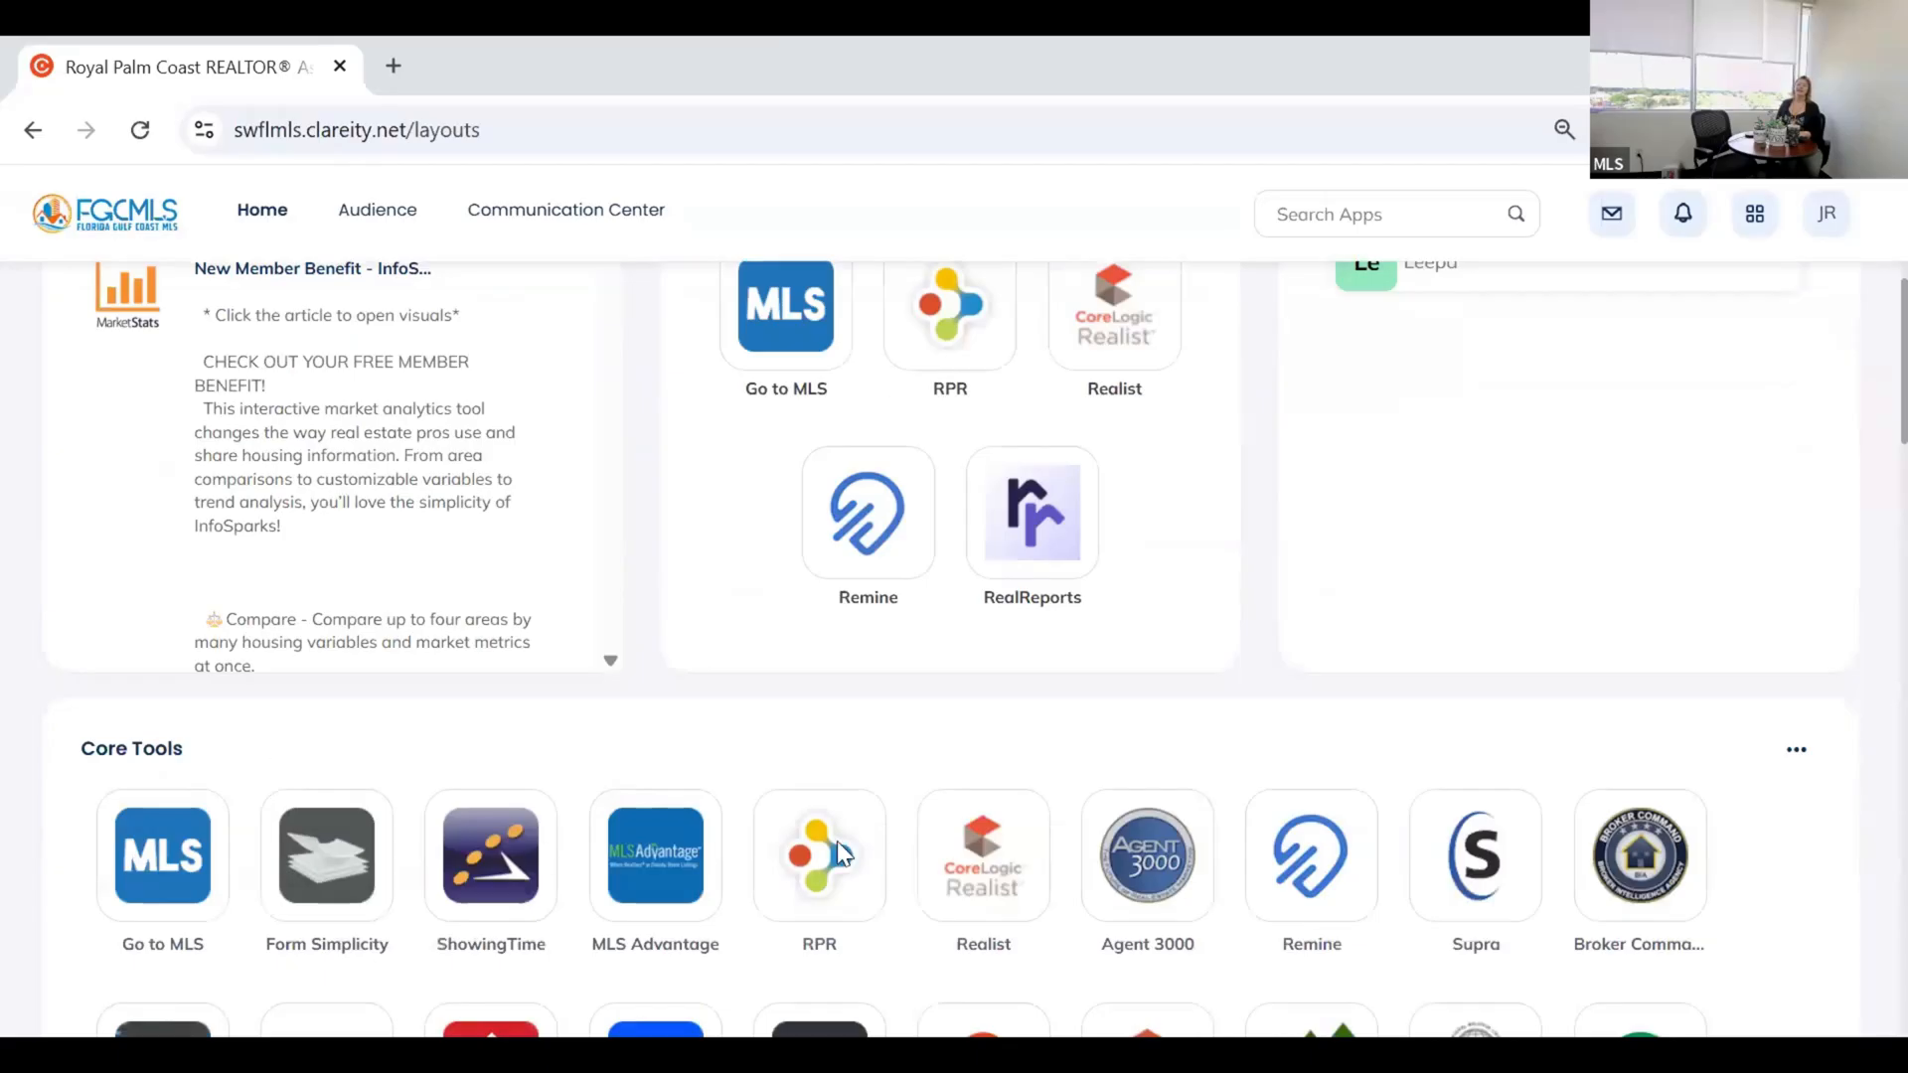
Scroll to Core Tools and launch the Go to MLS tile in a new tab.
scroll(825, 854, "down", 2)
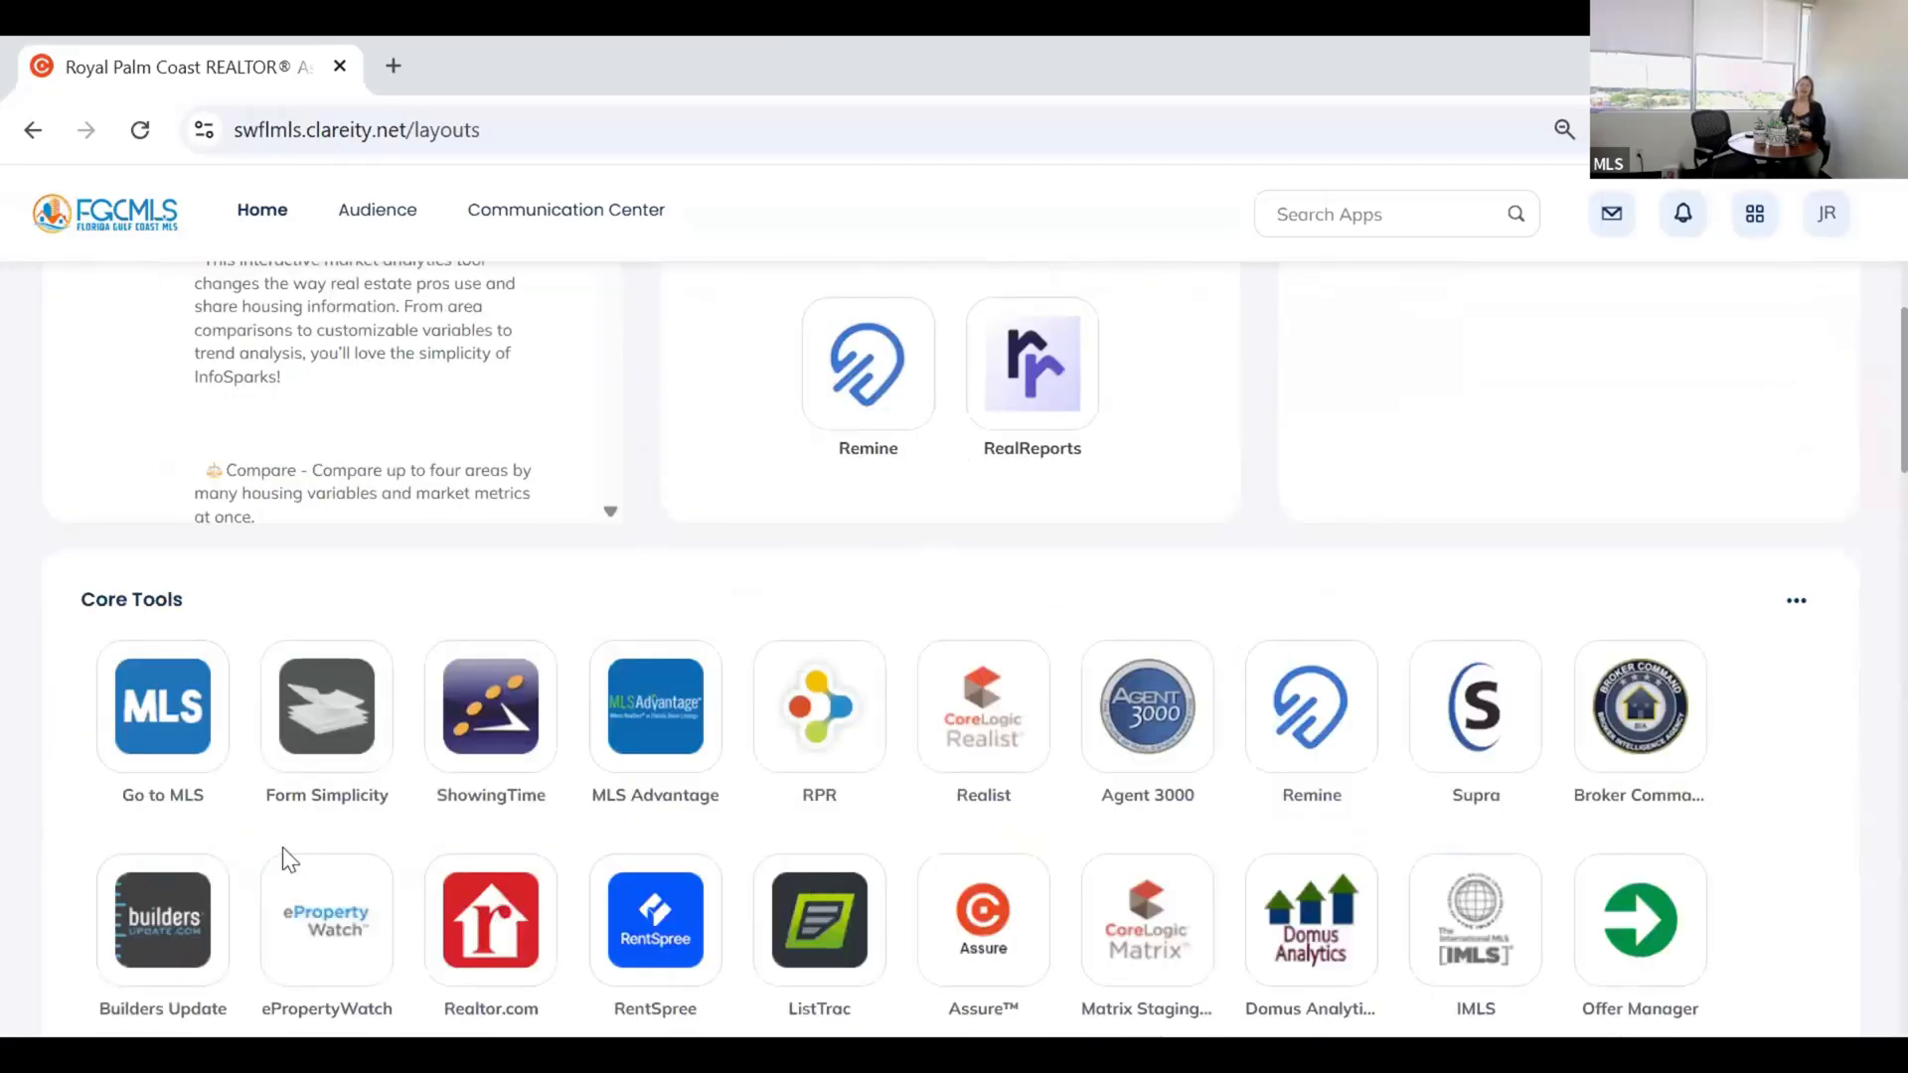
left_click(148, 703)
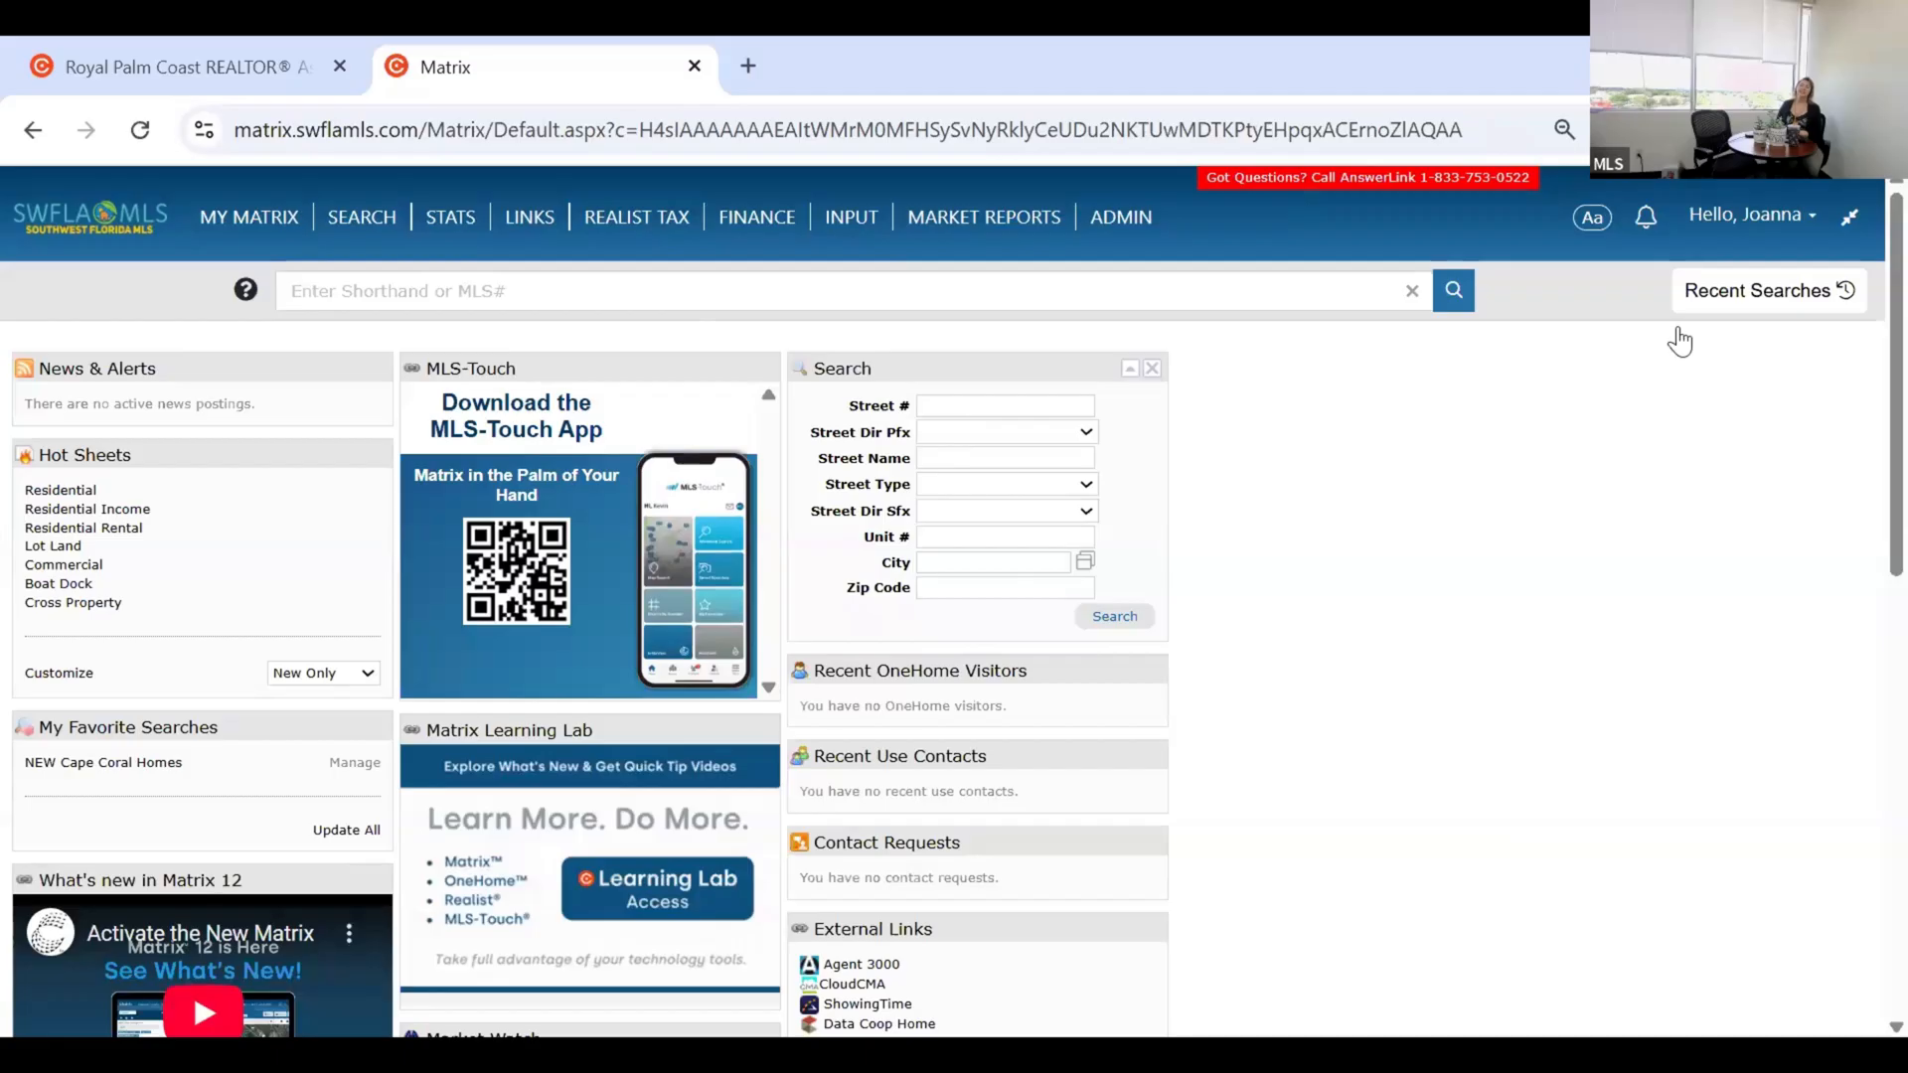
Toggle Classic Mode from the Hello user account menu.
left_click(1779, 214)
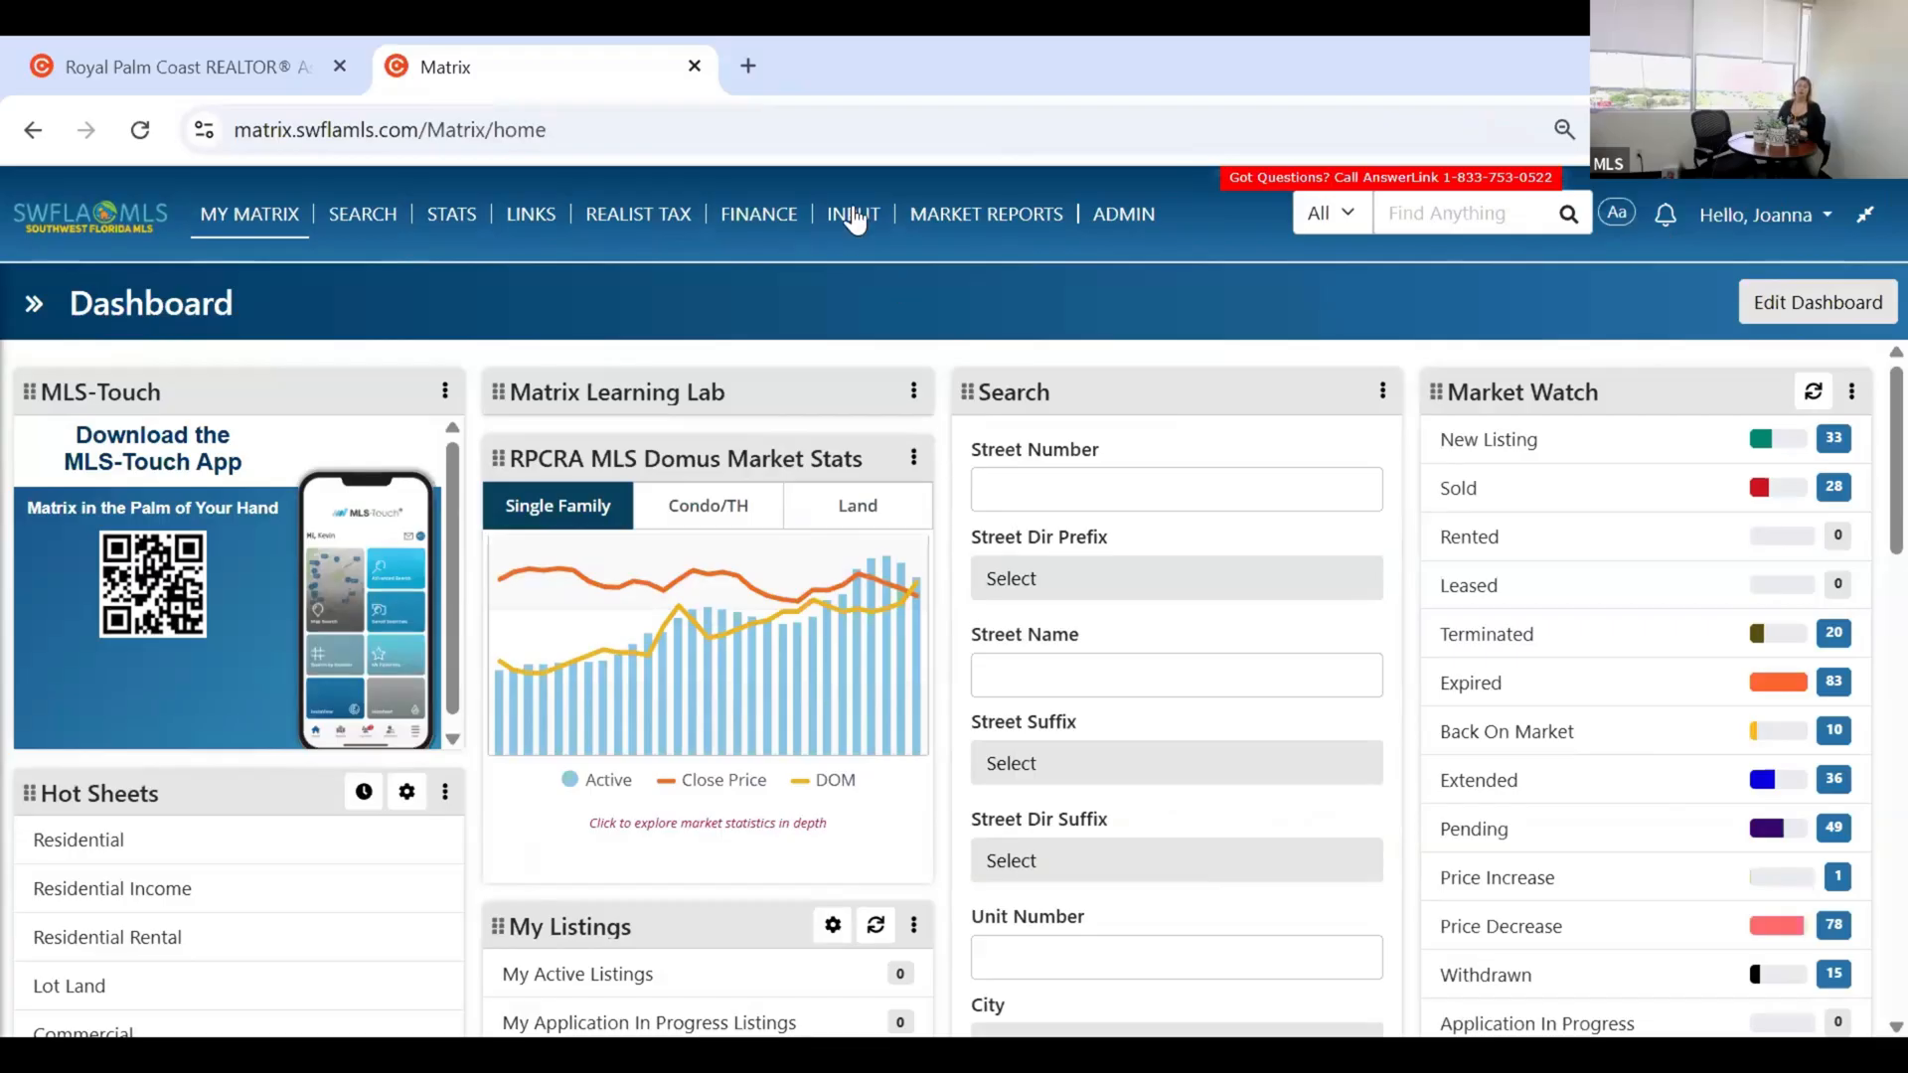
Go to INPUT > Listing Input in the top navigation.
left_click(854, 219)
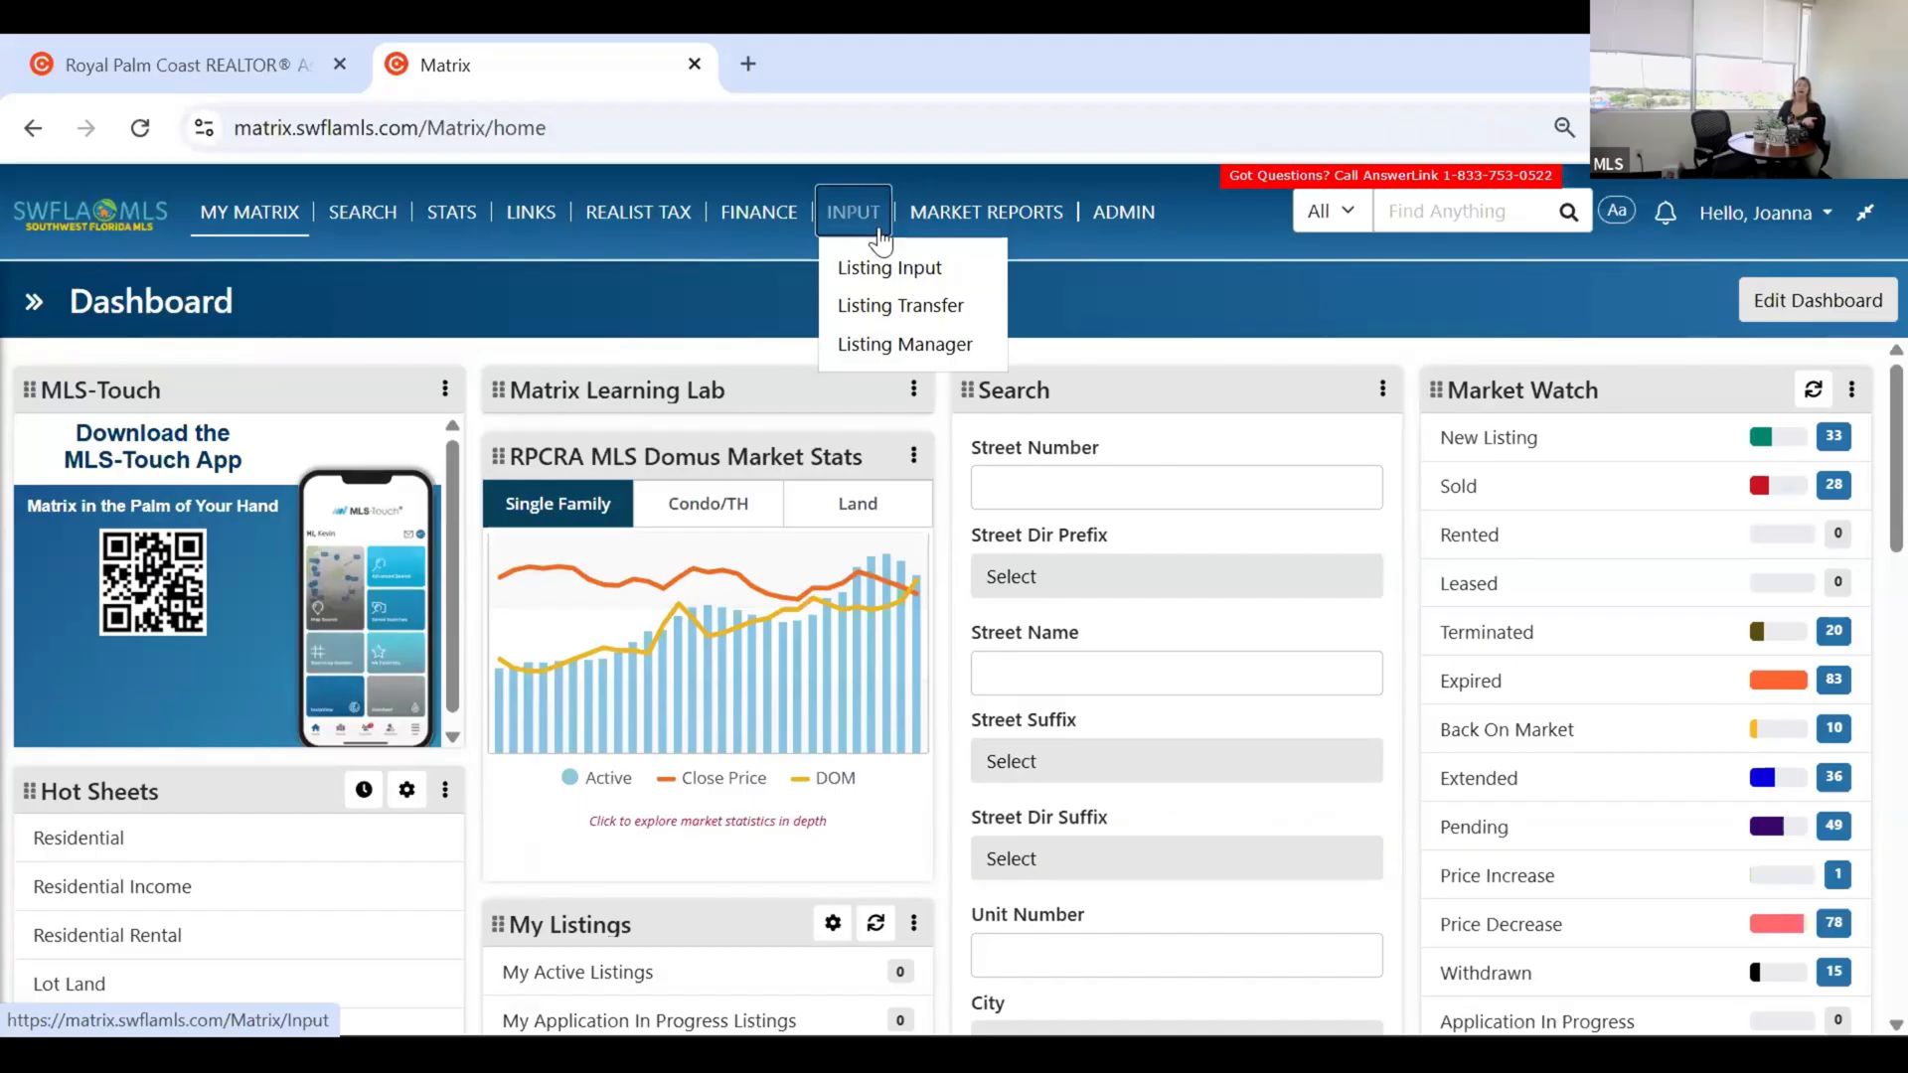
left_click(756, 284)
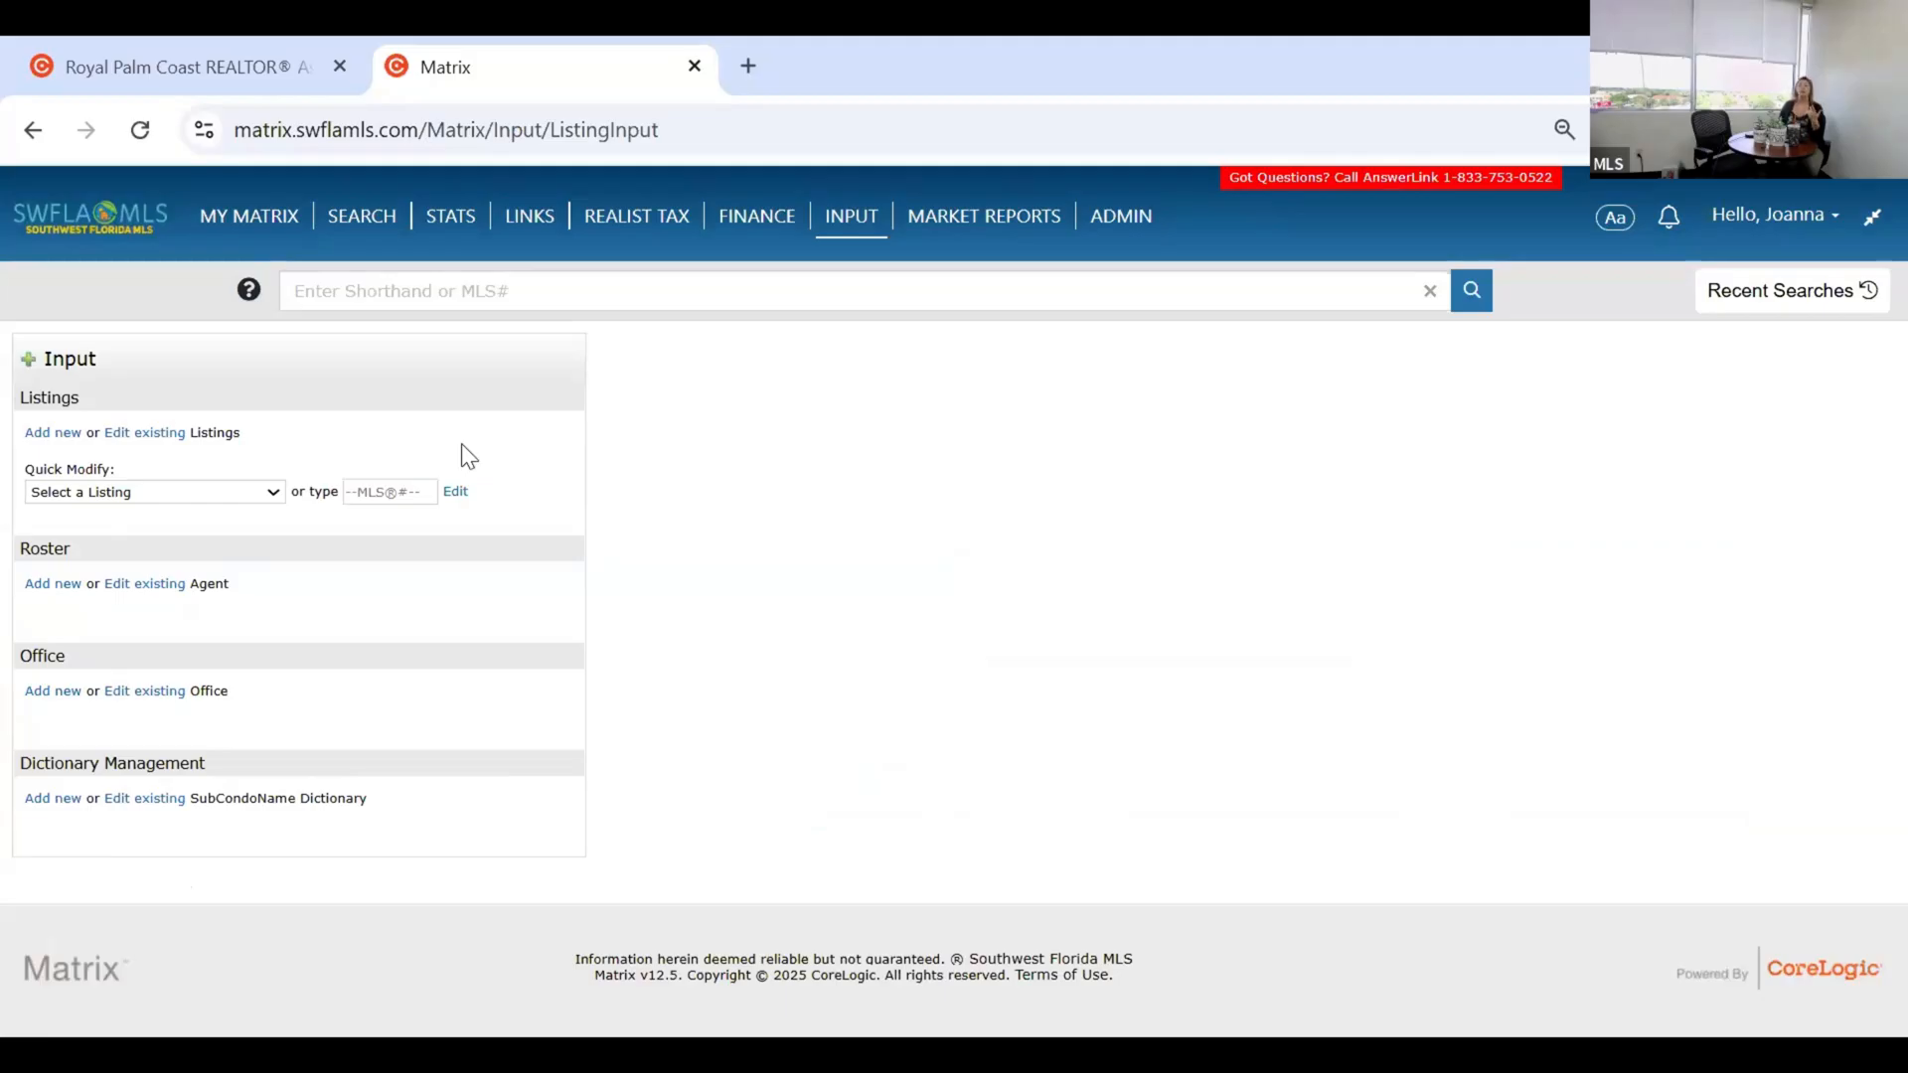
left_click(161, 494)
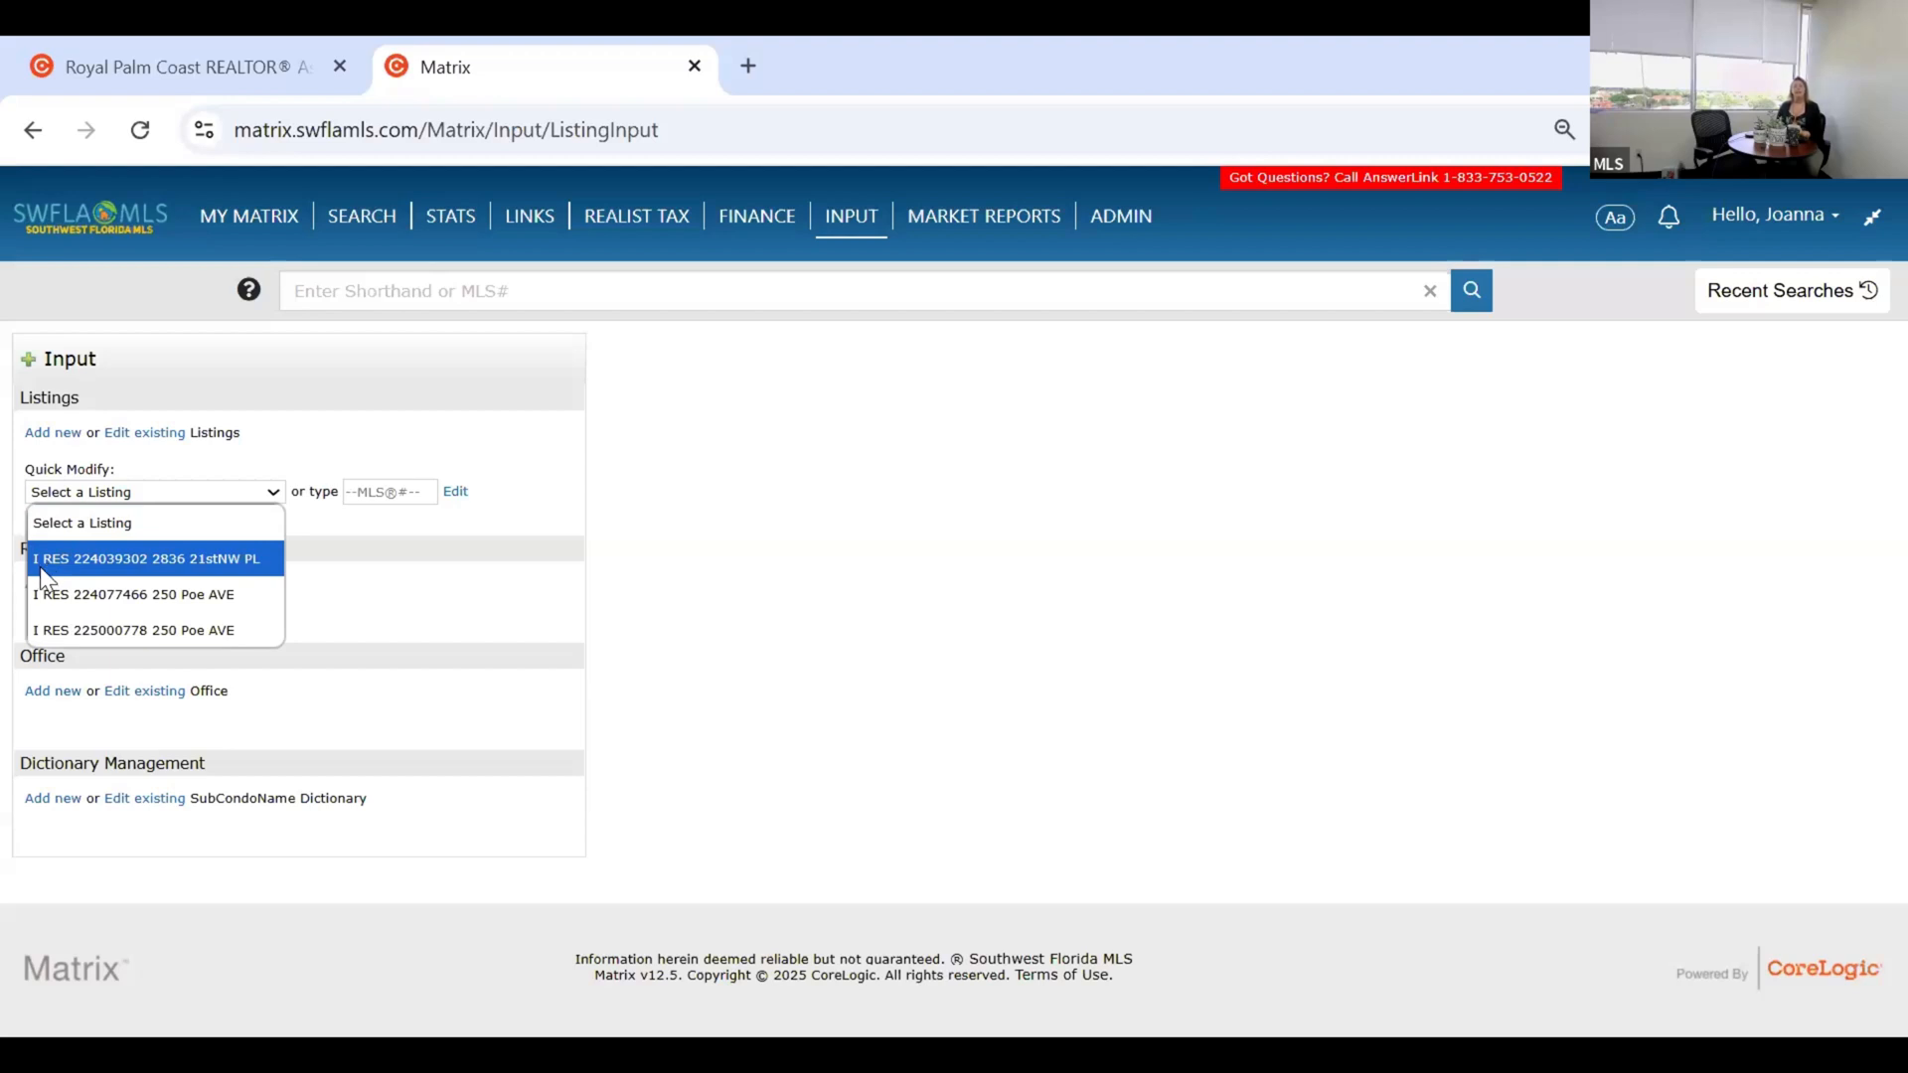
left_click(385, 574)
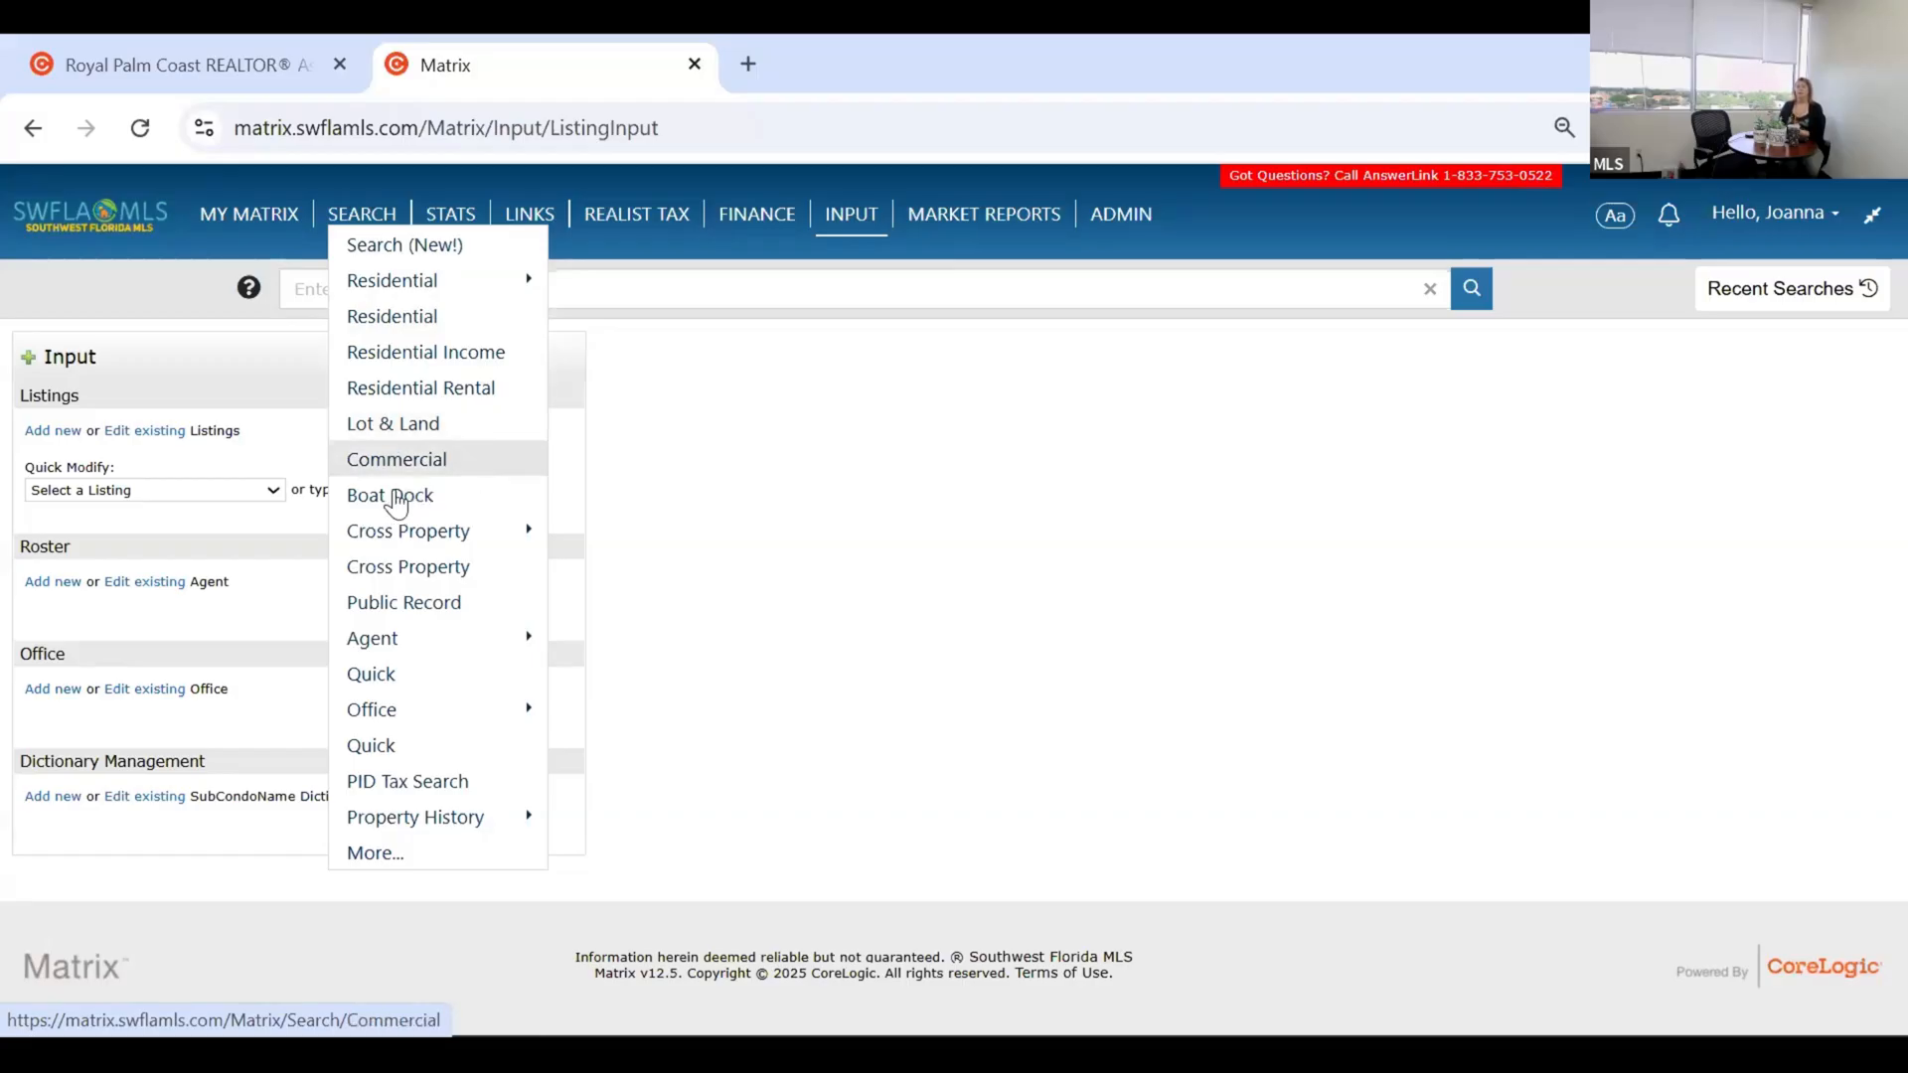
Dismiss the SEARCH dropdown by clicking a blank area of the page.
left_click(639, 459)
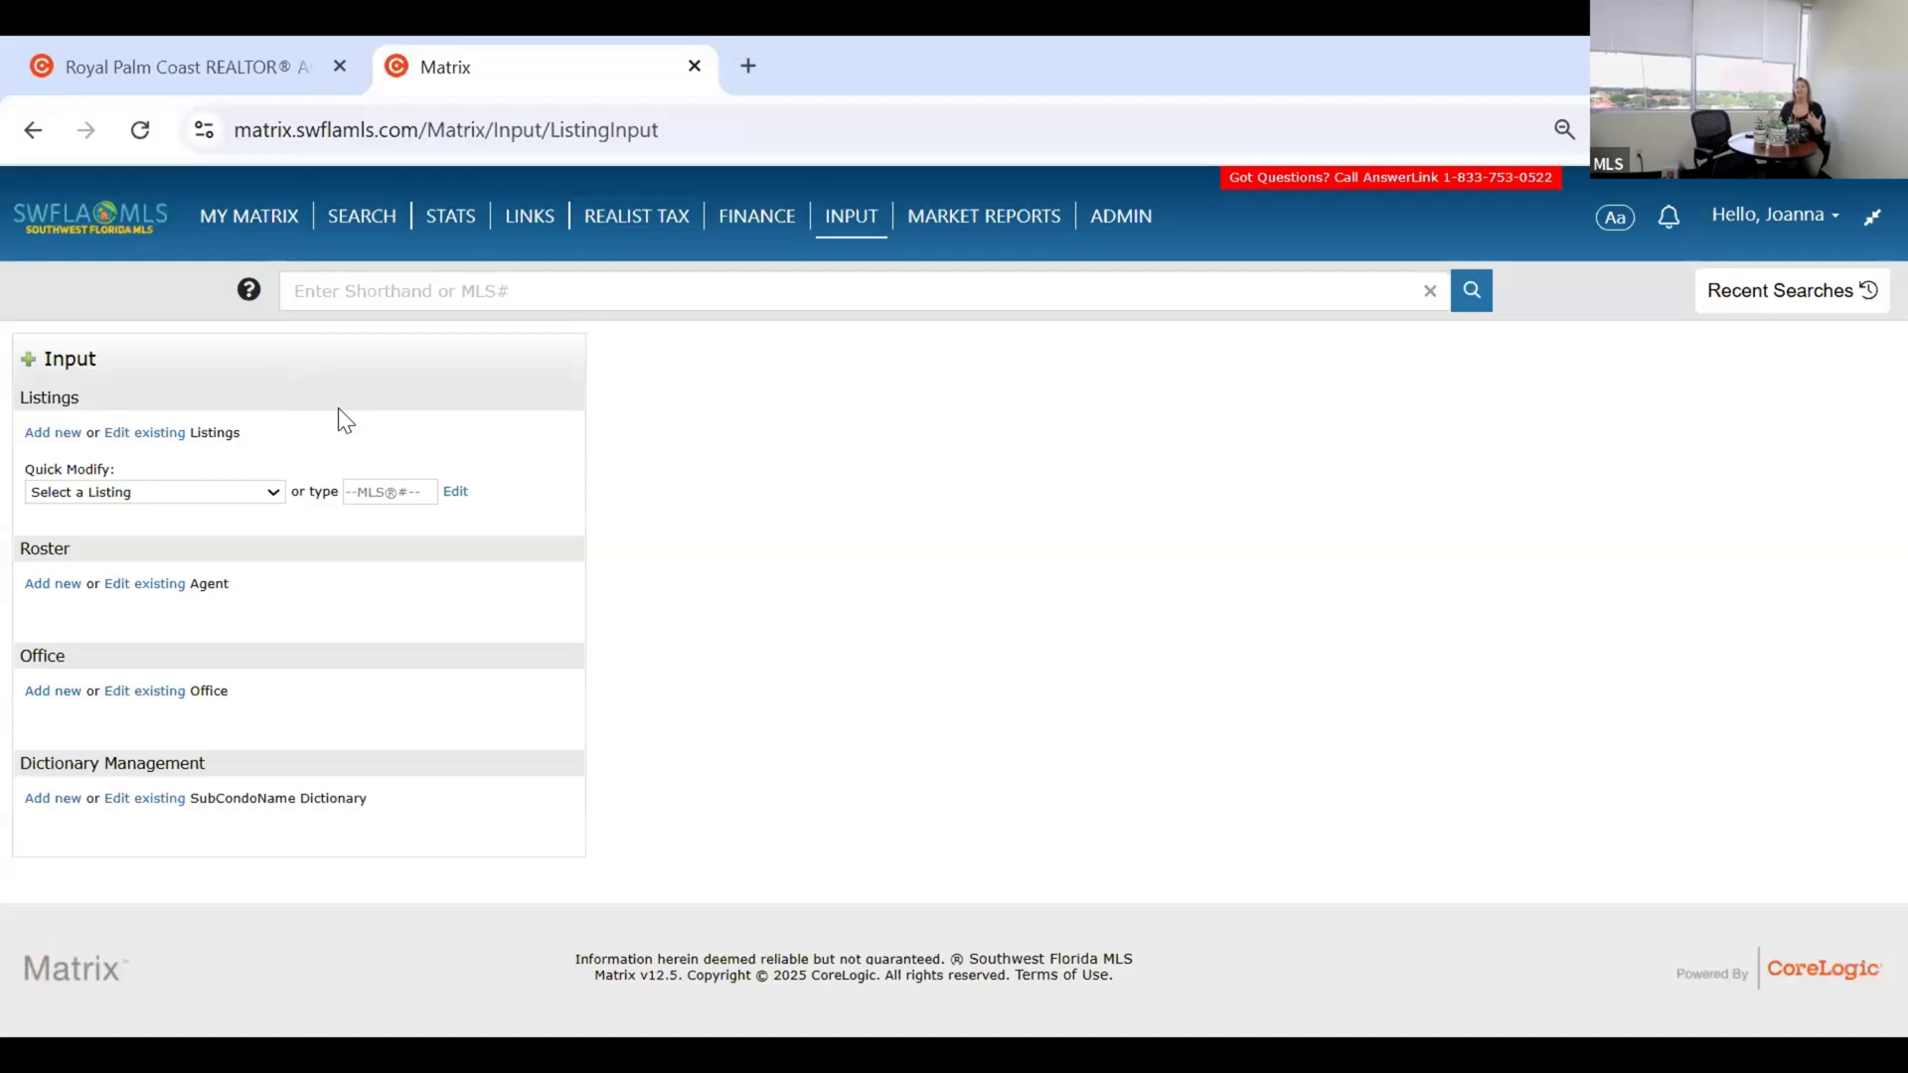
Choose Add new under Listings and move through the listing form choices.
left_click(52, 435)
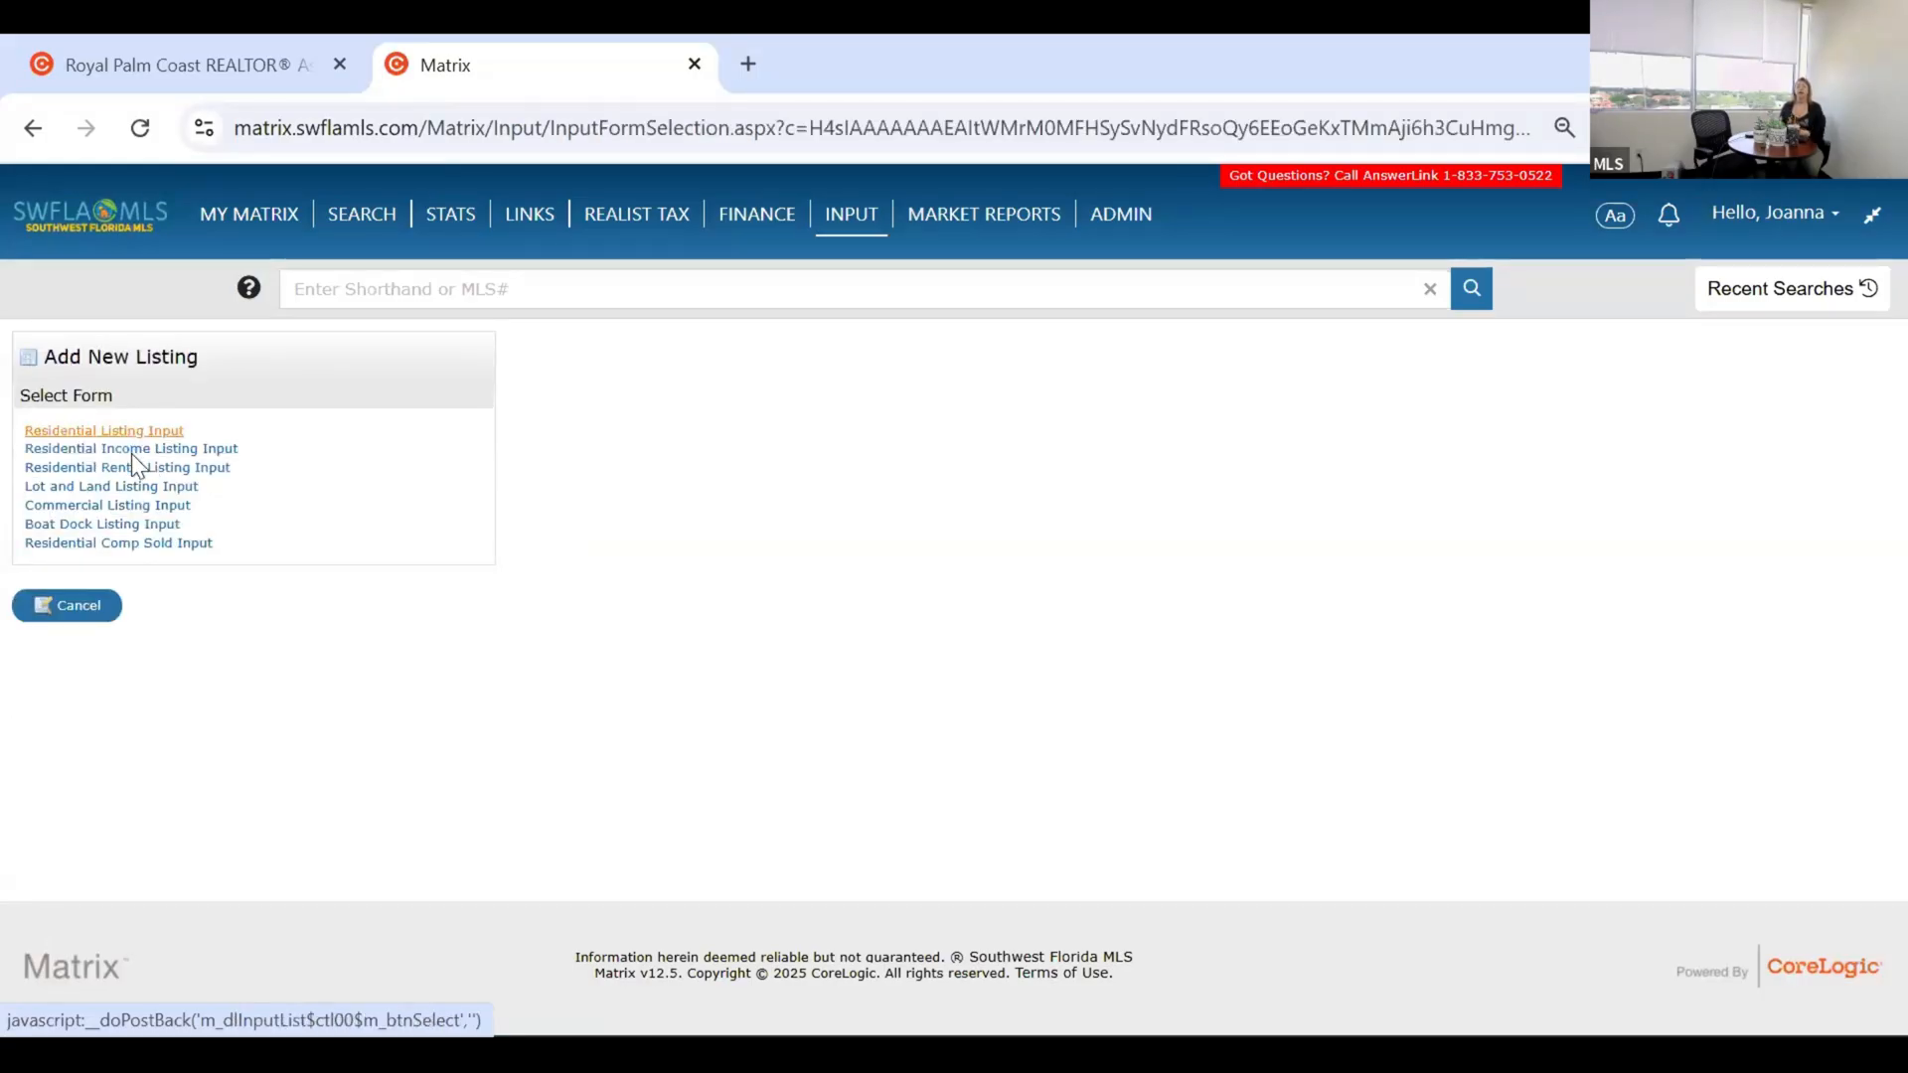
key("Tab")
key("Tab")
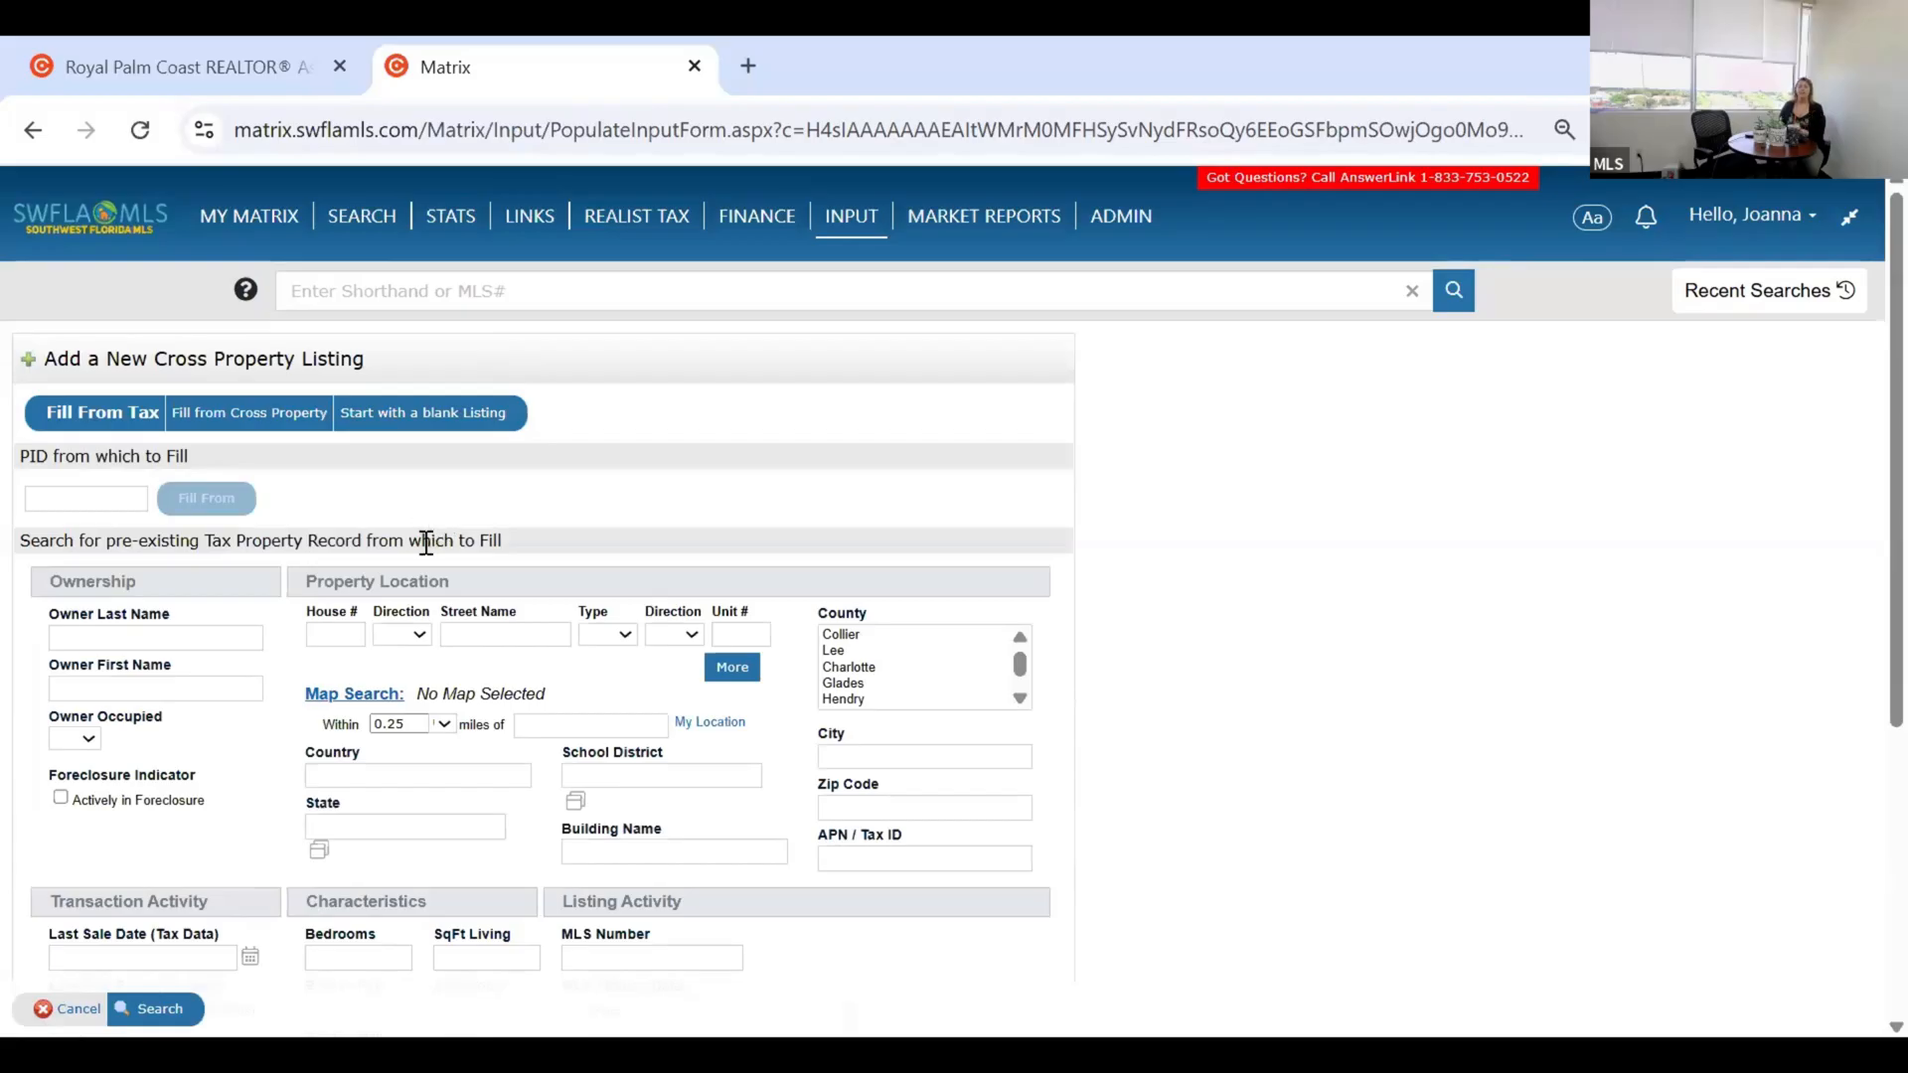
scroll(428, 537, "down", 1)
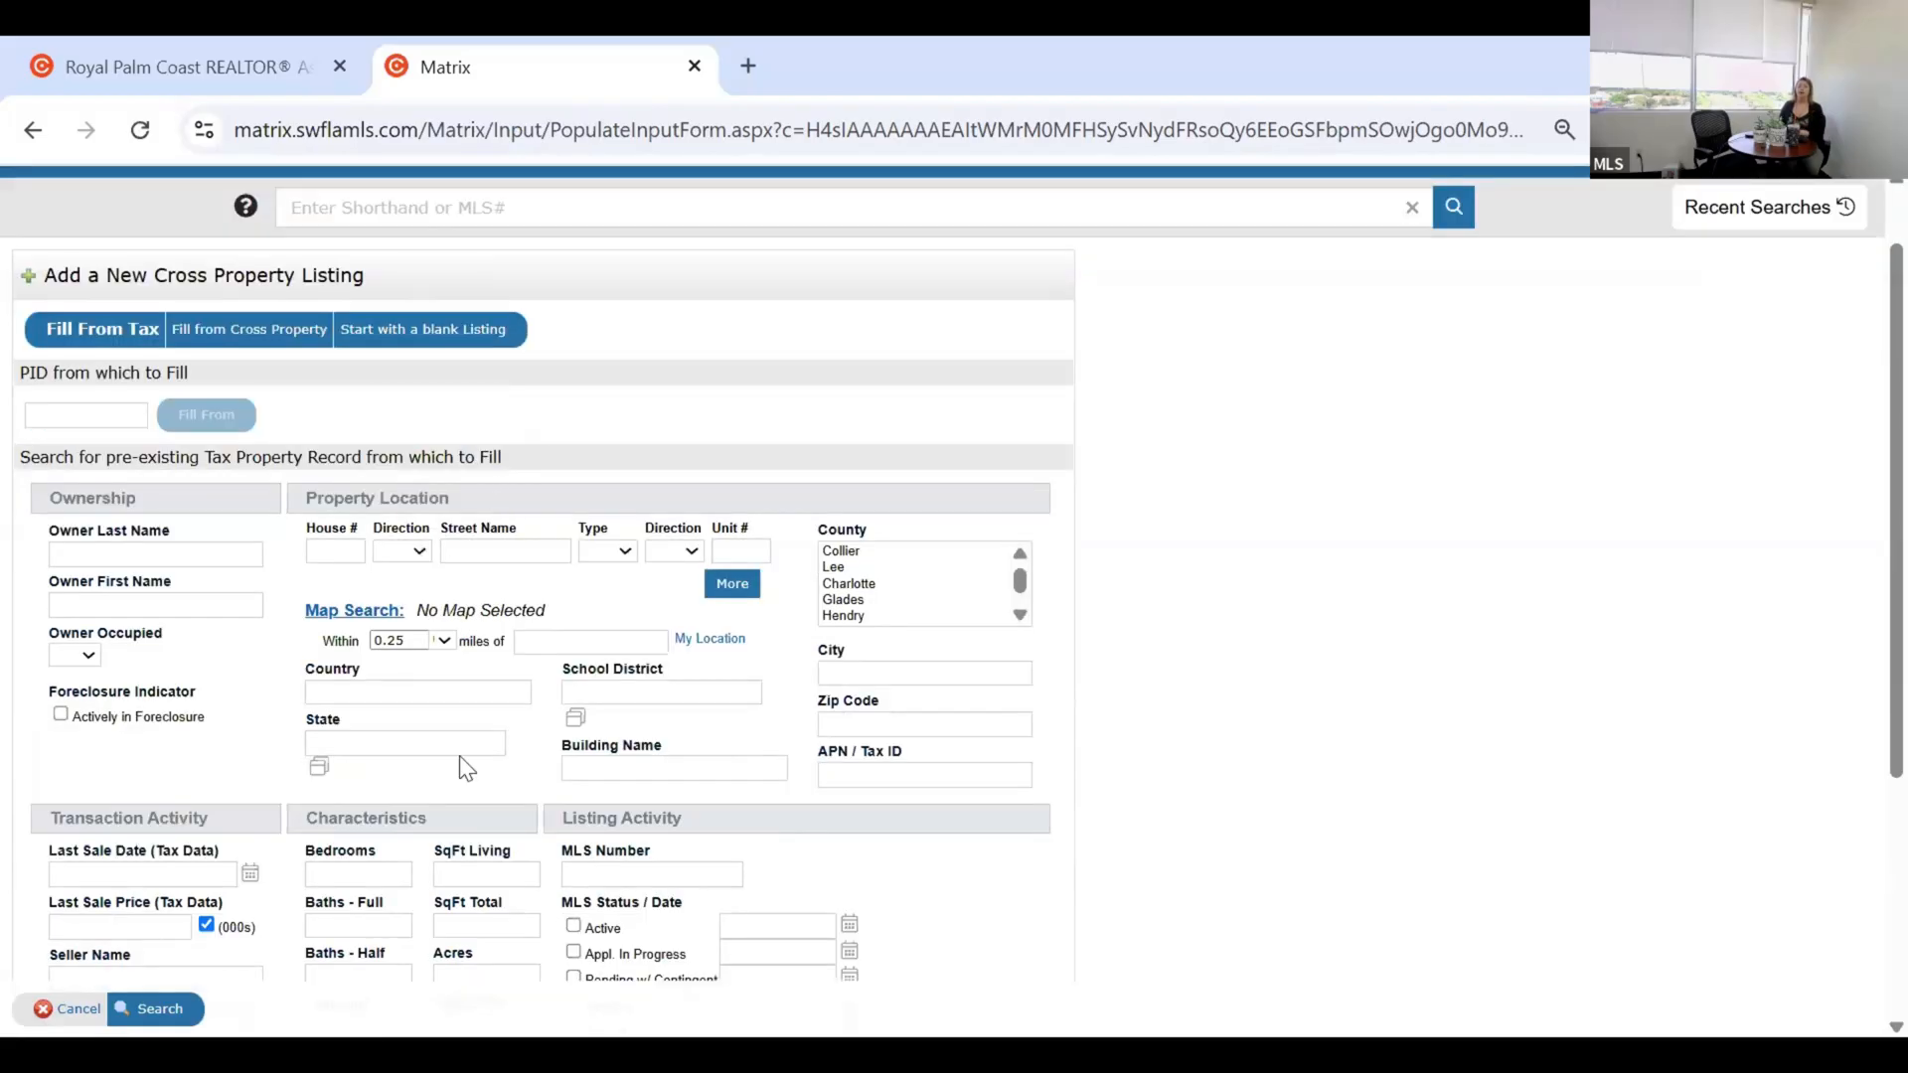
scroll(474, 765, "down", 1)
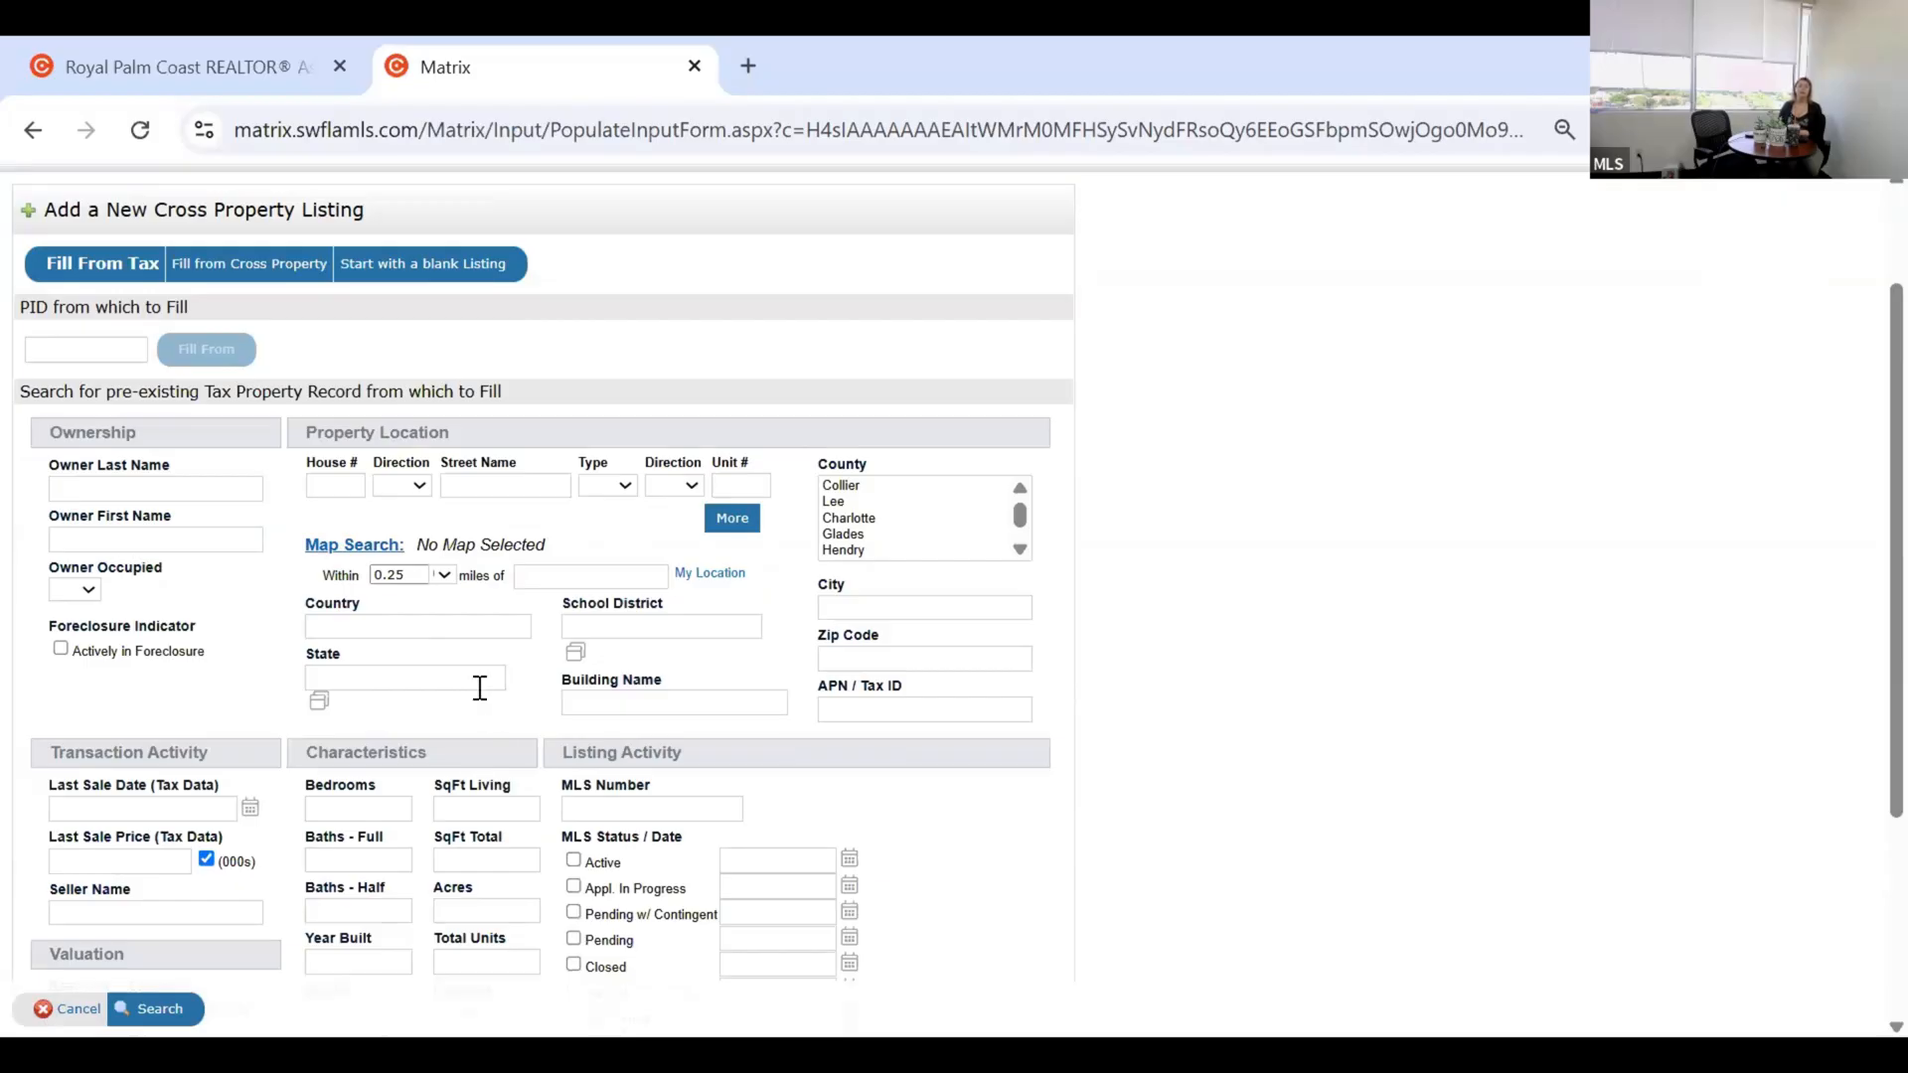
scroll(480, 687, "up", 2)
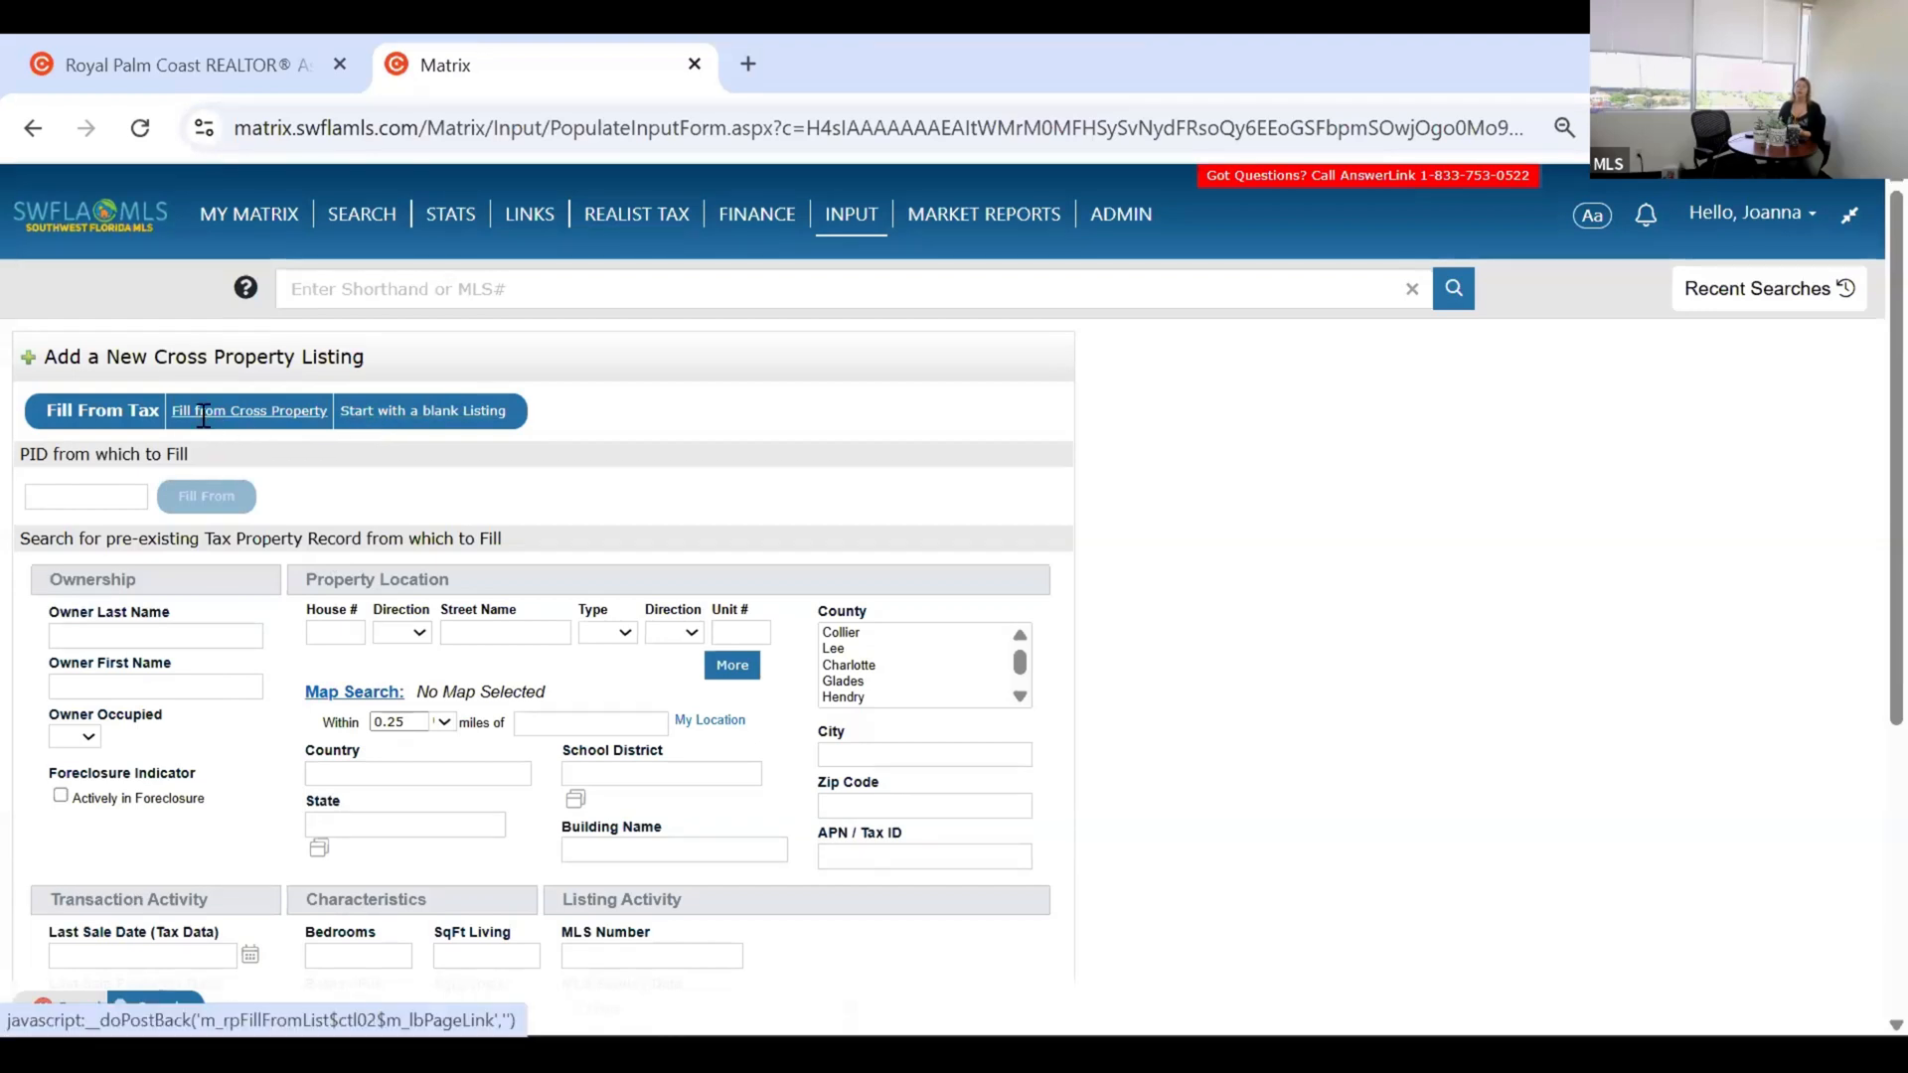
left_click(240, 406)
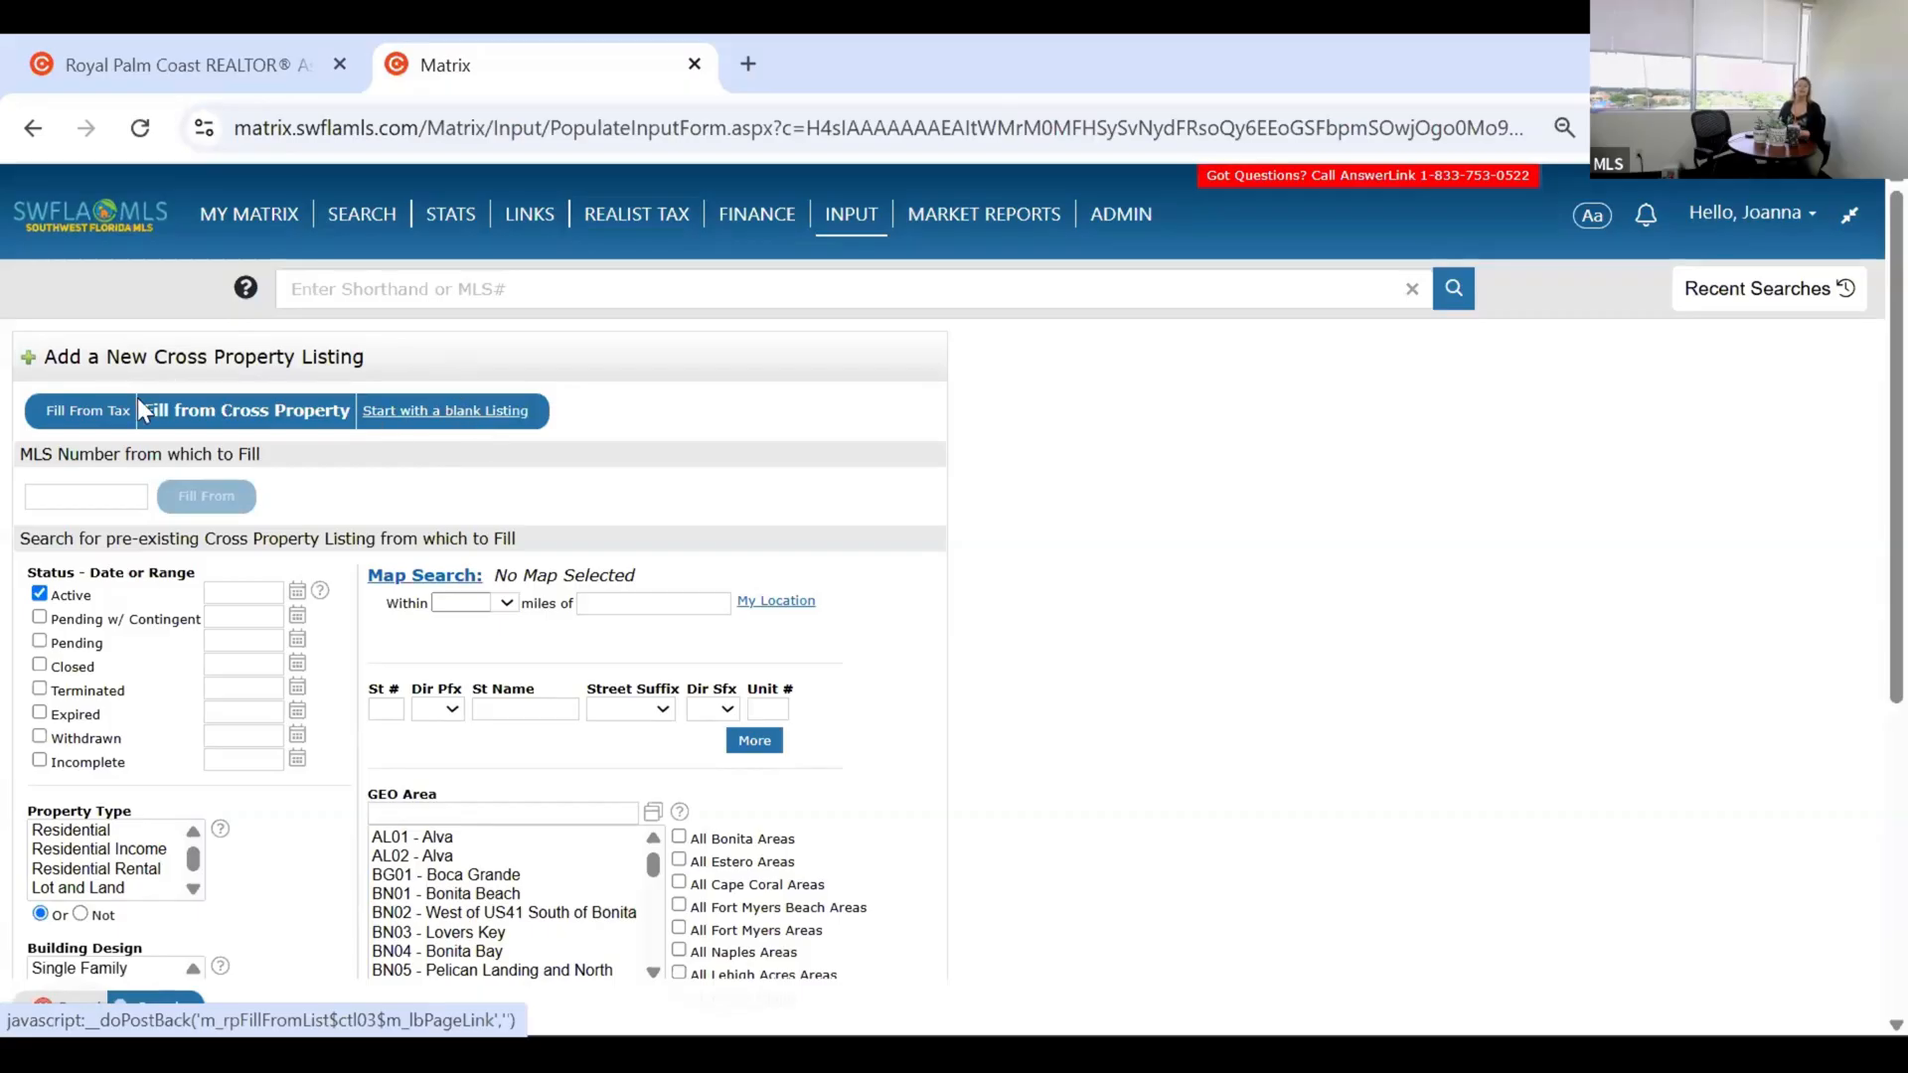
left_click(97, 411)
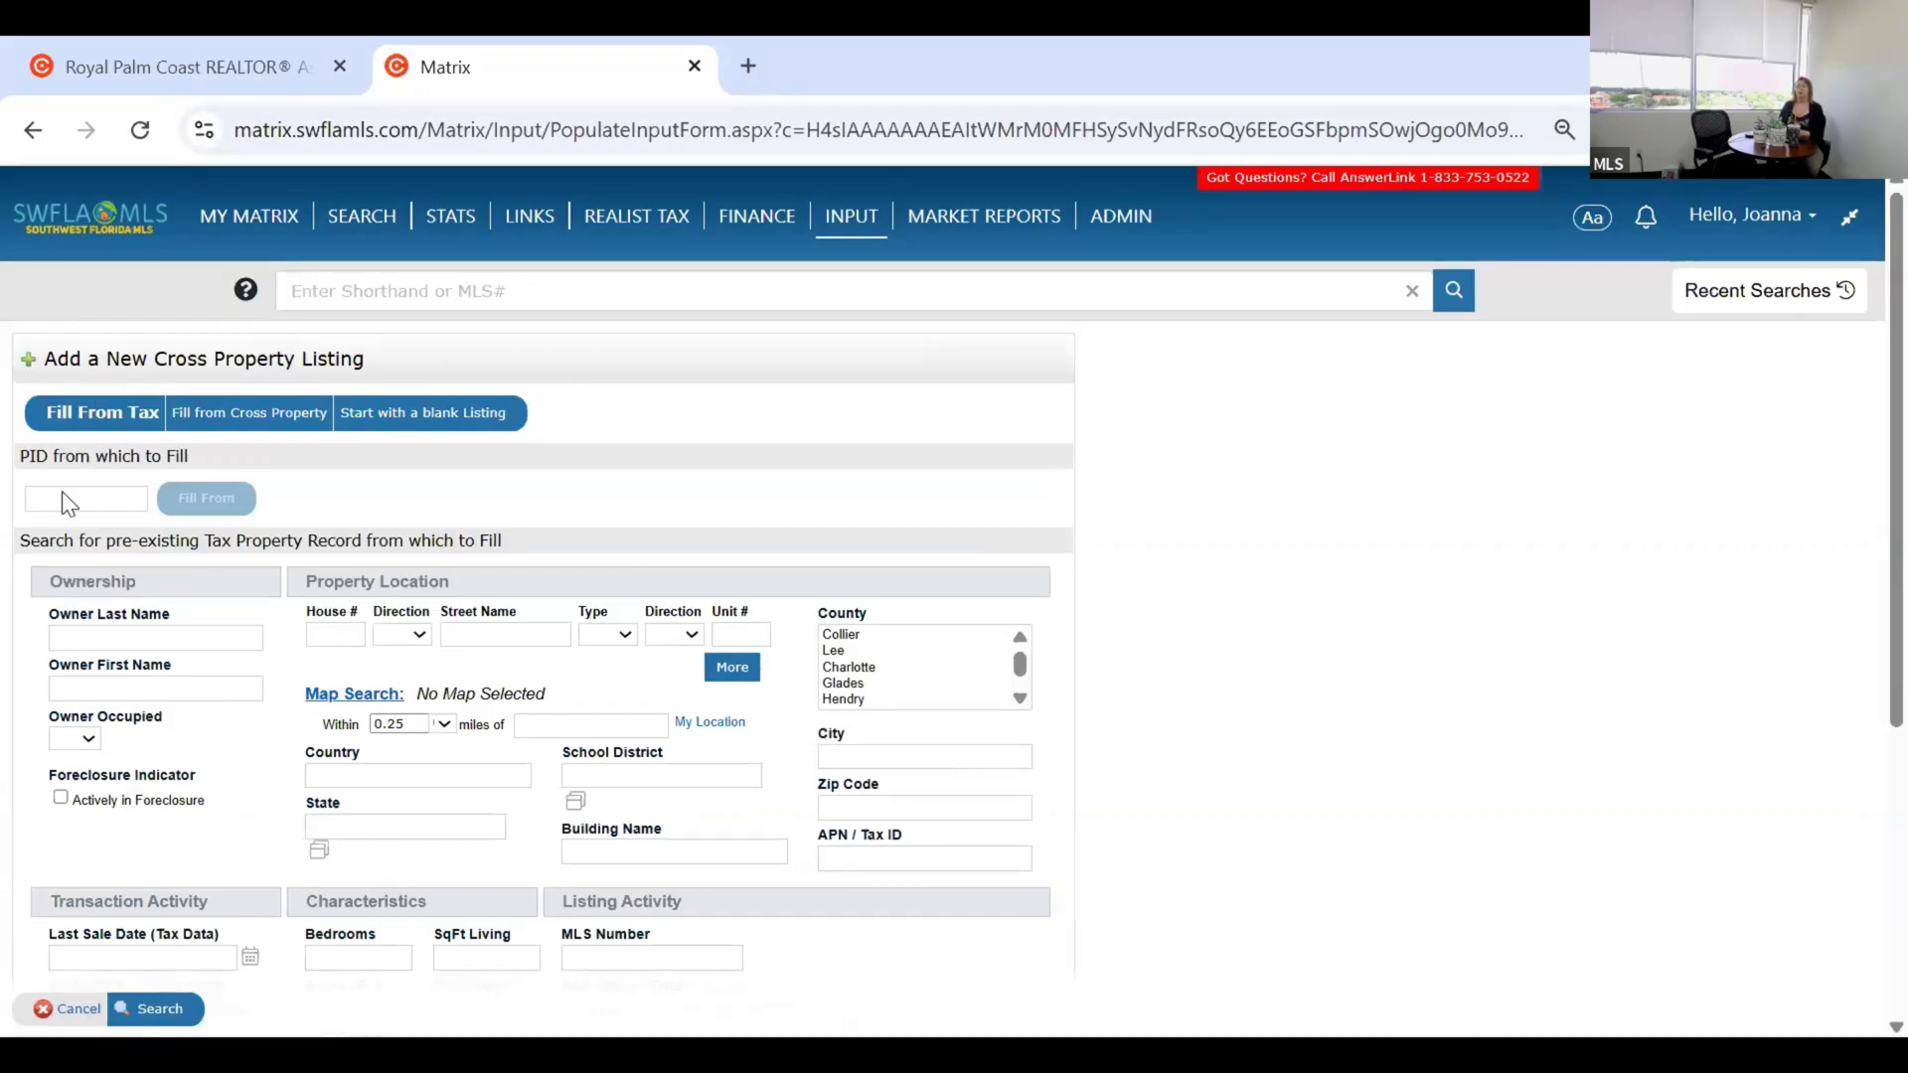
Enter the owner's last name from the suggestions and the house number, then run the search.
left_click(98, 615)
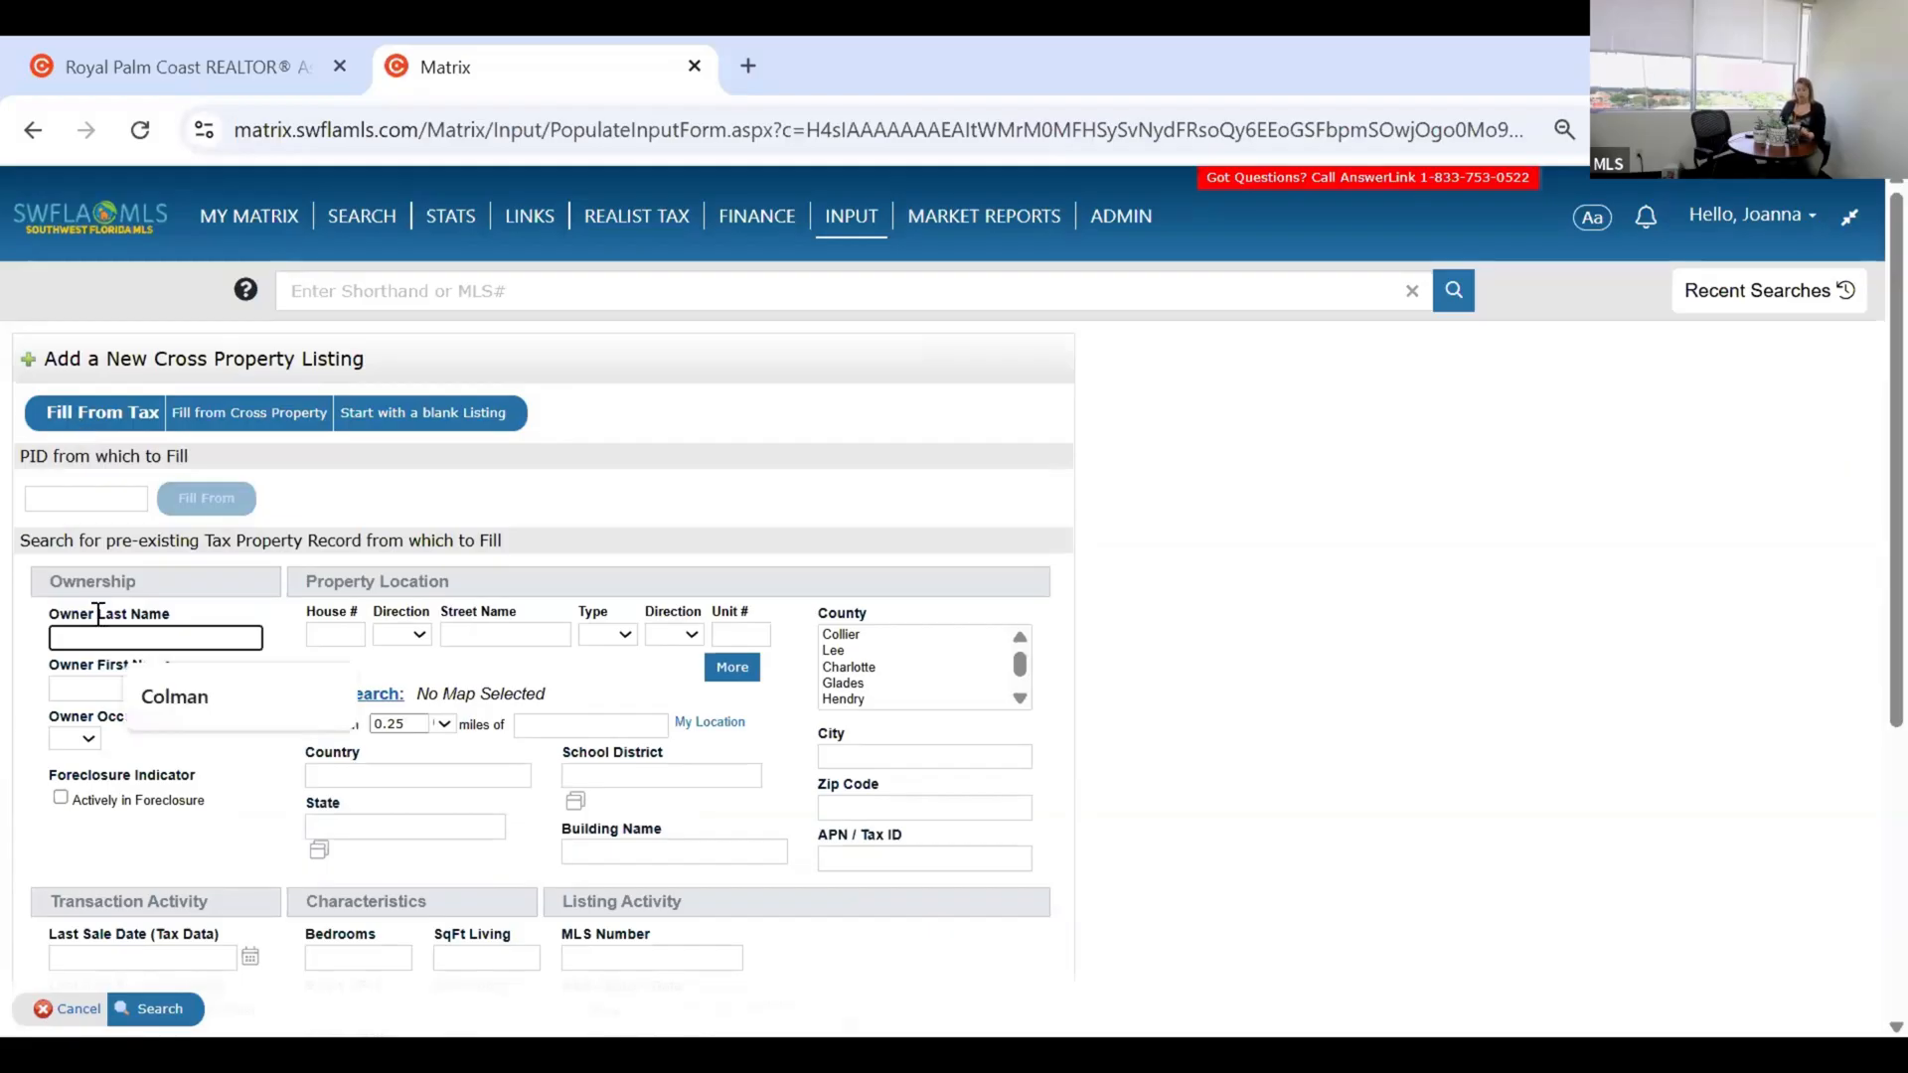
type("colman")
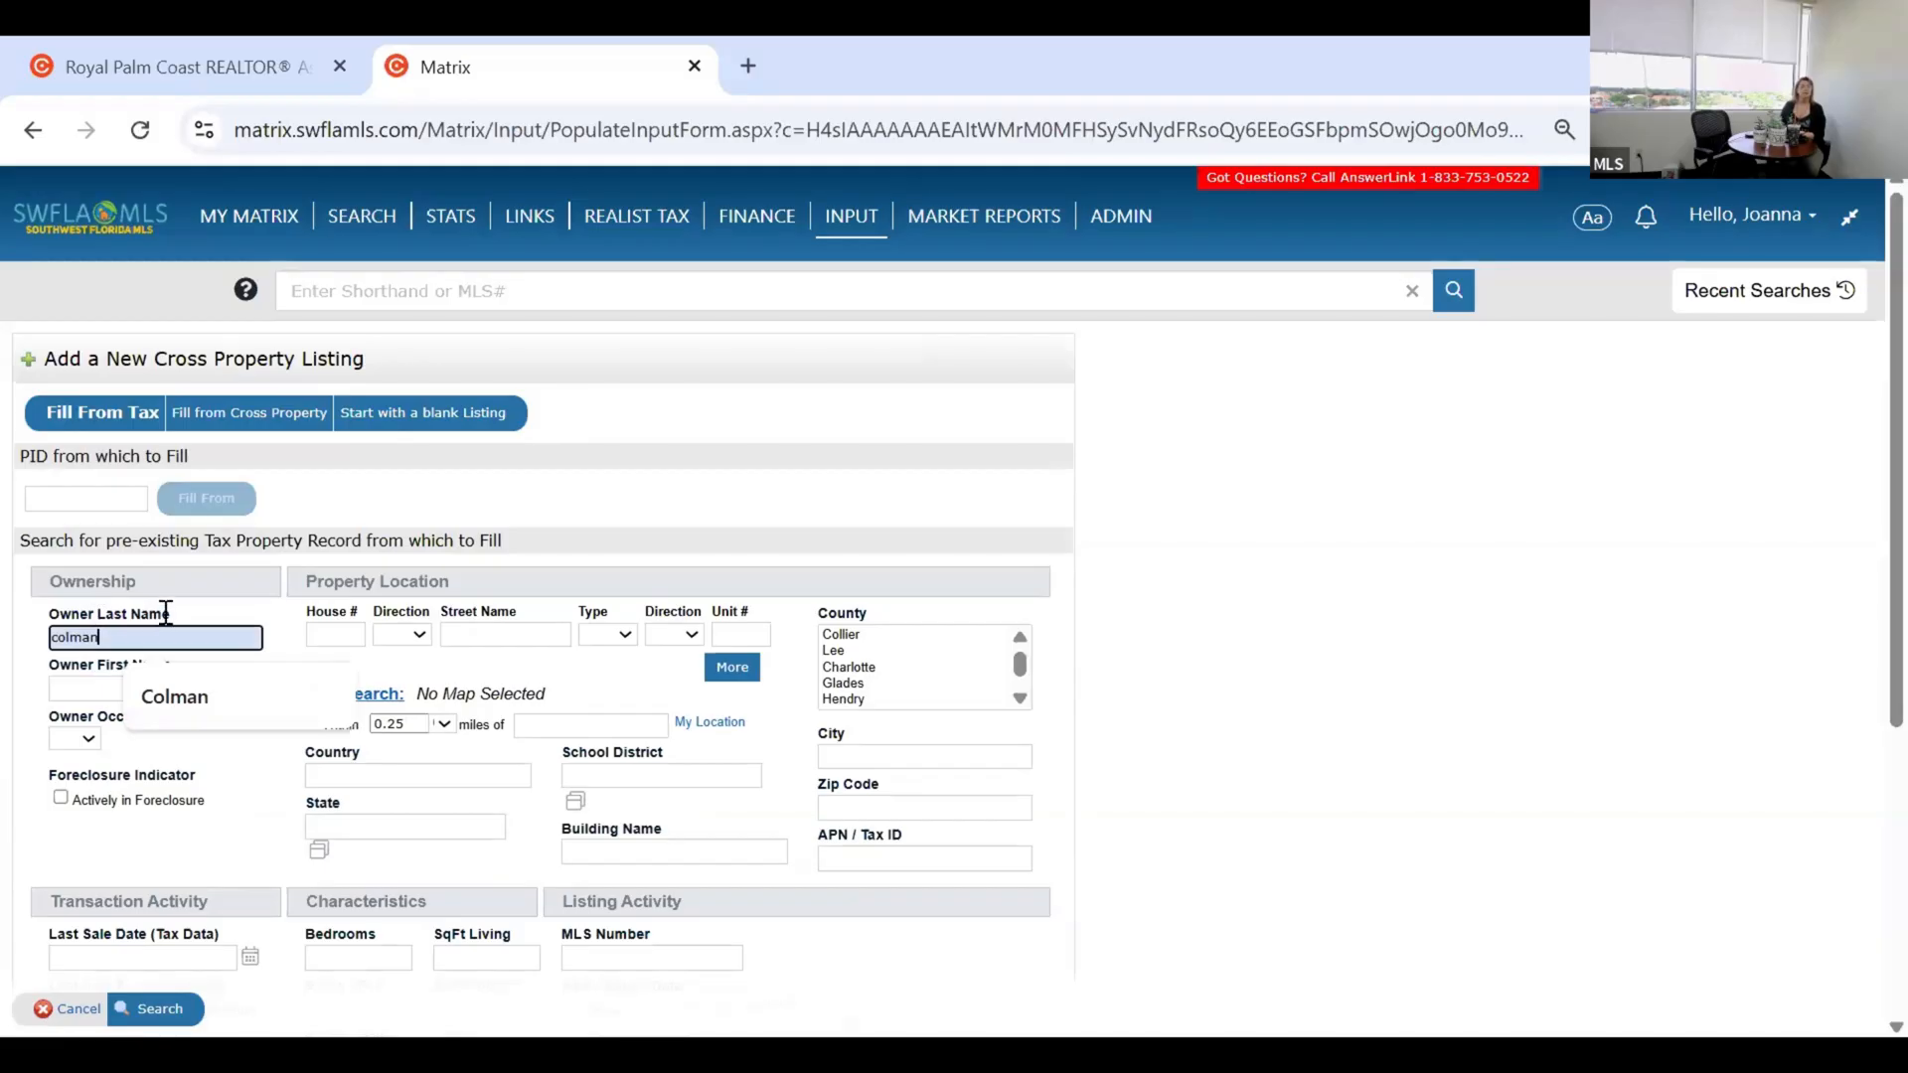
left_click(188, 716)
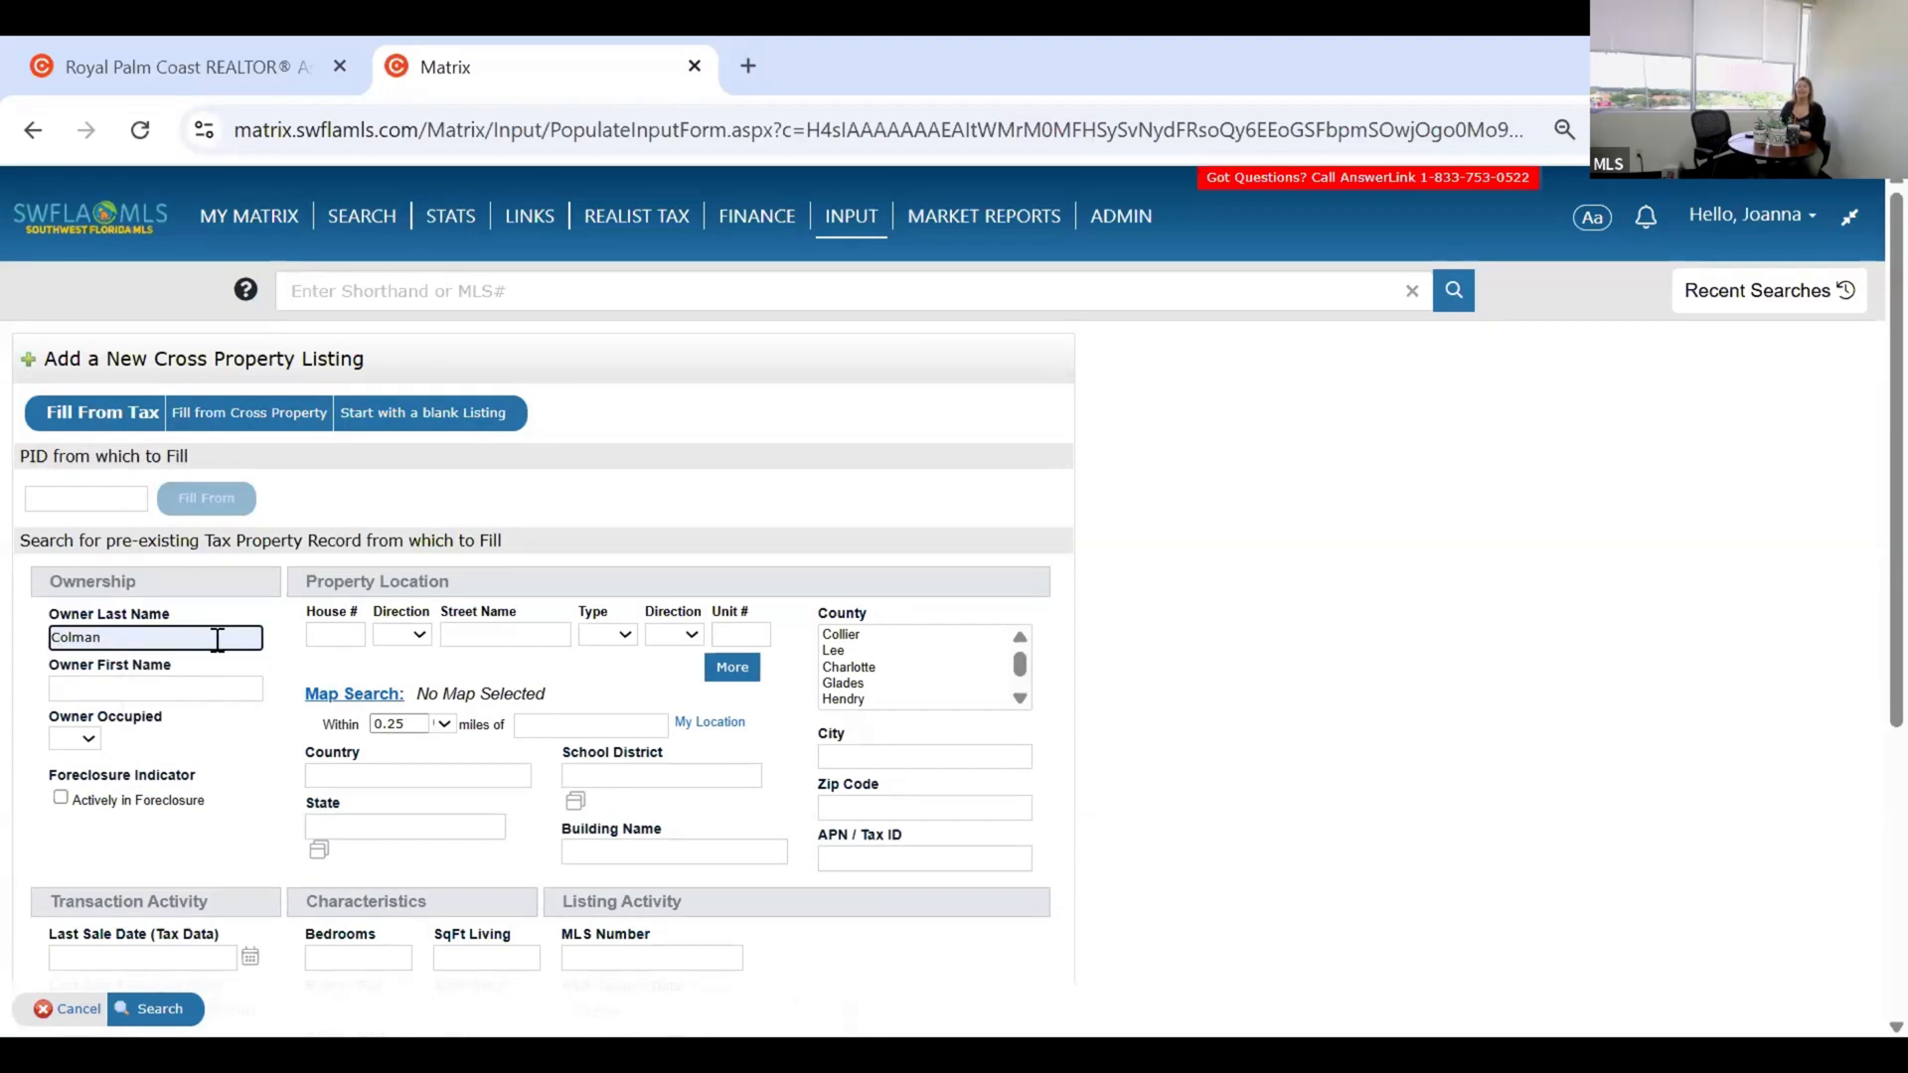
left_click(348, 638)
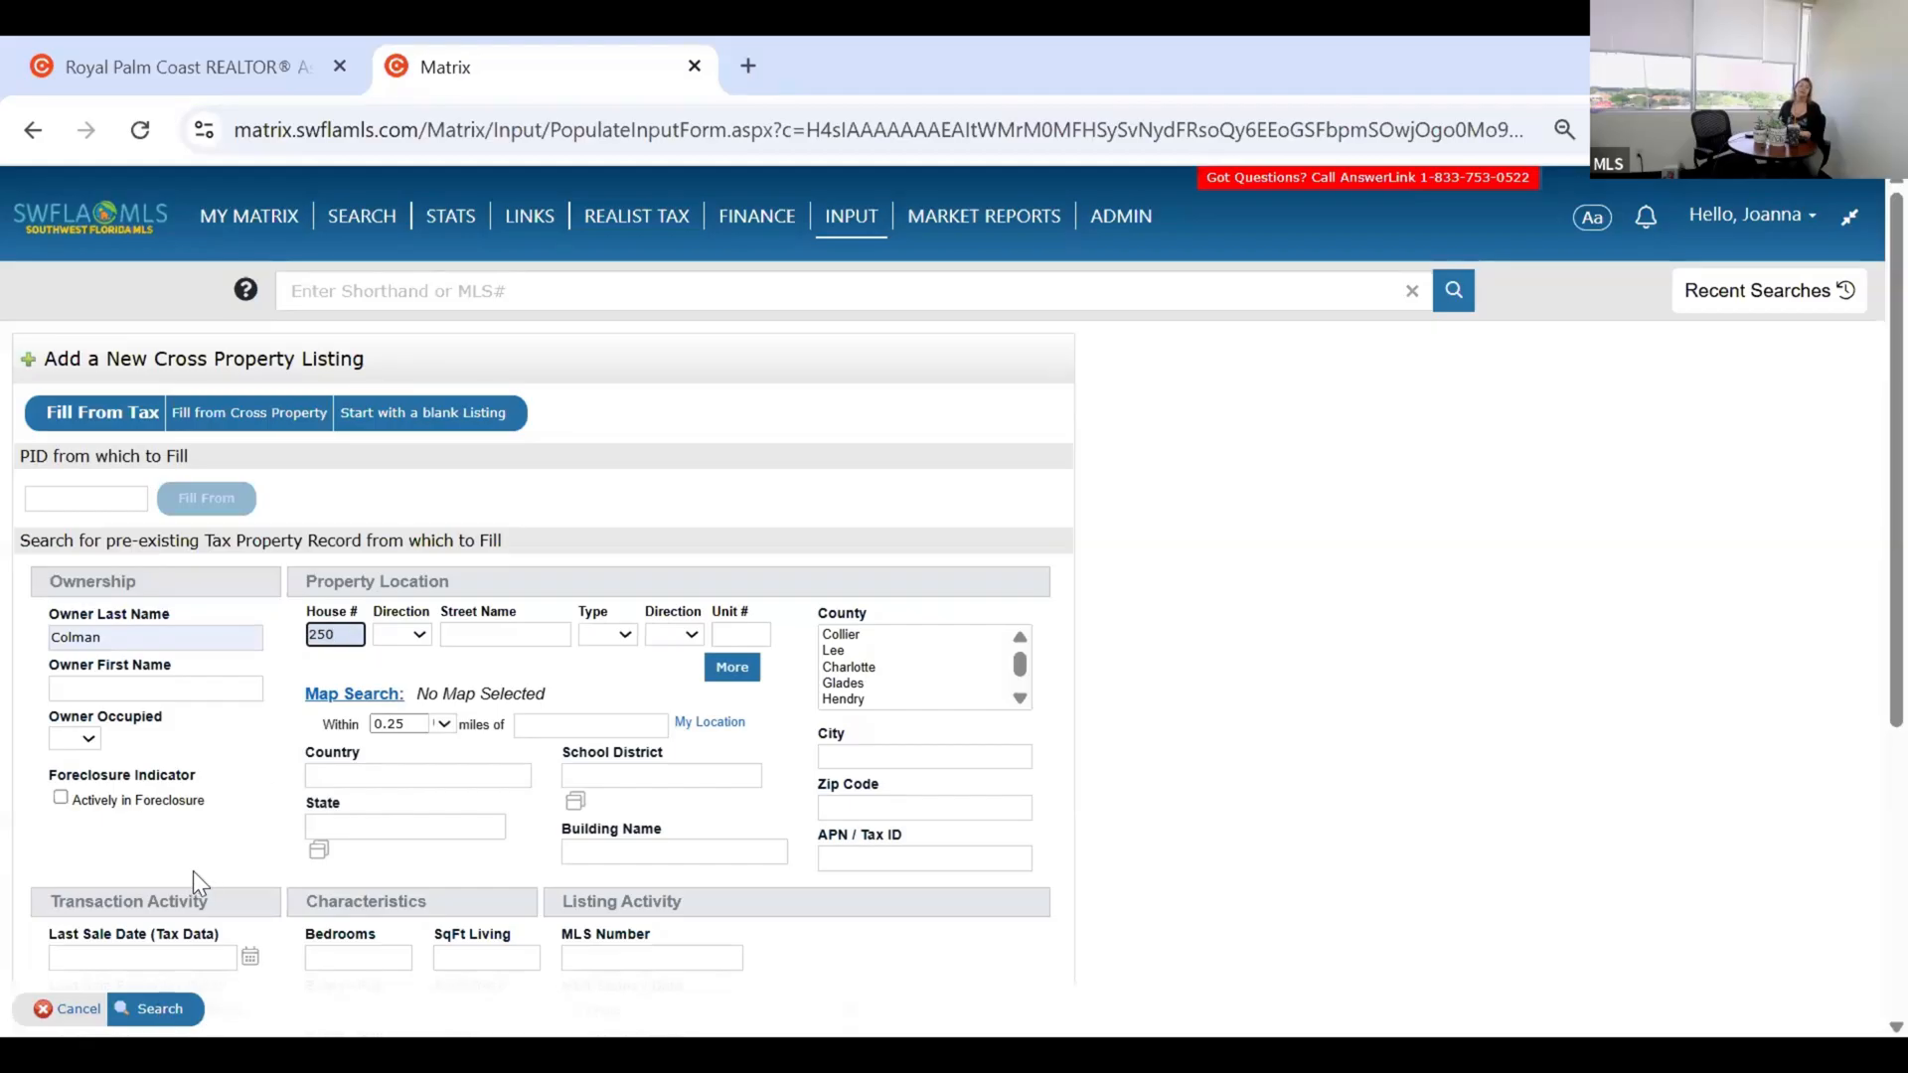
key("Return")
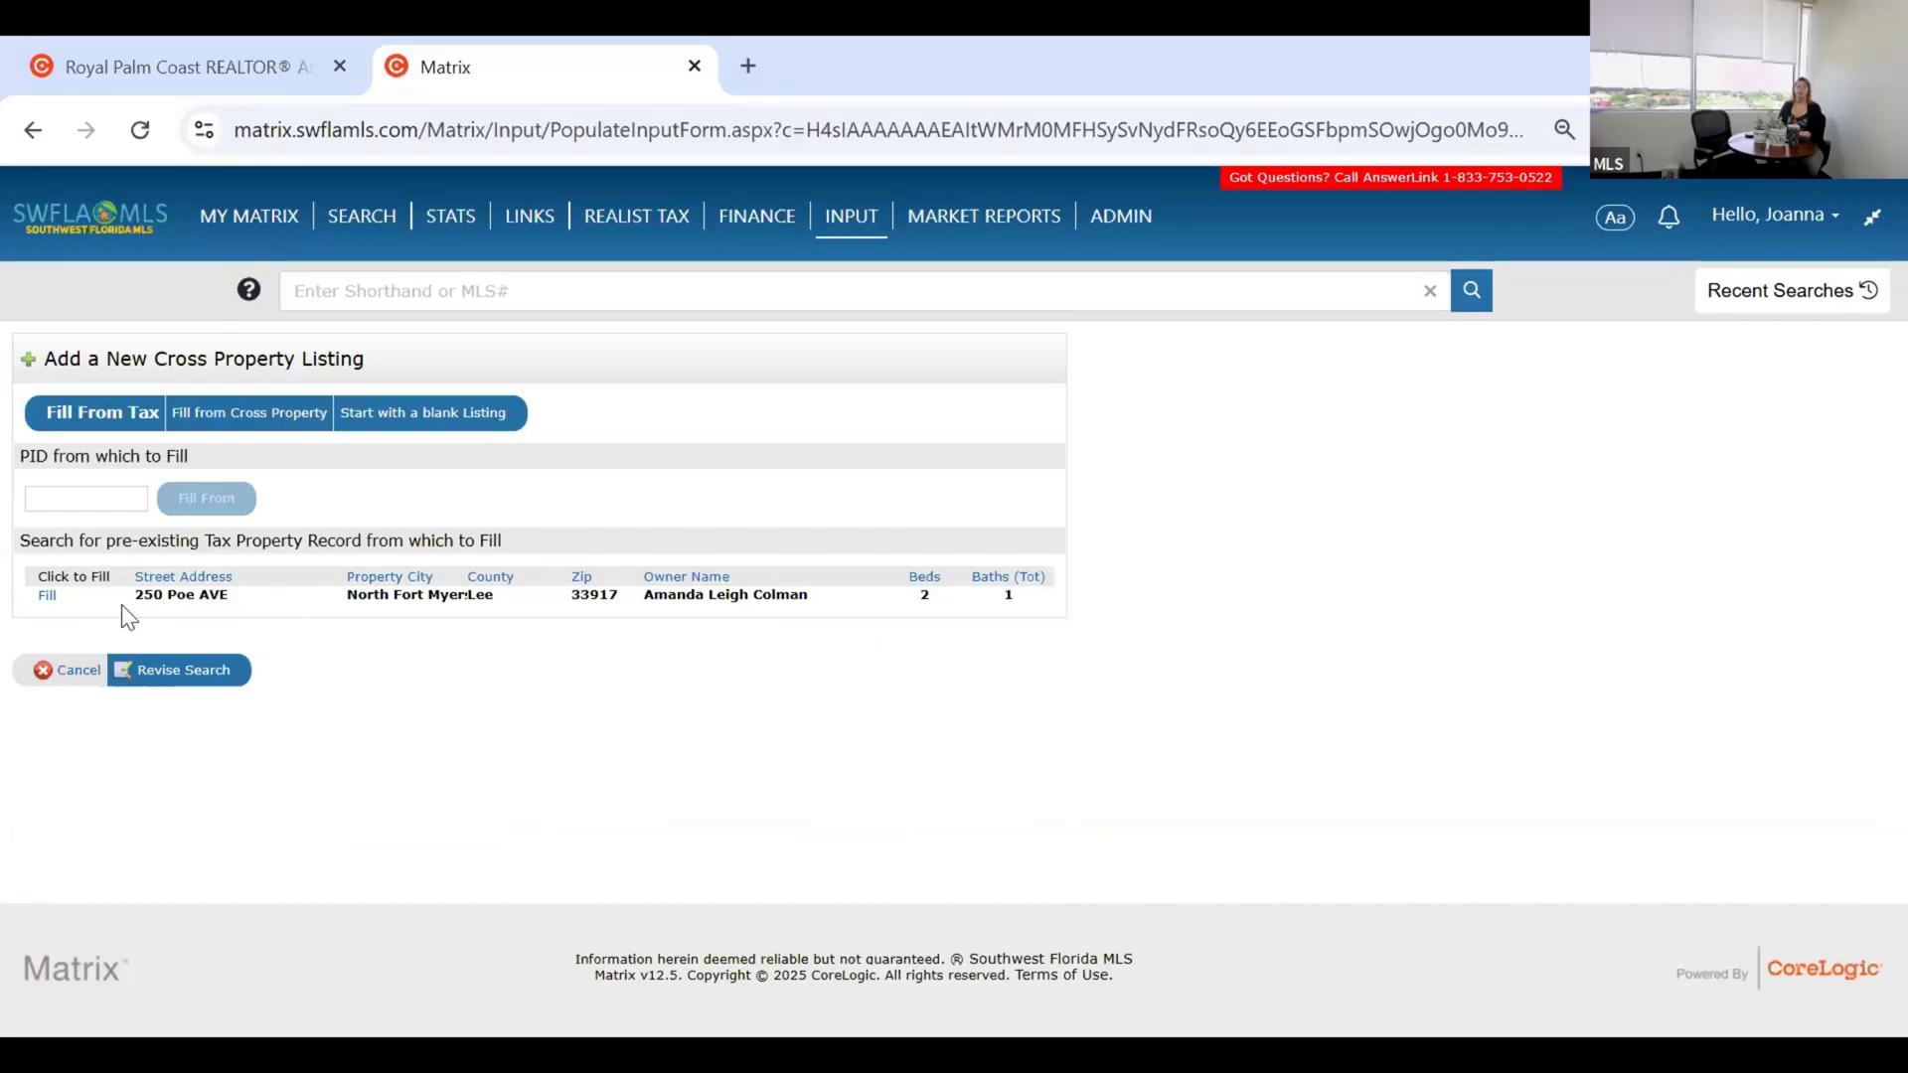
Use Fill on the matching tax record to open the Residential Listing Input form.
left_click(47, 595)
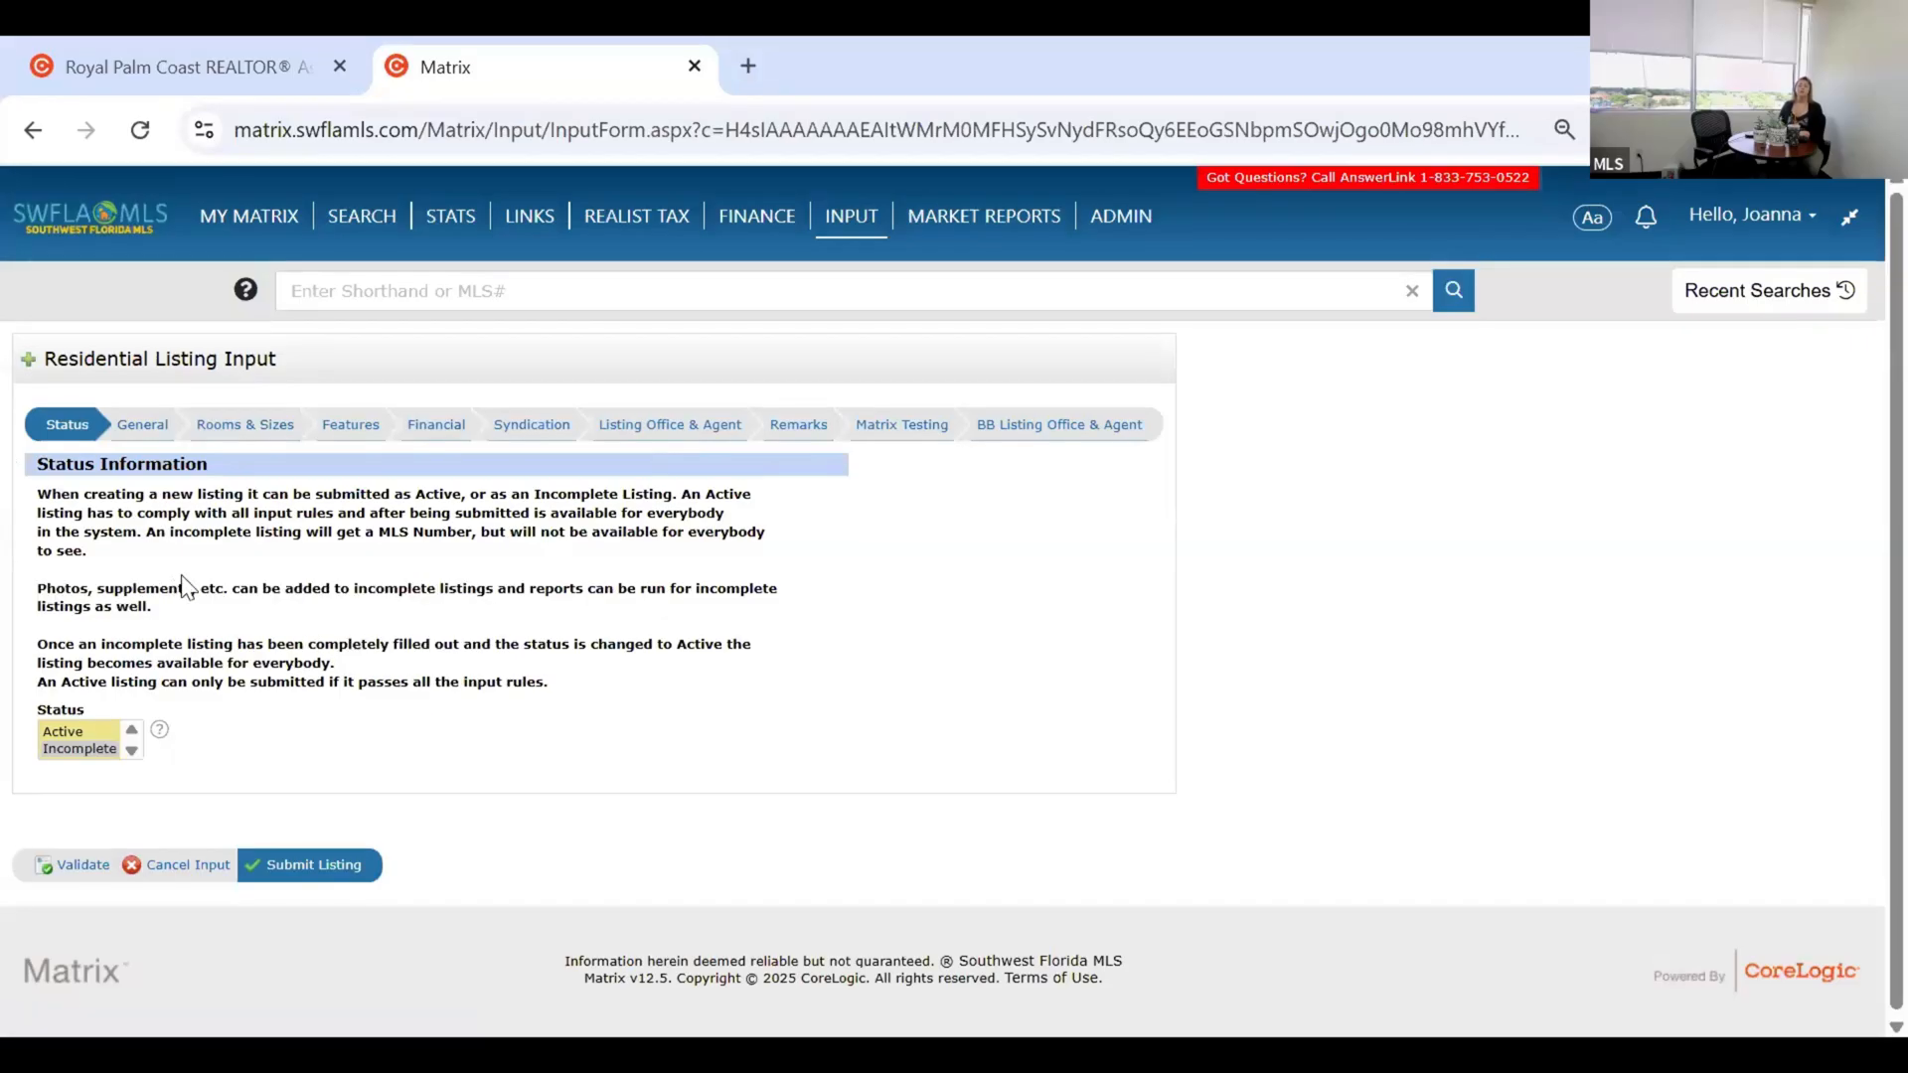
Change the Status list selection from Incomplete to Active.
left_click(96, 752)
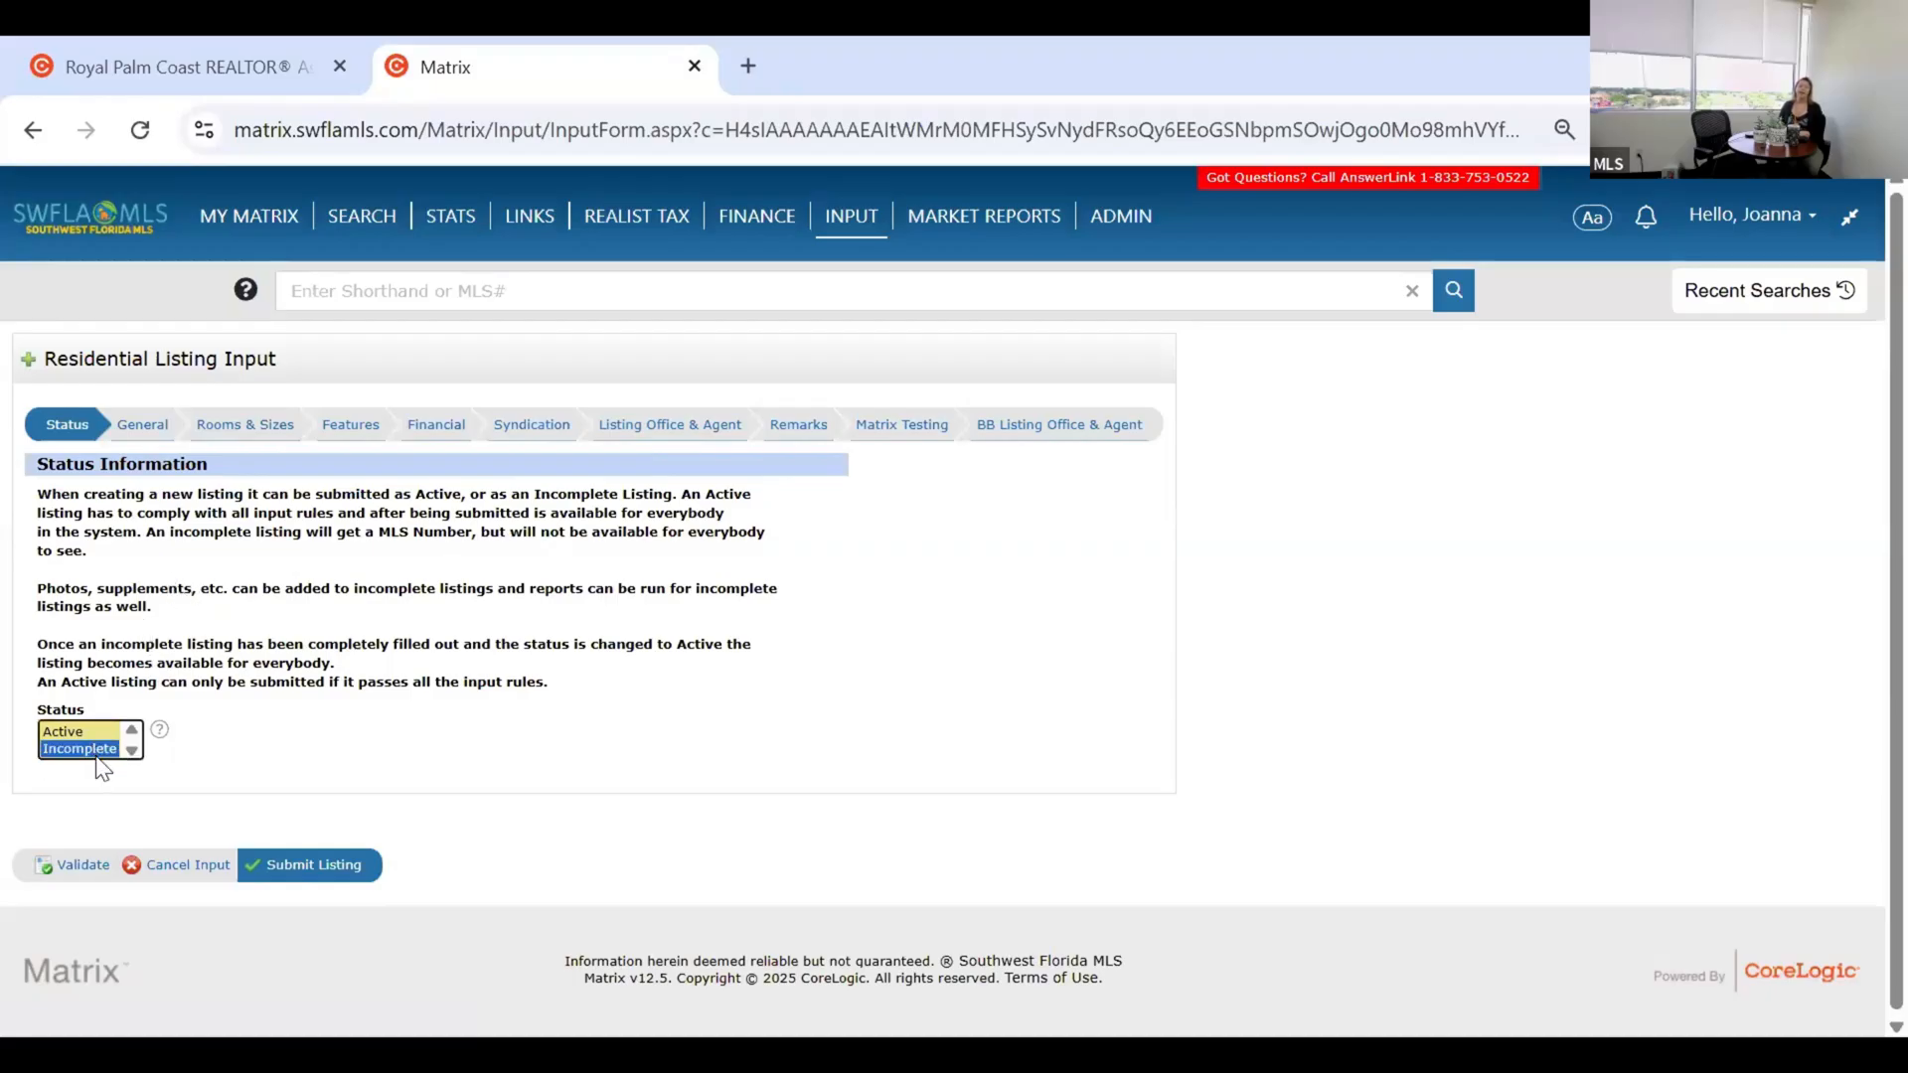
left_click(239, 655)
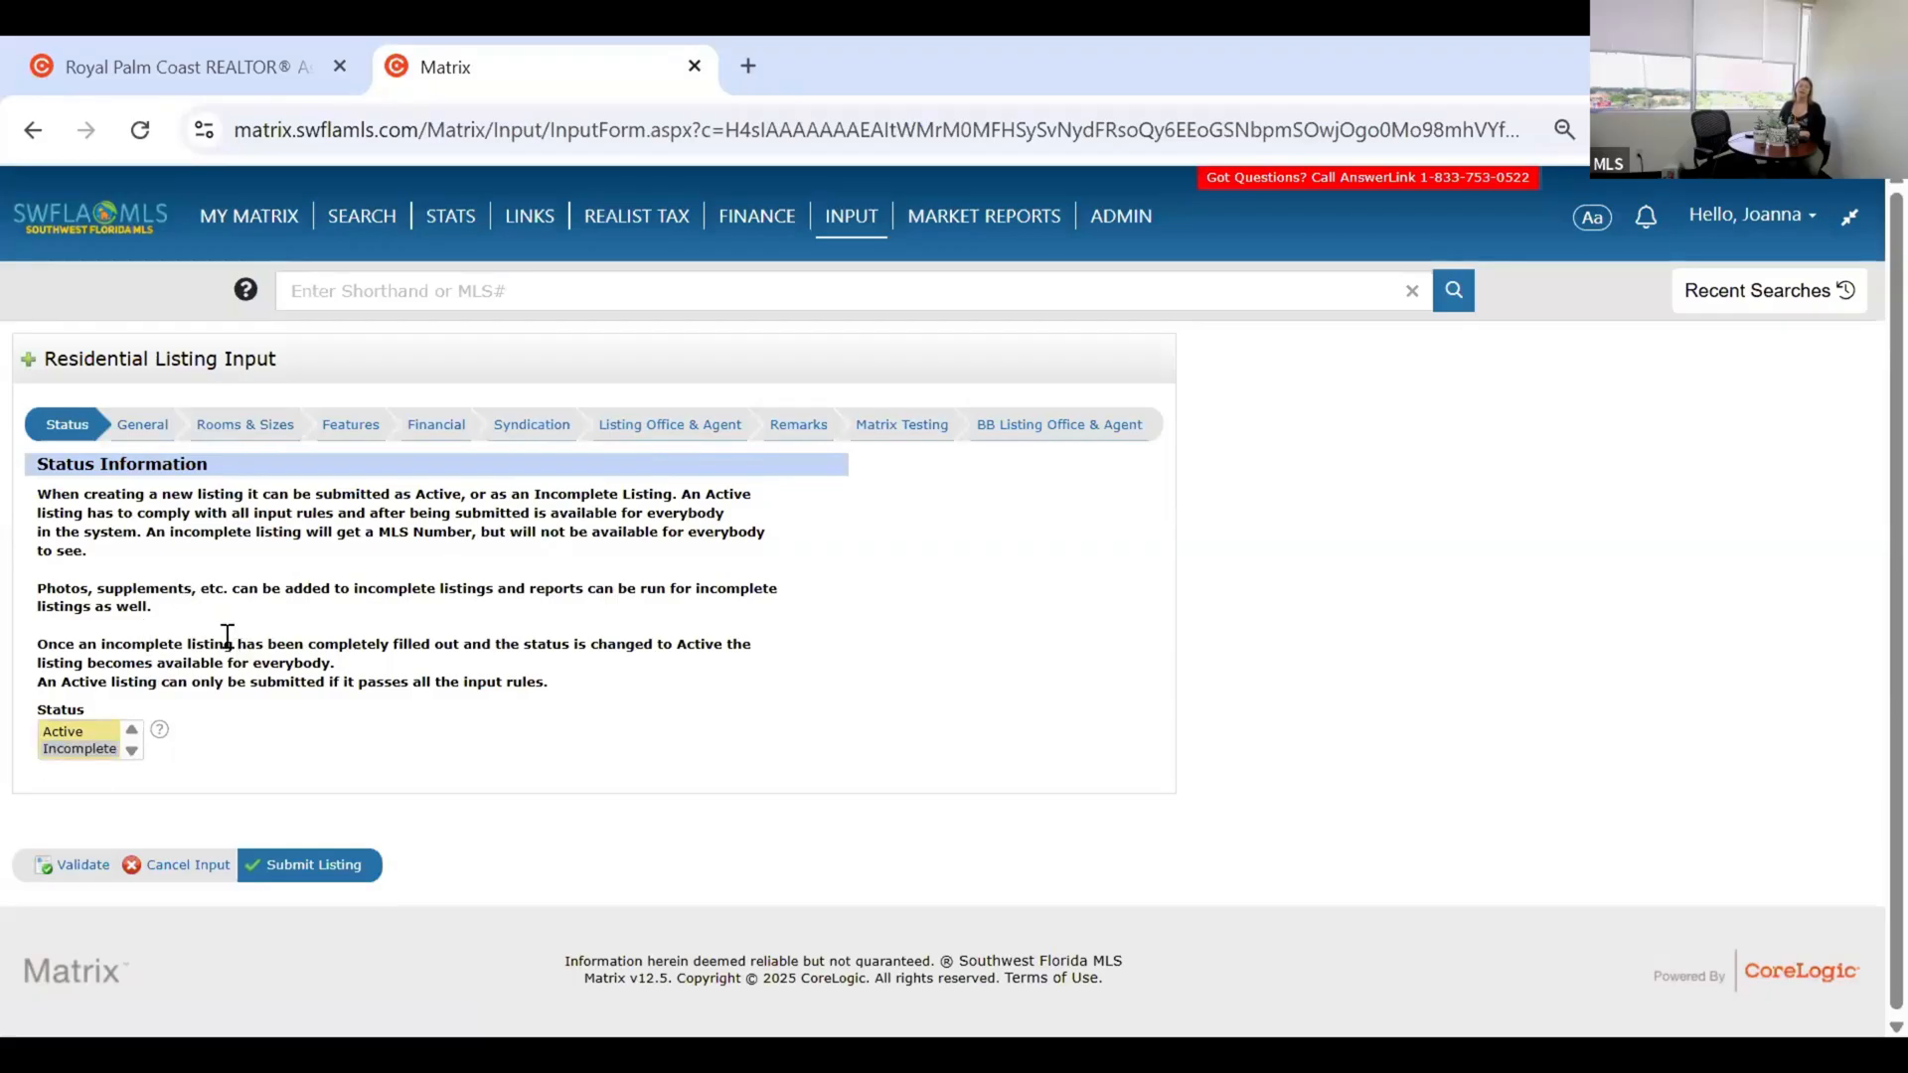
left_click(57, 753)
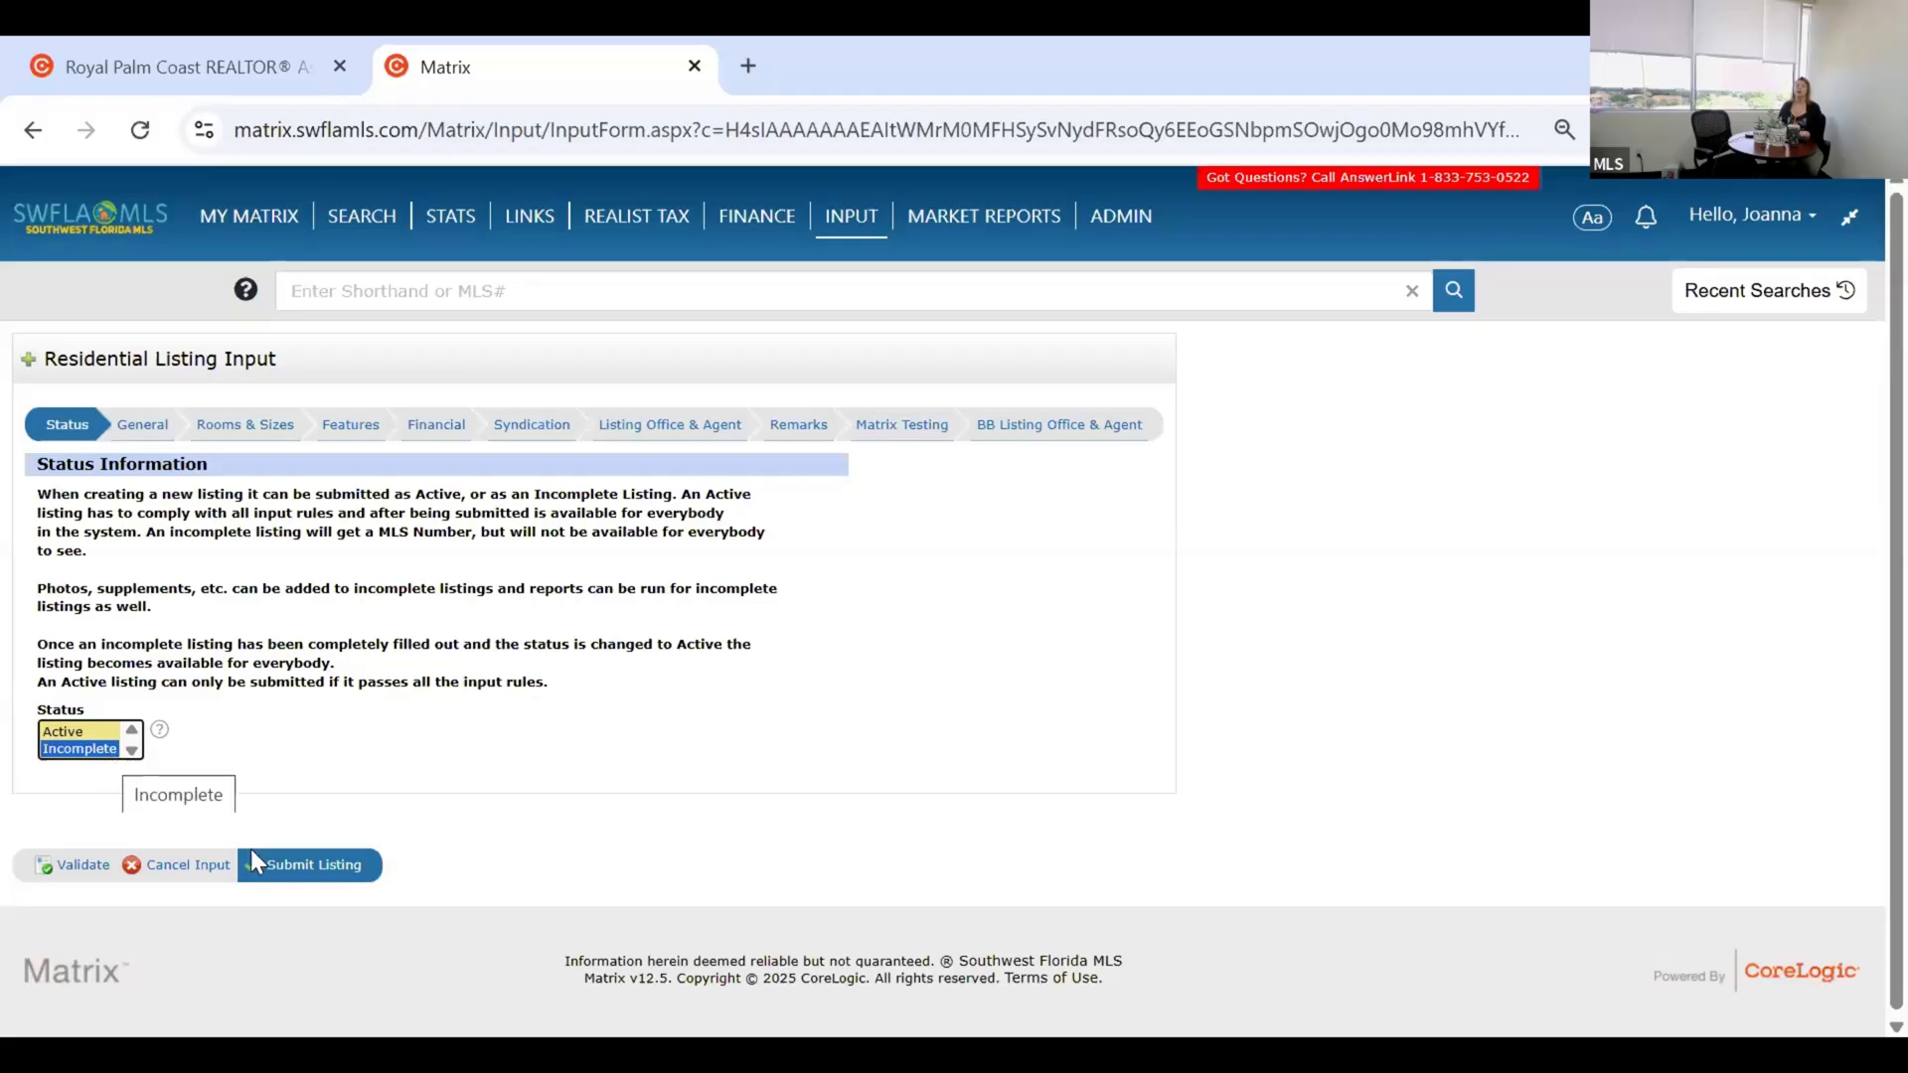
left_click(56, 734)
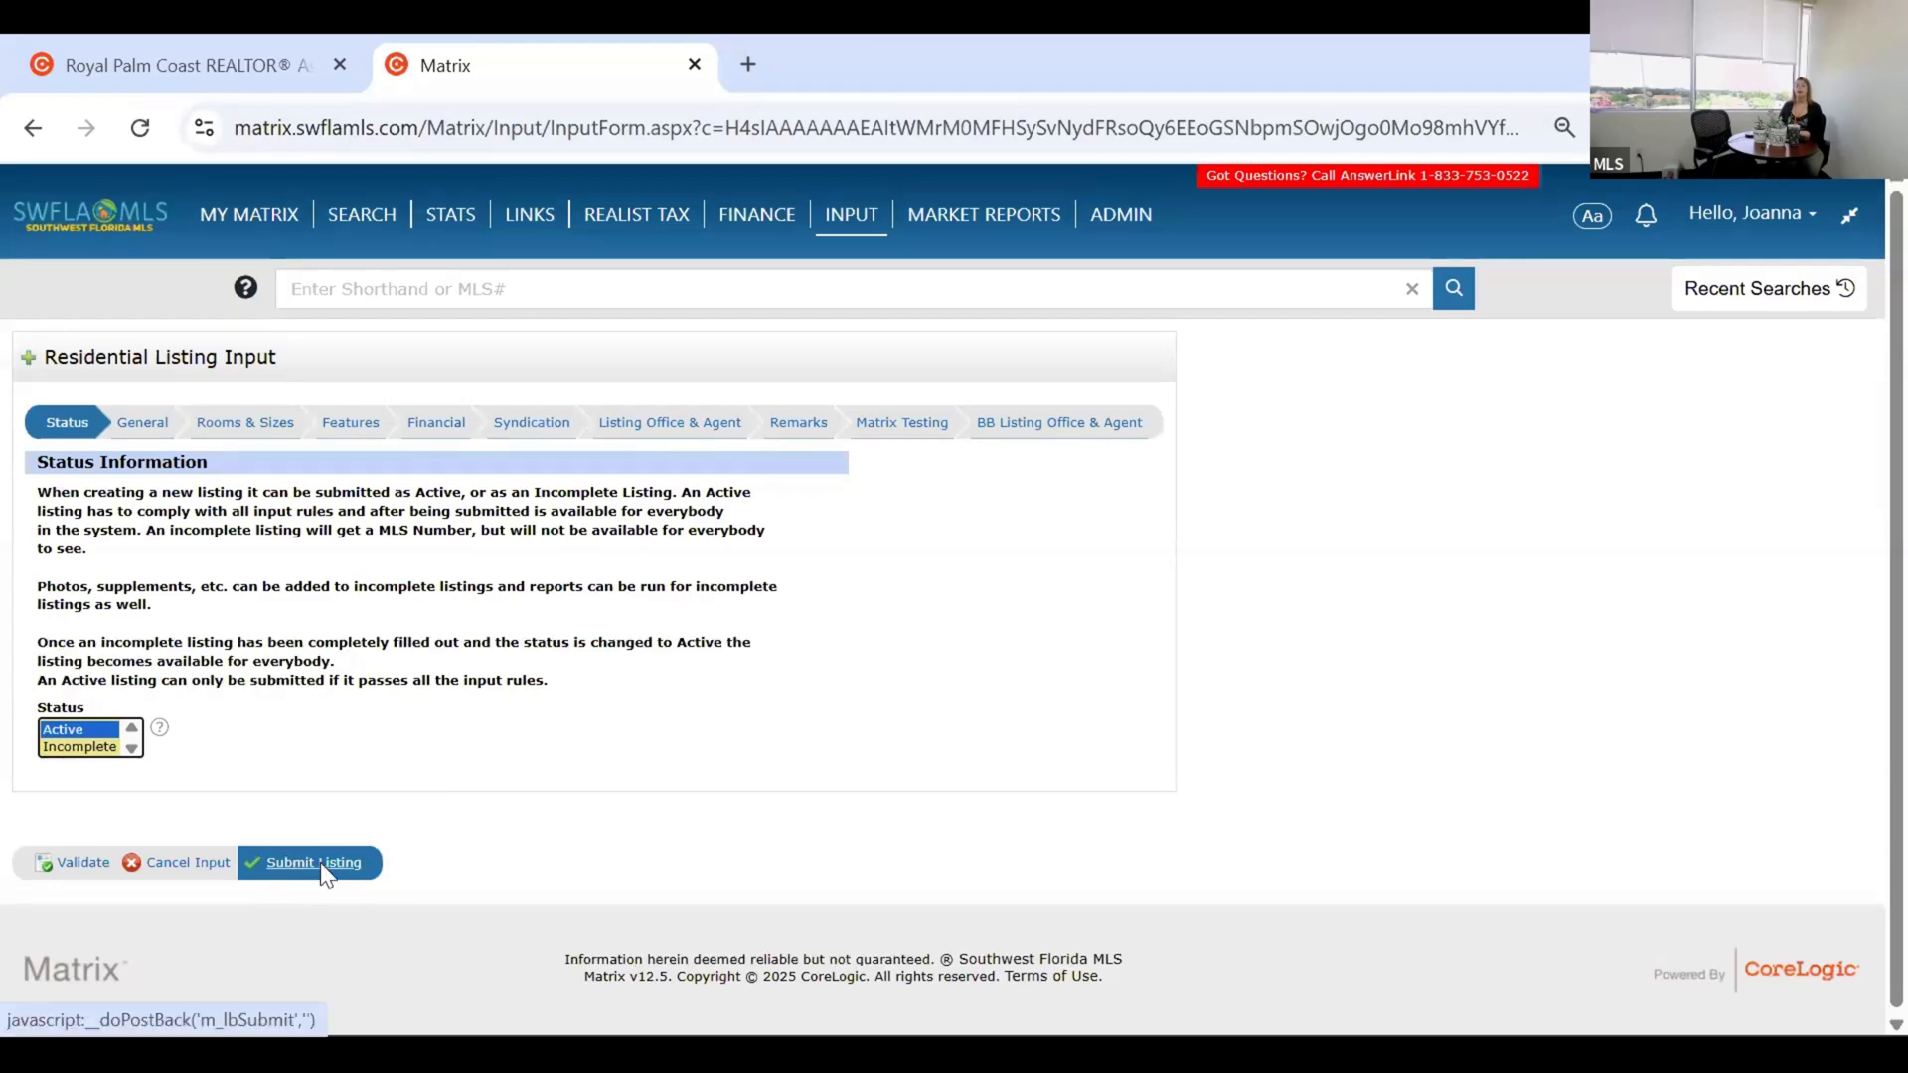
Submit the listing as Active, then set Status back to Incomplete after the errors.
left_click(322, 862)
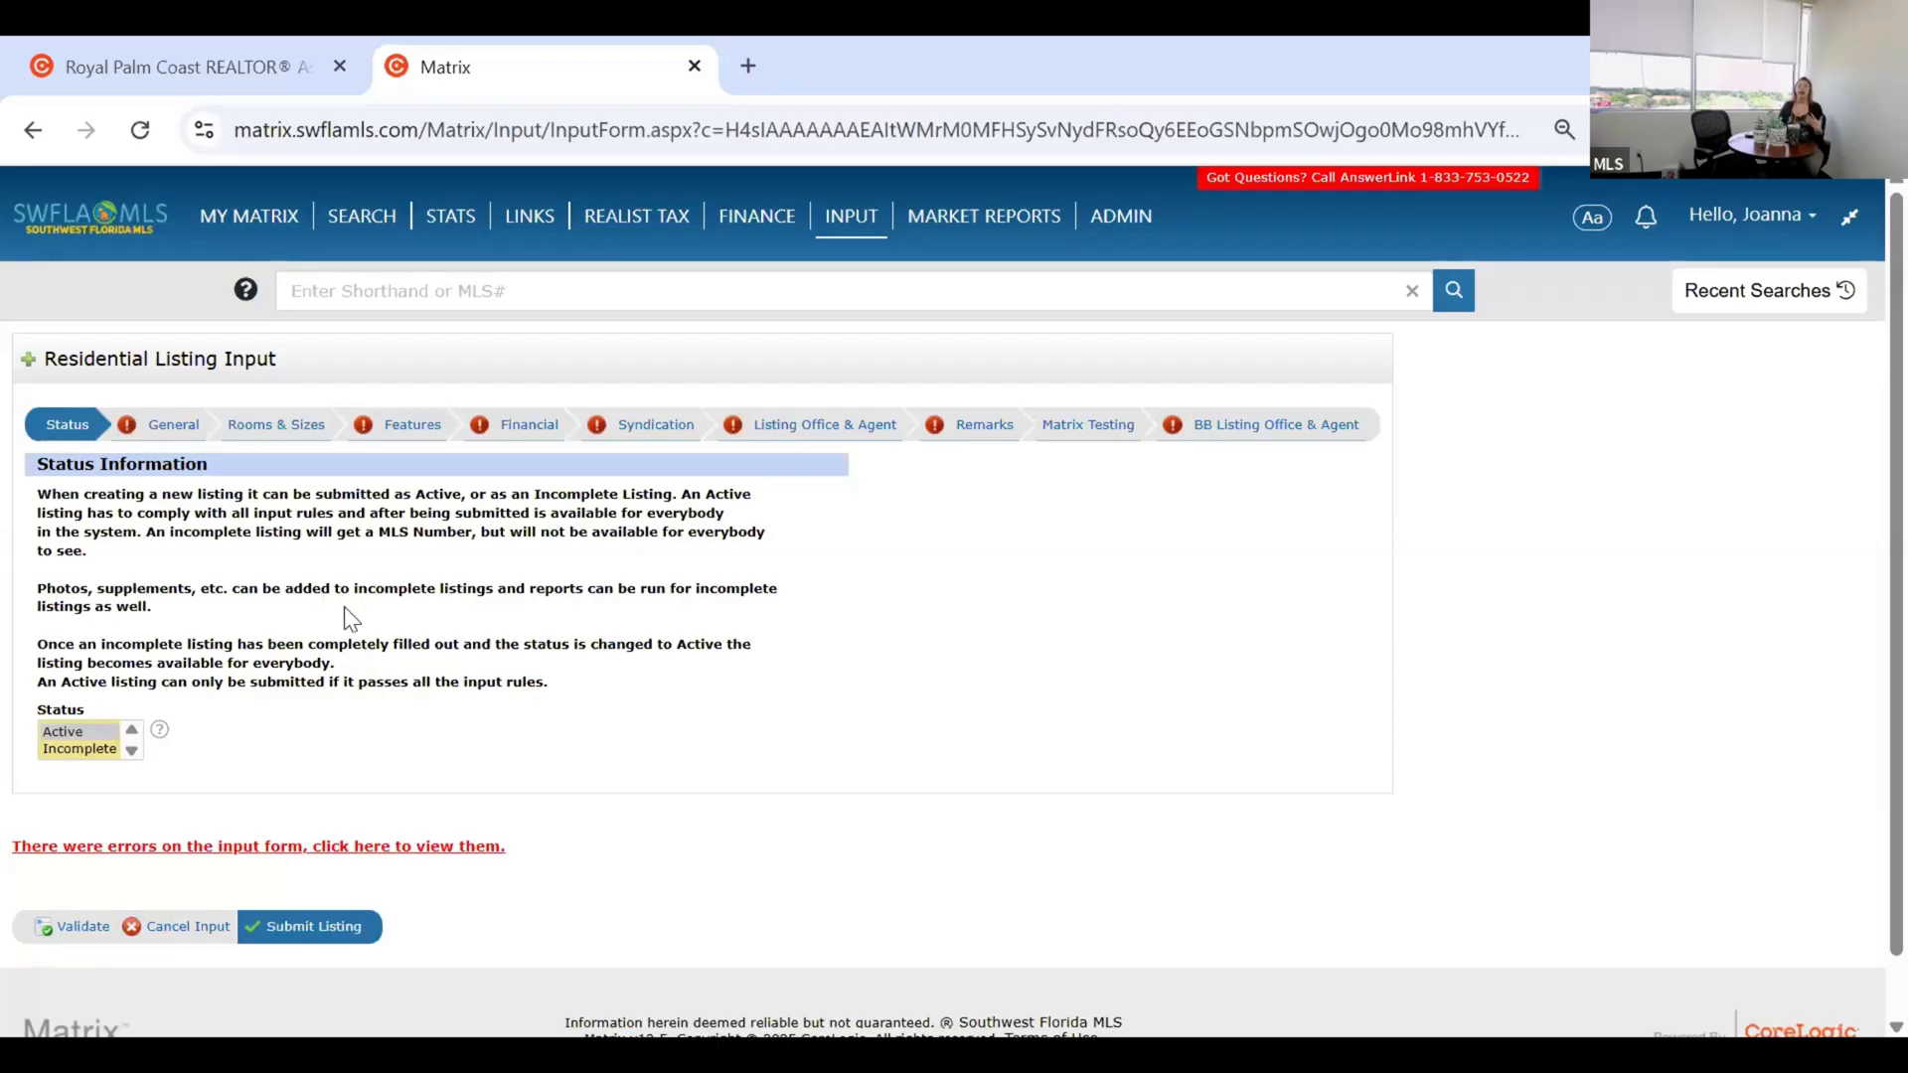
left_click(81, 750)
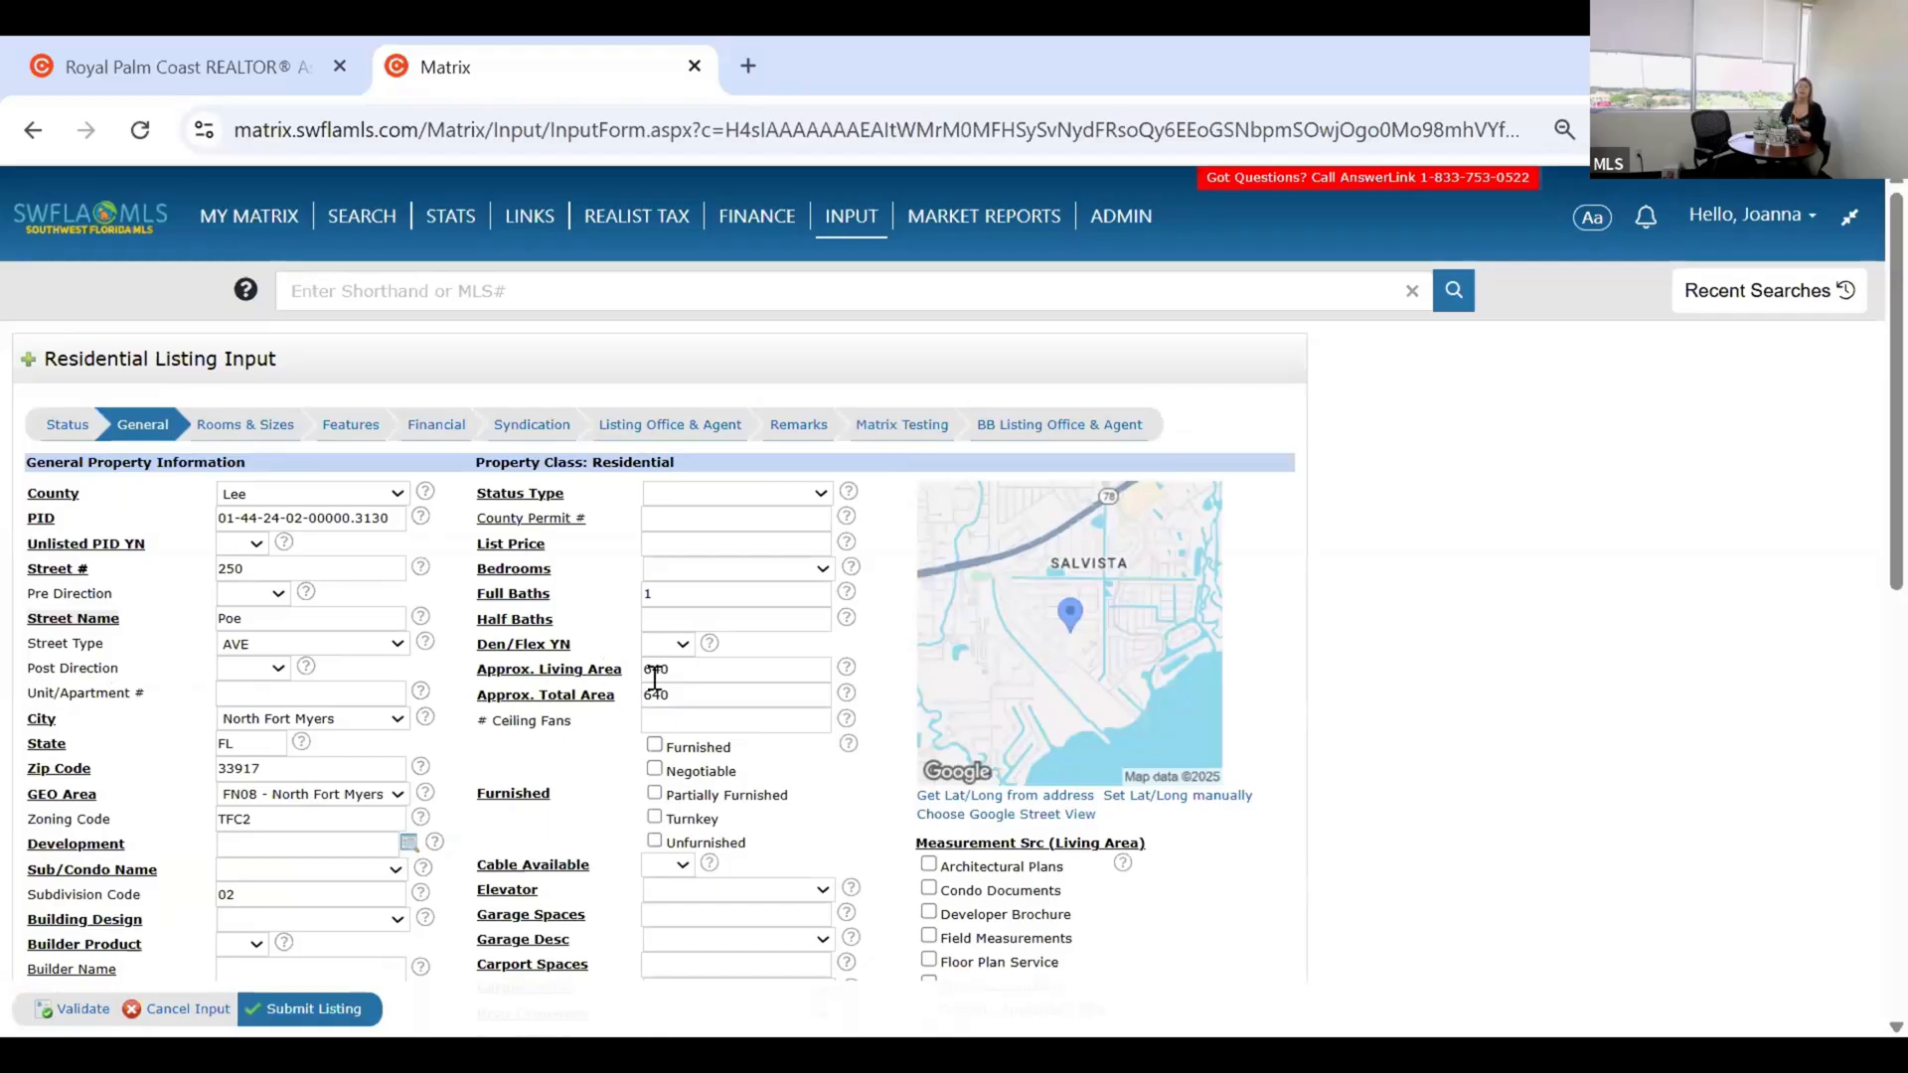
Scroll down through the prefilled General fields and back up.
scroll(418, 782, "down", 1)
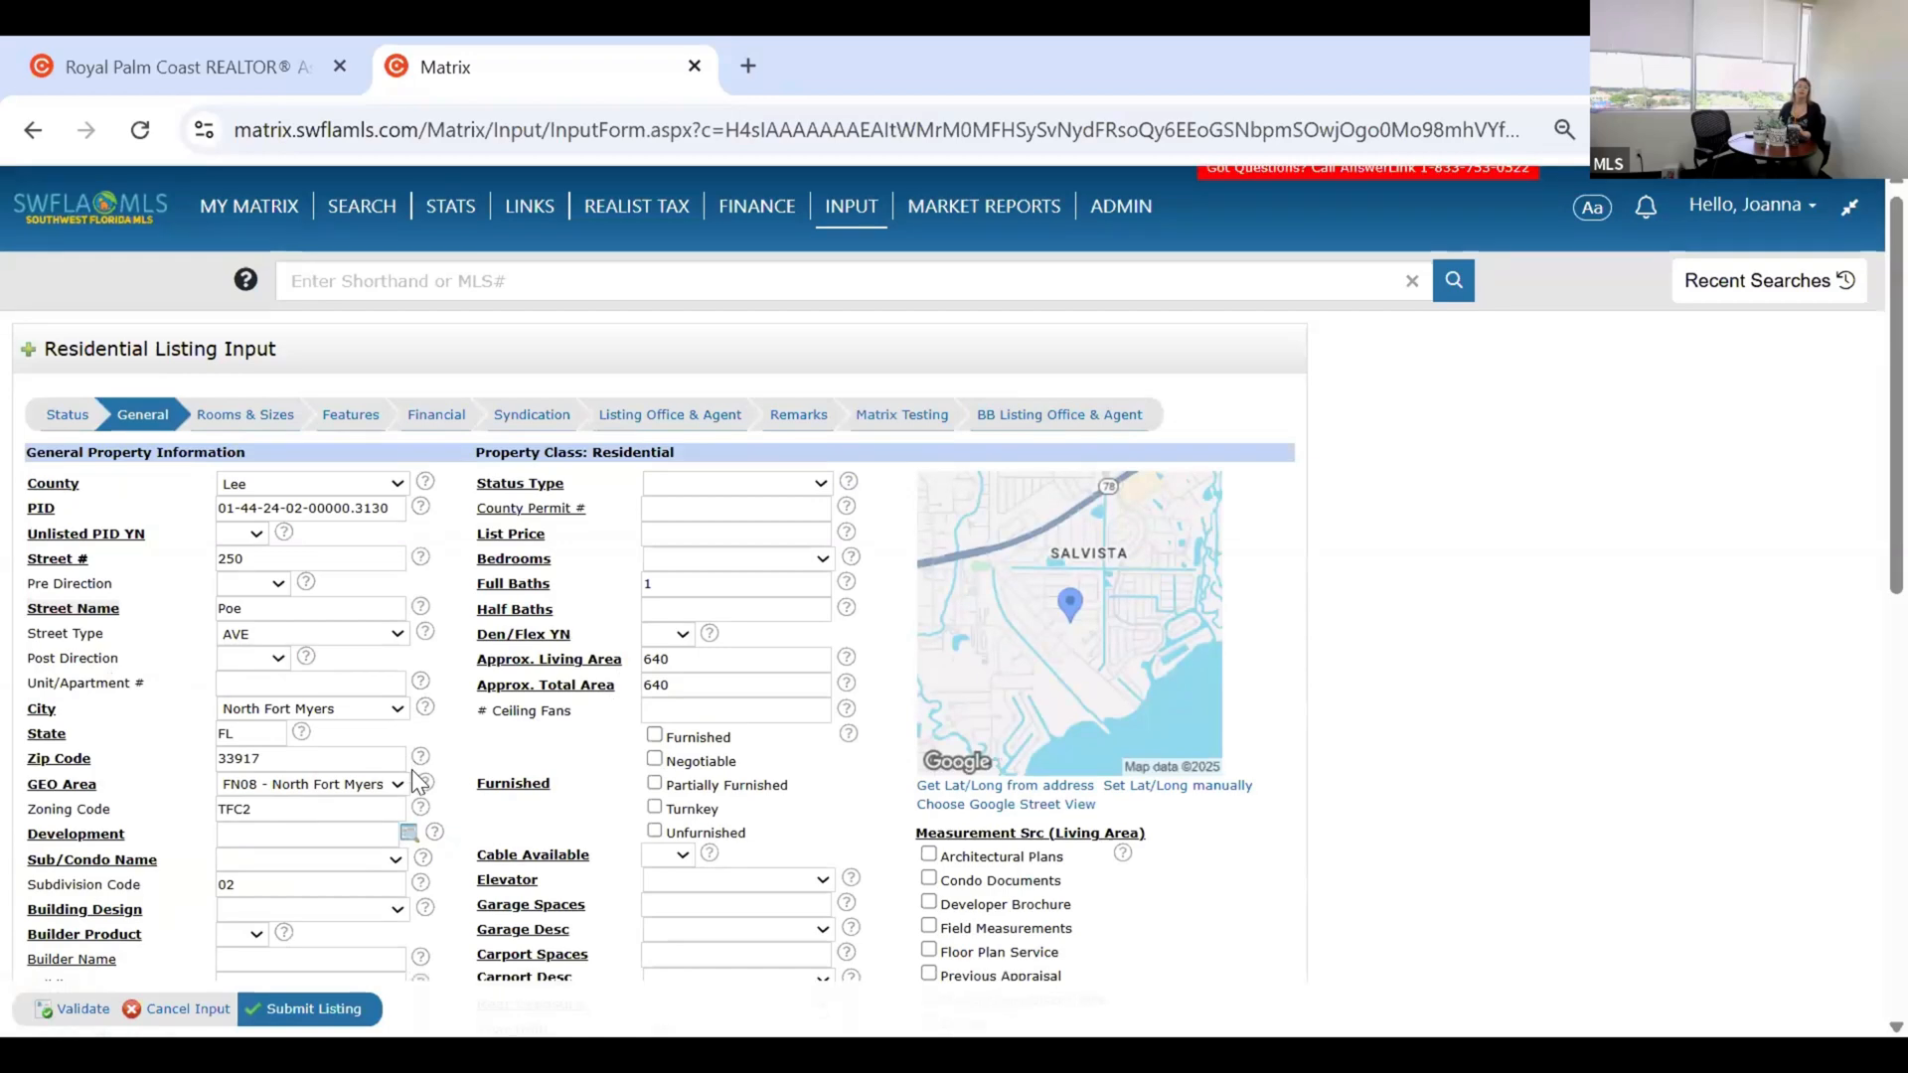
scroll(462, 774, "down", 4)
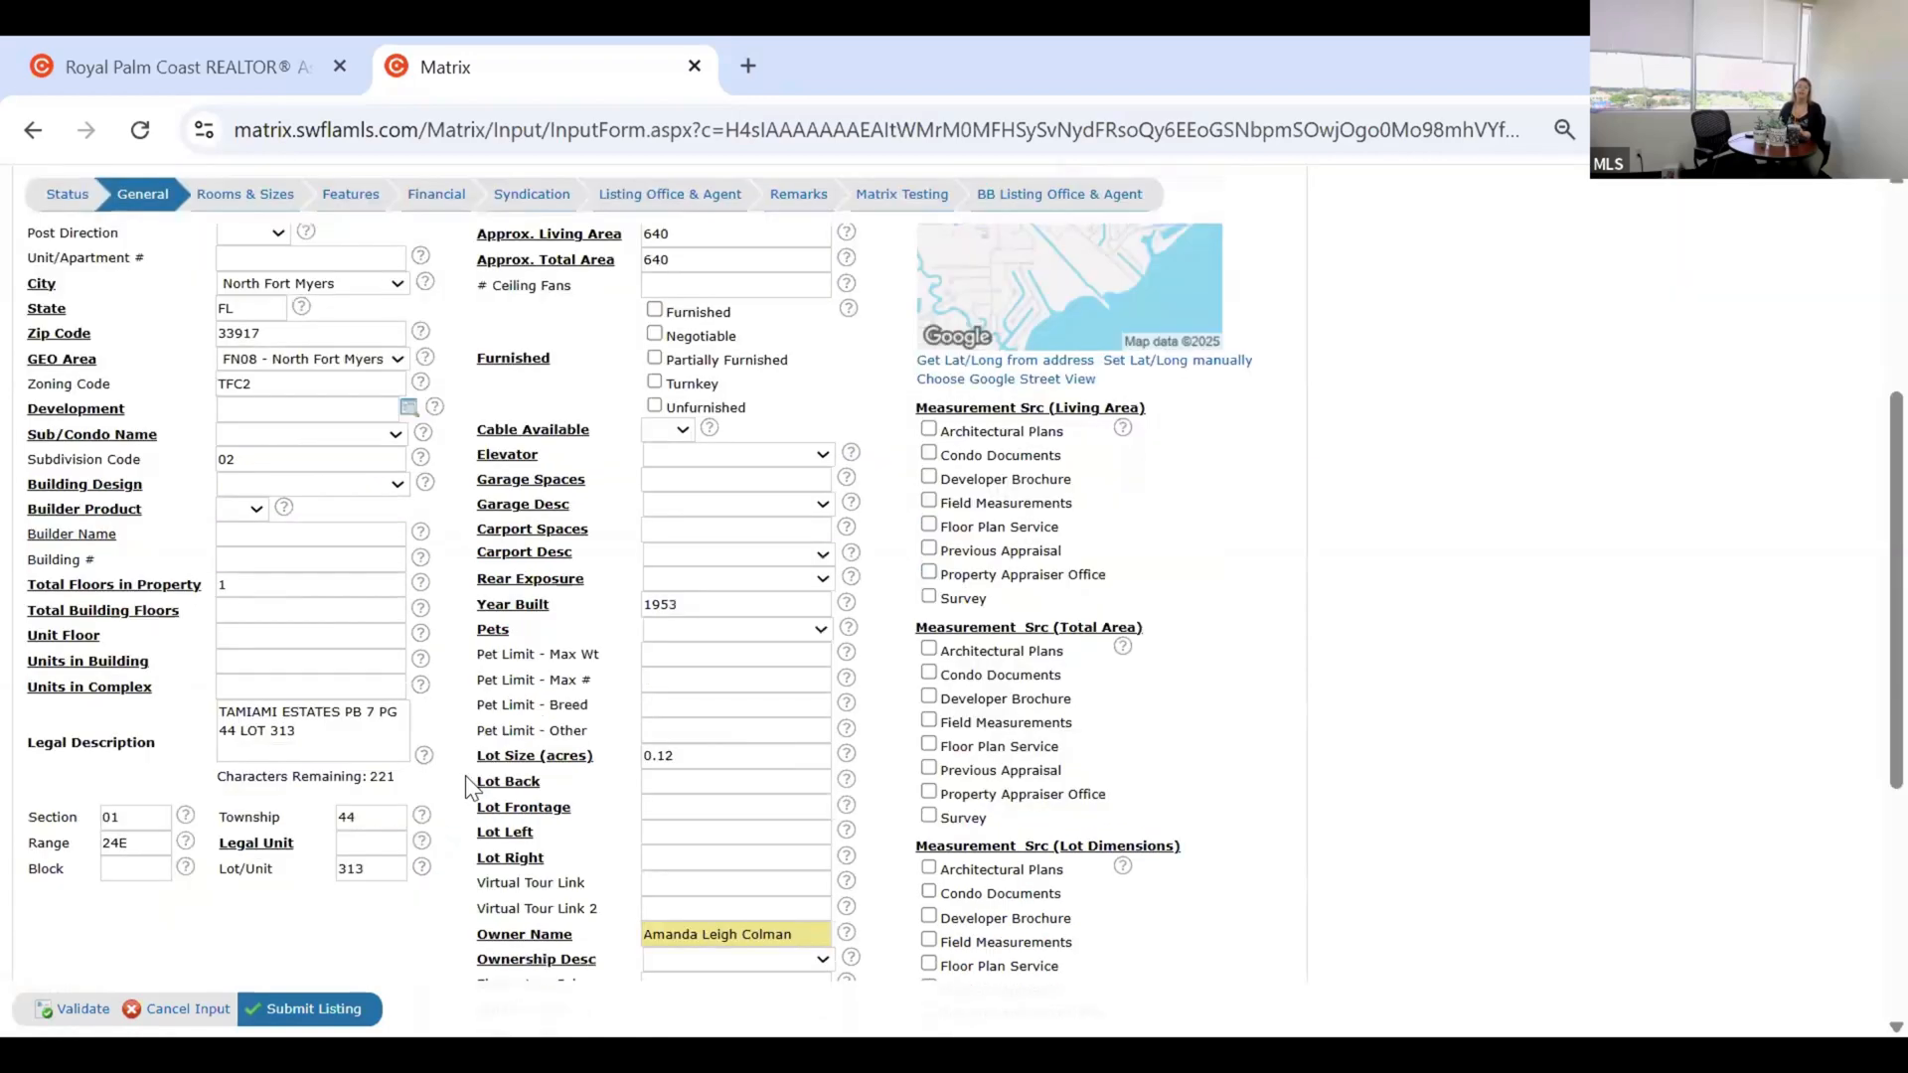
scroll(447, 751, "up", 4)
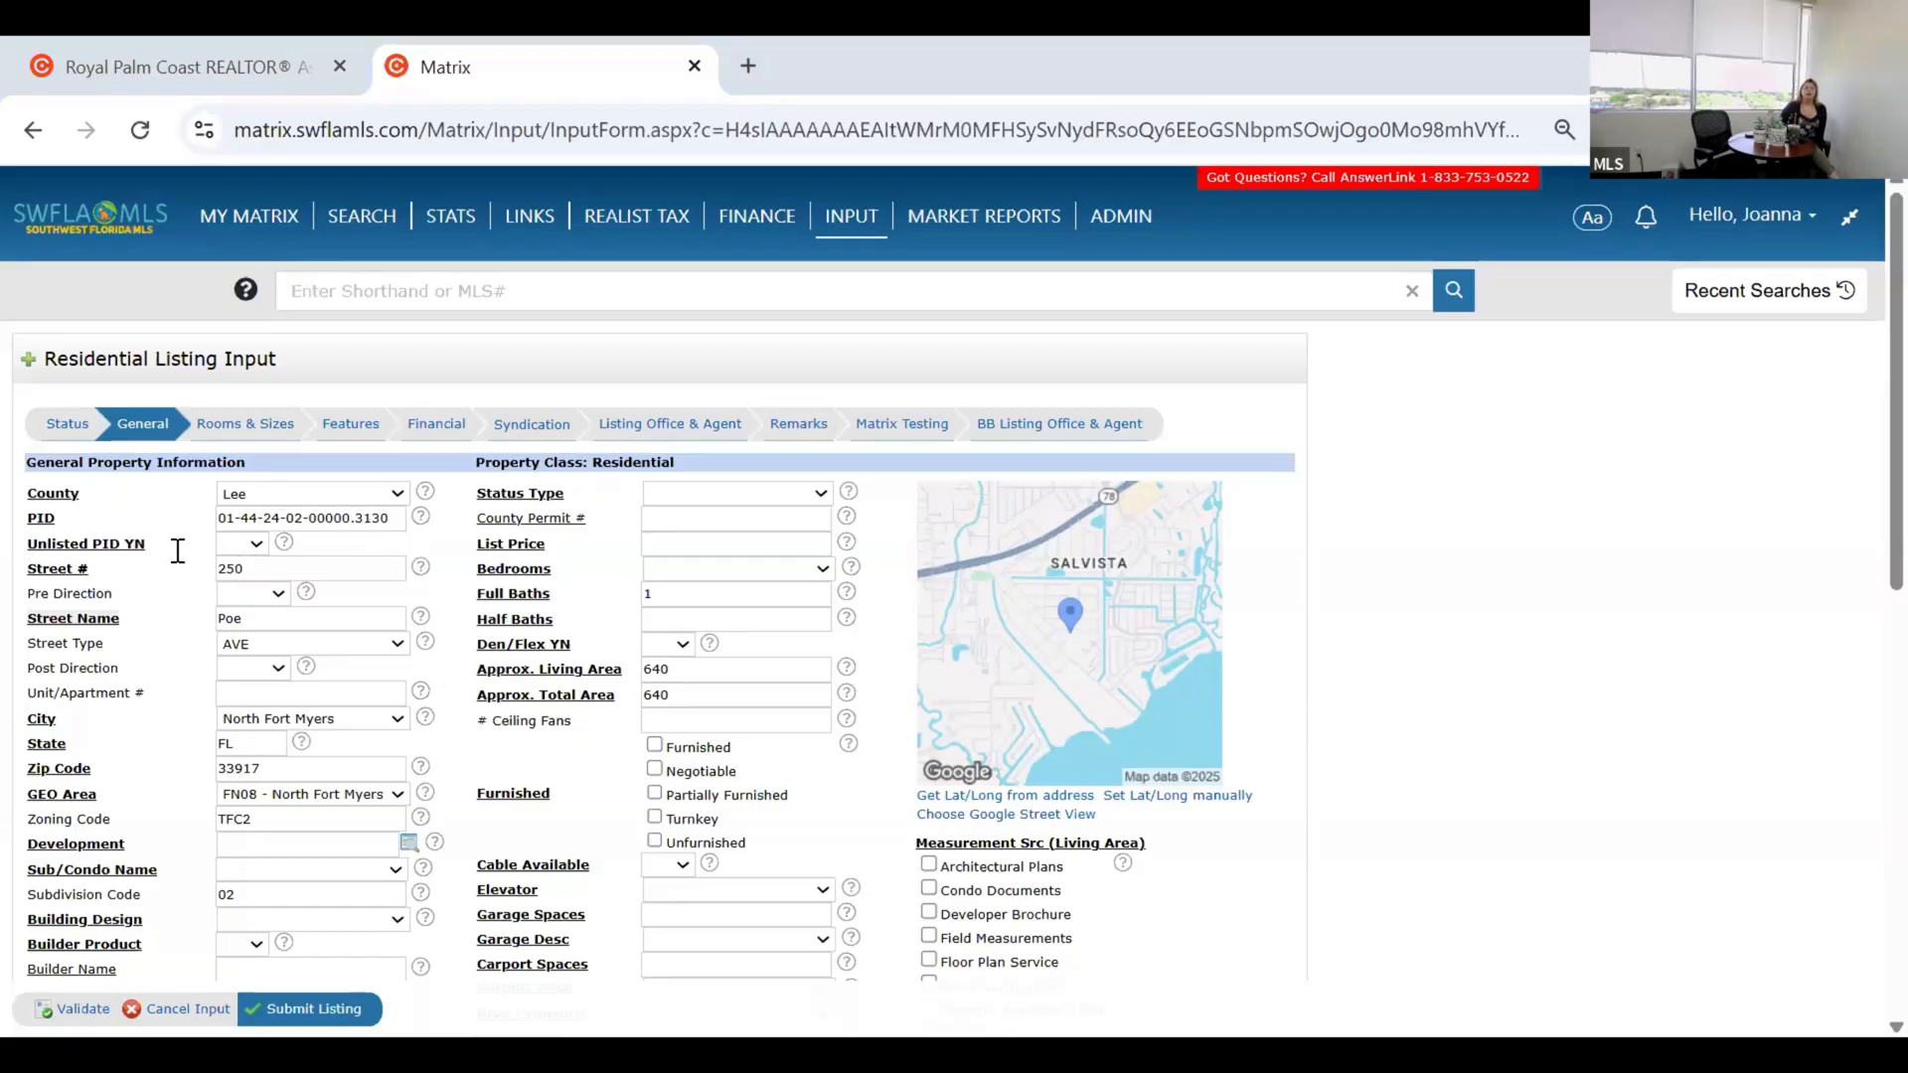
Answer No for the listing's Unlisted PID YN field.
left_click(246, 544)
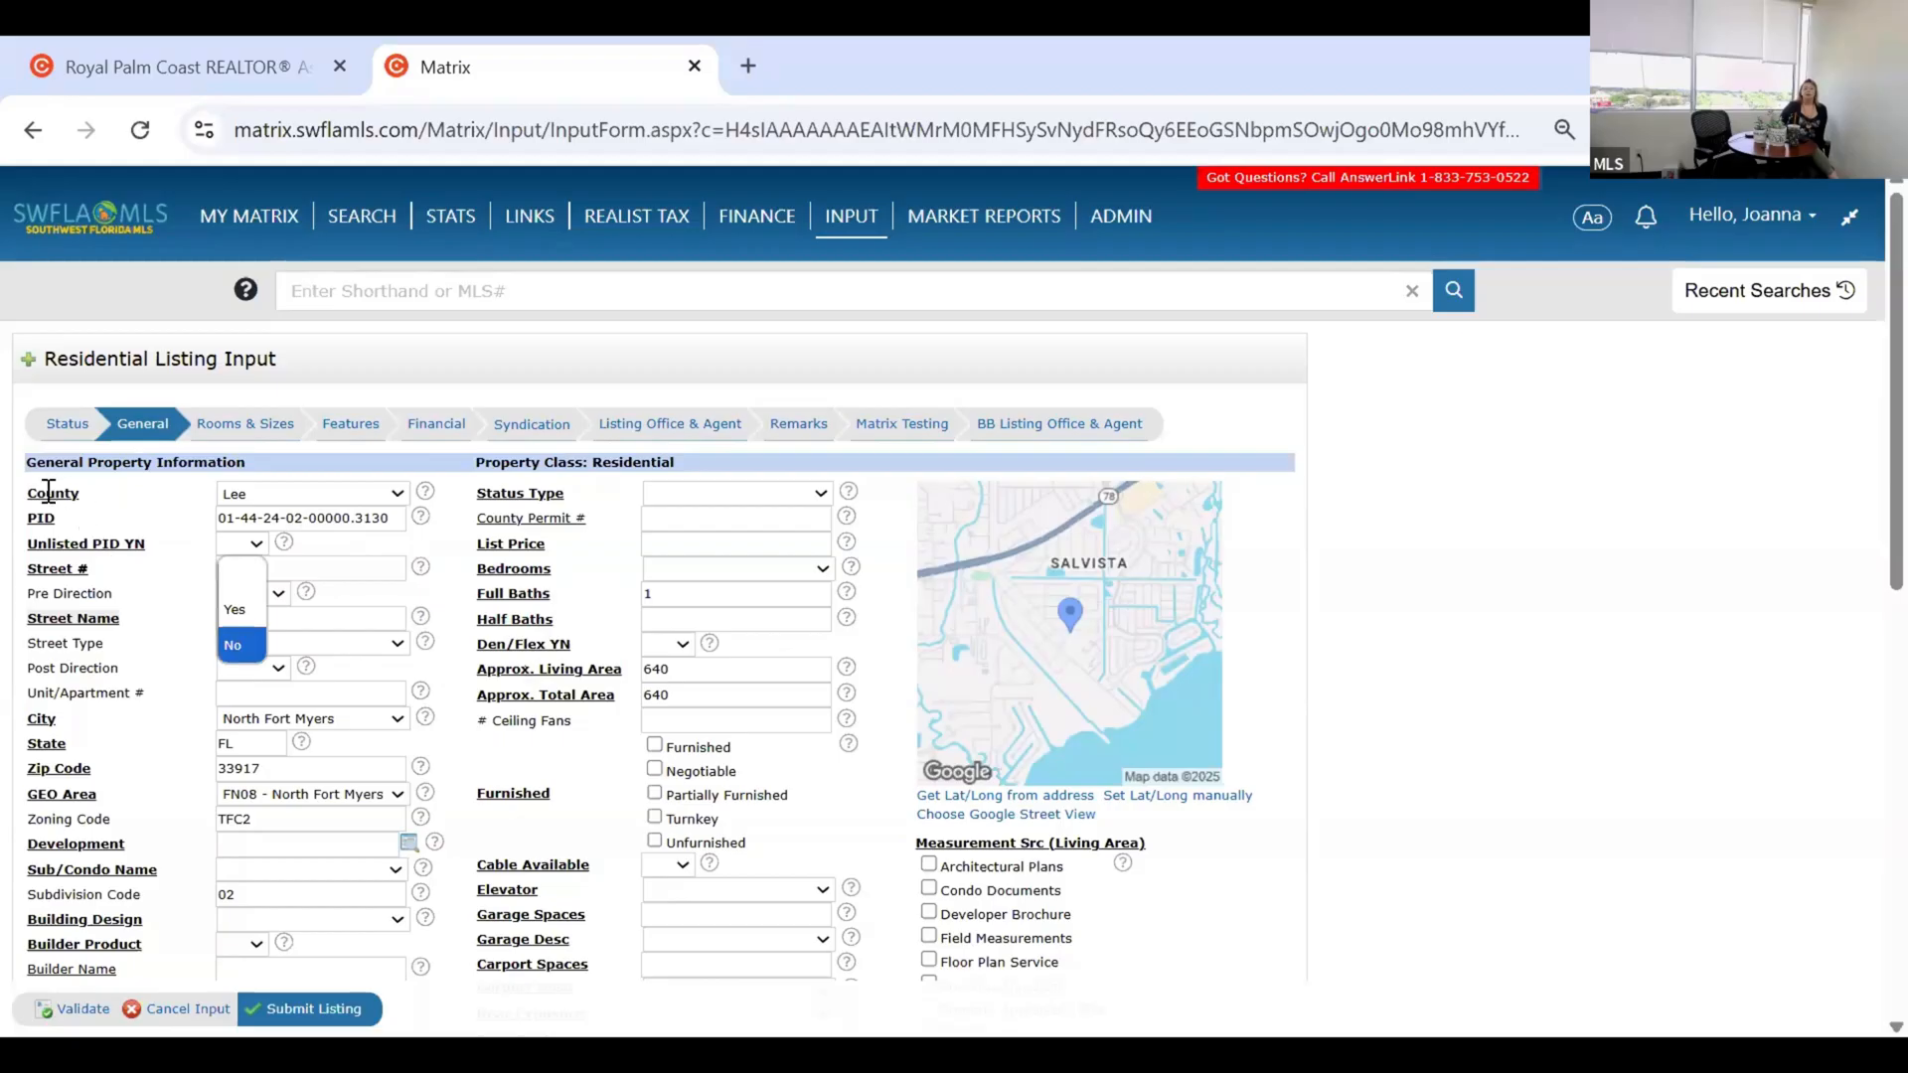
key("Return")
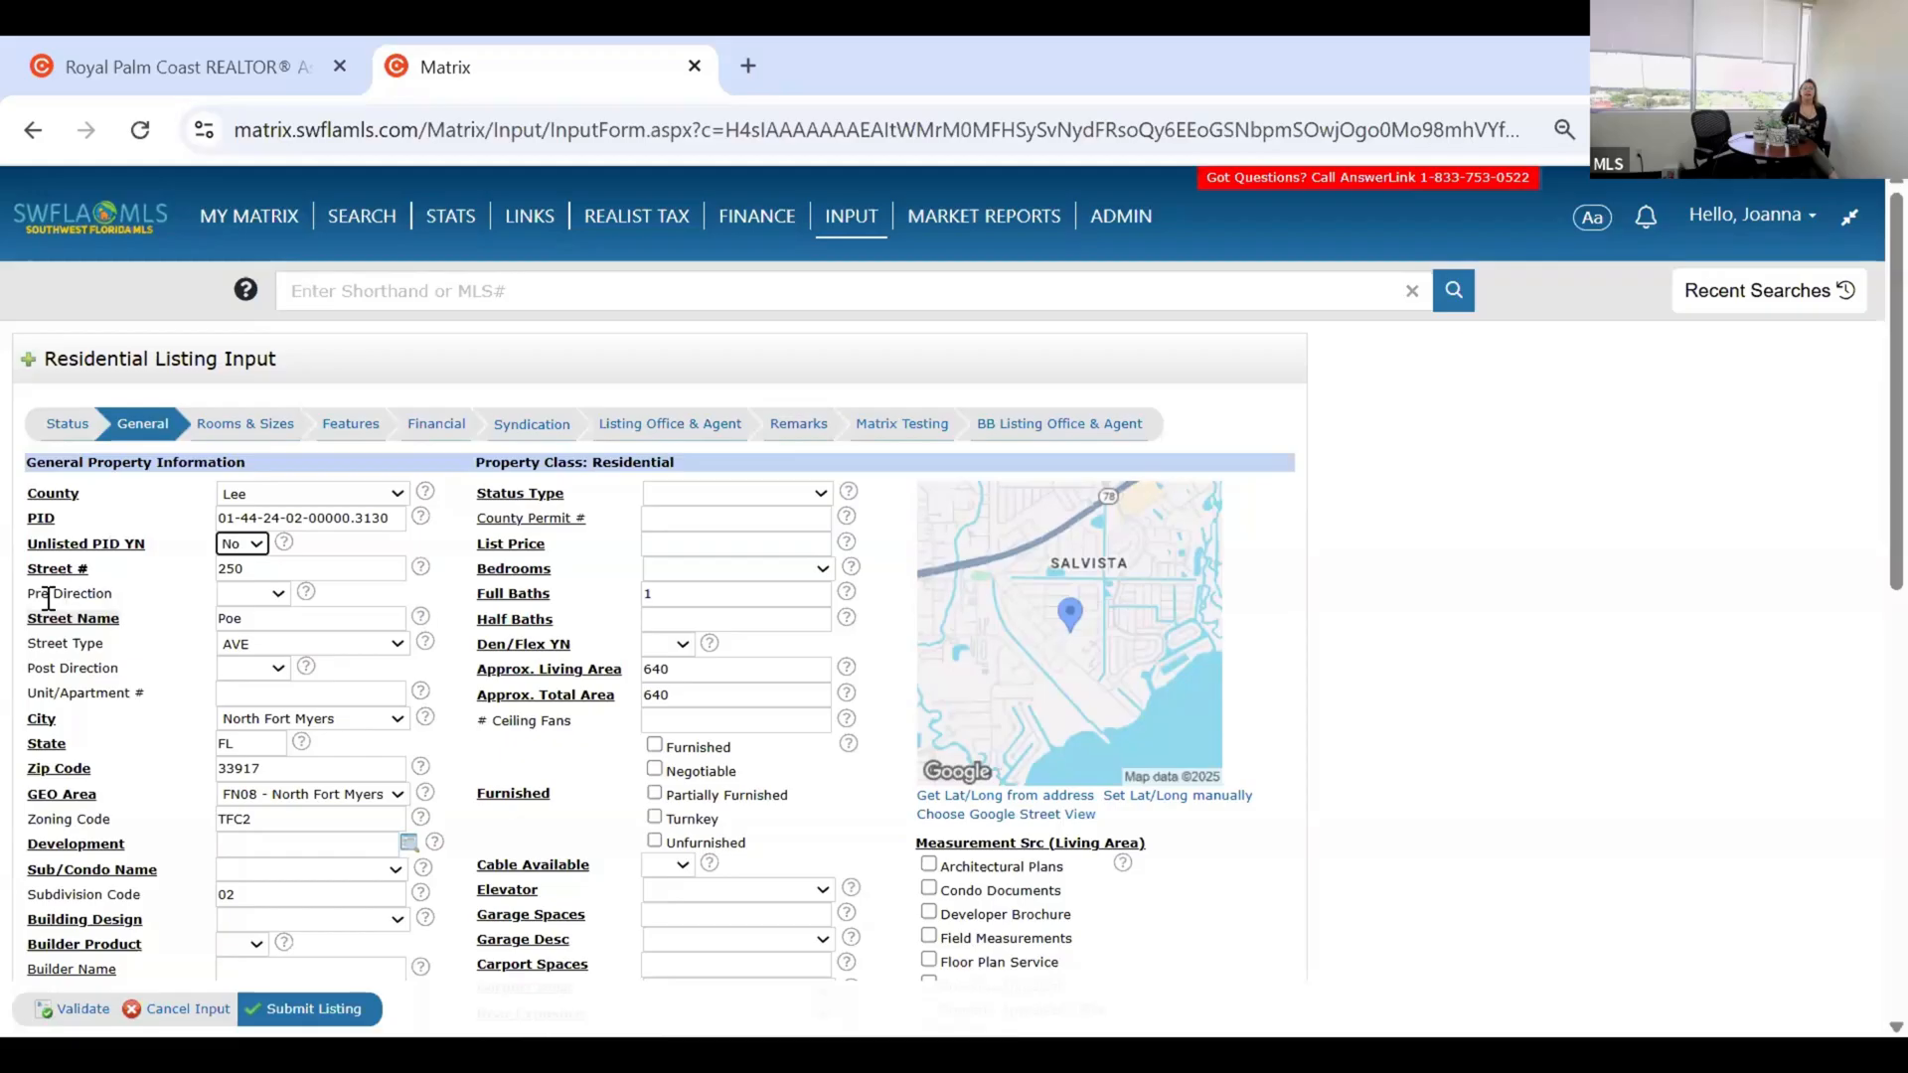
left_click(132, 595)
scroll(85, 591, "down", 2)
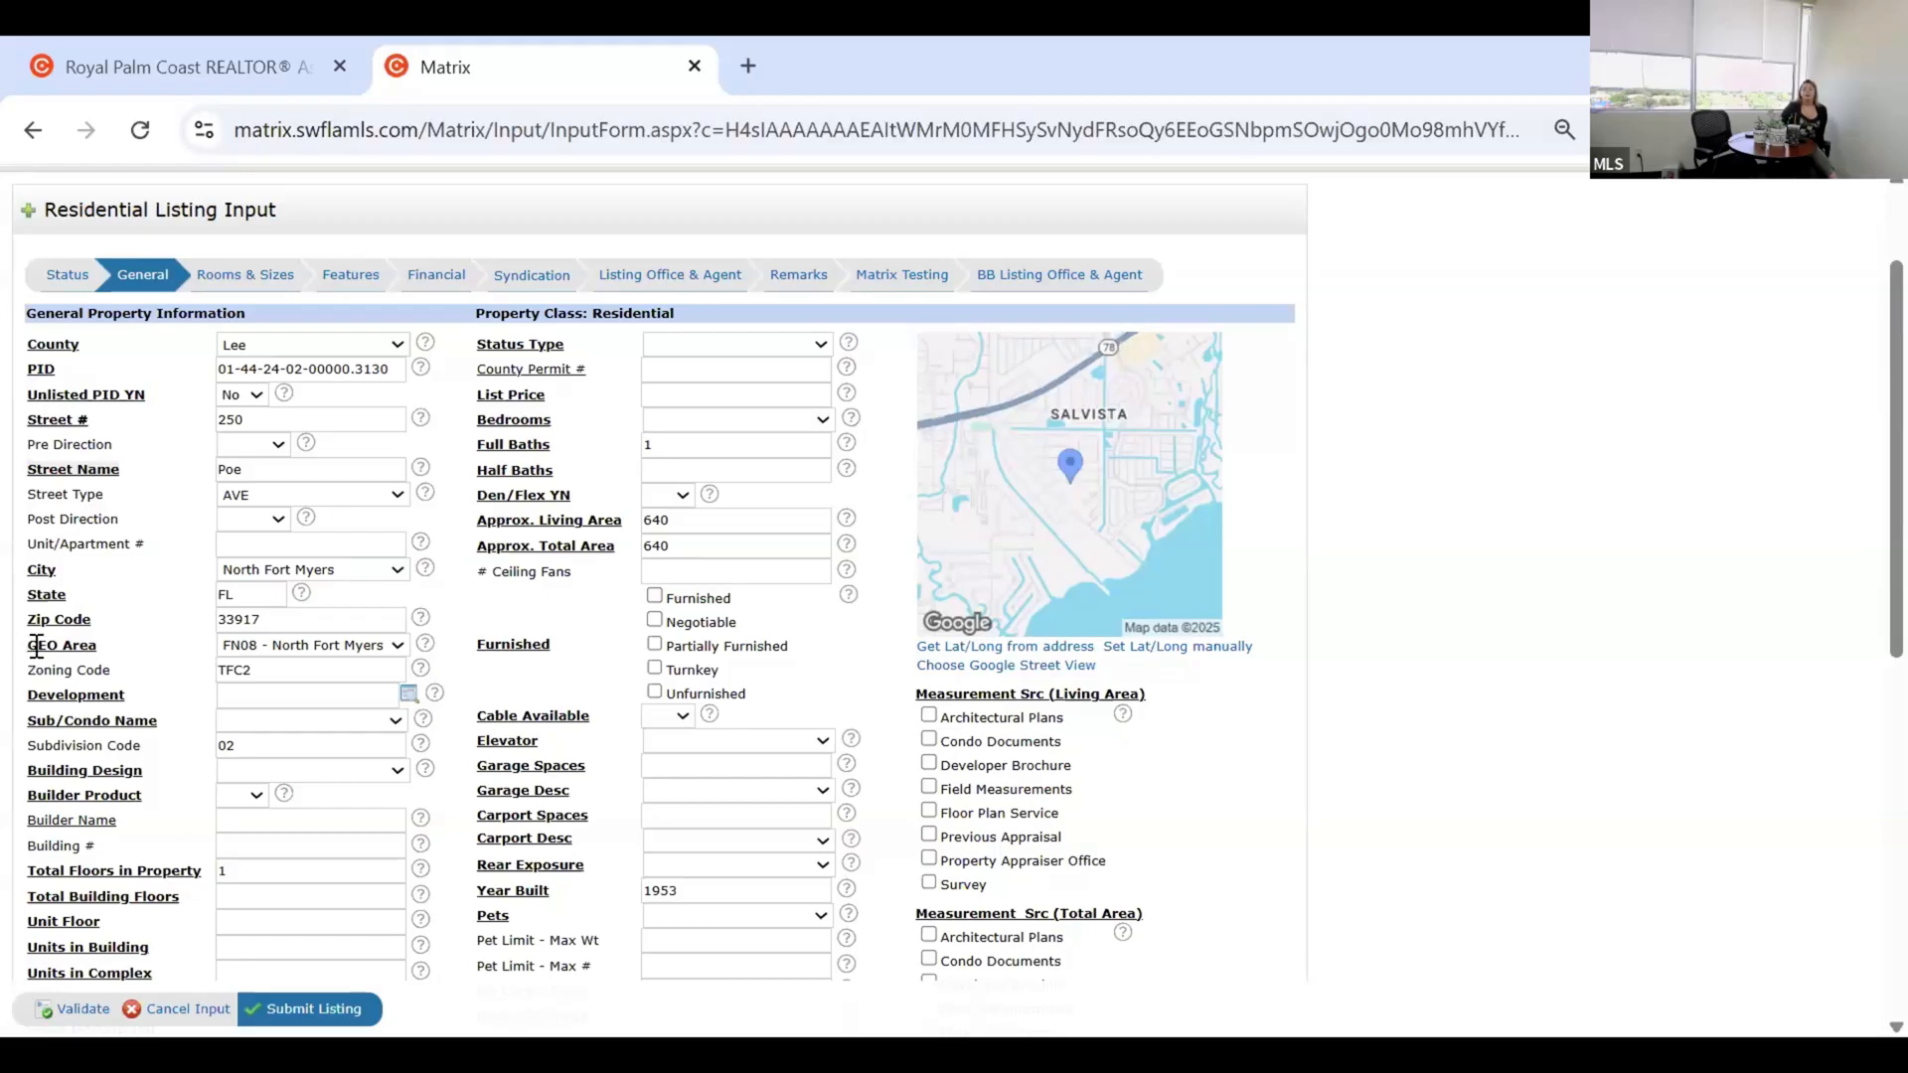
triple_click(105, 647)
left_click(140, 646)
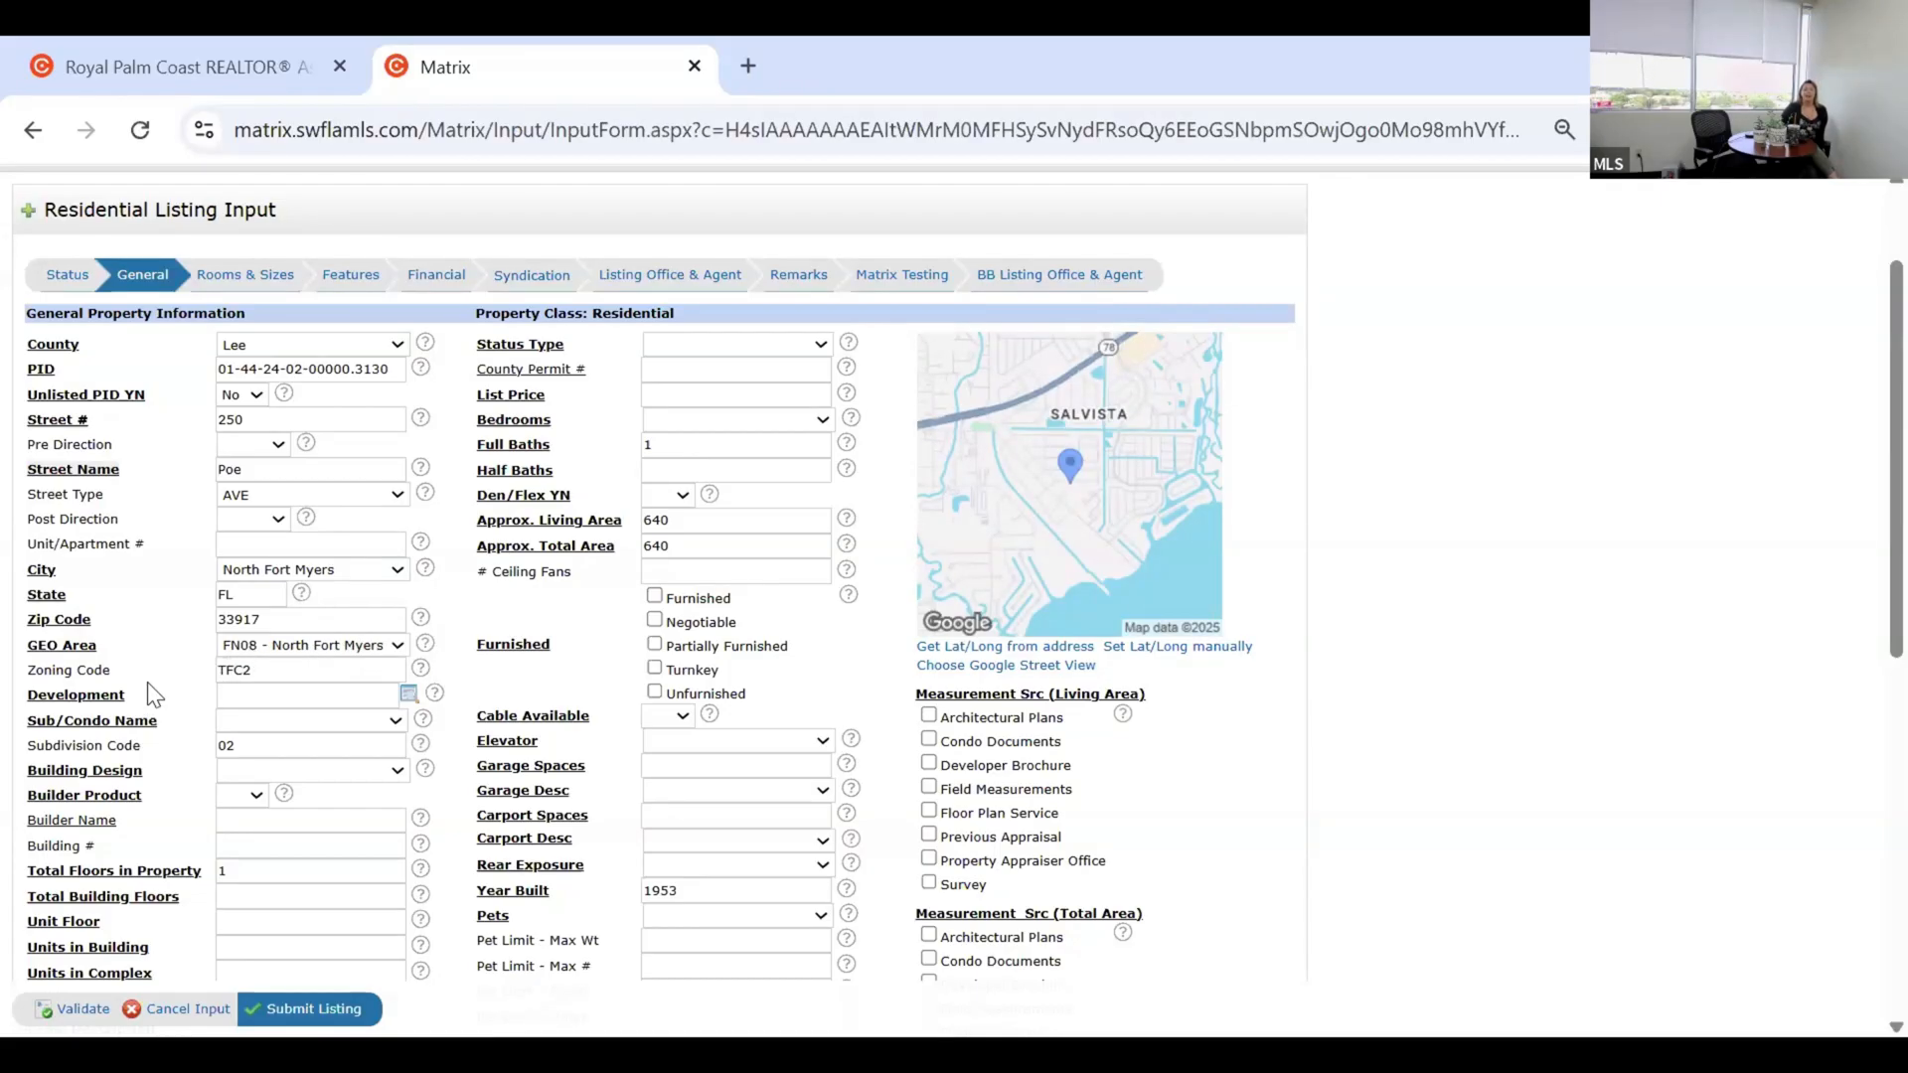
scroll(141, 684, "down", 2)
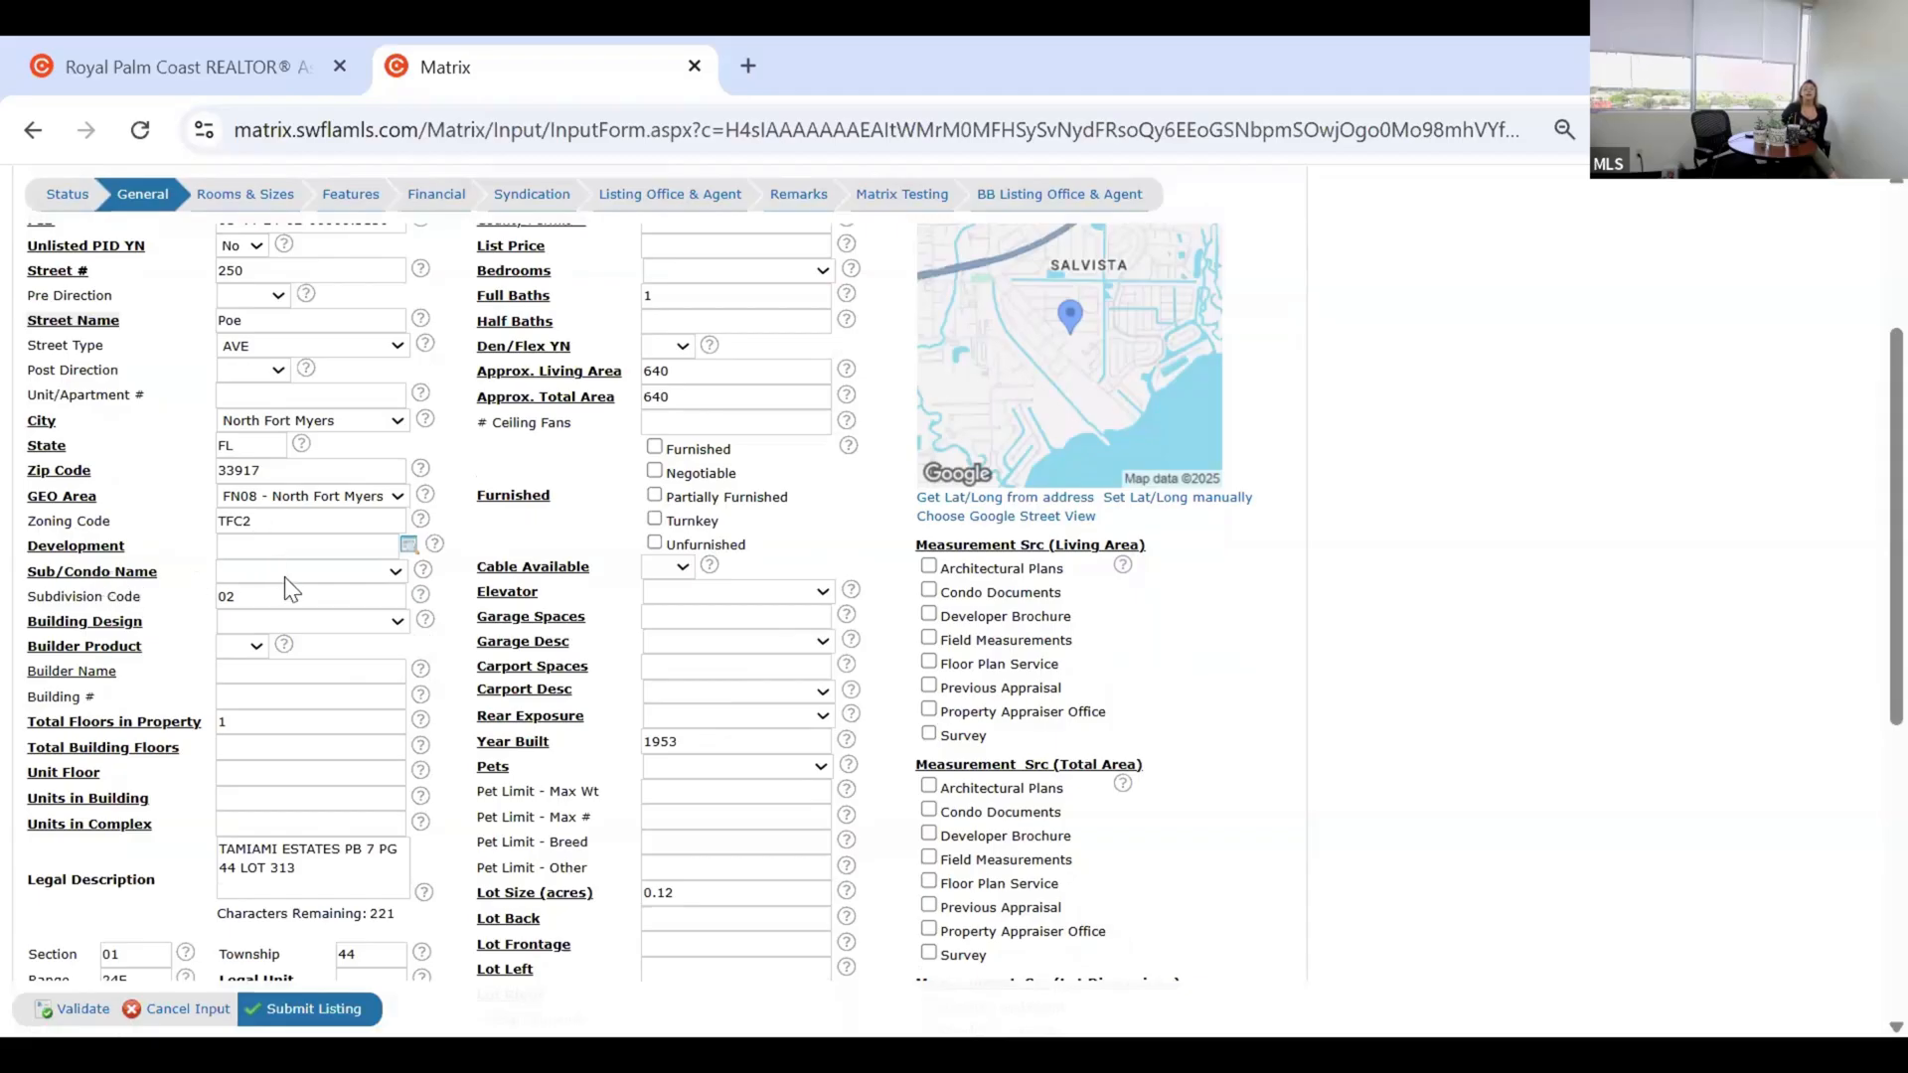
Type 'pelican pr' in Development and choose PELICAN PRESERVE from the suggestions.
left_click(307, 551)
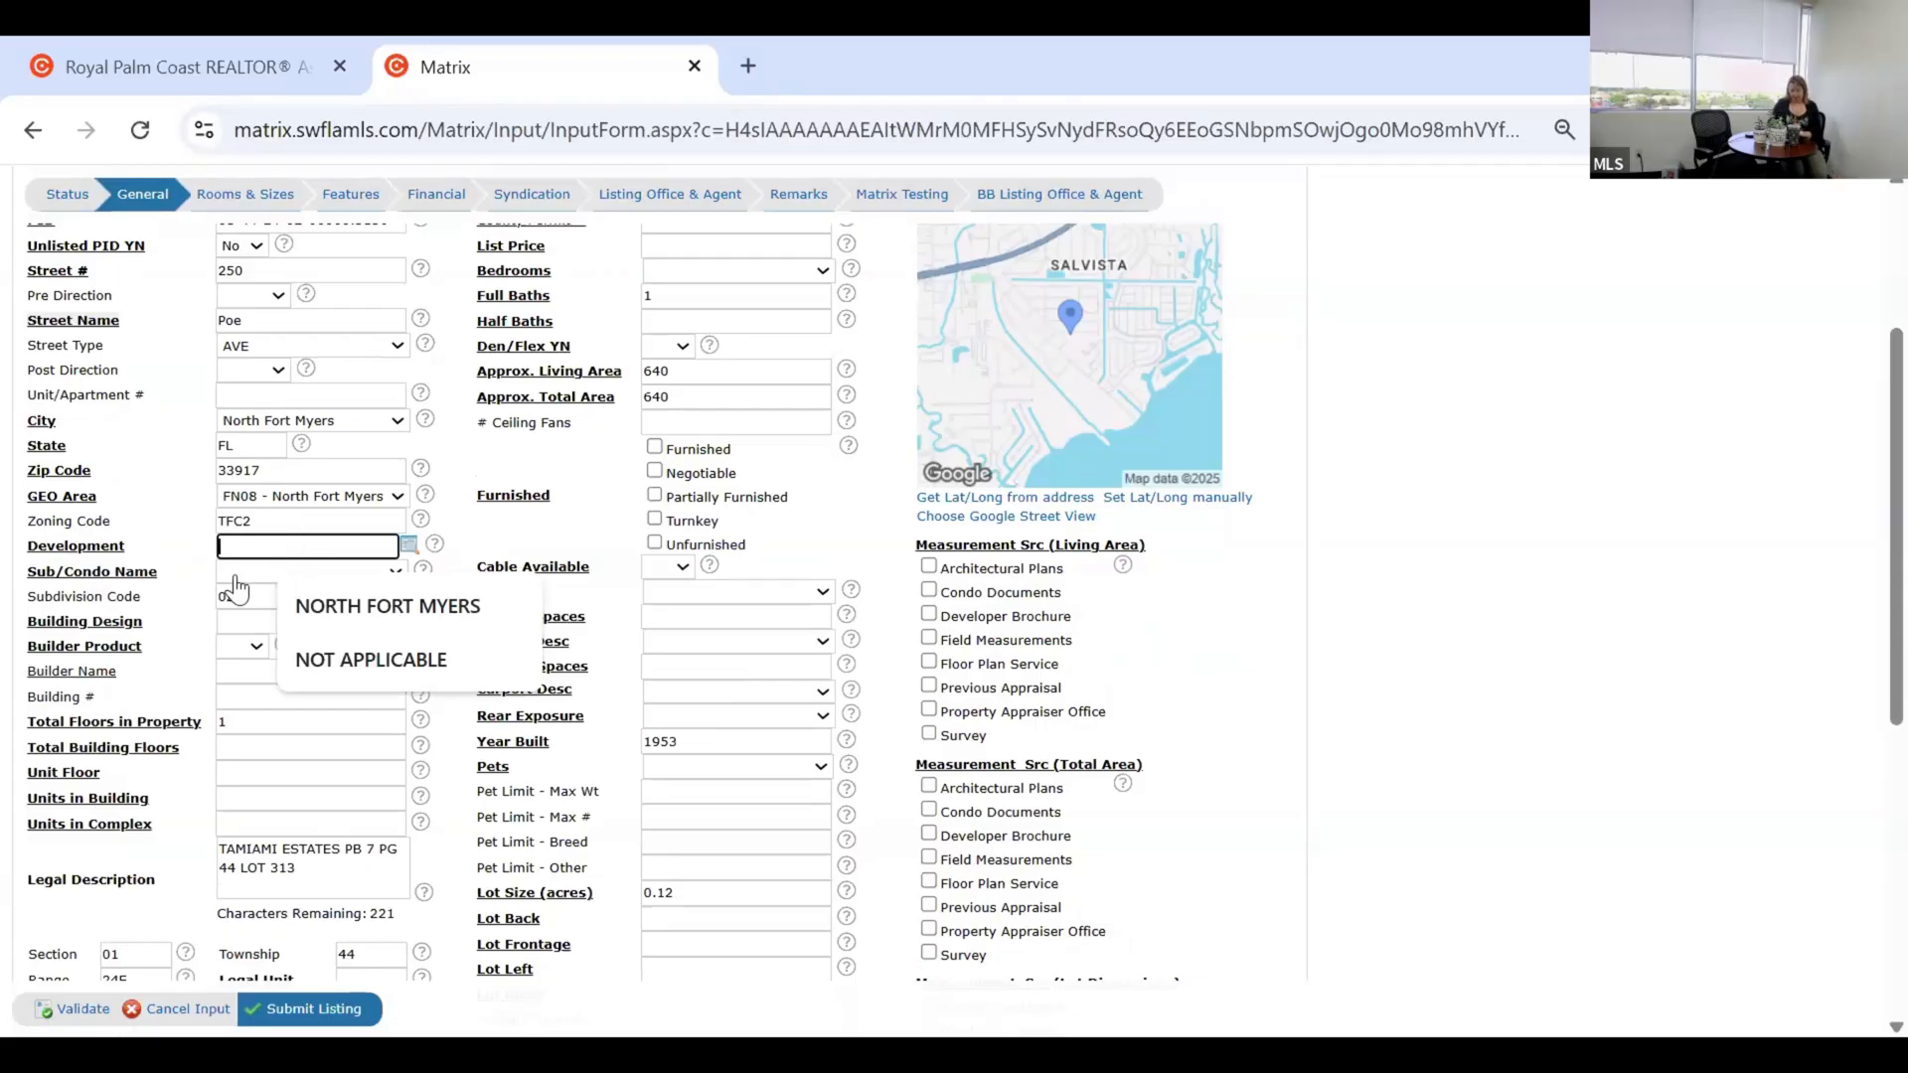
type("peli")
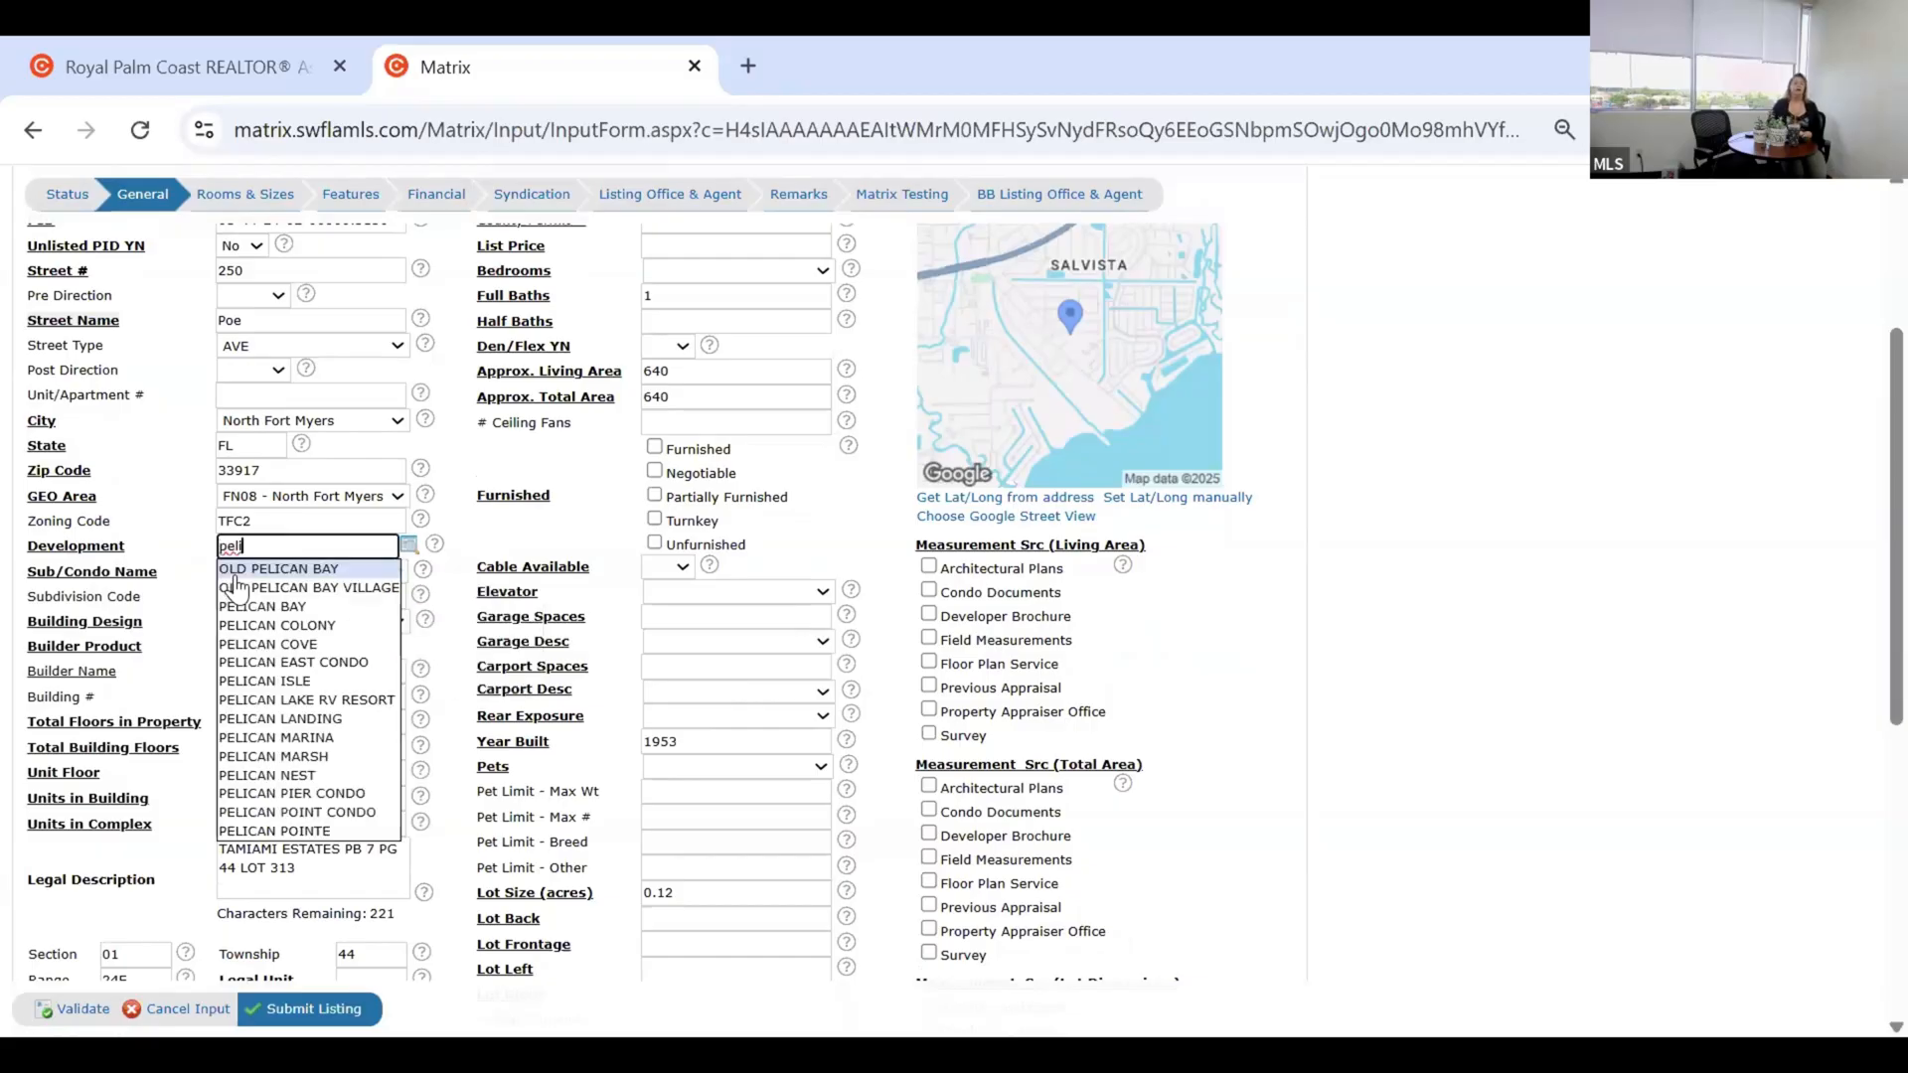
type("can")
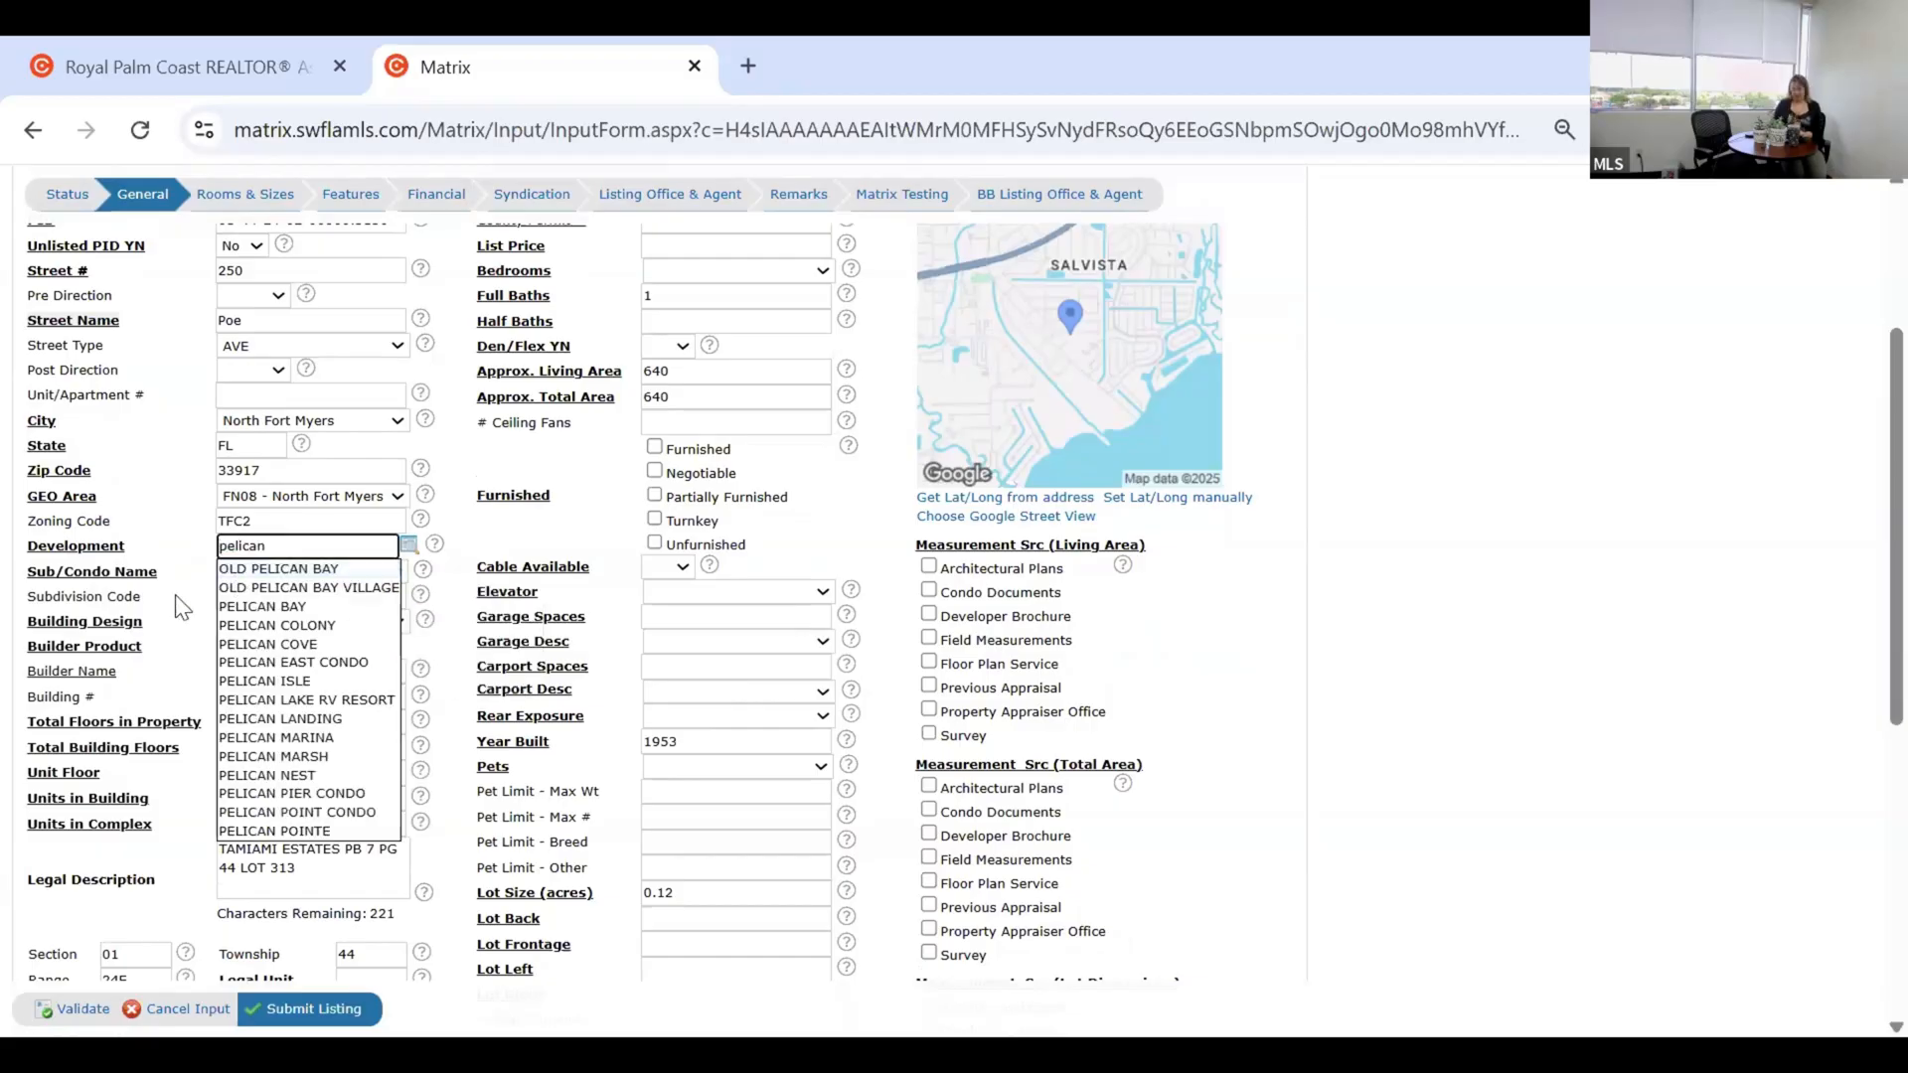
type(" pe")
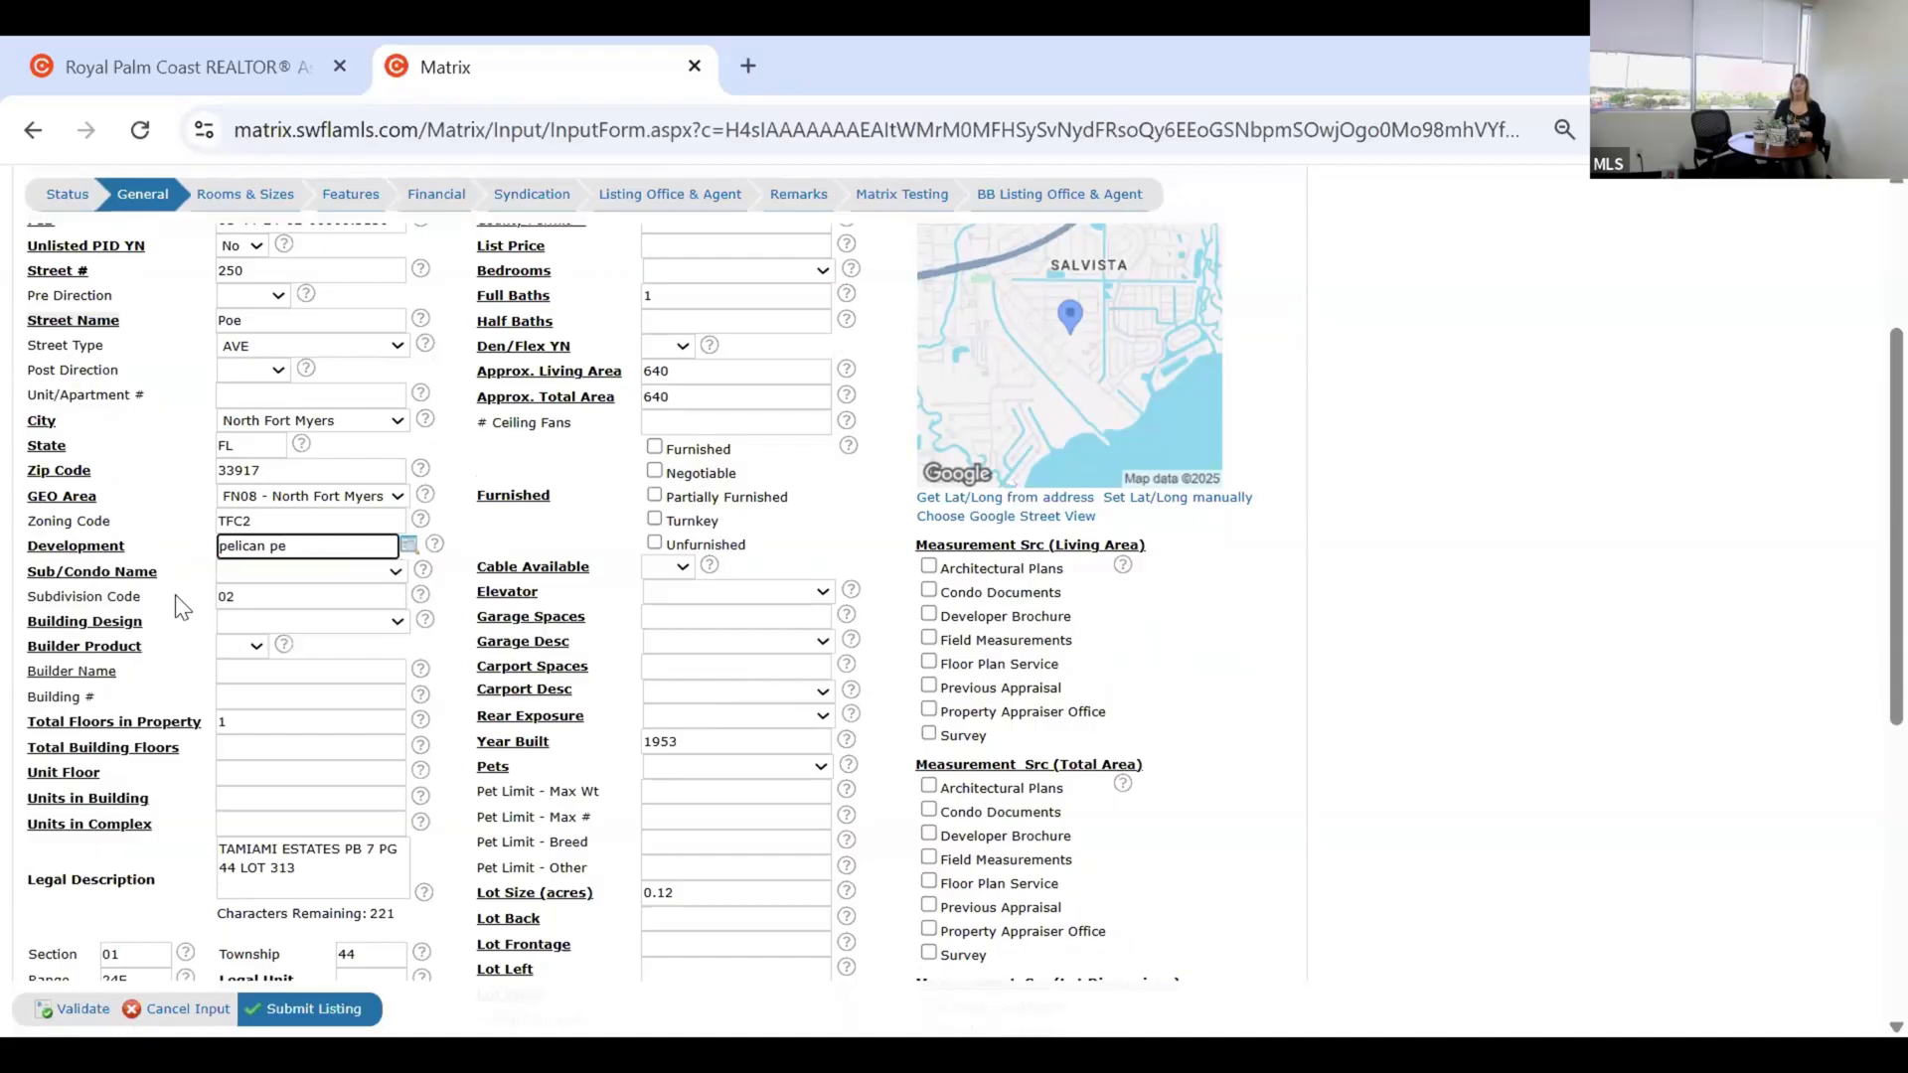
key("BackSpace")
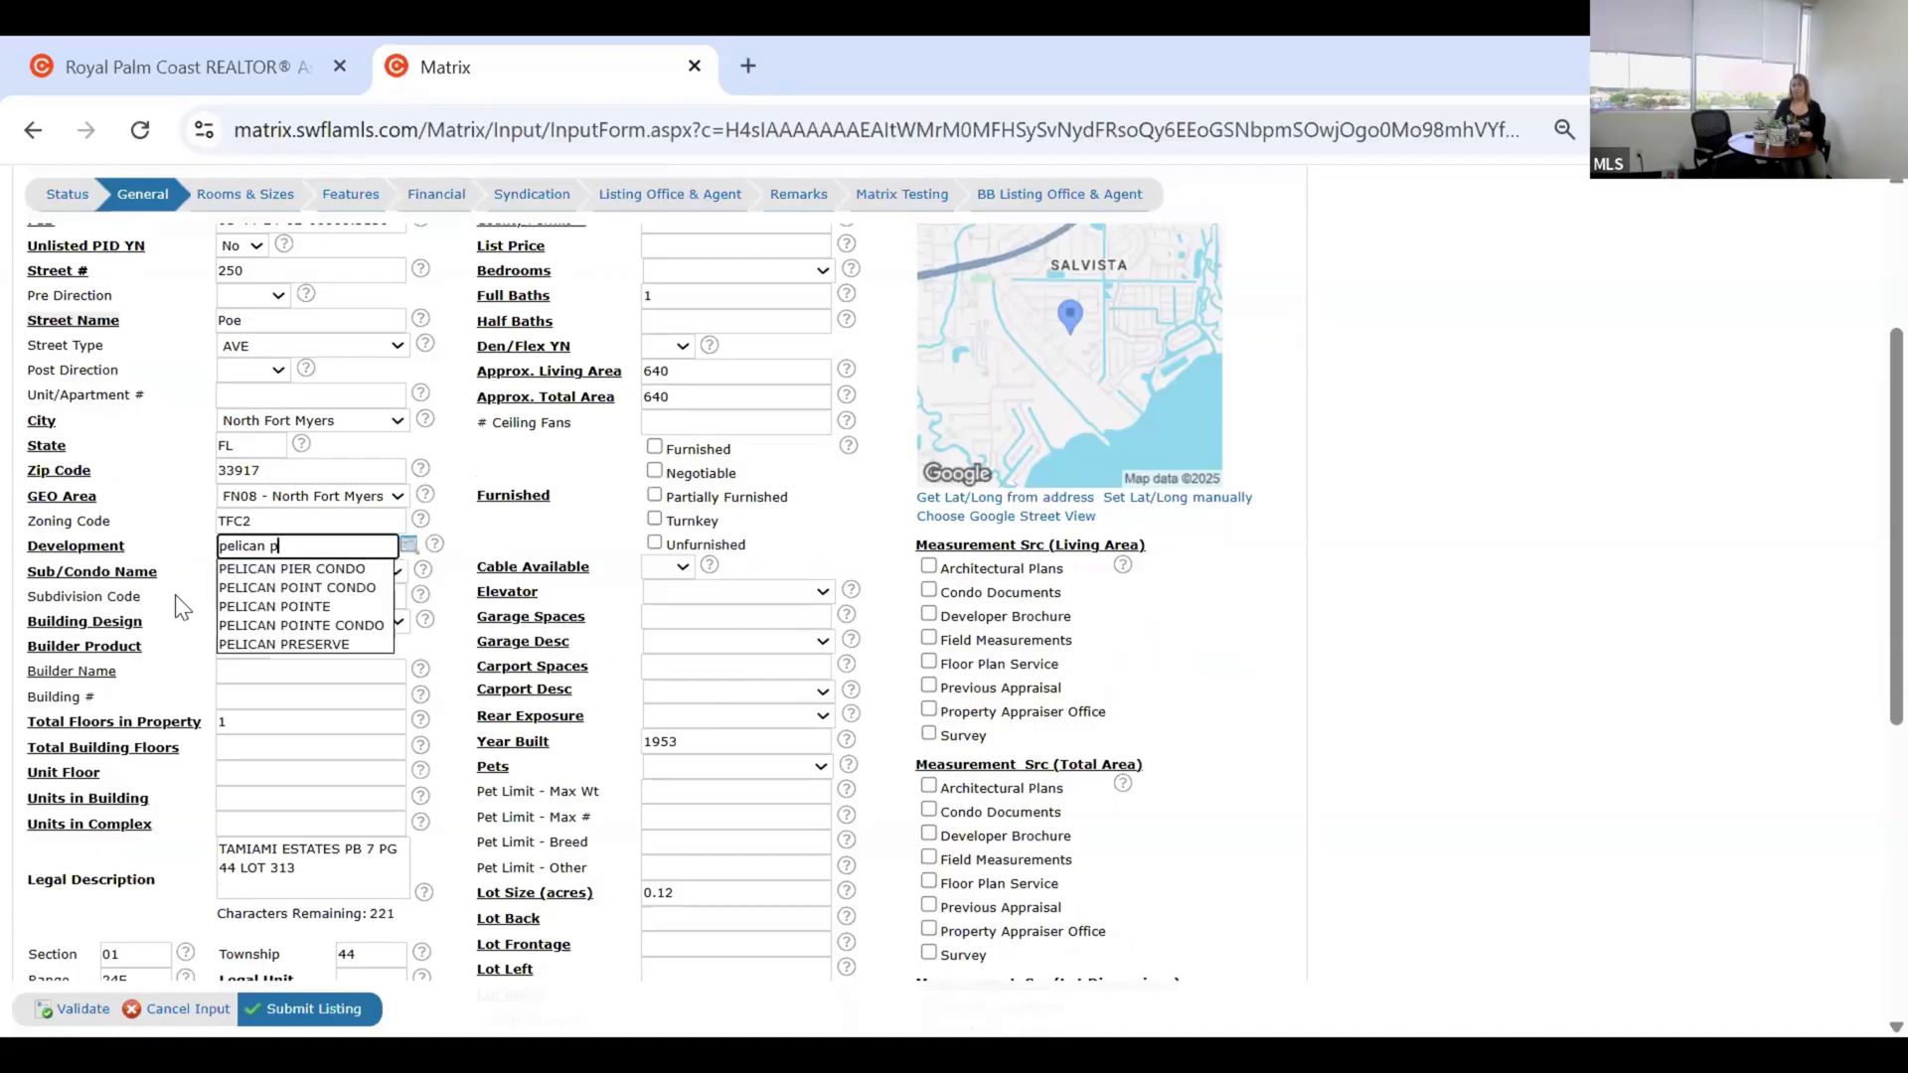
type("r")
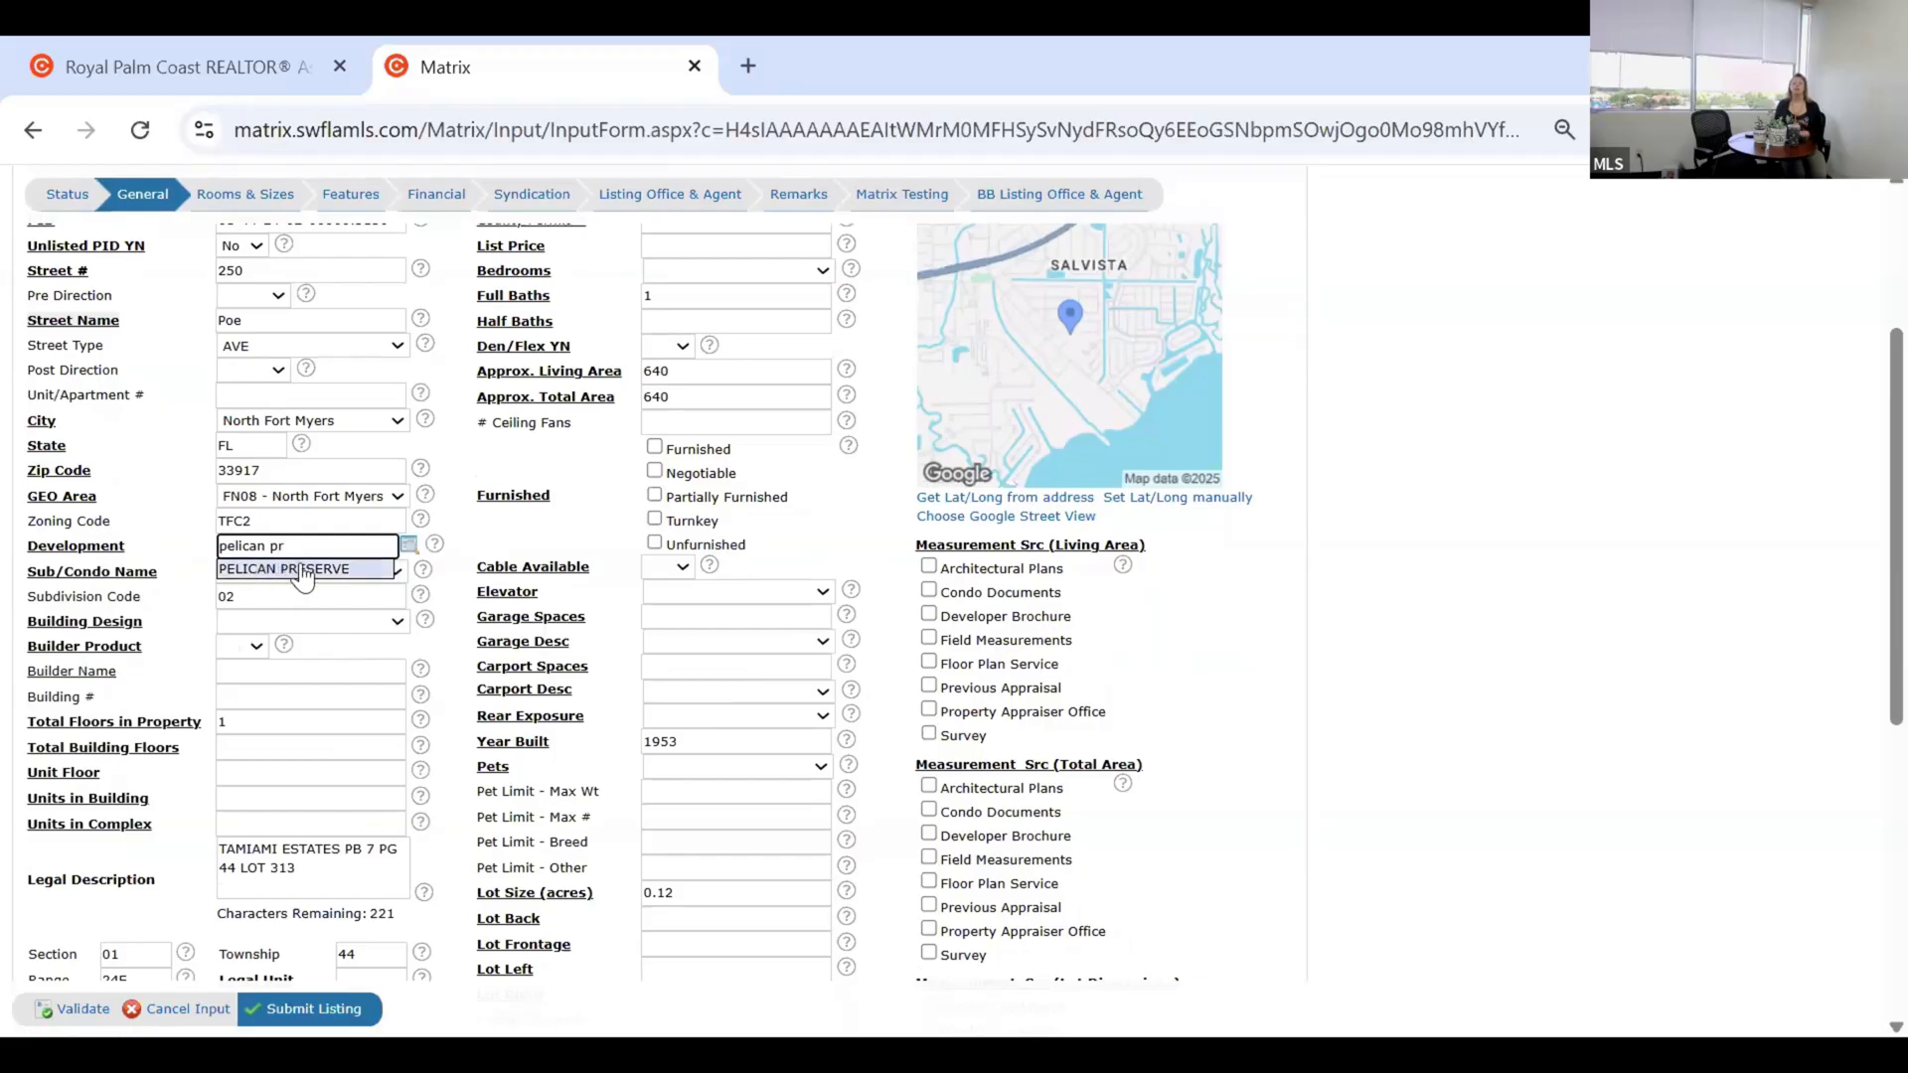
left_click(302, 570)
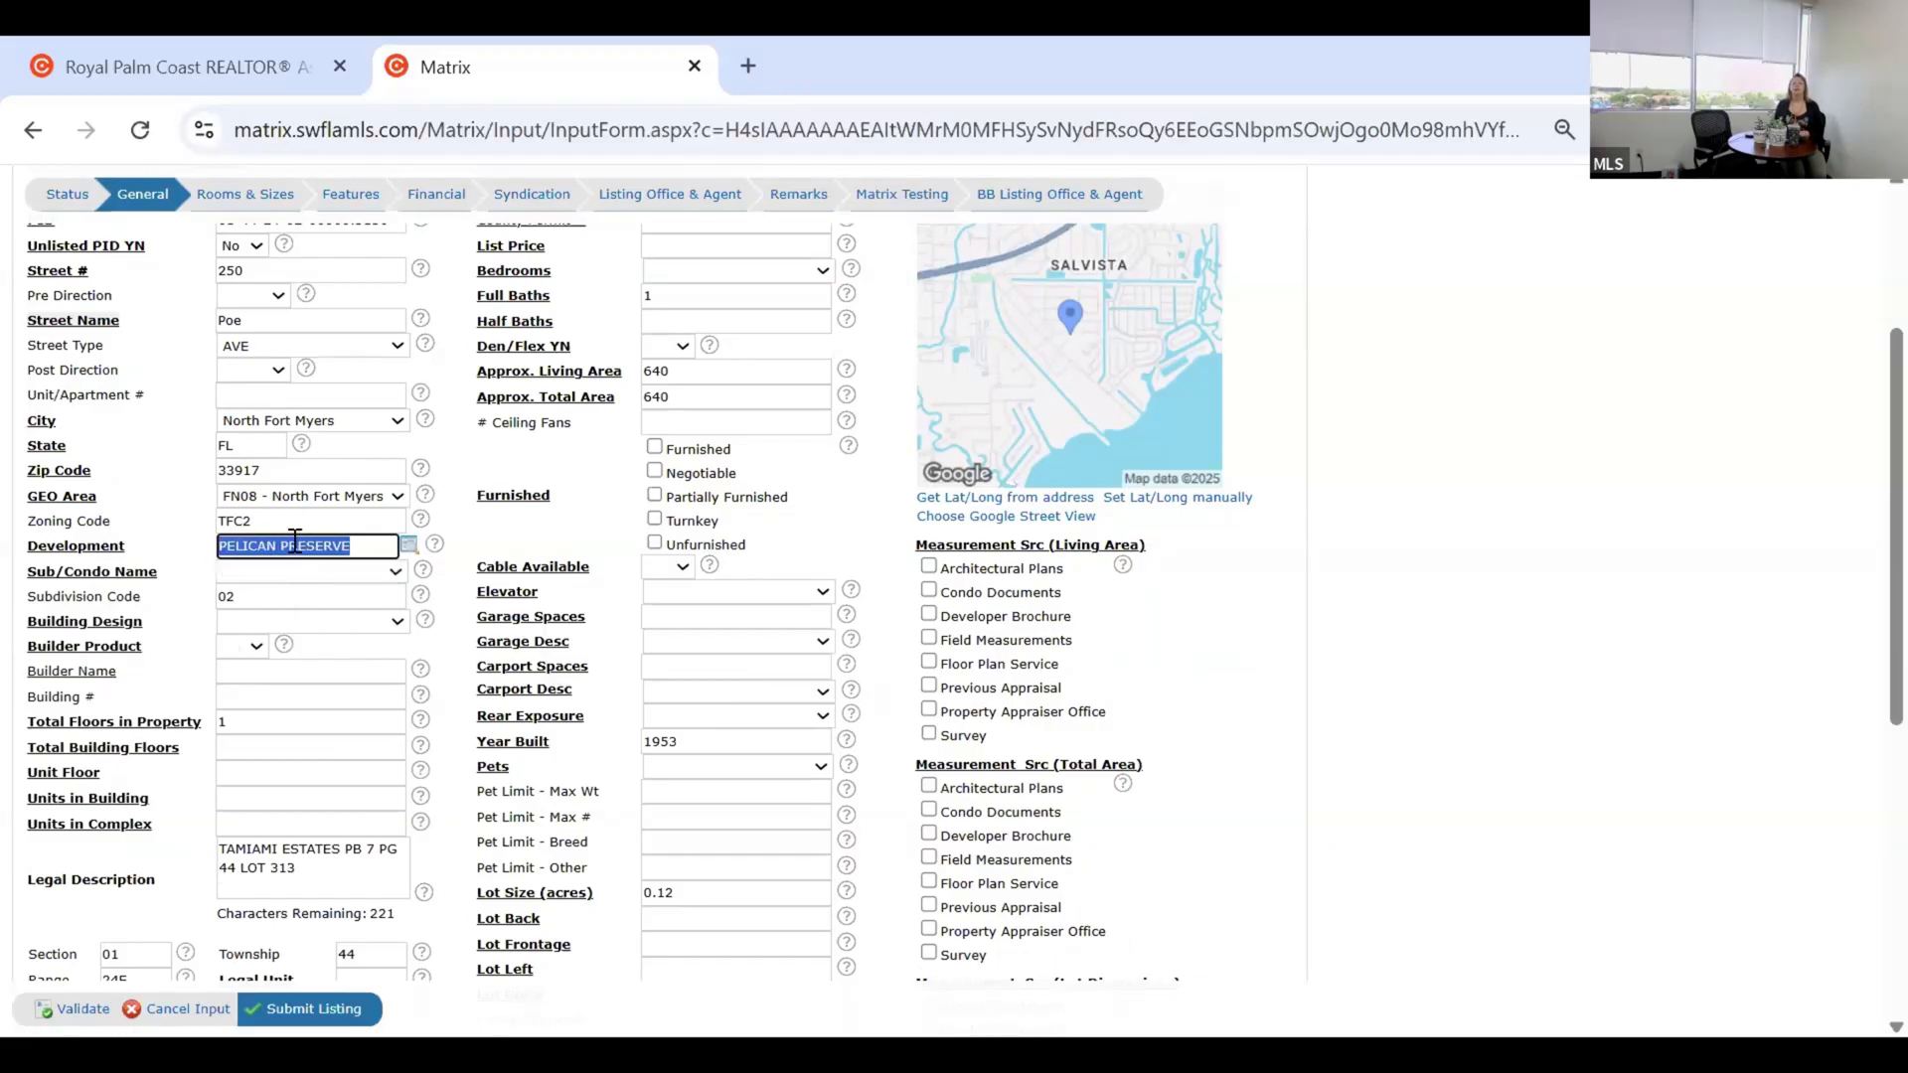
left_click(179, 553)
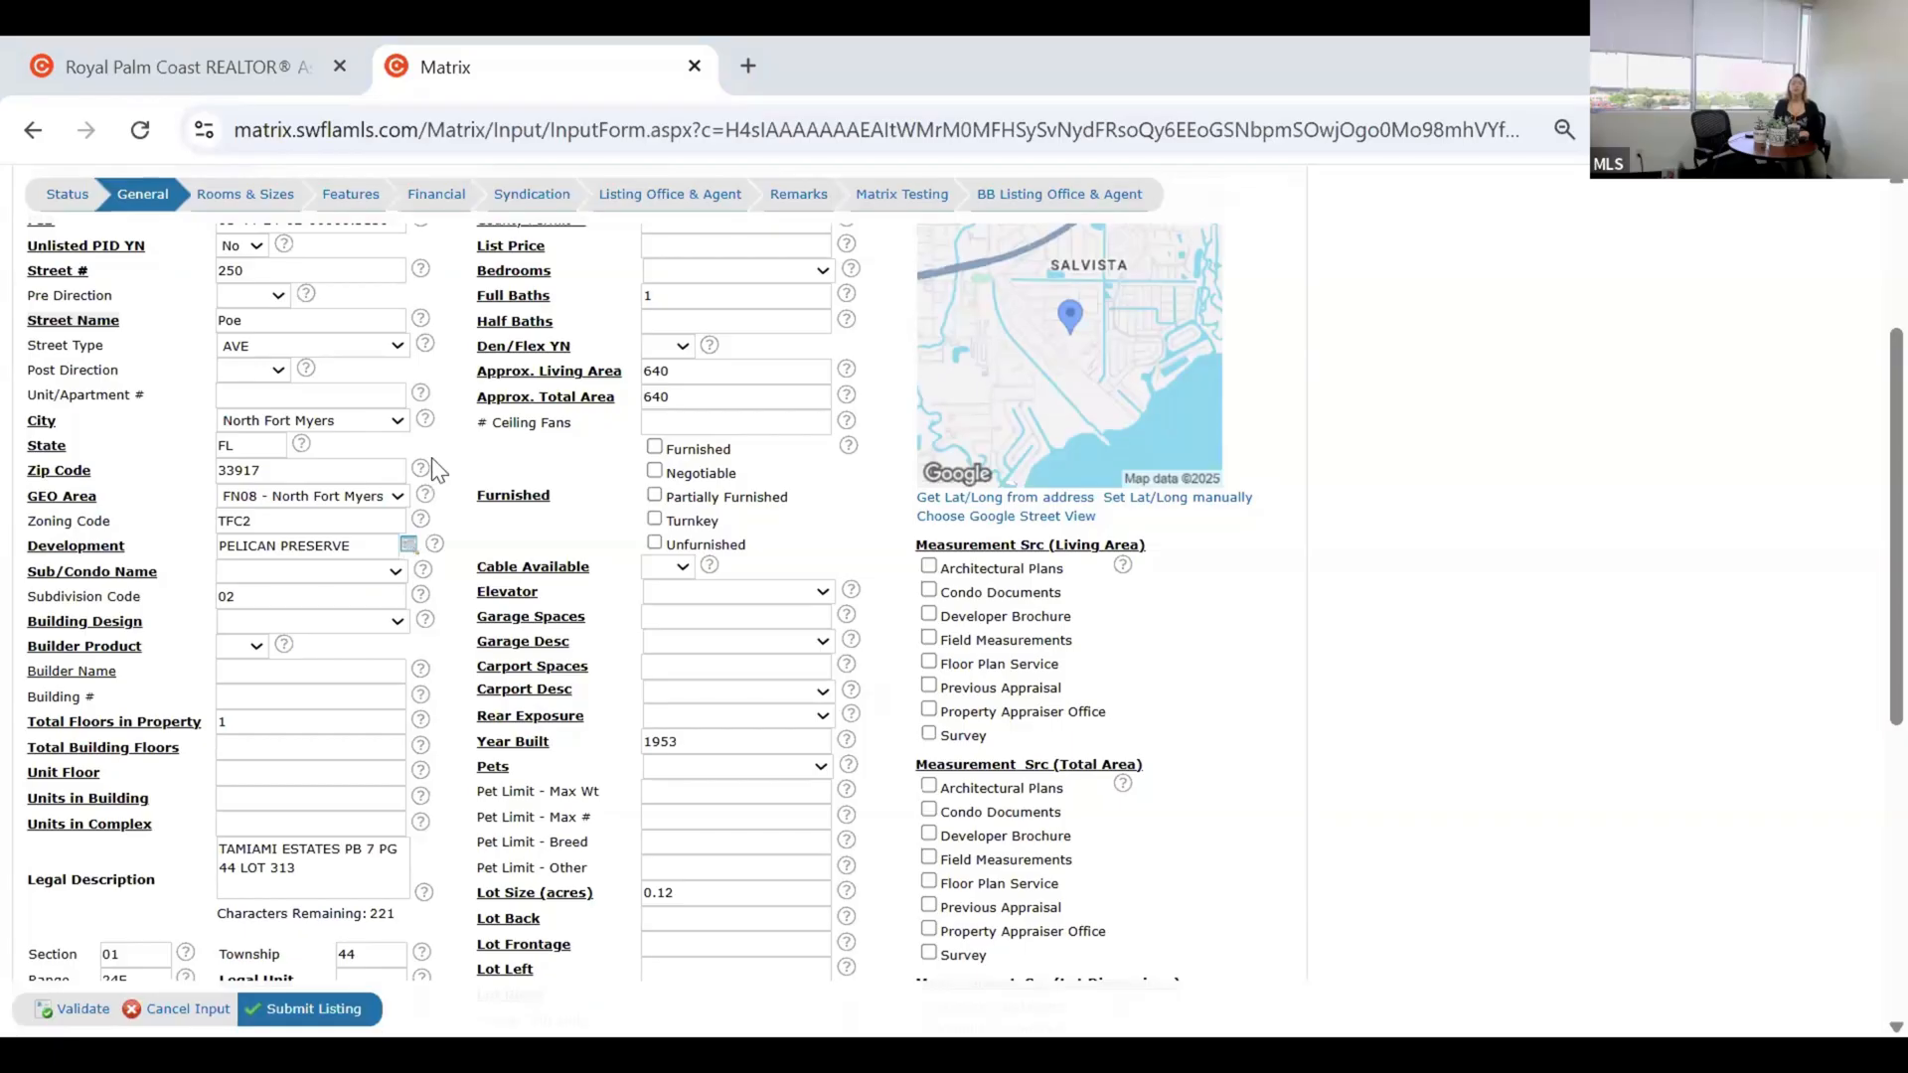
Choose CASELLA as the Sub/Condo Name, then reopen the list to review other options.
left_click(363, 564)
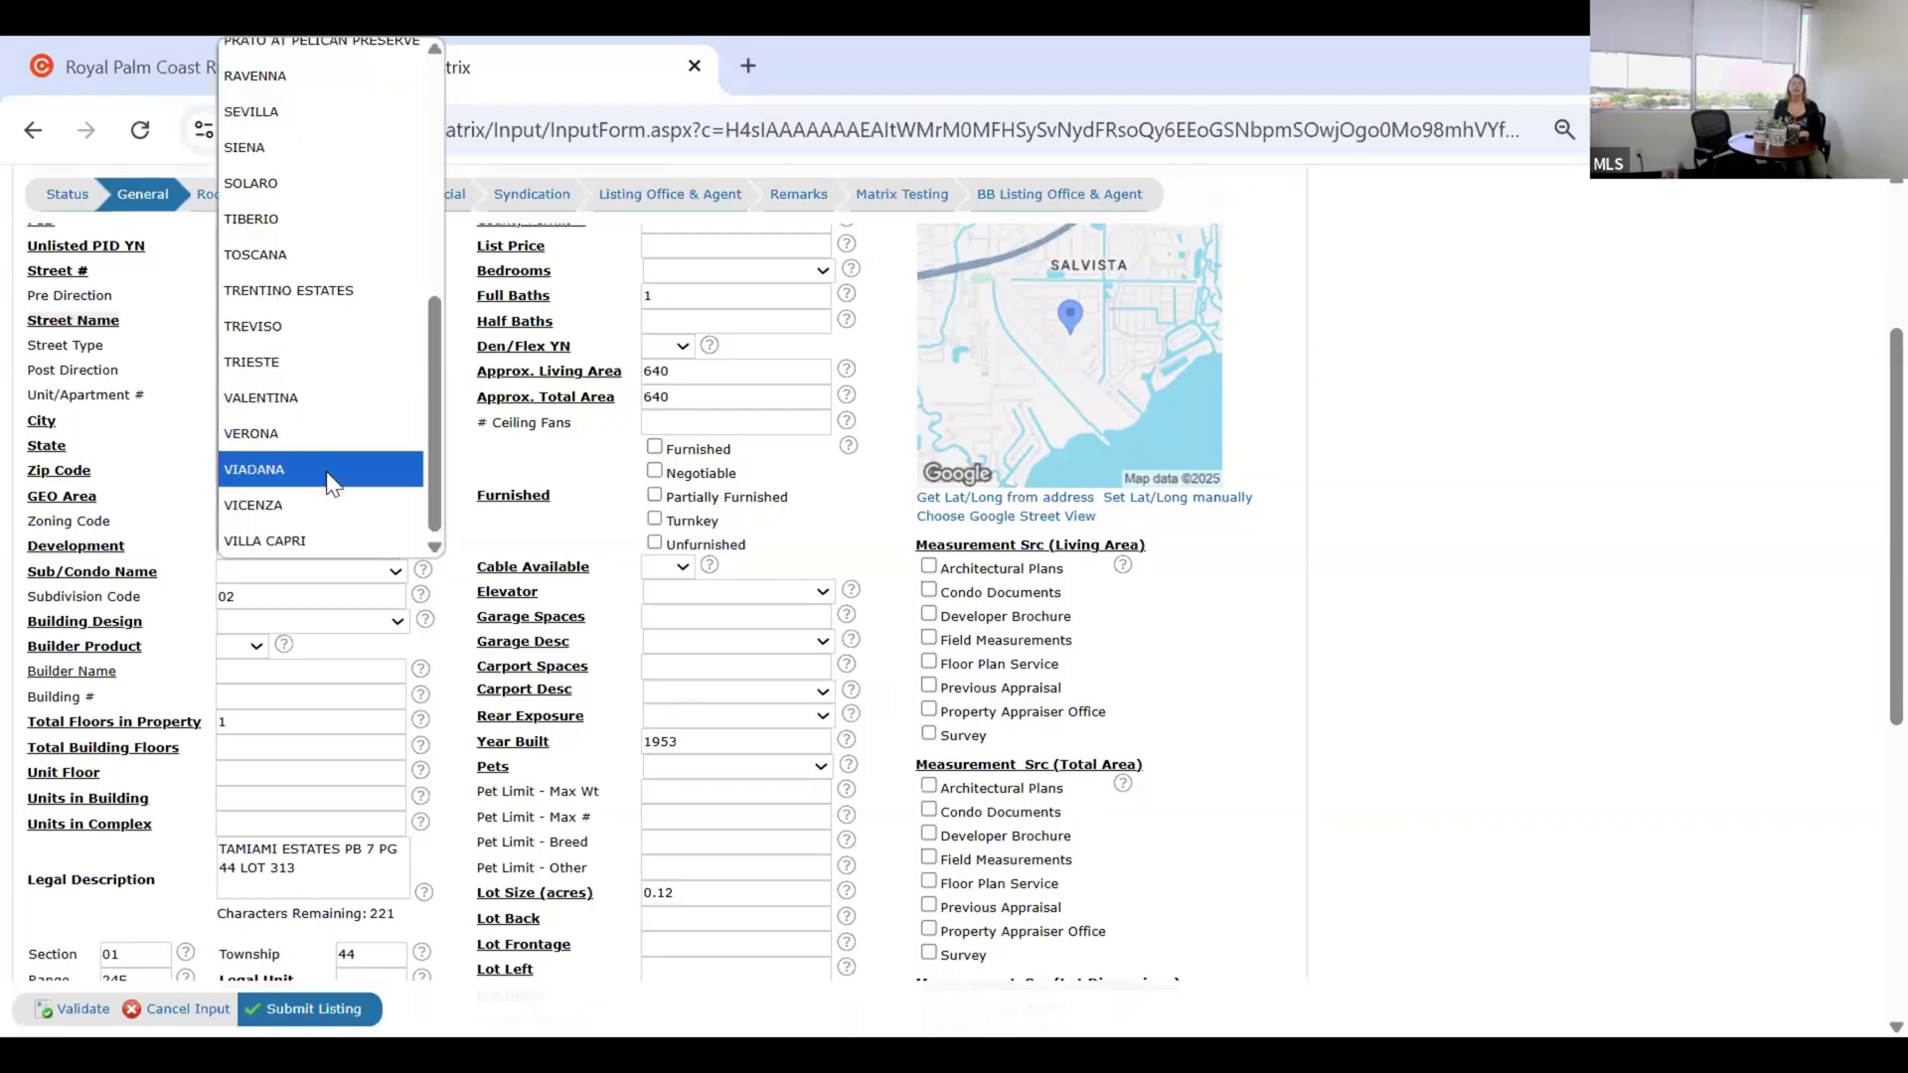
scroll(328, 487, "up", 5)
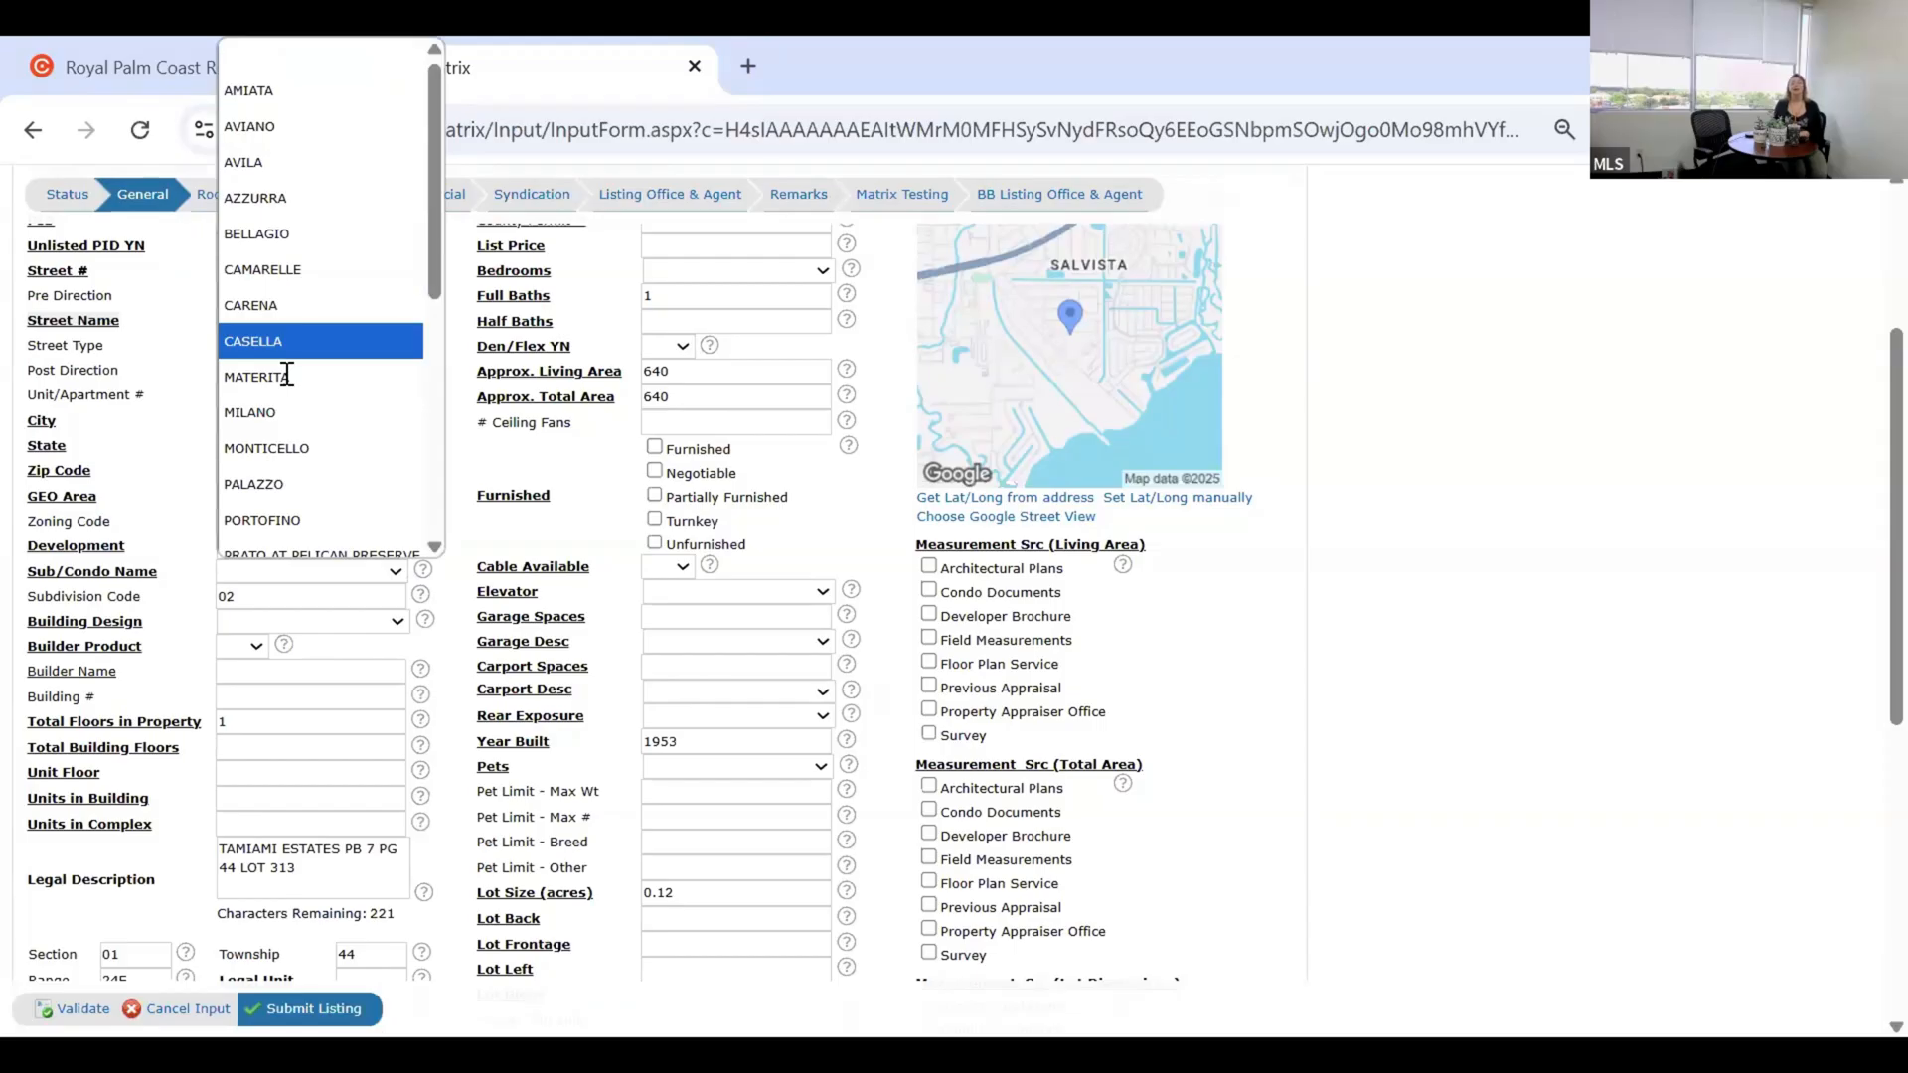
left_click(350, 578)
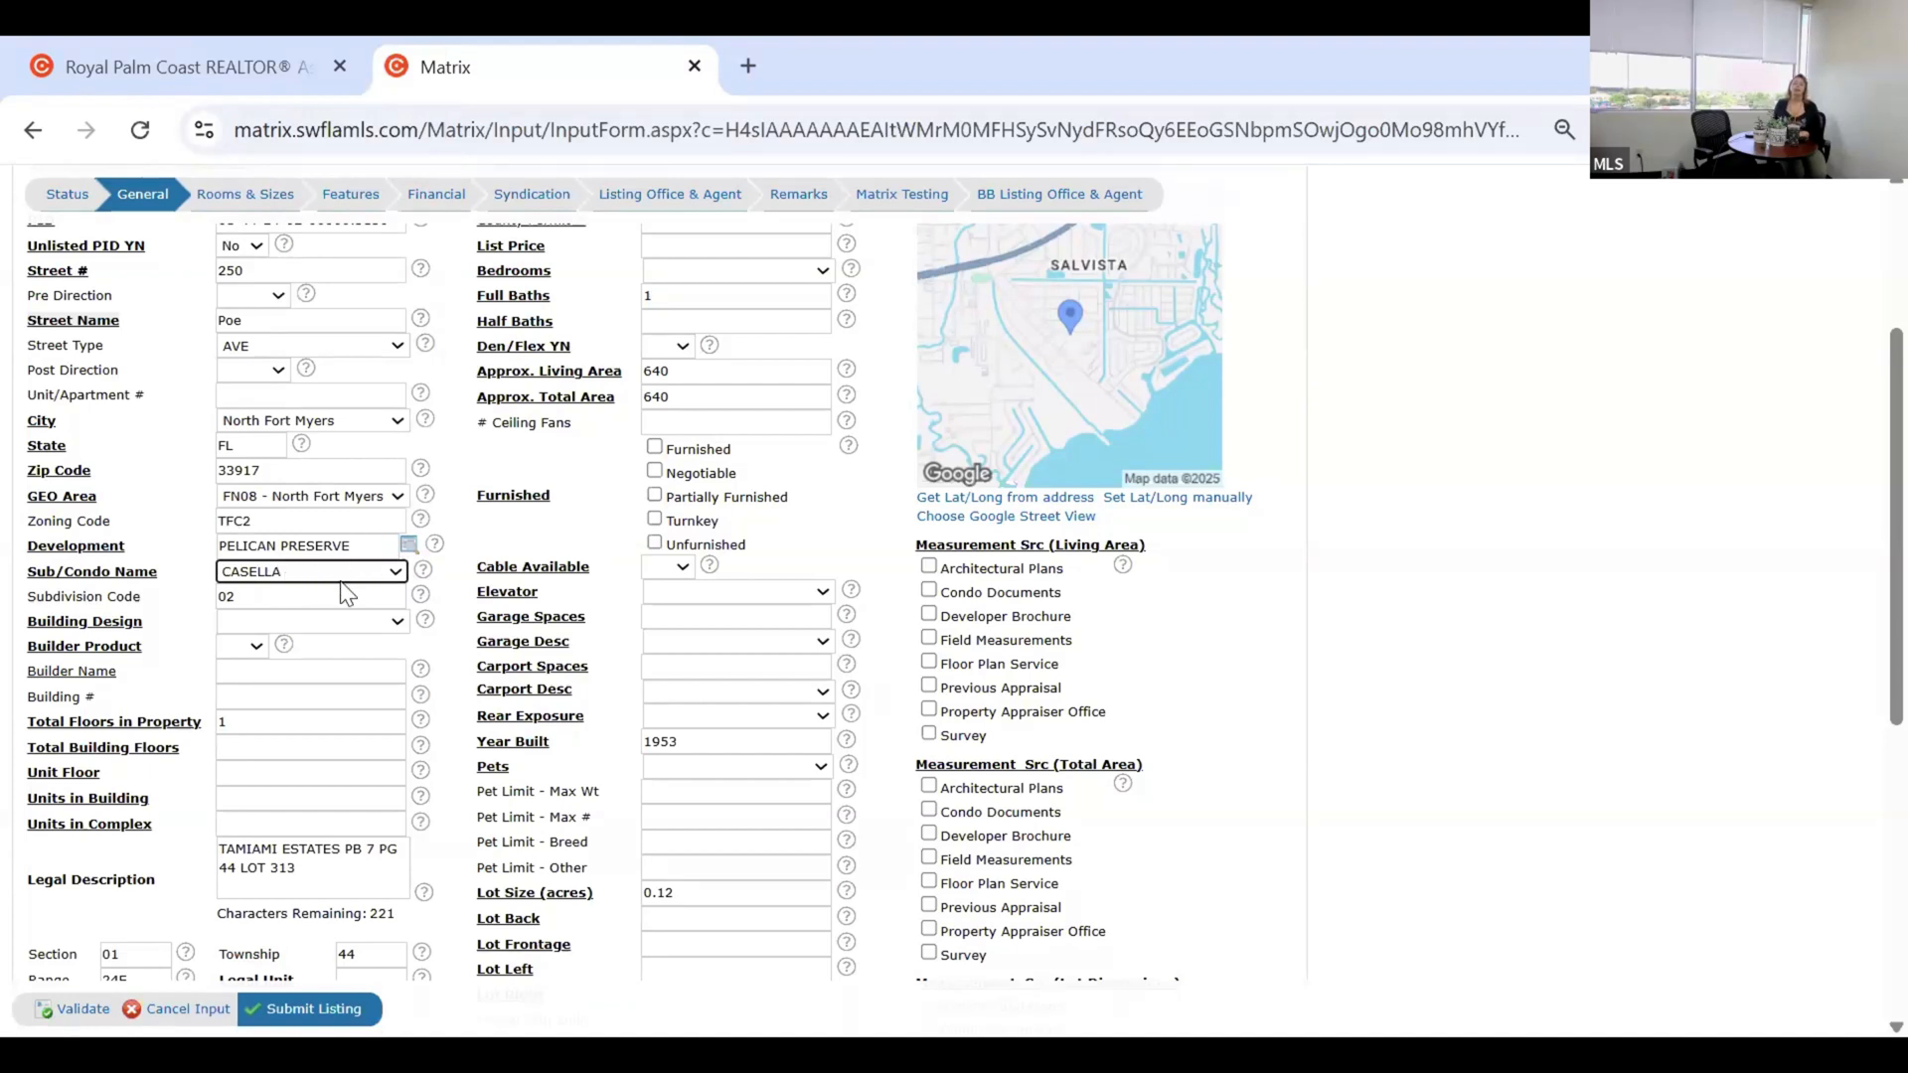
left_click(277, 572)
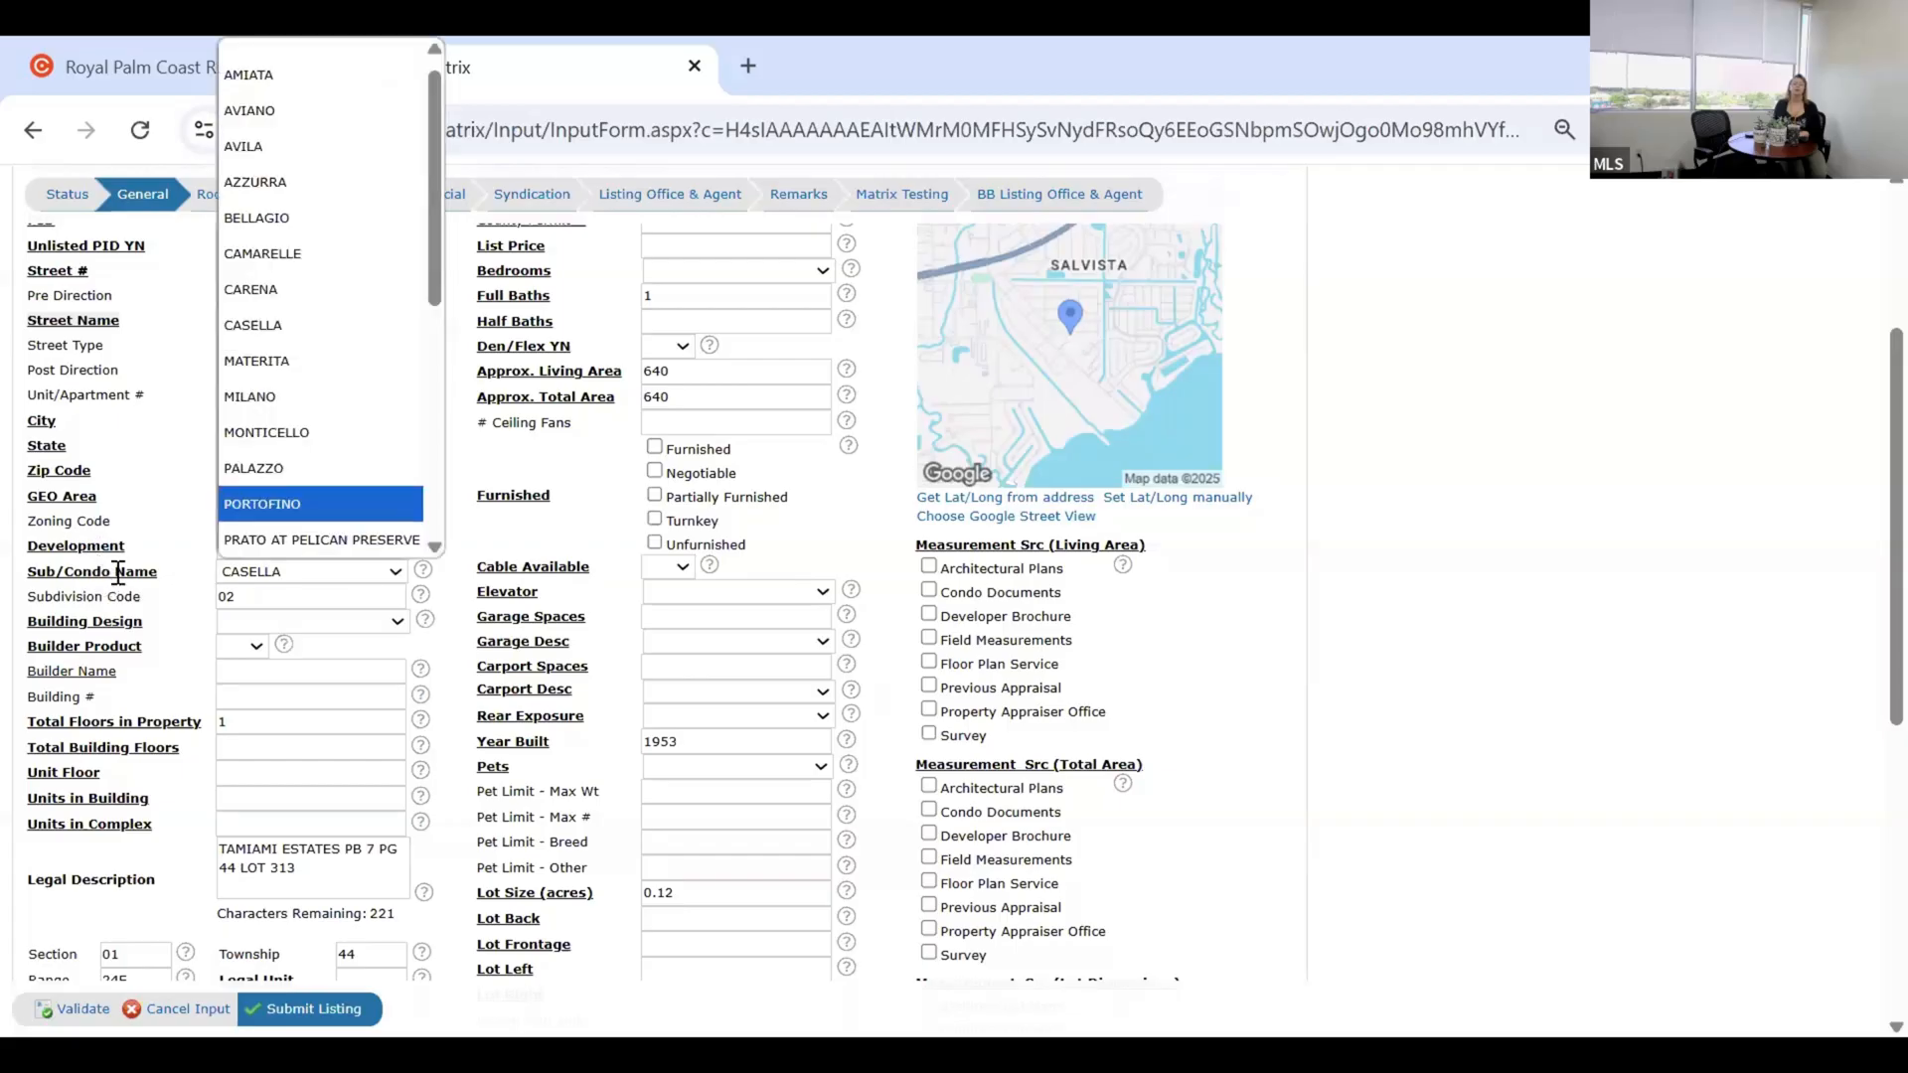
Replace the Development with NORTH FORT MYERS via 'north fo', updating Sub/Condo Name to match.
left_click(260, 553)
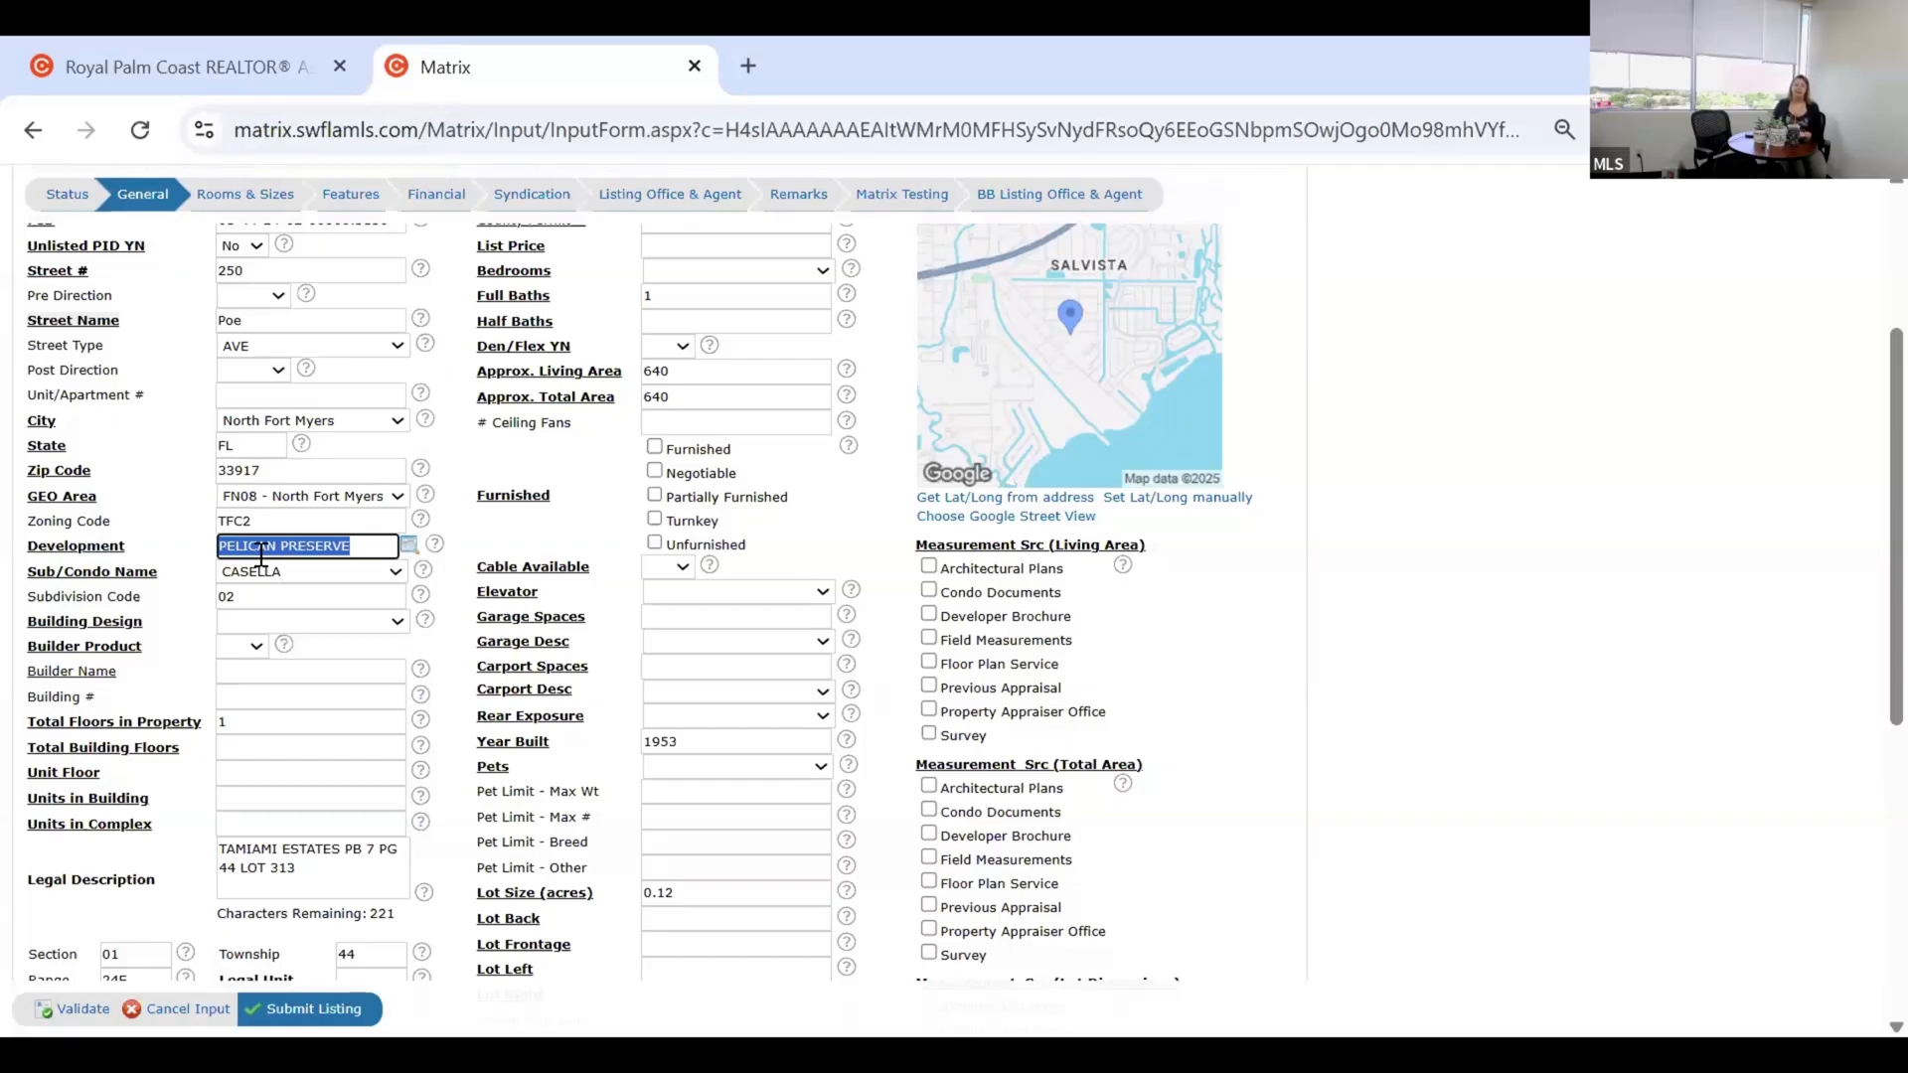
type("n")
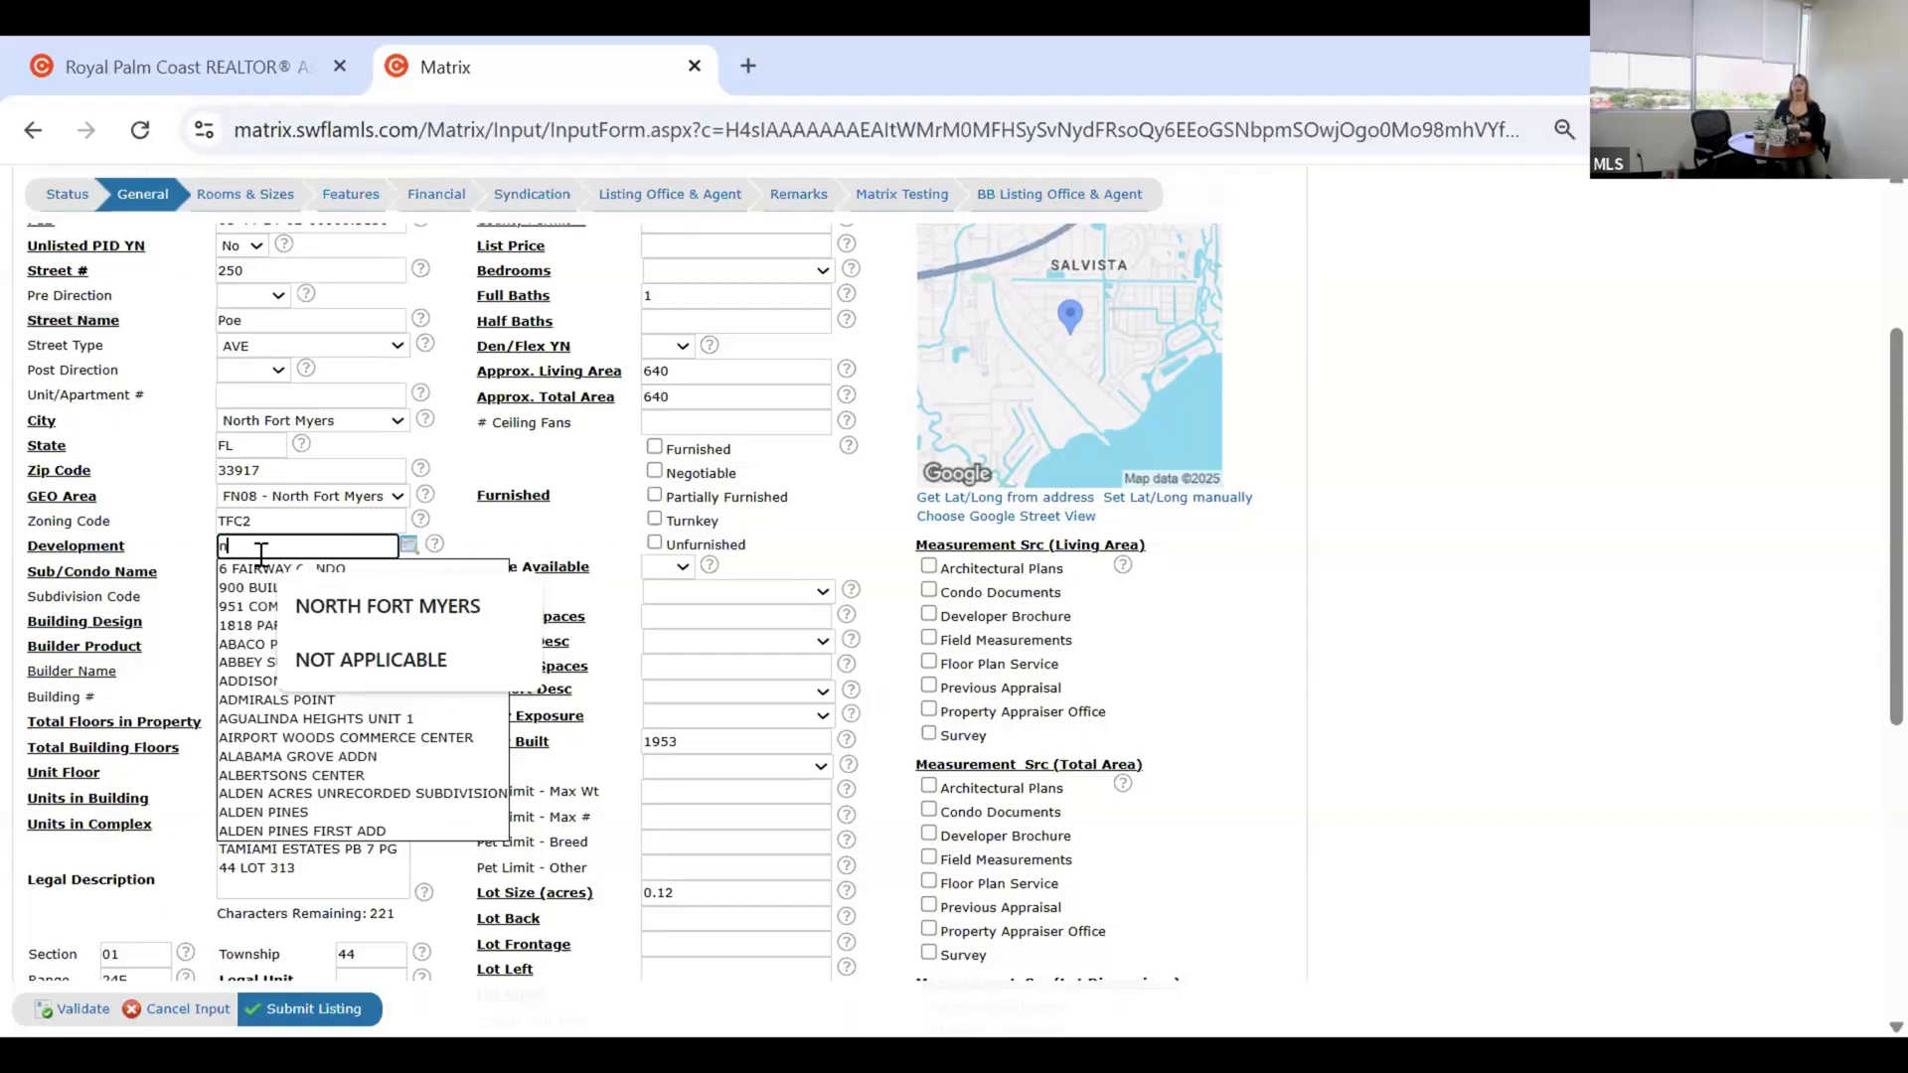
type("orth")
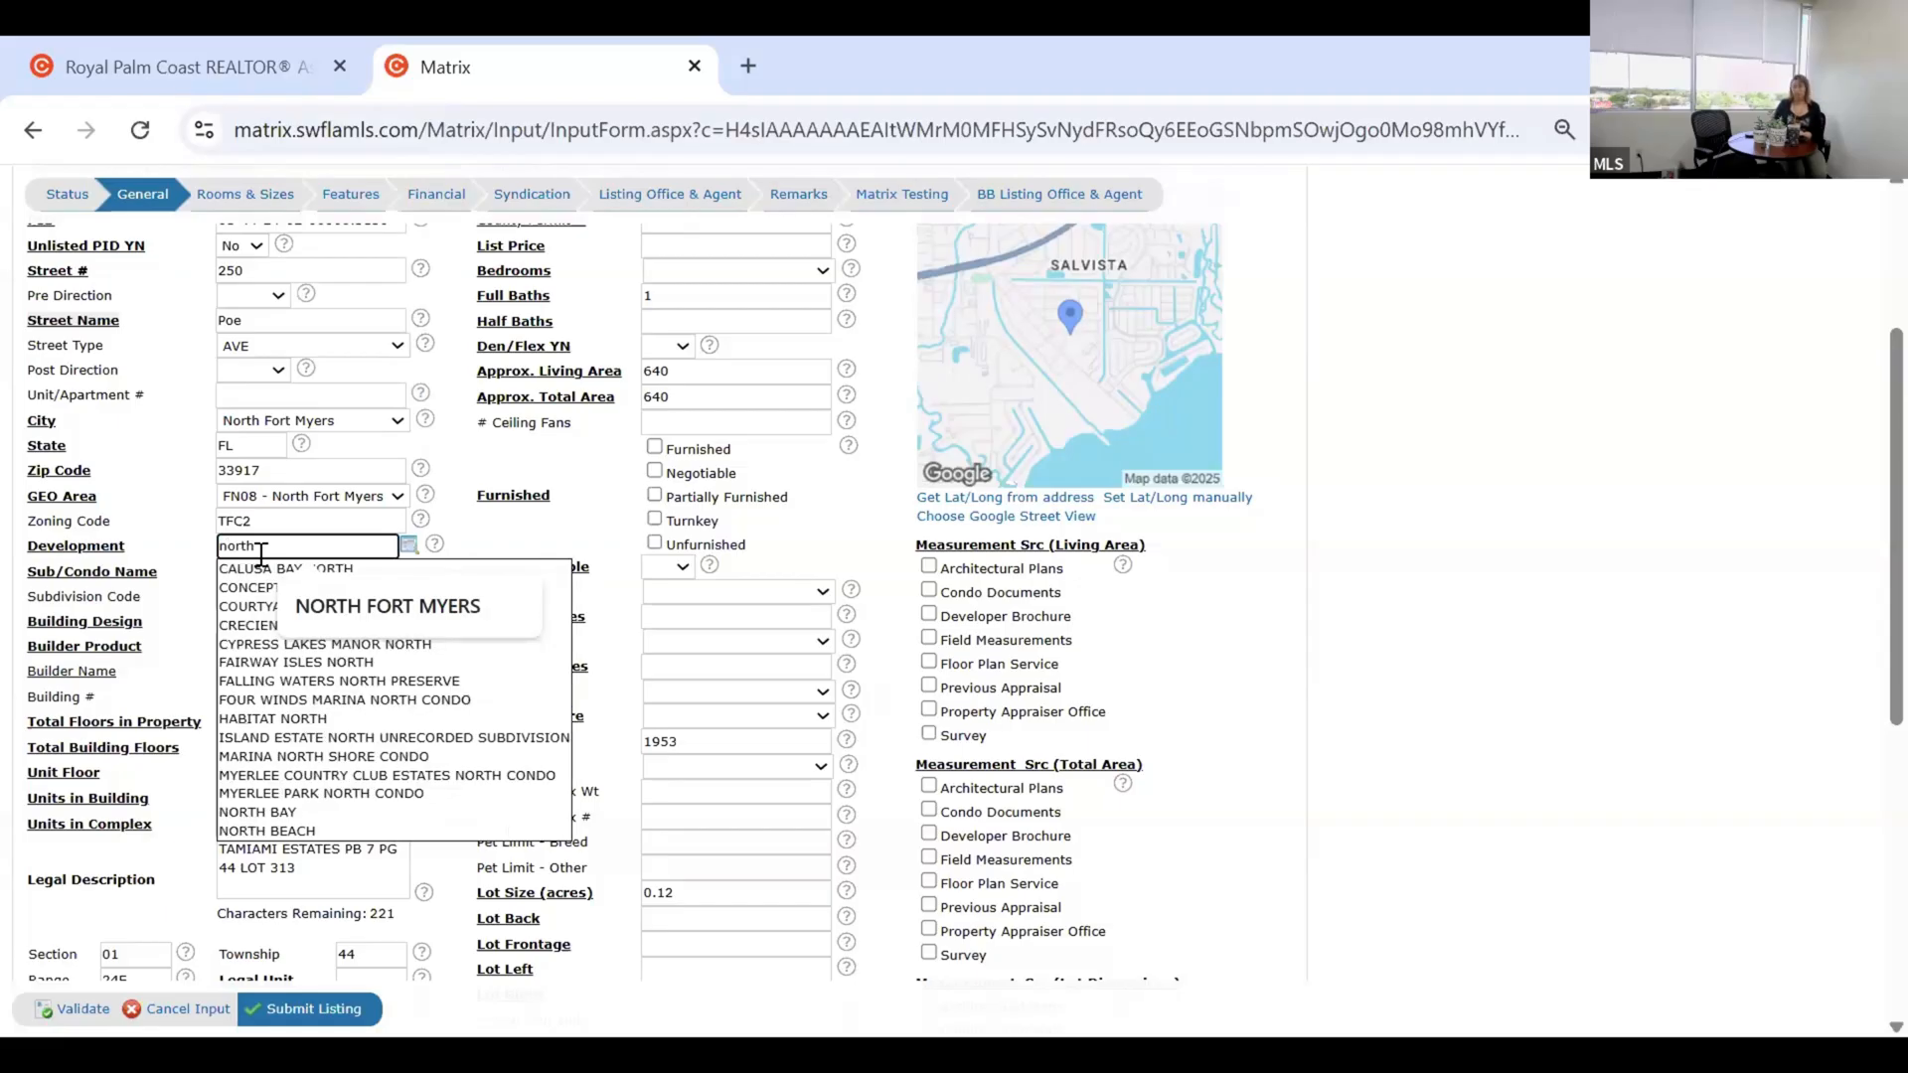
type(" fo")
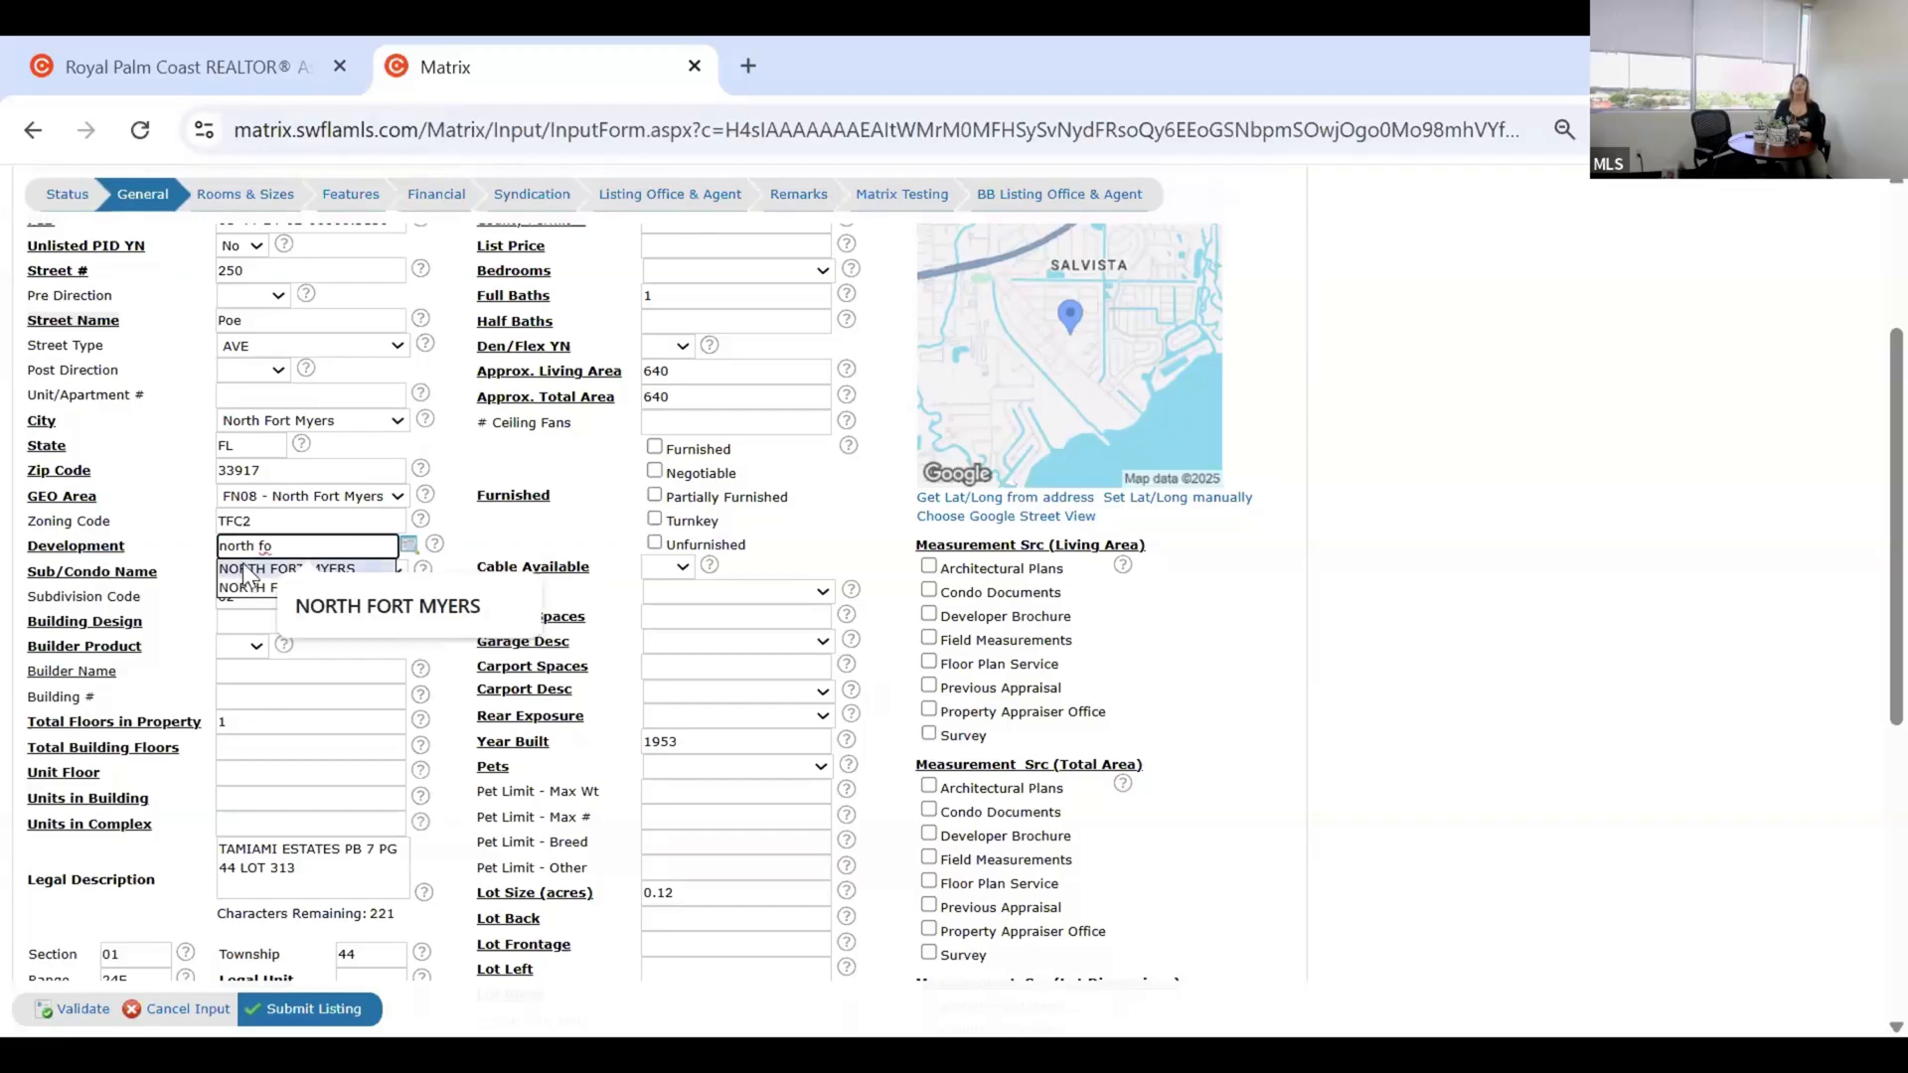
left_click(243, 566)
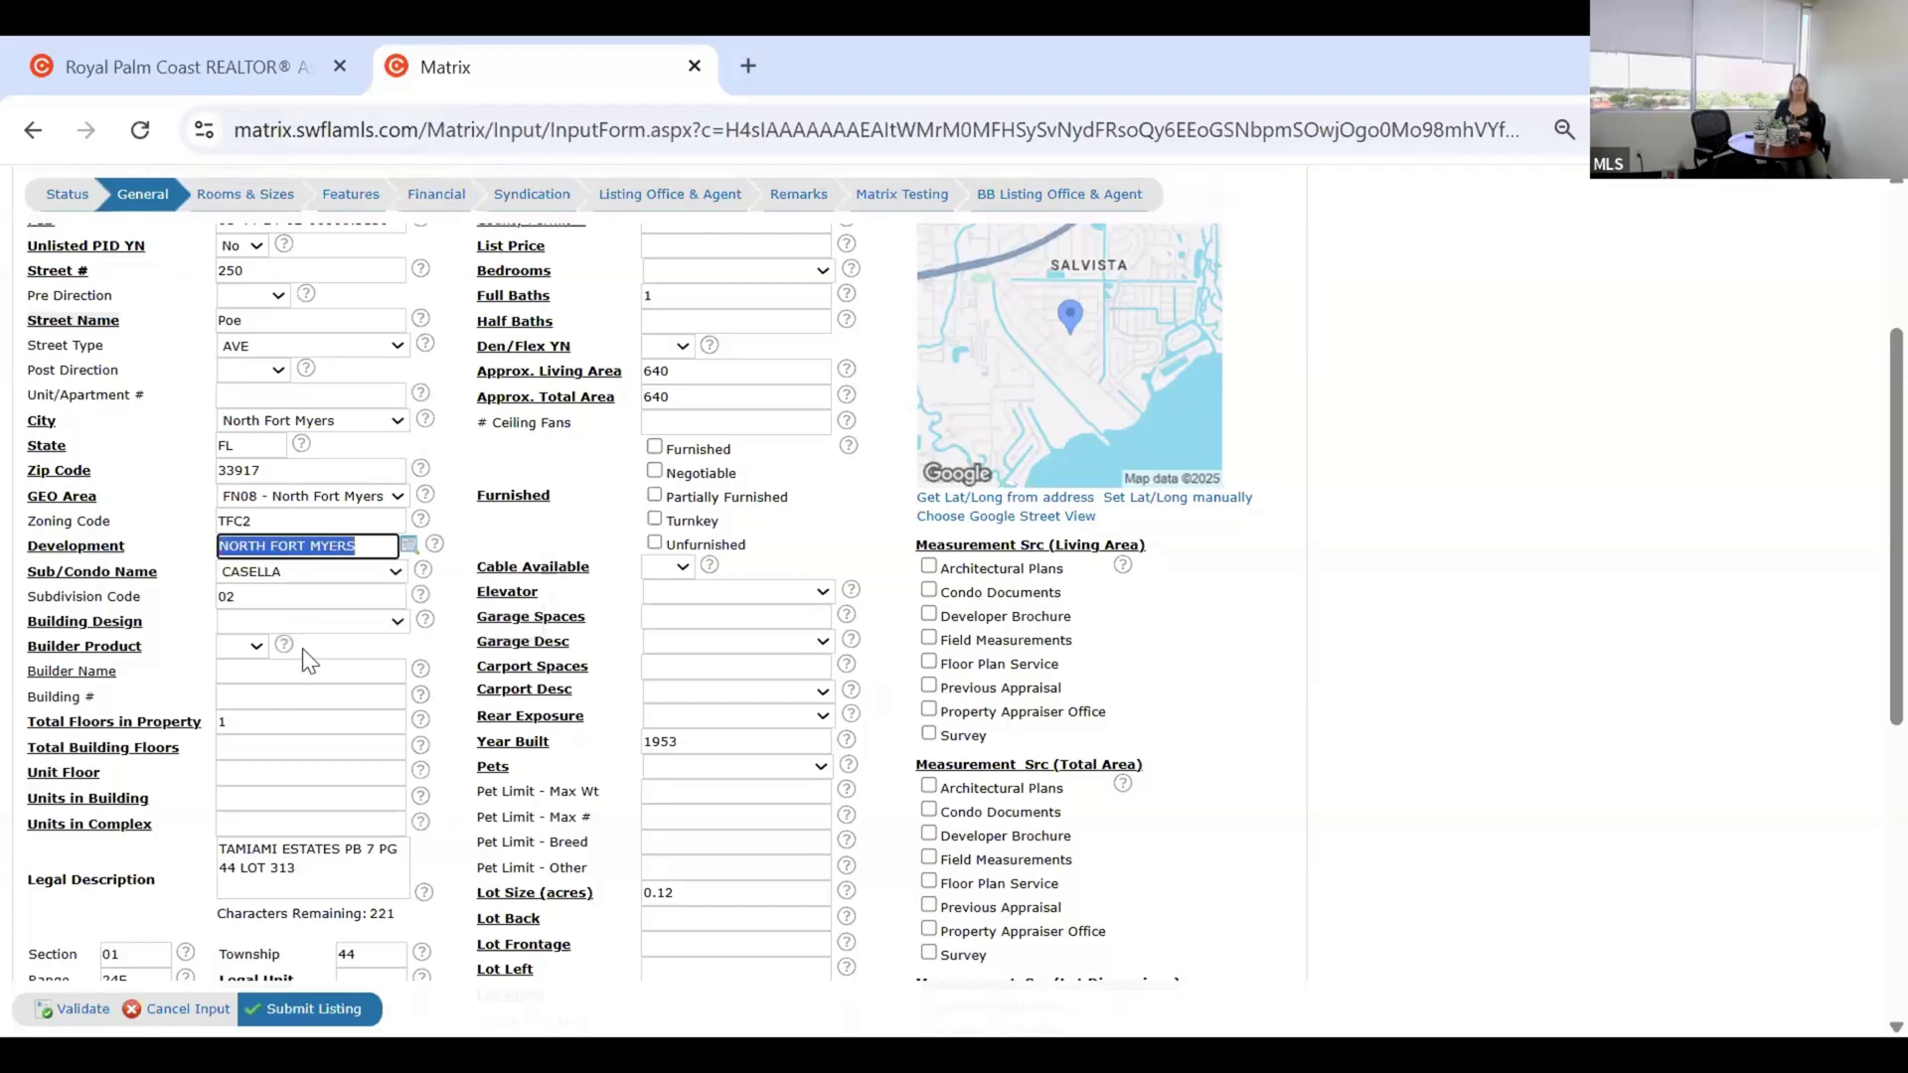
left_click(181, 607)
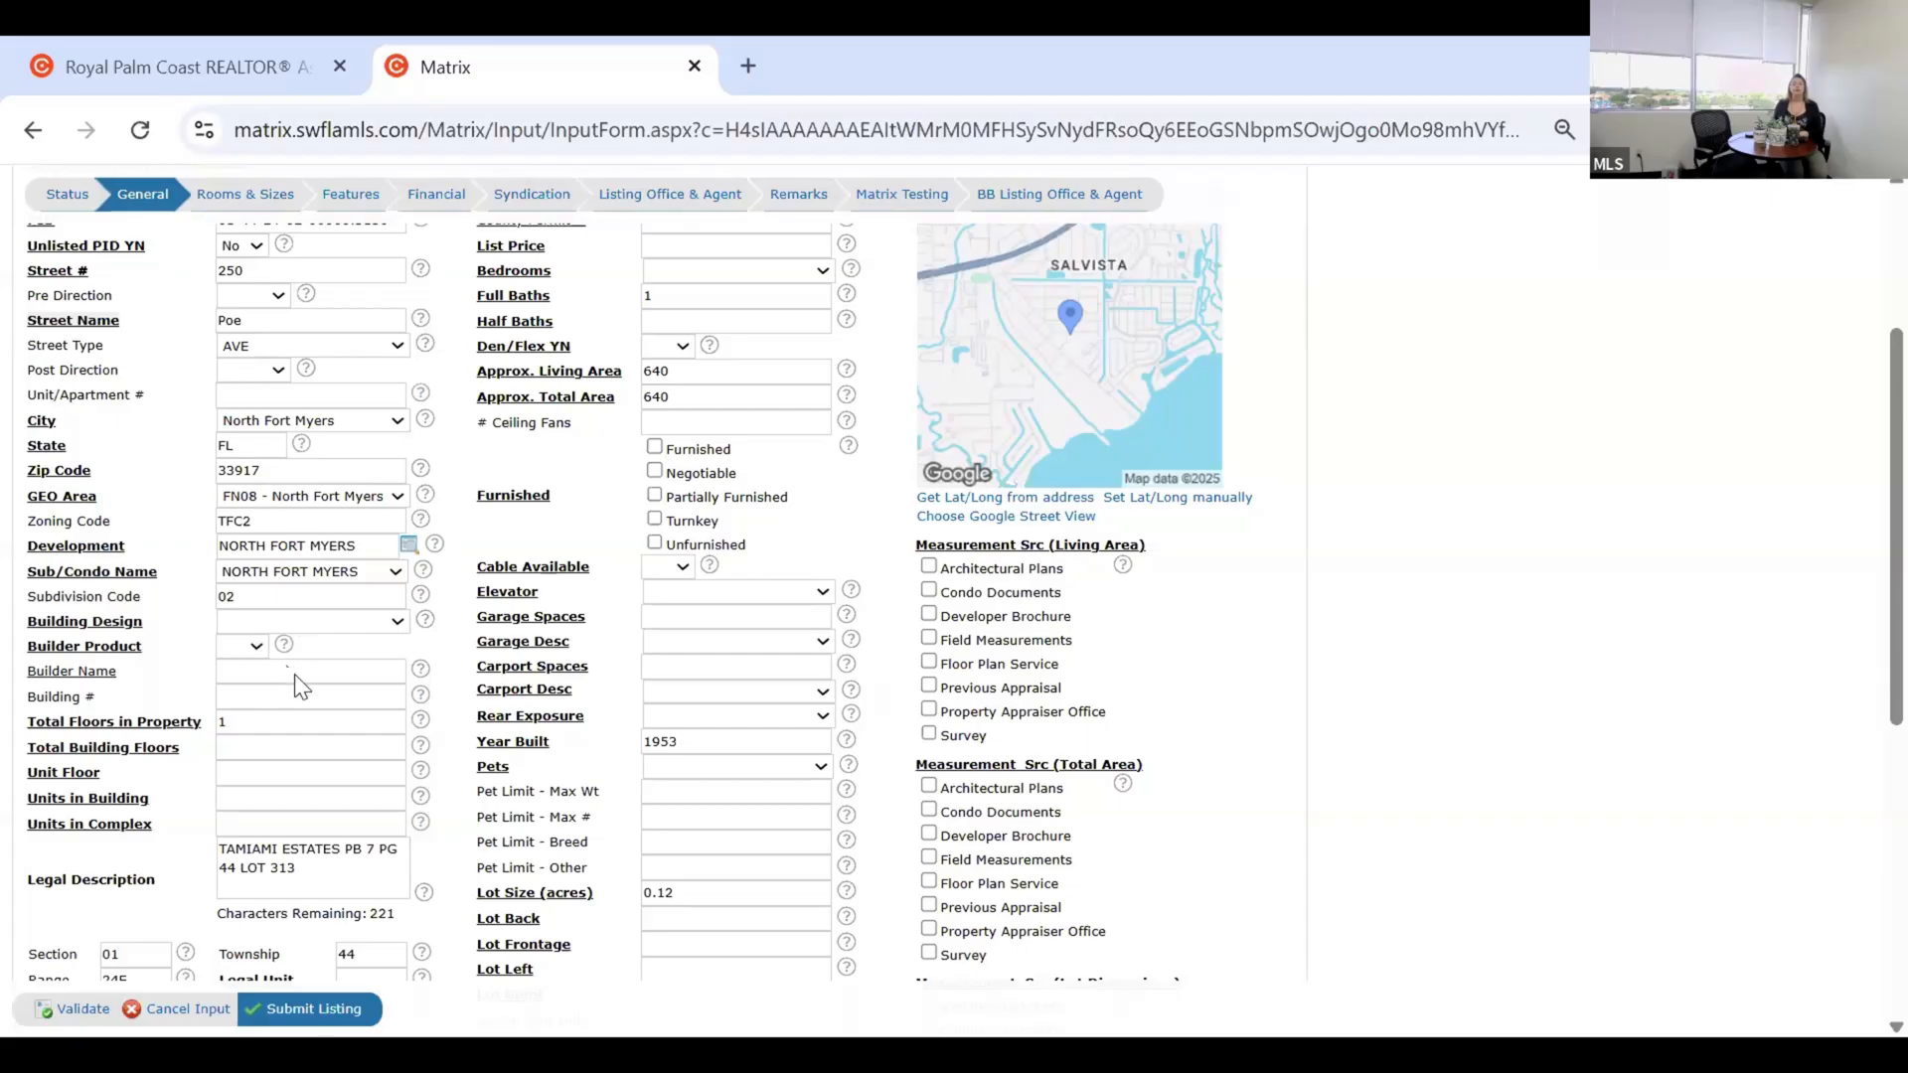
left_click(306, 623)
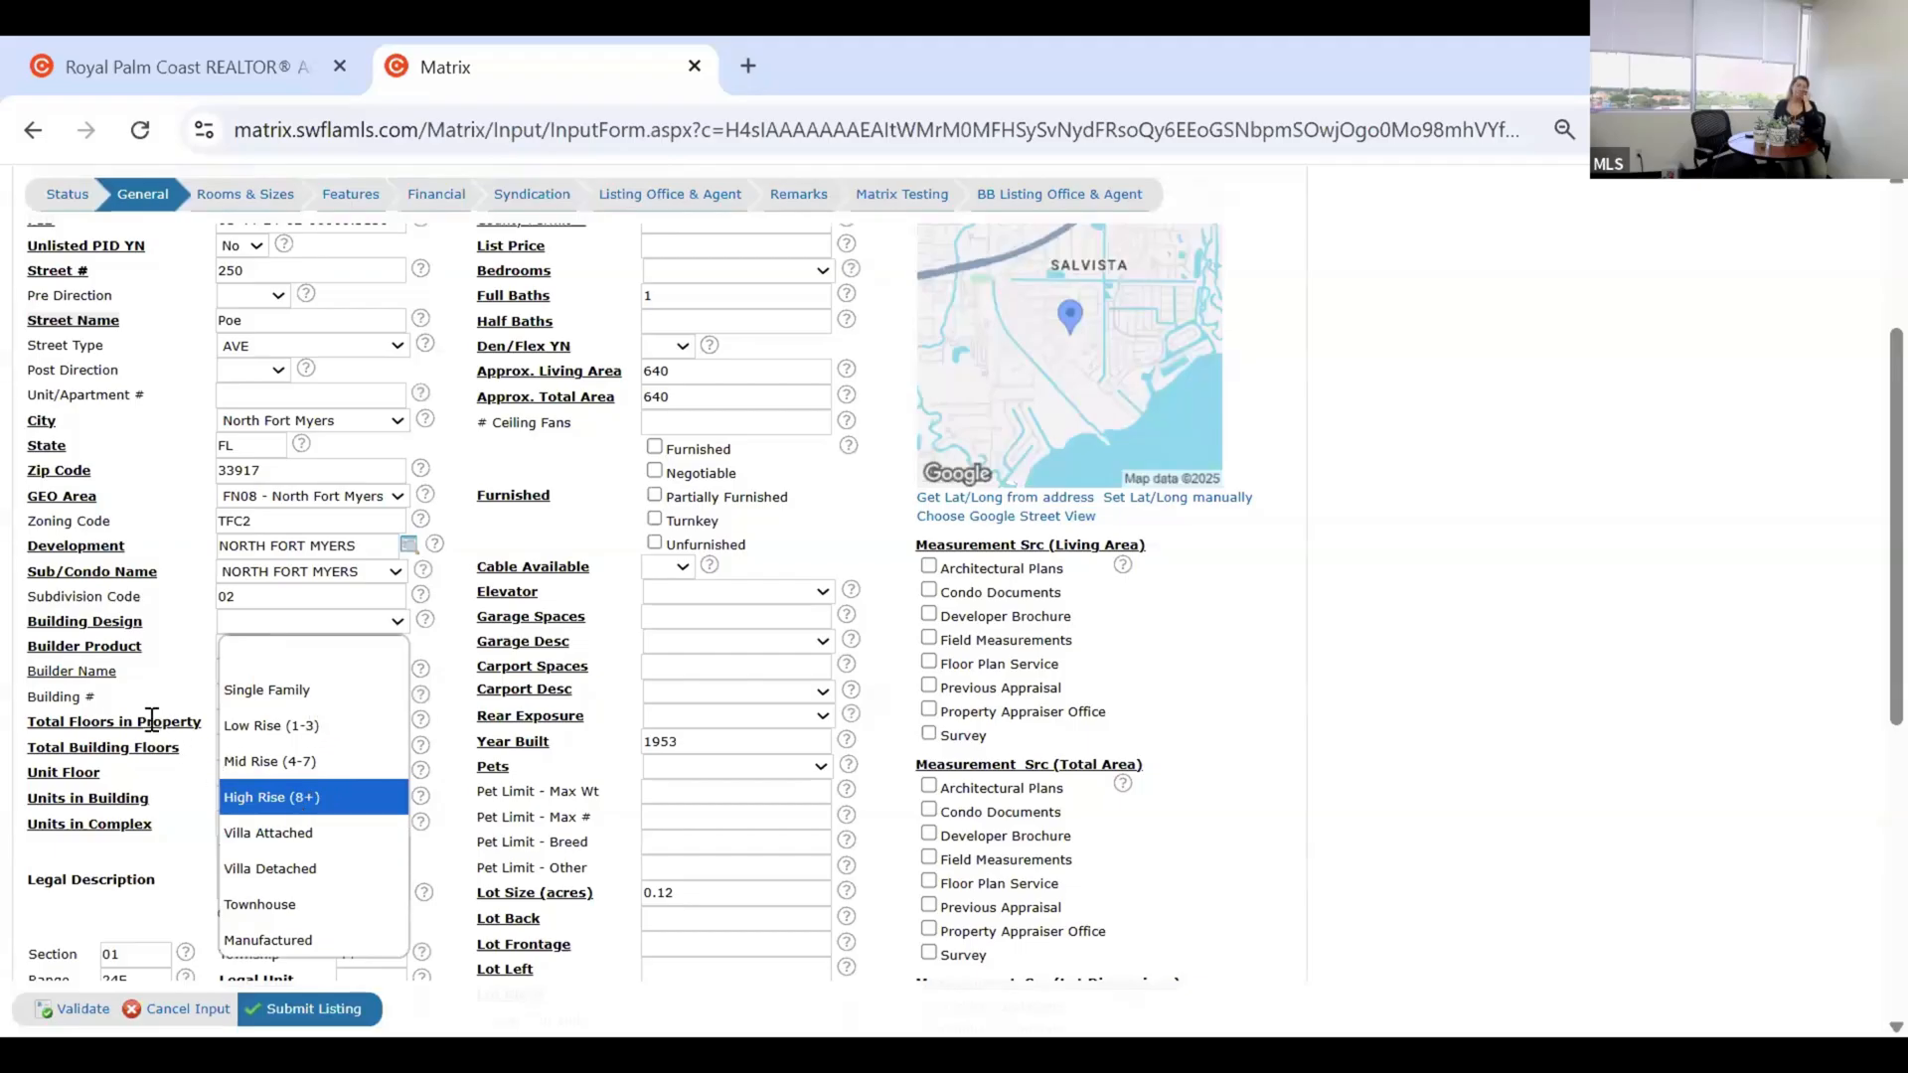
Choose Single Family for Building Design and No for Builder Product.
left_click(250, 681)
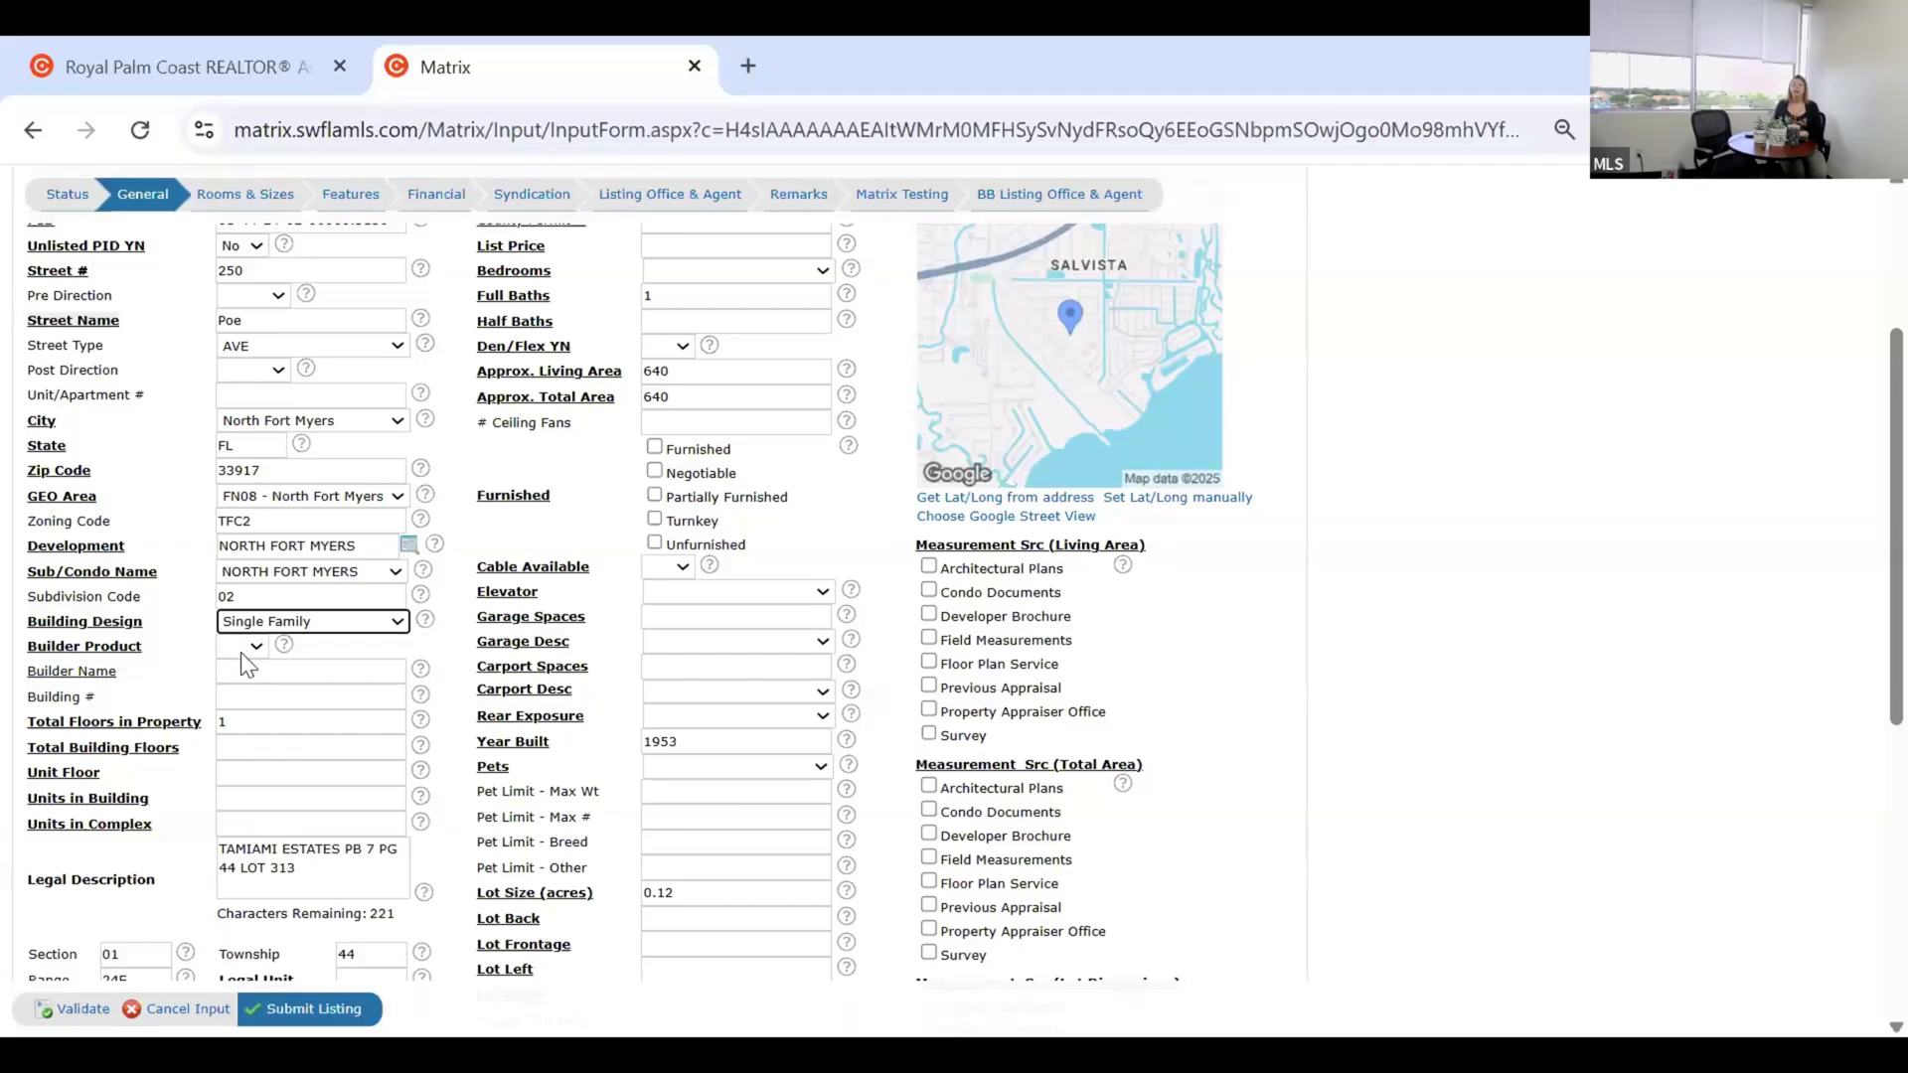
left_click(243, 660)
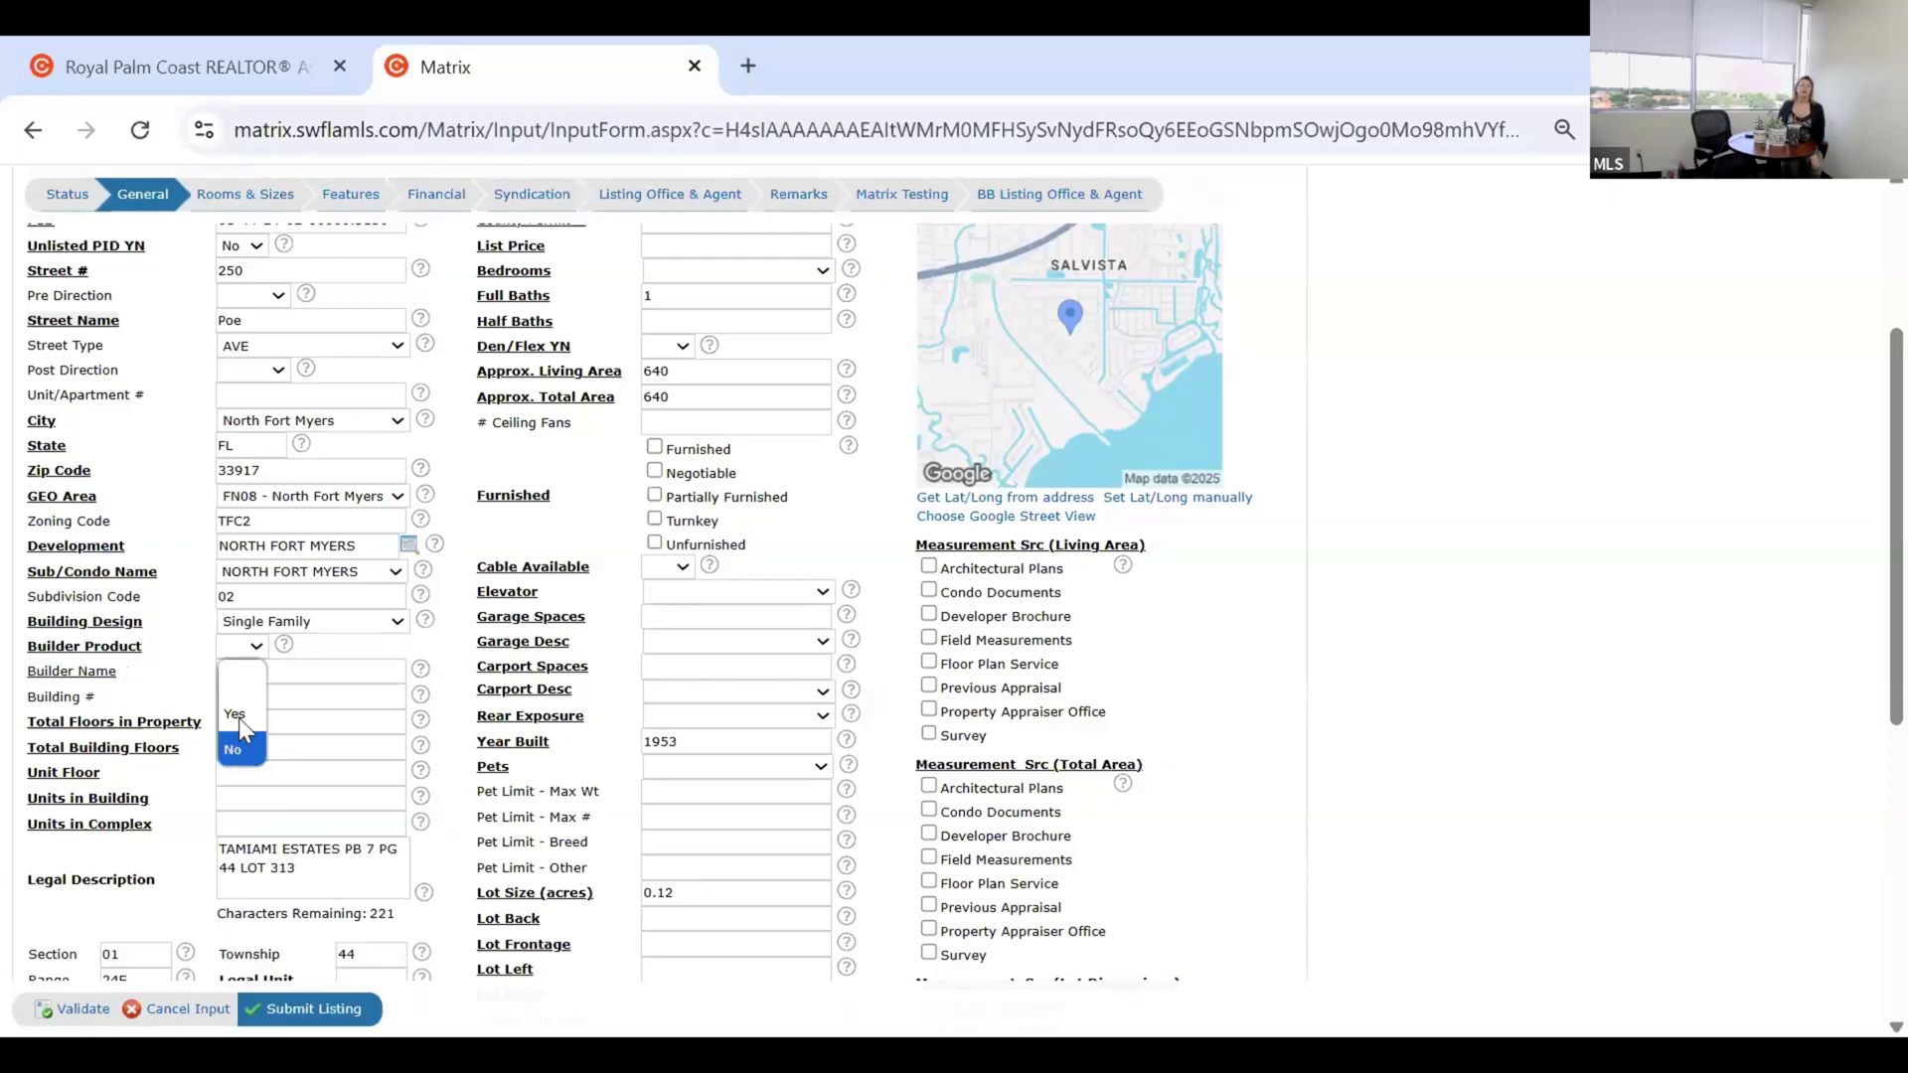
left_click(304, 678)
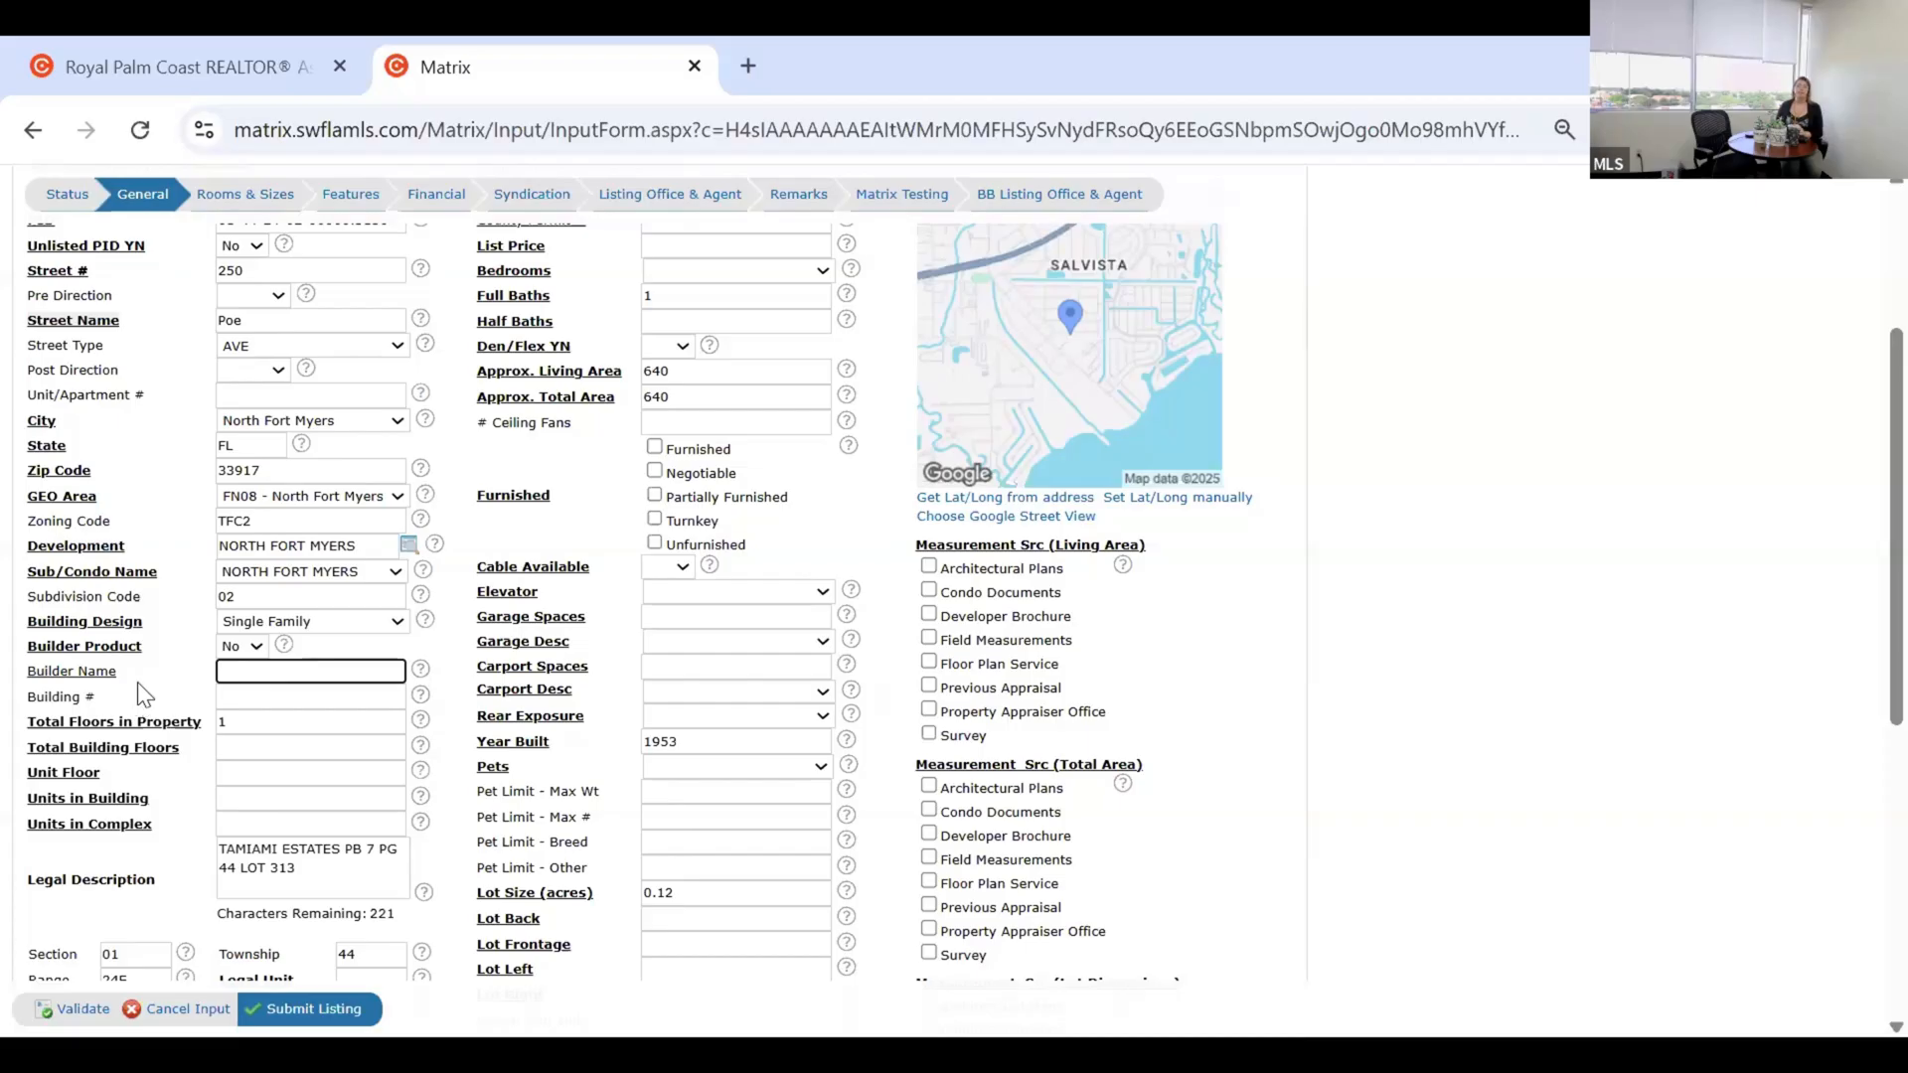
Enter 1 in Total Building Floors, Unit Floor, Units in Building and Units in Complex.
scroll(138, 681, "down", 1)
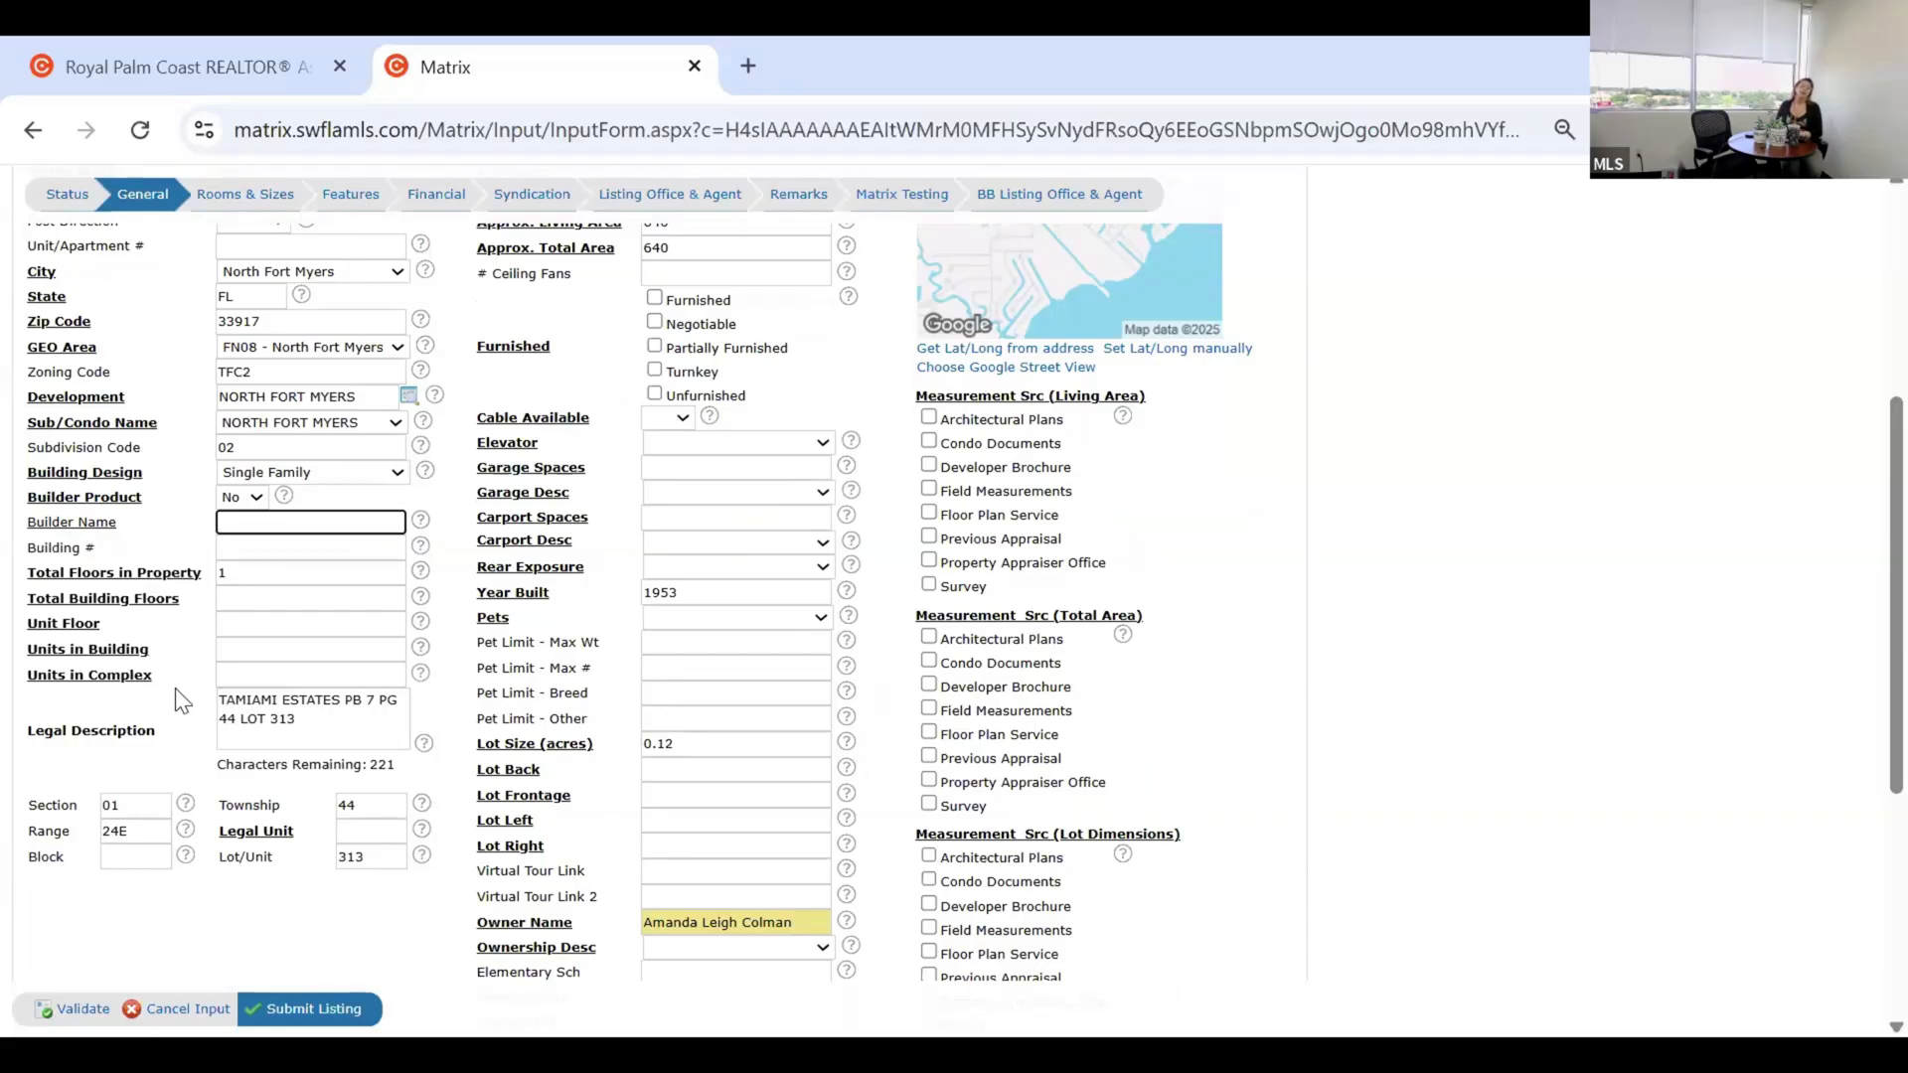
left_click(239, 604)
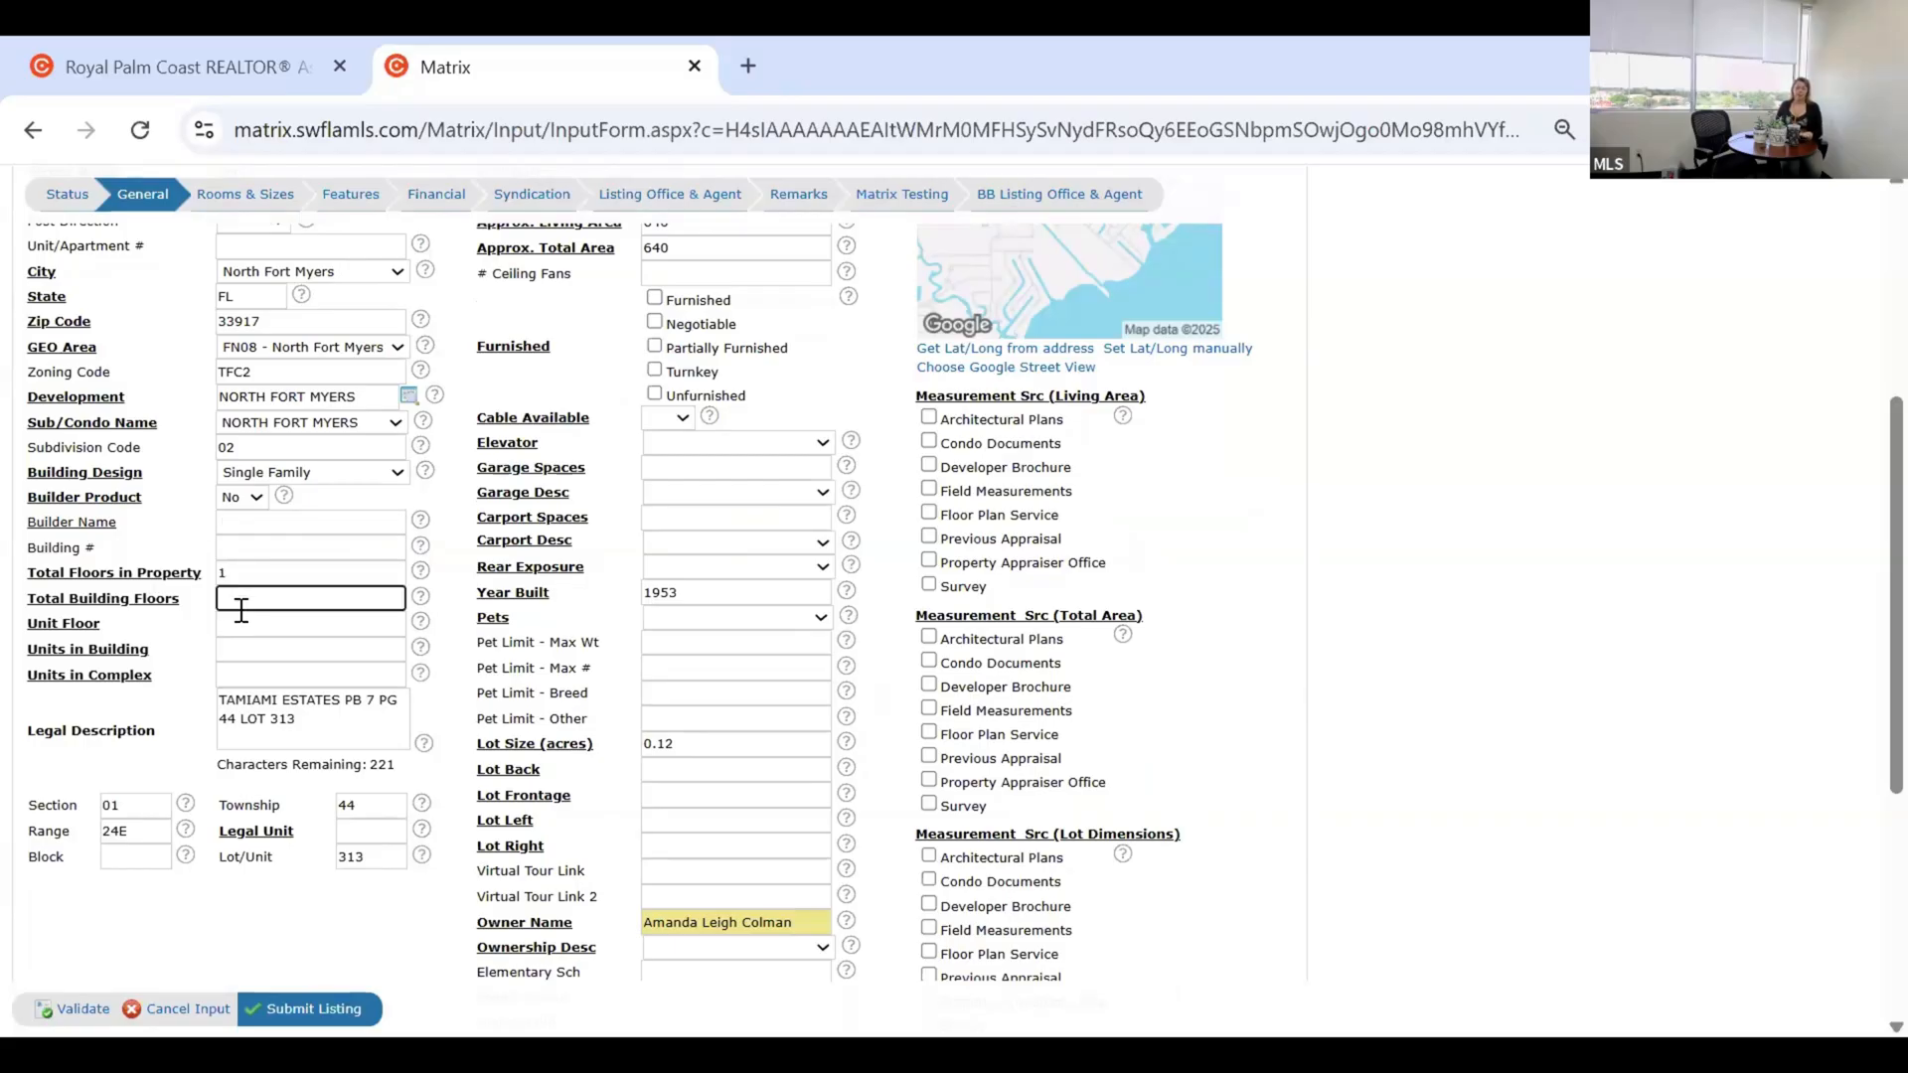
type("1")
key("Tab")
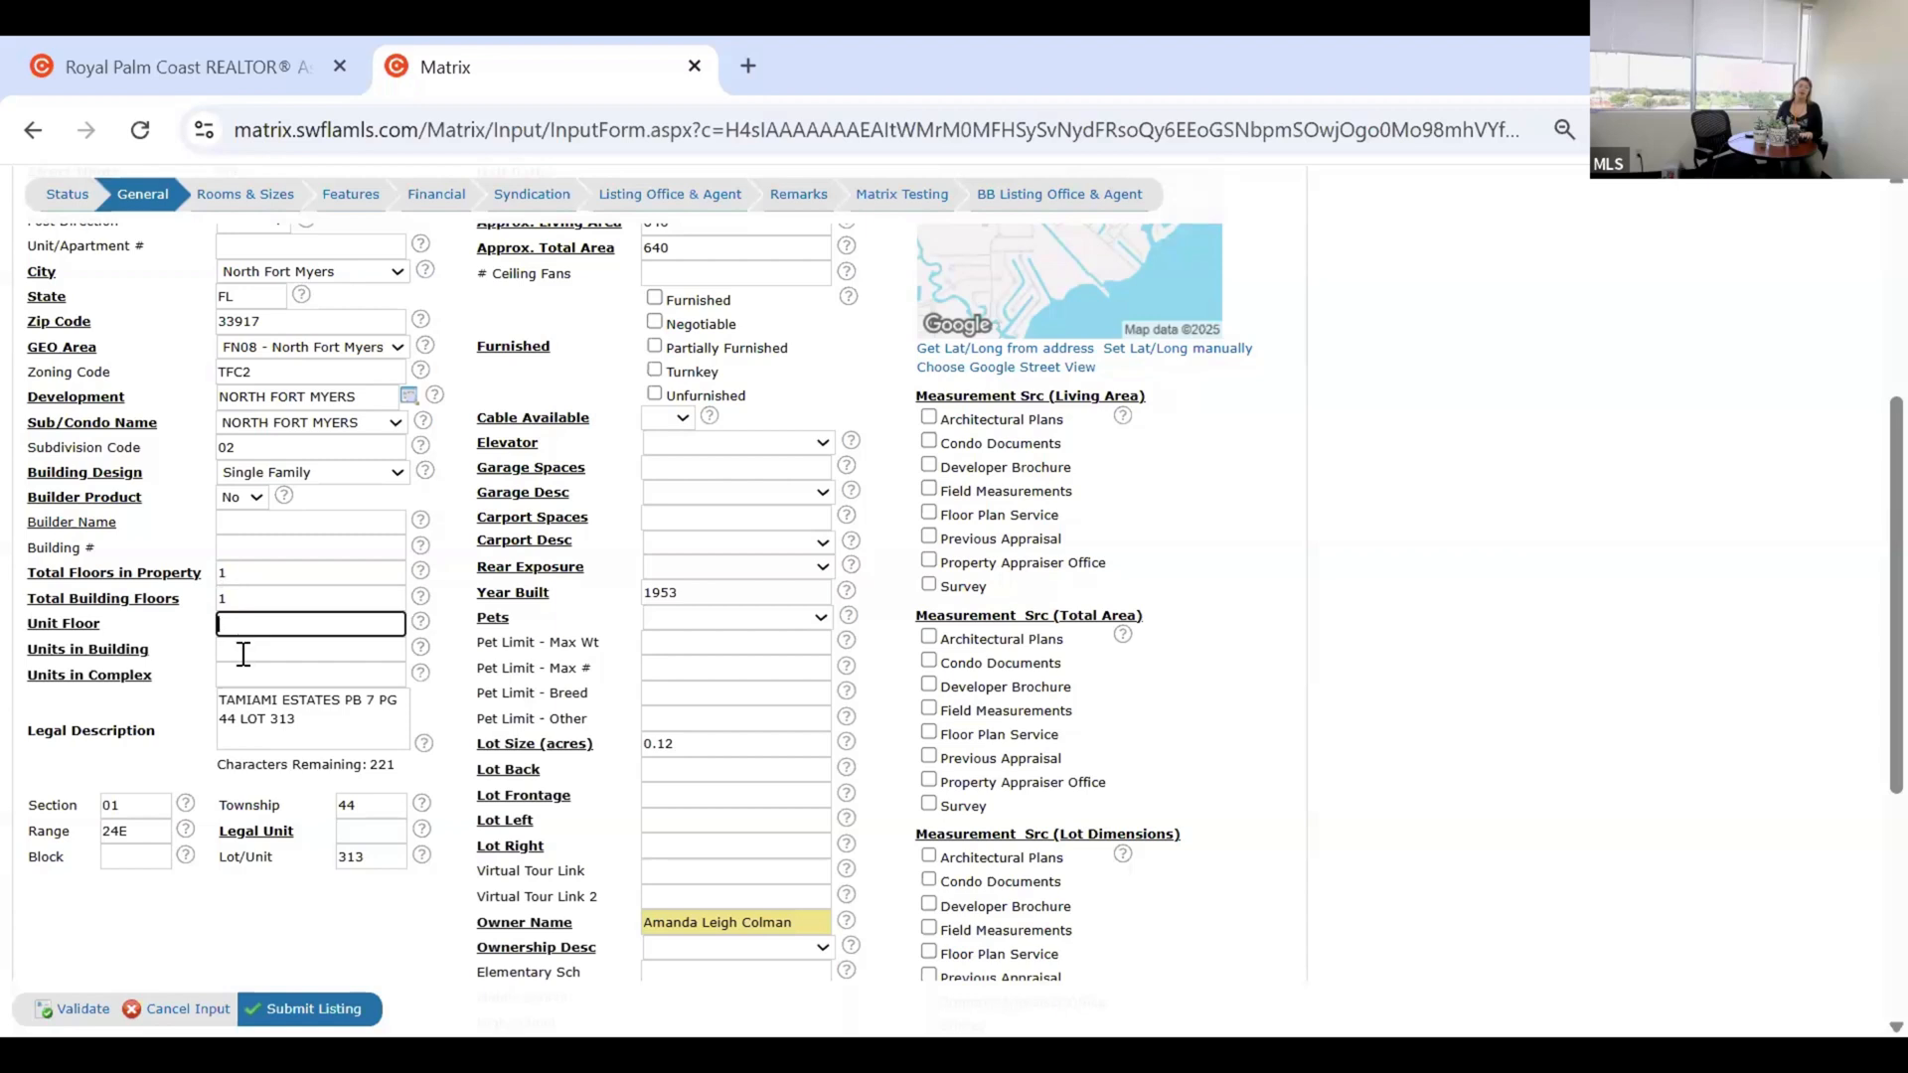
type("1")
key("Tab")
type("1")
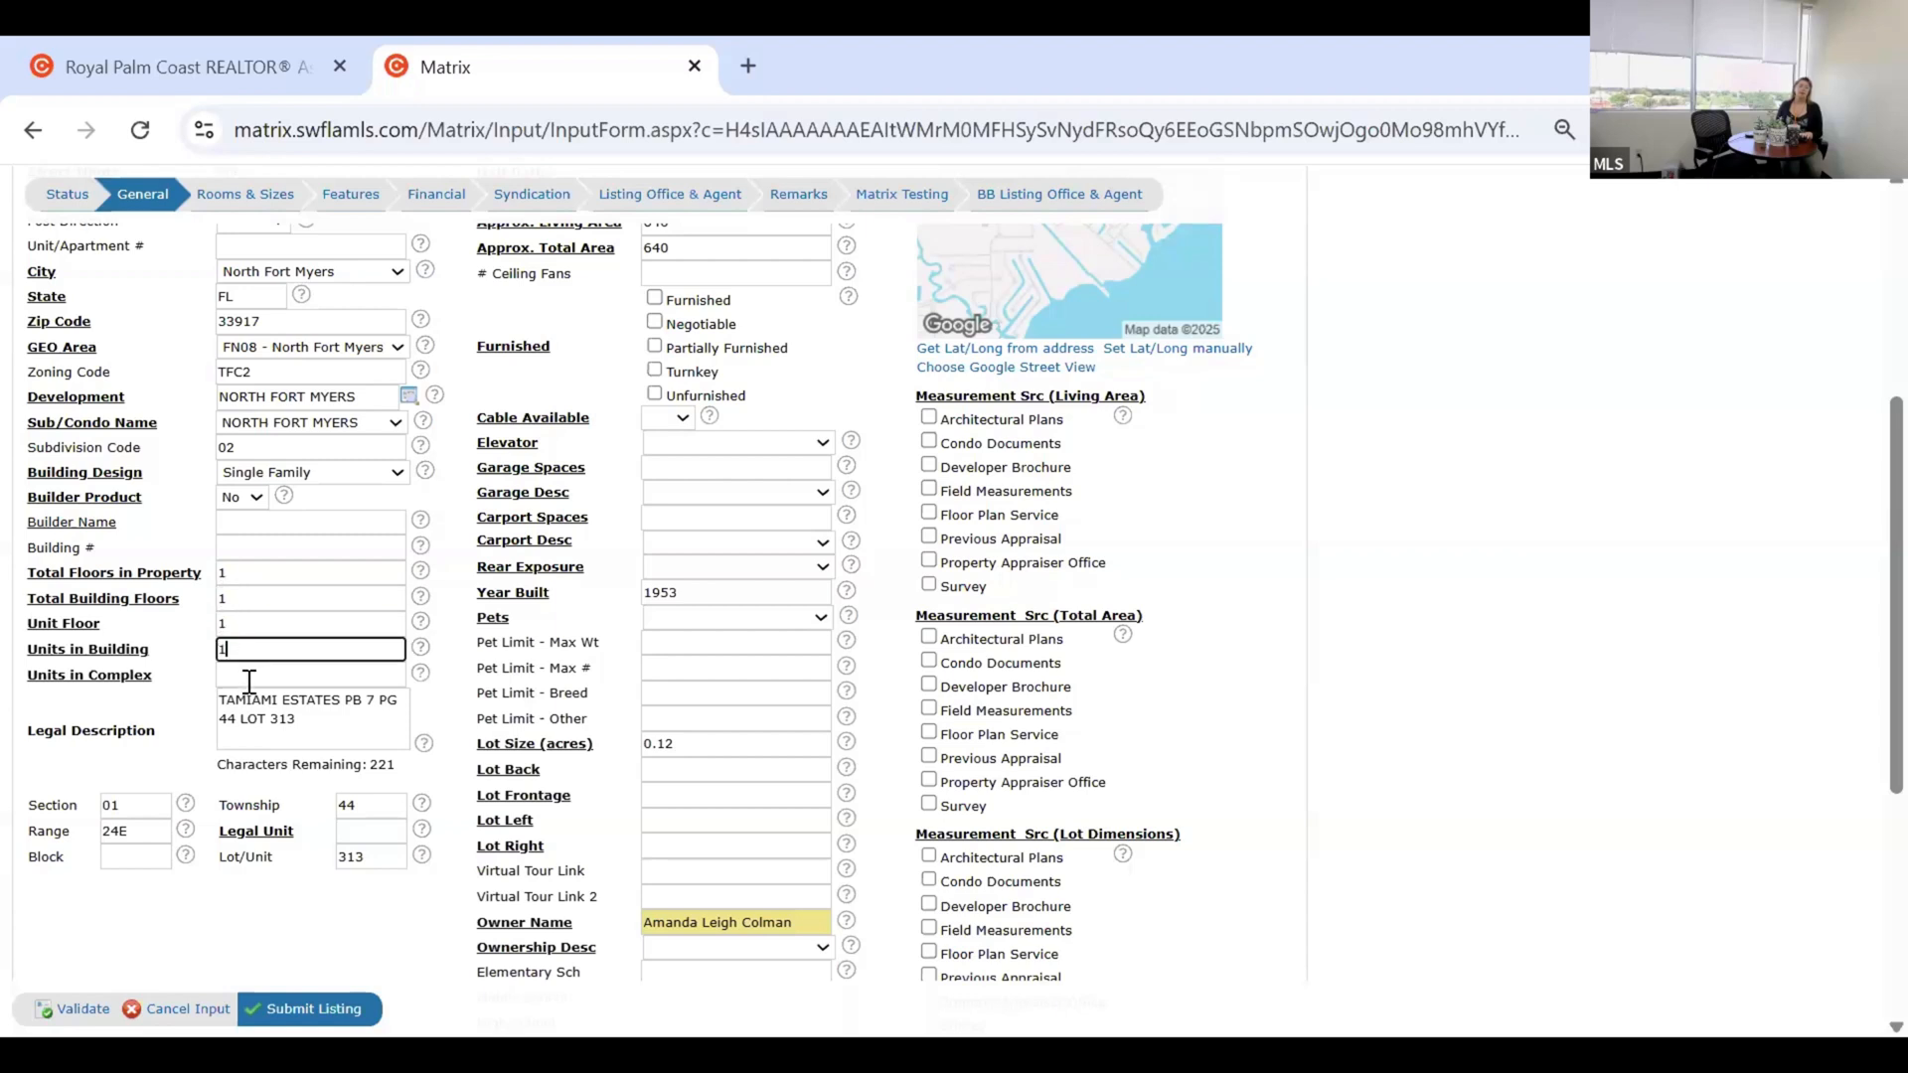
key("Tab")
type("1")
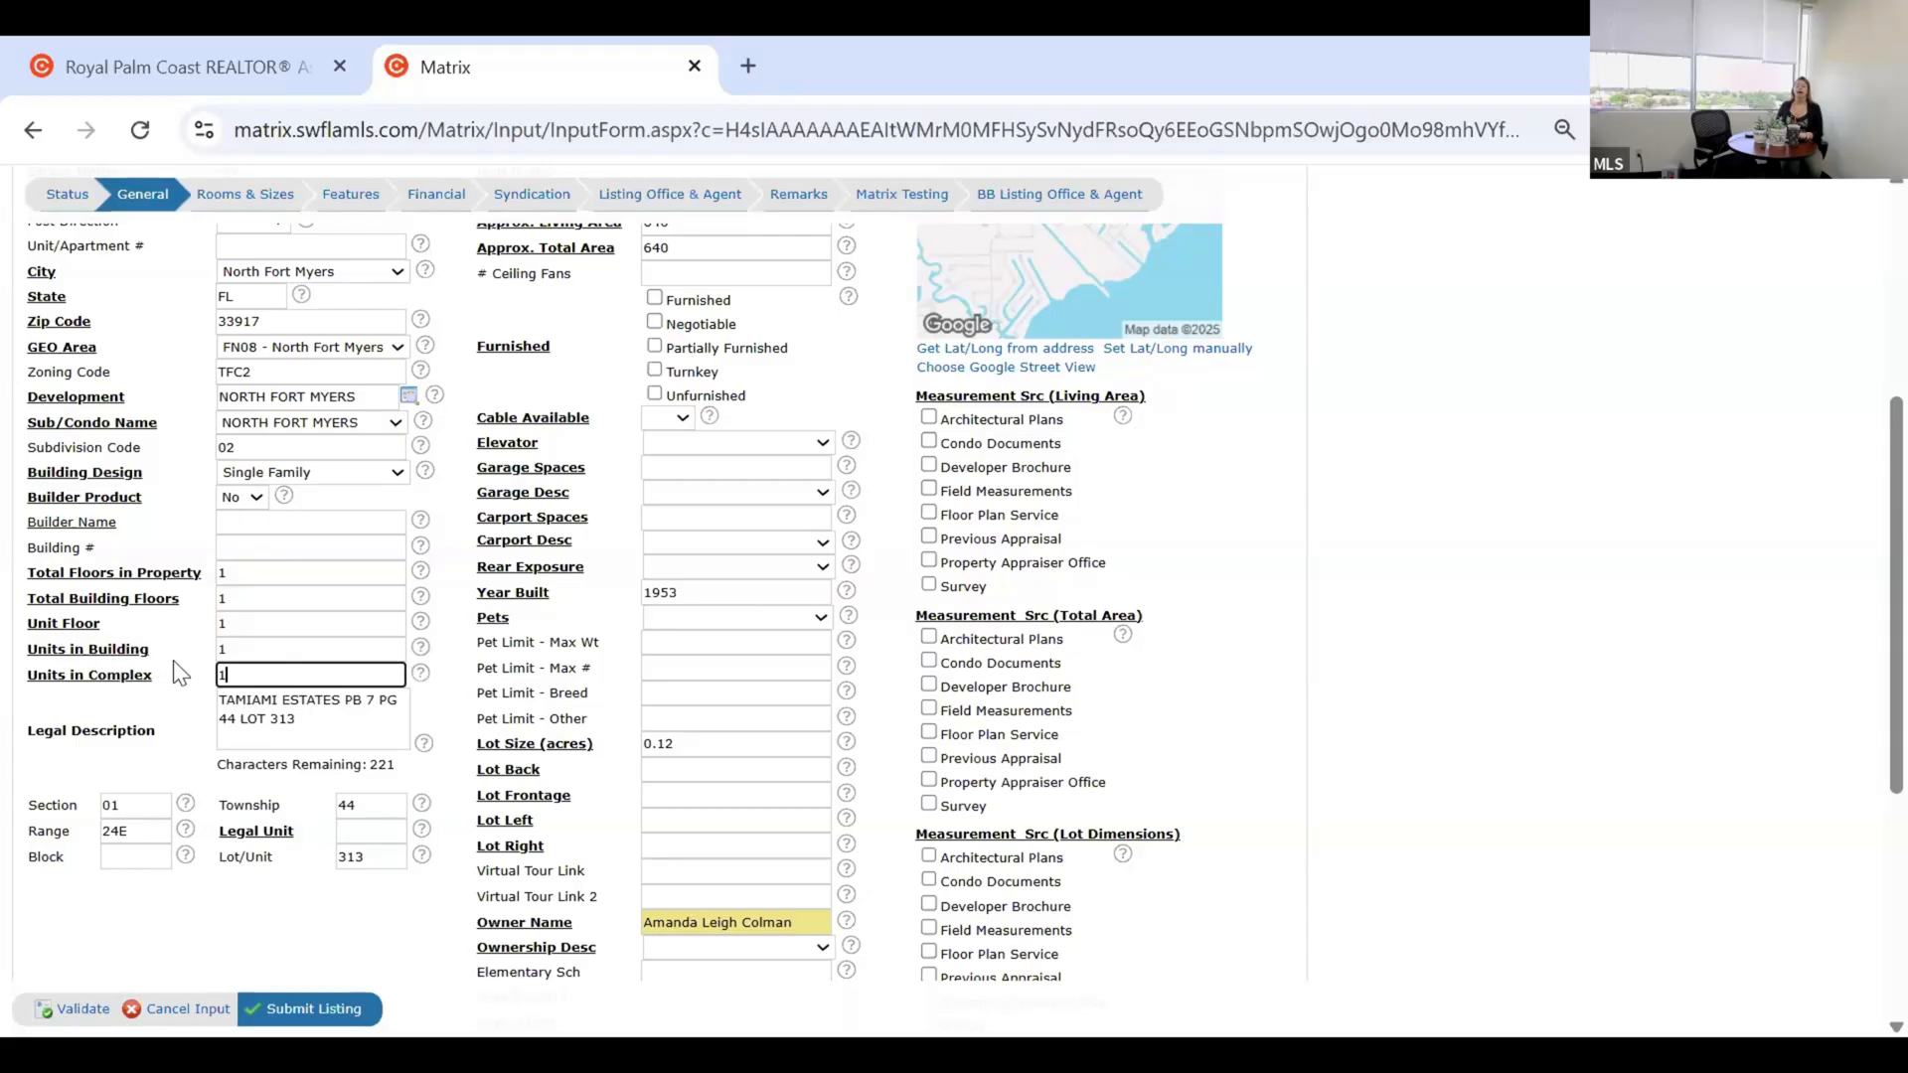
left_click(247, 648)
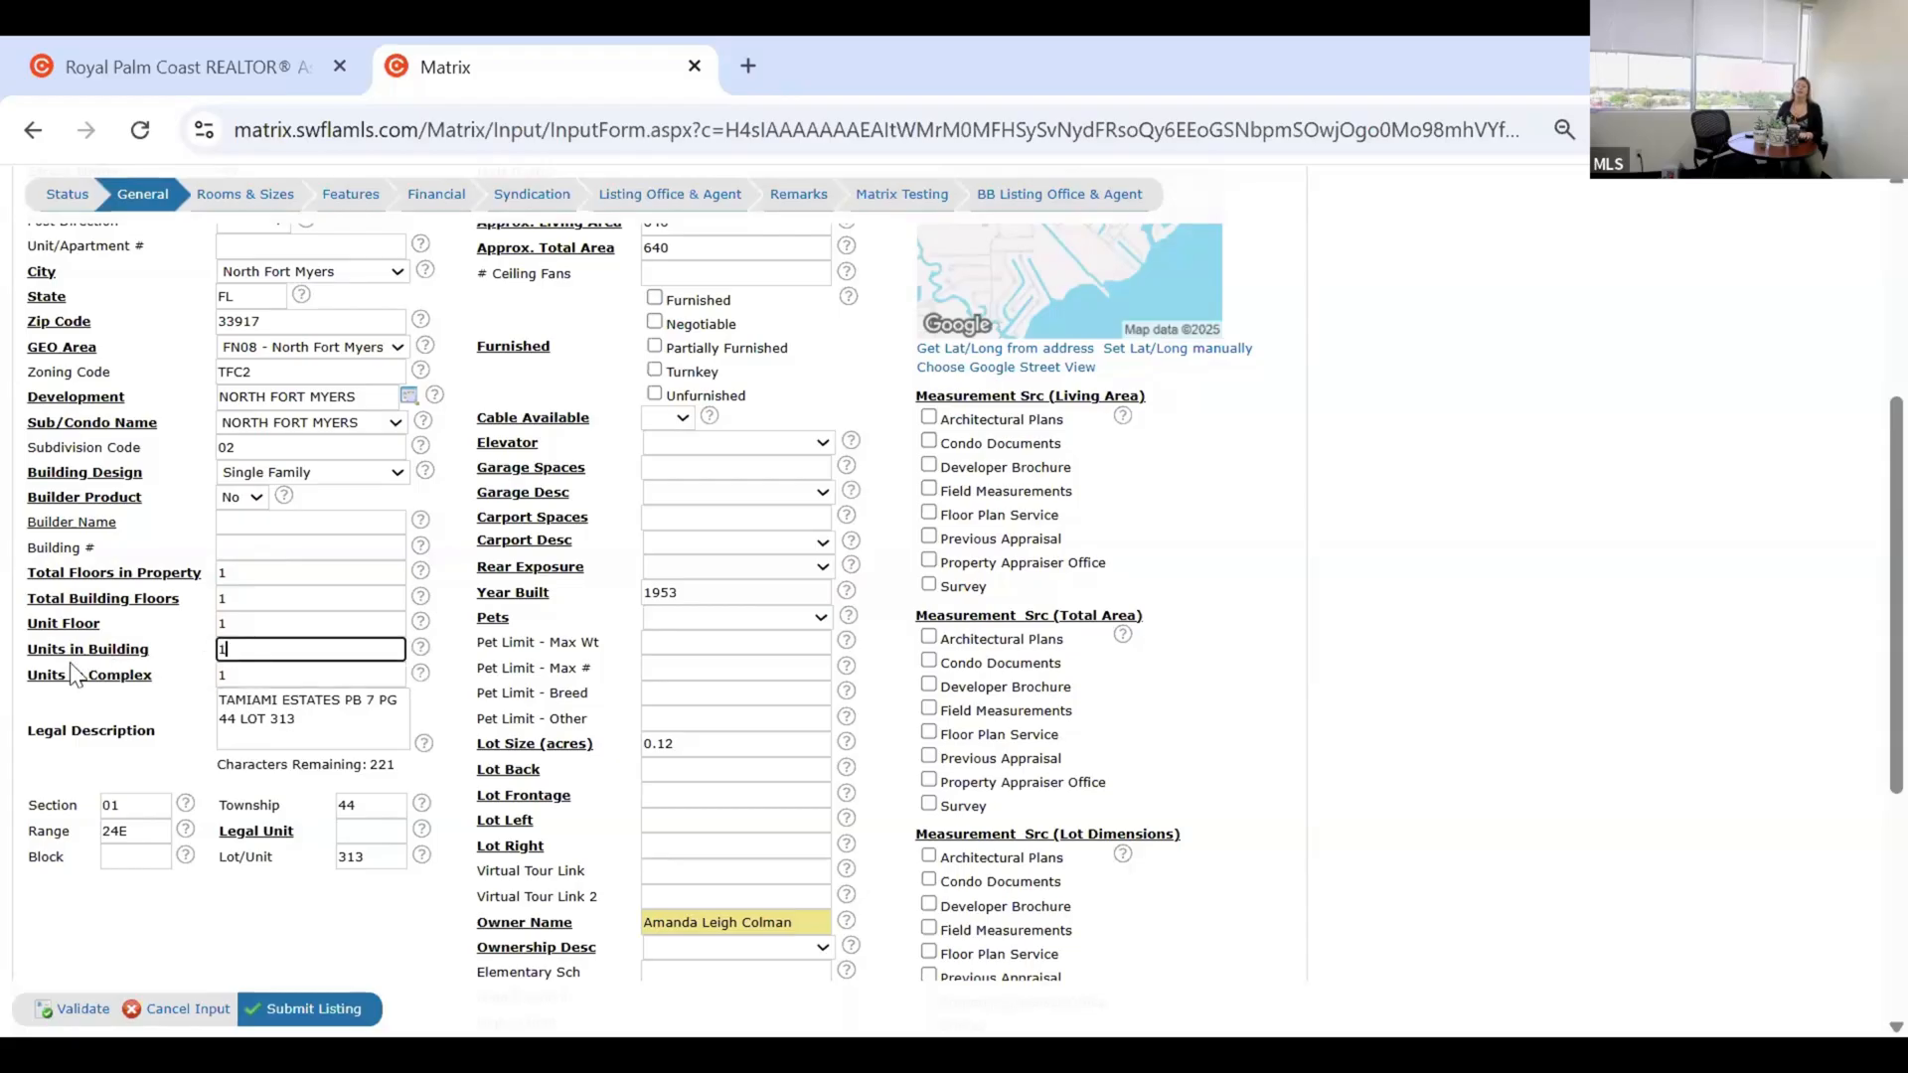
key("Tab")
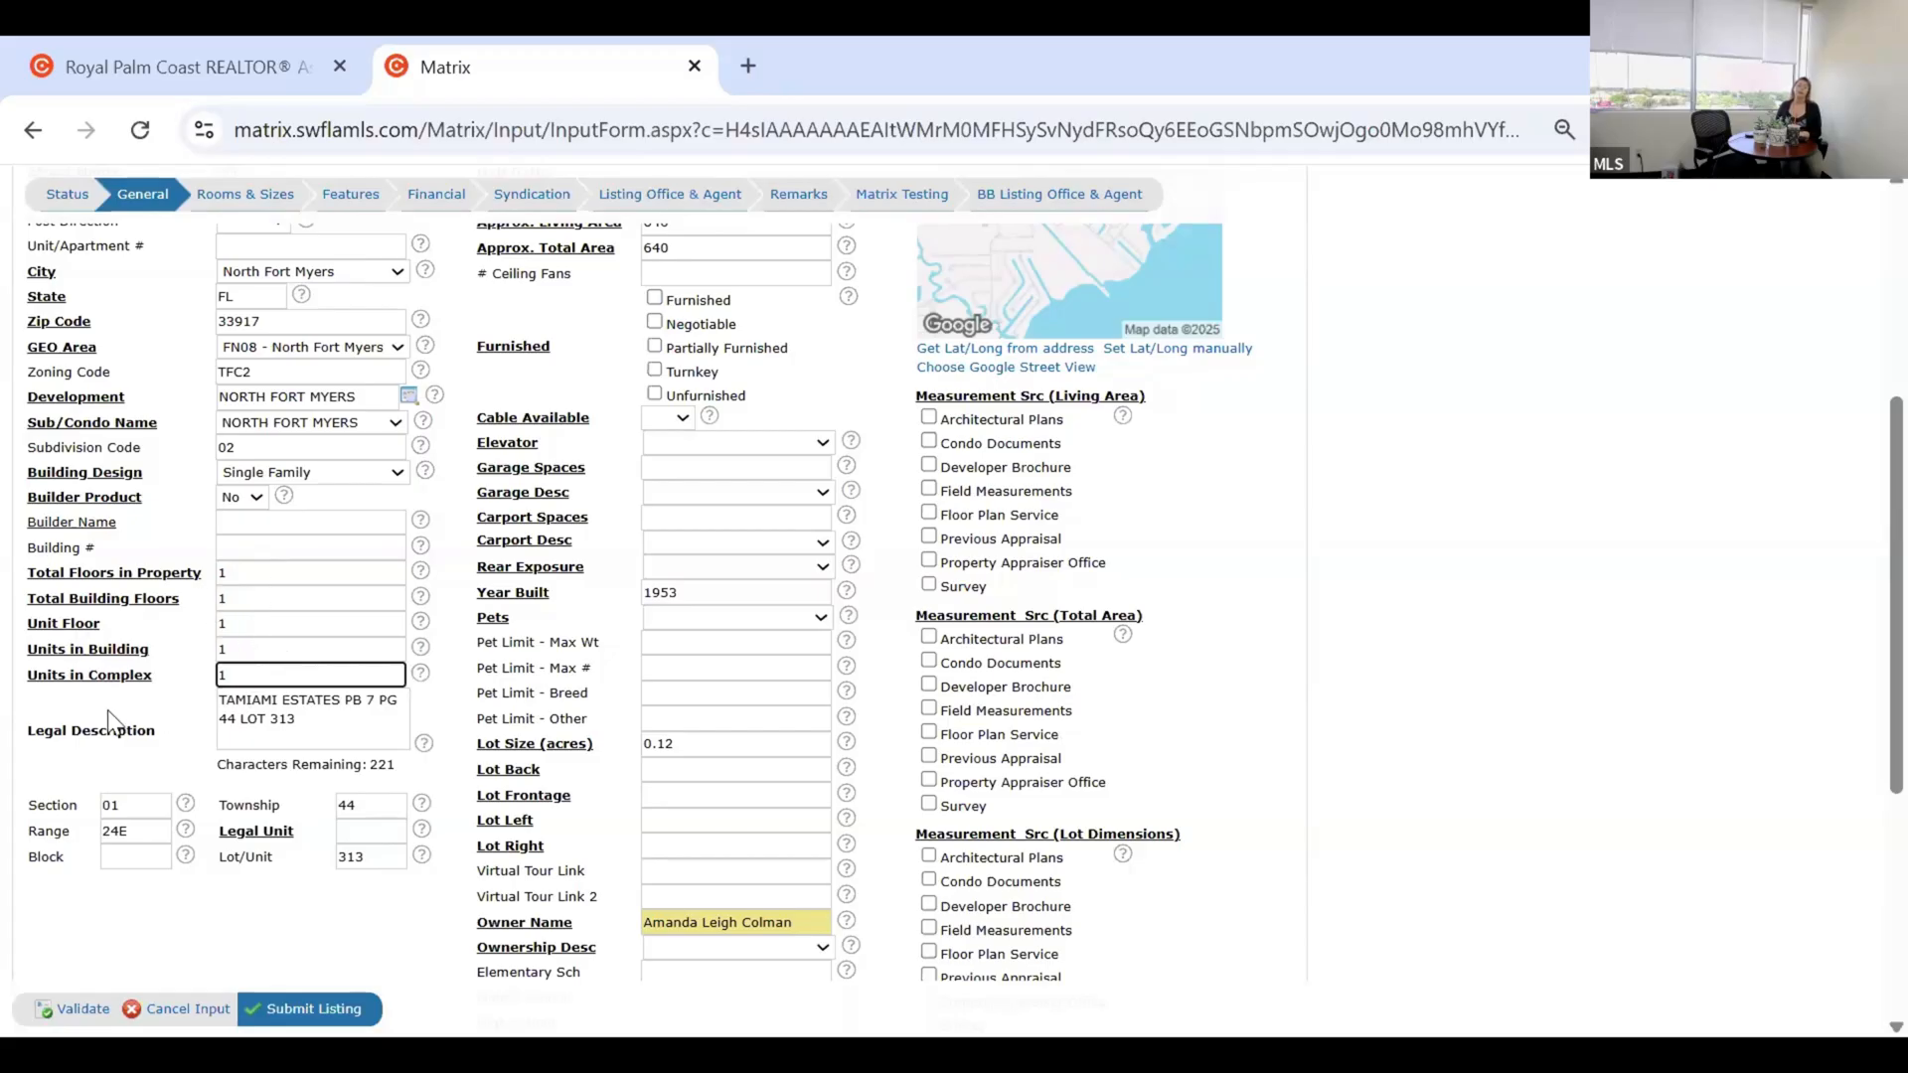
left_click(258, 577)
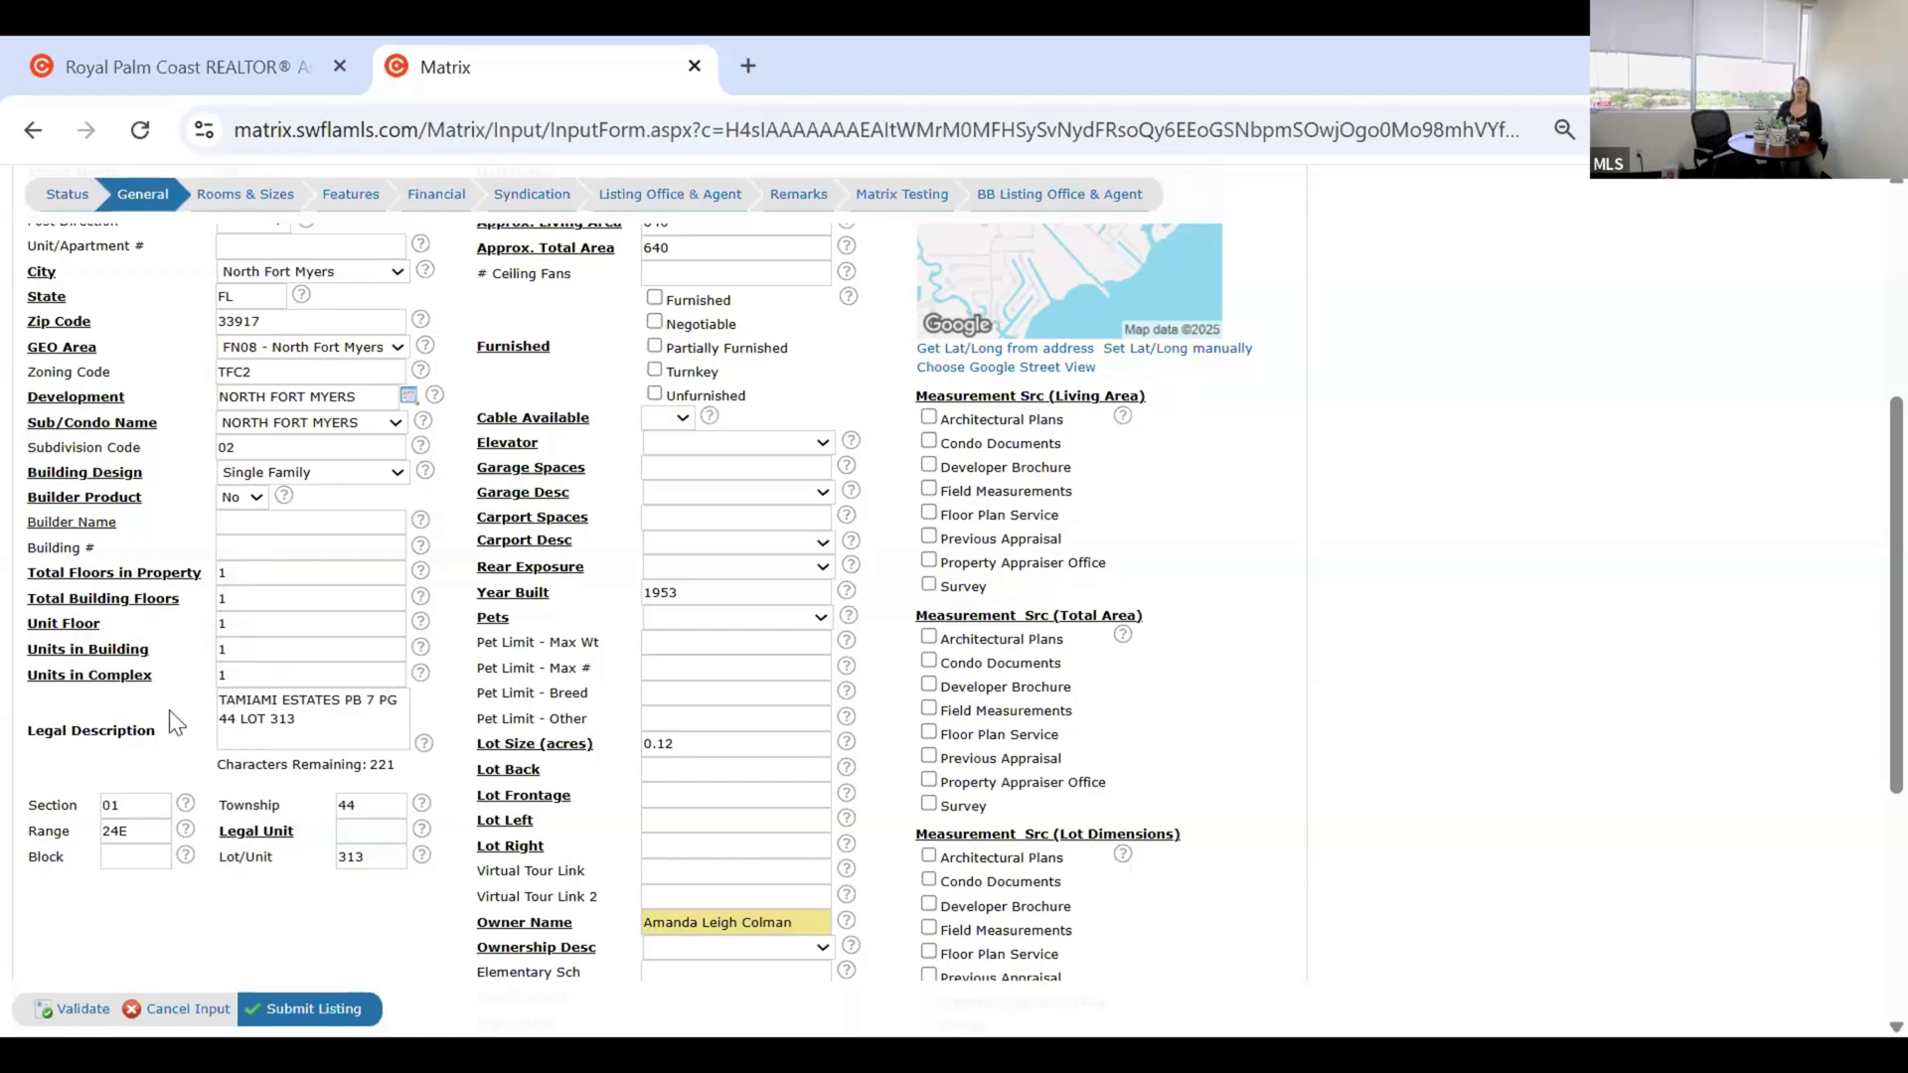
scroll(175, 726, "down", 1)
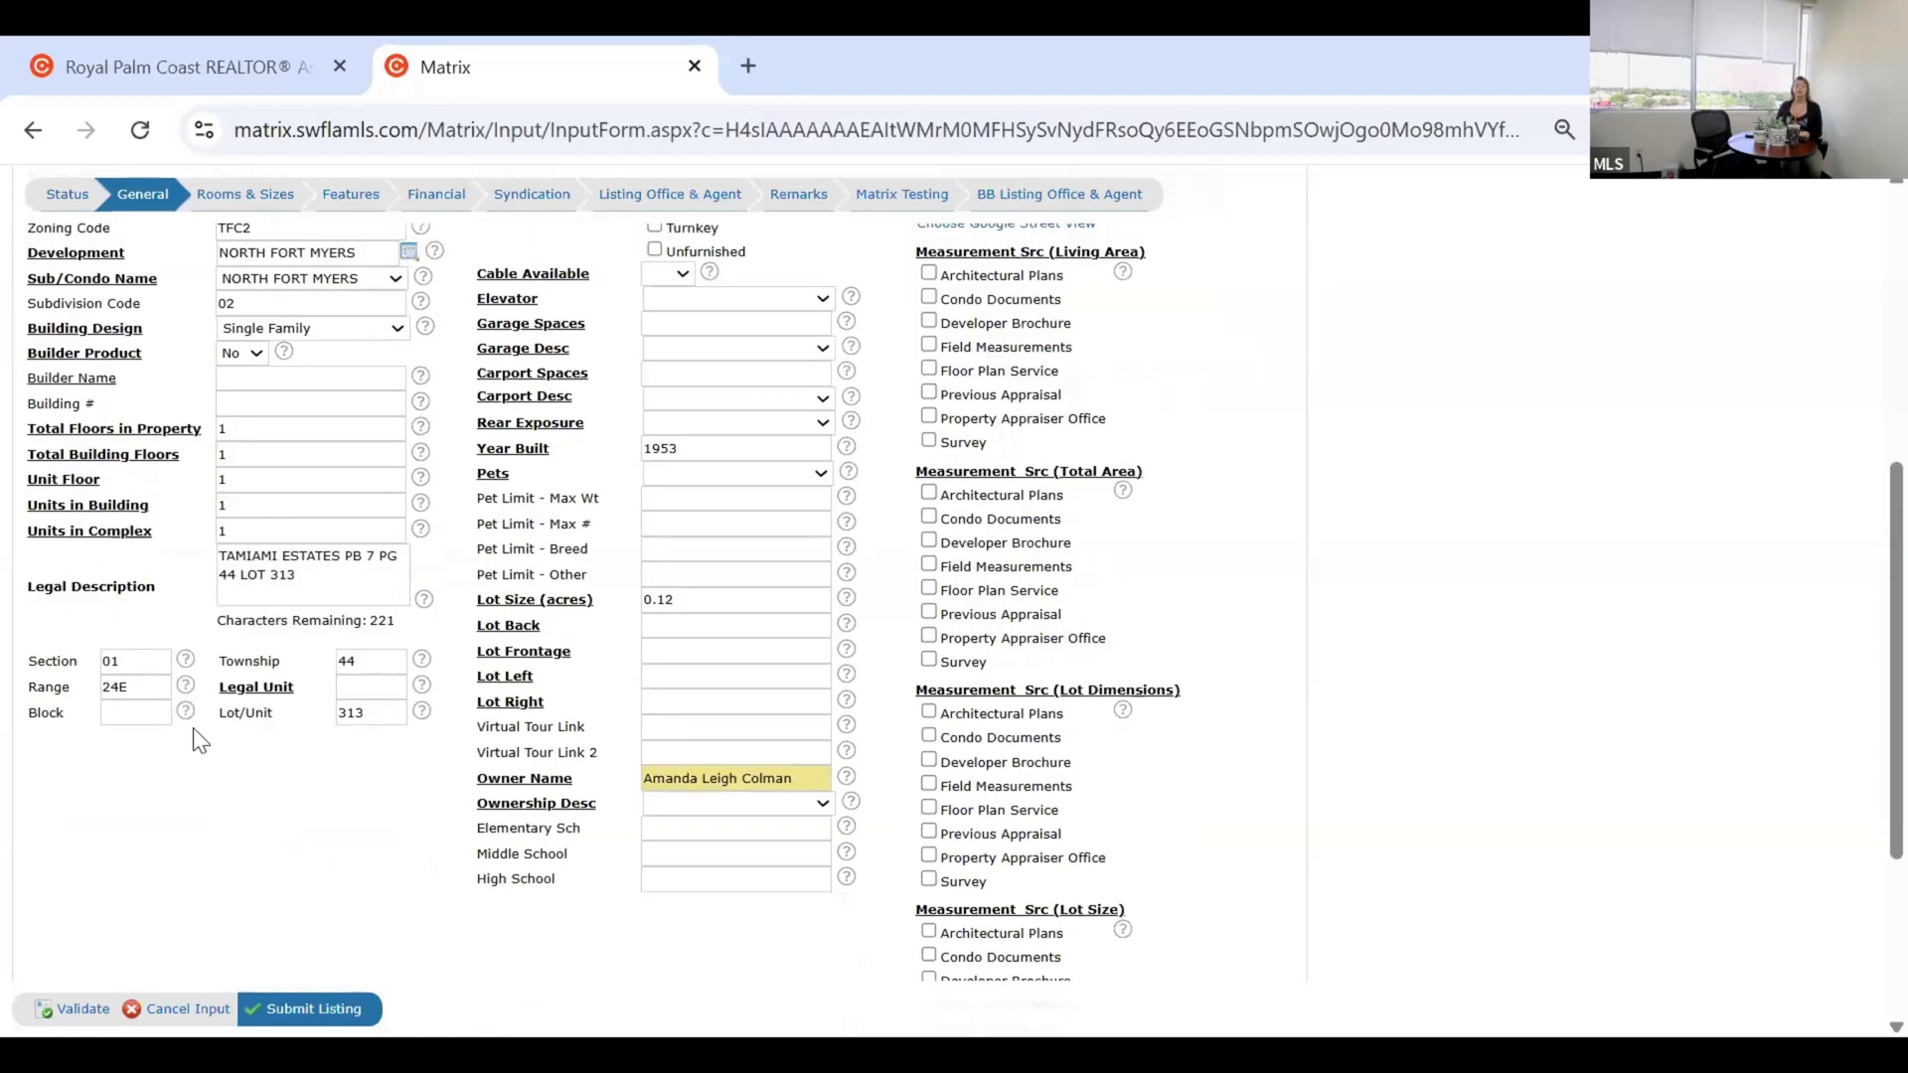
scroll(202, 740, "down", 1)
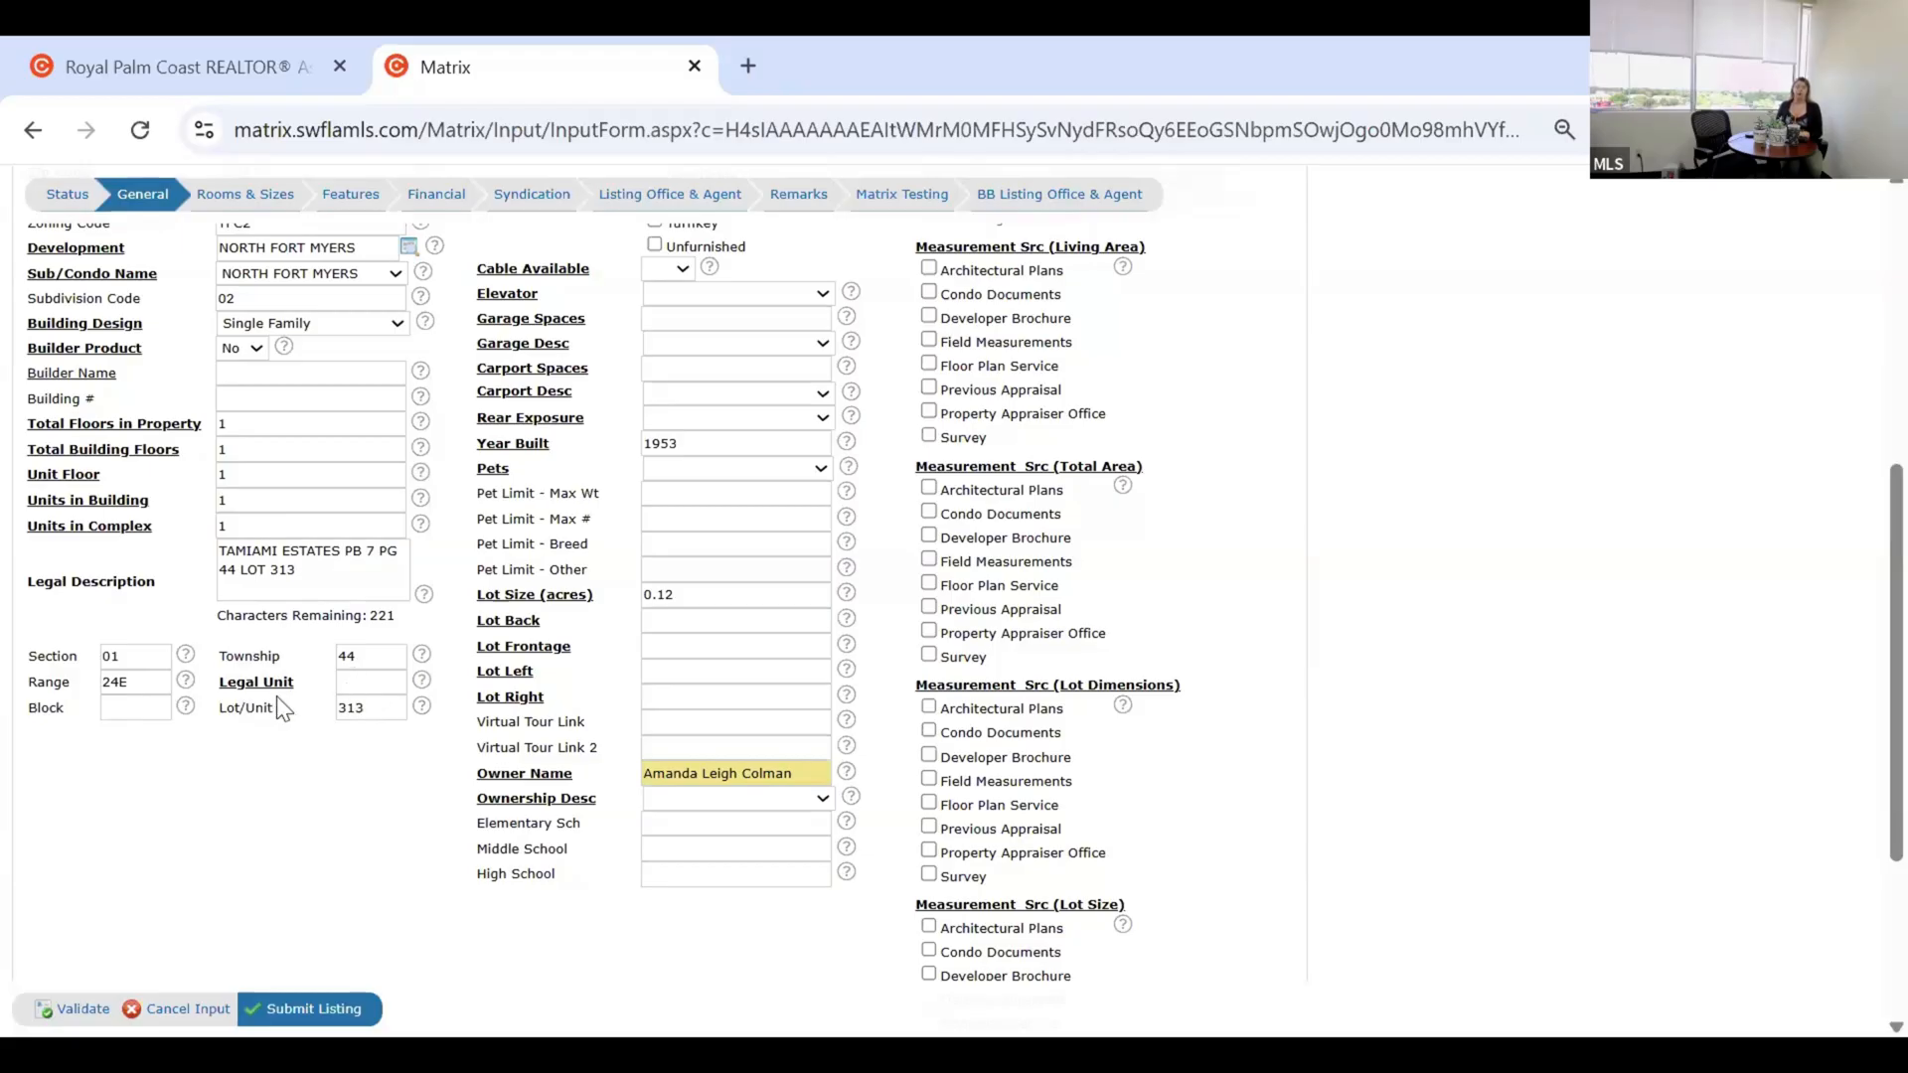
scroll(196, 703, "up", 5)
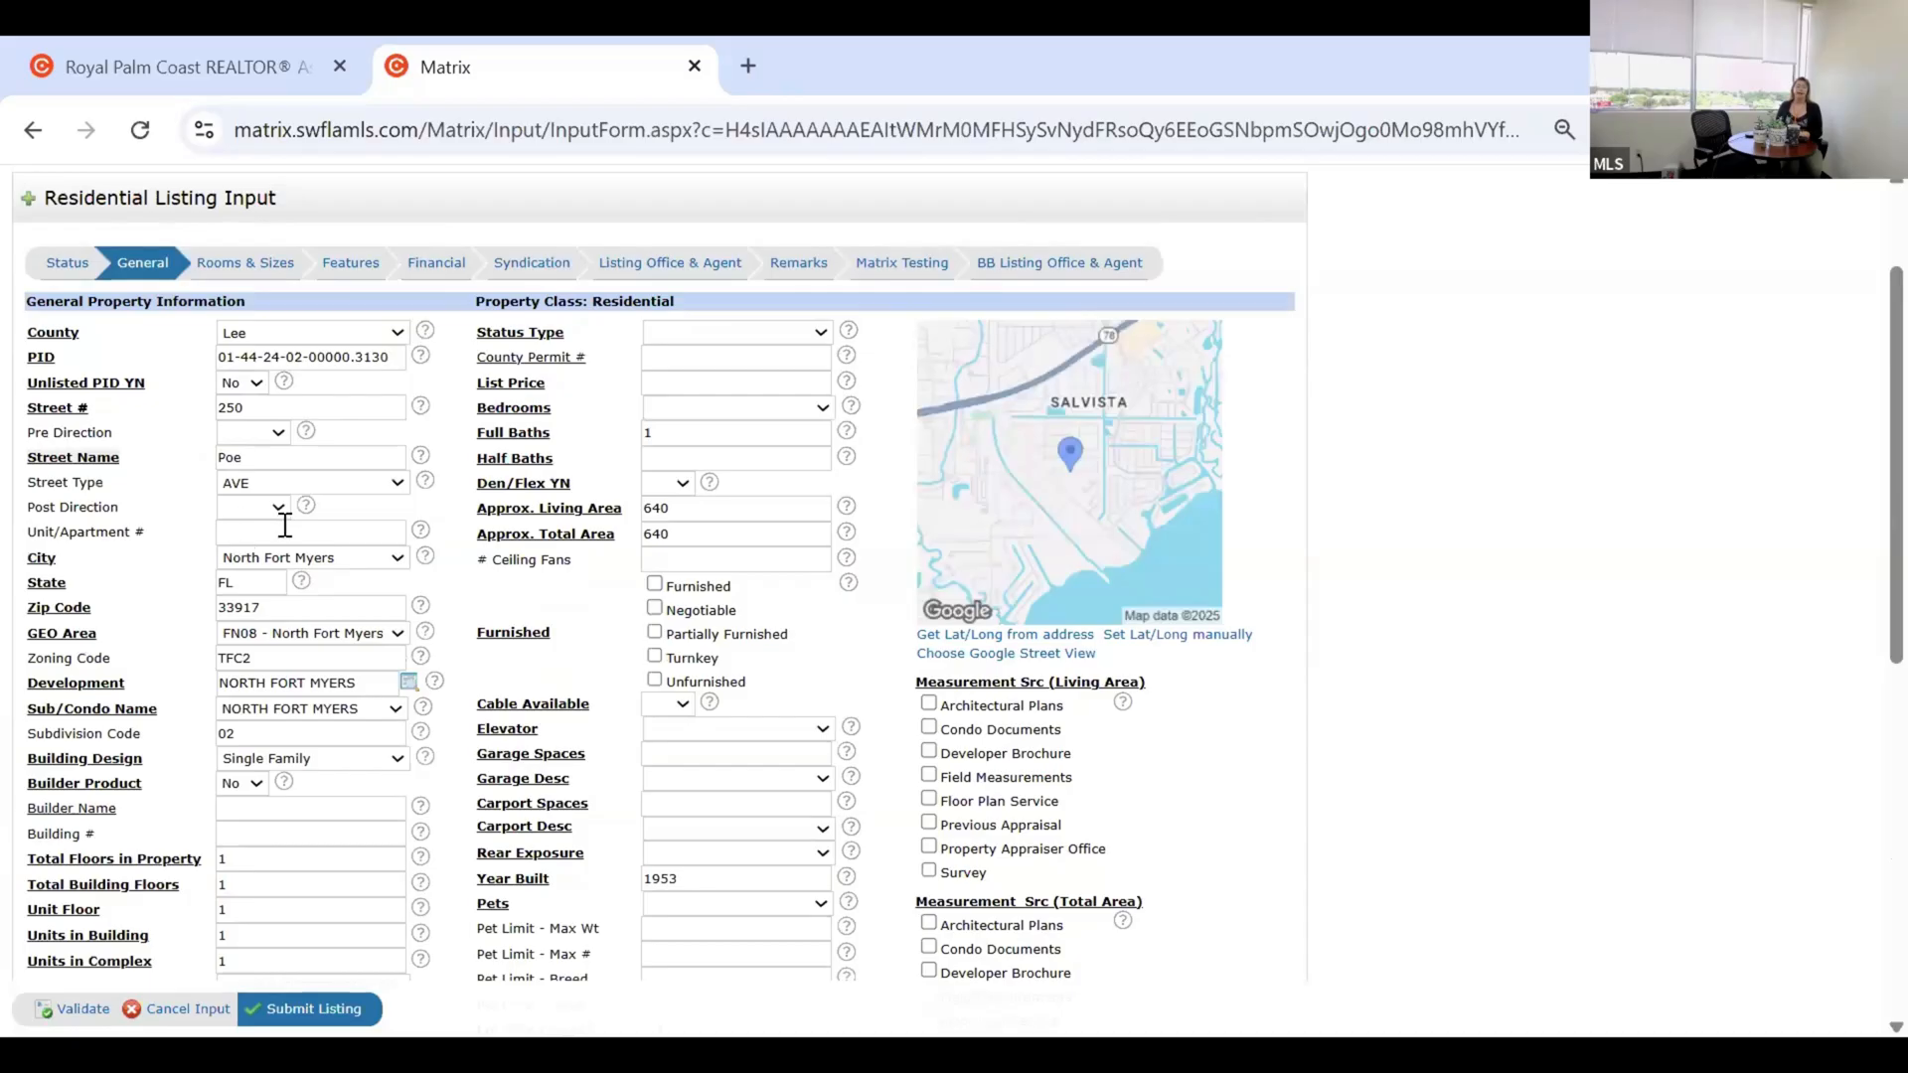
scroll(365, 520, "up", 2)
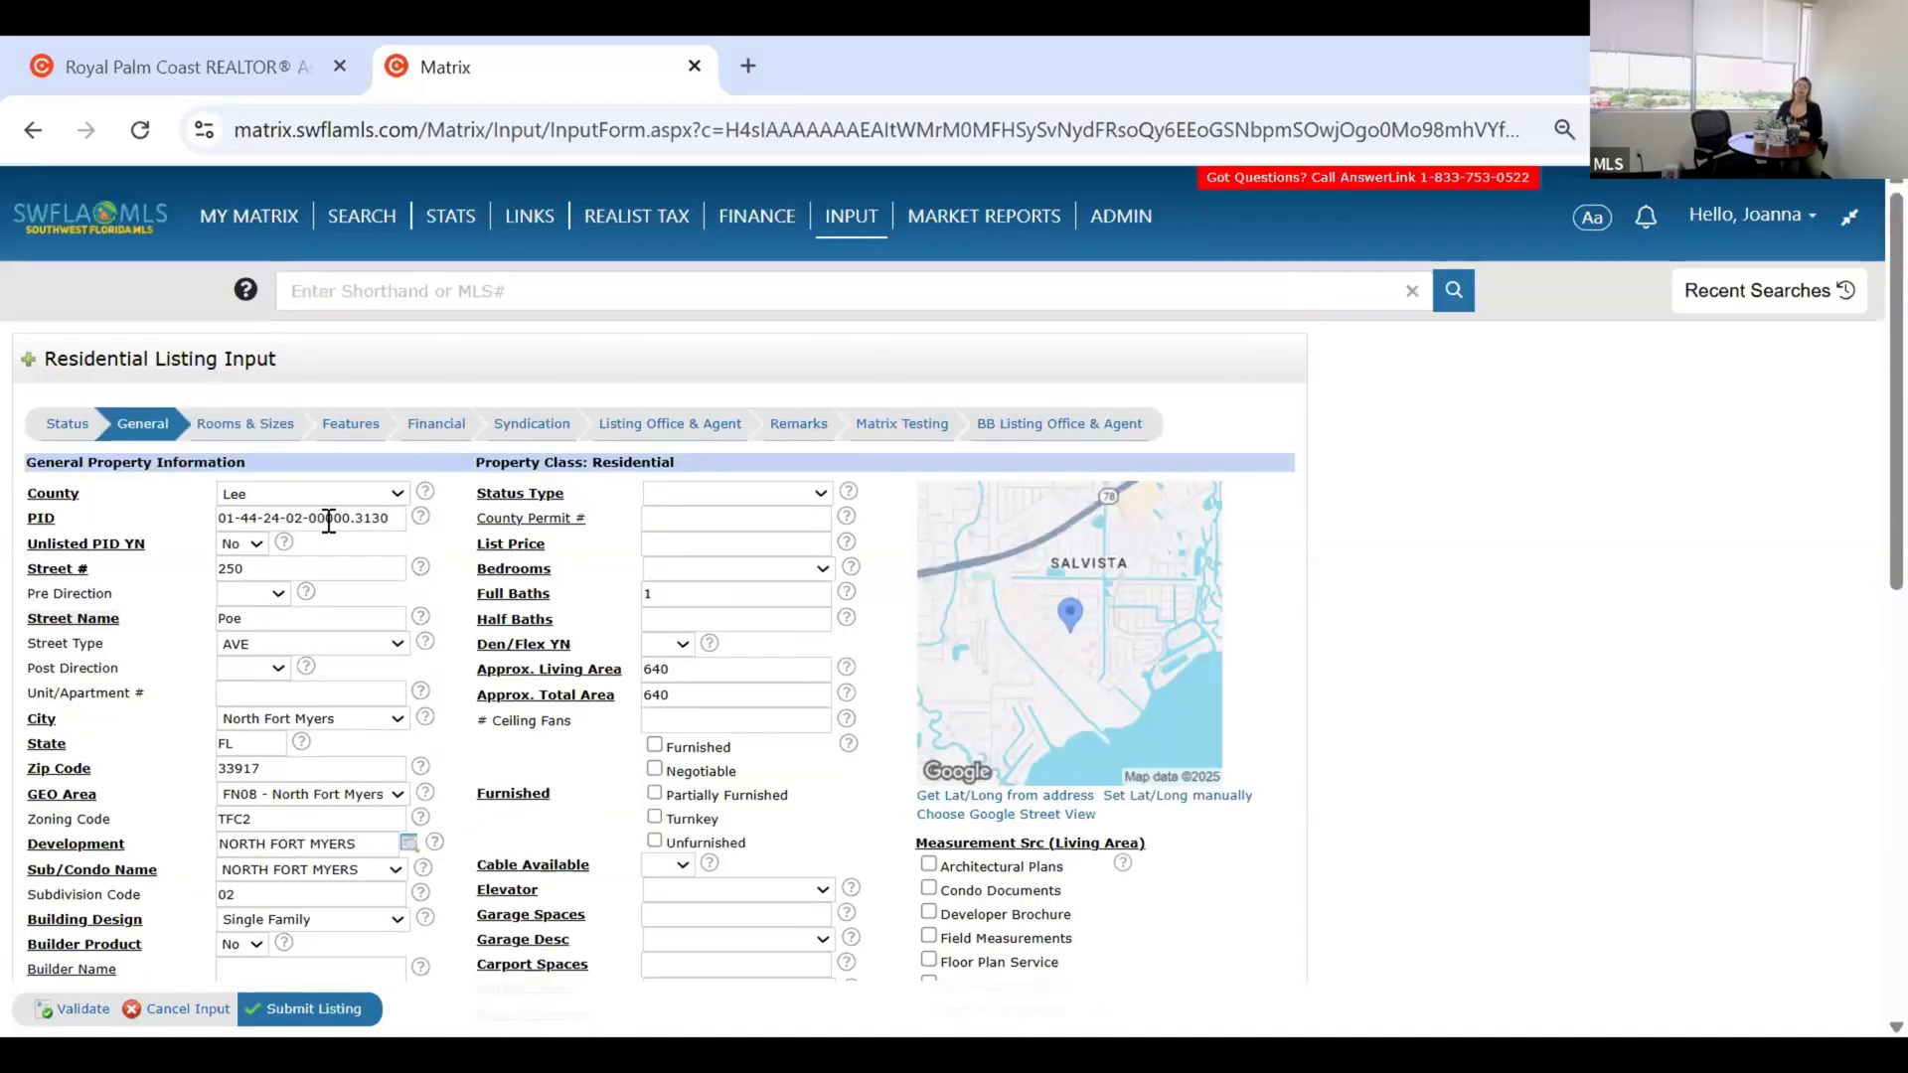
scroll(331, 527, "down", 2)
scroll(132, 660, "down", 5)
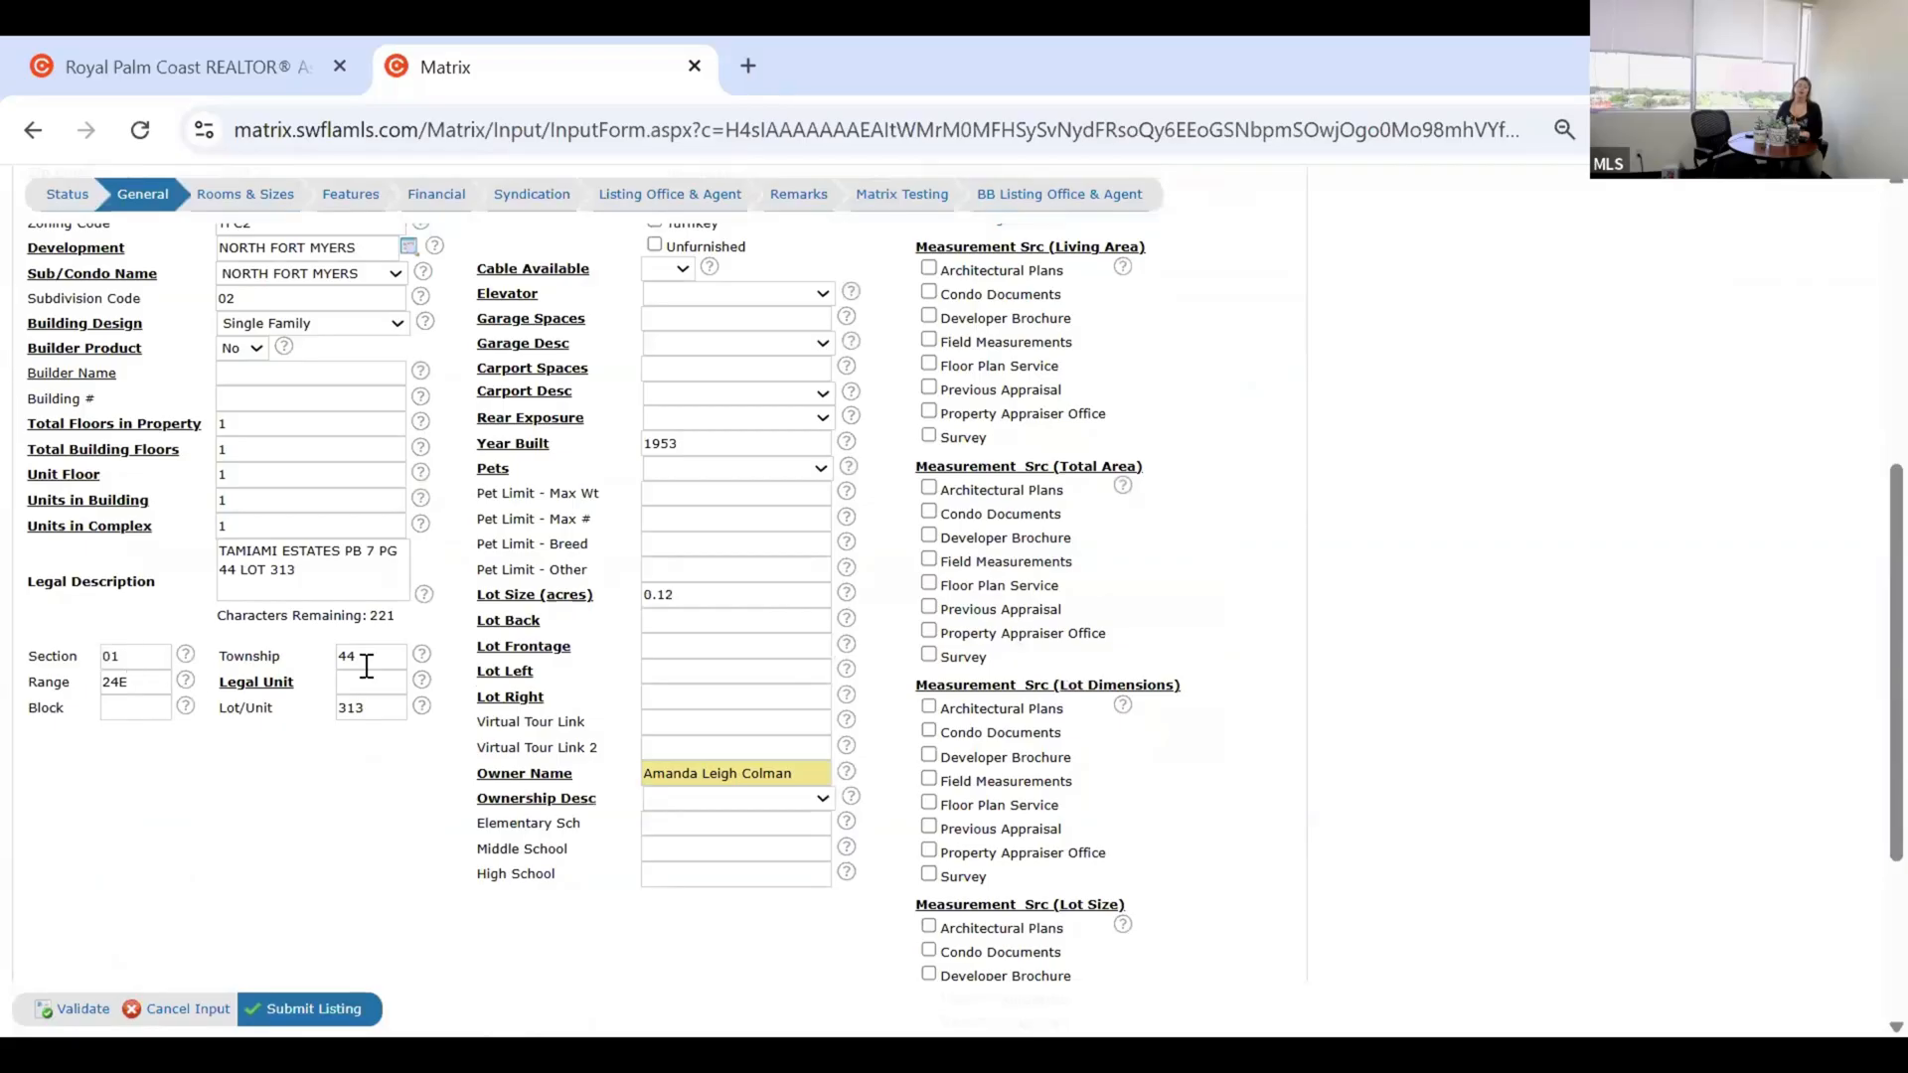
scroll(220, 524, "up", 6)
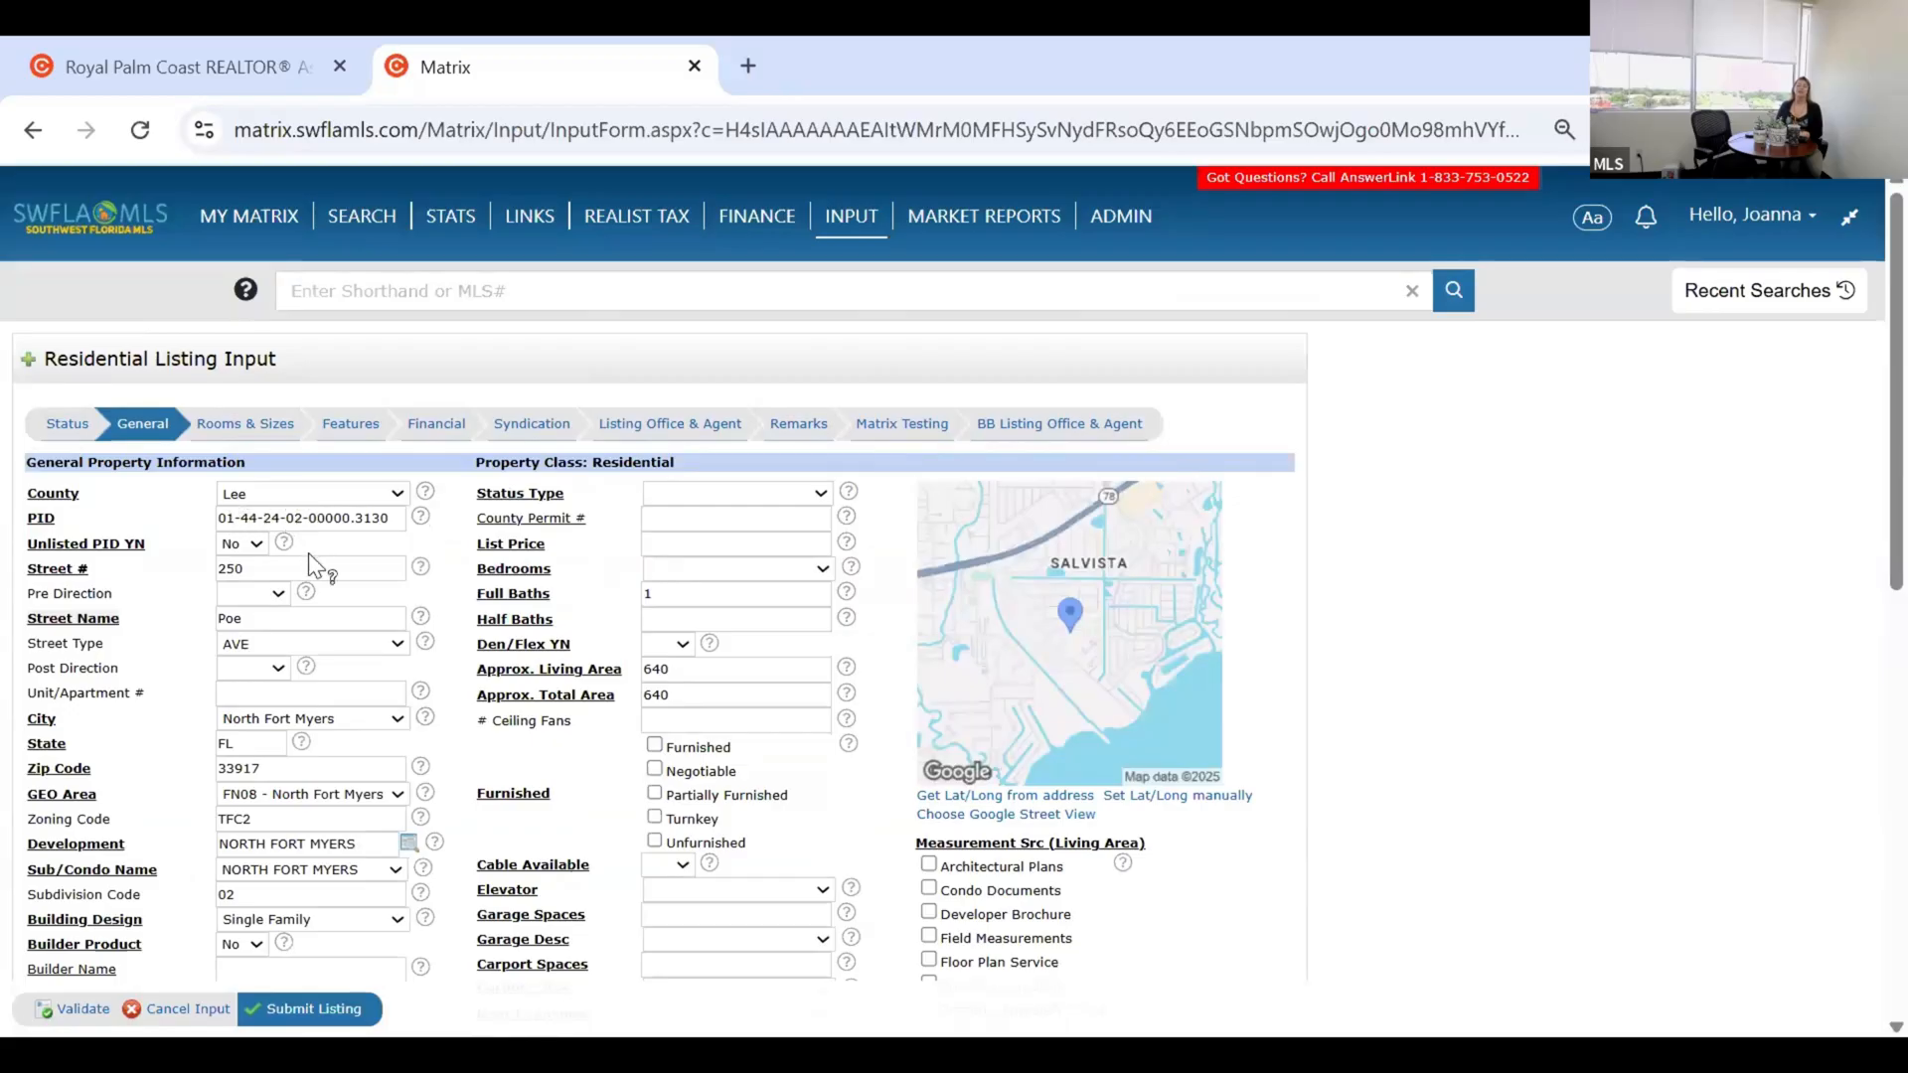
scroll(225, 547, "down", 10)
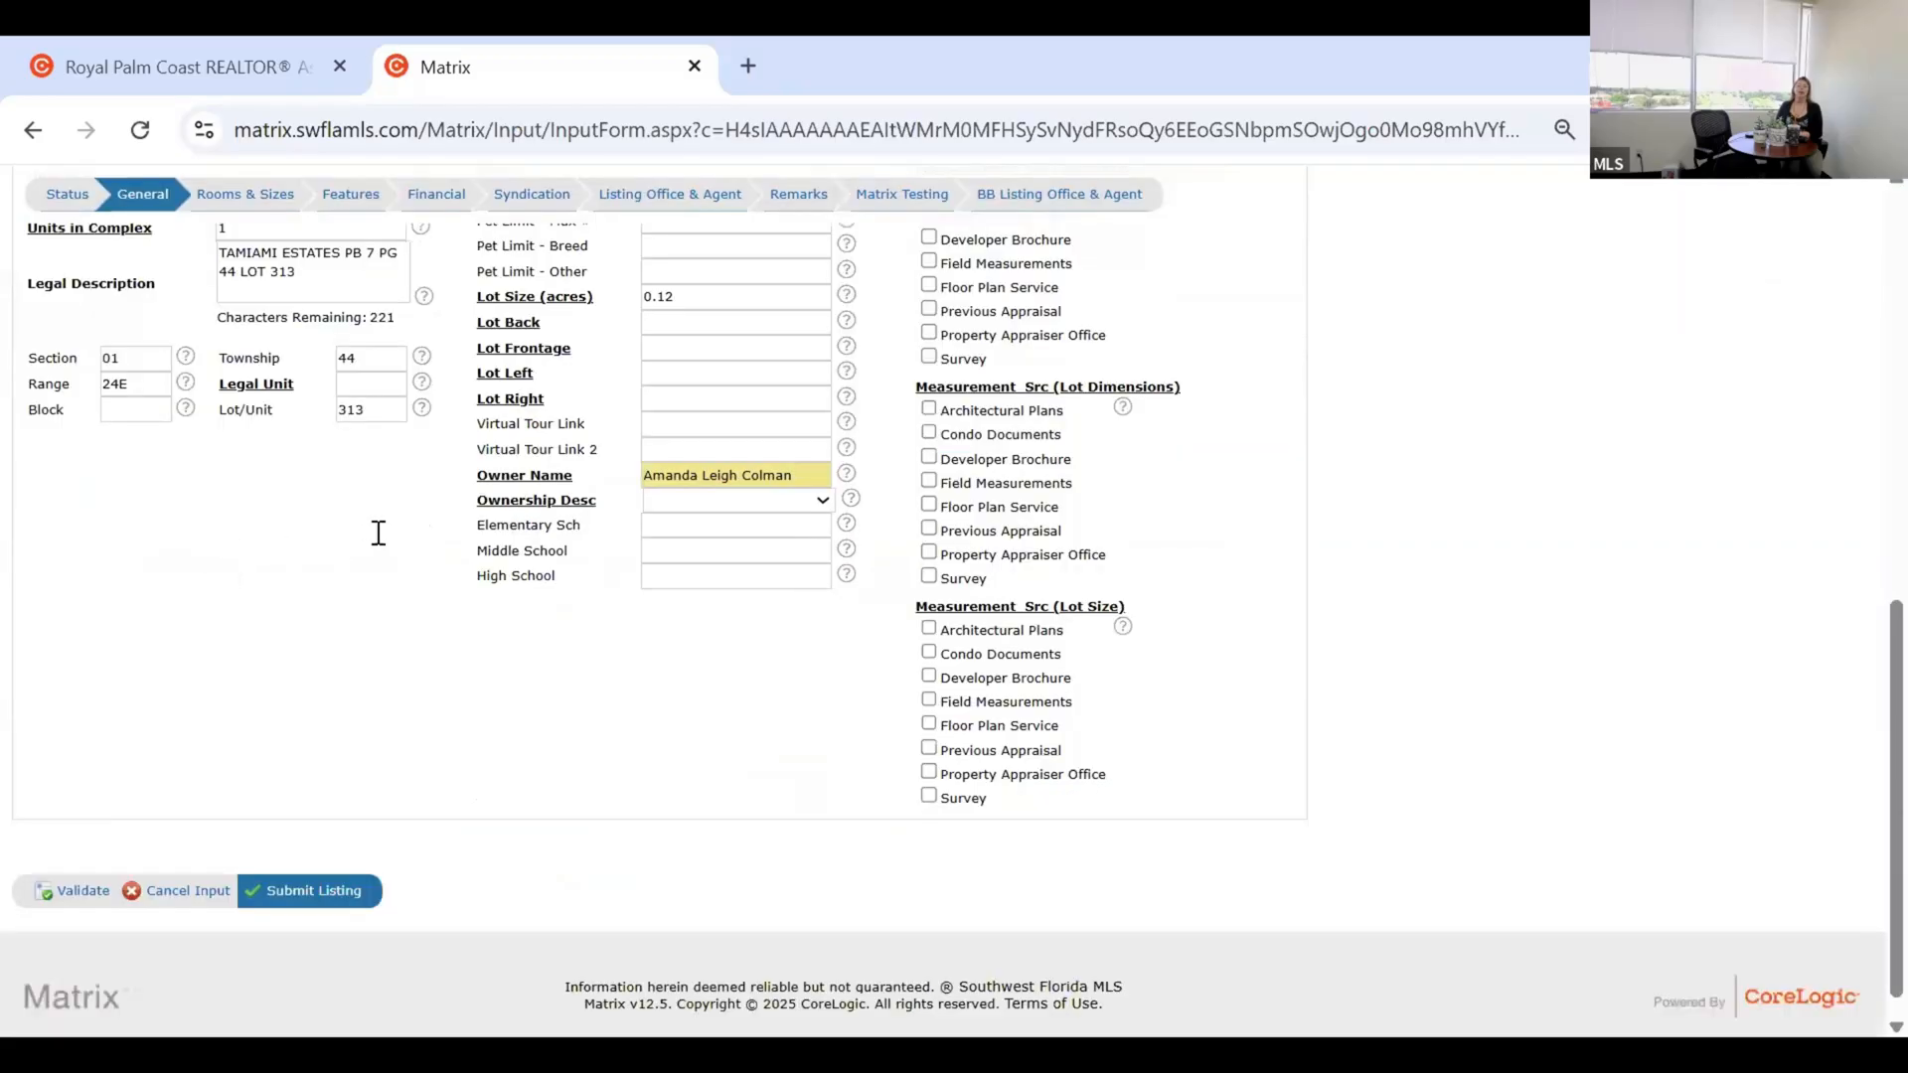
scroll(378, 533, "up", 2)
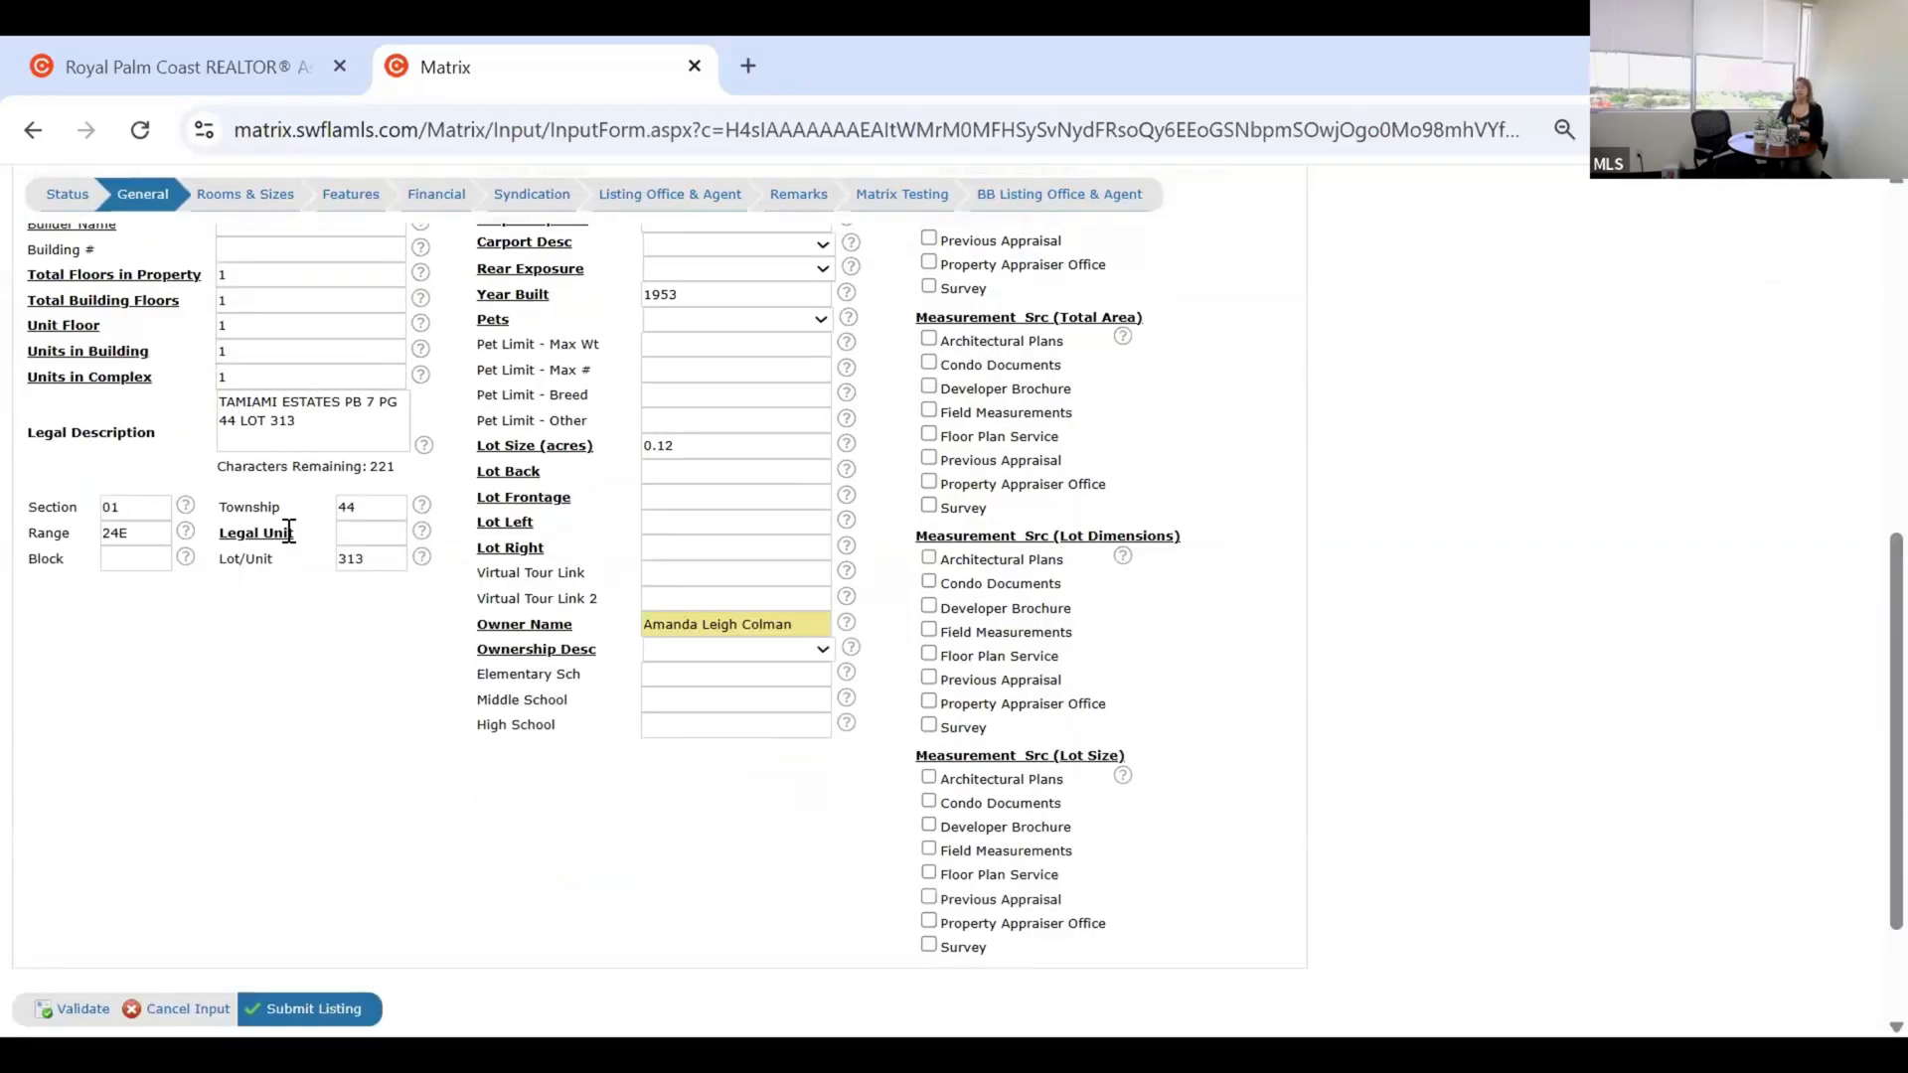
Enter 02 as the Legal Unit and open a new blank browser tab.
left_click(371, 532)
type("02")
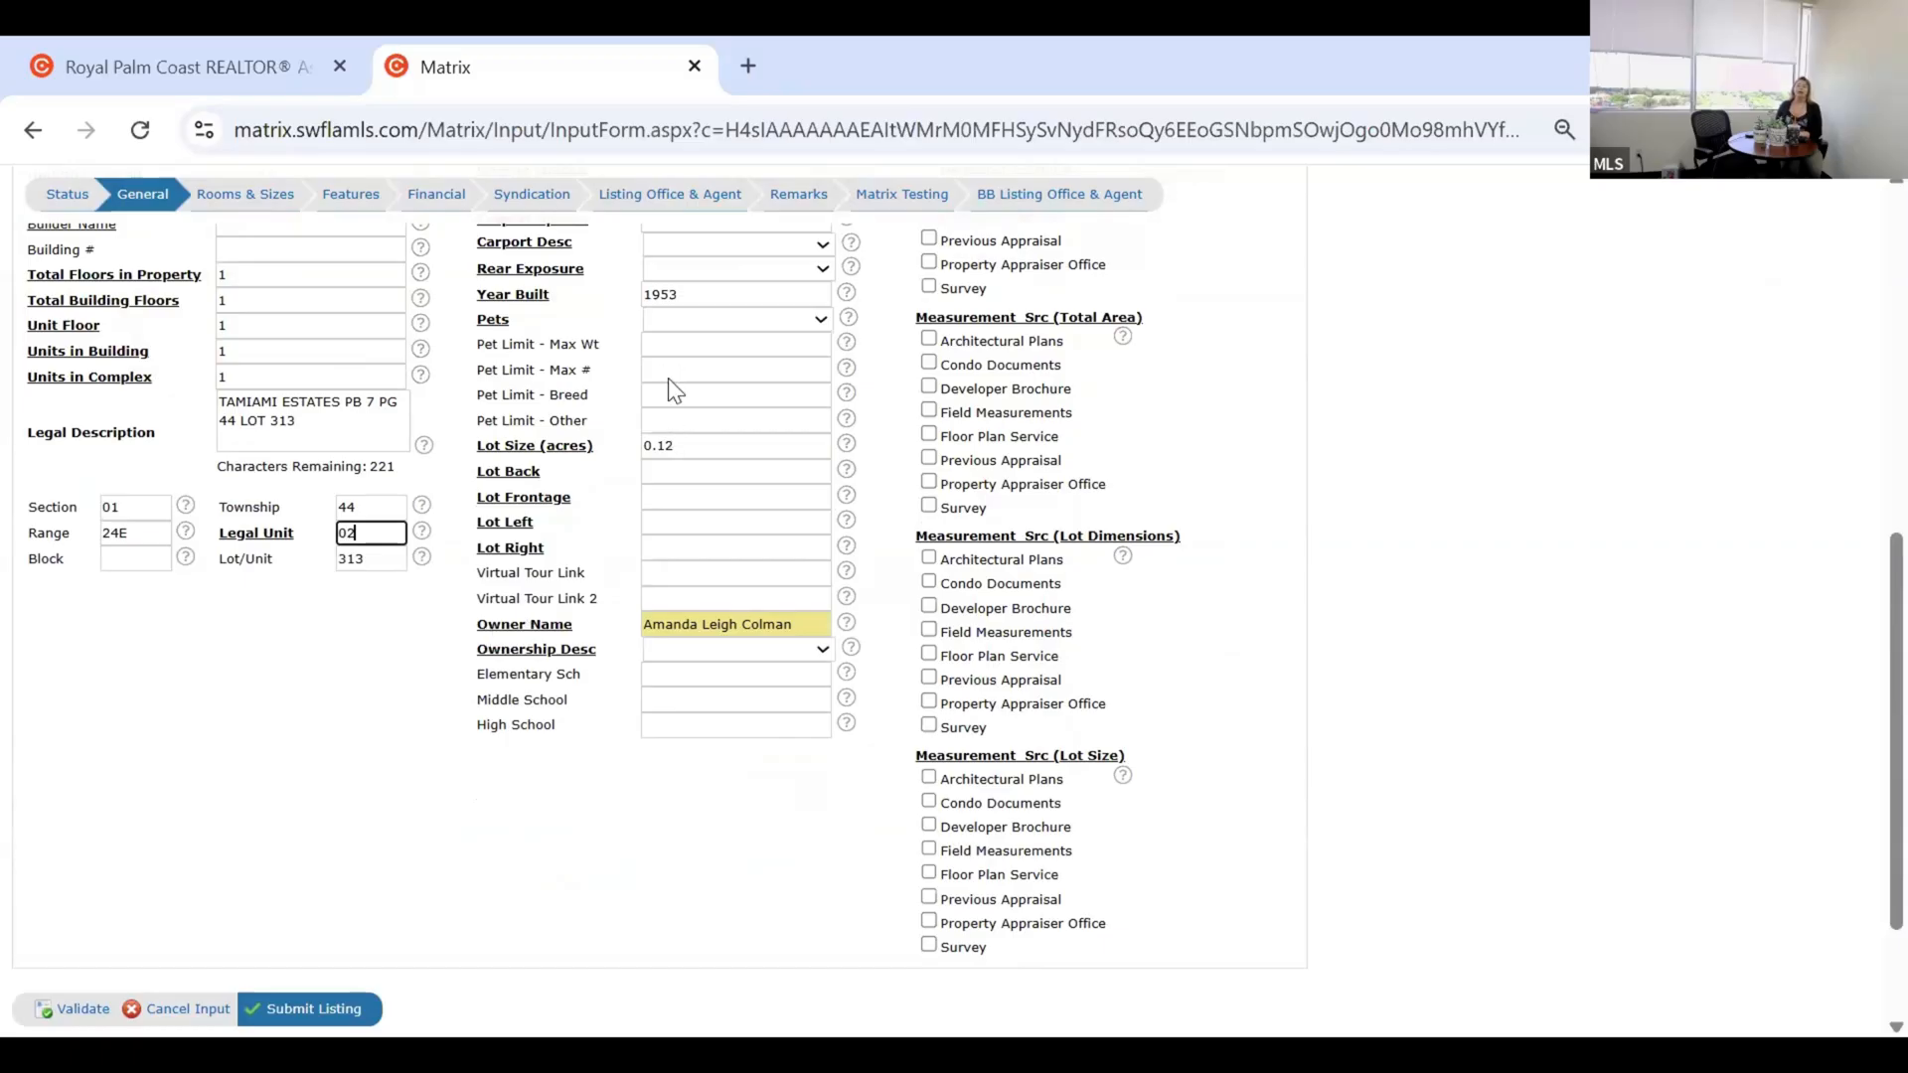
left_click(747, 55)
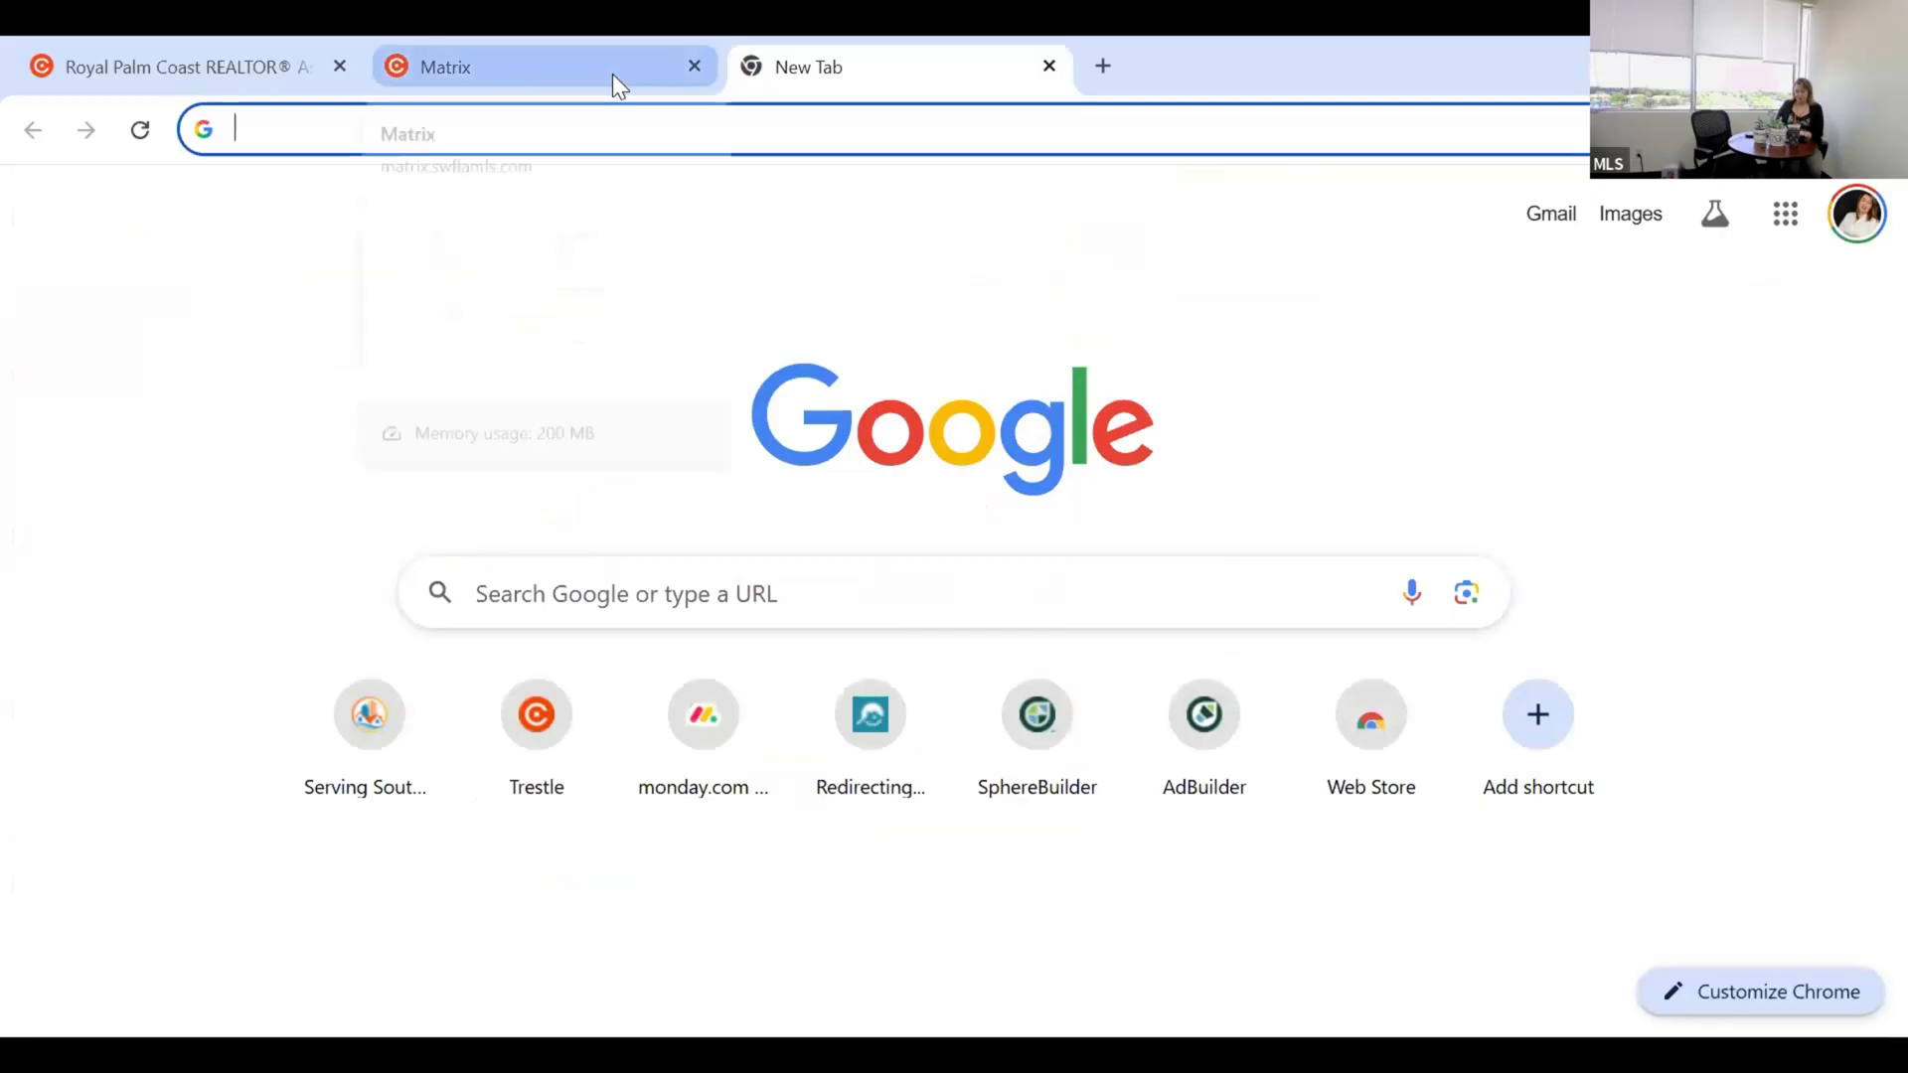
Go to leepa.org, the Lee County Property Appraiser site, in the new tab.
type("leepa.")
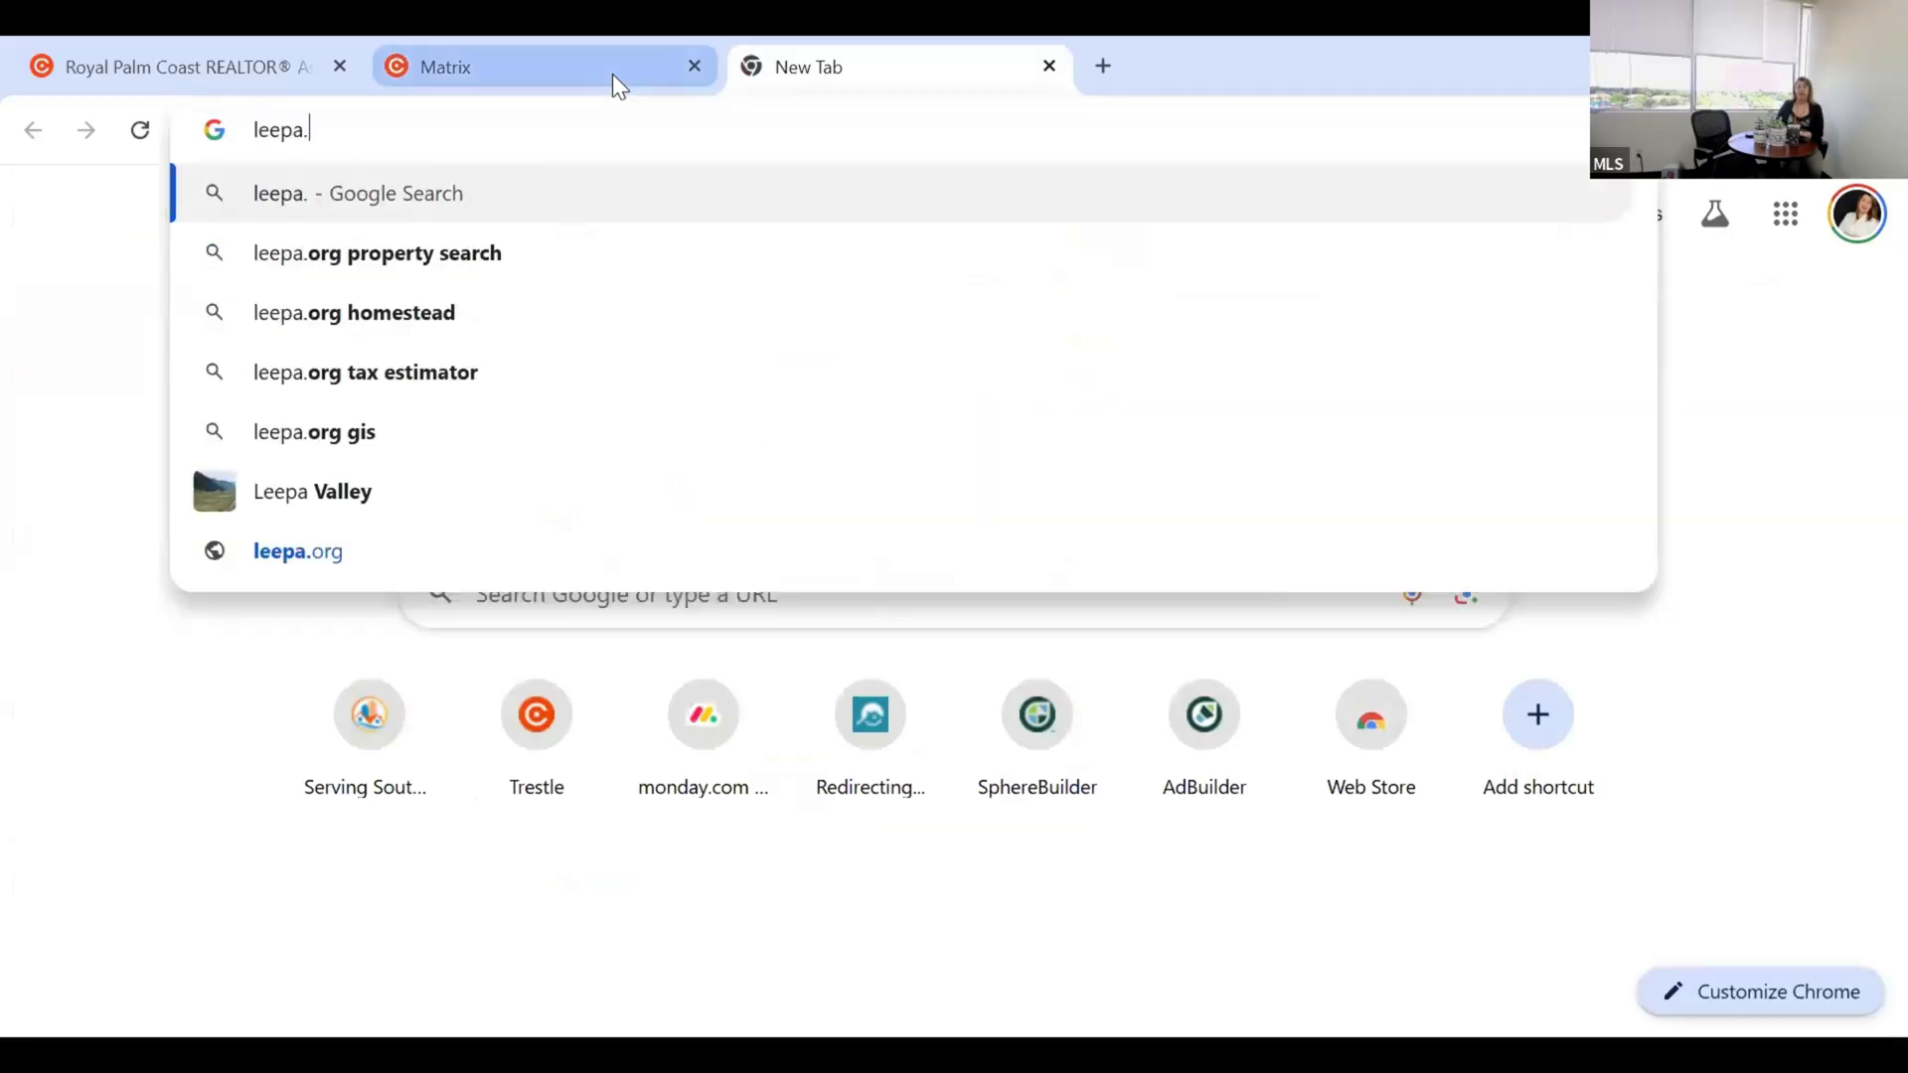
type("org")
key("Return")
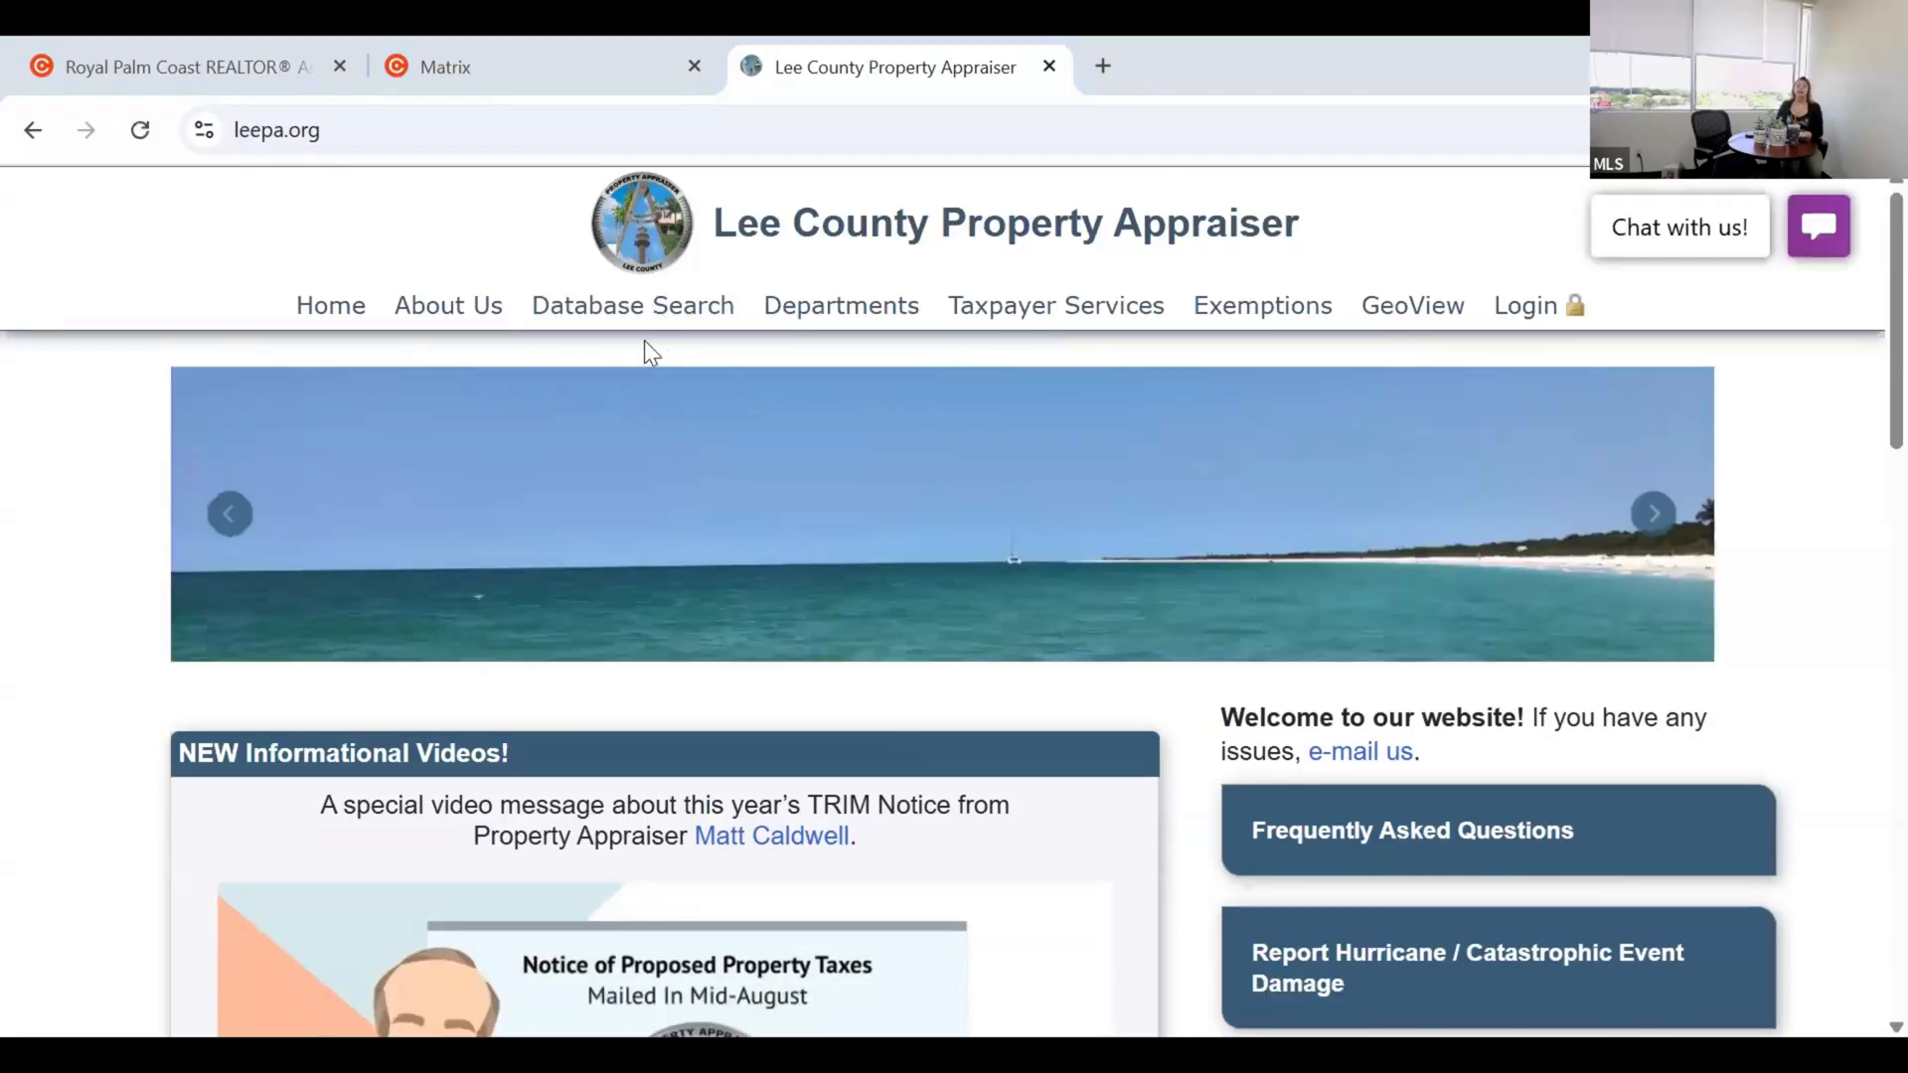
mouse_move(646, 349)
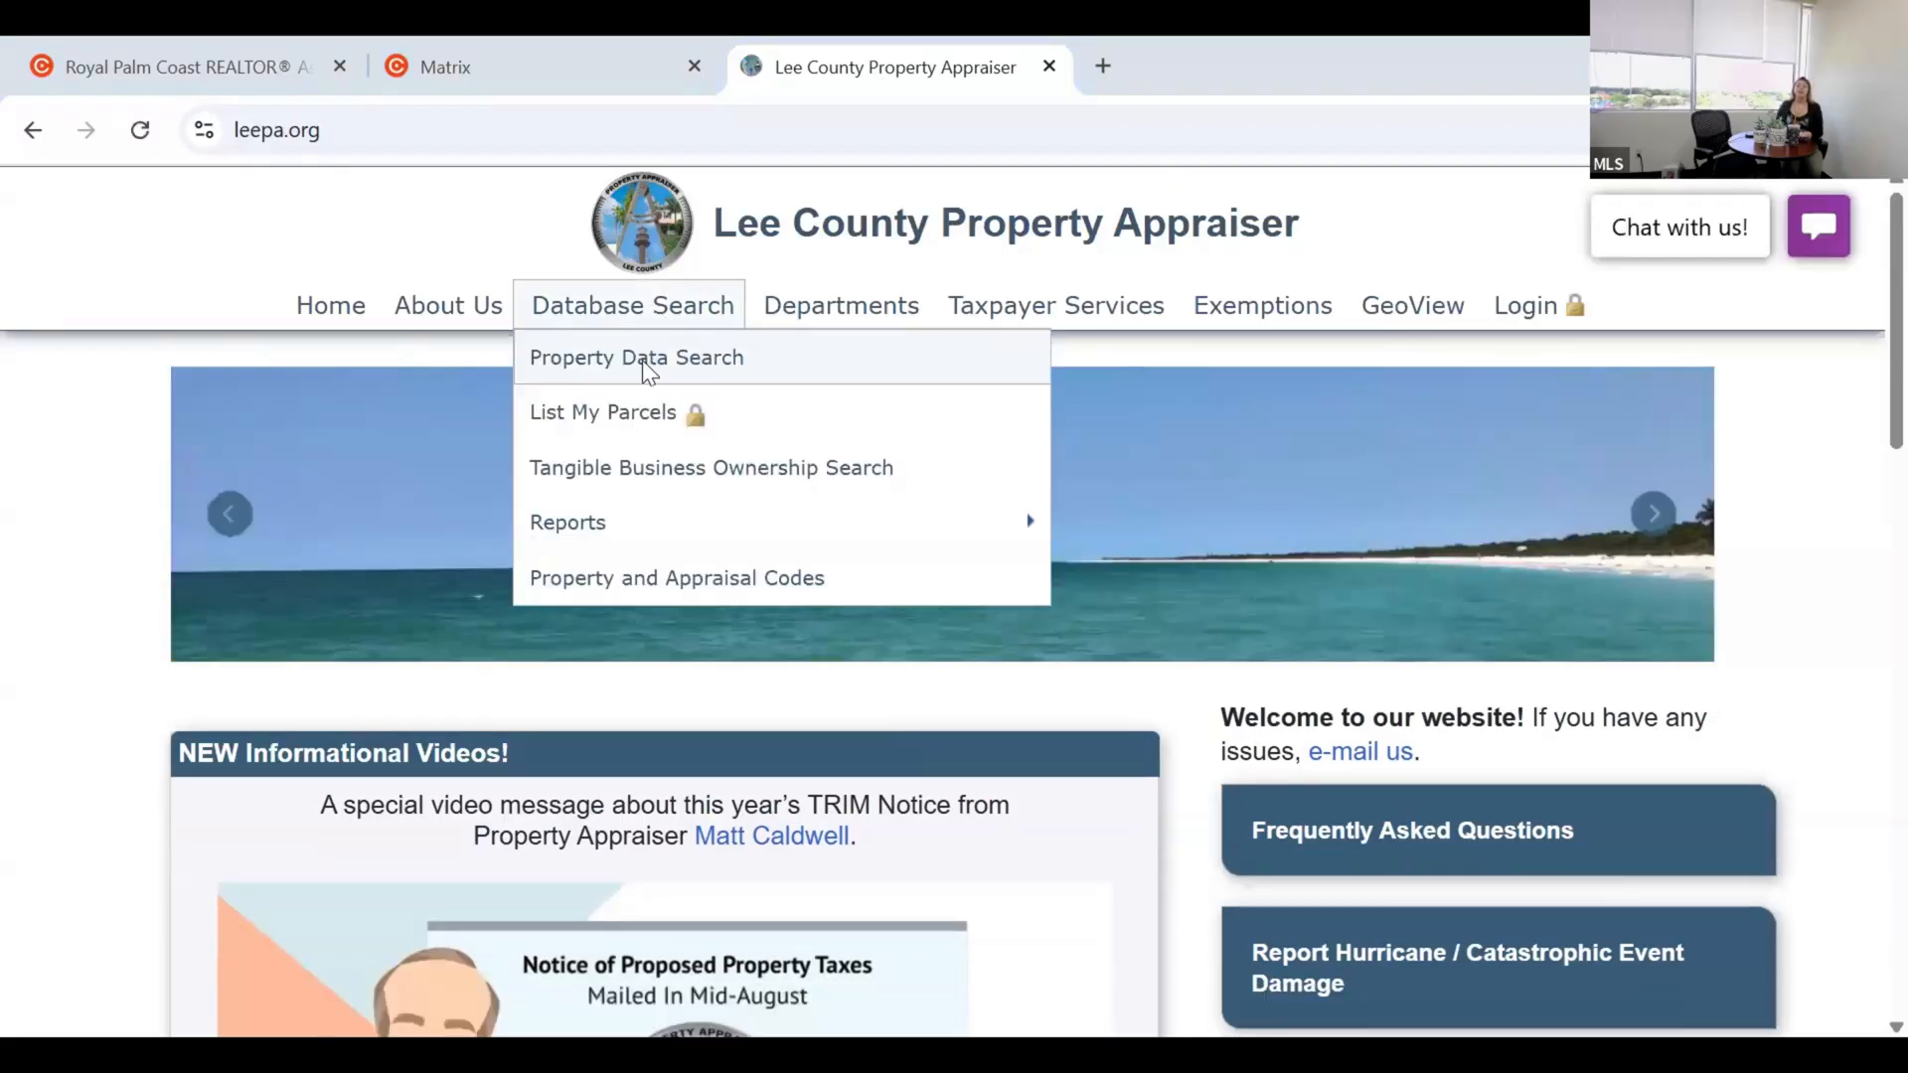
Open the Property Data Search form and enter the owner's last name.
left_click(641, 359)
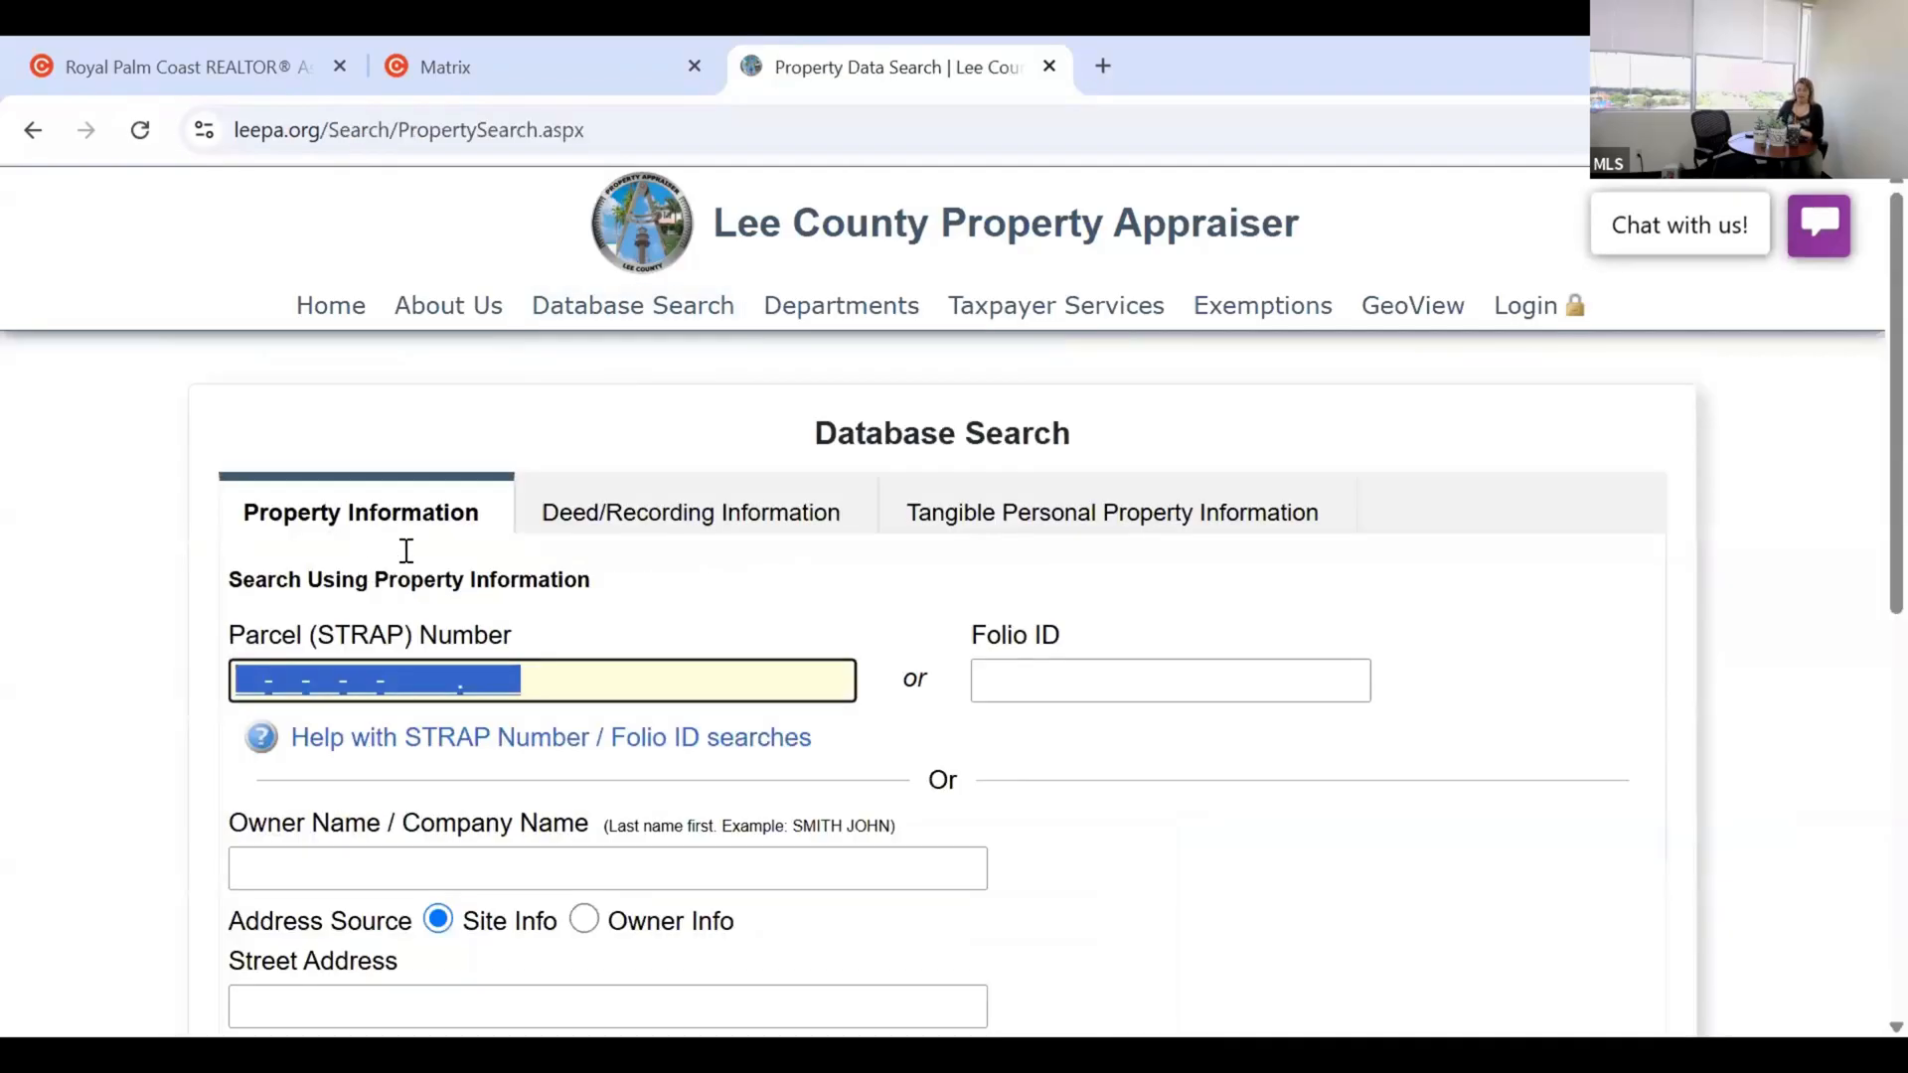
scroll(407, 551, "down", 3)
left_click(404, 549)
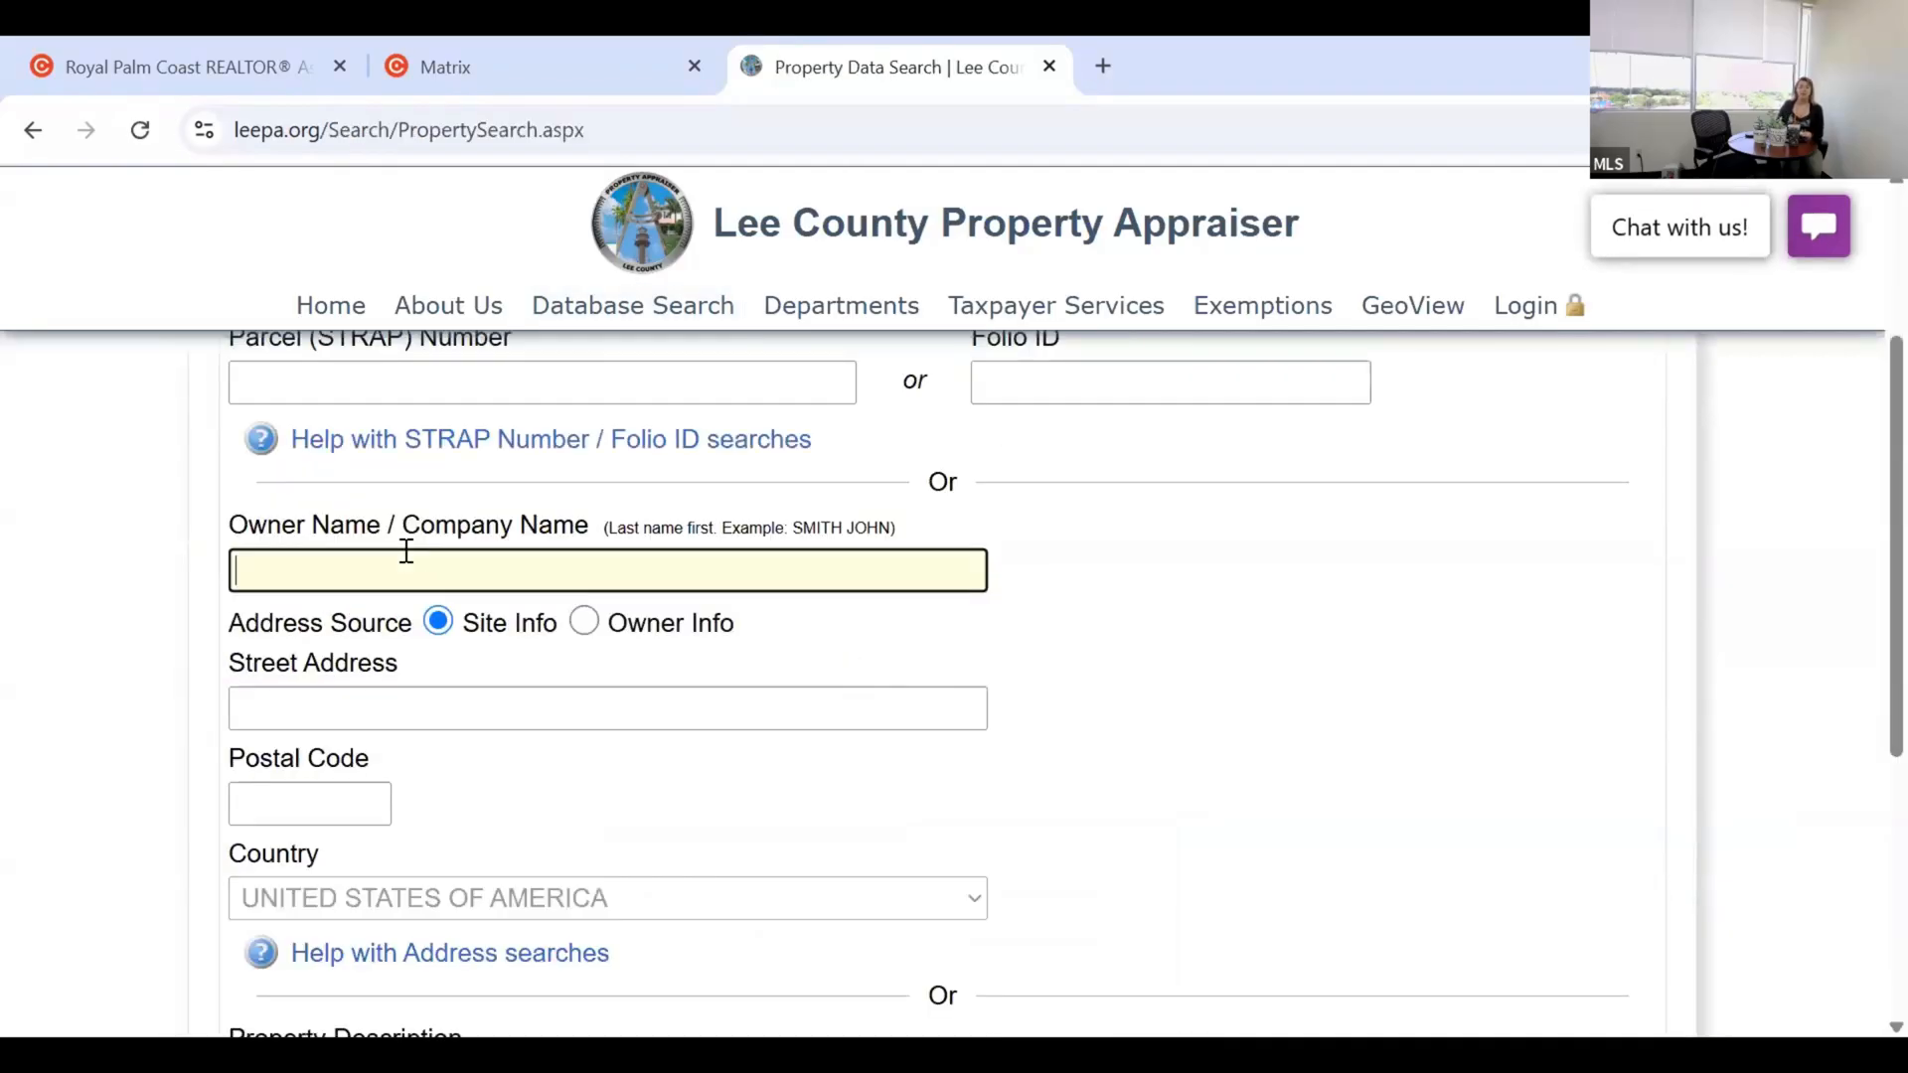
type("colman")
Enter the property's street address and run the search.
left_click(374, 718)
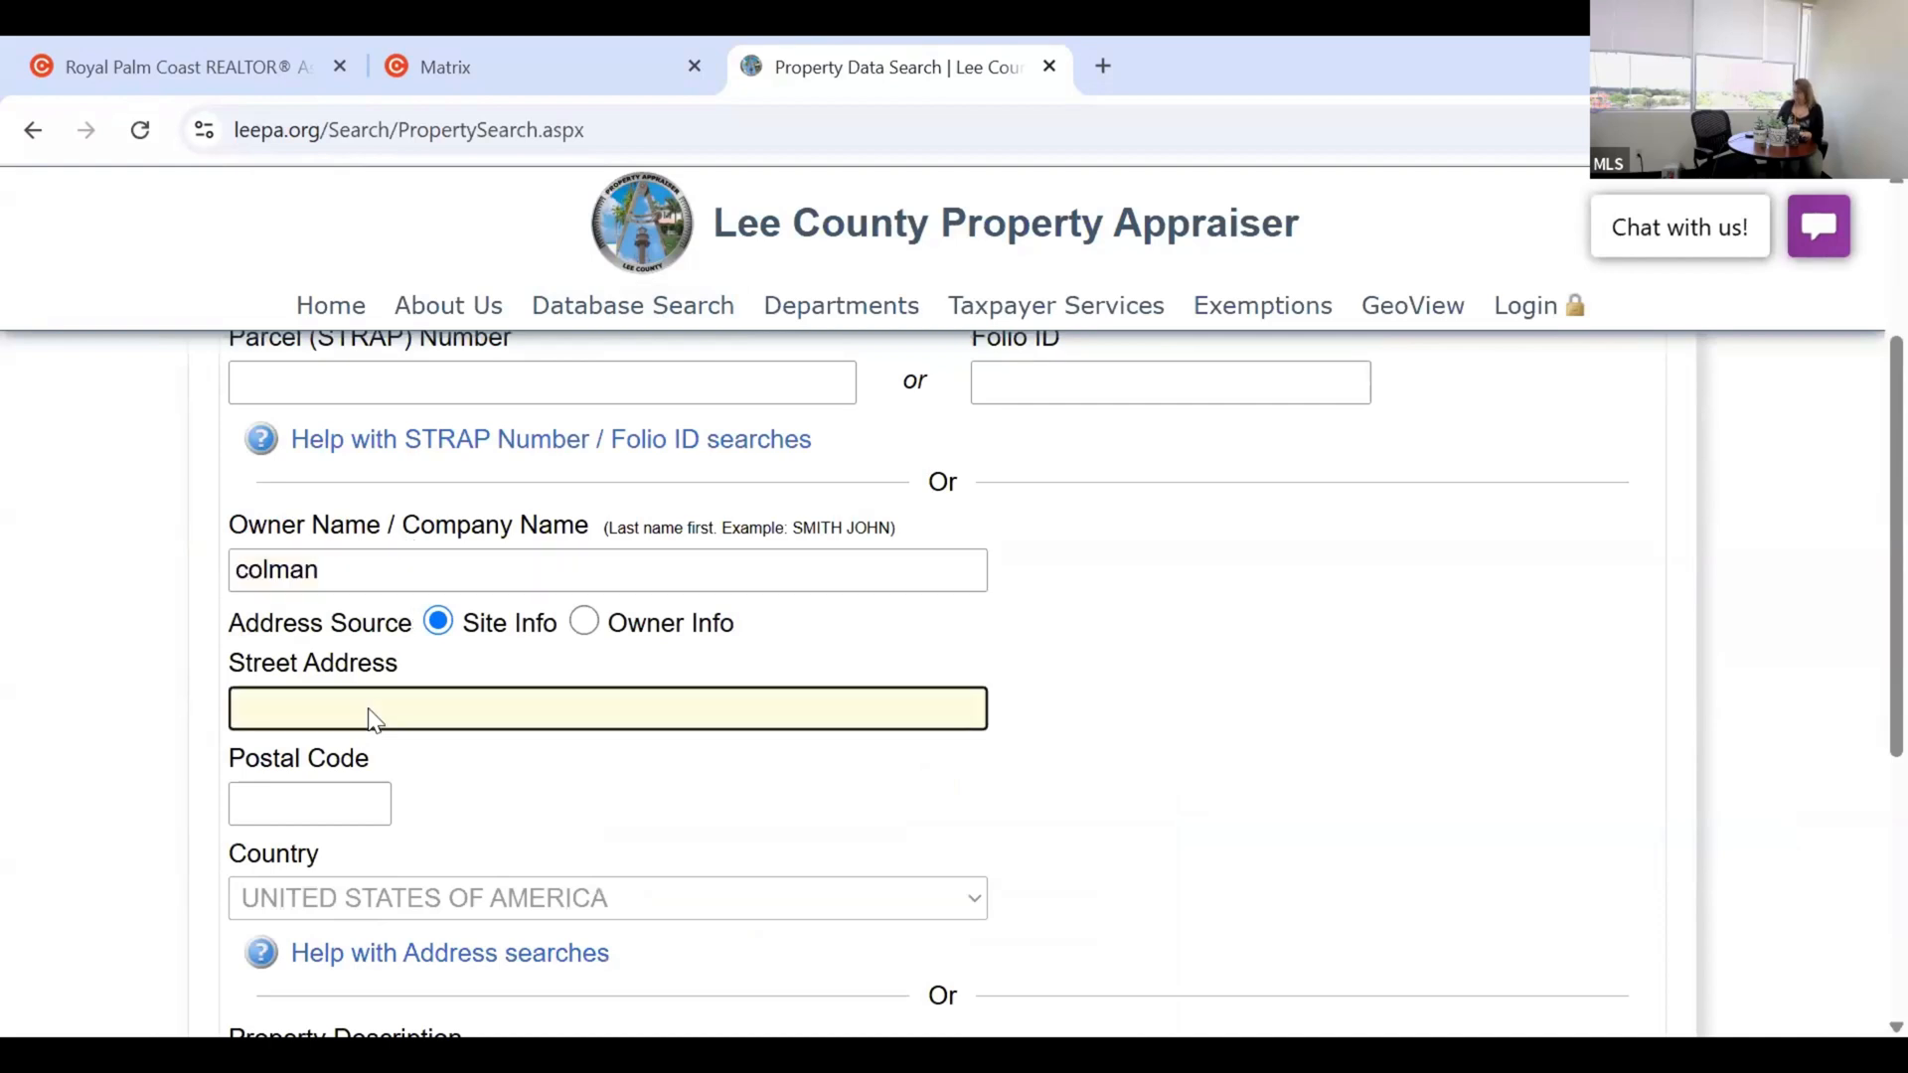
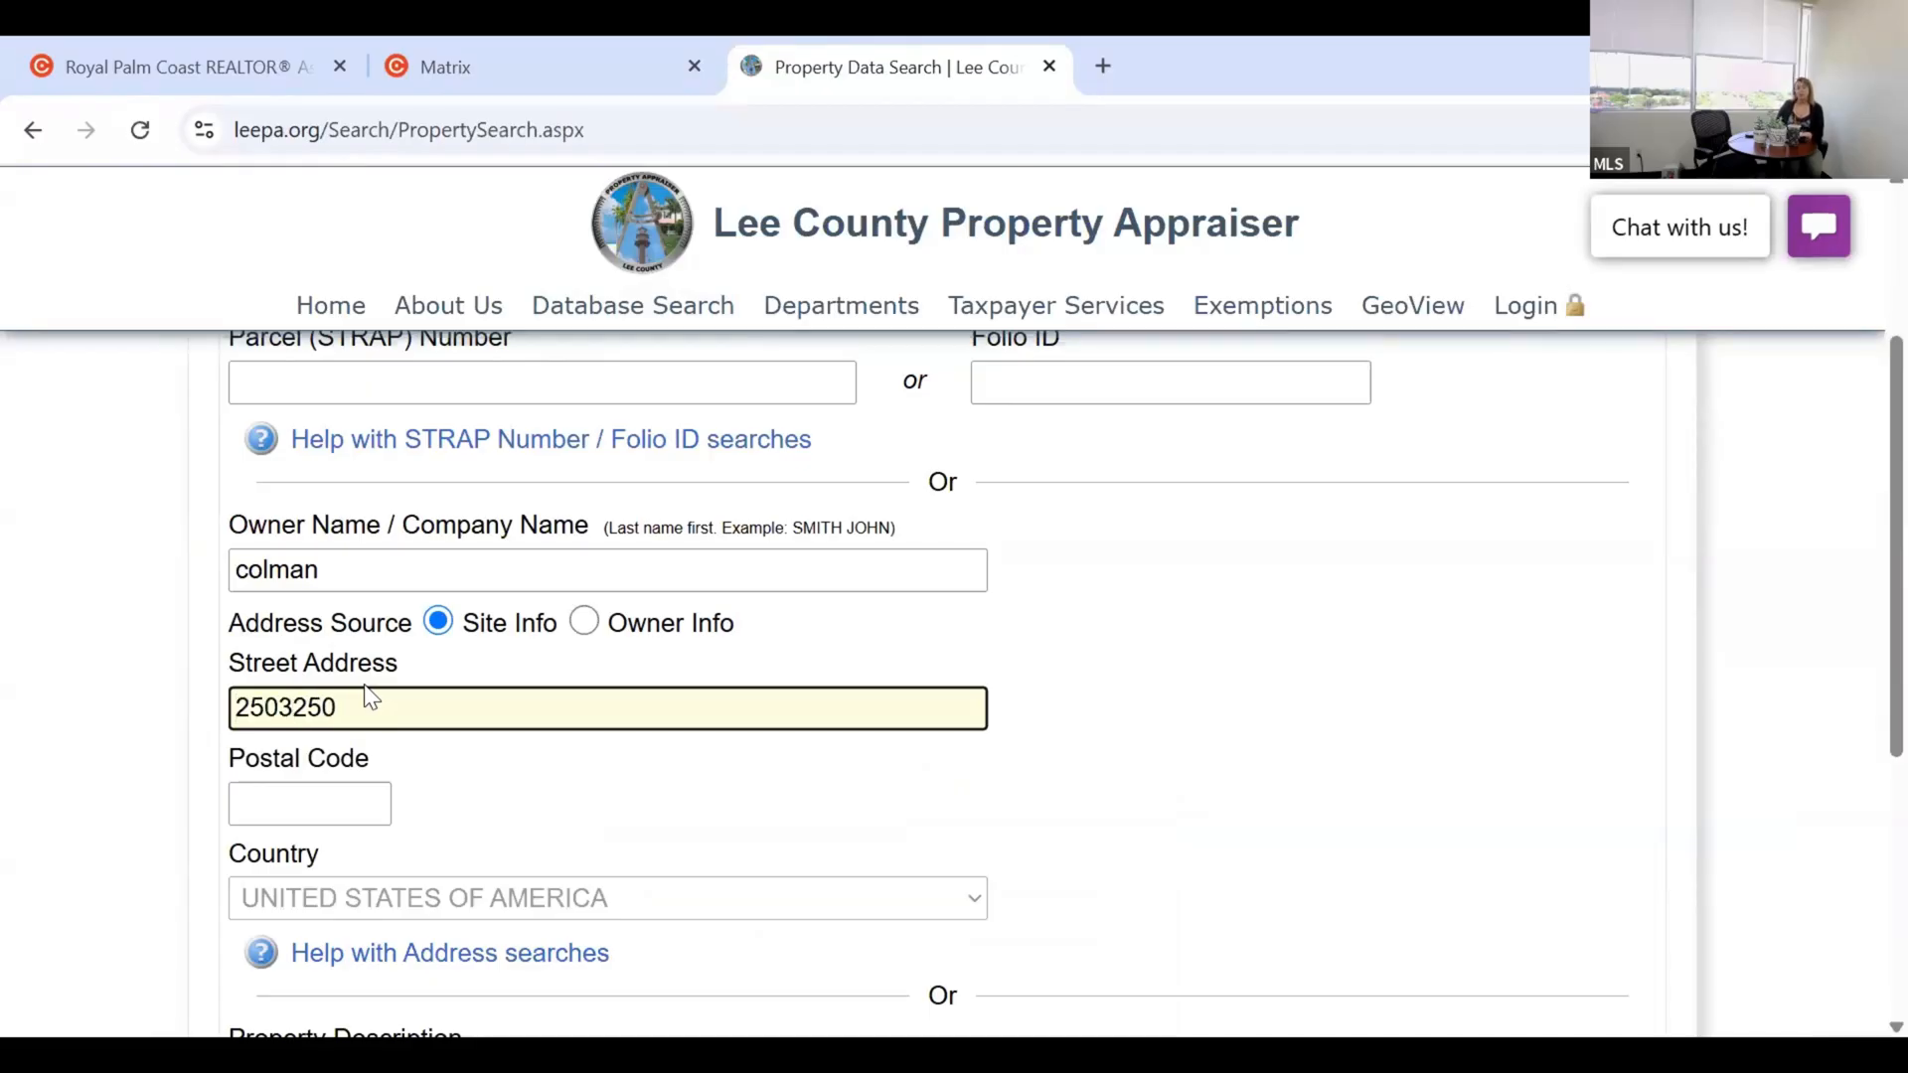
key("Return")
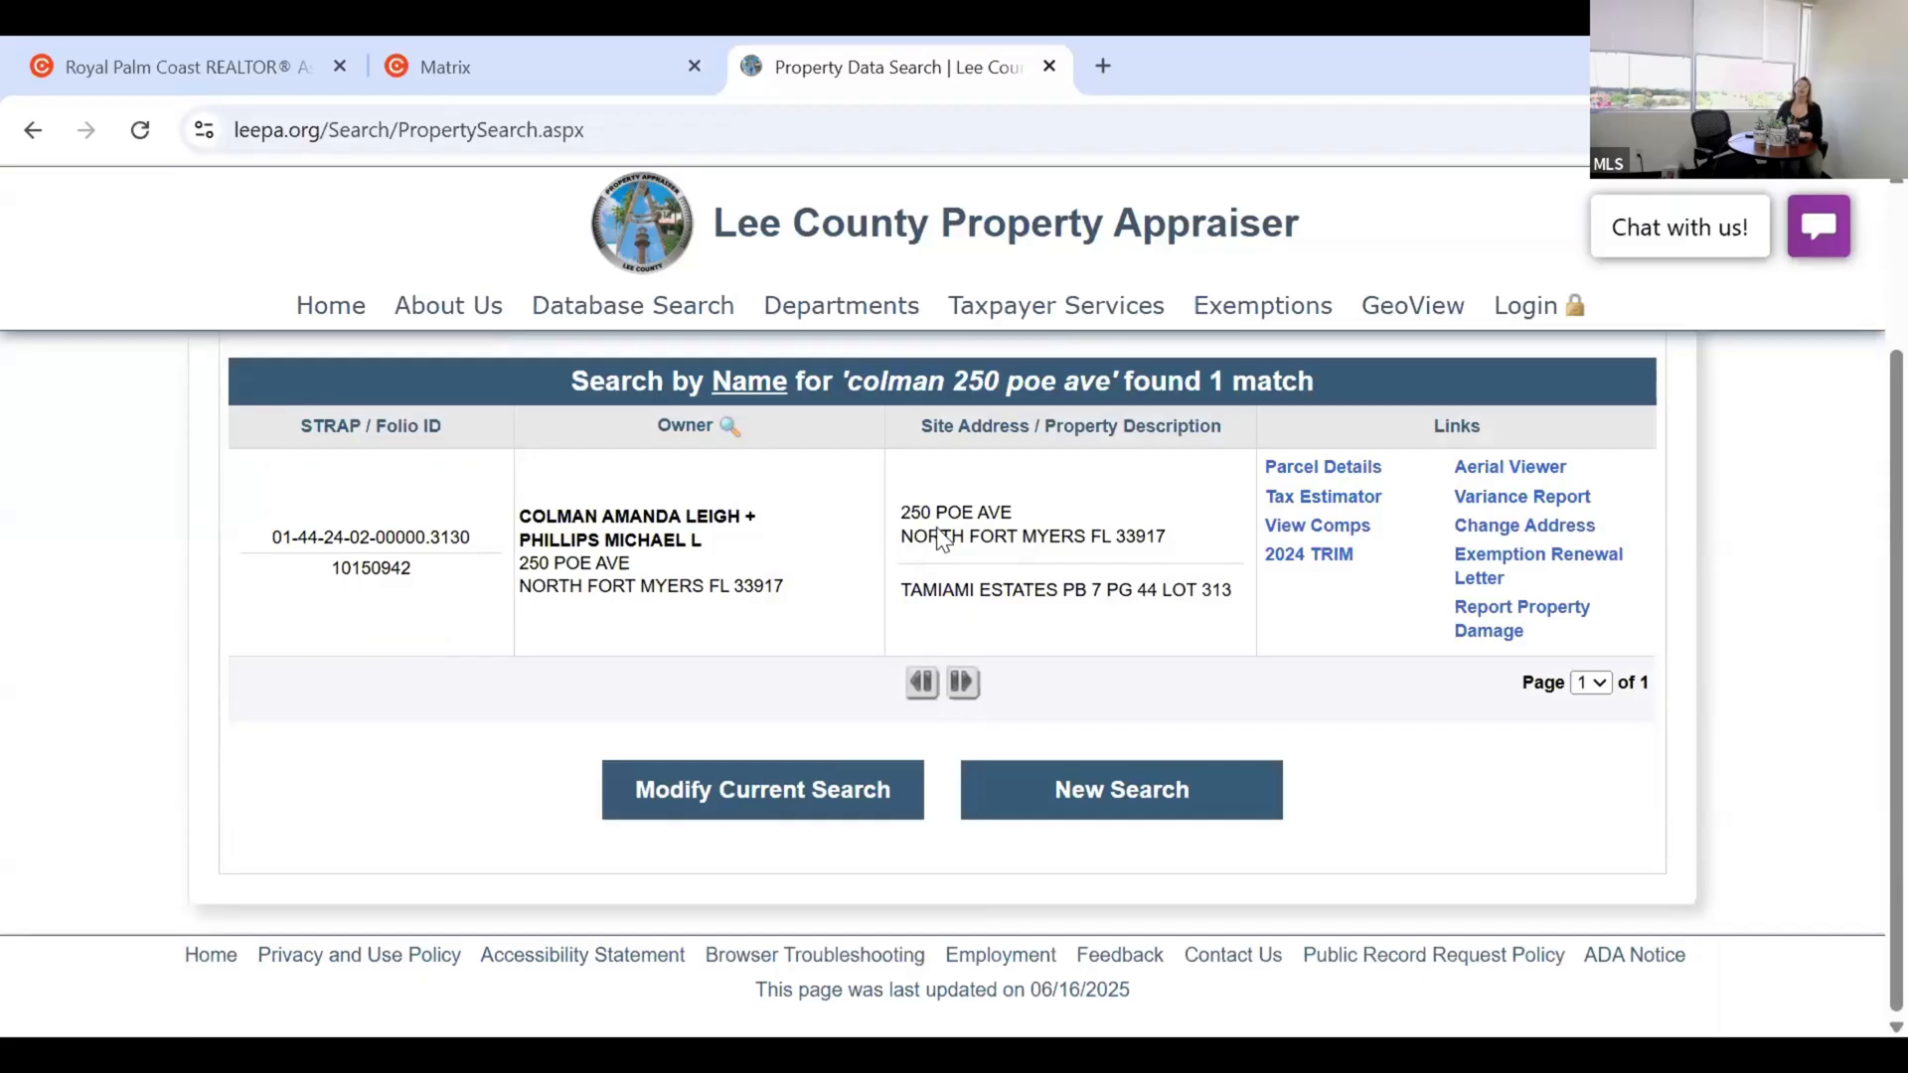
Open the matching parcel, review its 2 bed / 1.0 bath and 640 living area, then return to Matrix.
left_click(1316, 469)
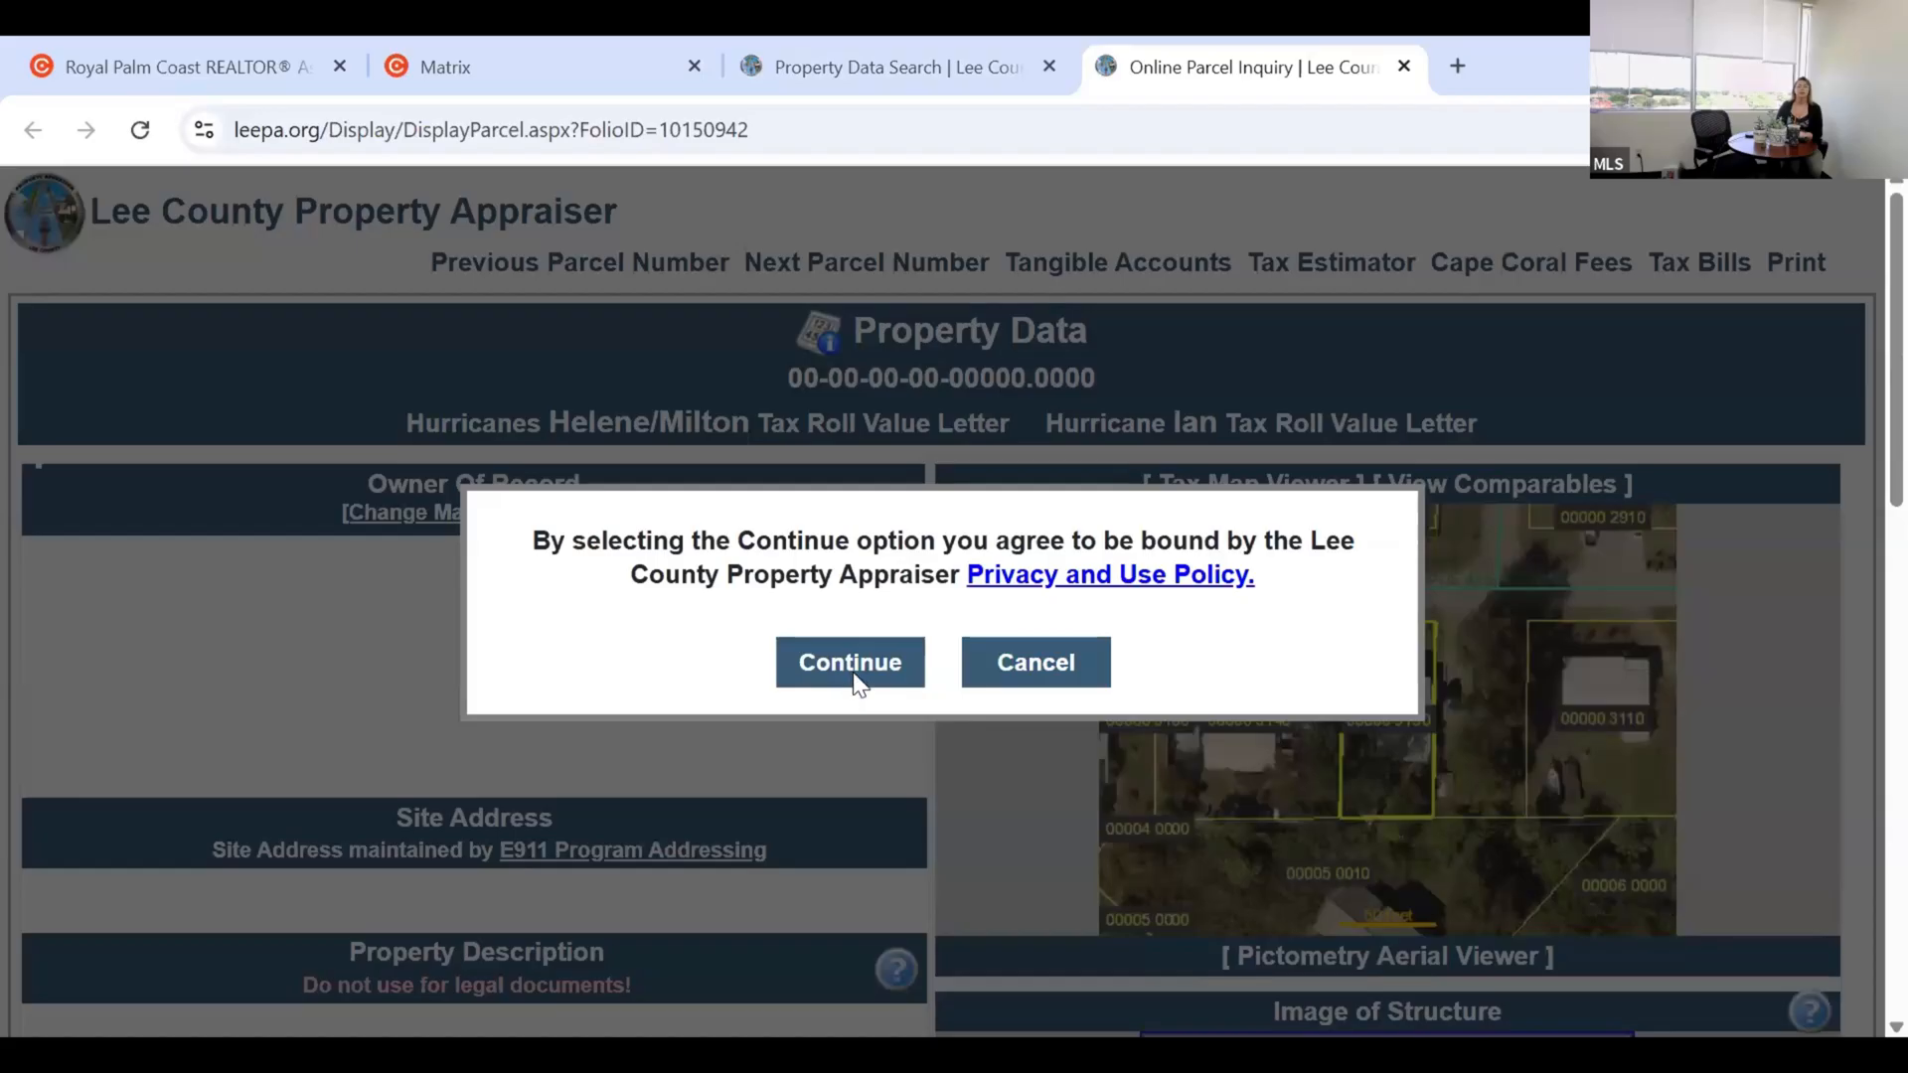
left_click(855, 684)
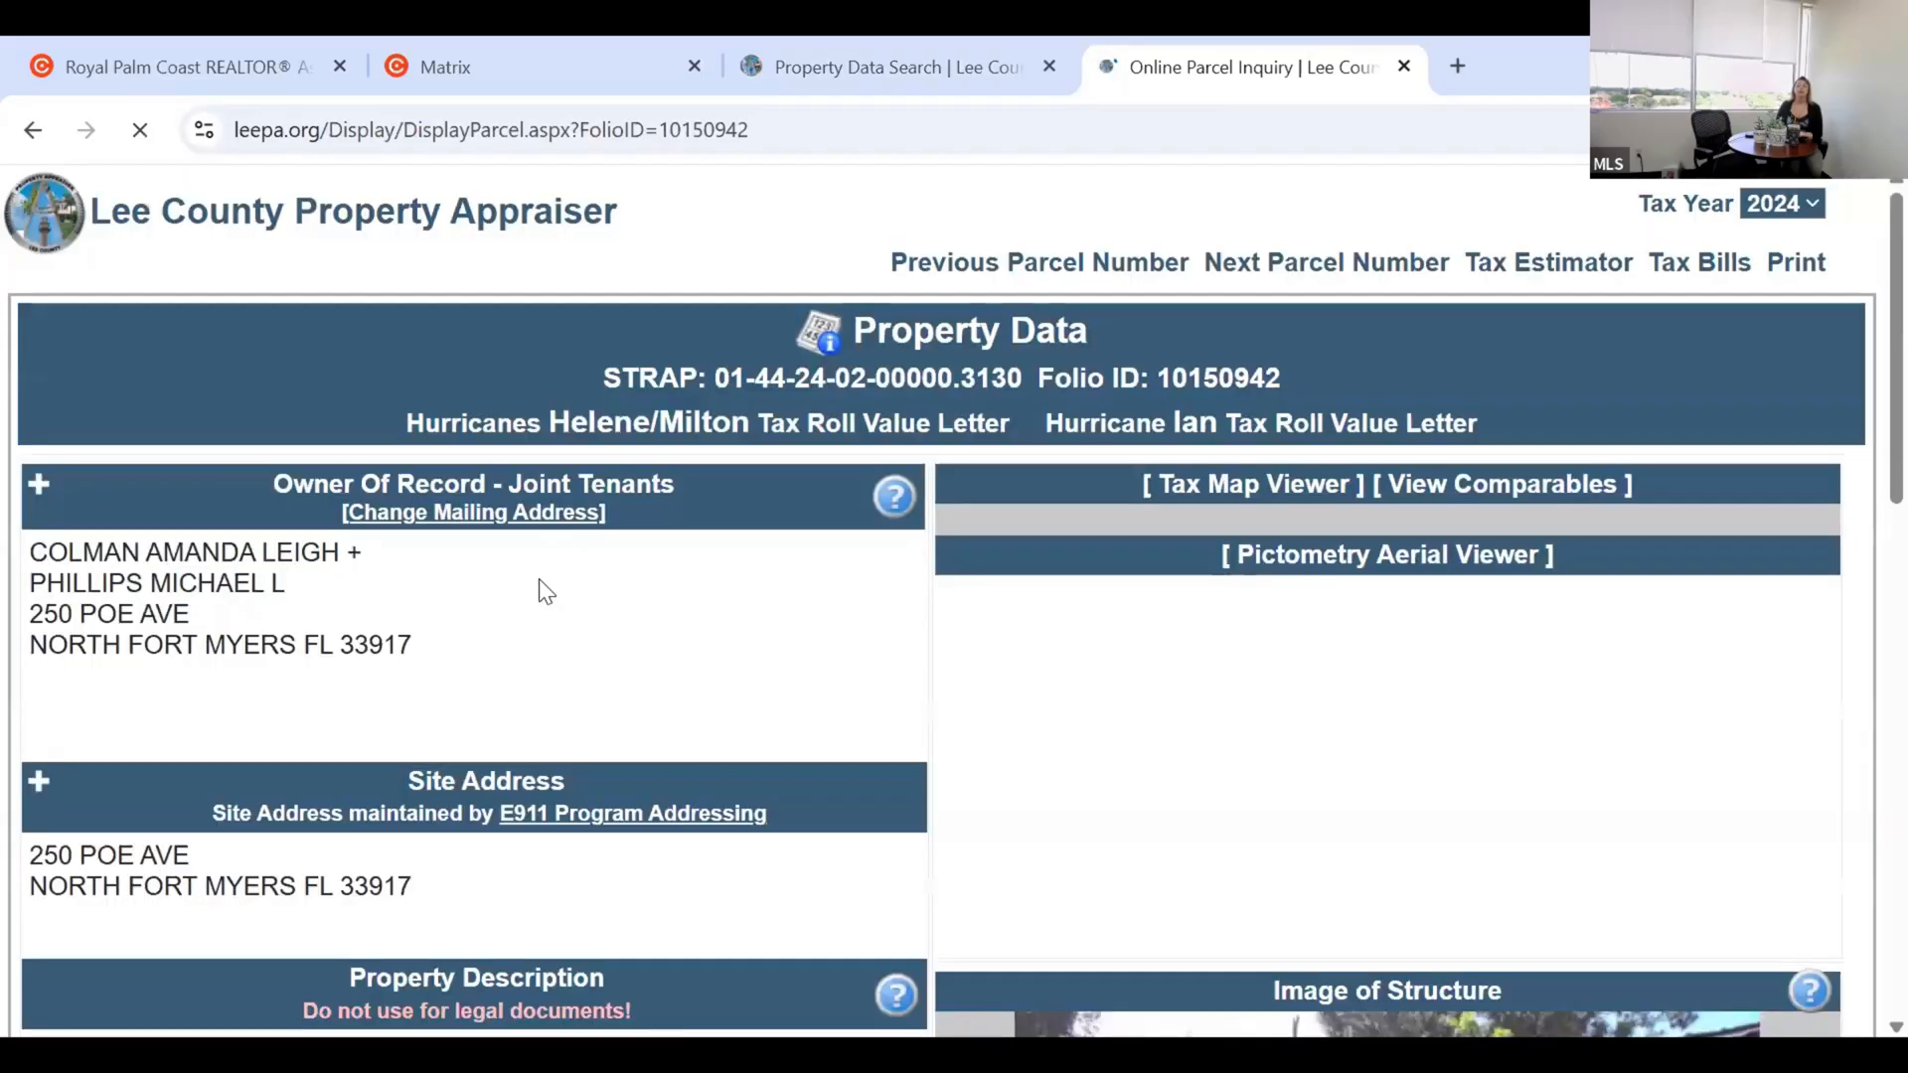
scroll(521, 595, "down", 1)
scroll(515, 588, "down", 3)
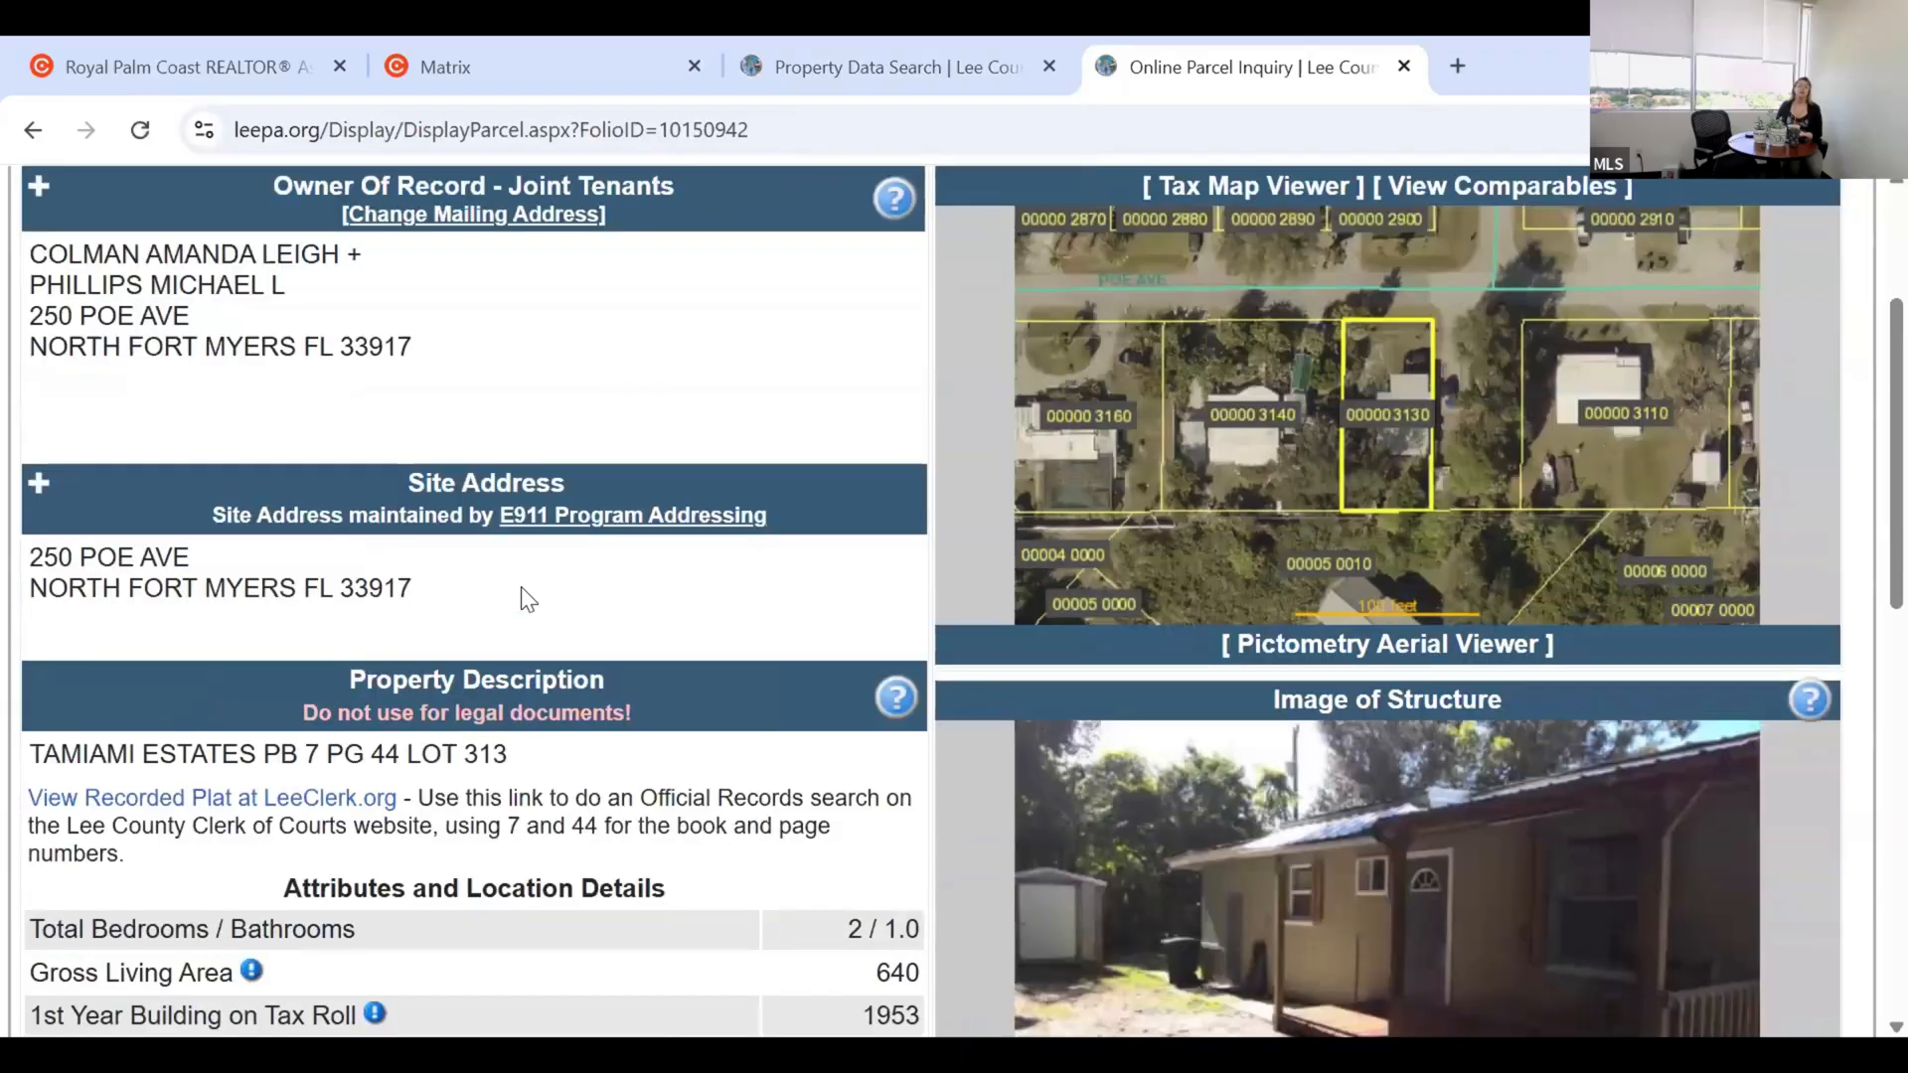
scroll(524, 593, "down", 1)
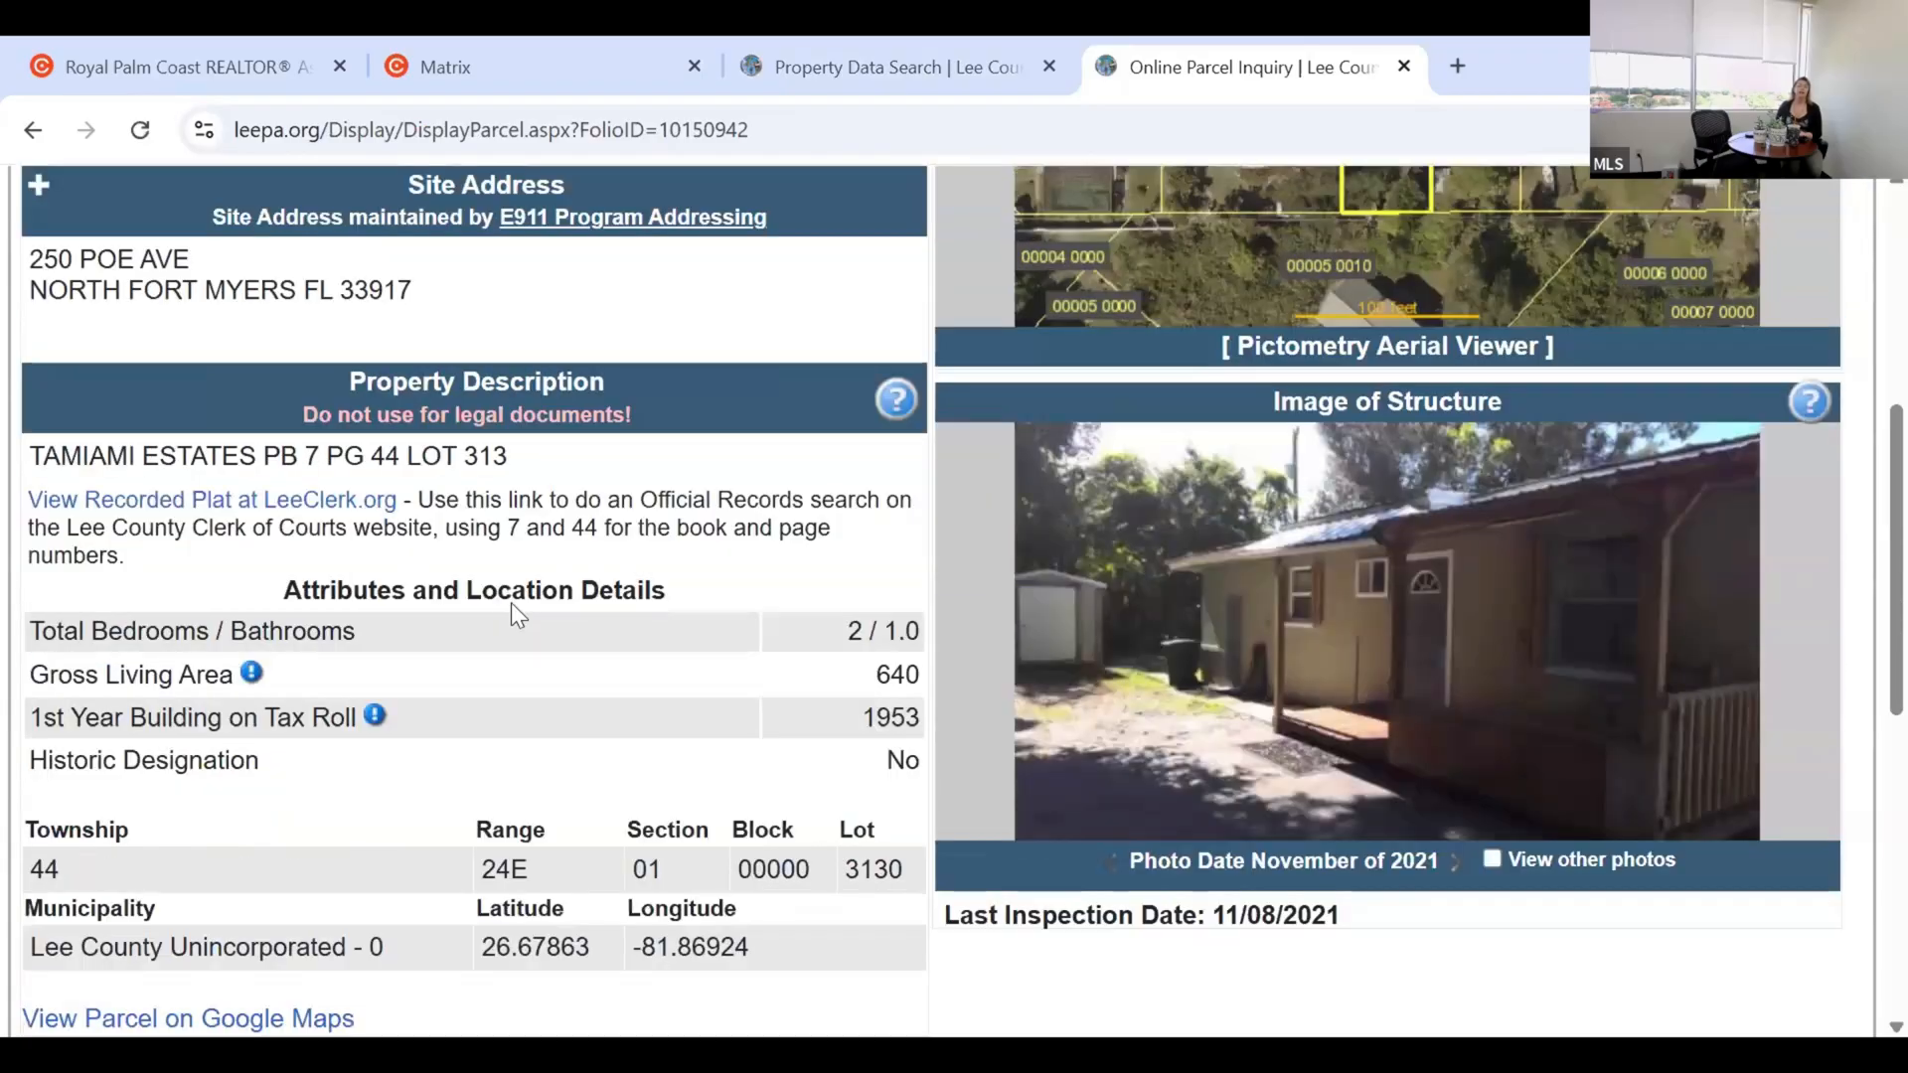
scroll(348, 717, "down", 1)
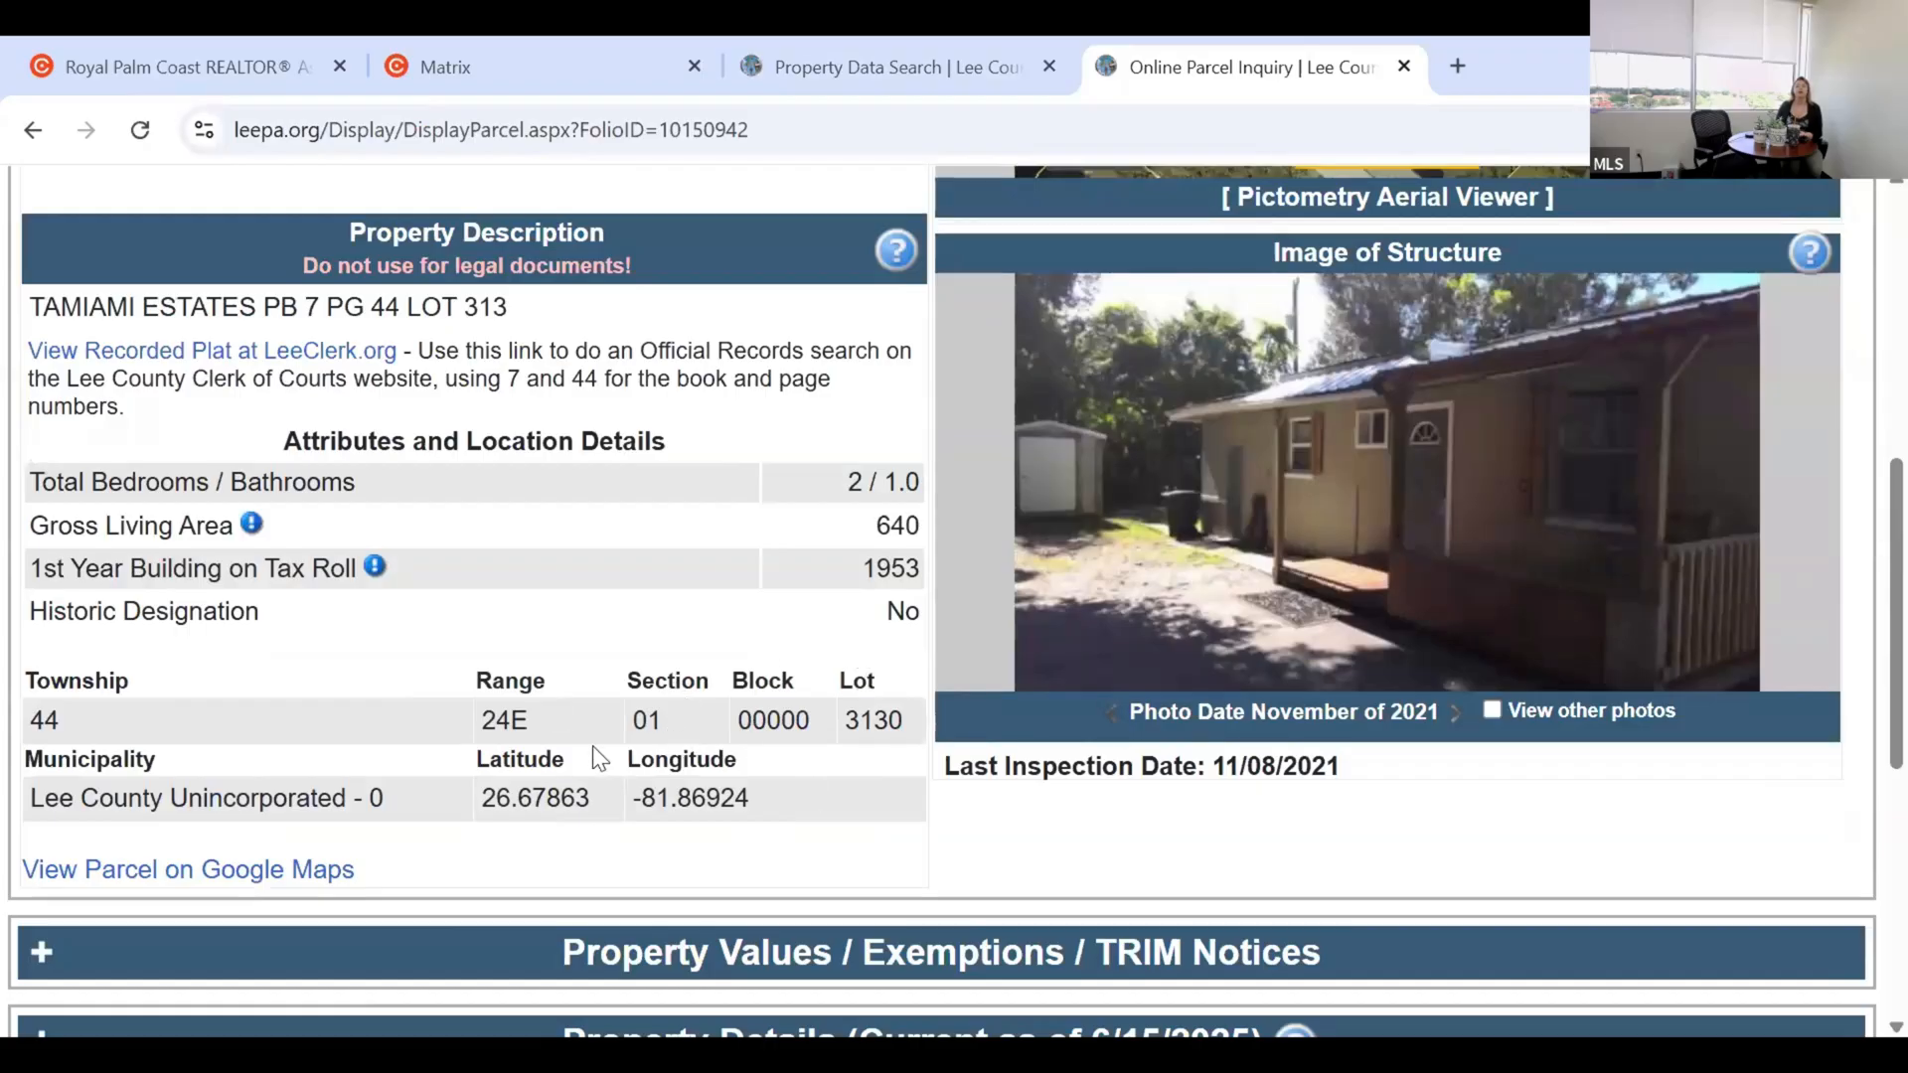
scroll(587, 747, "down", 1)
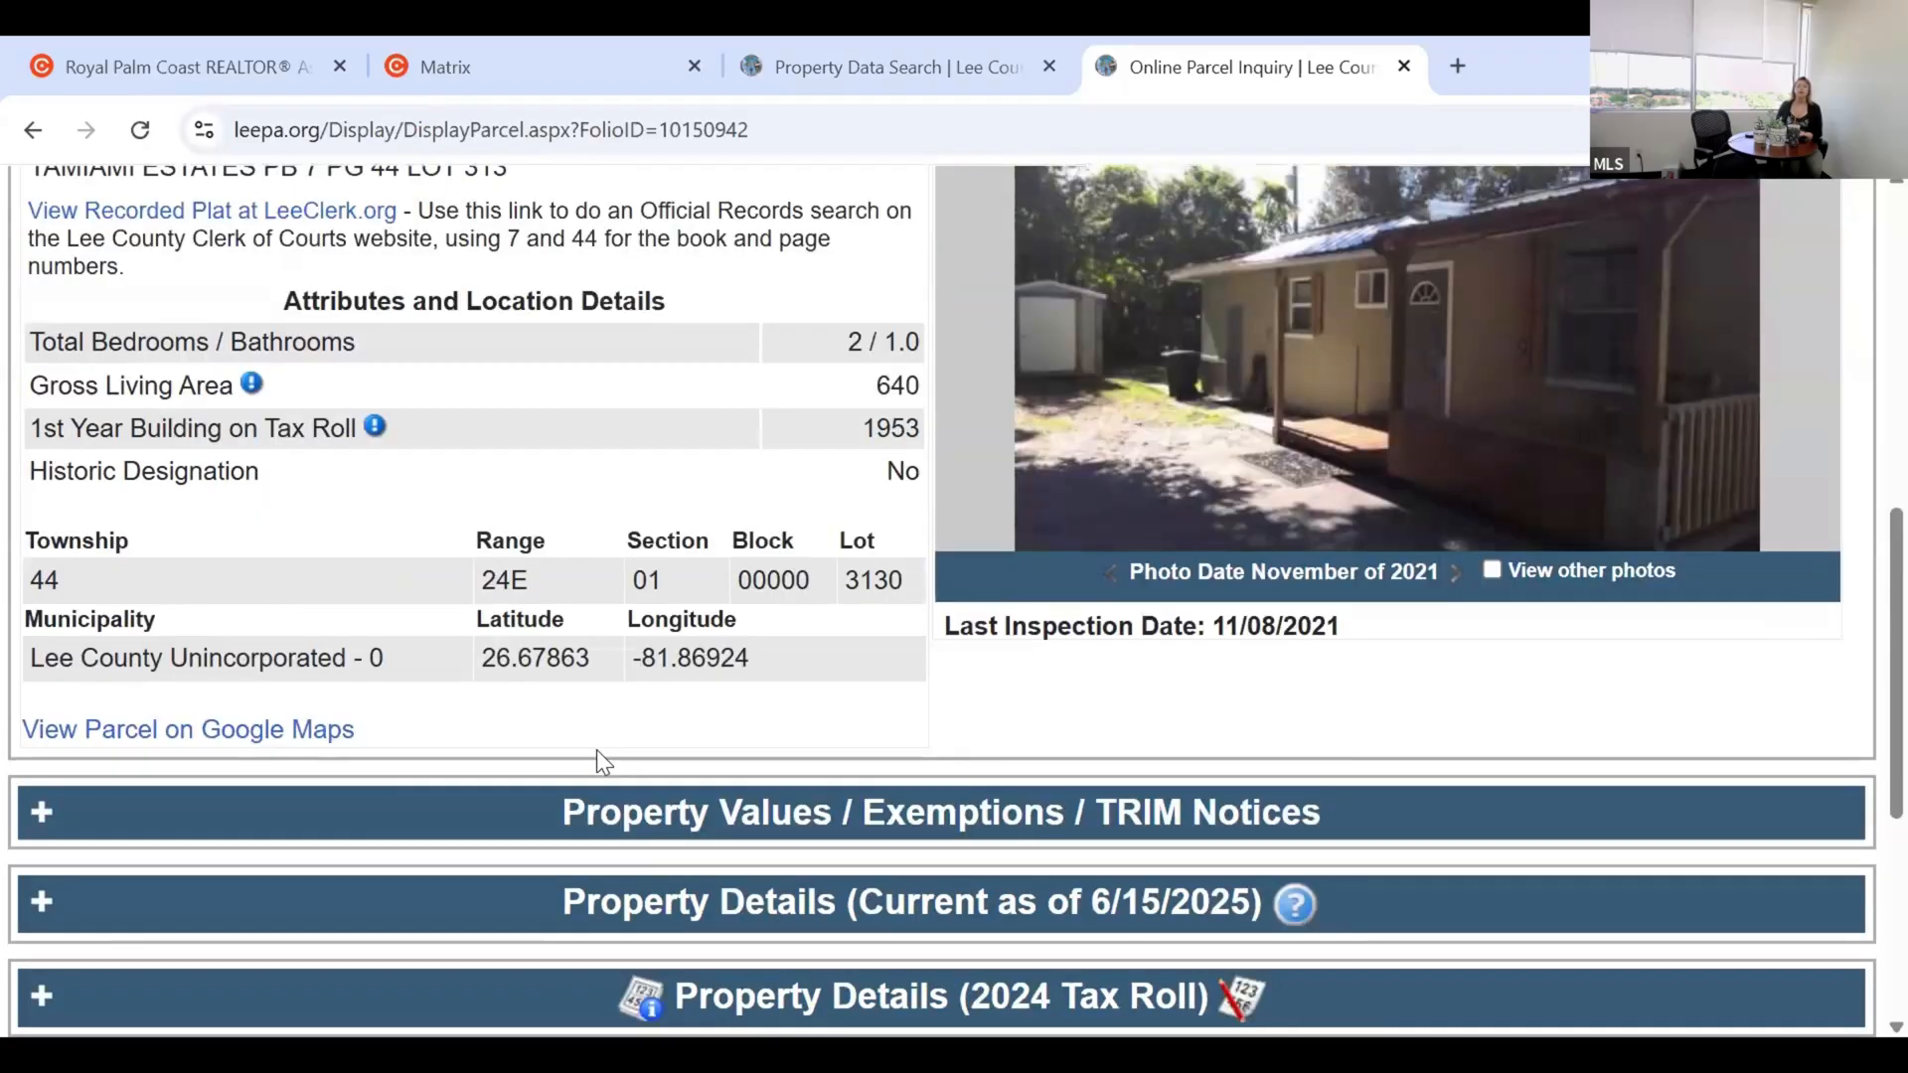
scroll(590, 753, "up", 2)
scroll(620, 765, "up", 1)
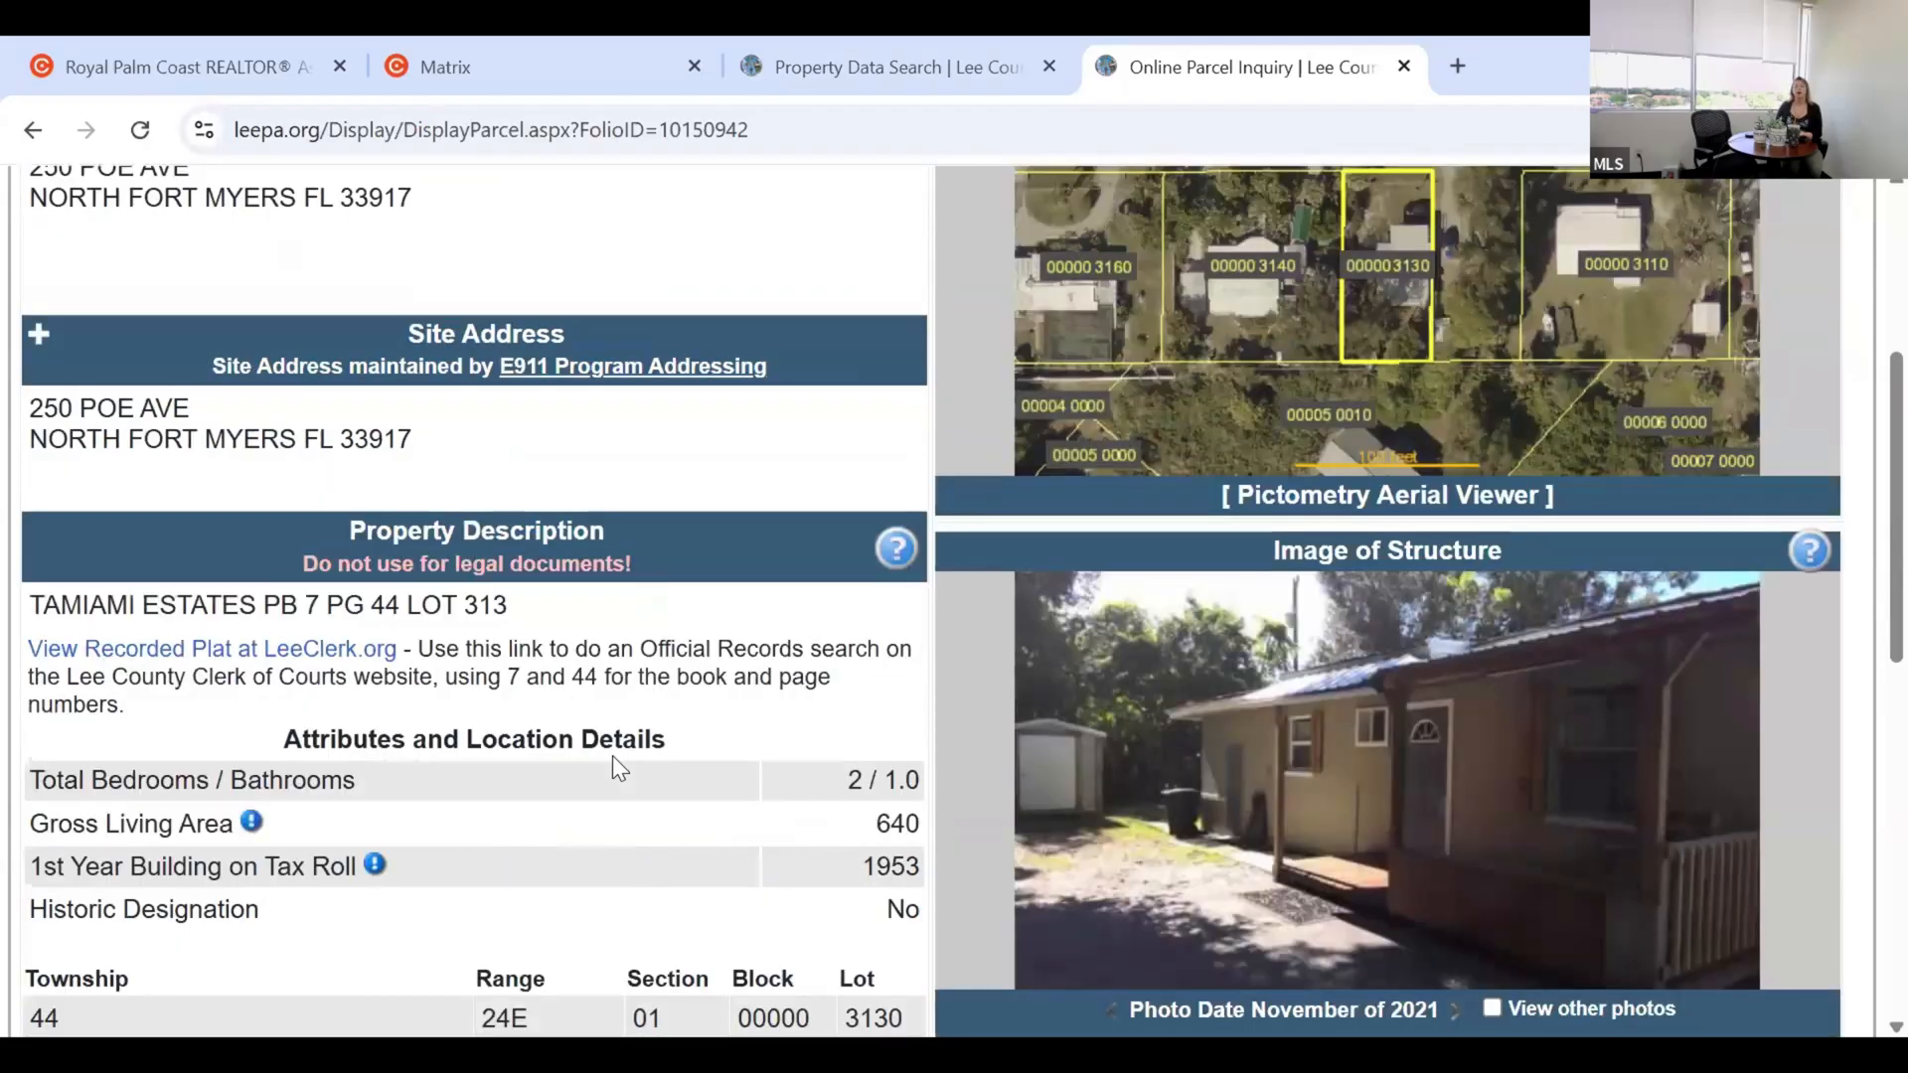
scroll(634, 746, "down", 3)
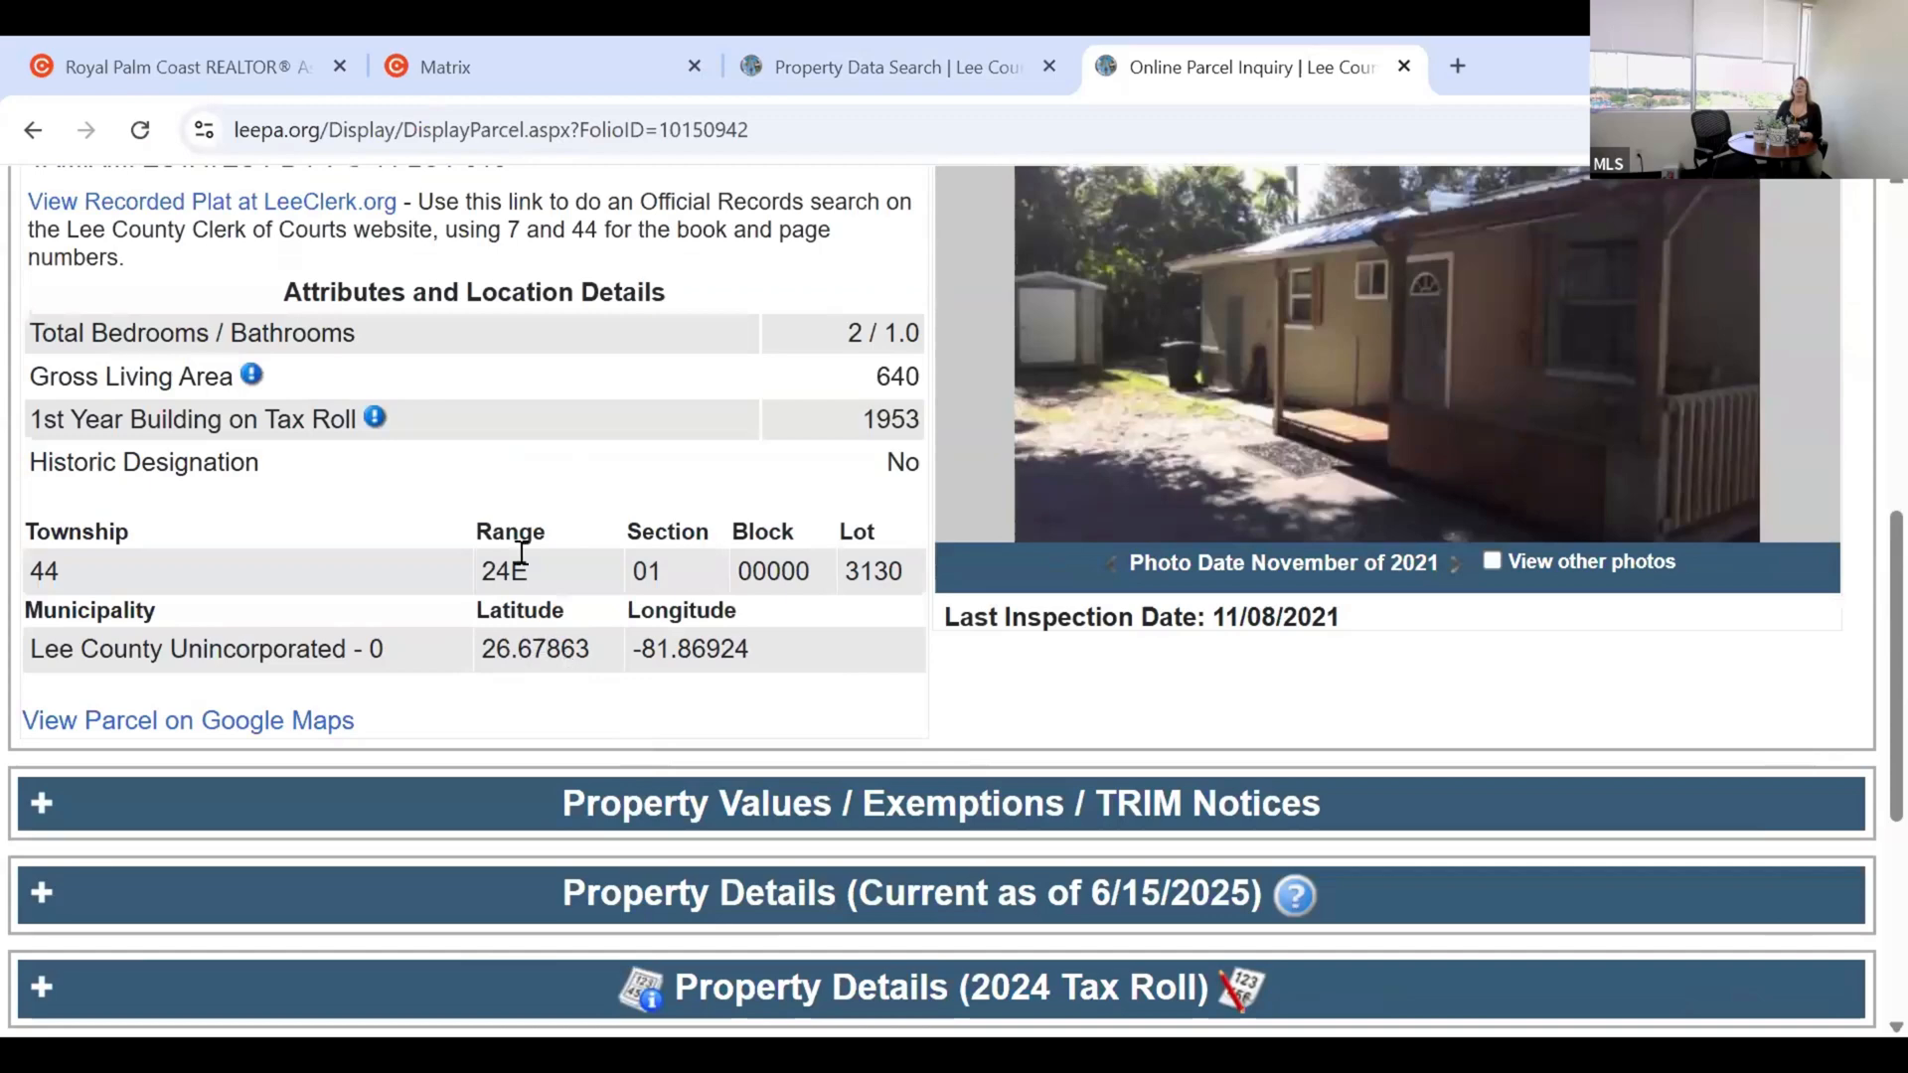
left_click(537, 67)
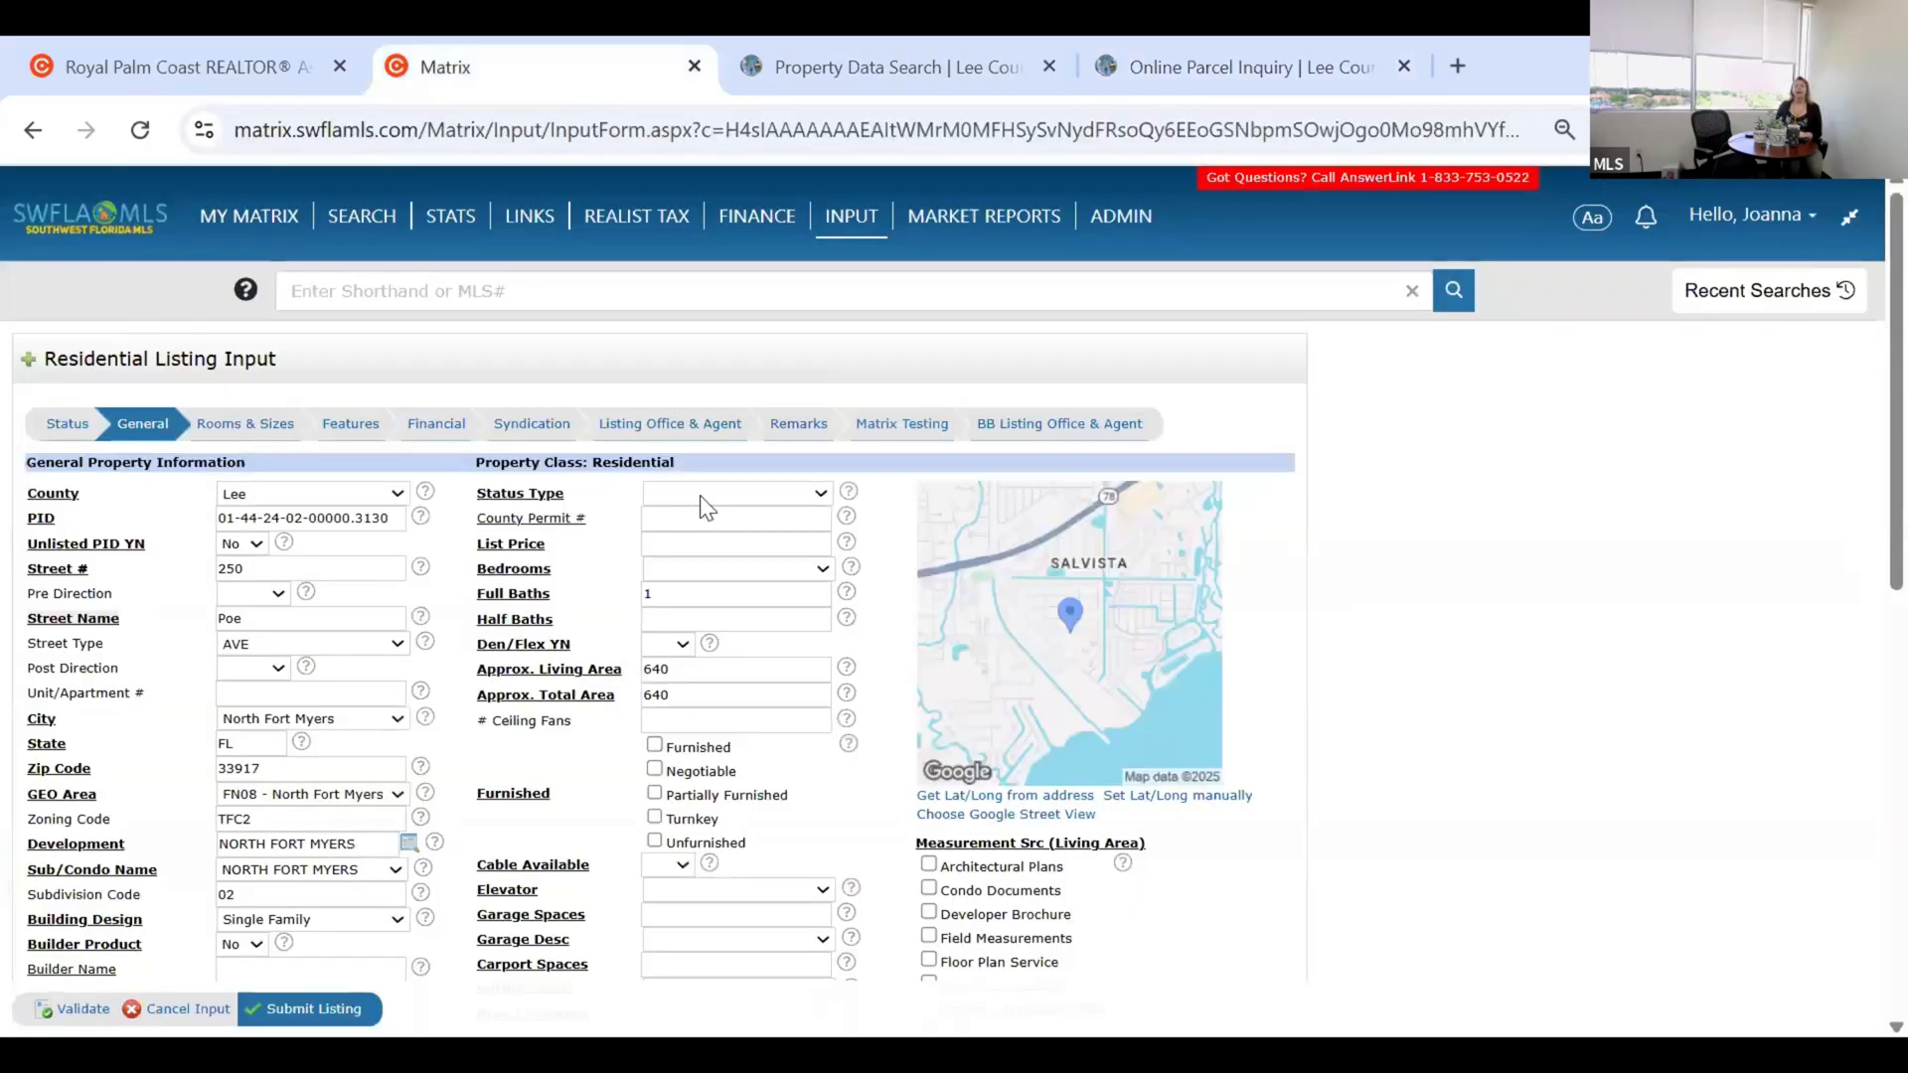
Open the Status Type dropdown on the General tab to show its options.
left_click(694, 506)
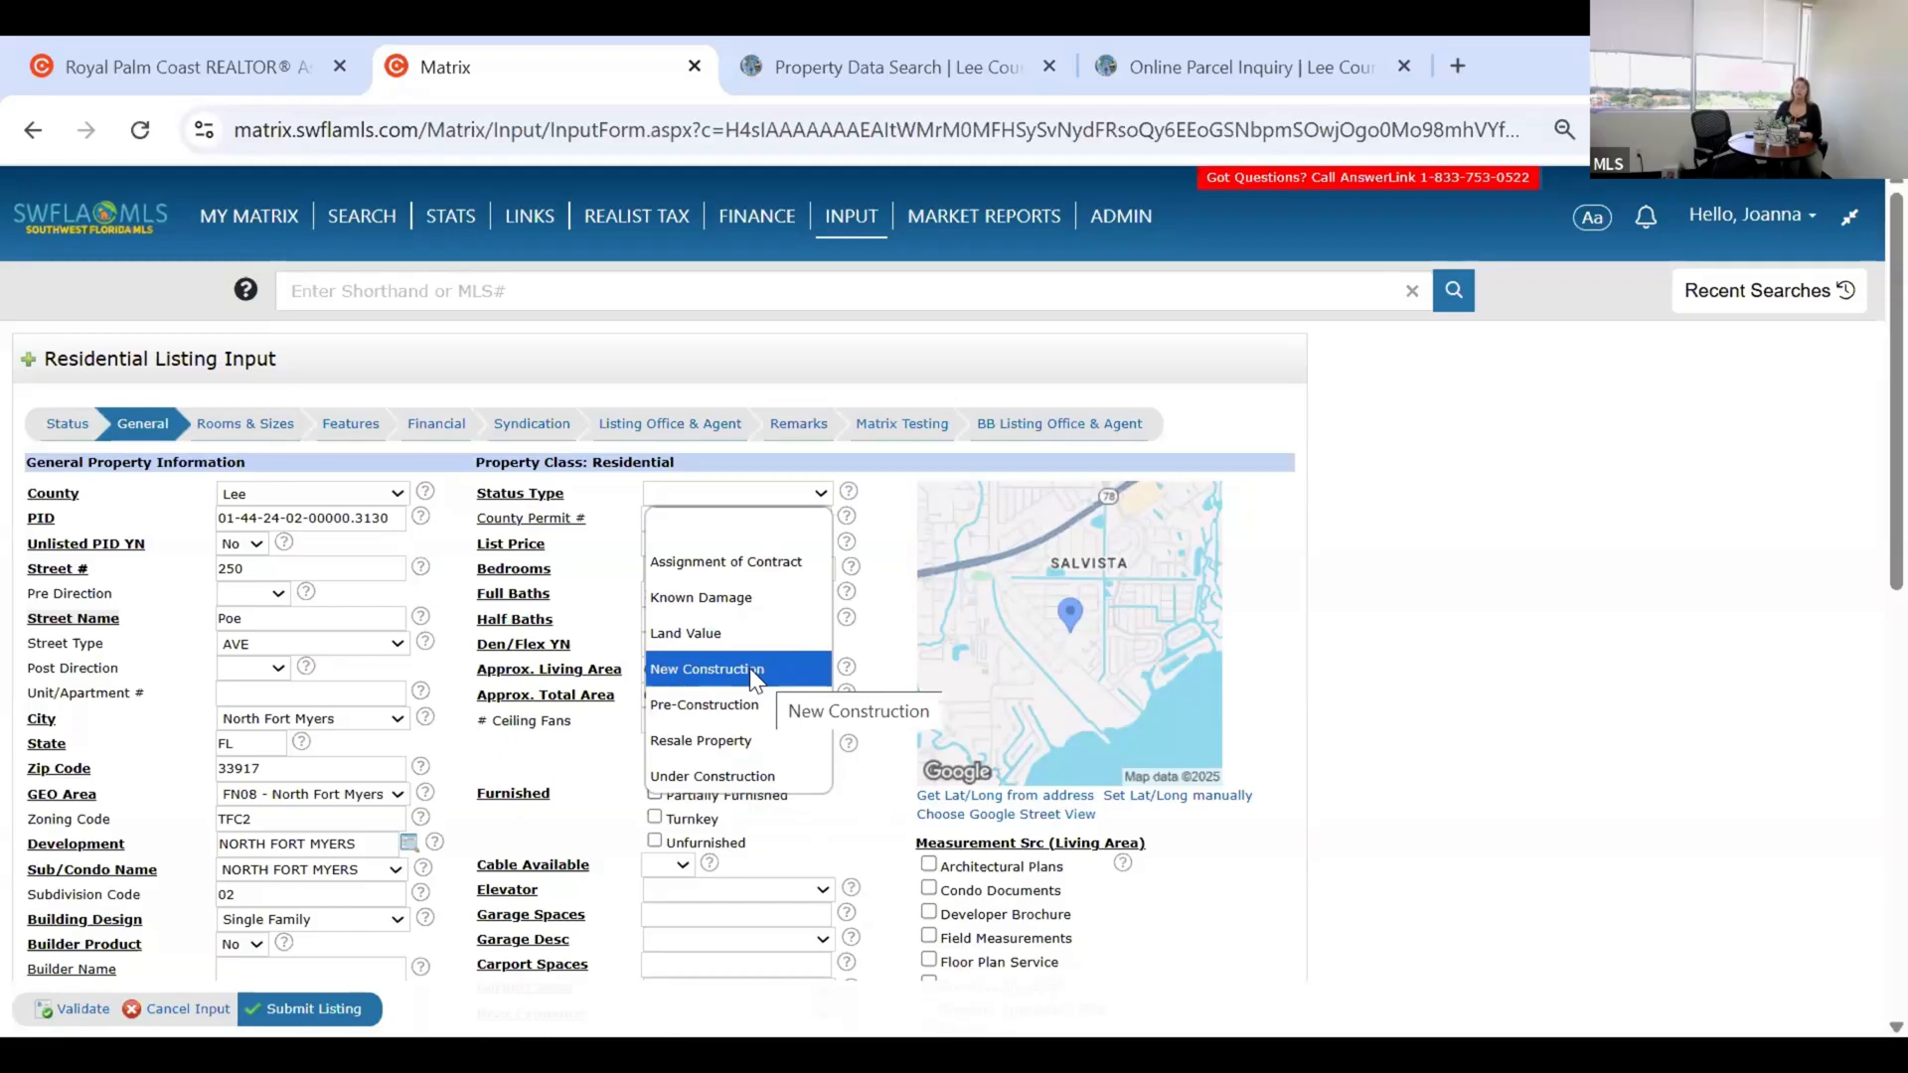
Set Status Type to Resale Property and List Price to 350000.
left_click(740, 740)
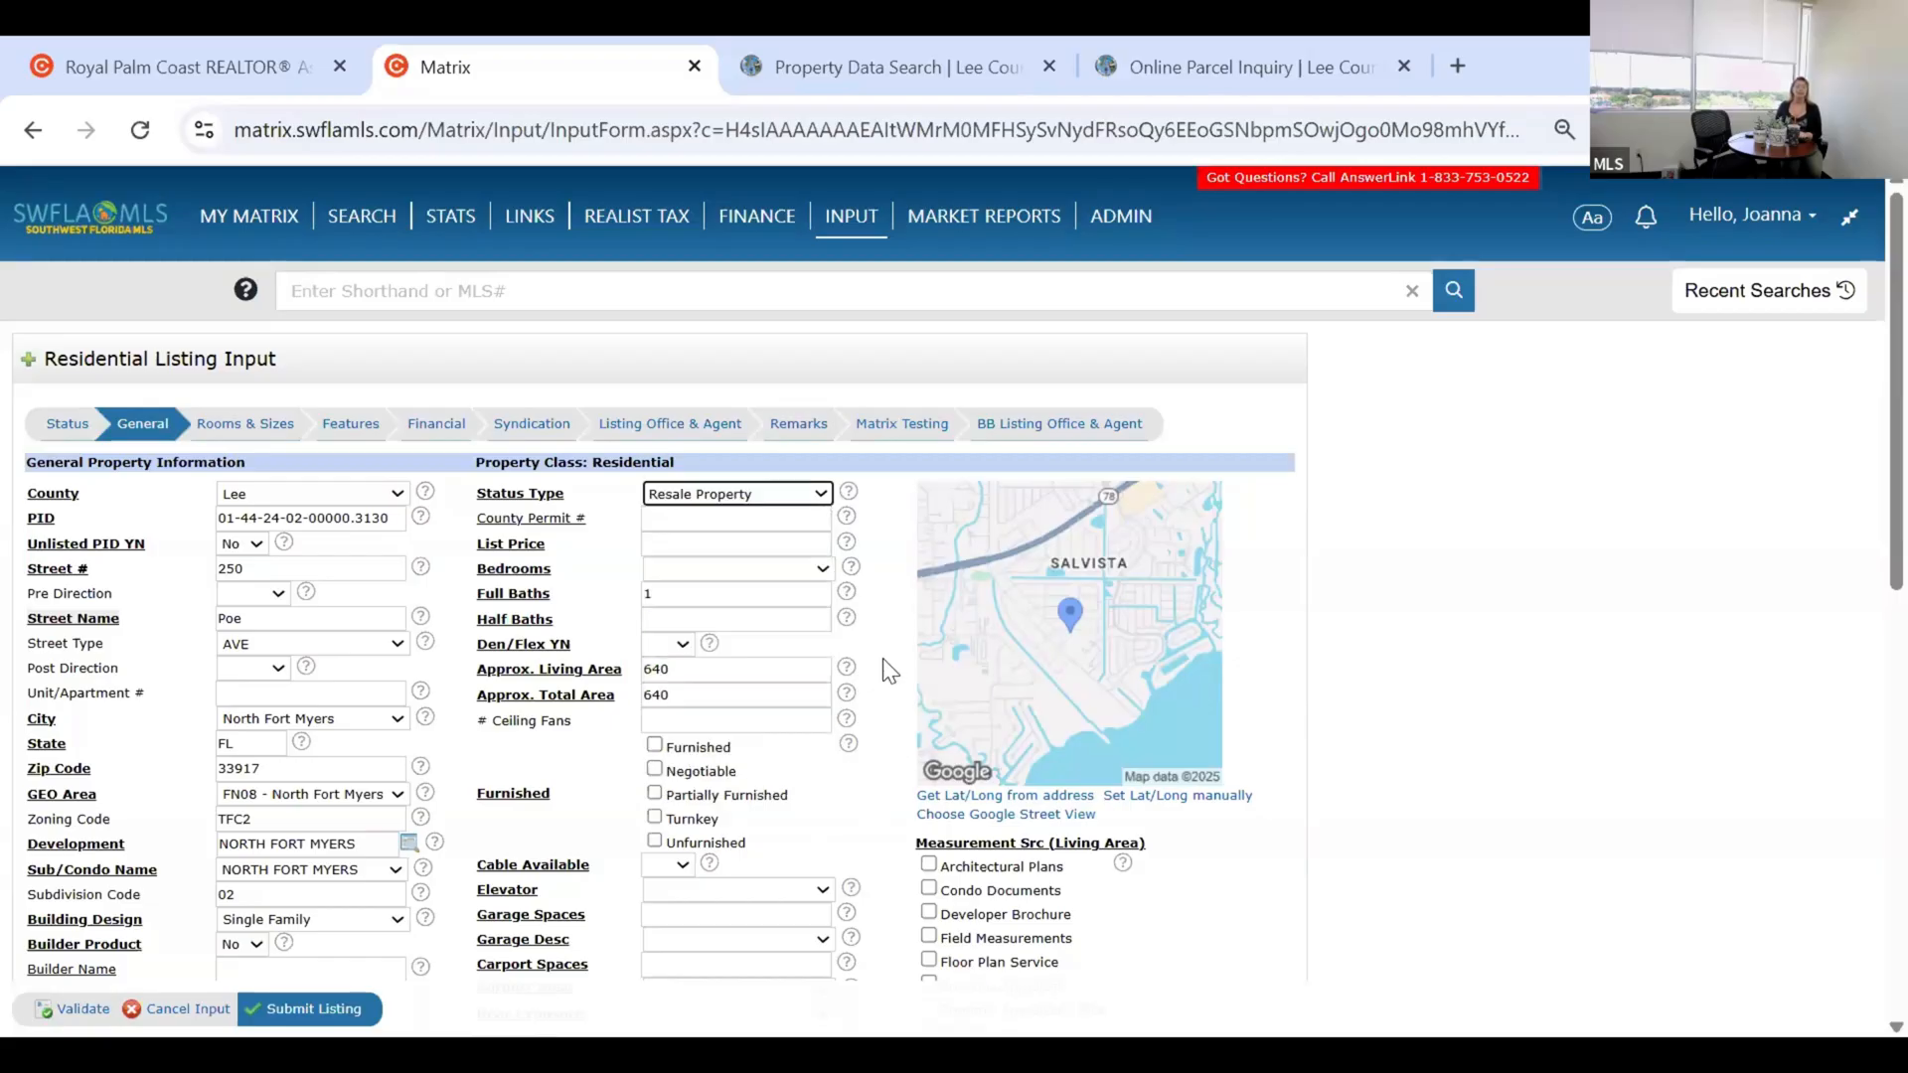
left_click(707, 539)
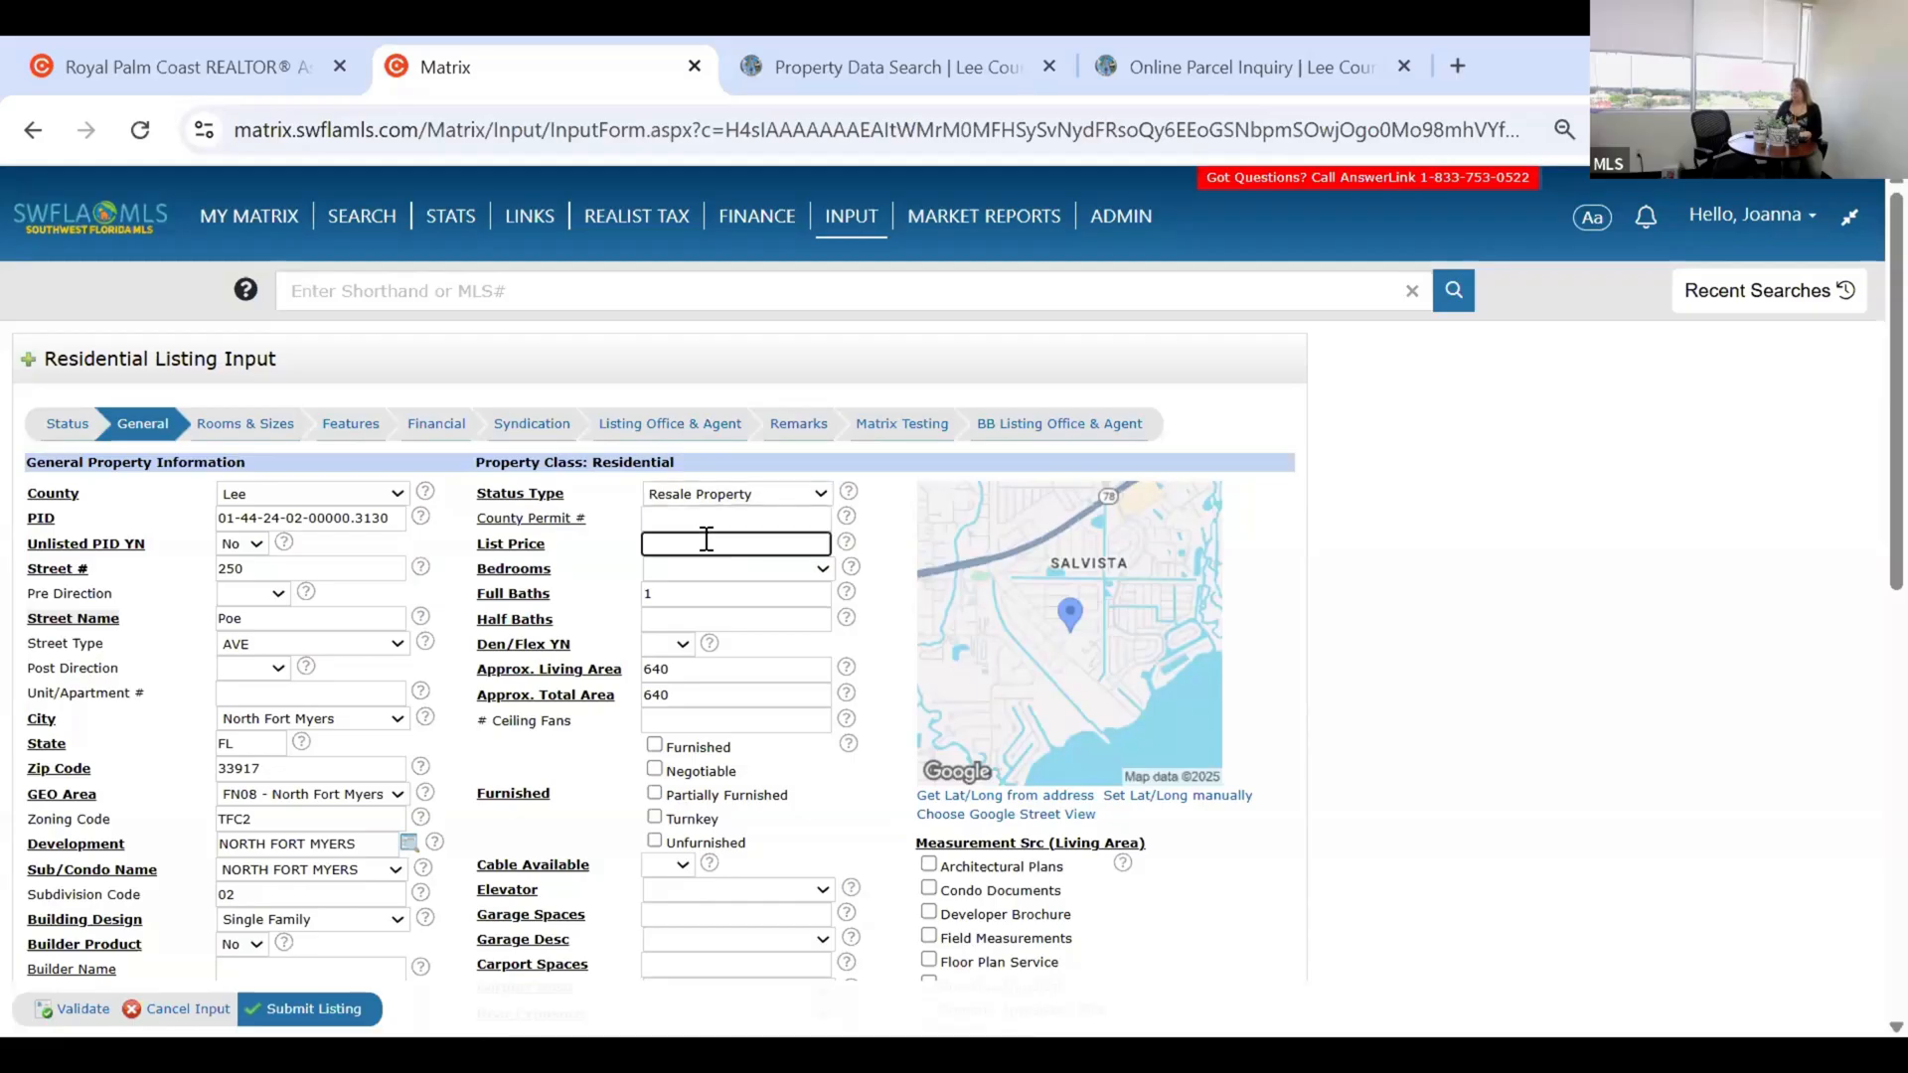
type("350000")
double_click(741, 552)
left_click(672, 551)
left_click(839, 602)
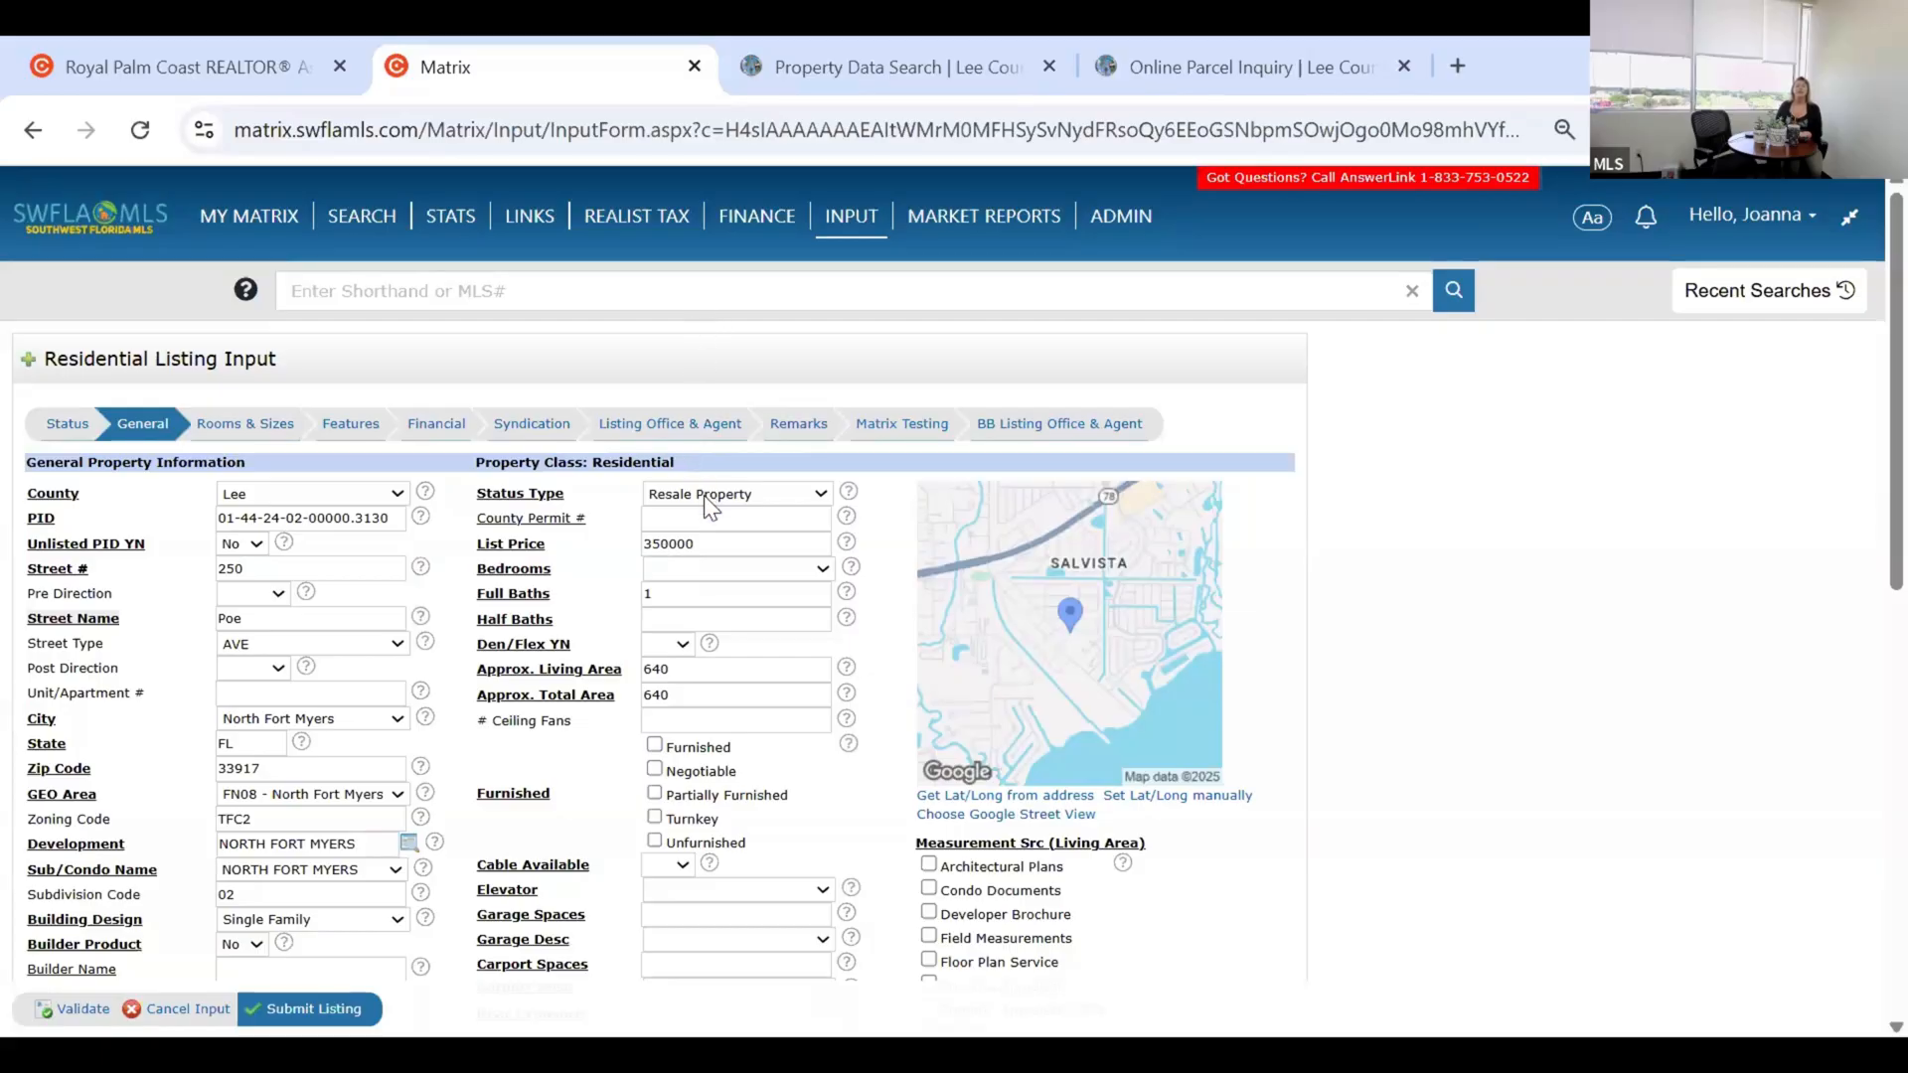
left_click(707, 568)
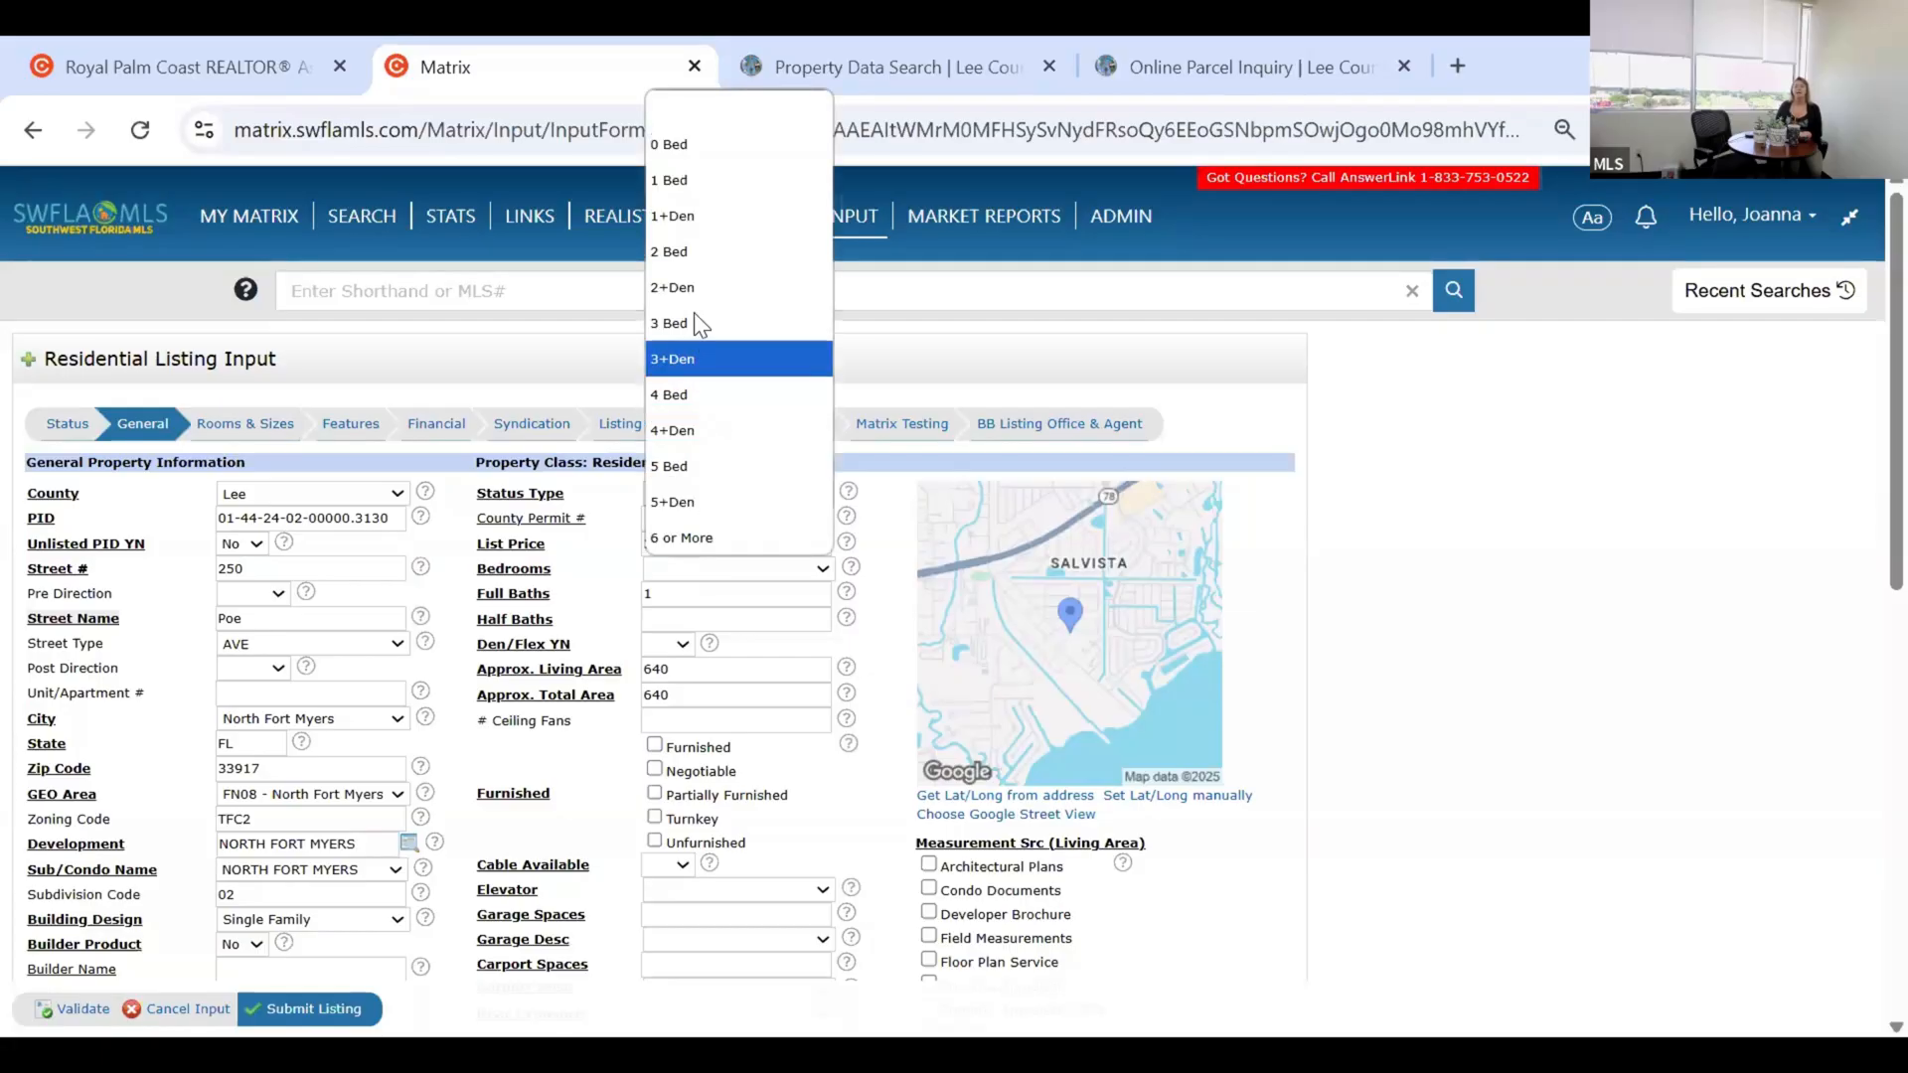
Choose 2 Bed, keep 1 full bath, empty Half Baths, and set Den/Flex YN to No.
left_click(696, 261)
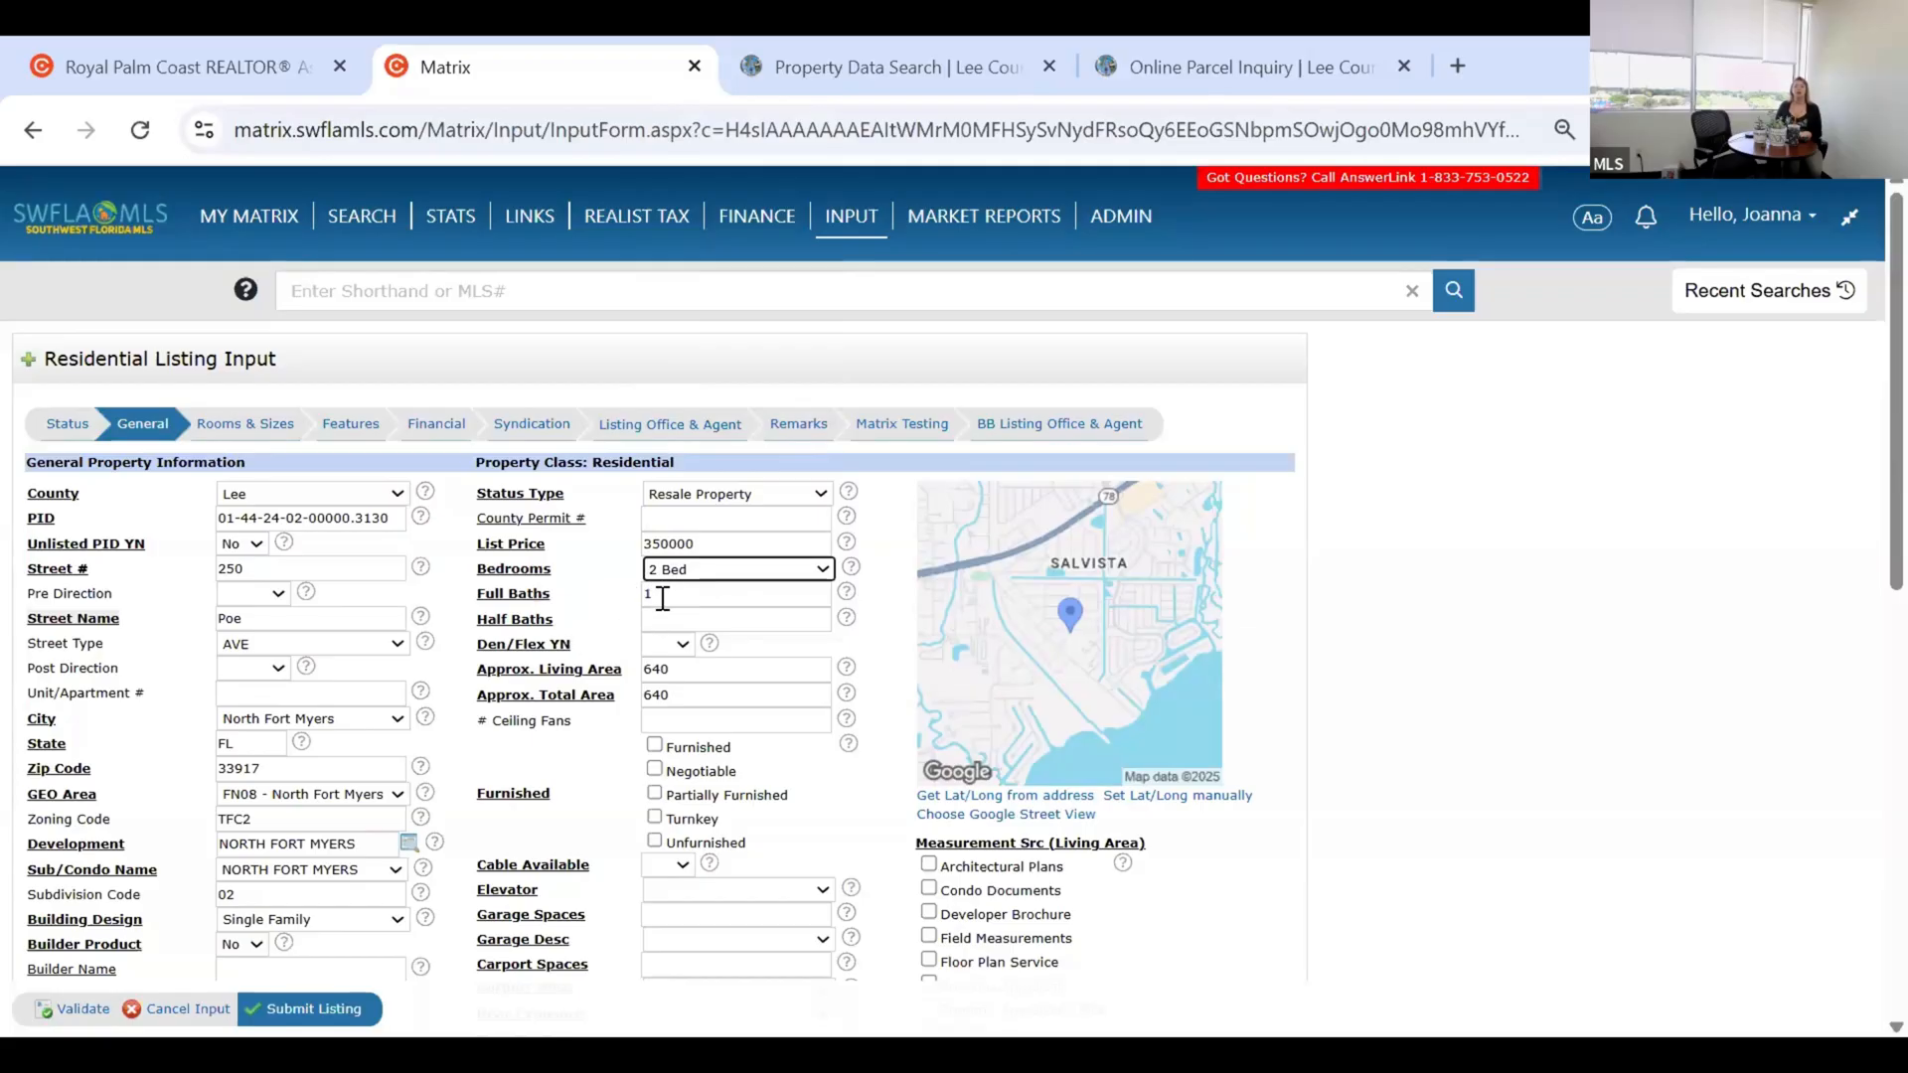
left_click(663, 597)
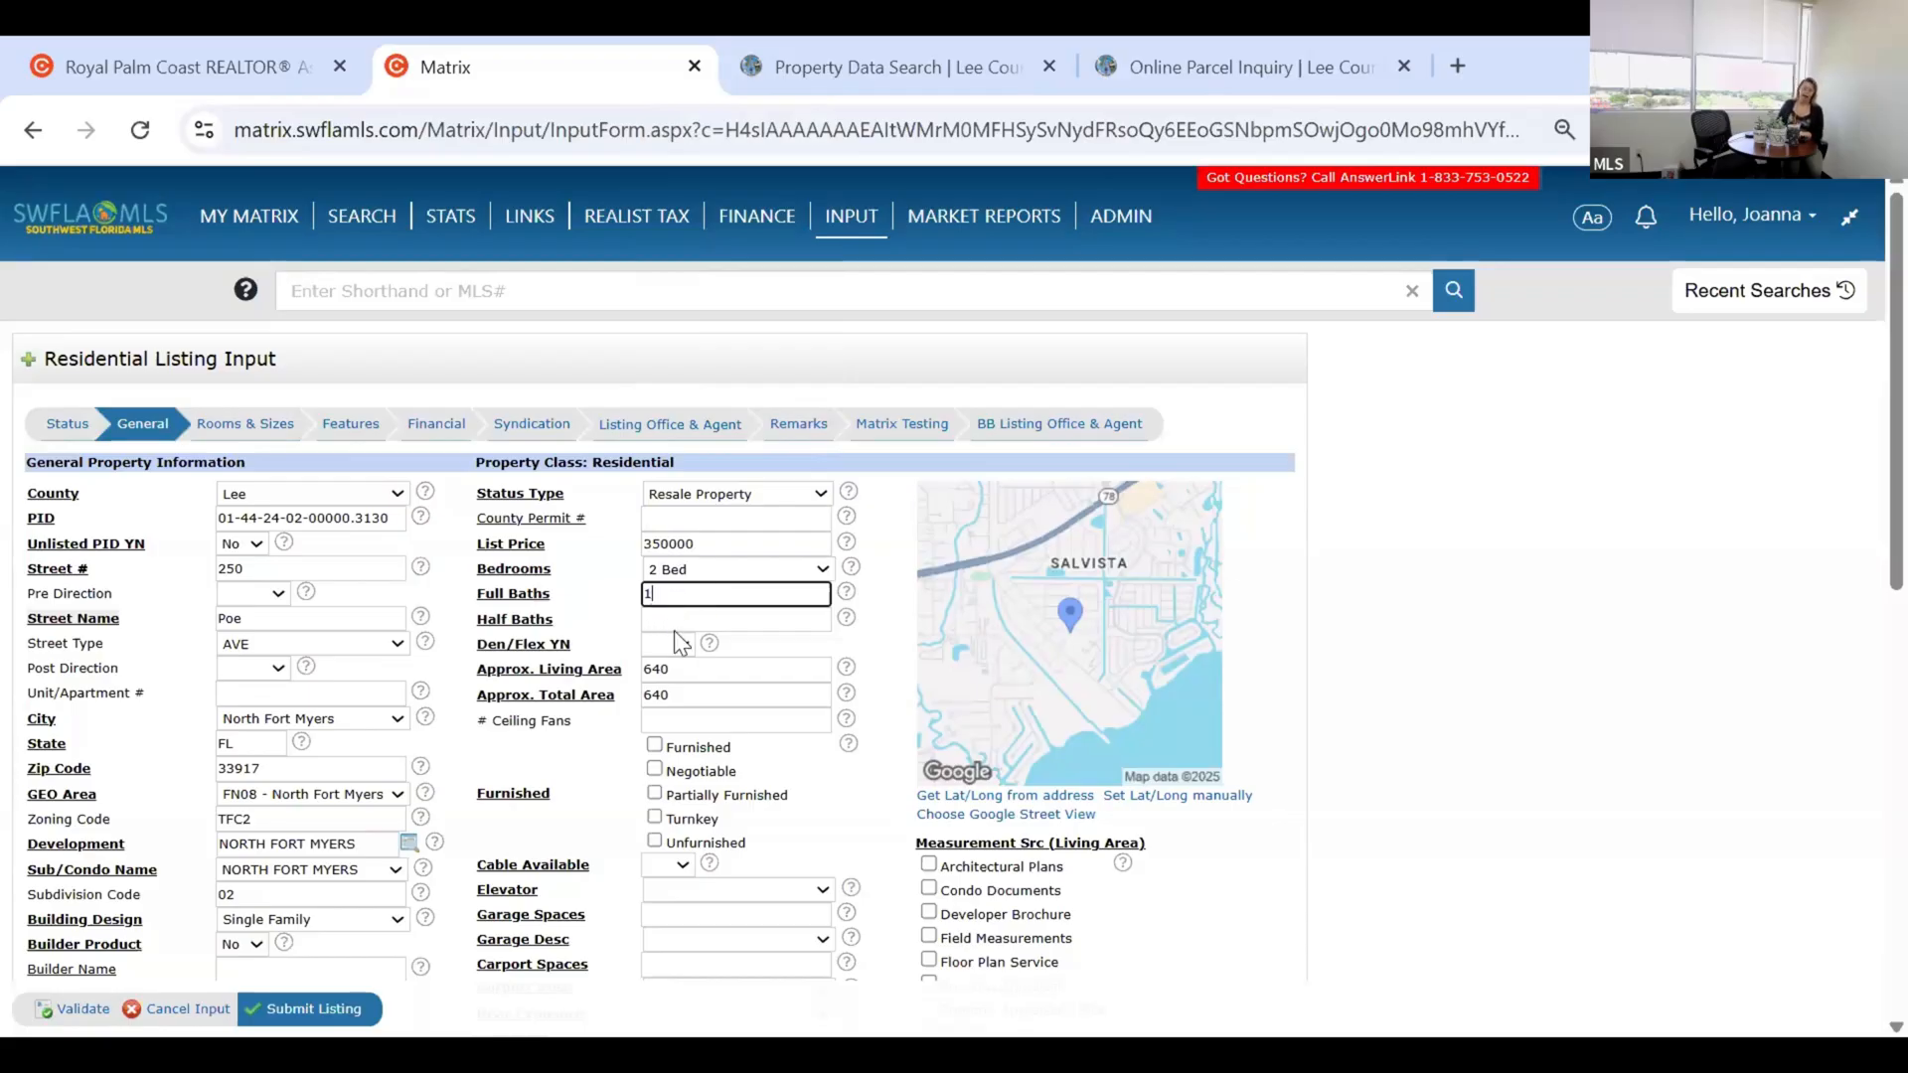
left_click(673, 628)
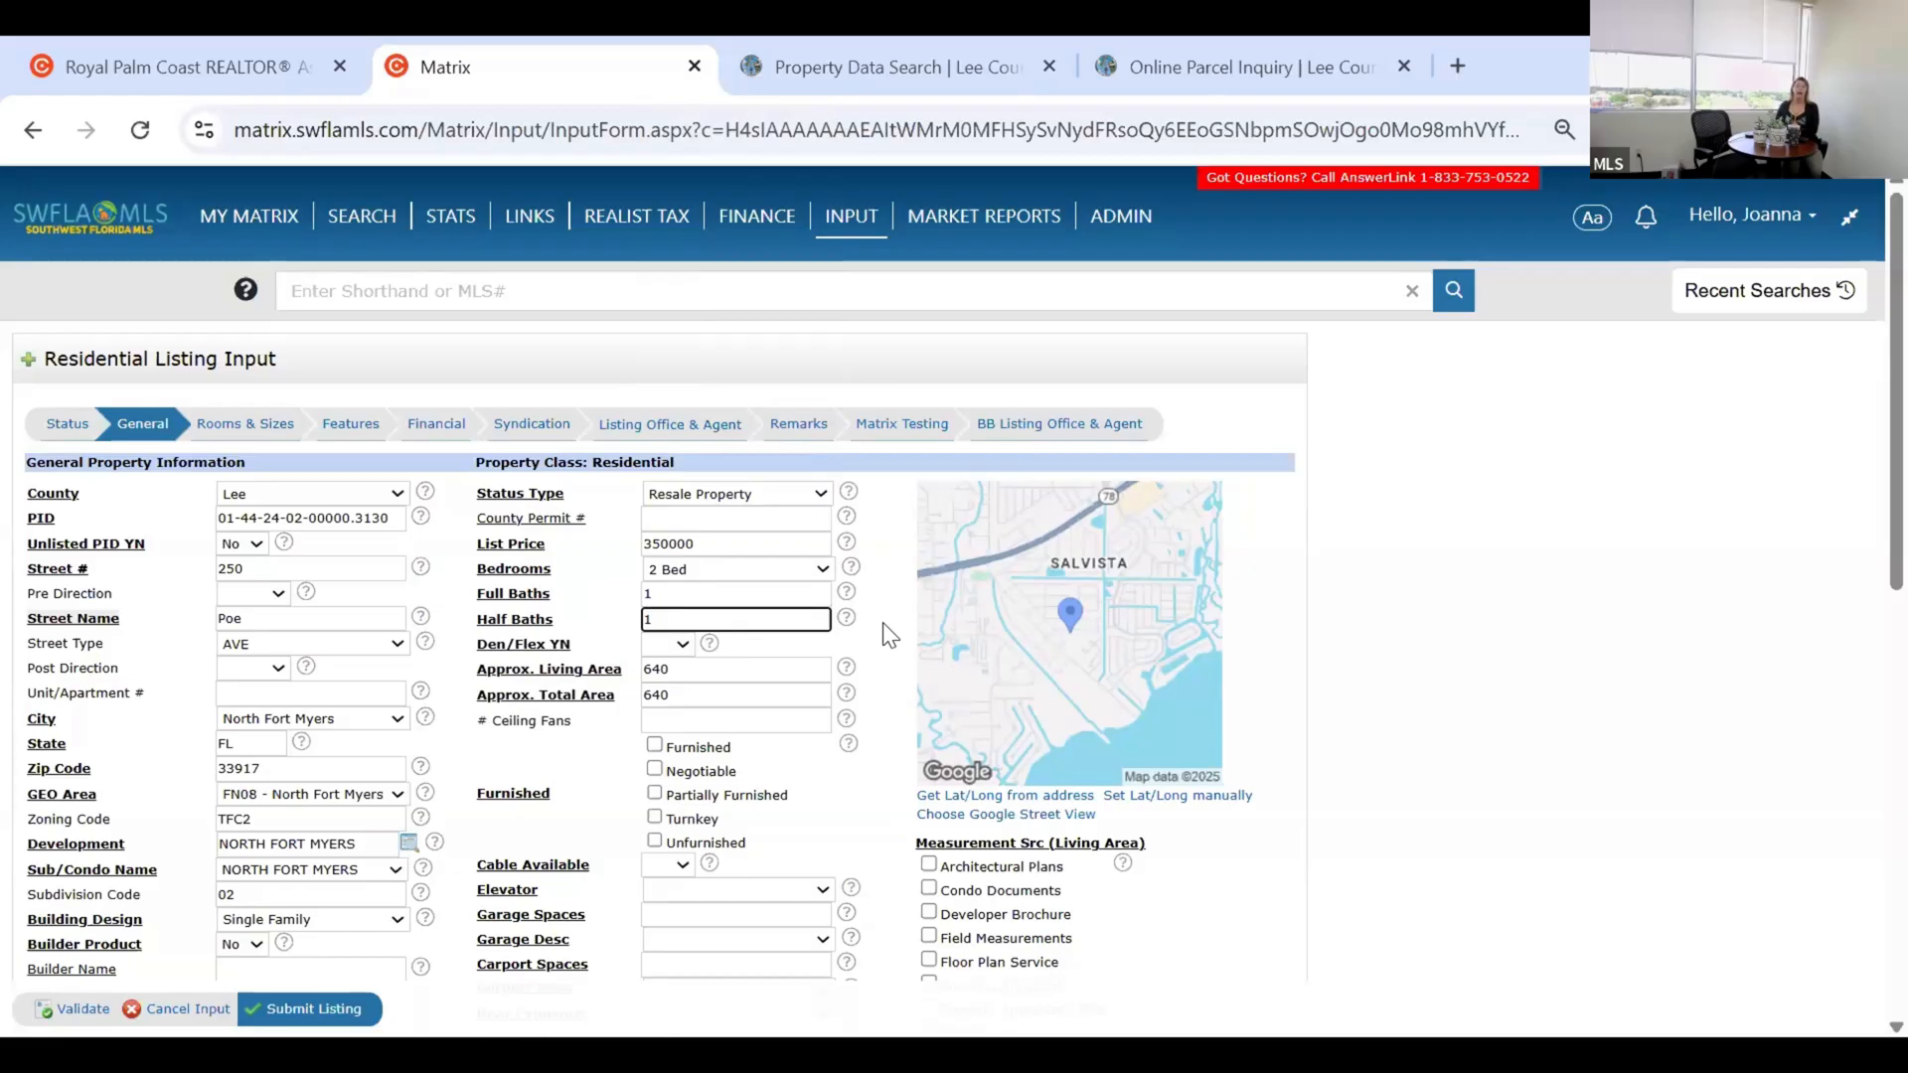
key("BackSpace")
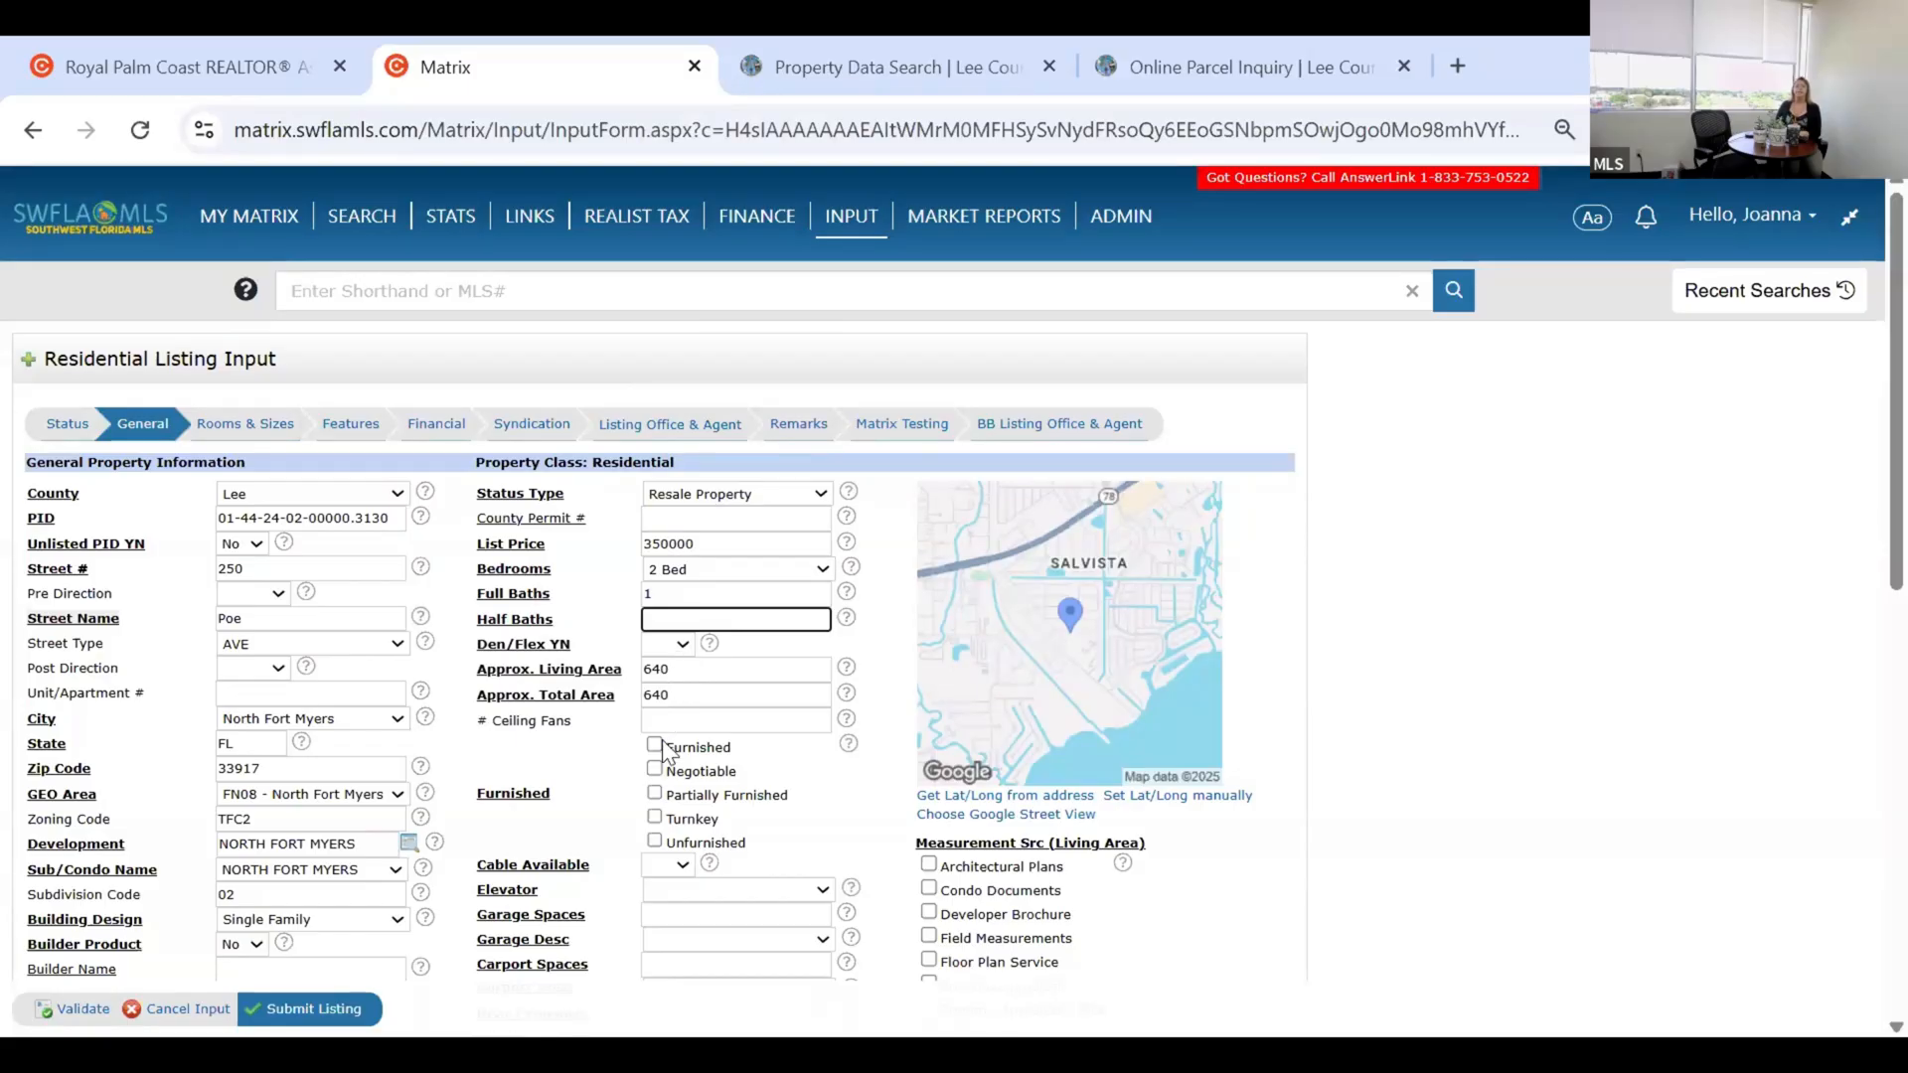
left_click(667, 644)
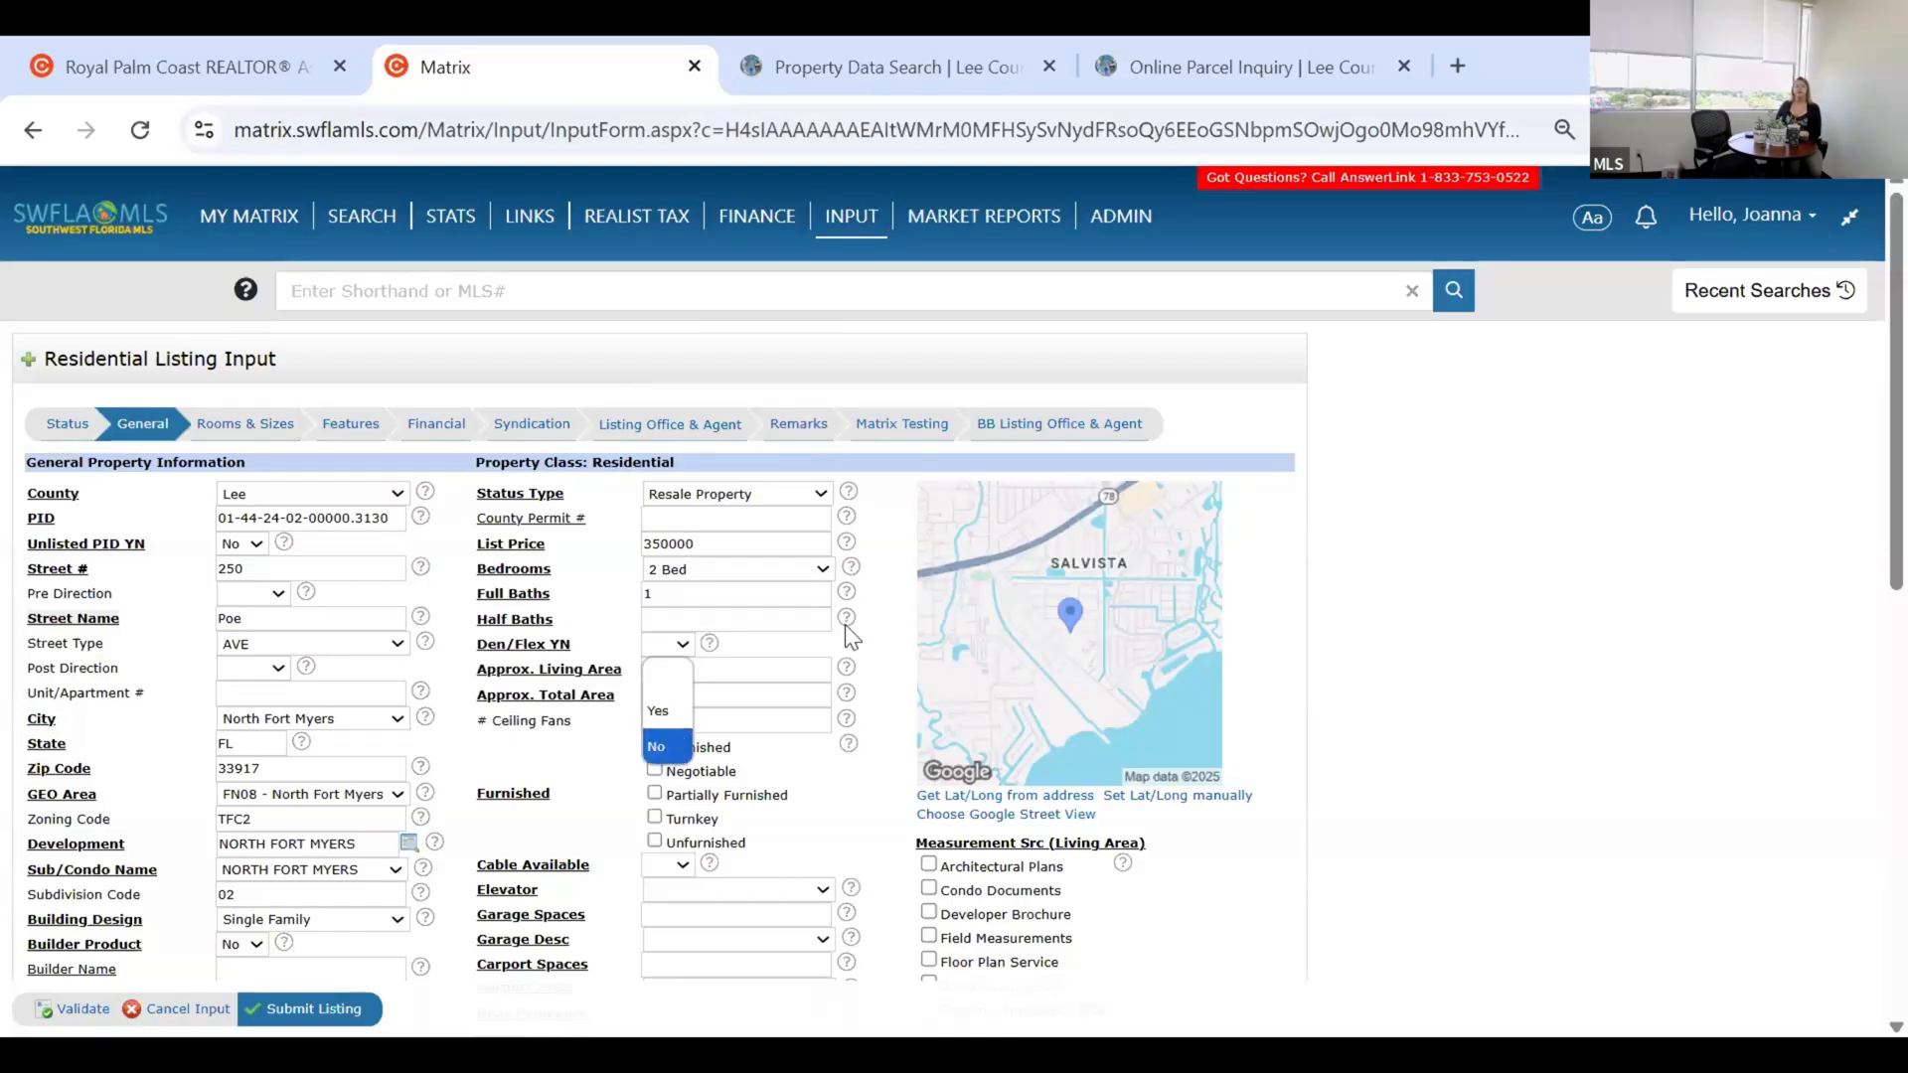
key("Return")
scroll(852, 636, "down", 2)
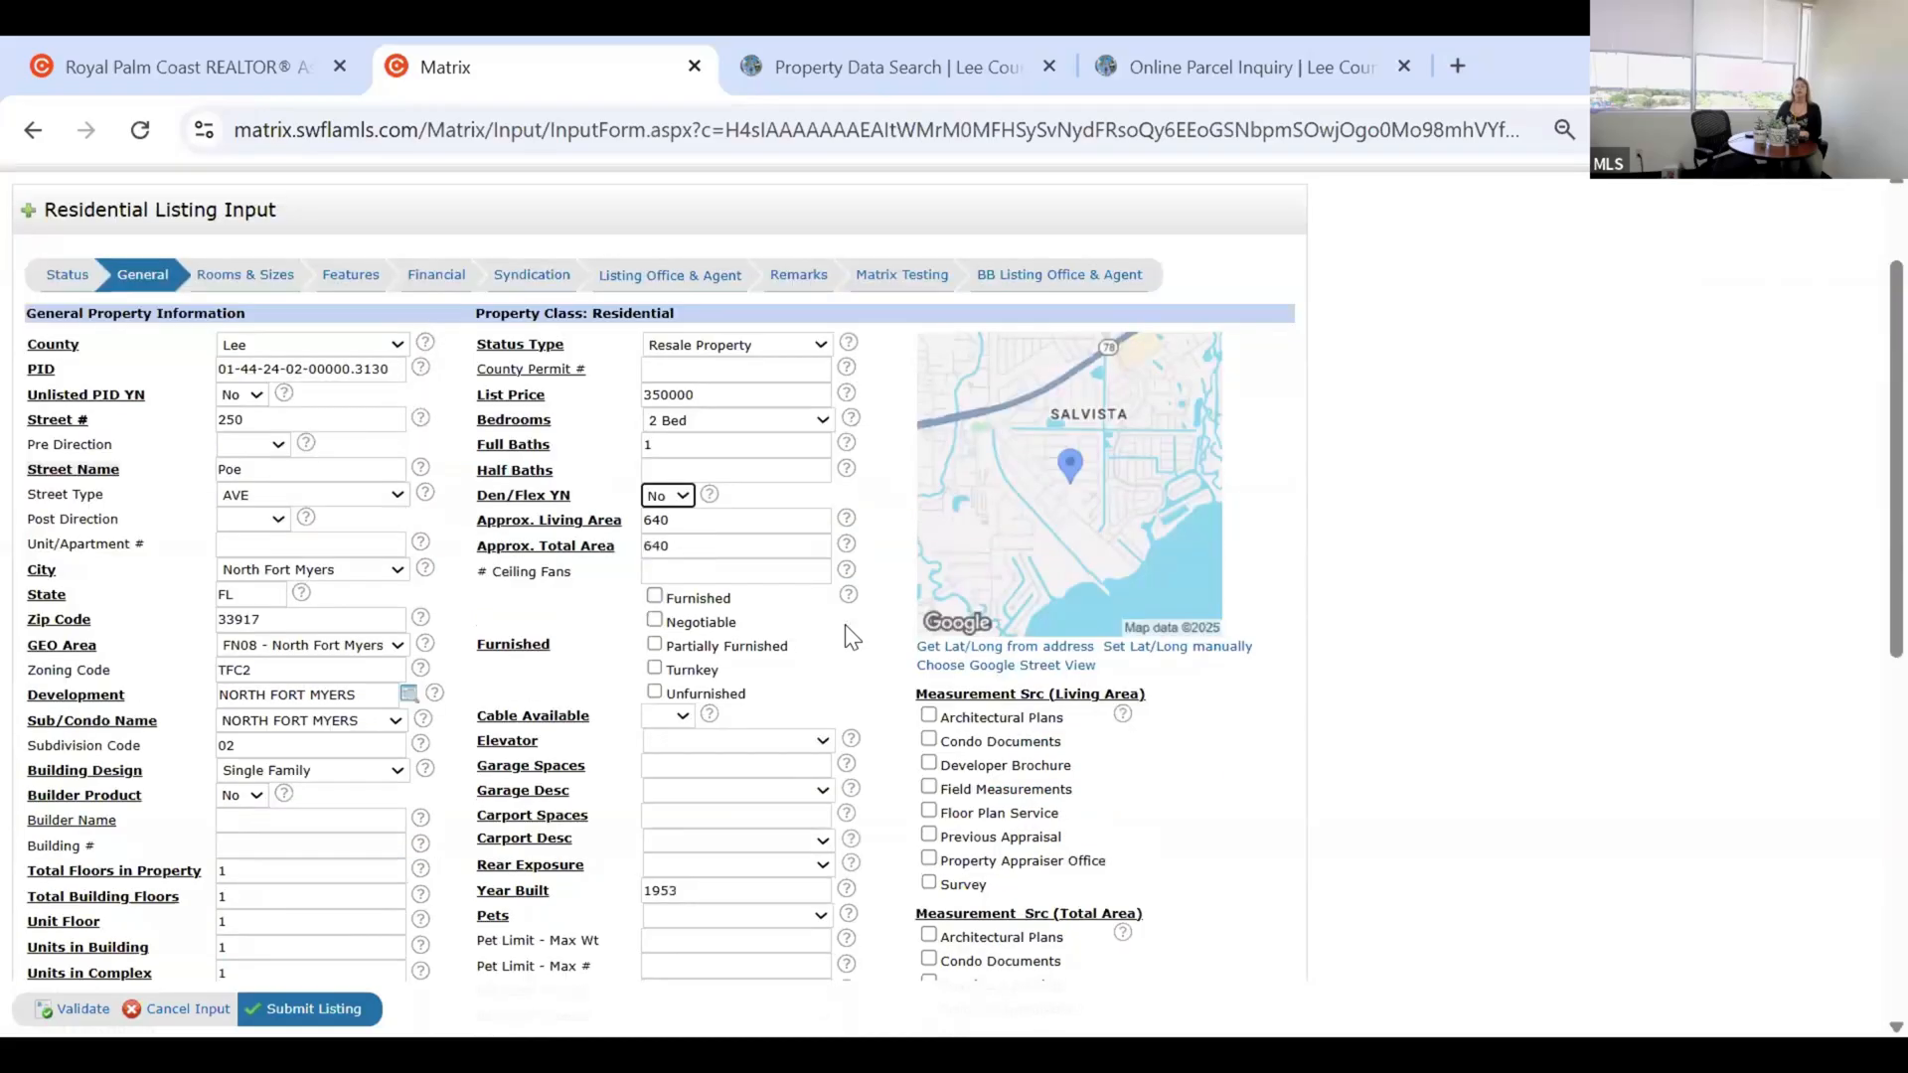
Mark Property Appraiser Office as the living area Measurement Src.
left_click(688, 545)
key("Tab")
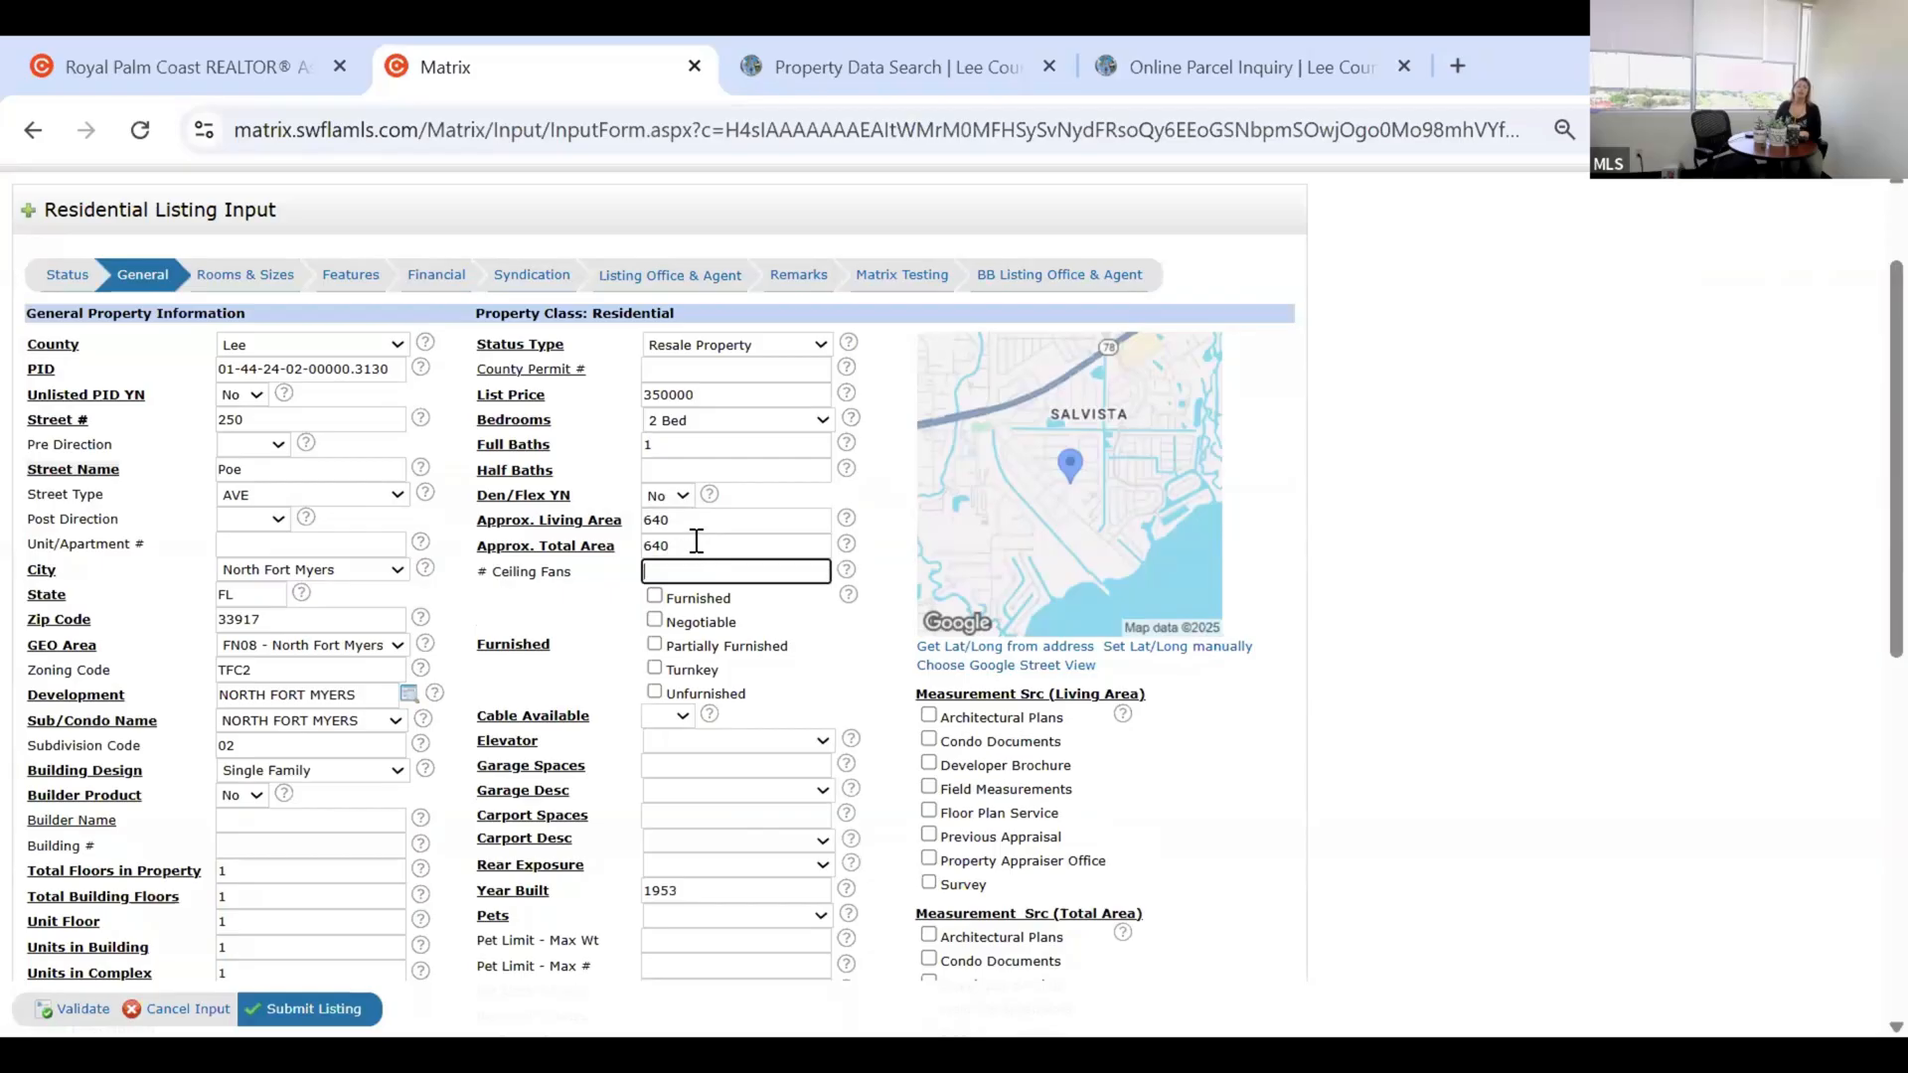
left_click(697, 541)
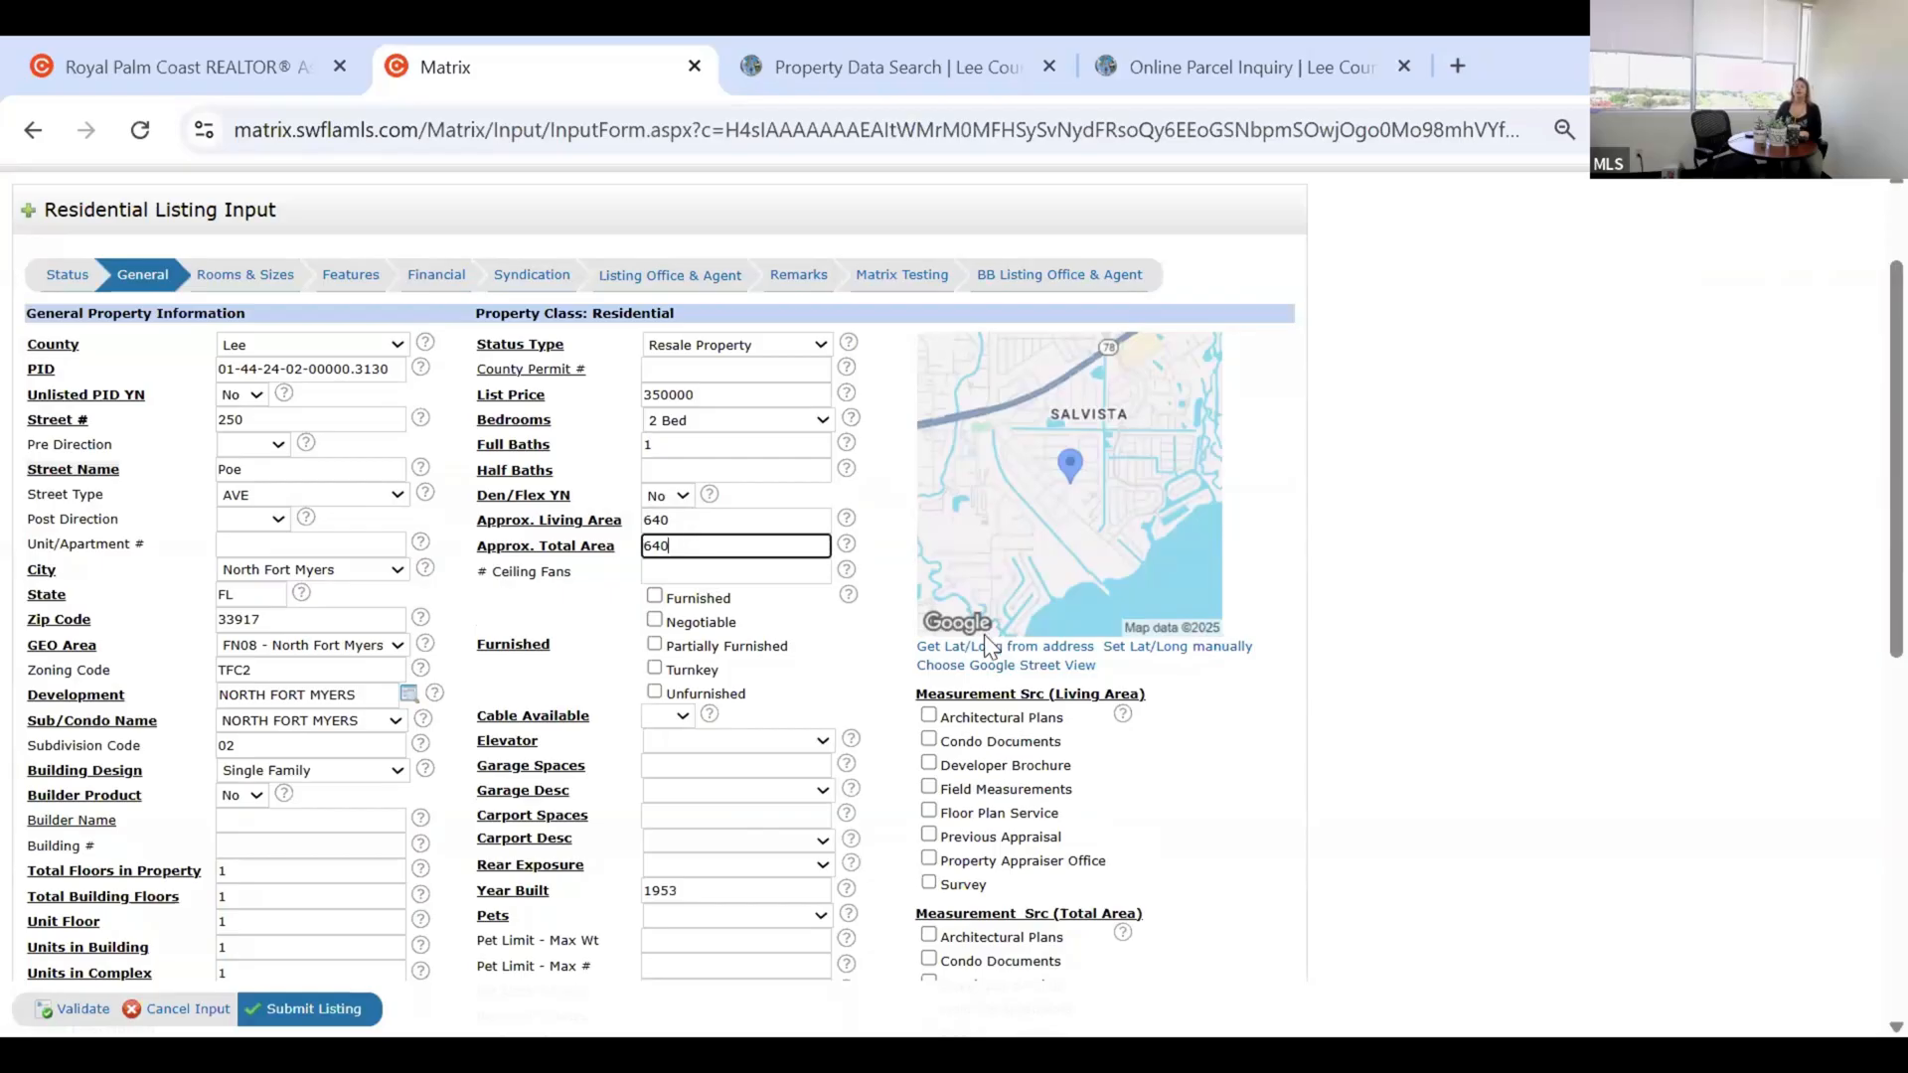
scroll(1059, 732, "down", 2)
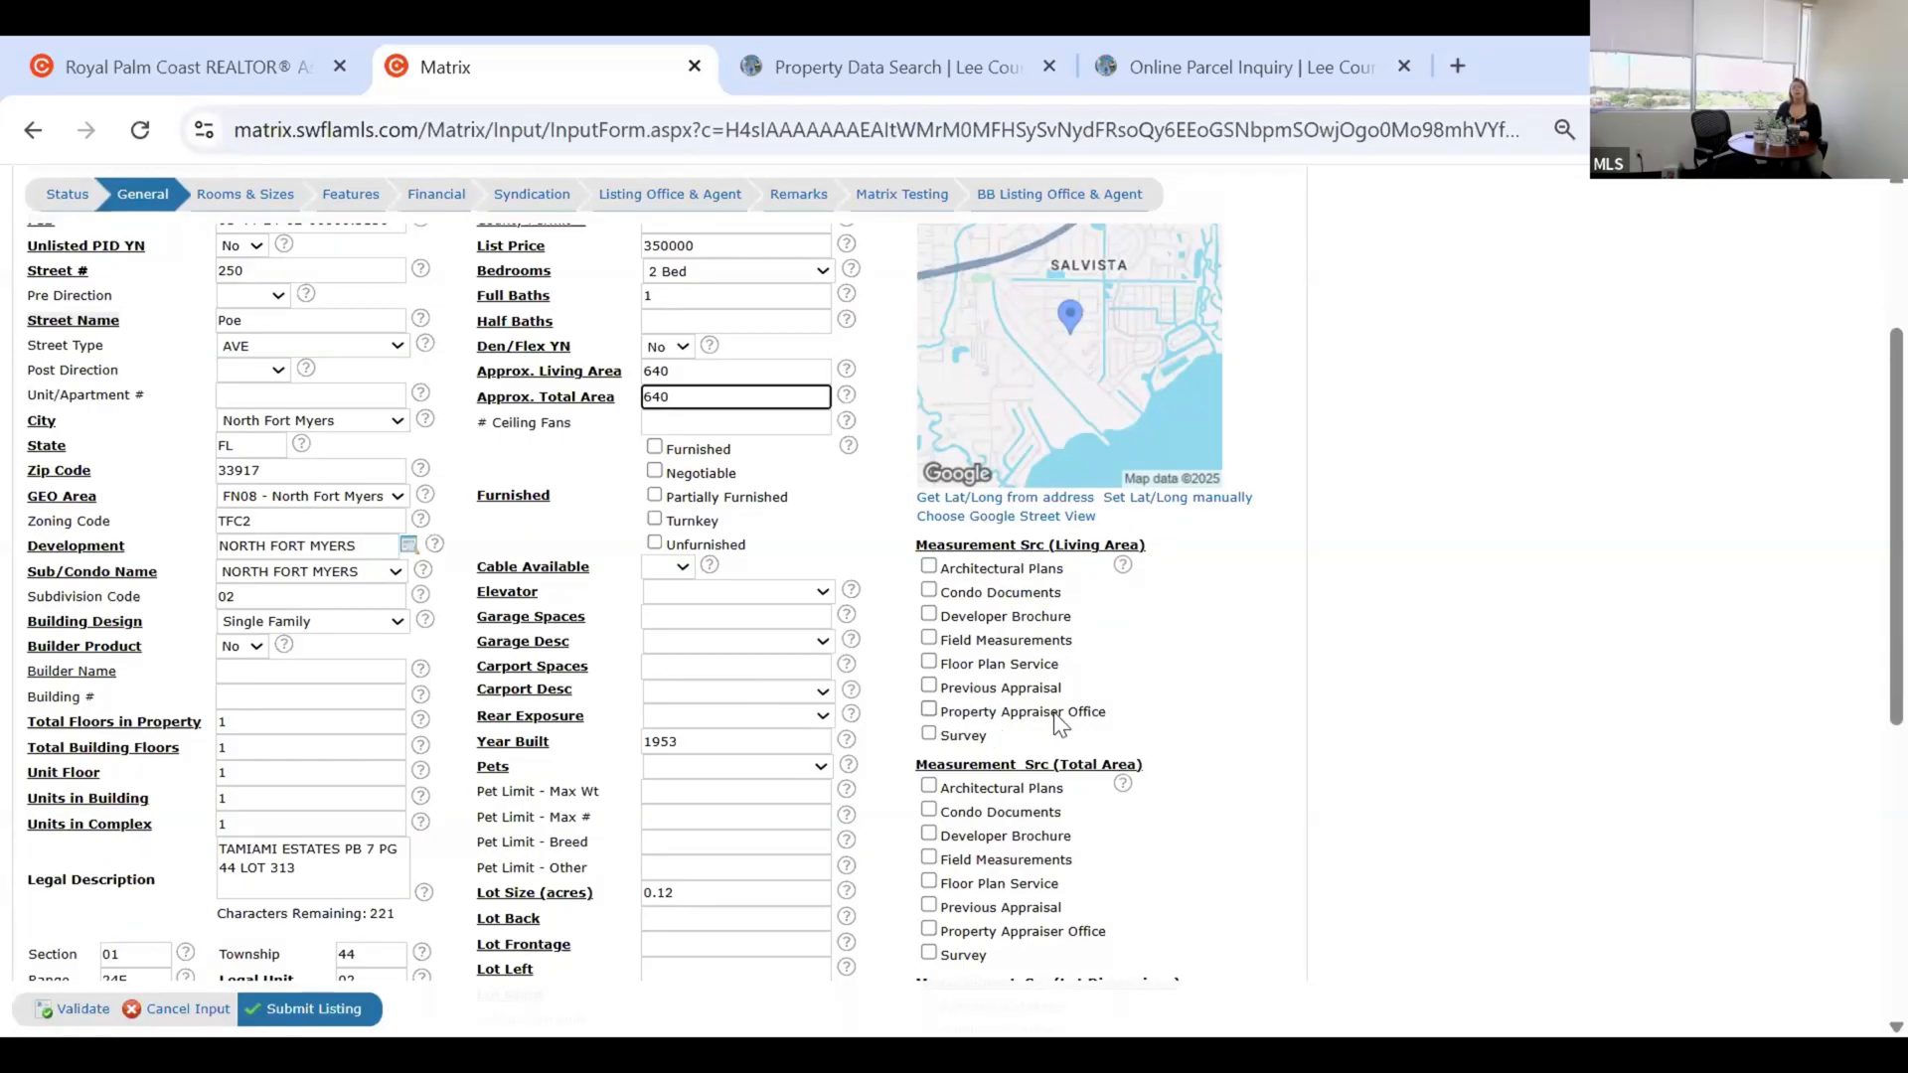
left_click(932, 712)
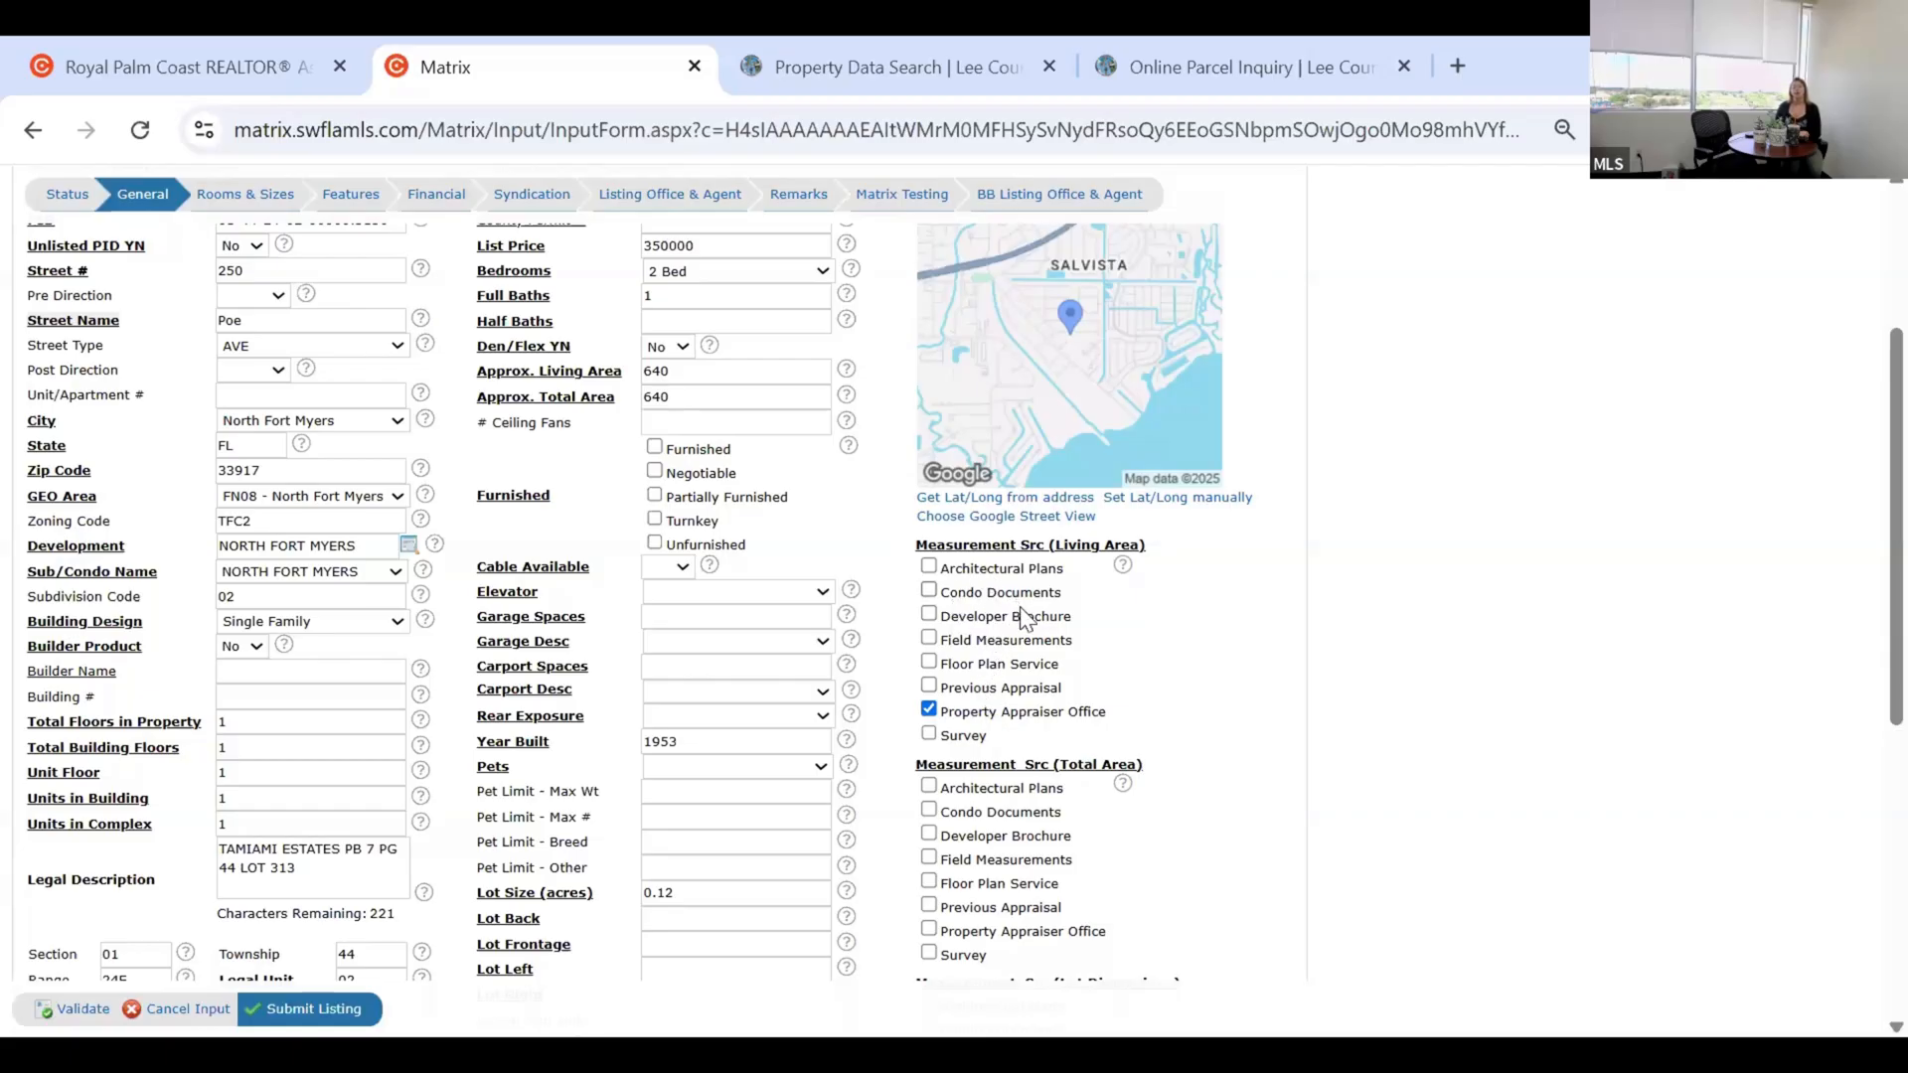
Enter 4 in # Ceiling Fans.
scroll(1000, 641, "up", 2)
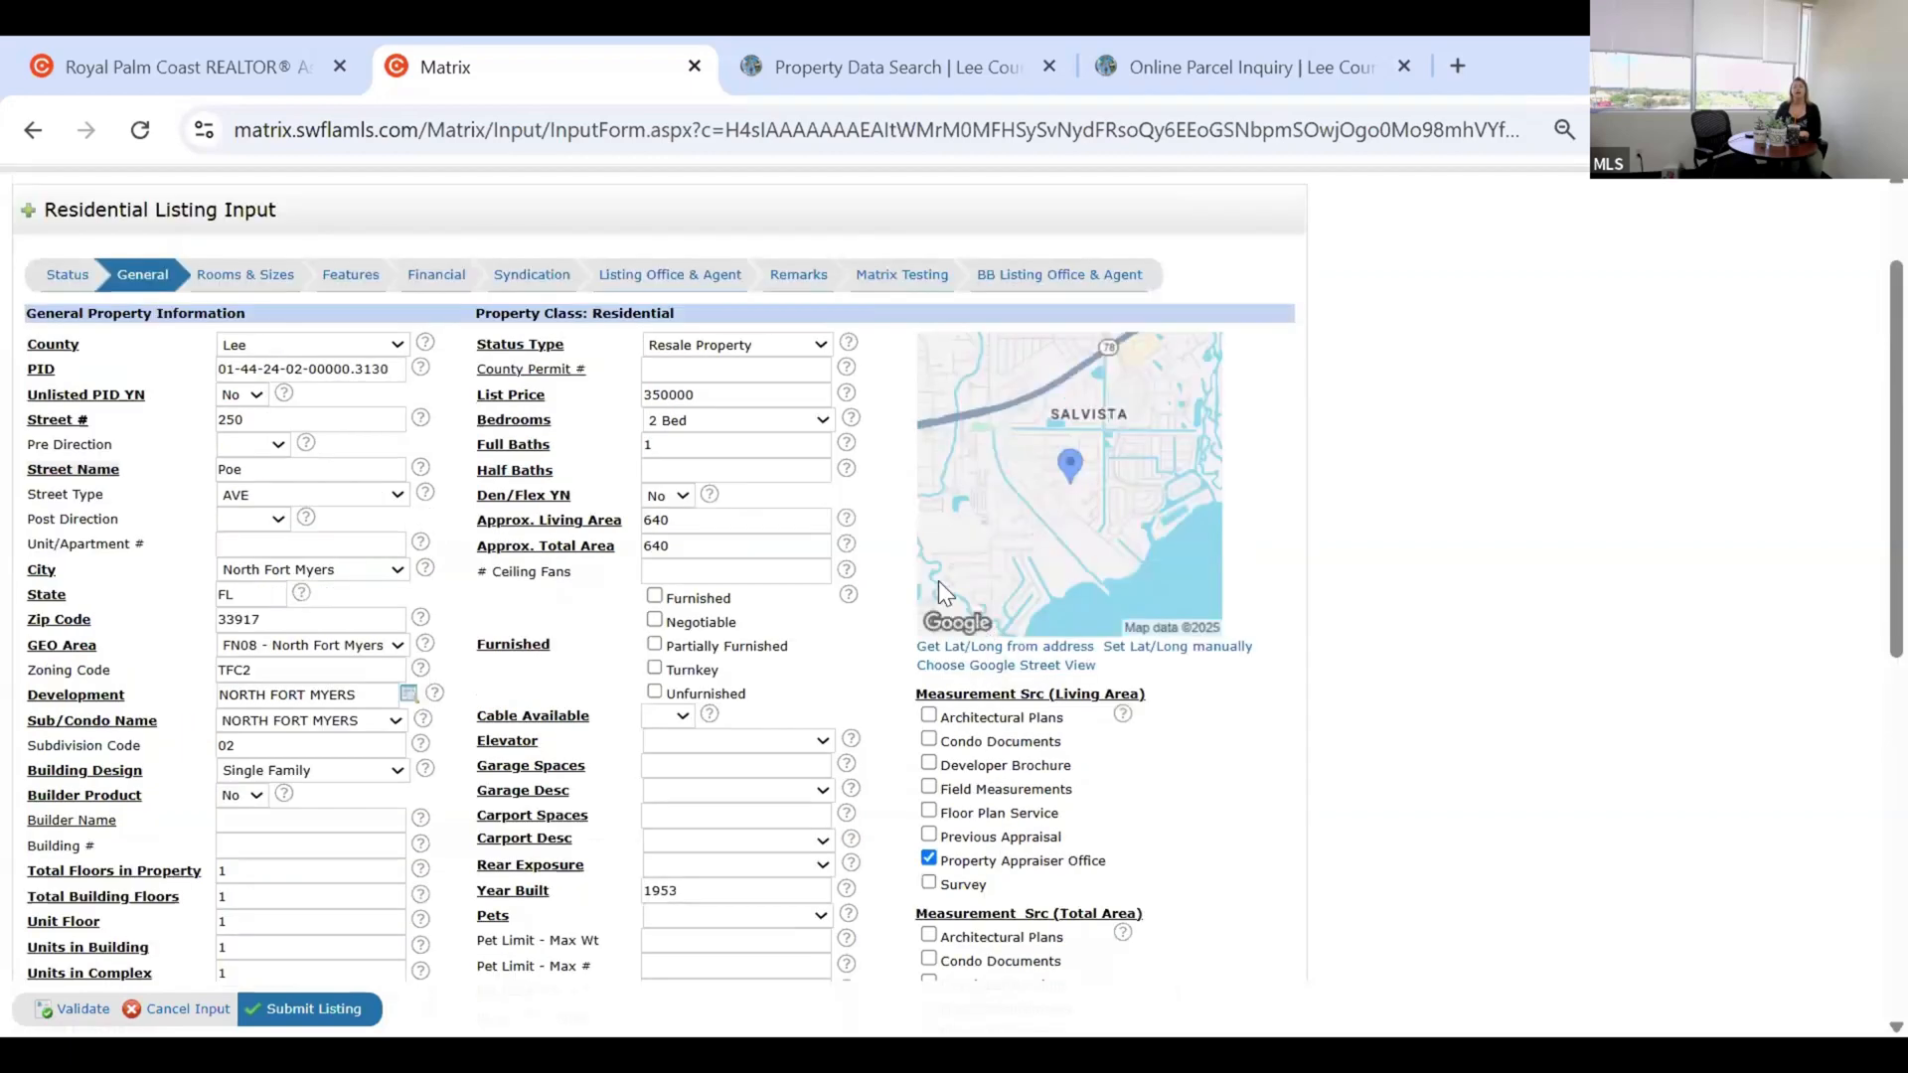
left_click(685, 575)
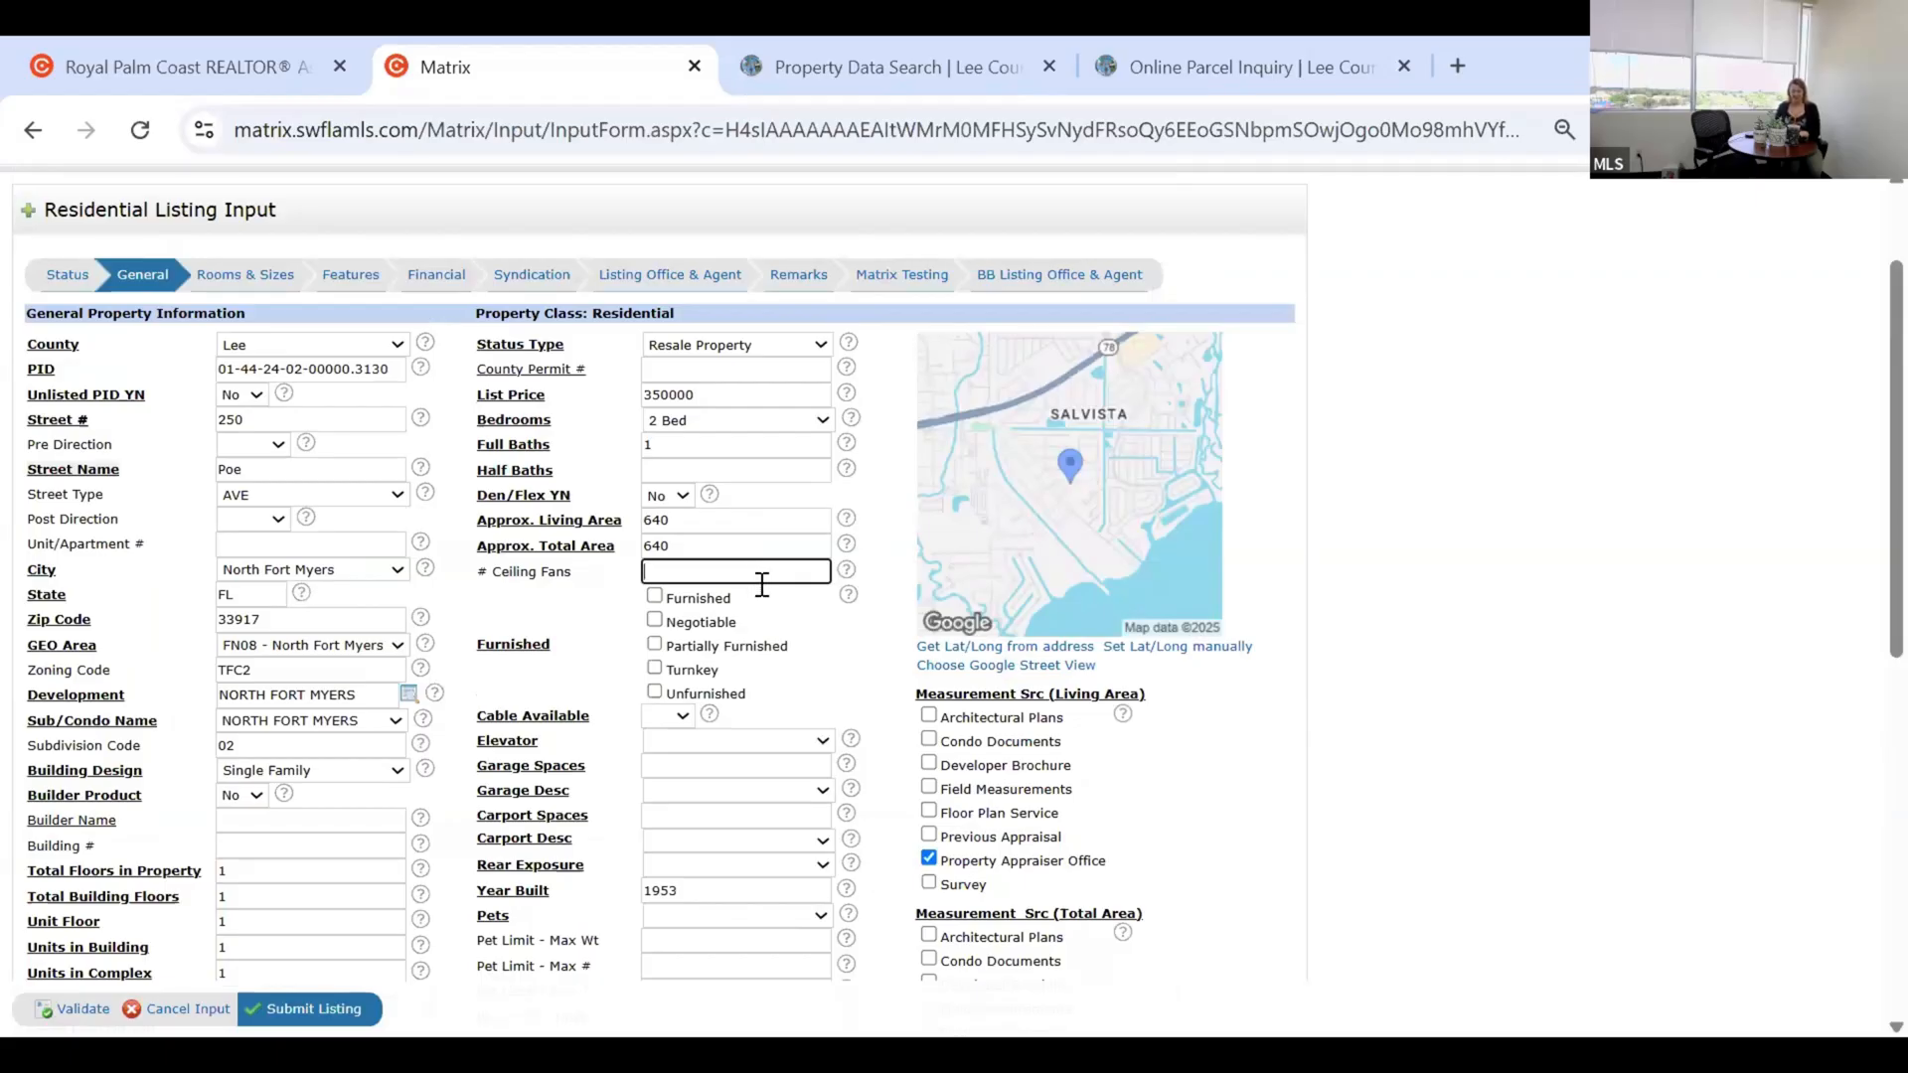
type("4")
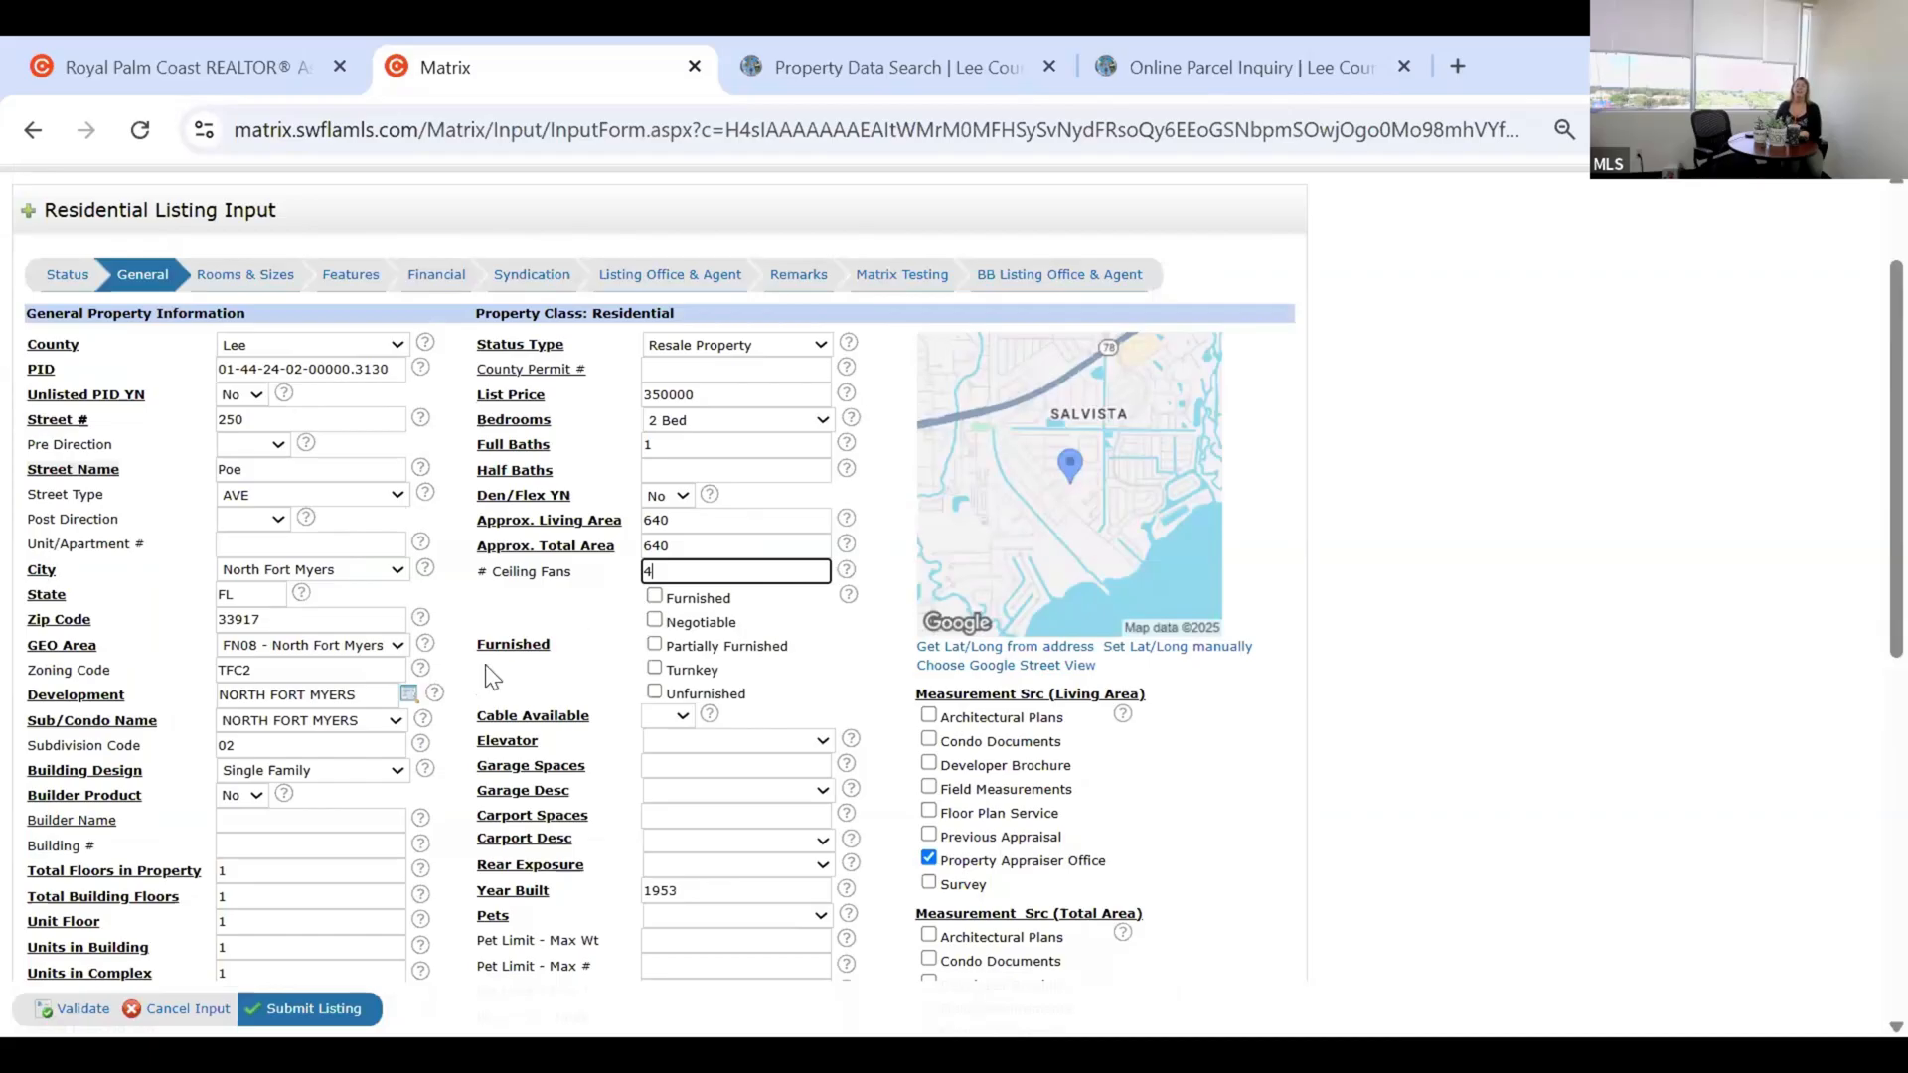
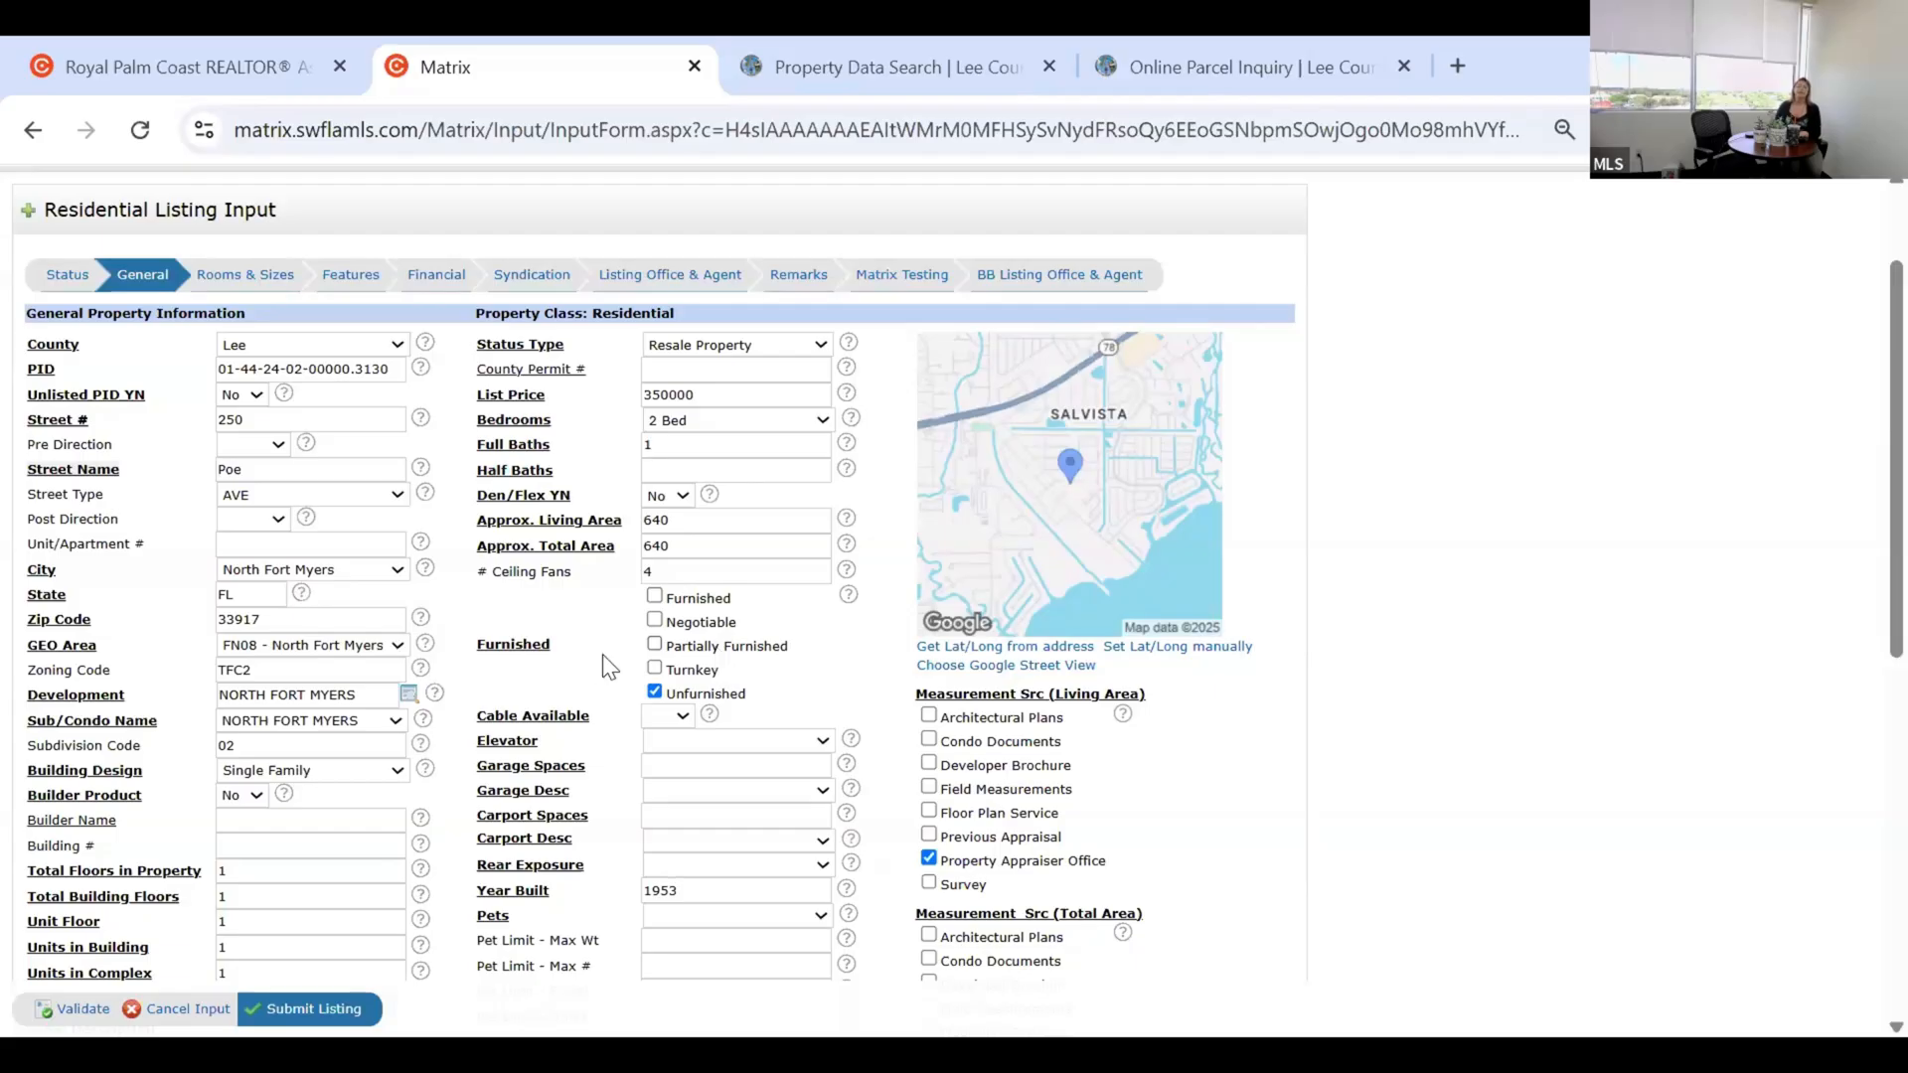
Enter 2 garage spaces and 0 carport spaces.
scroll(602, 654, "down", 2)
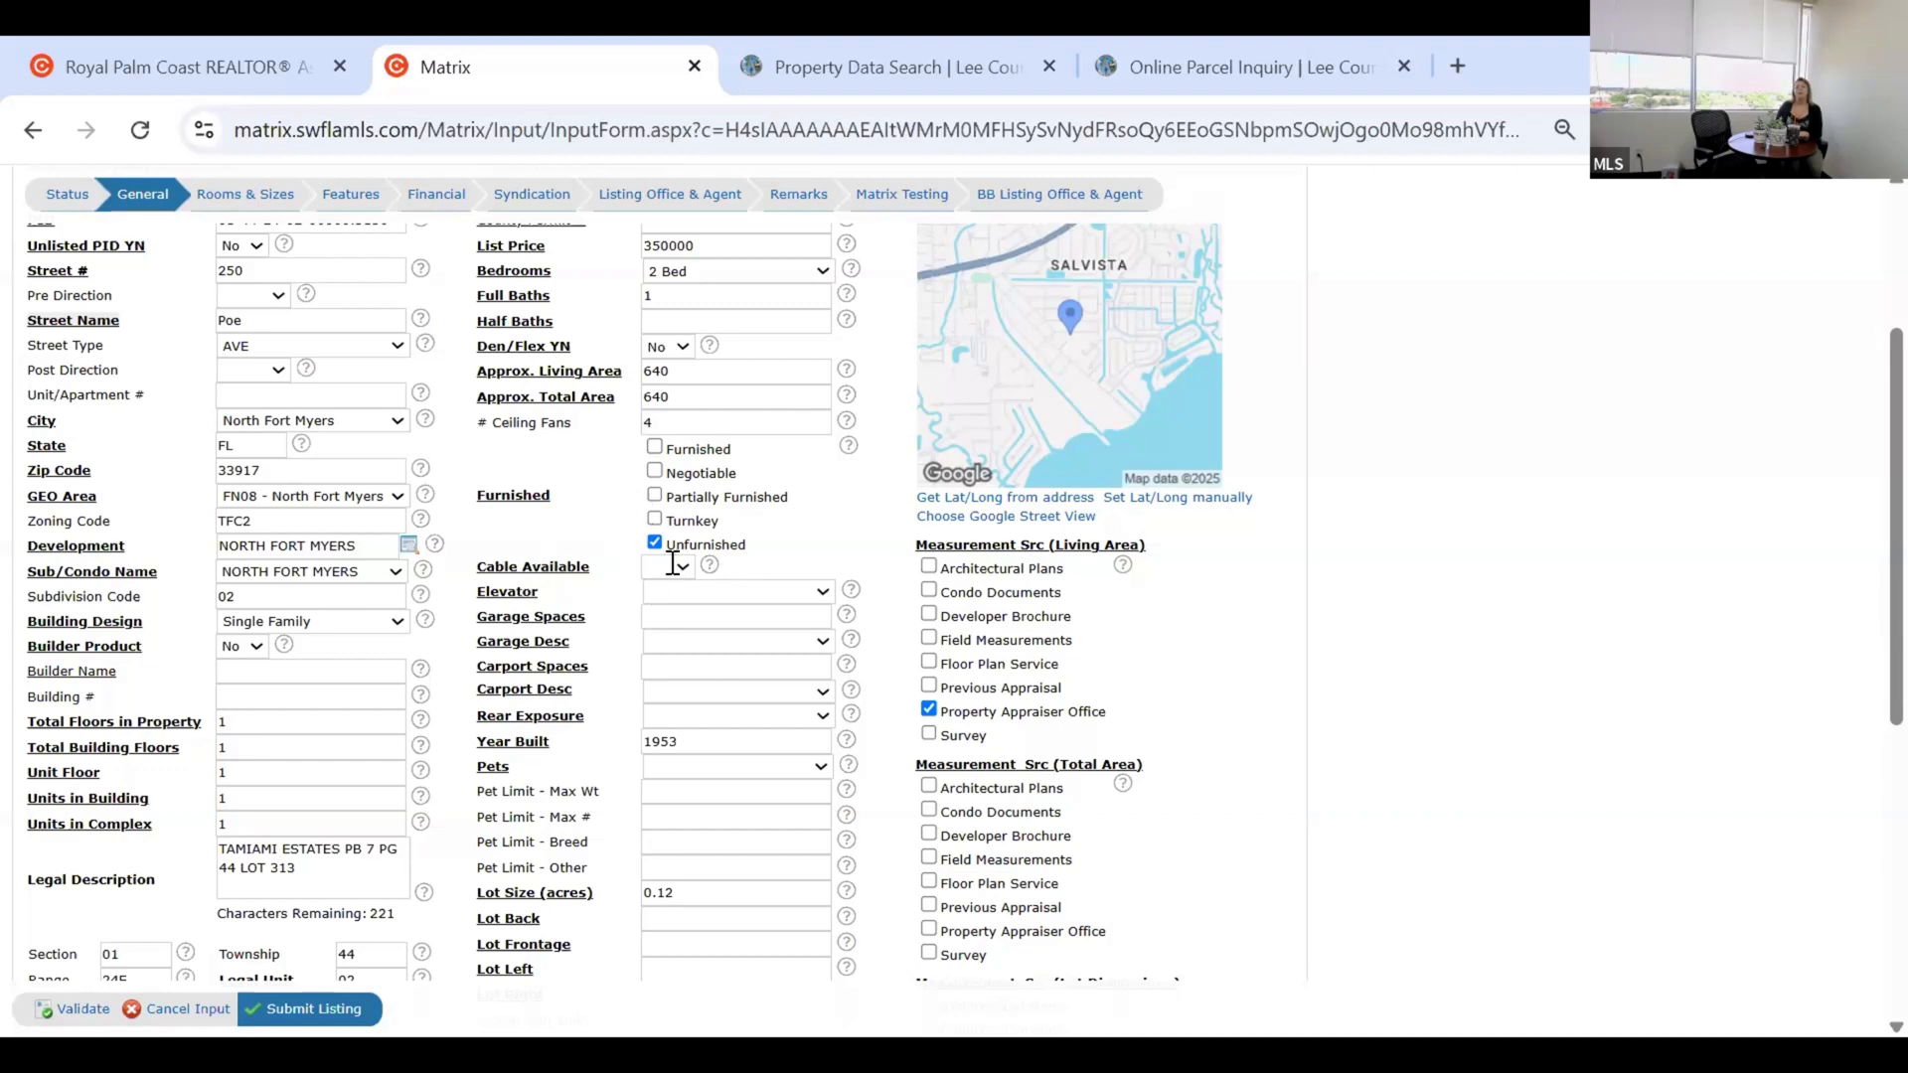
left_click(668, 620)
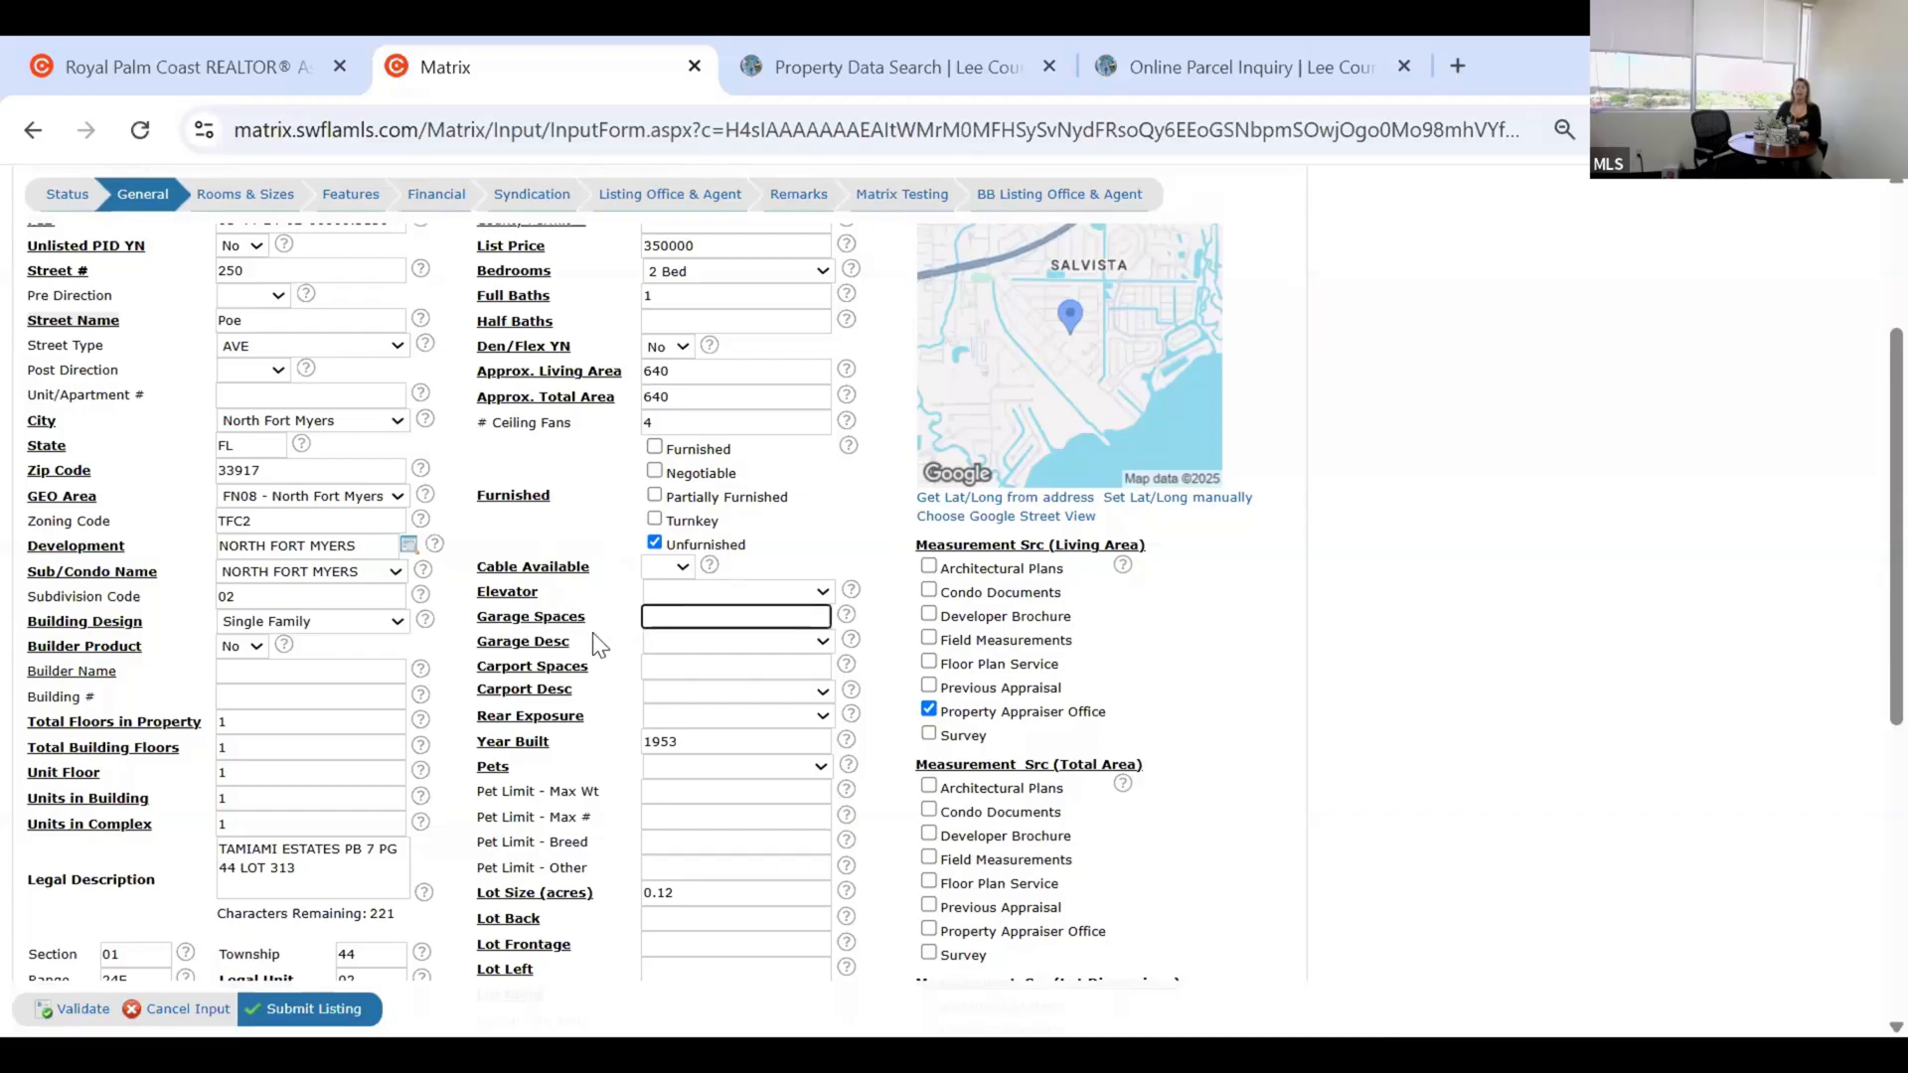
type("2")
left_click(559, 669)
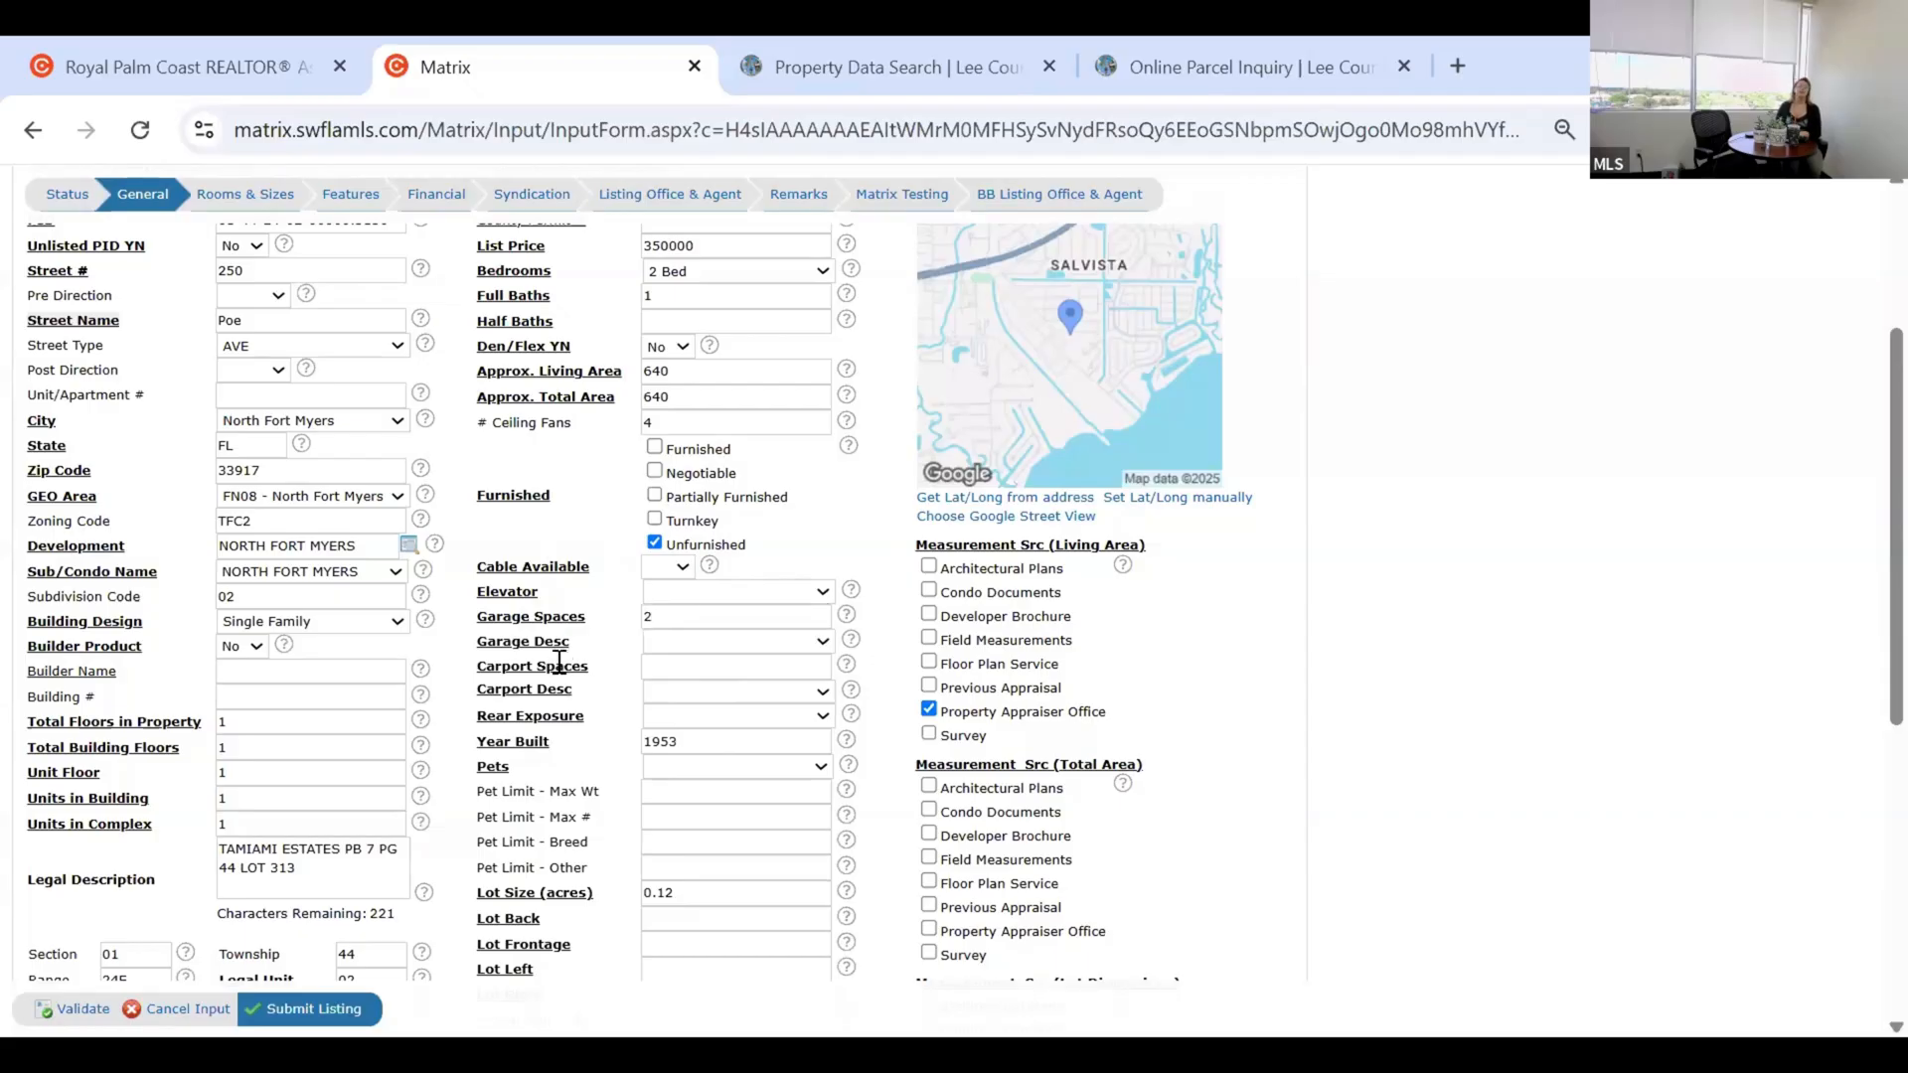
left_click(675, 670)
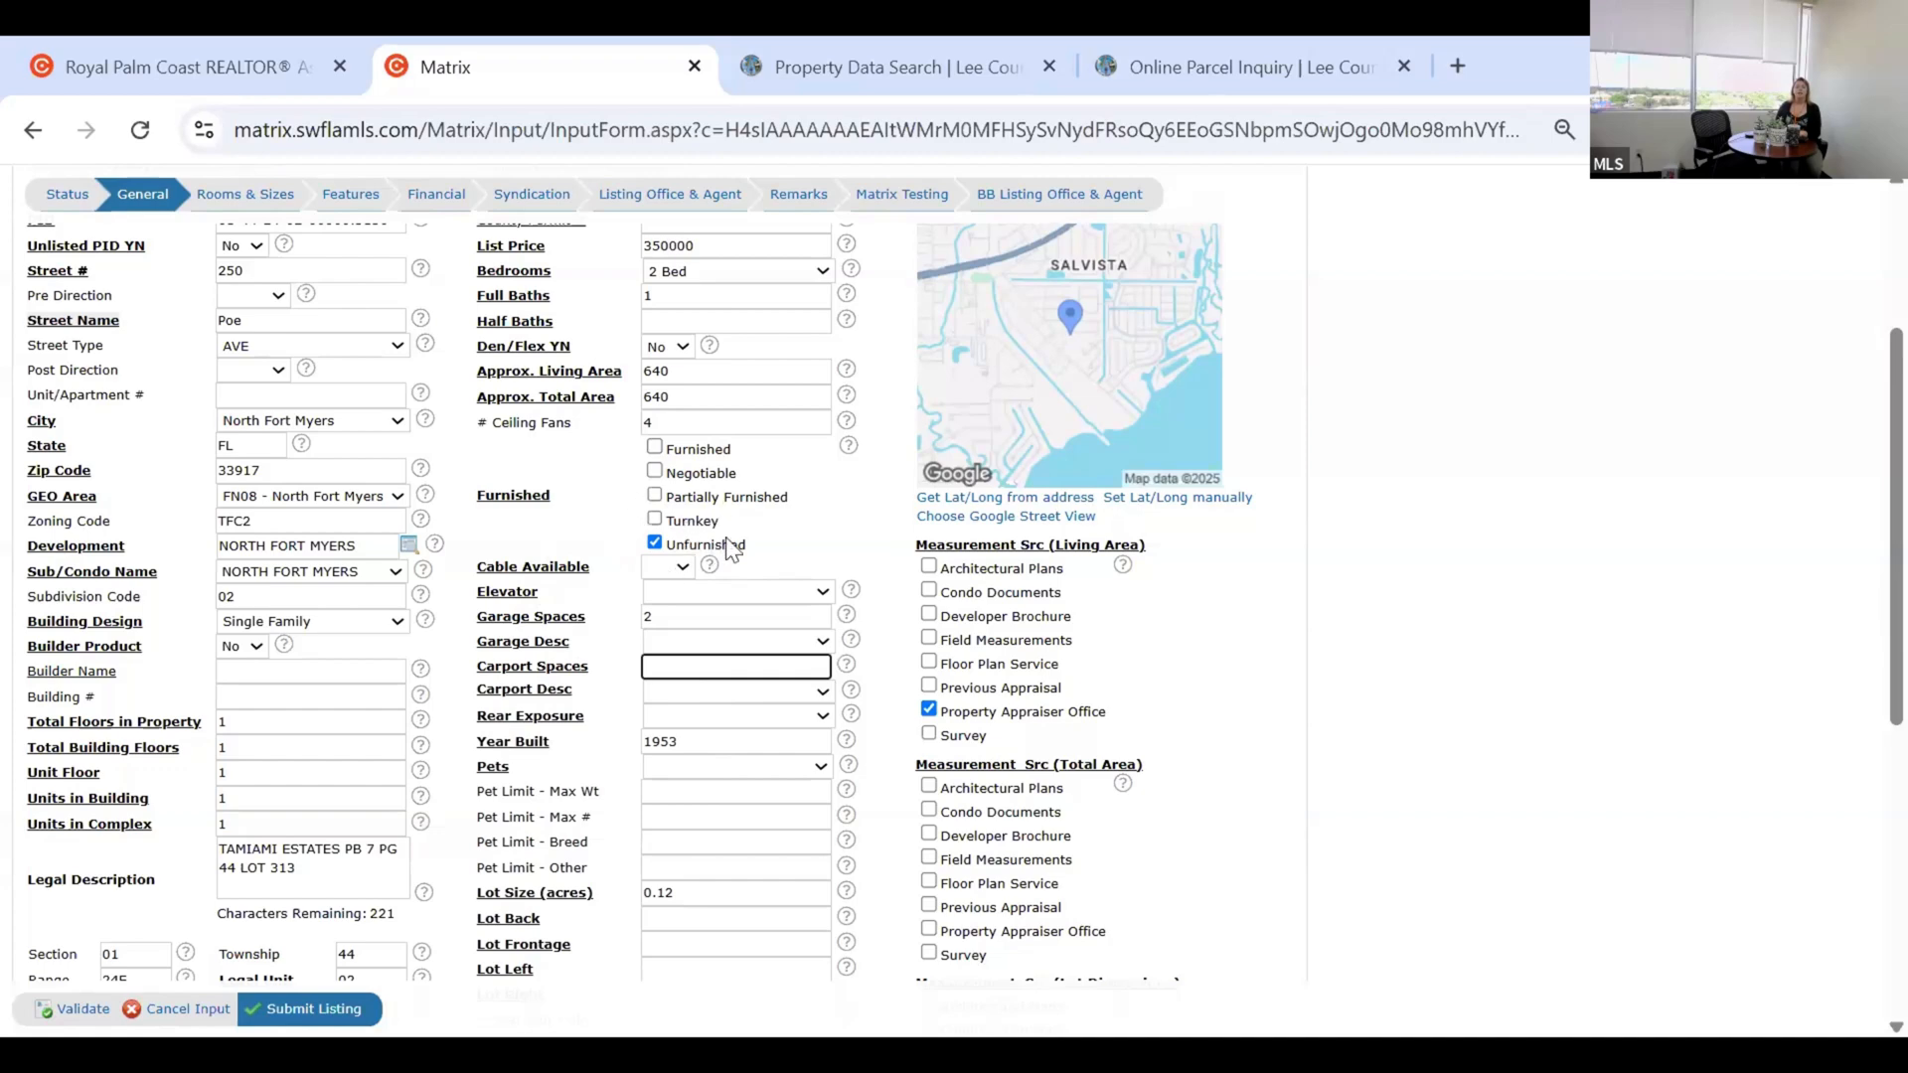
type("0")
key("Tab")
Set Rear Exposure to NE and return to the top of the General tab.
scroll(685, 574, "down", 1)
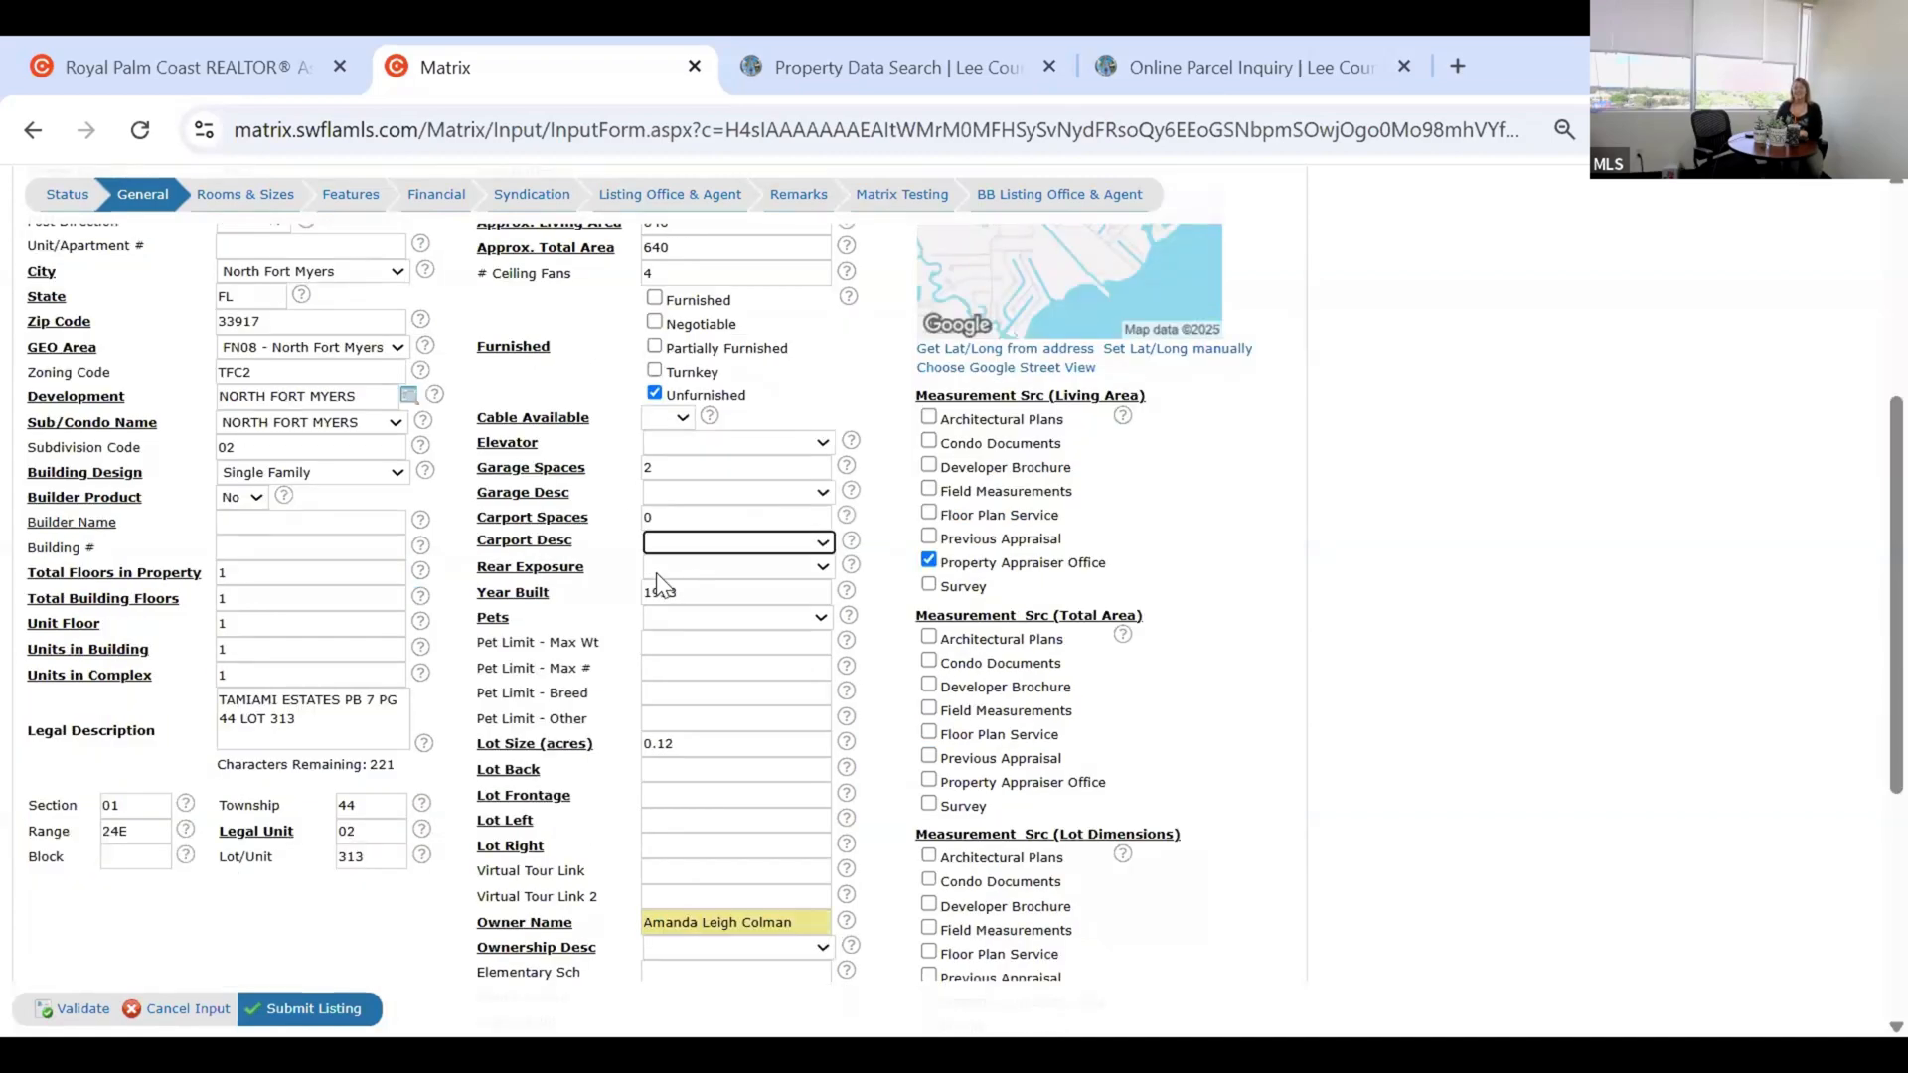
left_click(656, 573)
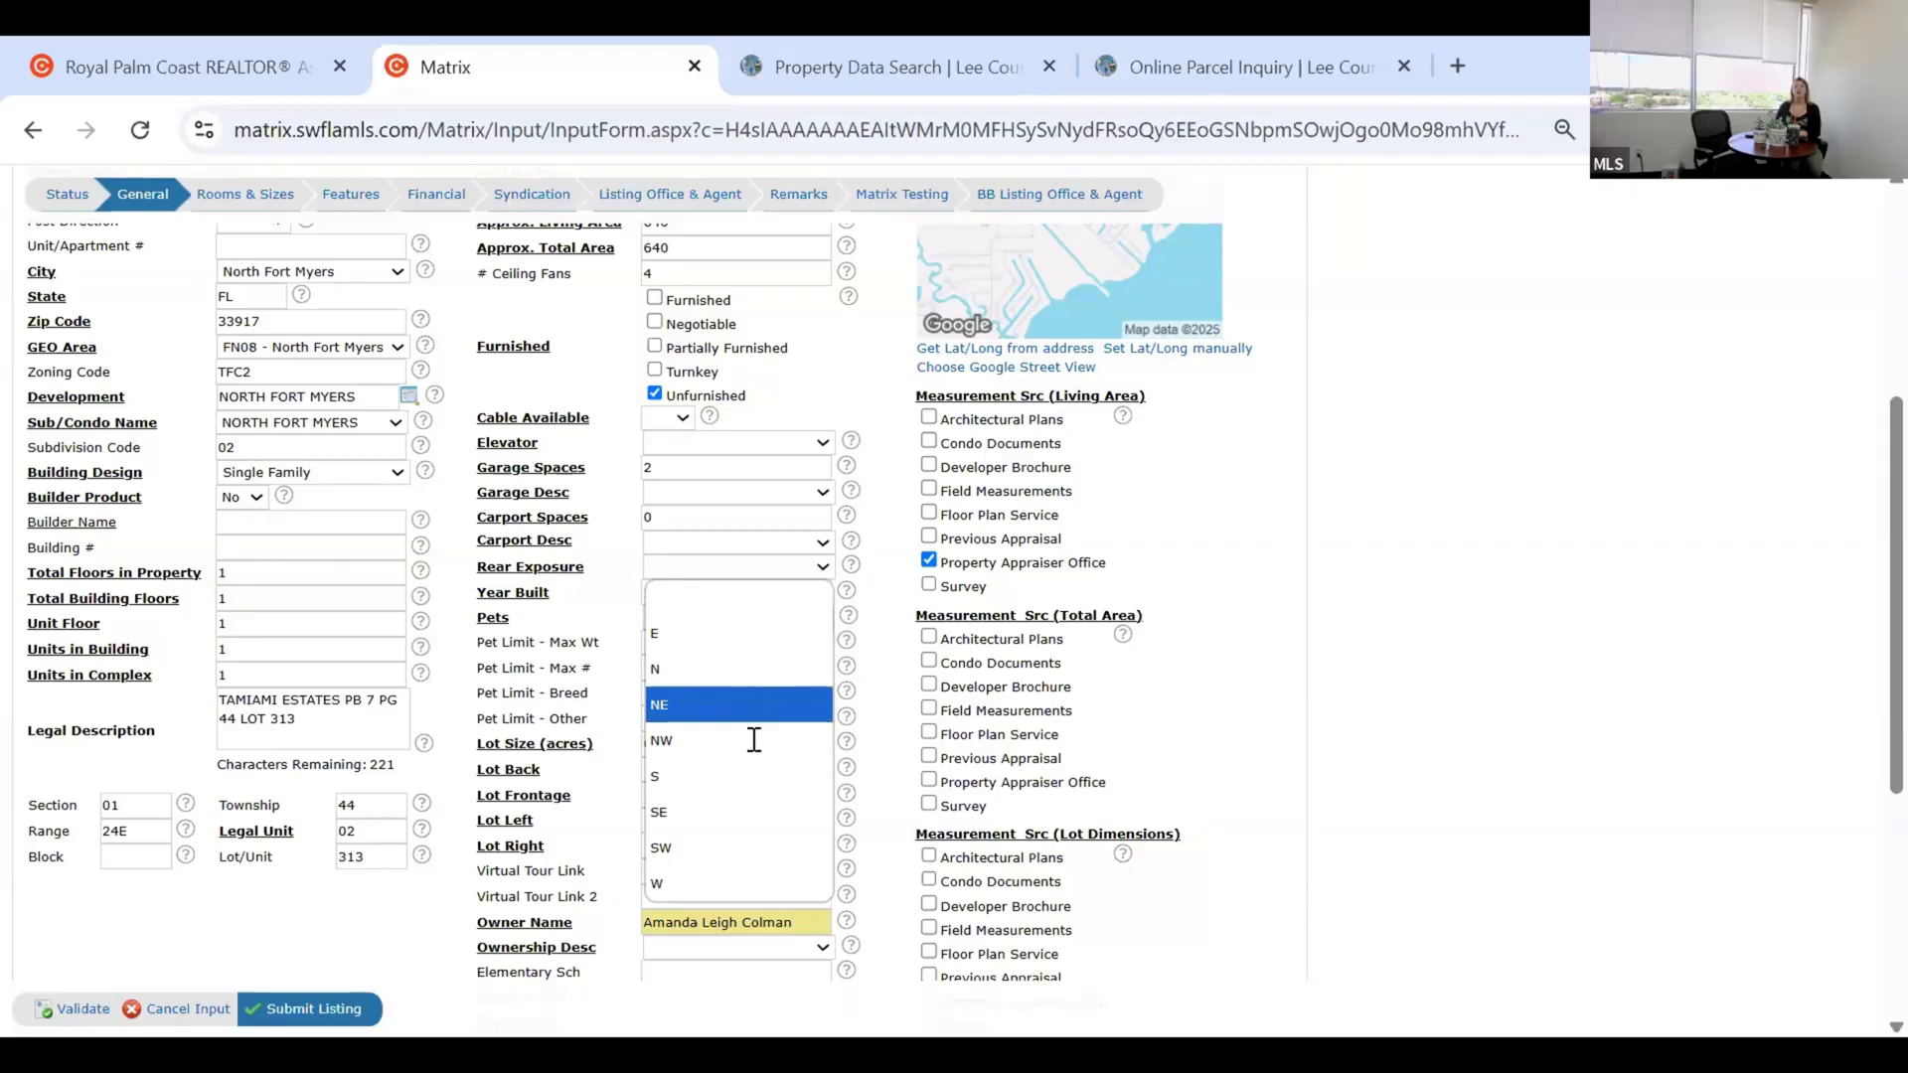
left_click(738, 707)
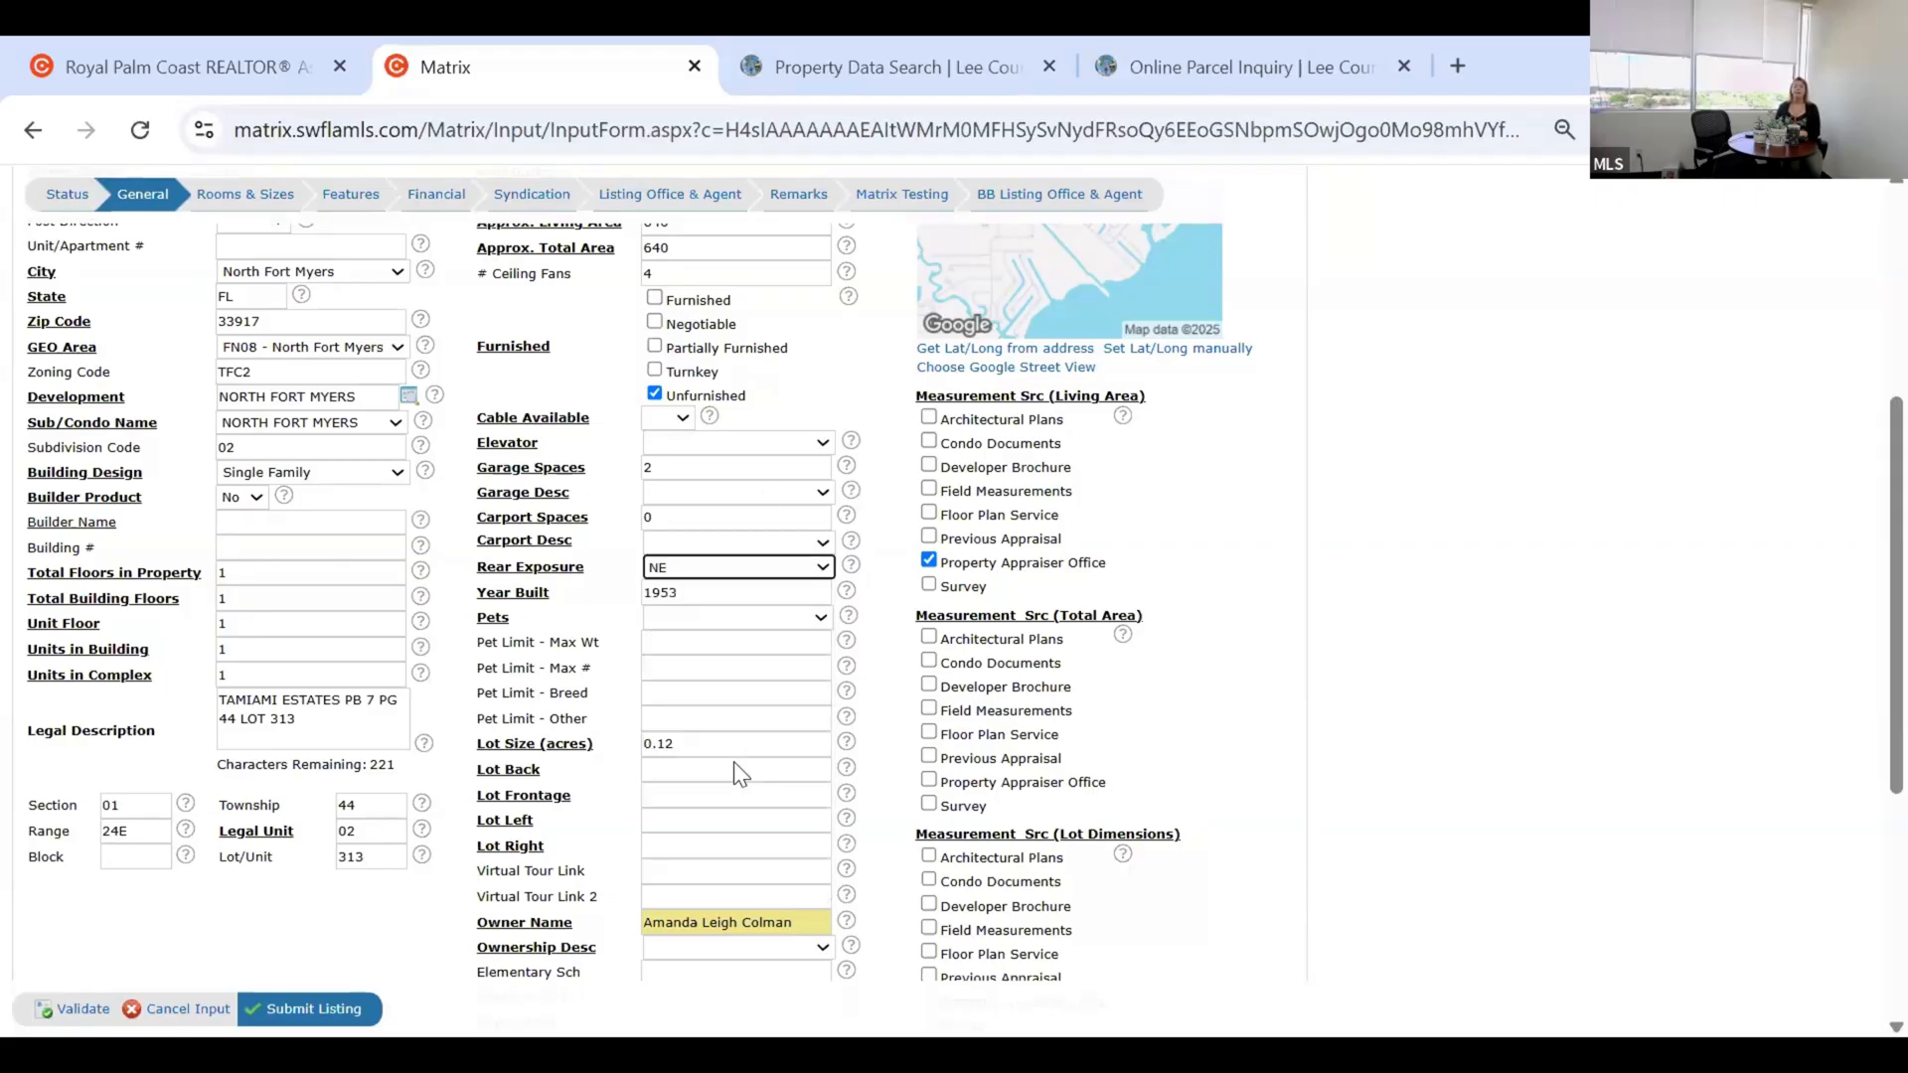
scroll(1217, 570, "up", 1)
scroll(1221, 580, "up", 3)
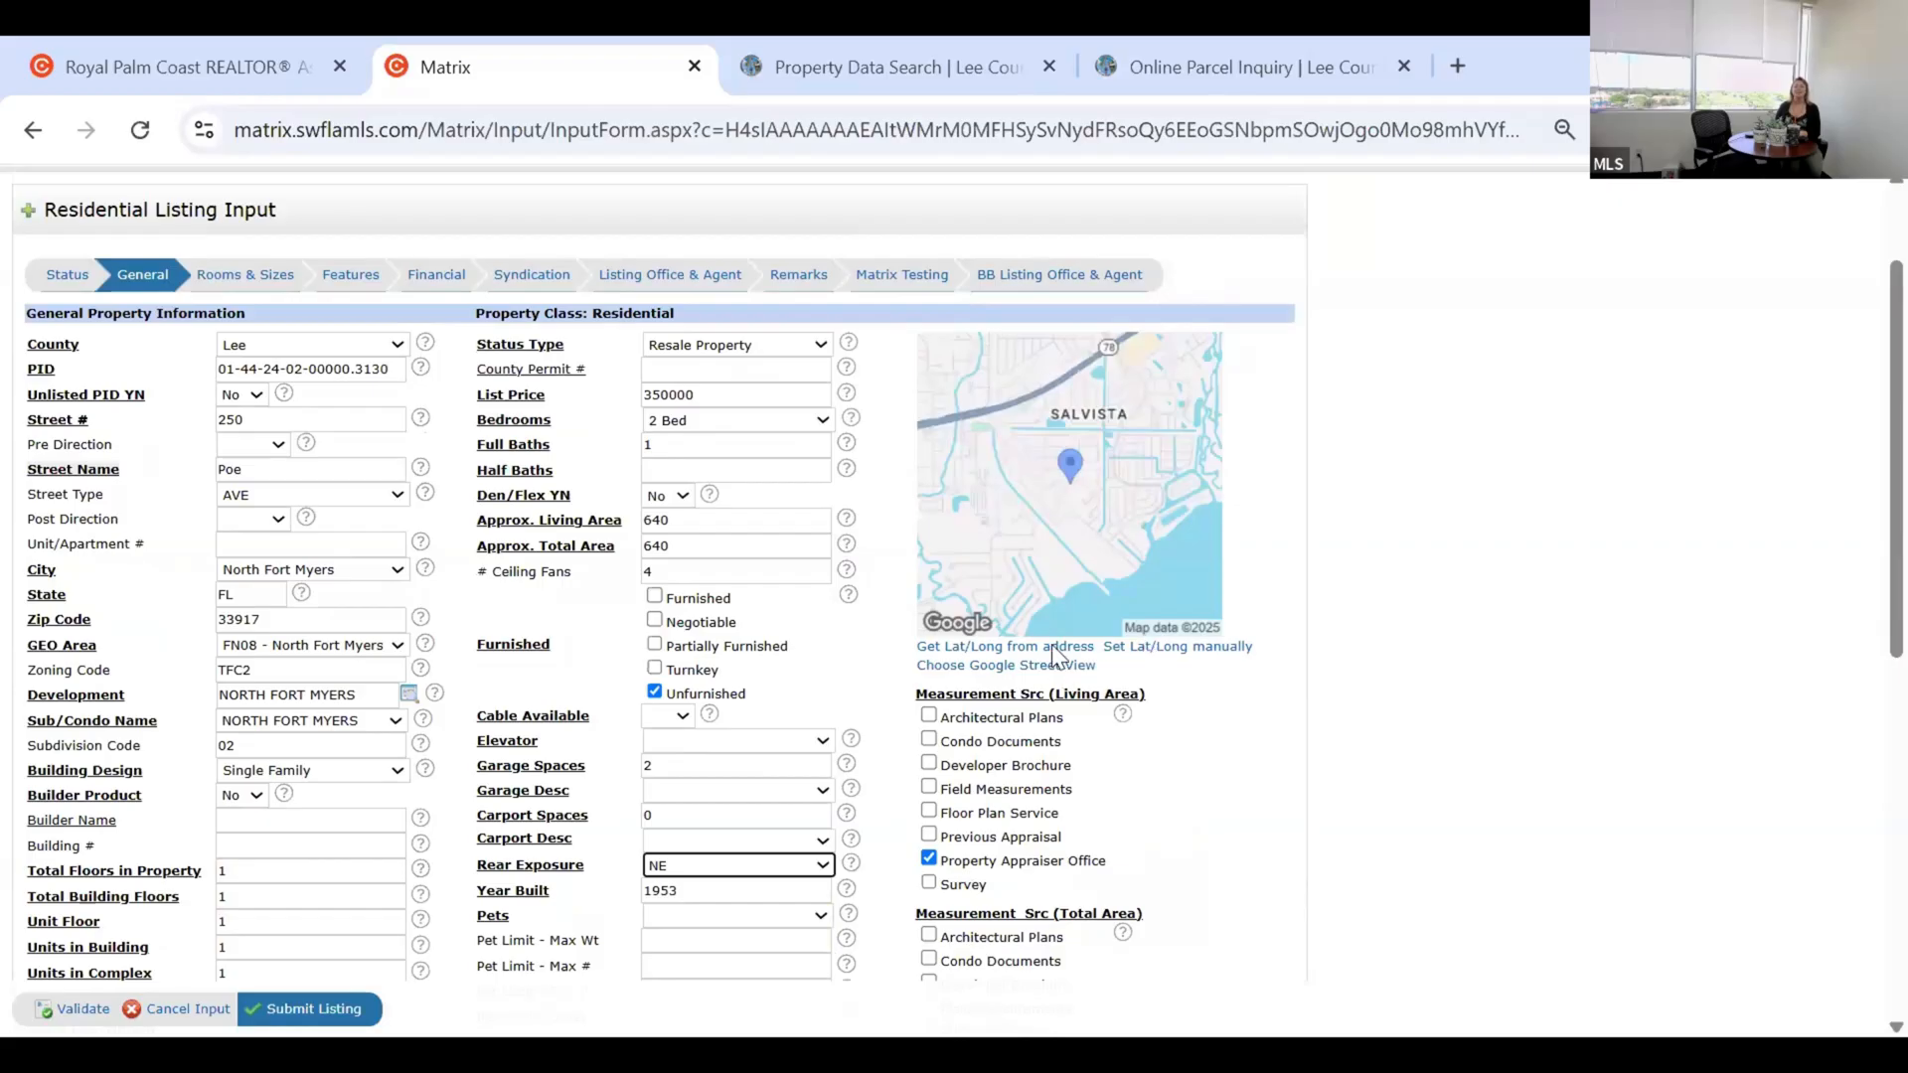
scroll(1153, 811, "up", 2)
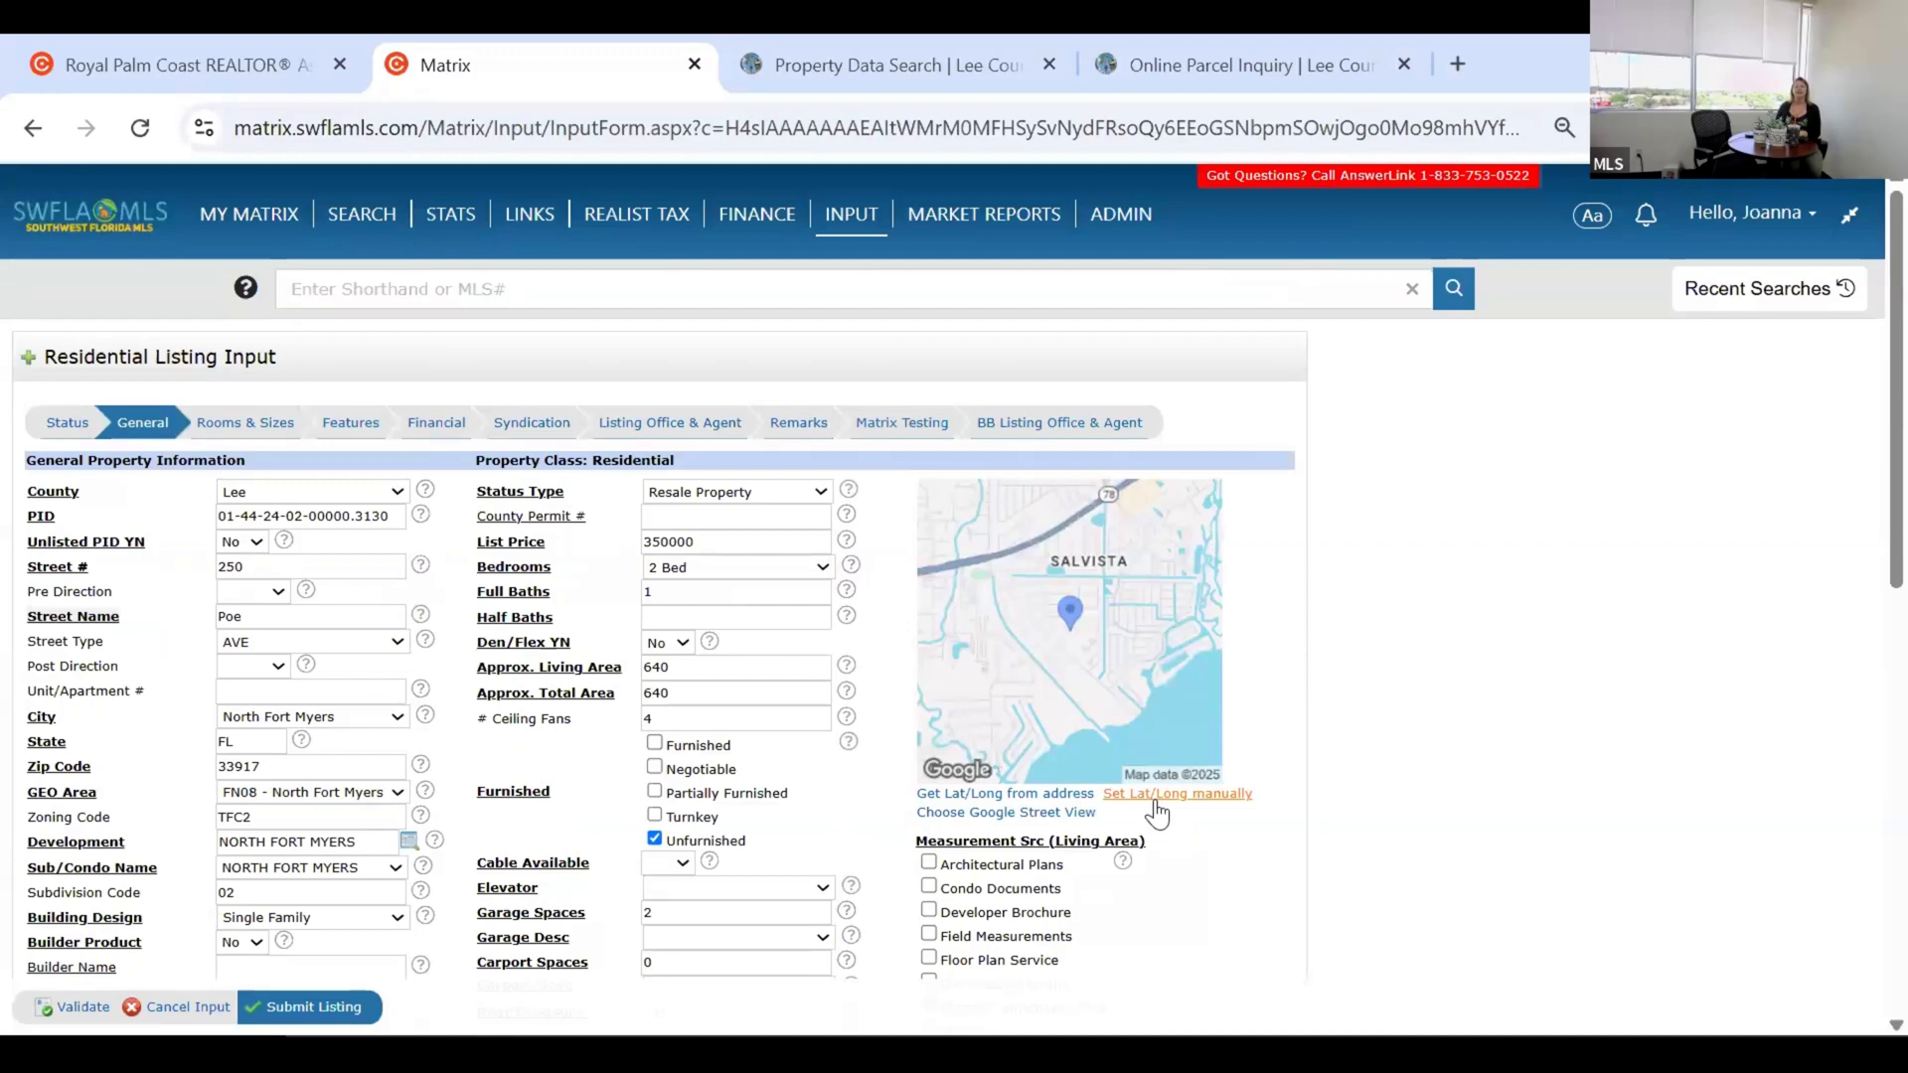
left_click(1175, 807)
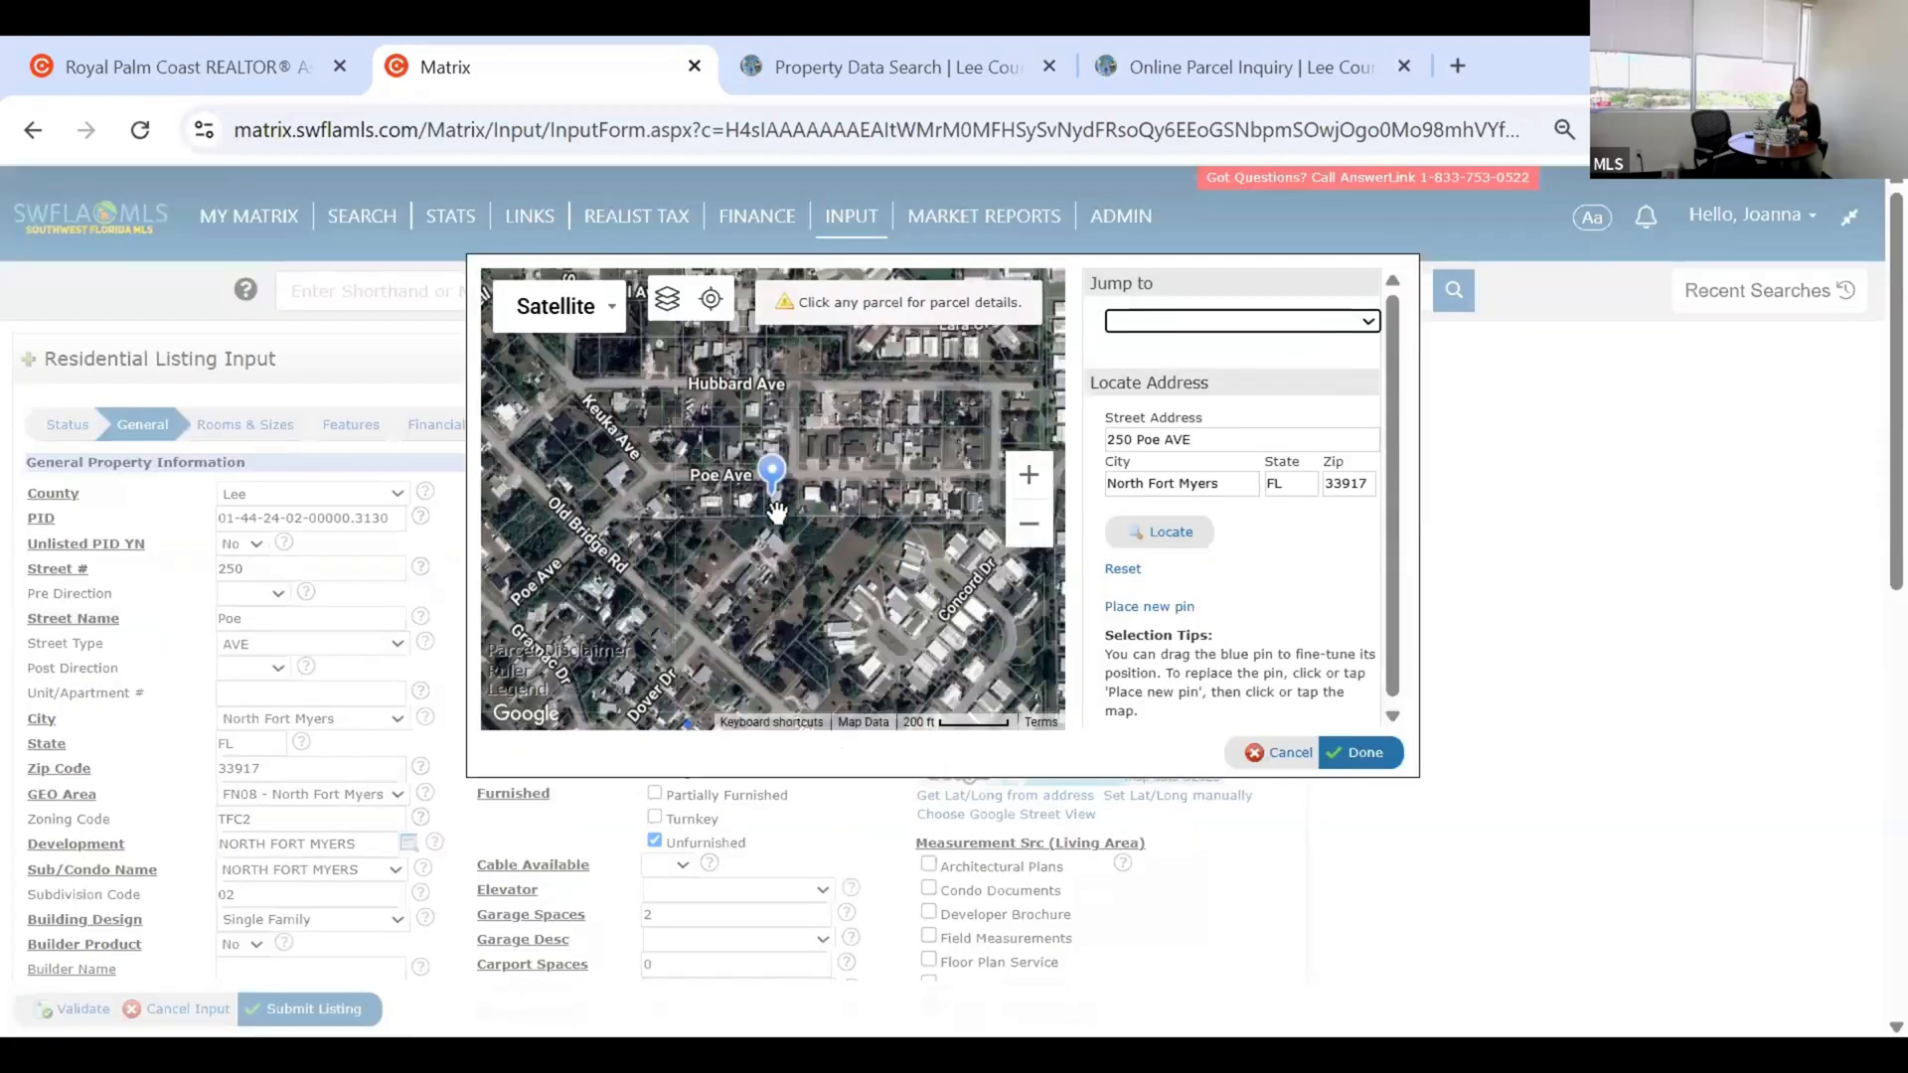
scroll(608, 527, "up", 1)
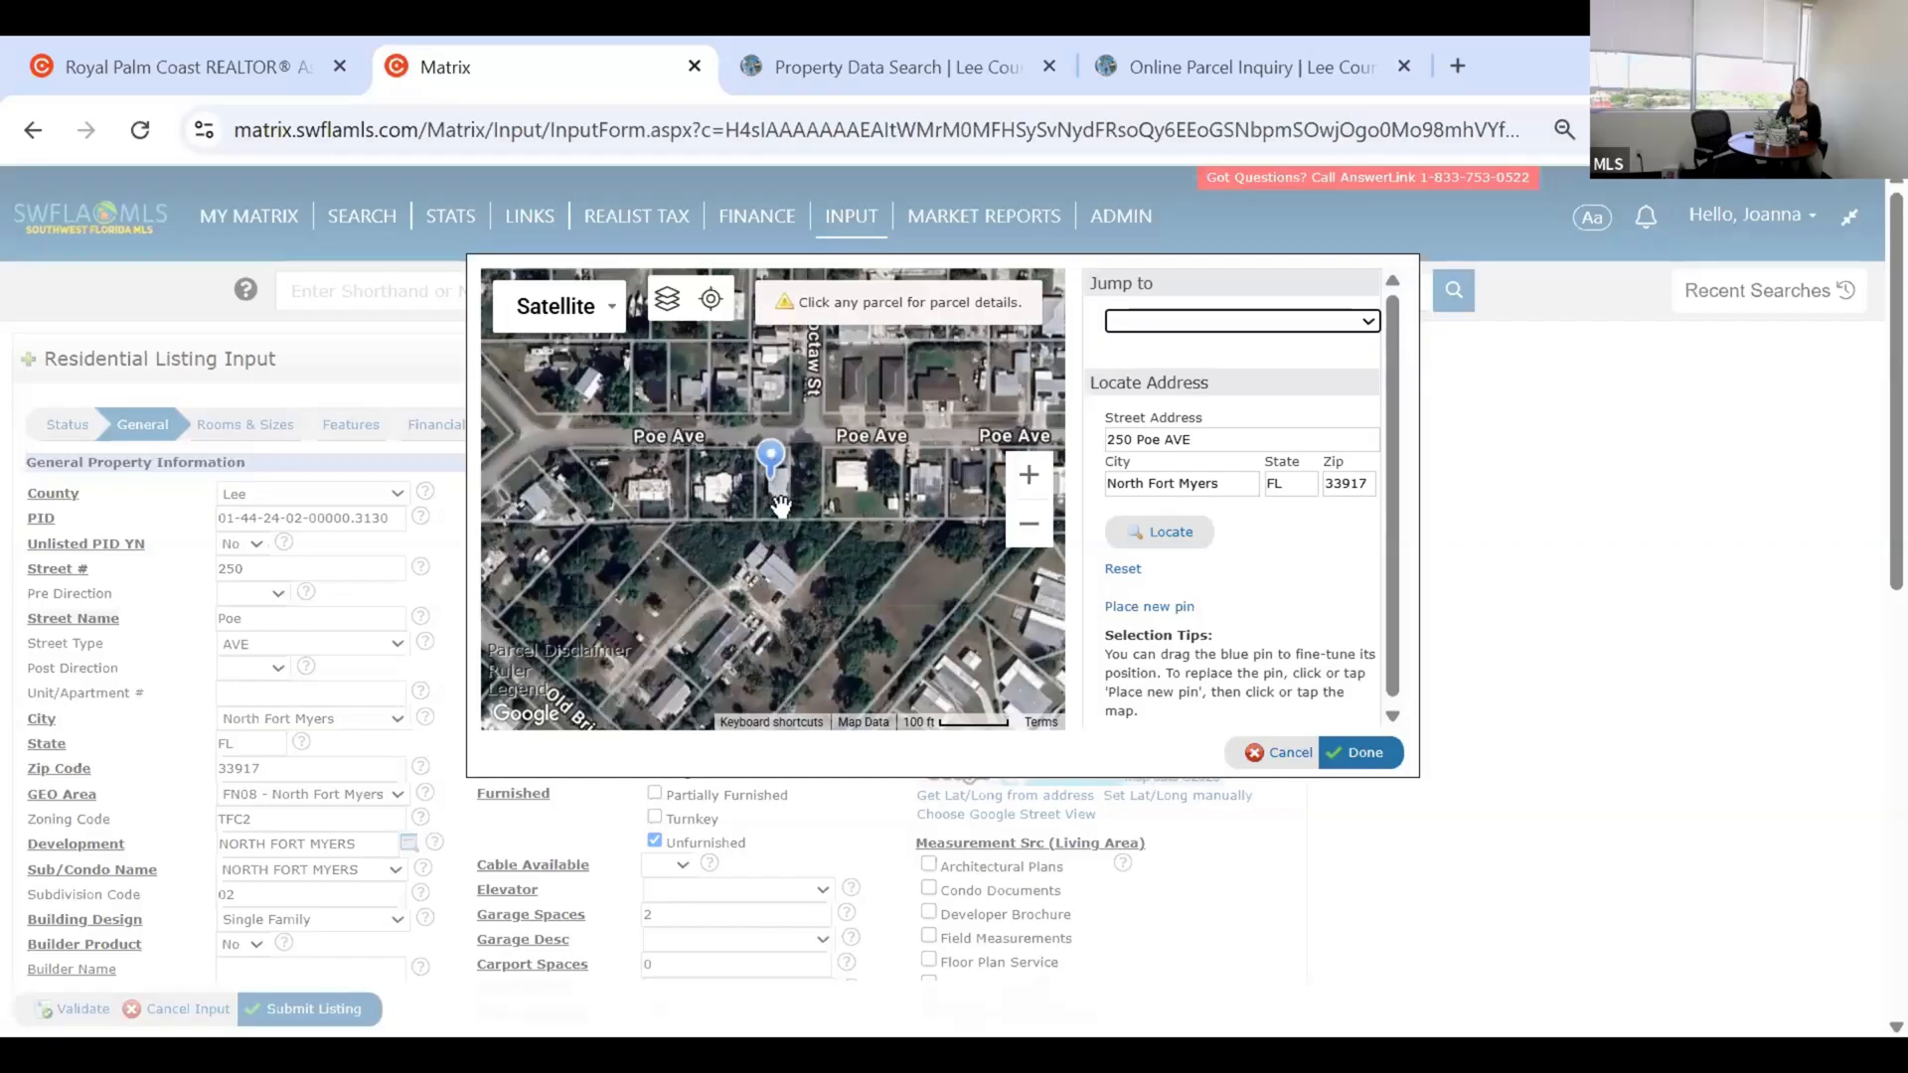
scroll(1221, 609, "down", 1)
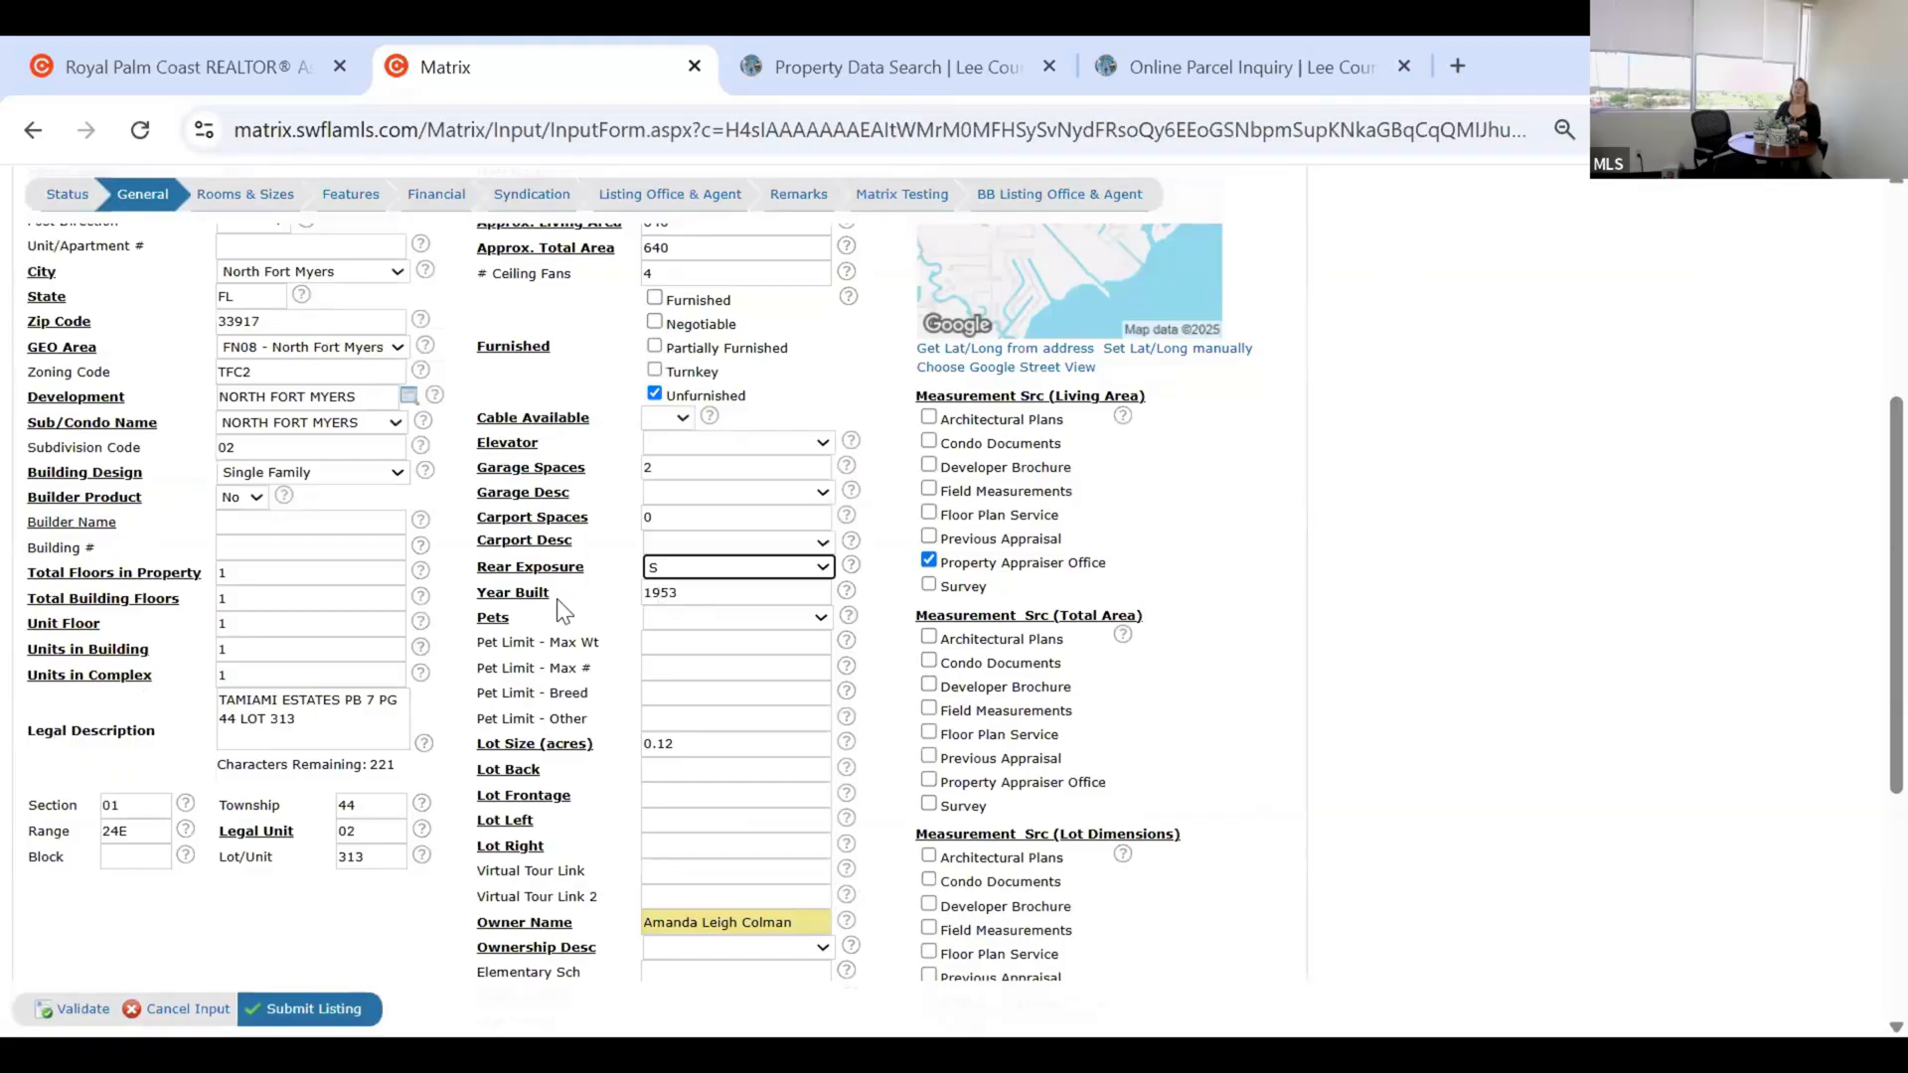
Choose No Approval Needed for Pets, leaving Pet Limit - Breed and Pet Limit - Other empty.
scroll(475, 467, "down", 2)
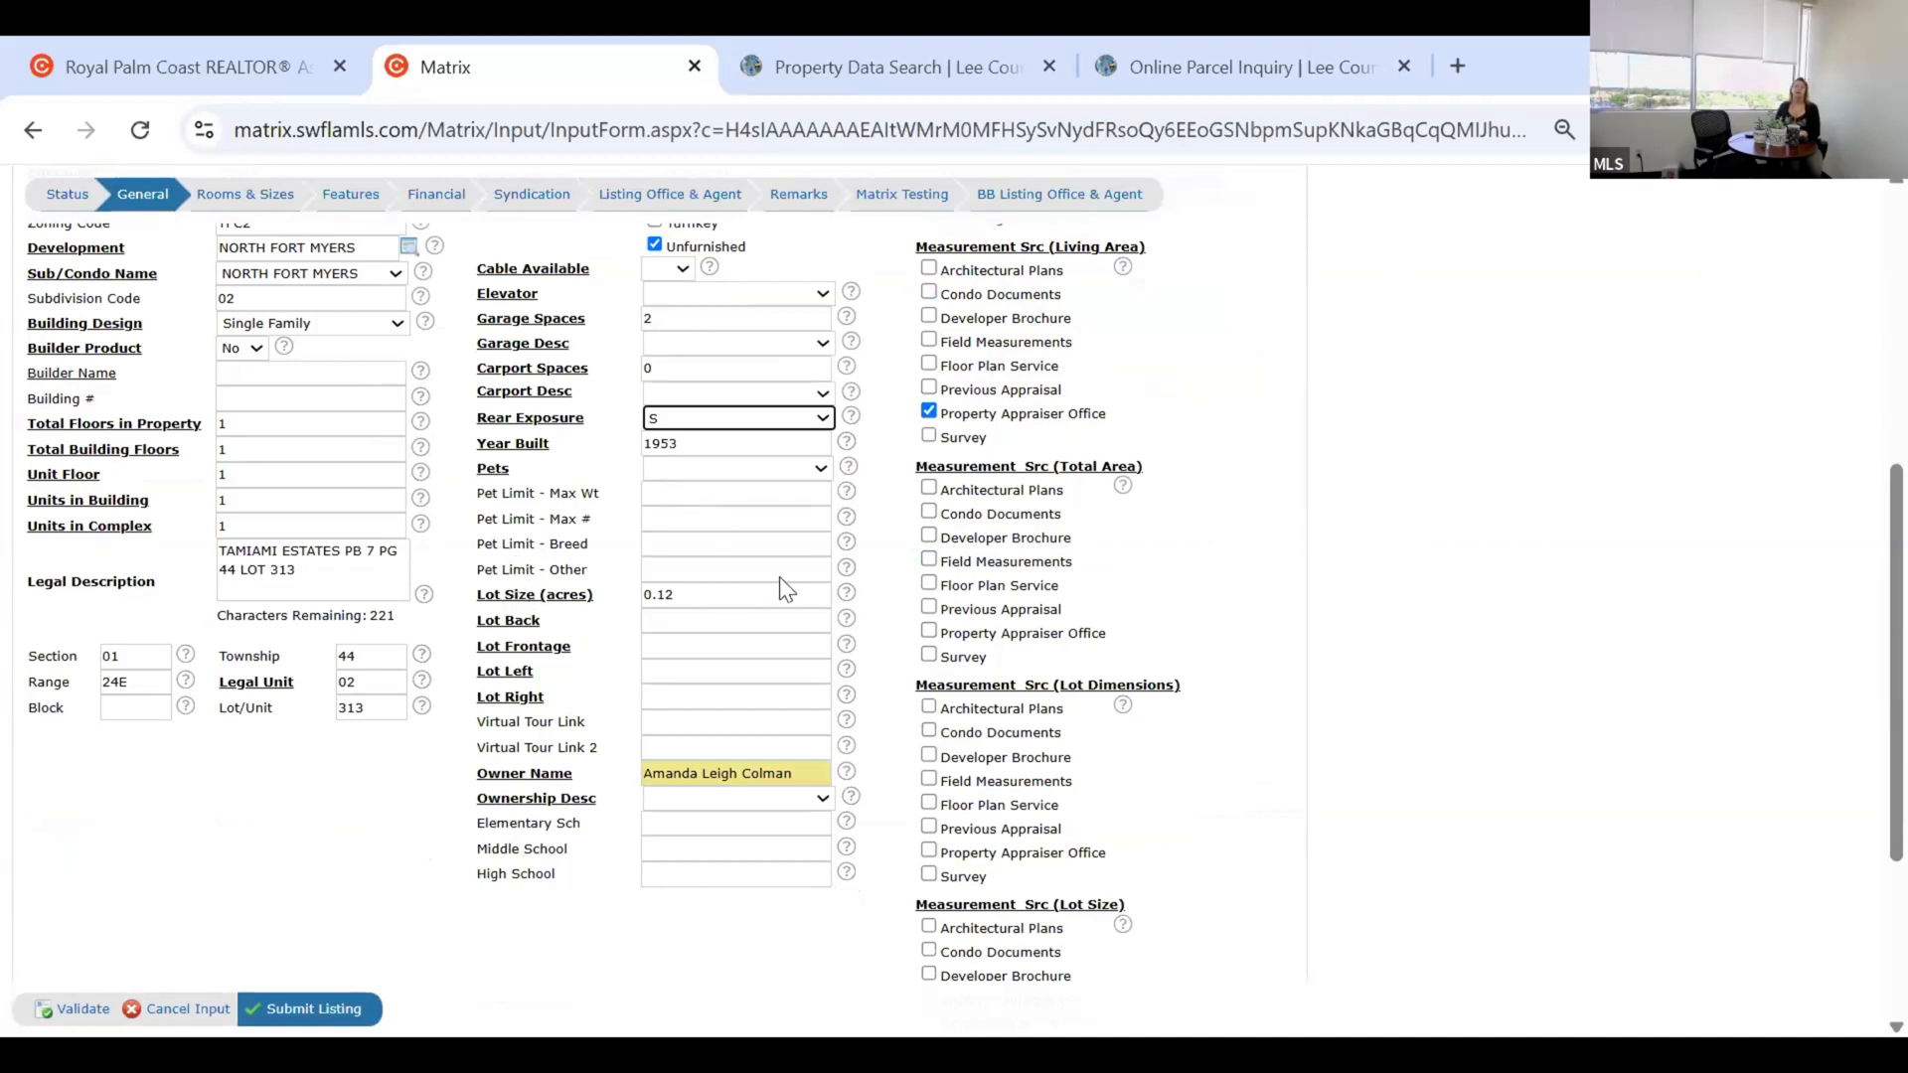
left_click(735, 468)
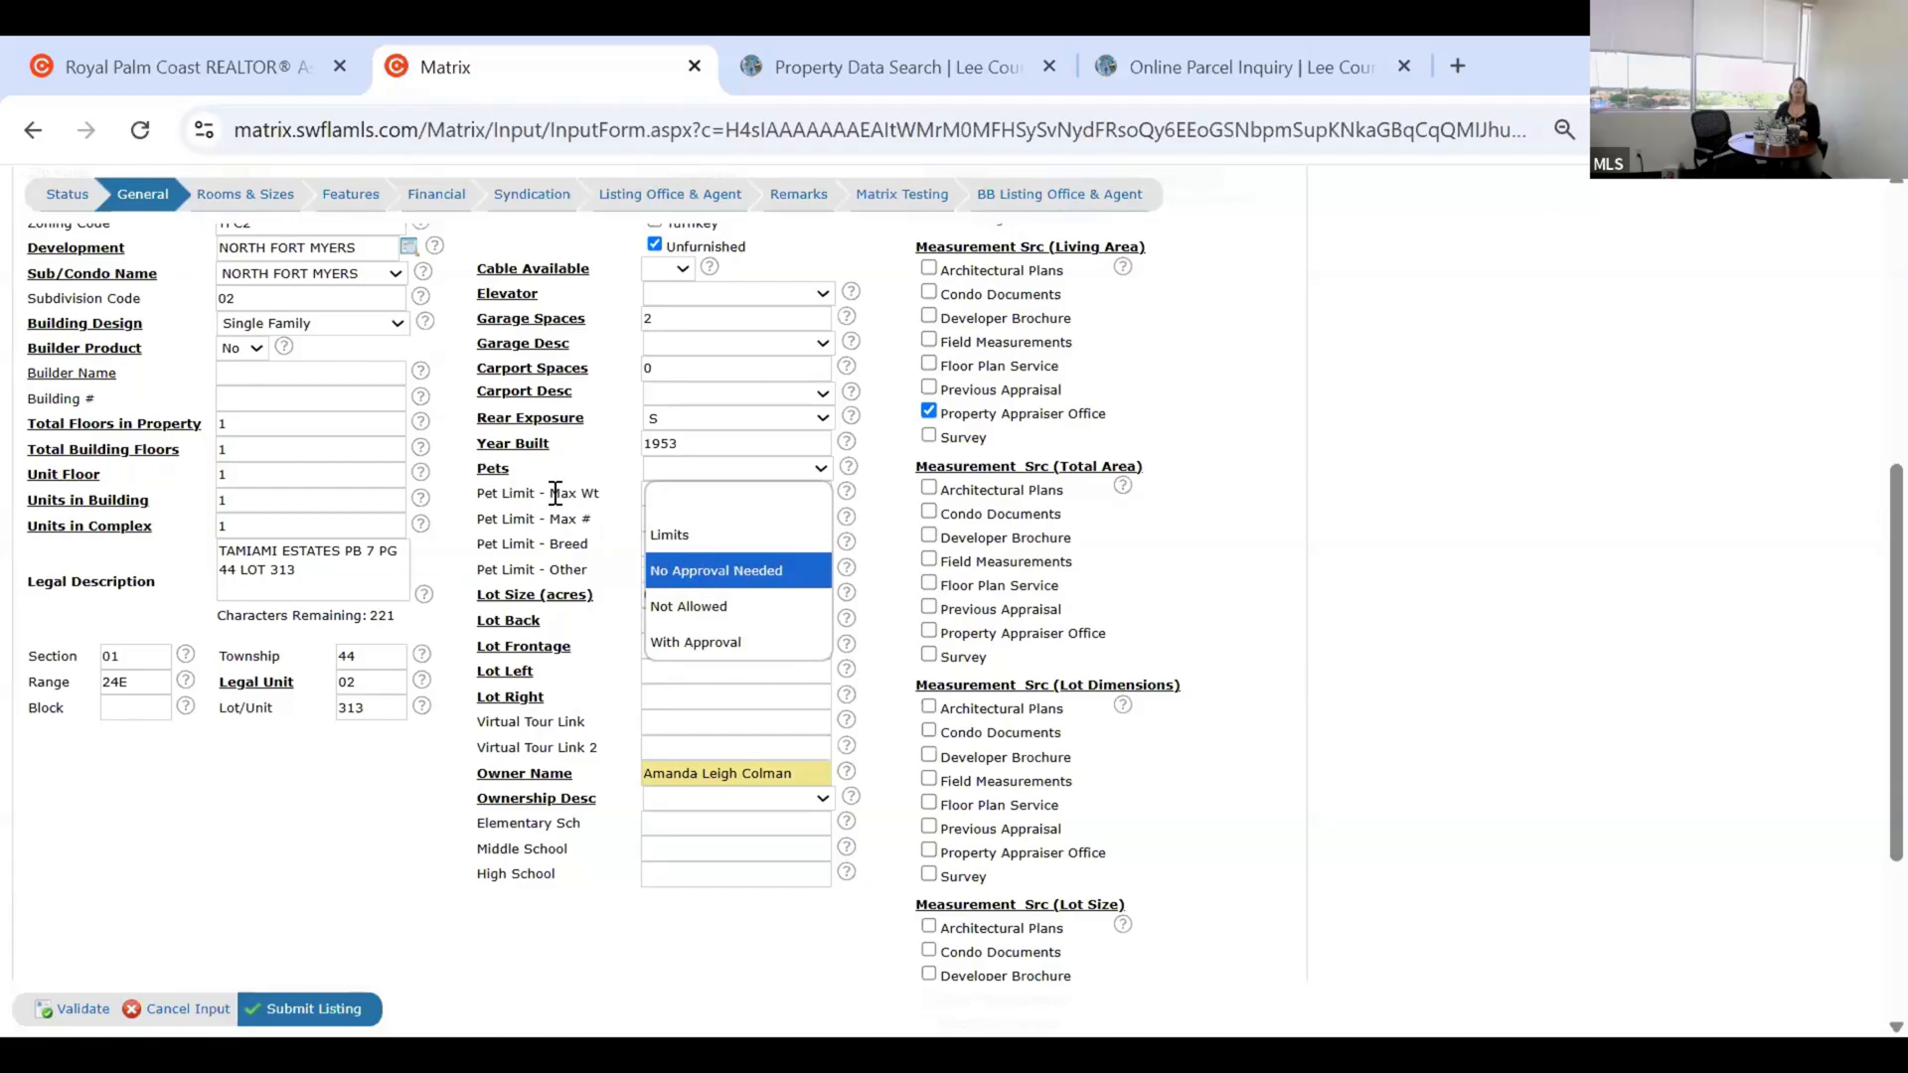
key("Return")
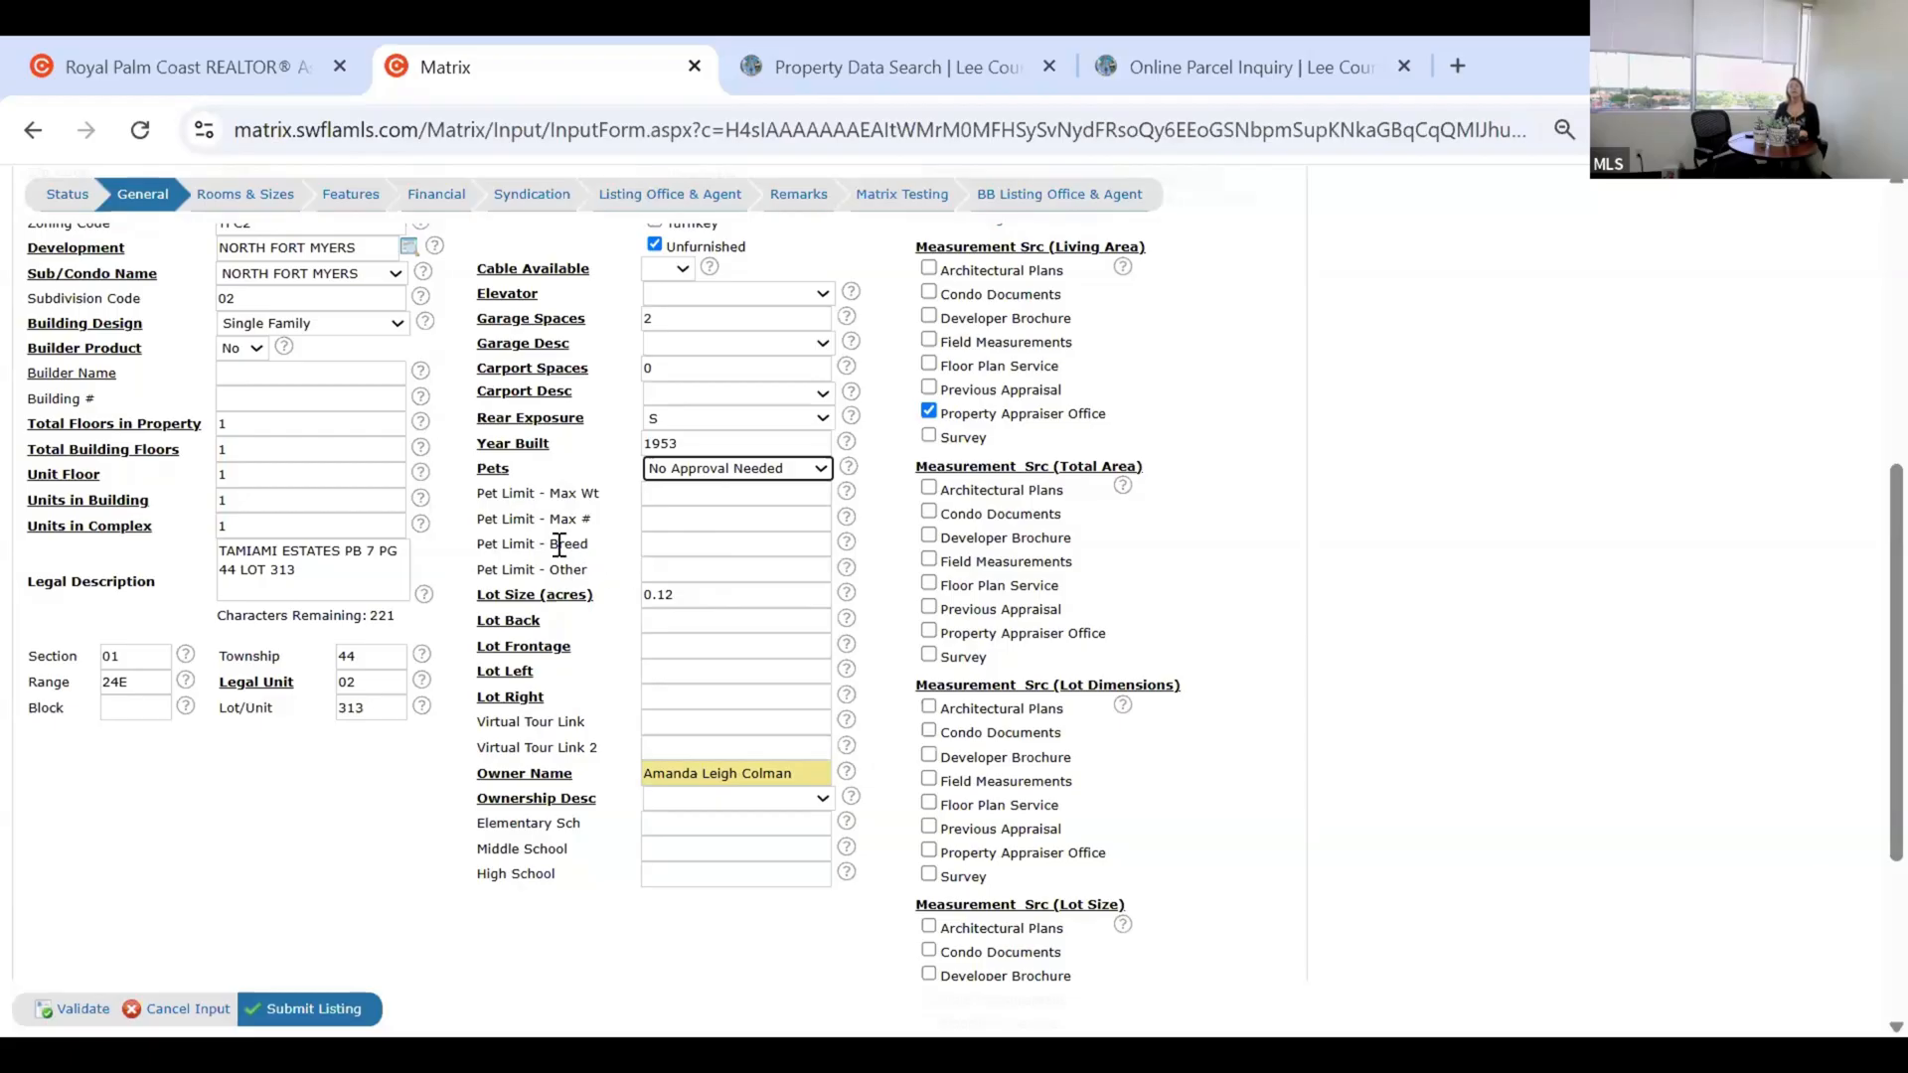
left_click(664, 545)
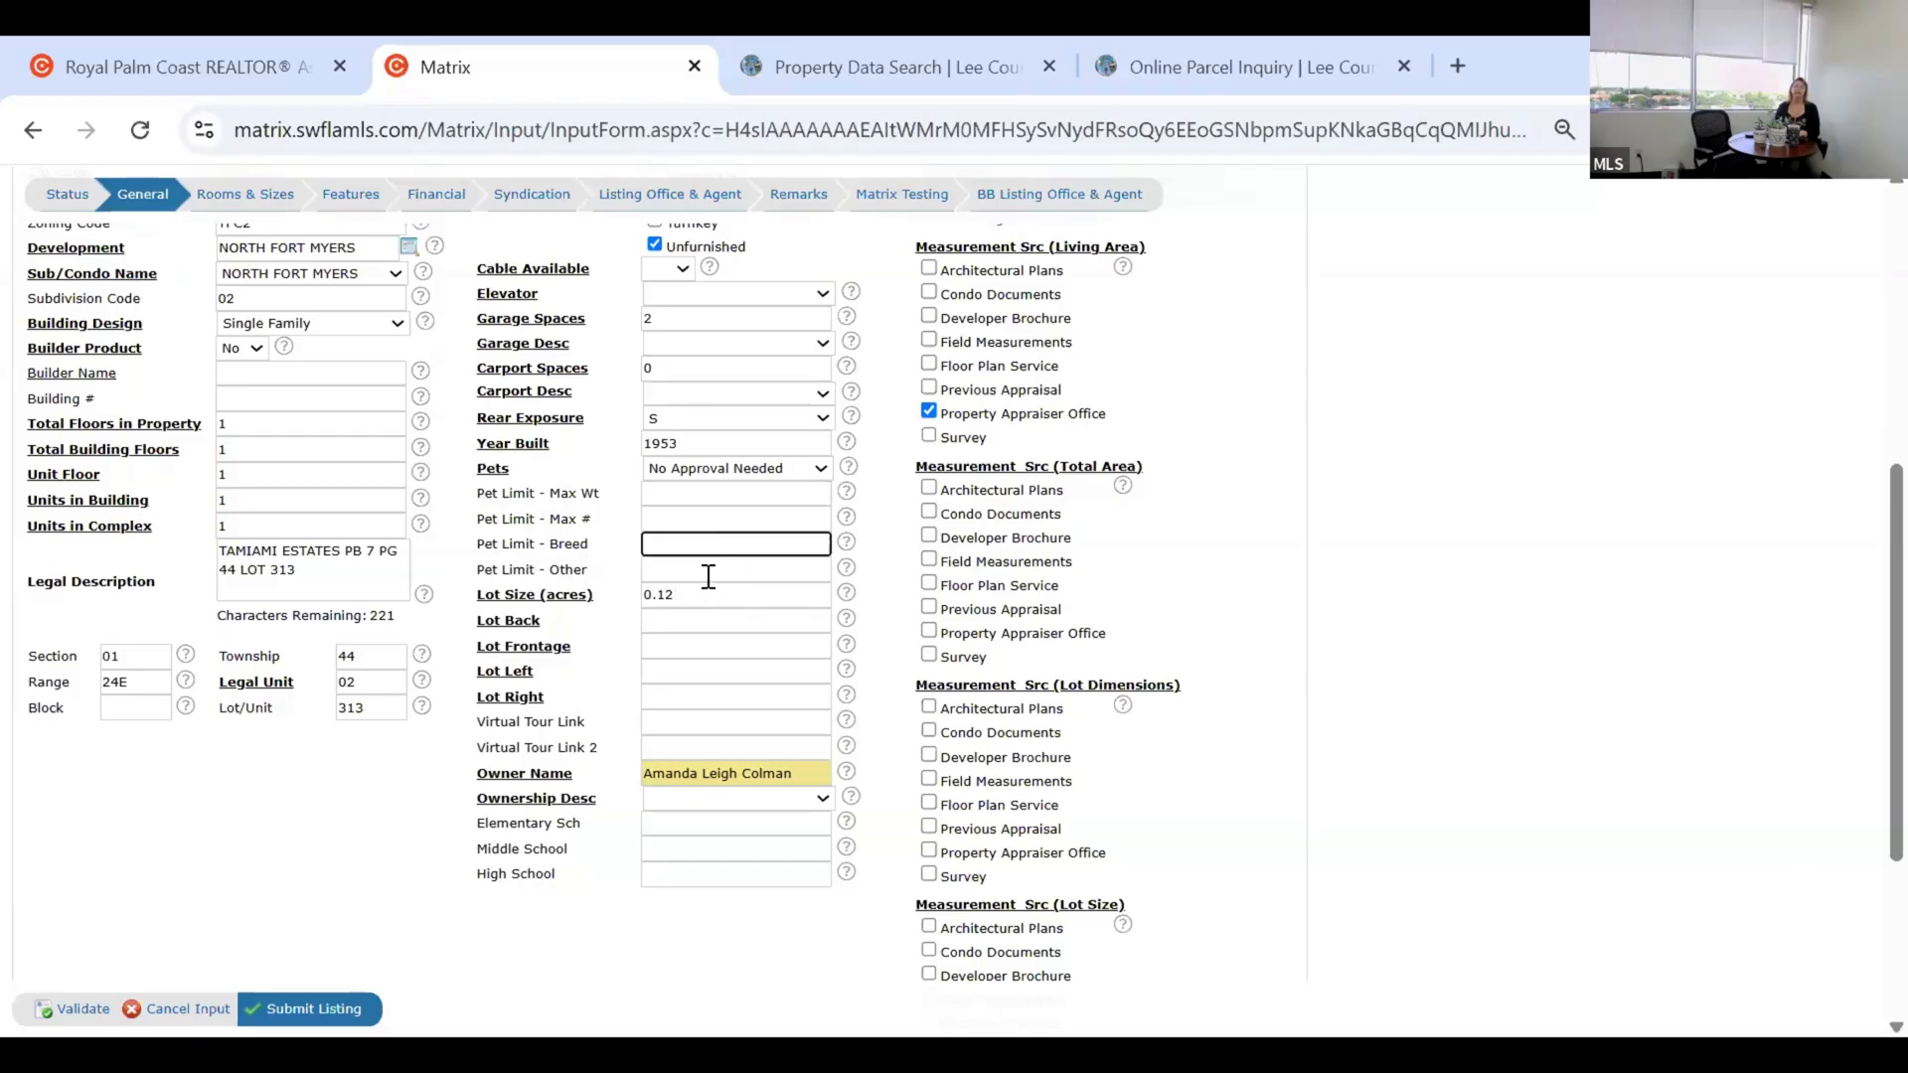
left_click(669, 574)
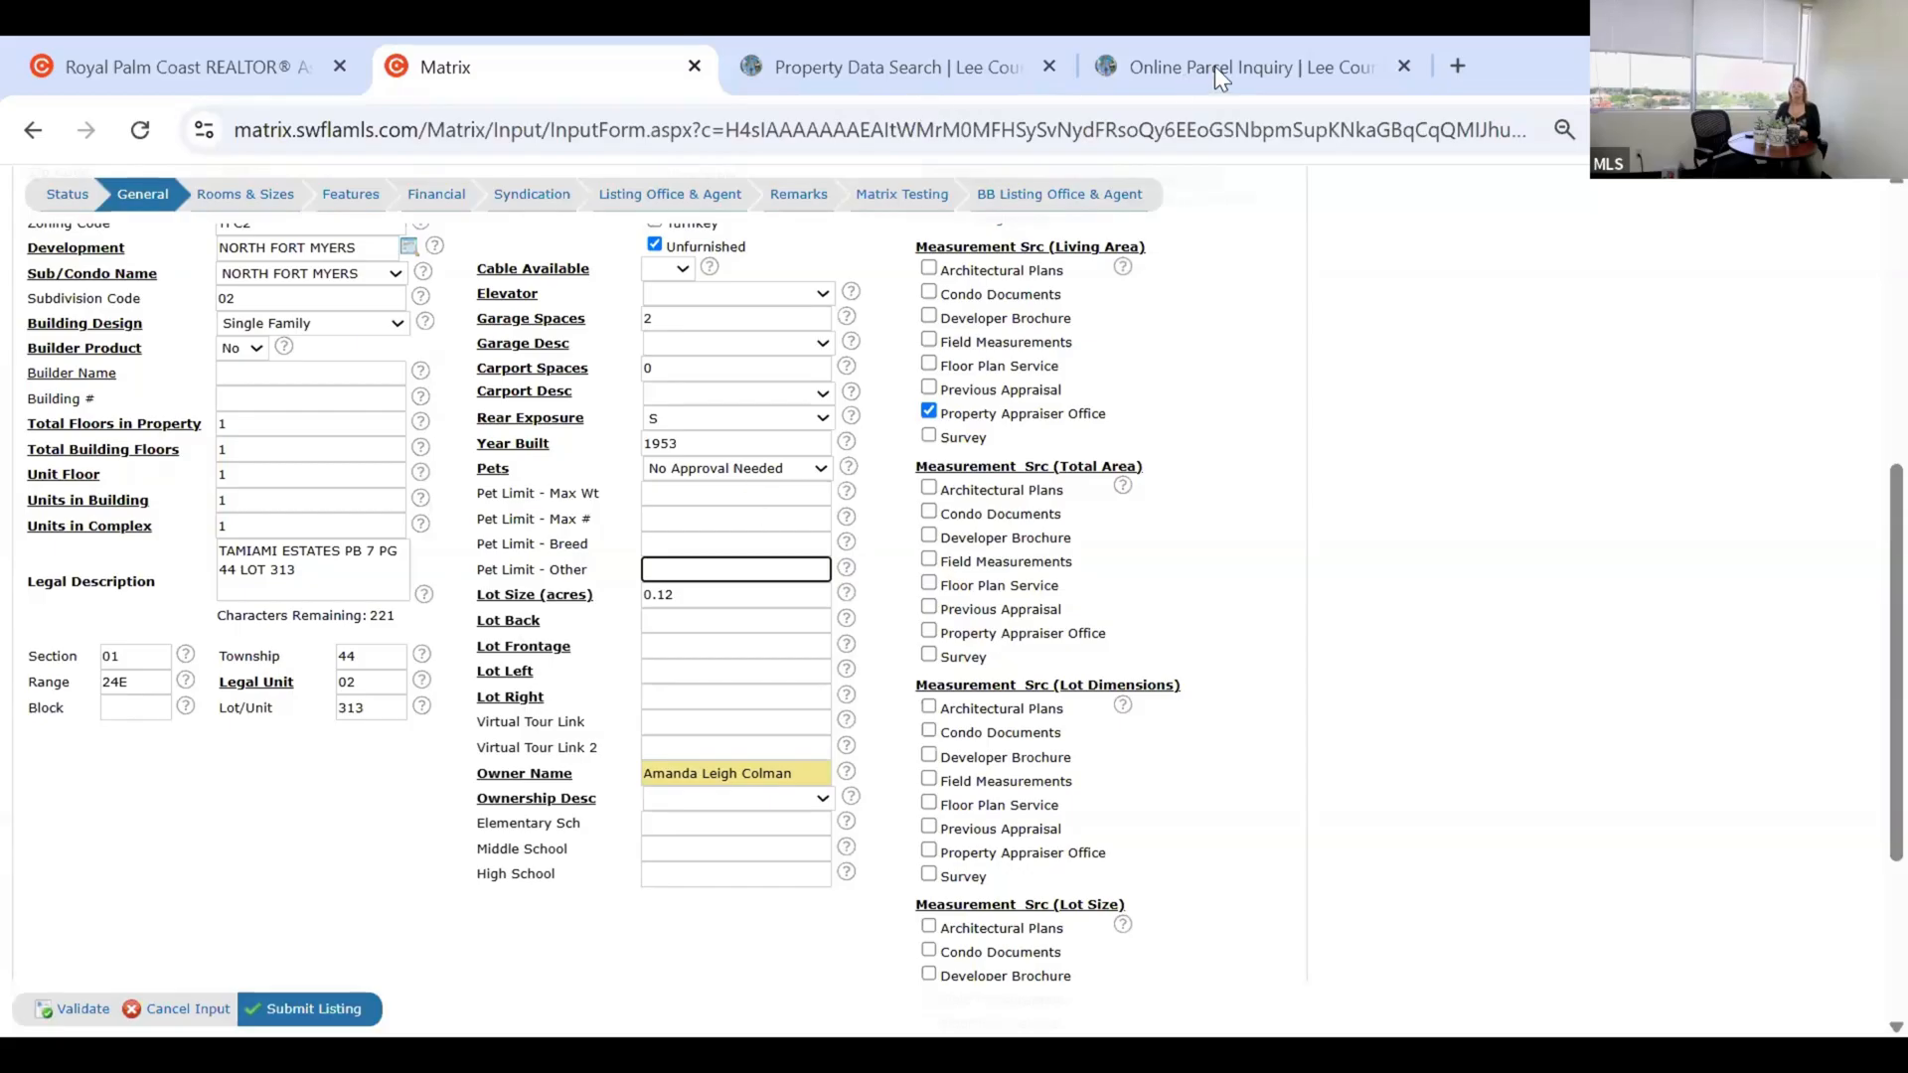
Review the parcel's 2024 tax roll details and cost card on leepa.org, then go back to Matrix.
left_click(1180, 70)
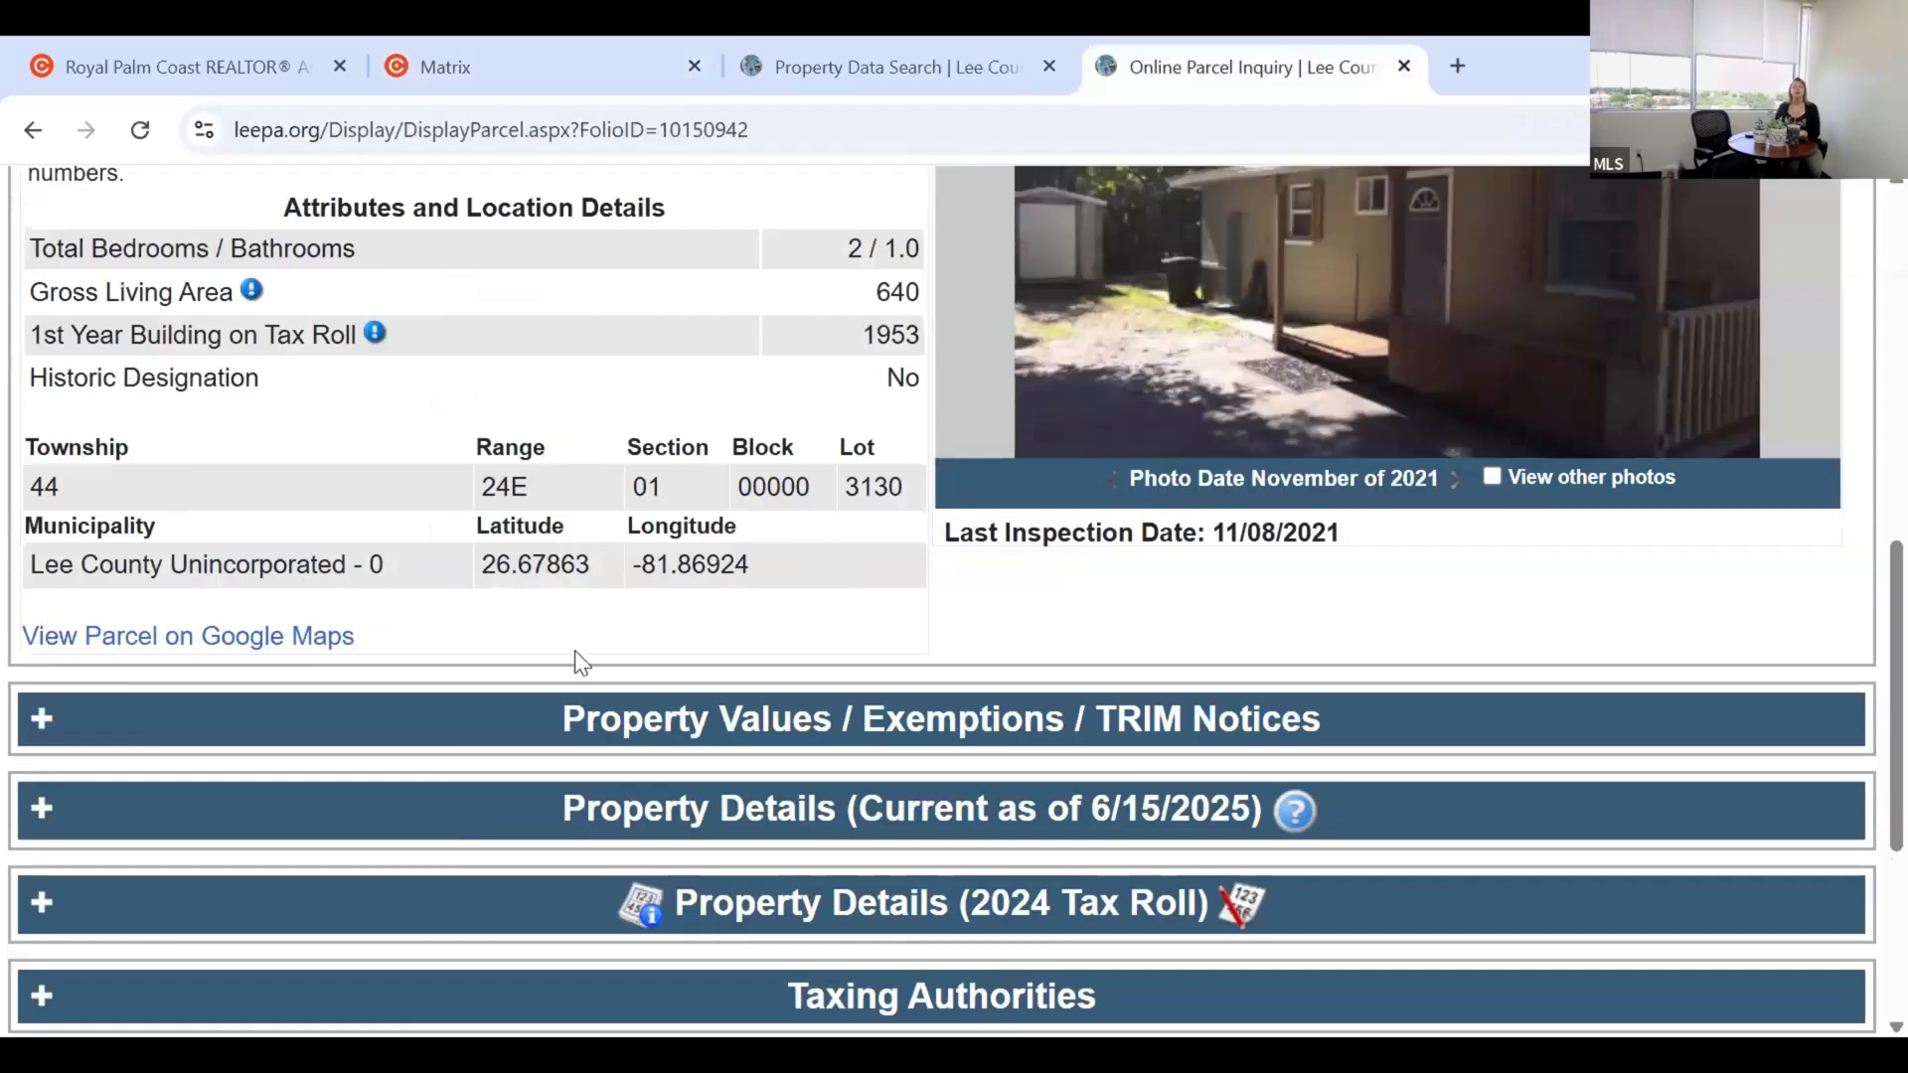
left_click(817, 902)
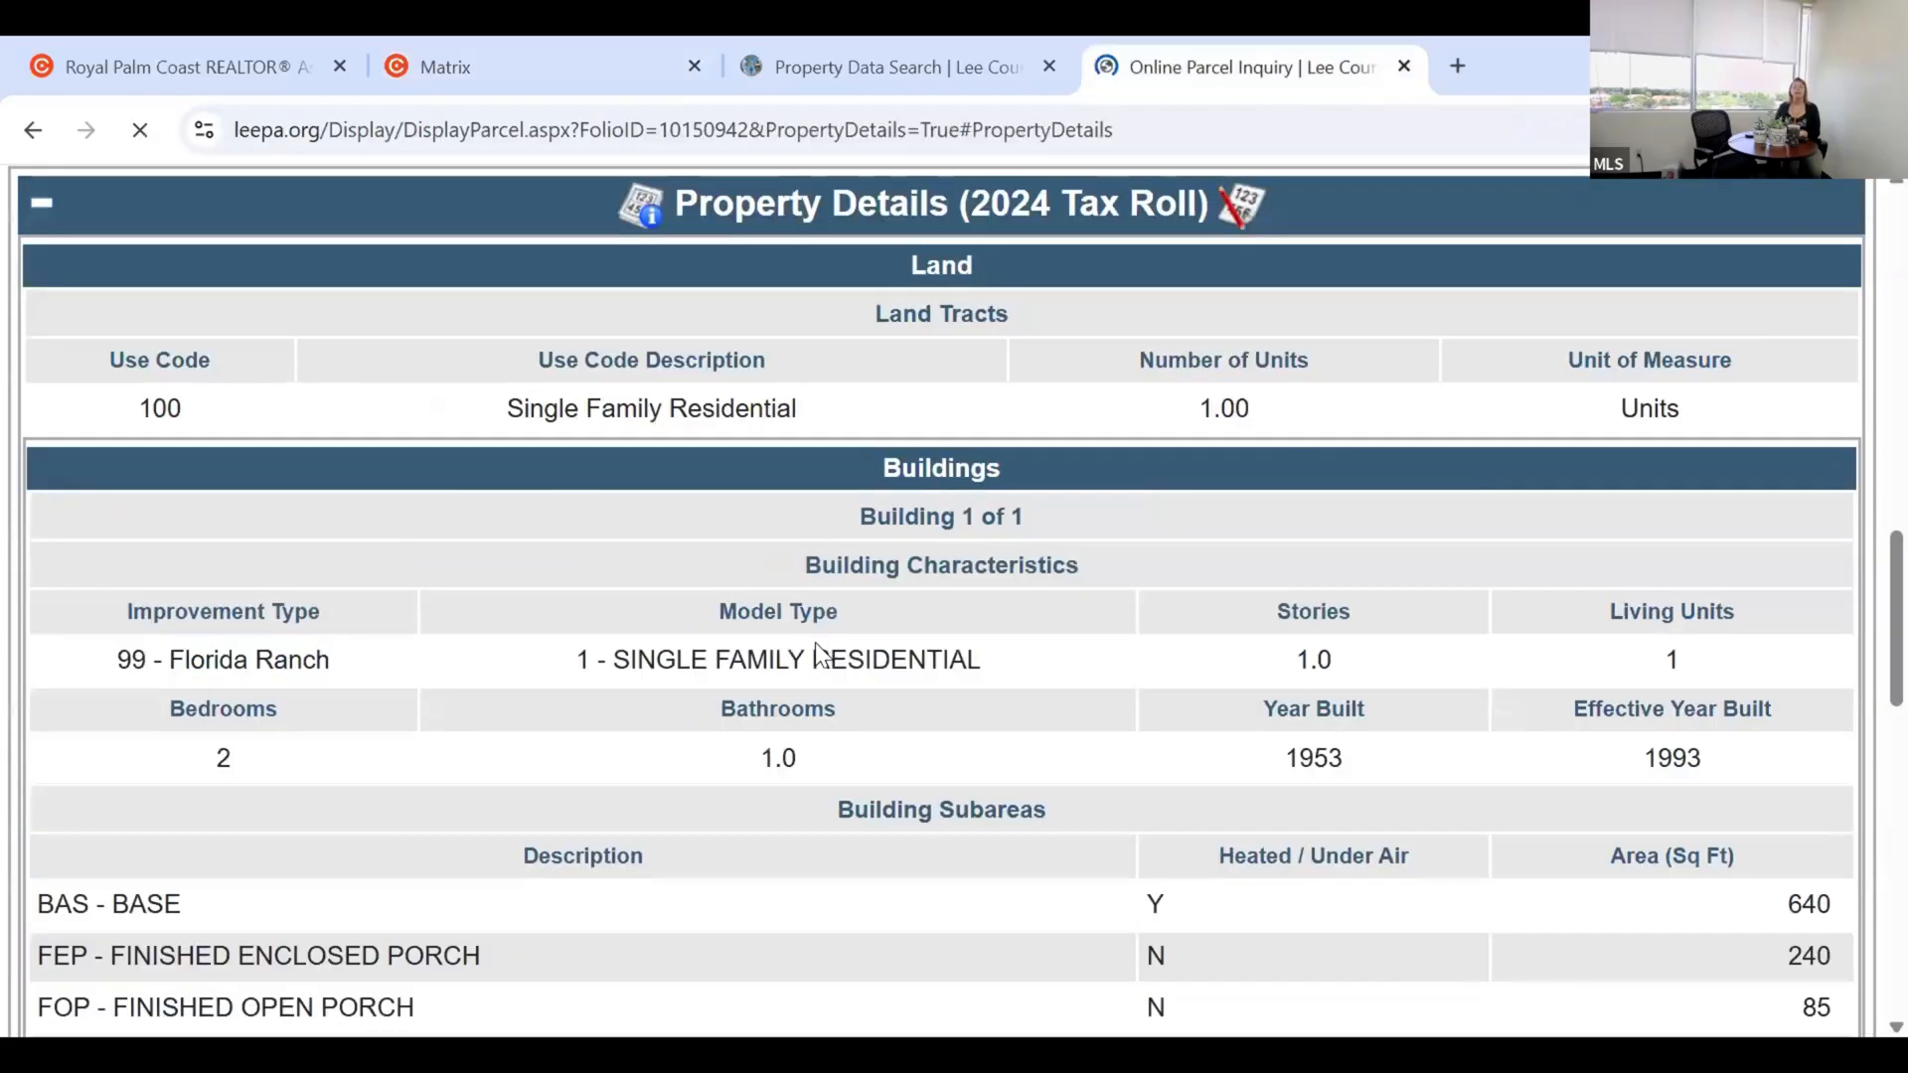
scroll(854, 641, "up", 1)
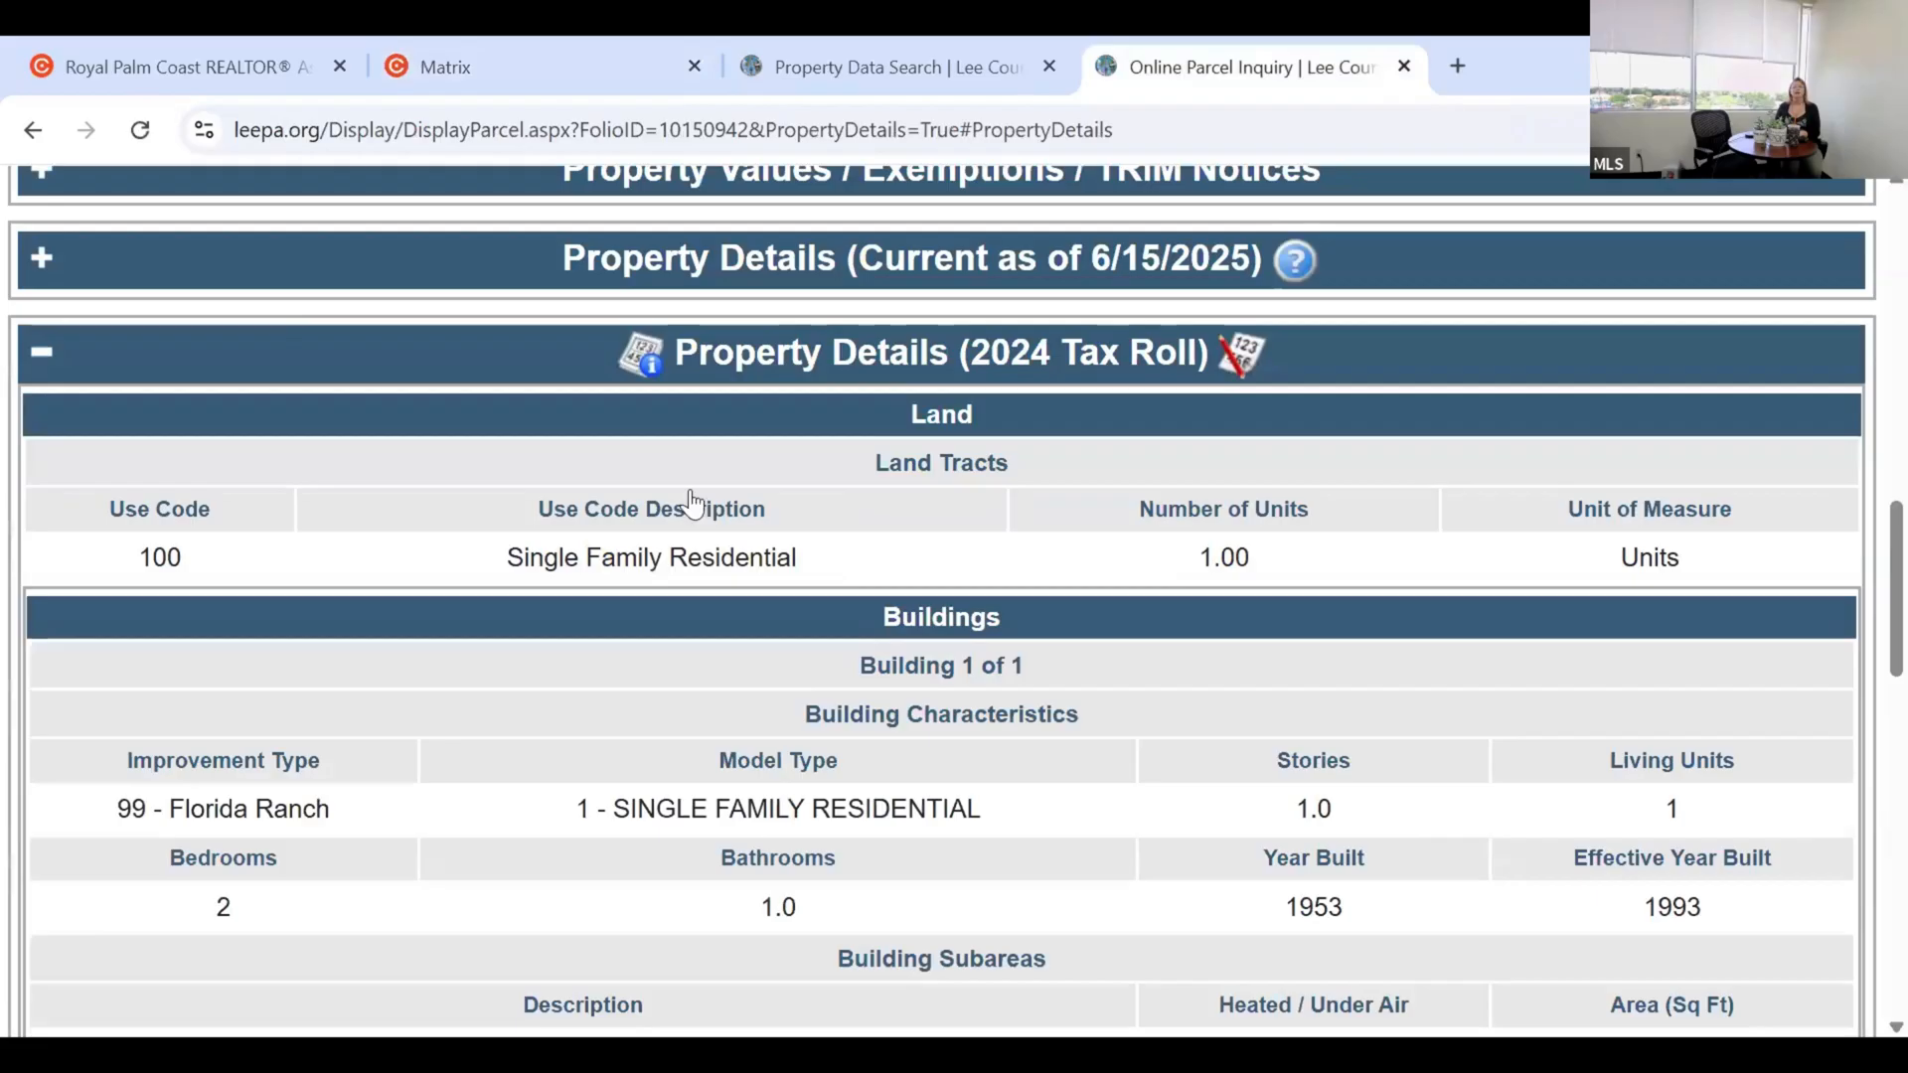
scroll(644, 509, "up", 1)
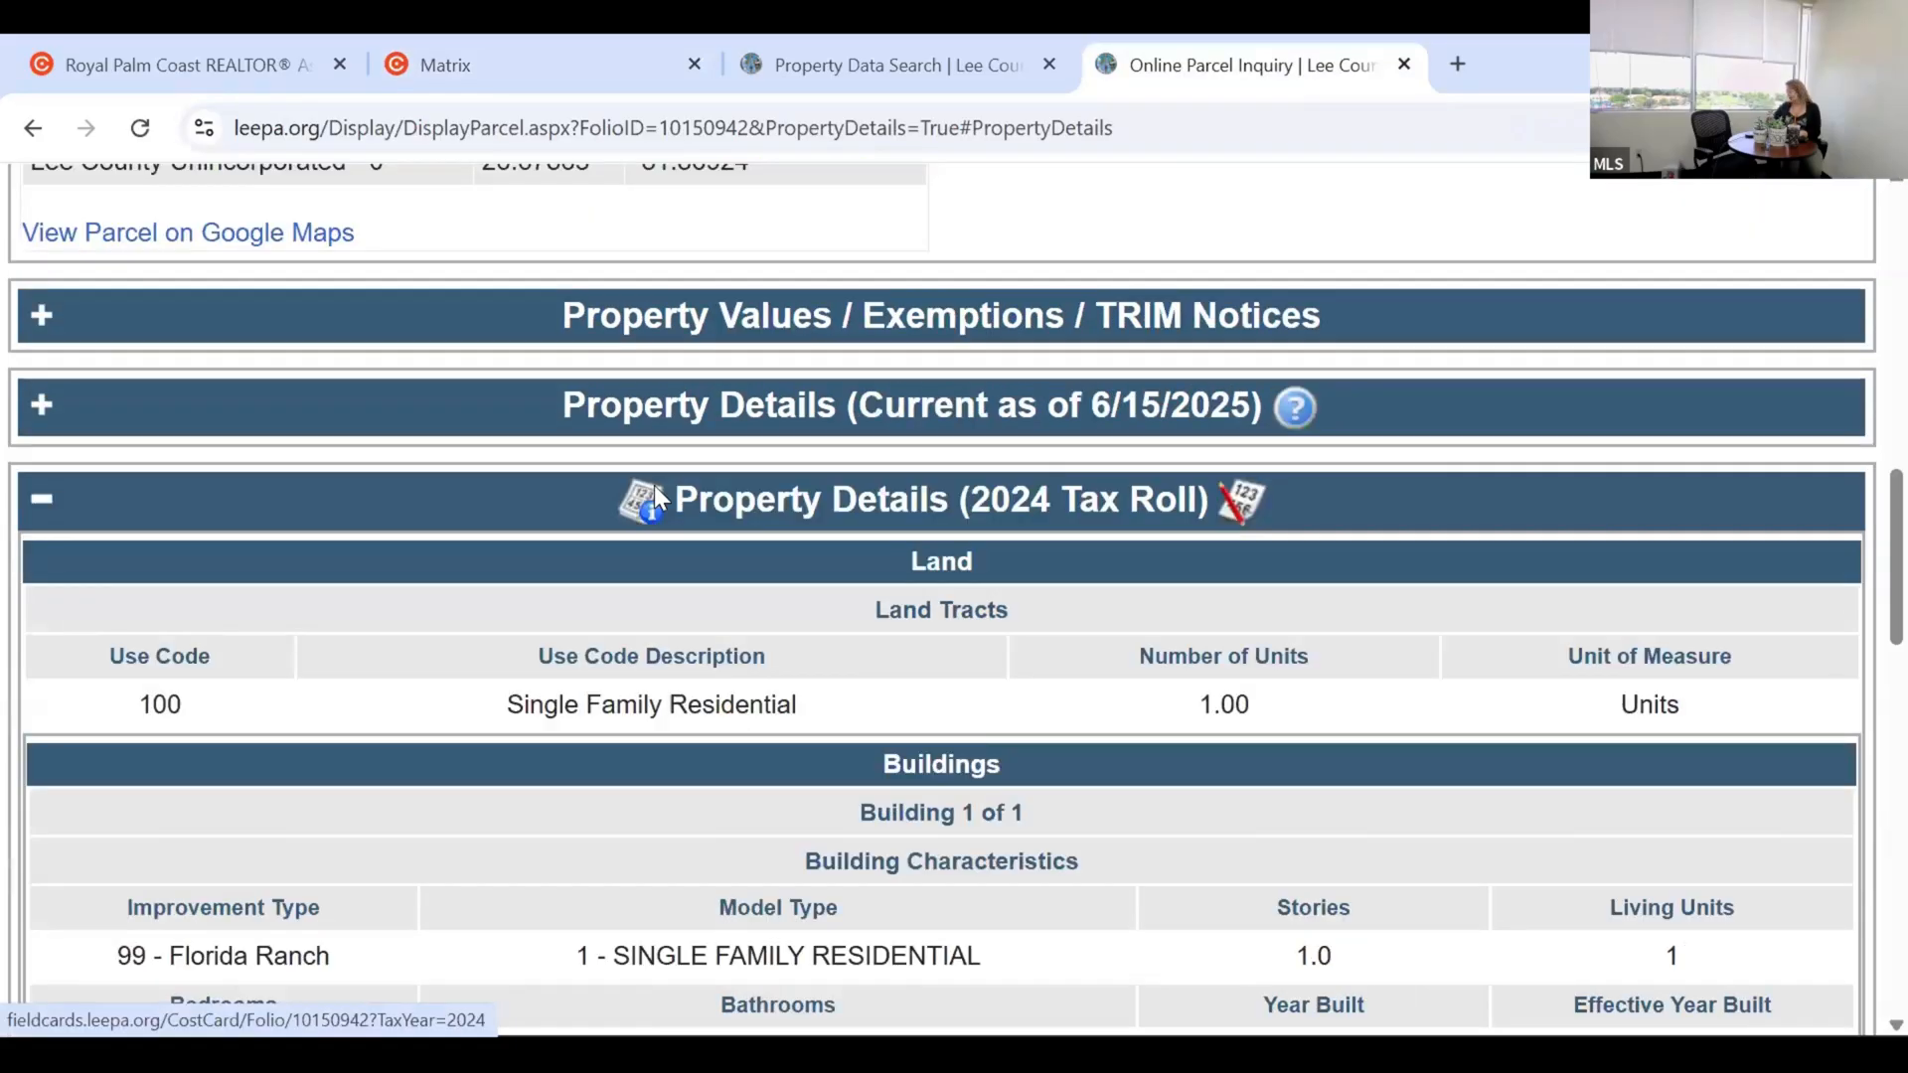
left_click(654, 485)
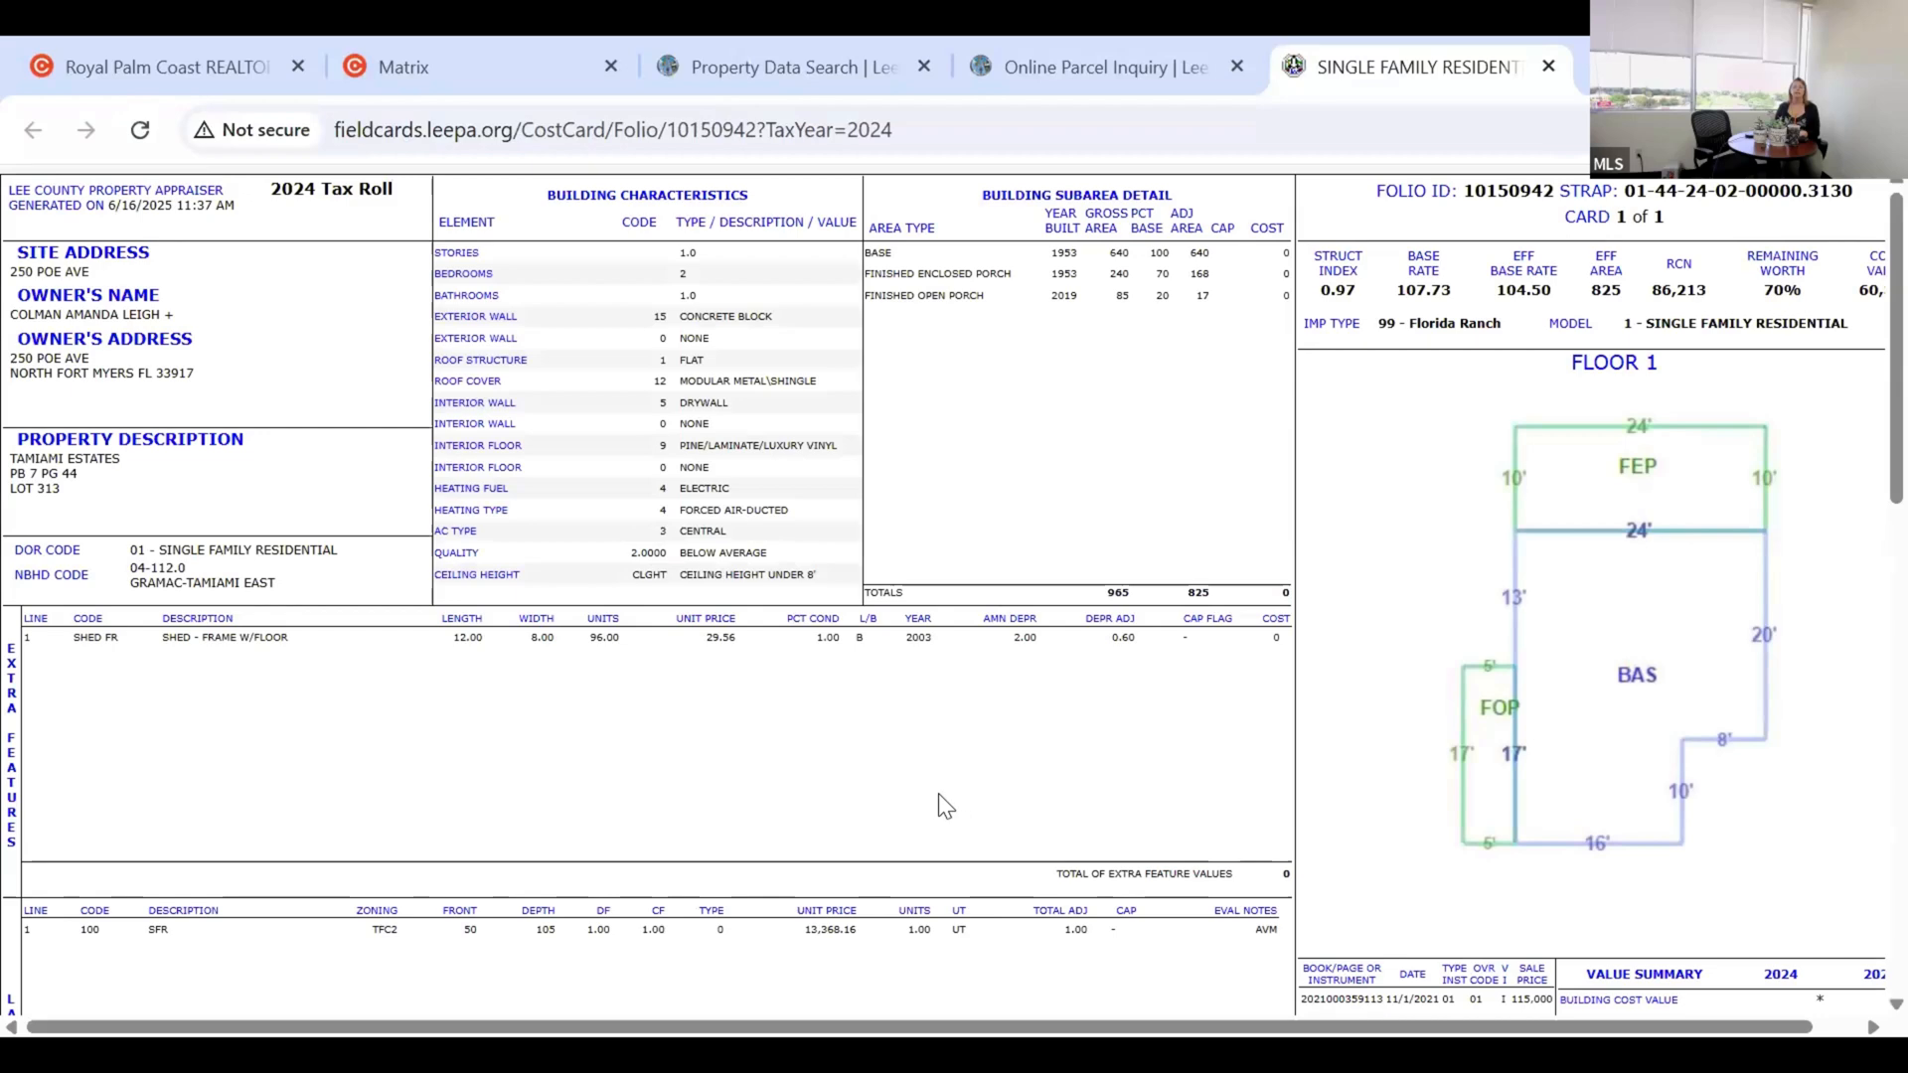
scroll(938, 795, "down", 8)
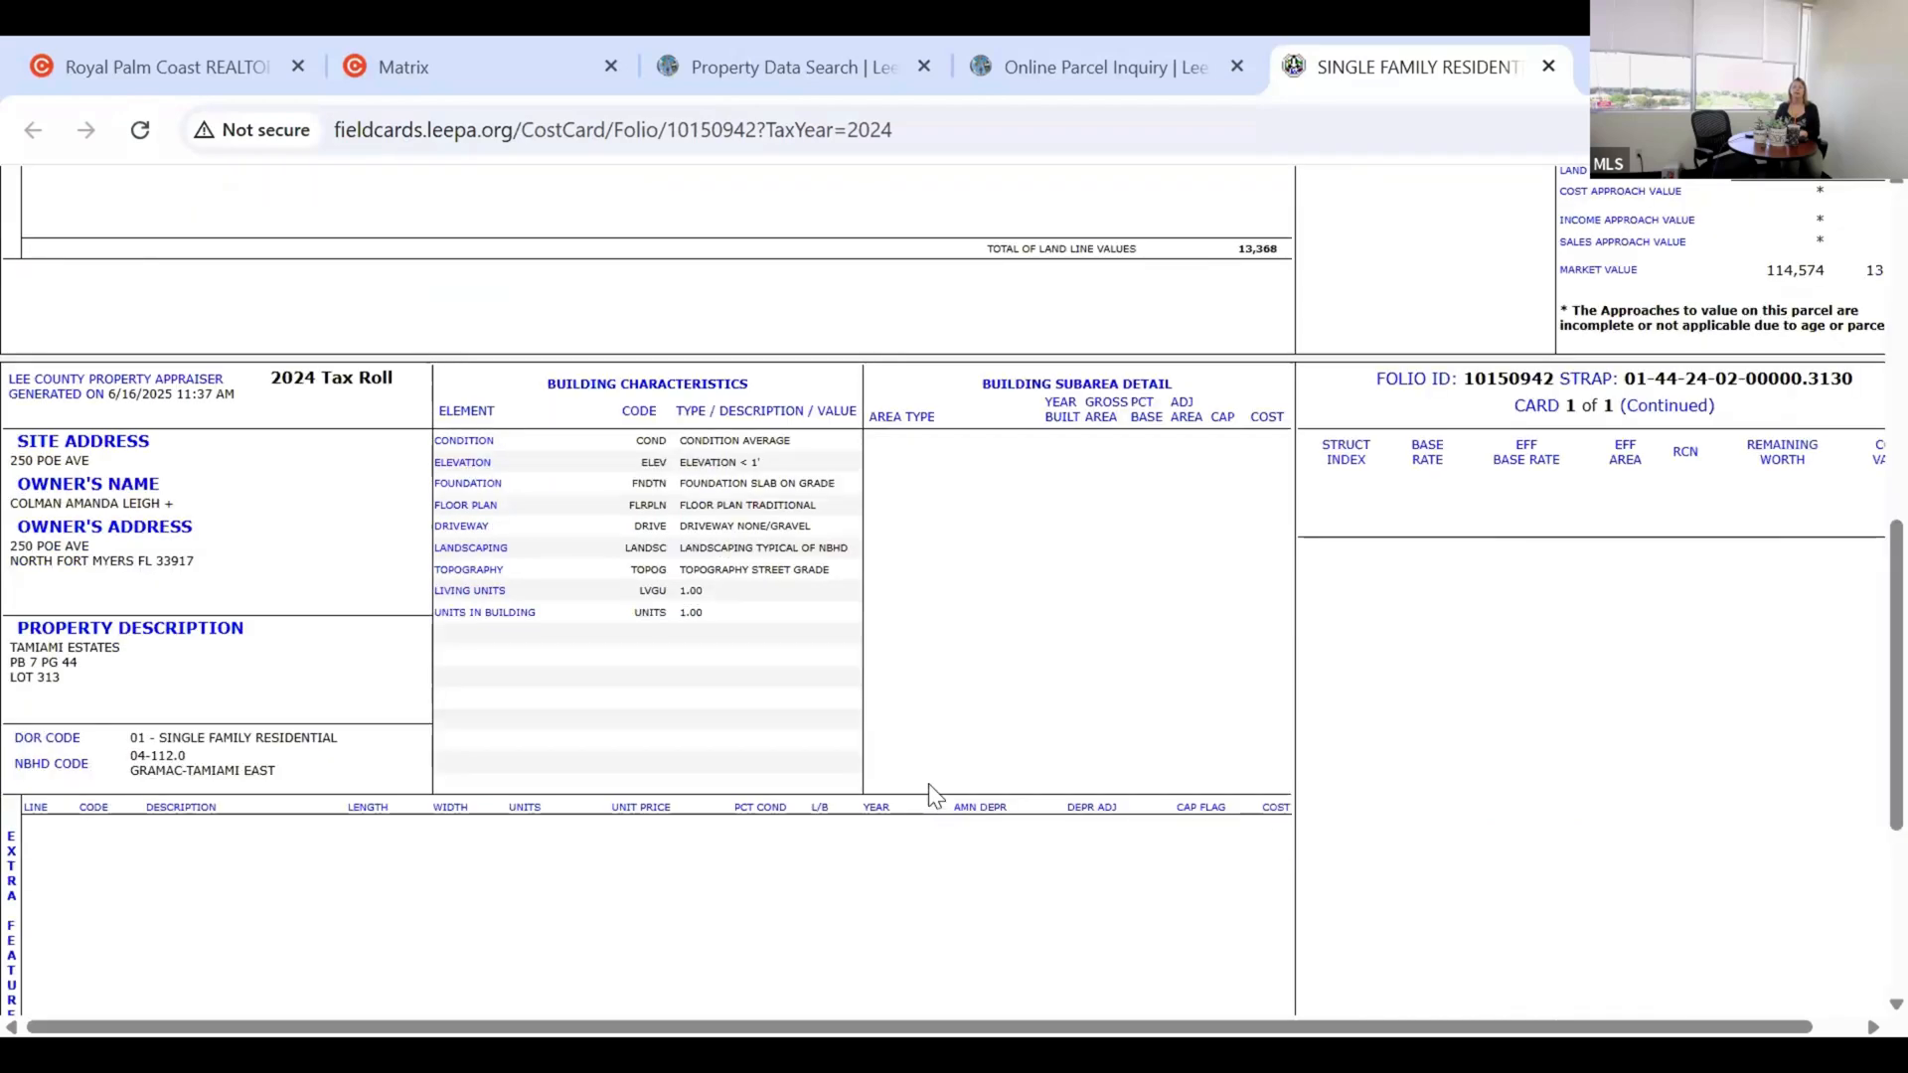
scroll(928, 795, "down", 4)
scroll(1542, 745, "down", 2)
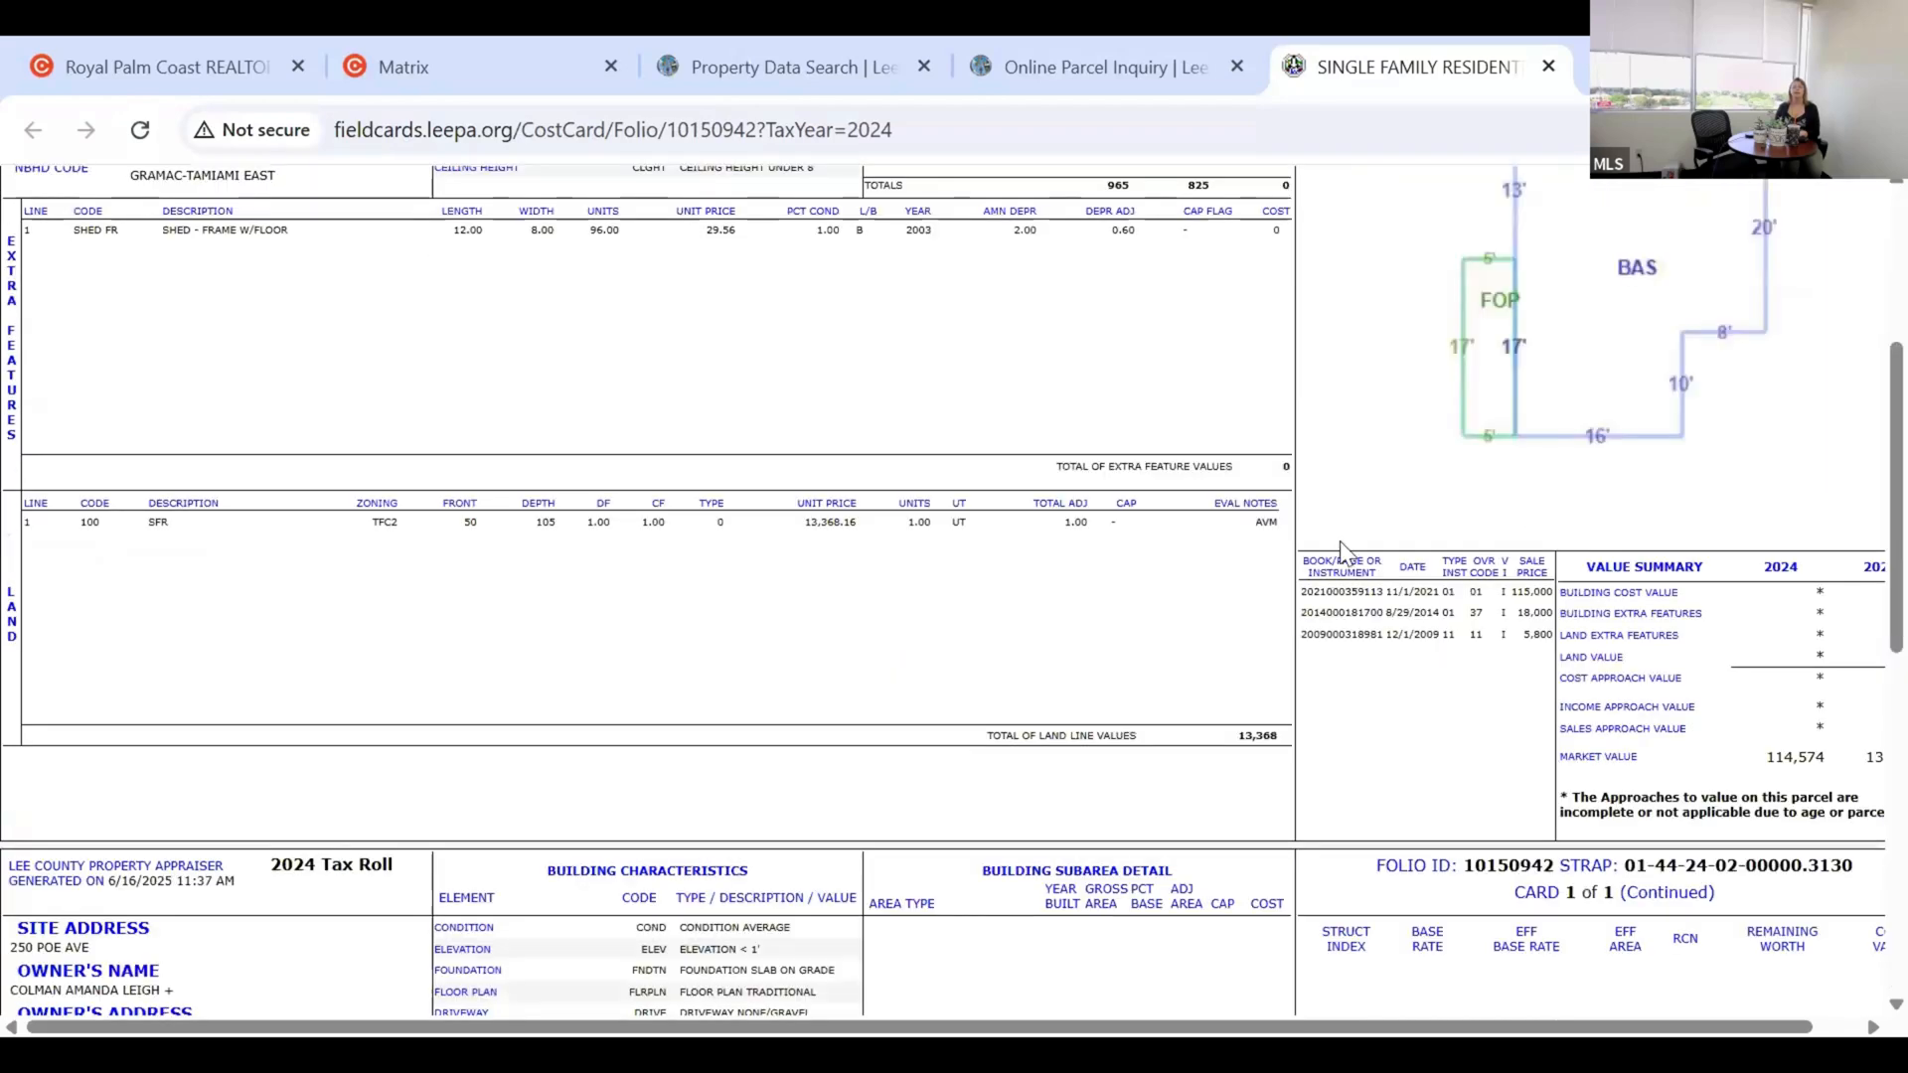
scroll(1540, 539, "up", 4)
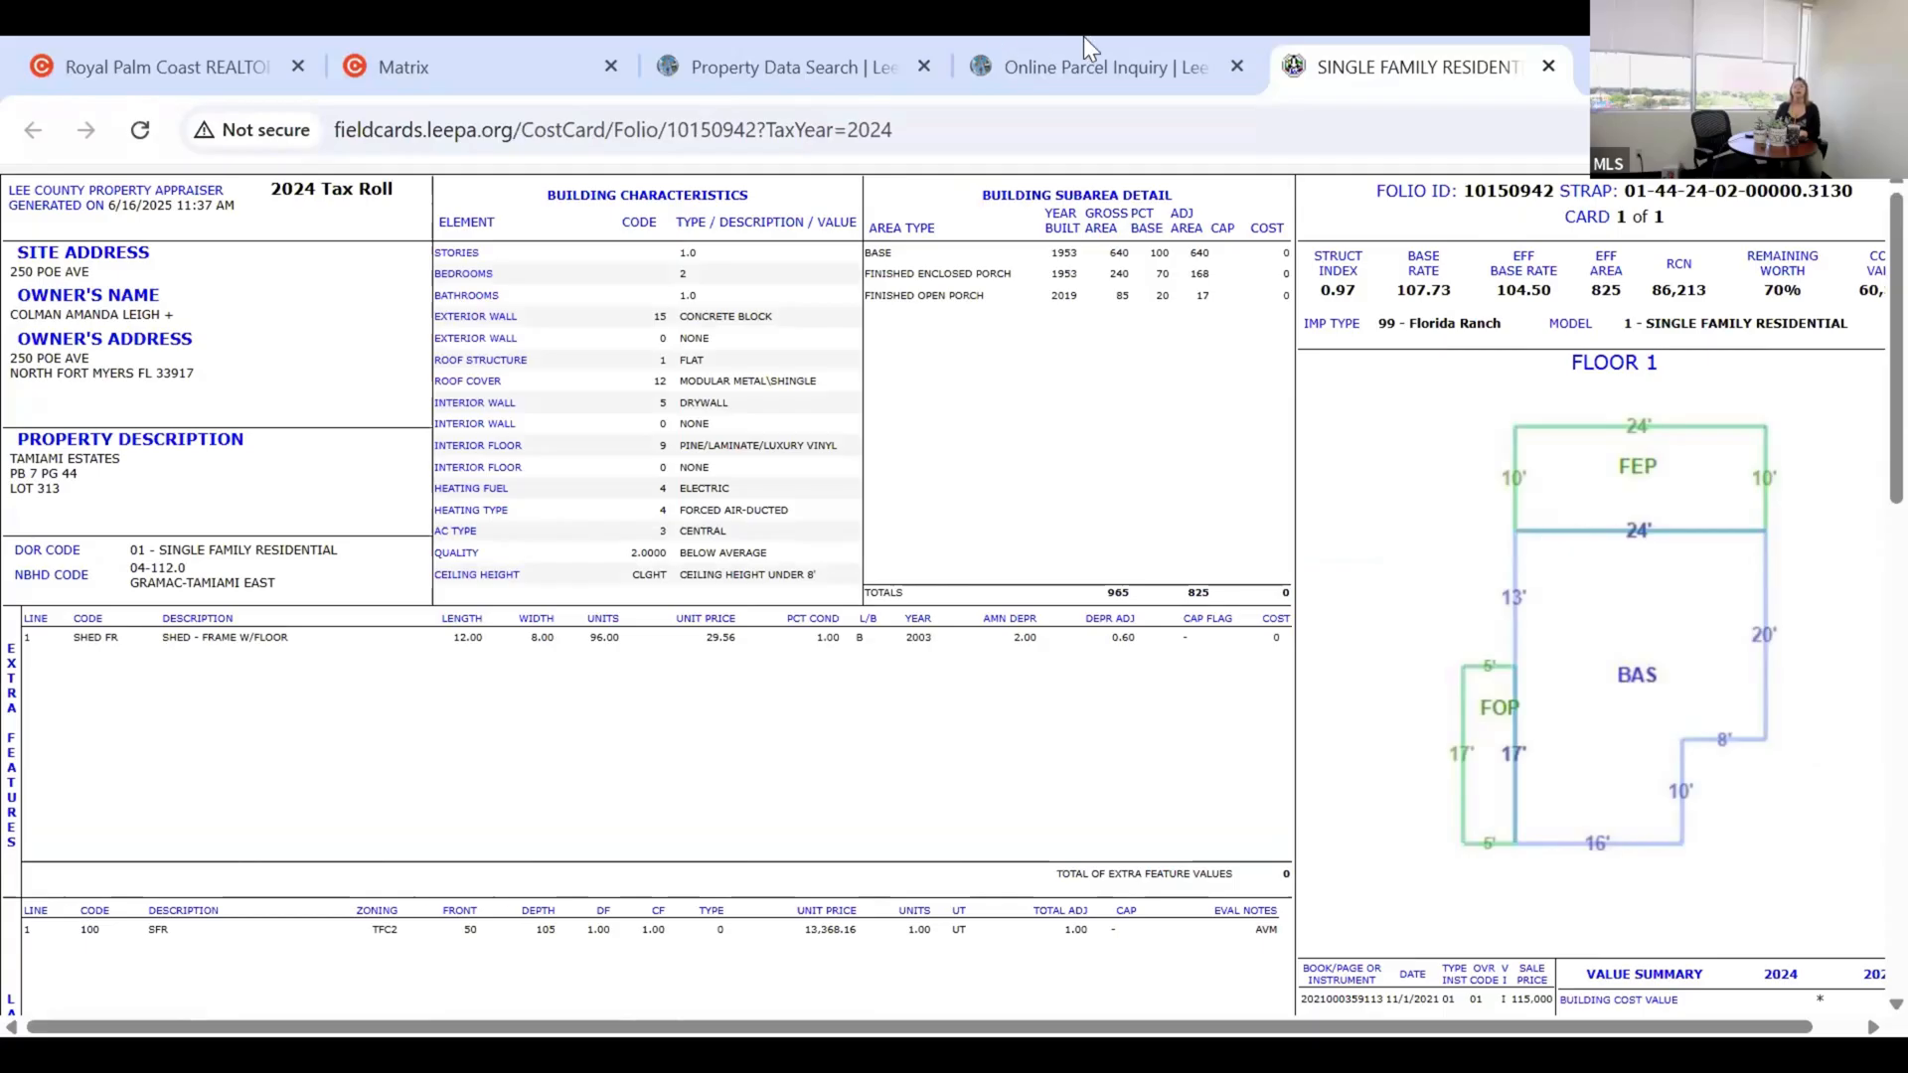
left_click(755, 61)
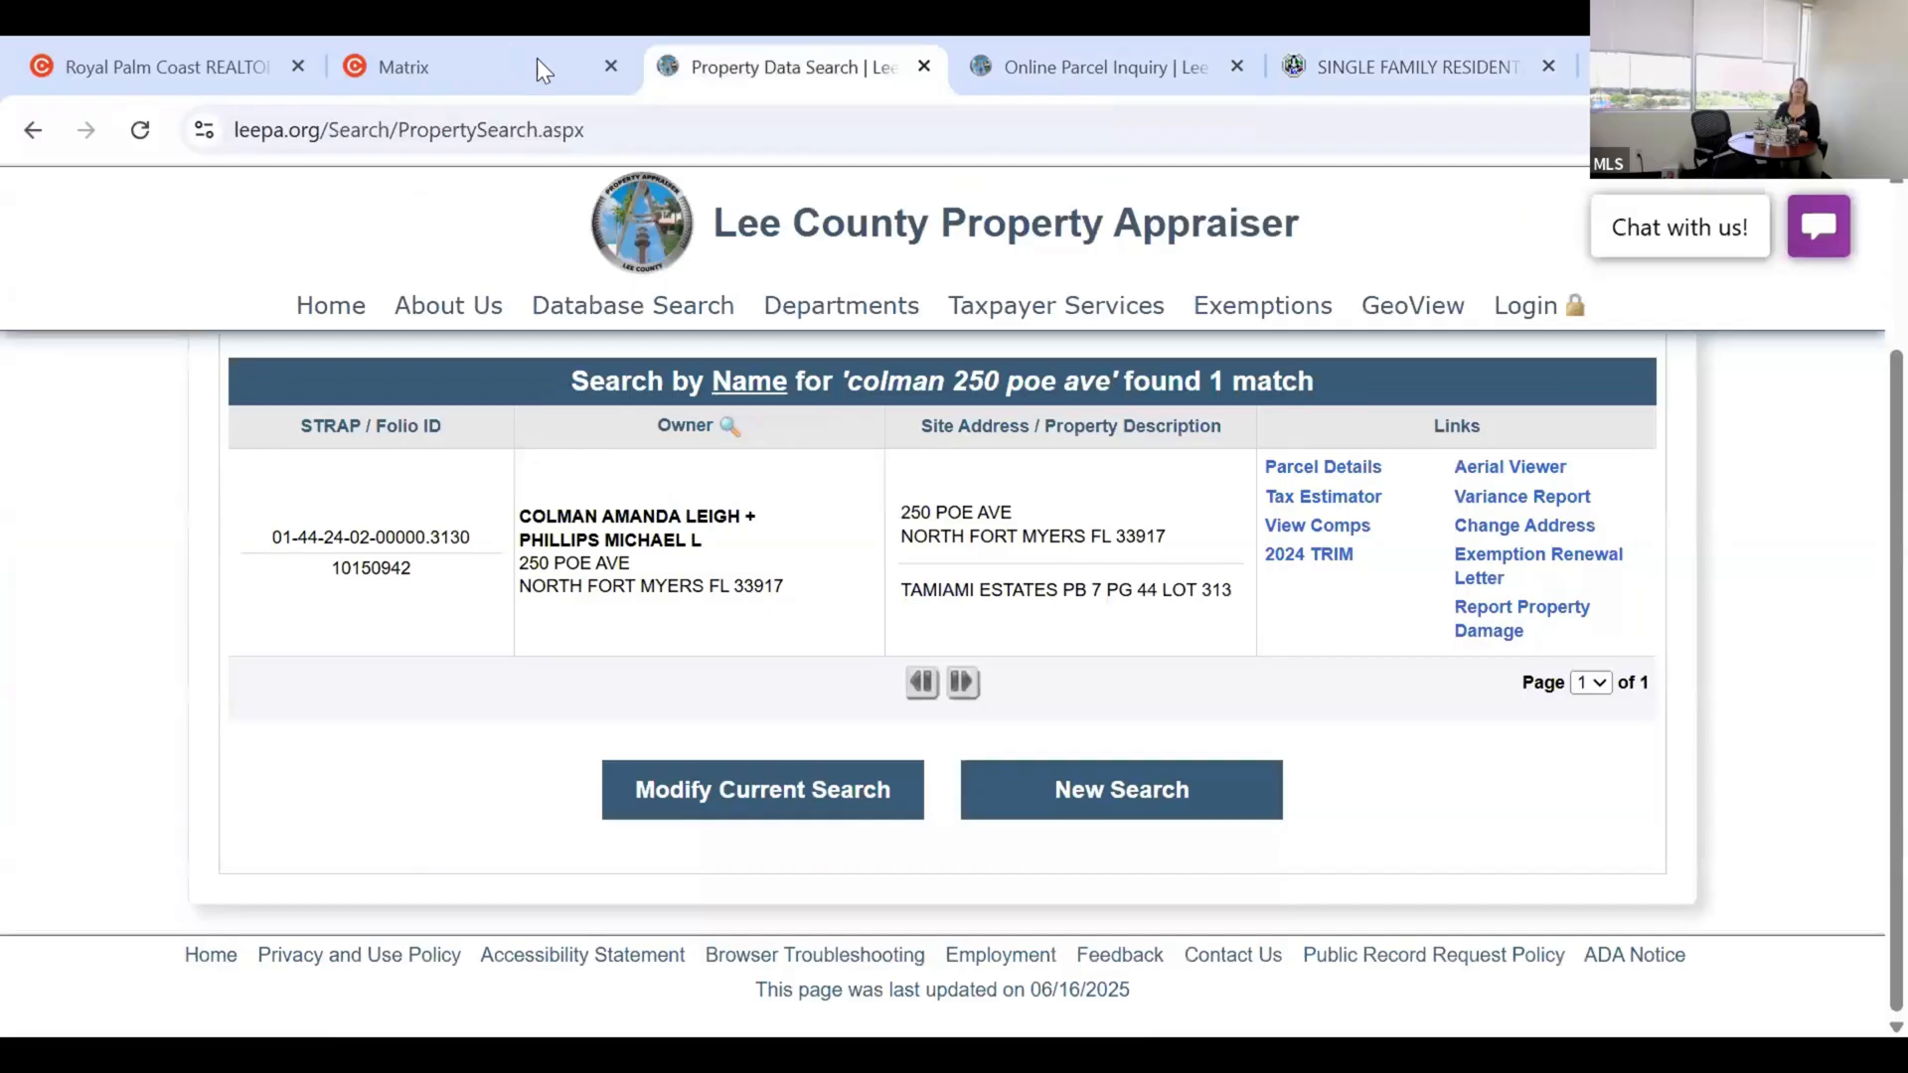
left_click(537, 61)
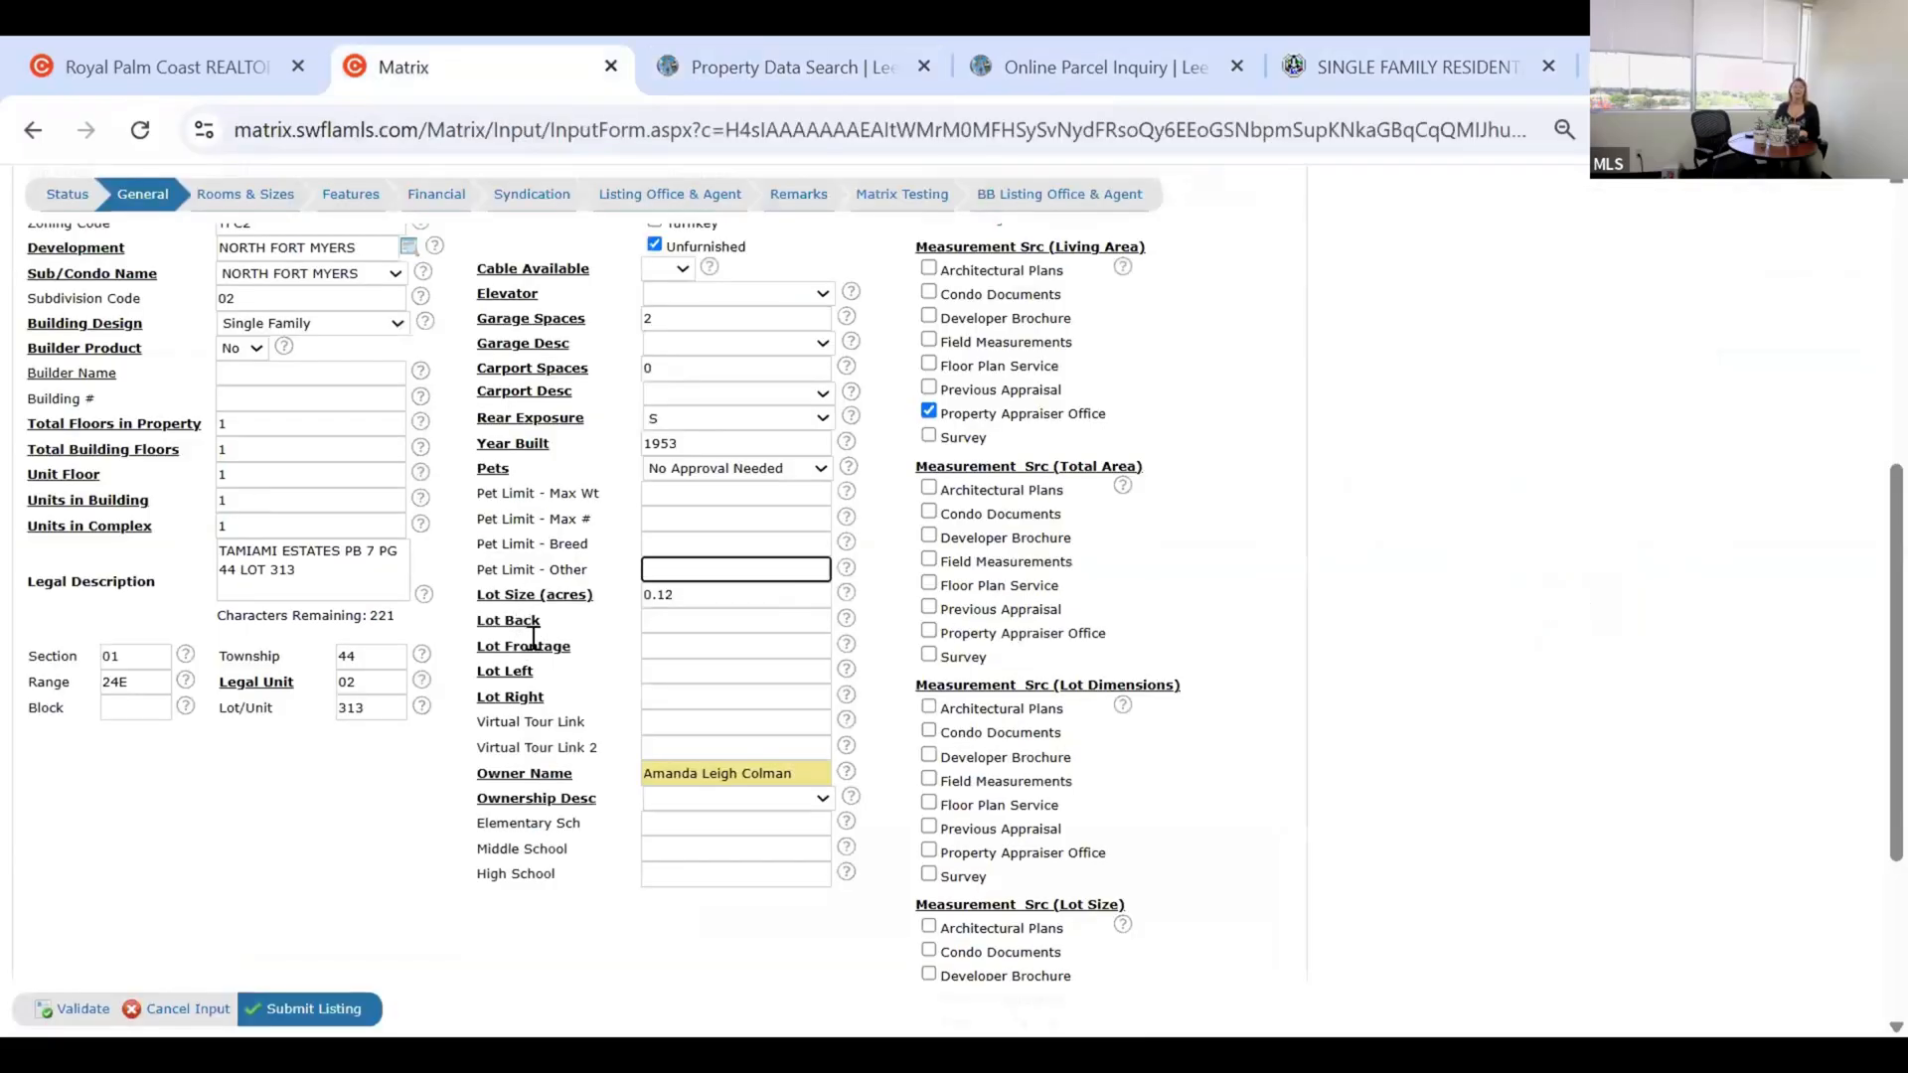
left_click(142, 63)
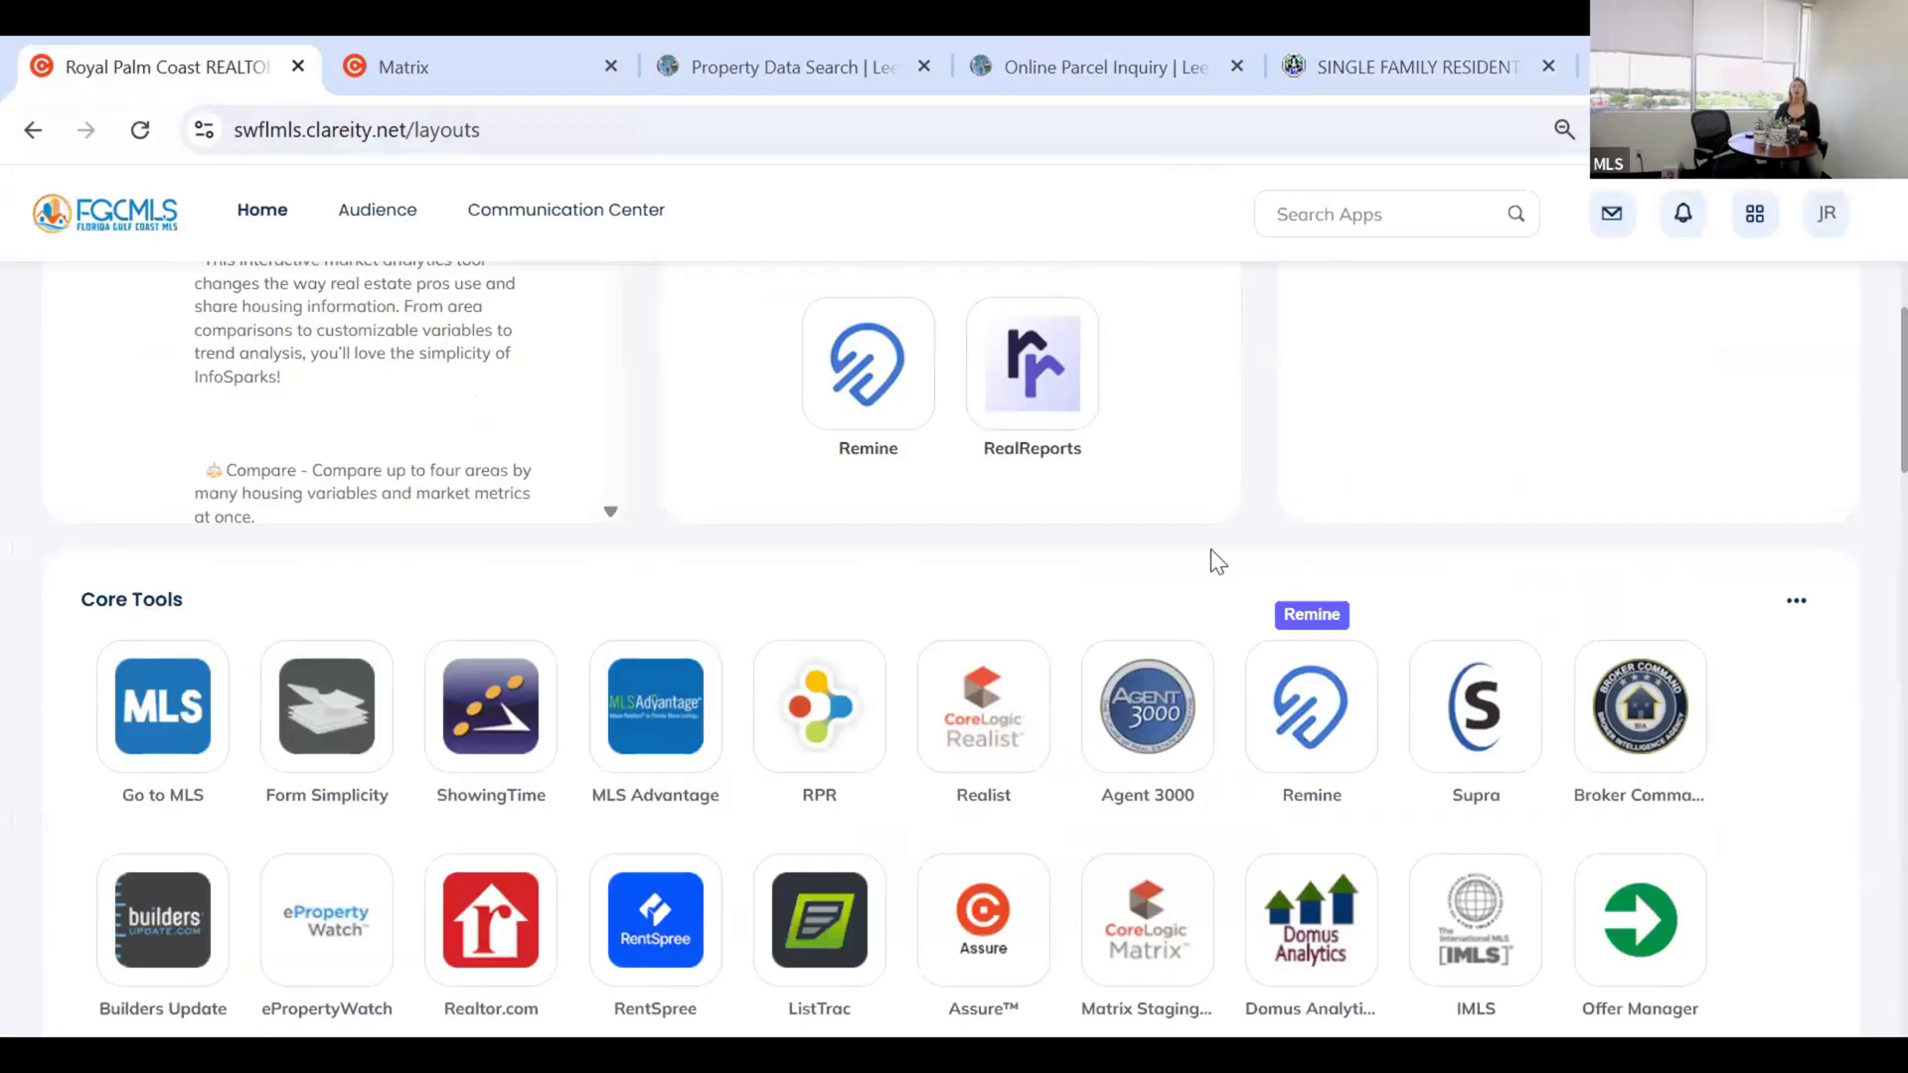
left_click(478, 48)
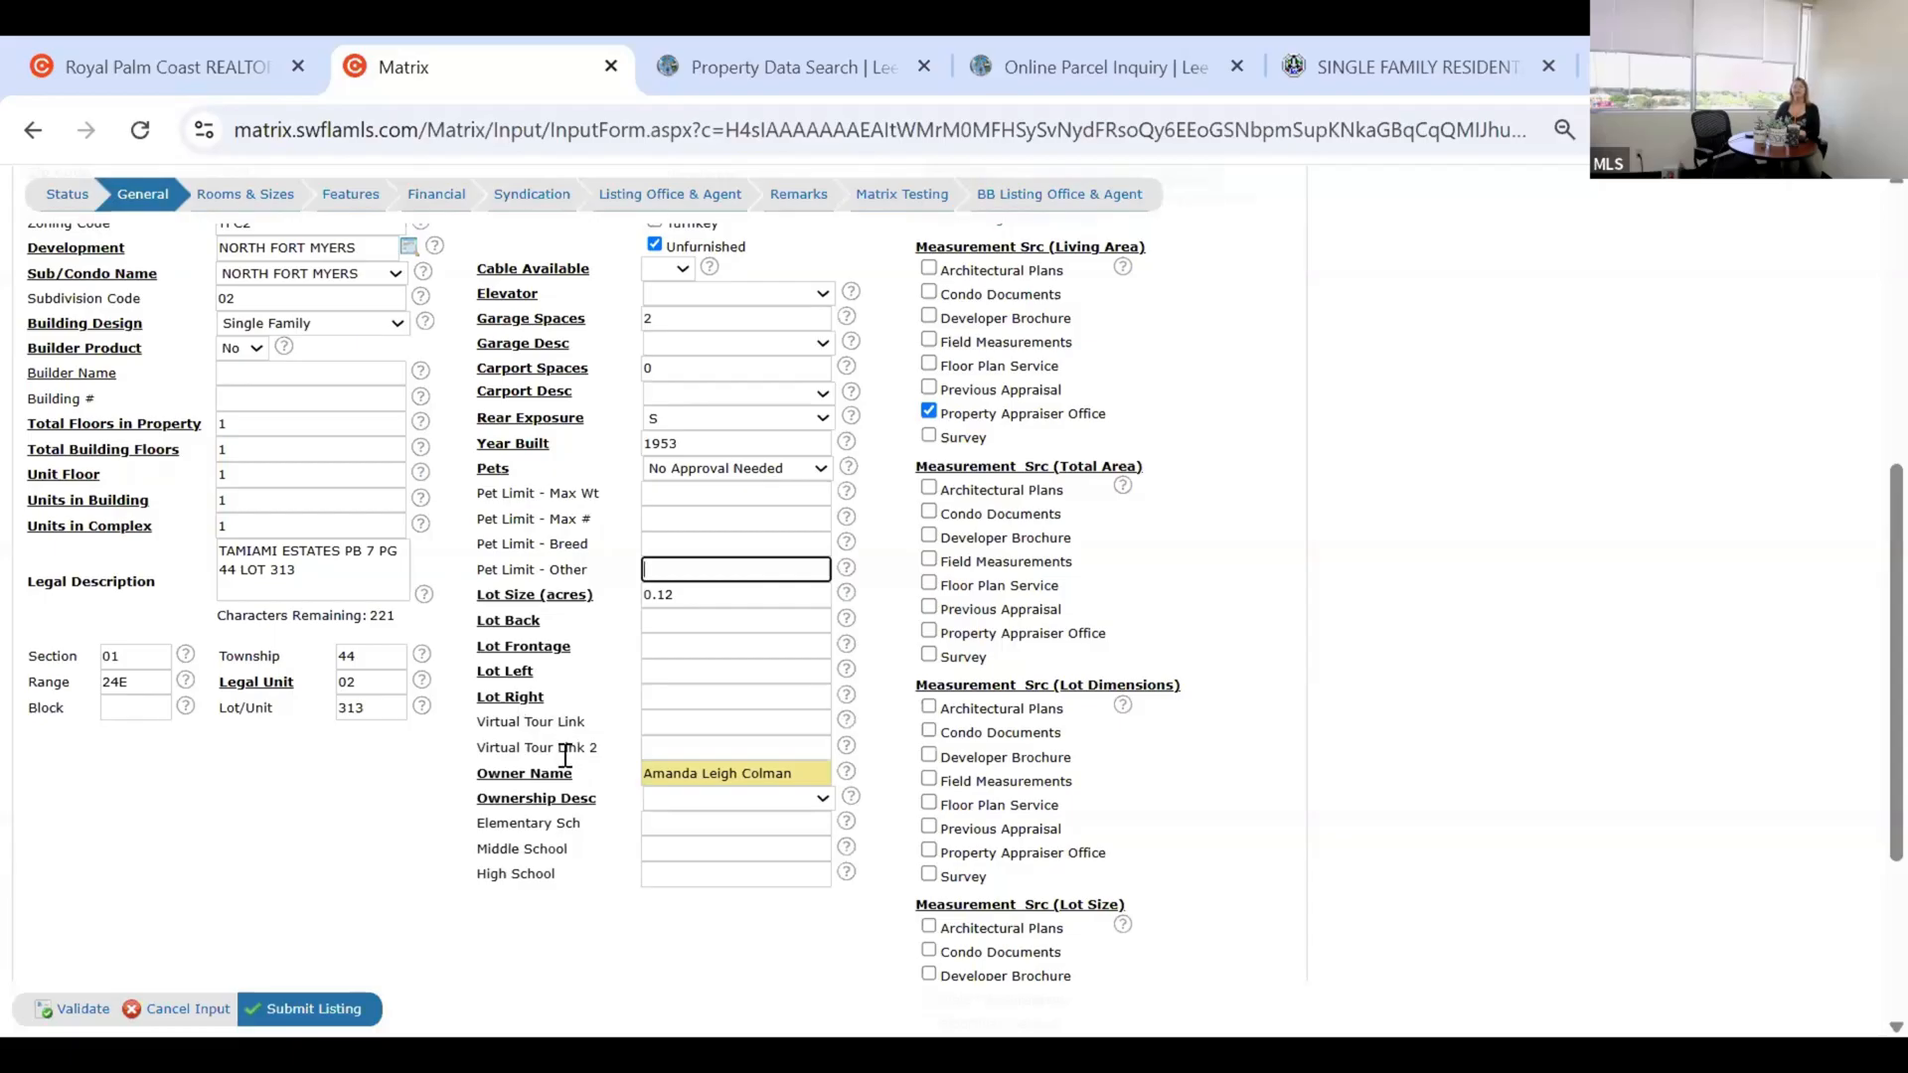
left_click(658, 728)
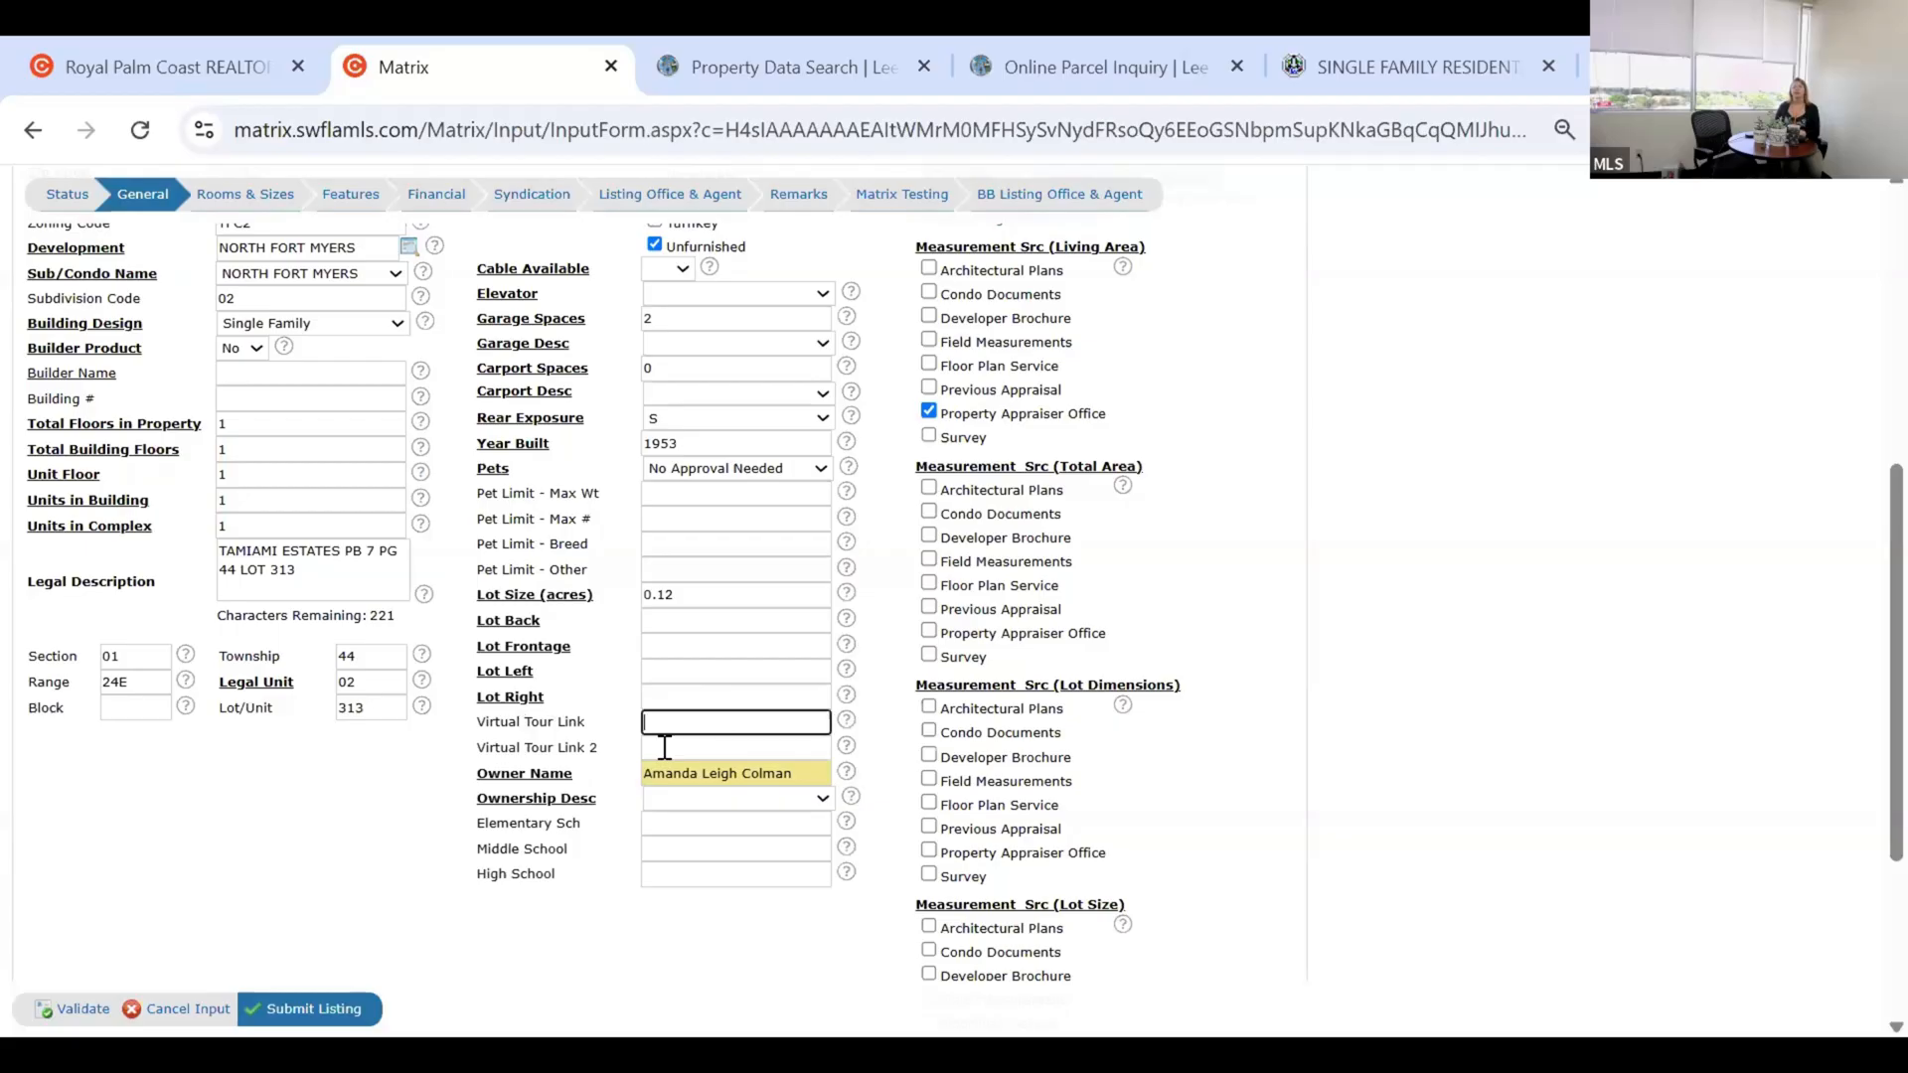
left_click(665, 745)
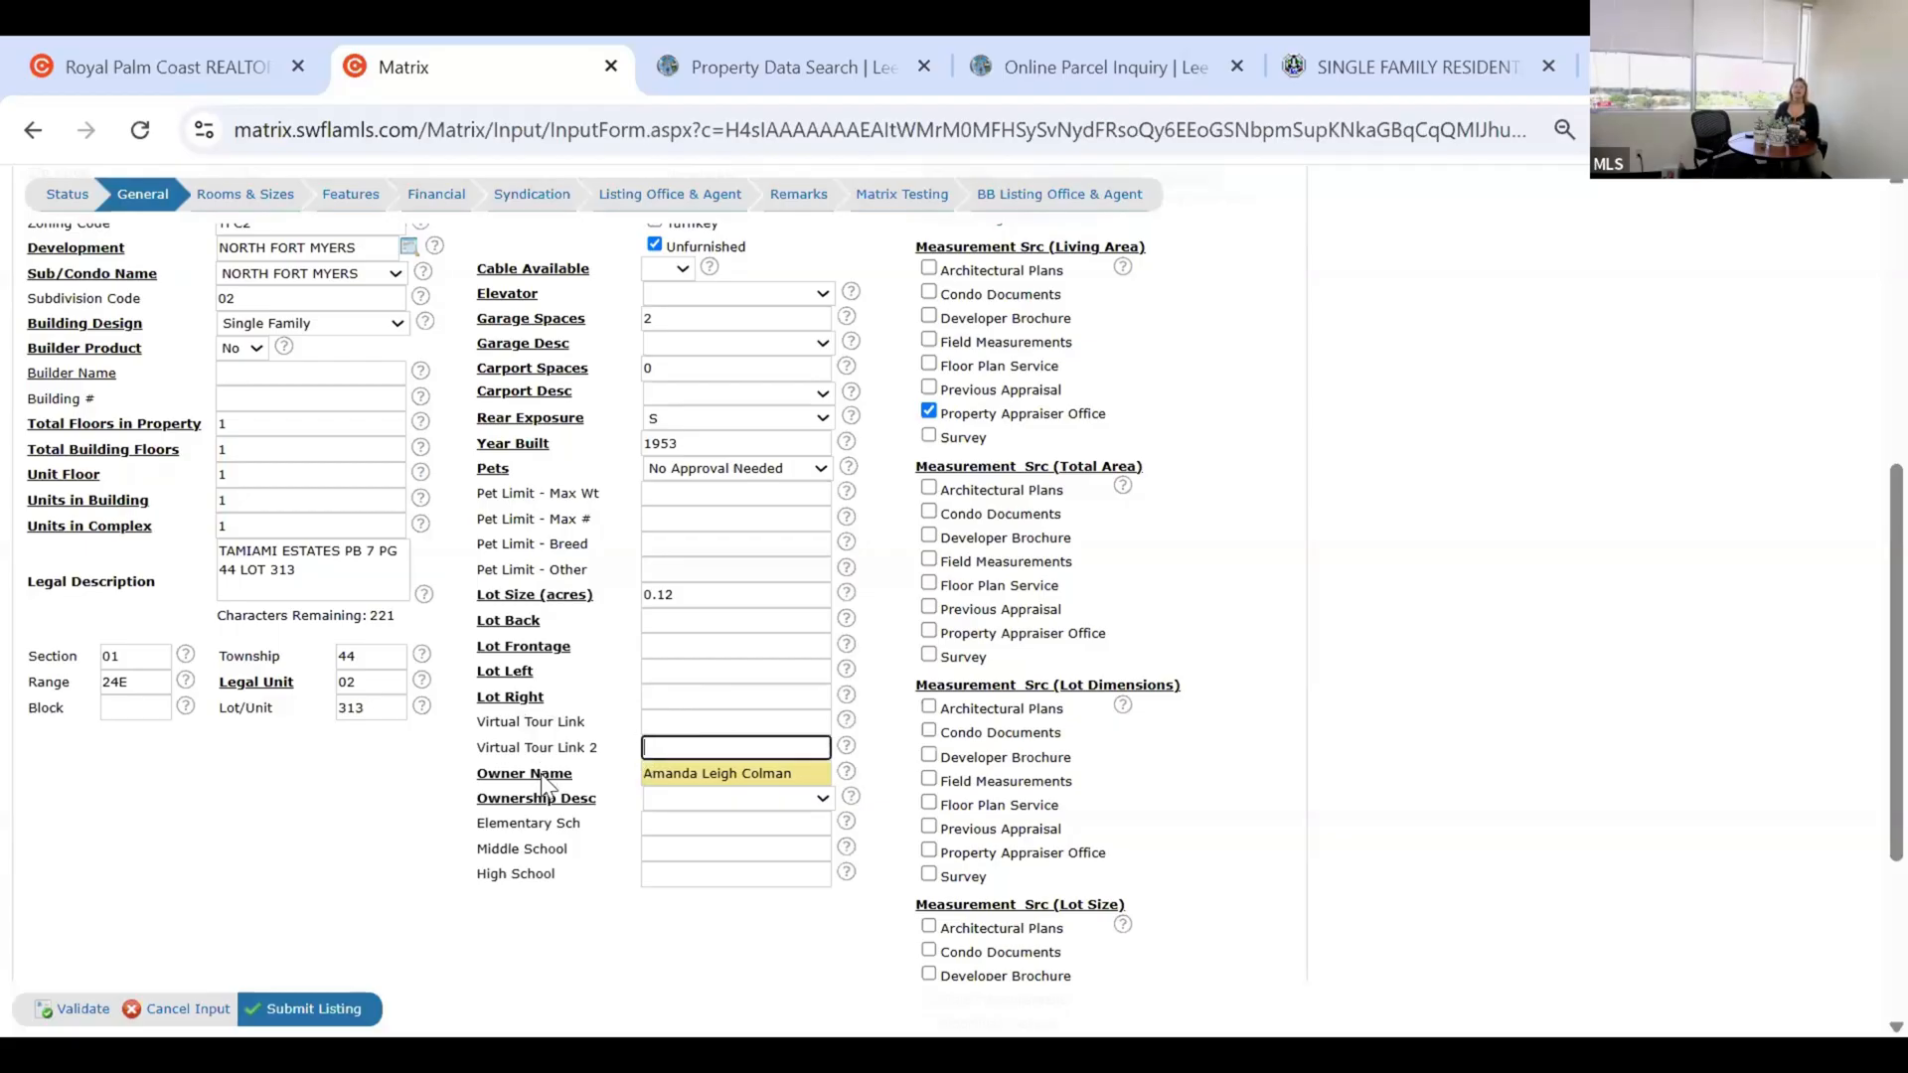
left_click(736, 798)
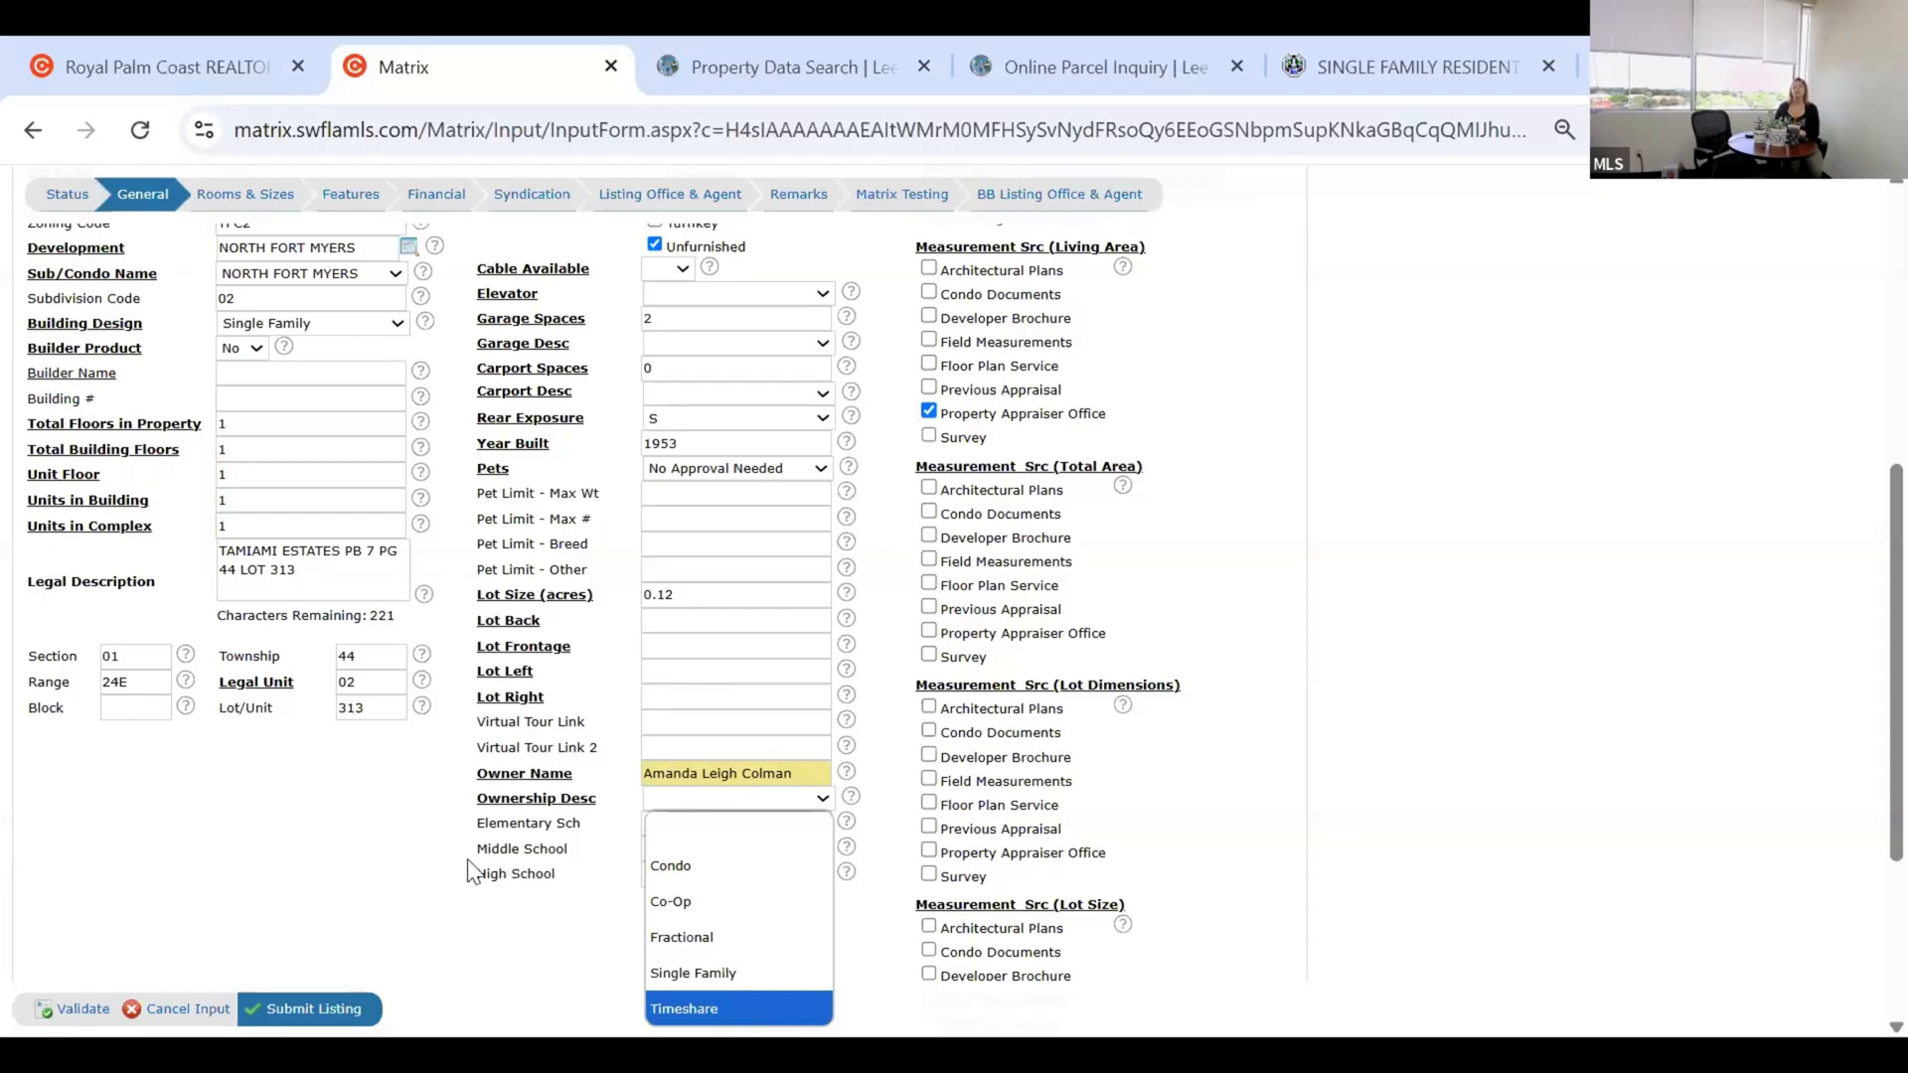
left_click(514, 872)
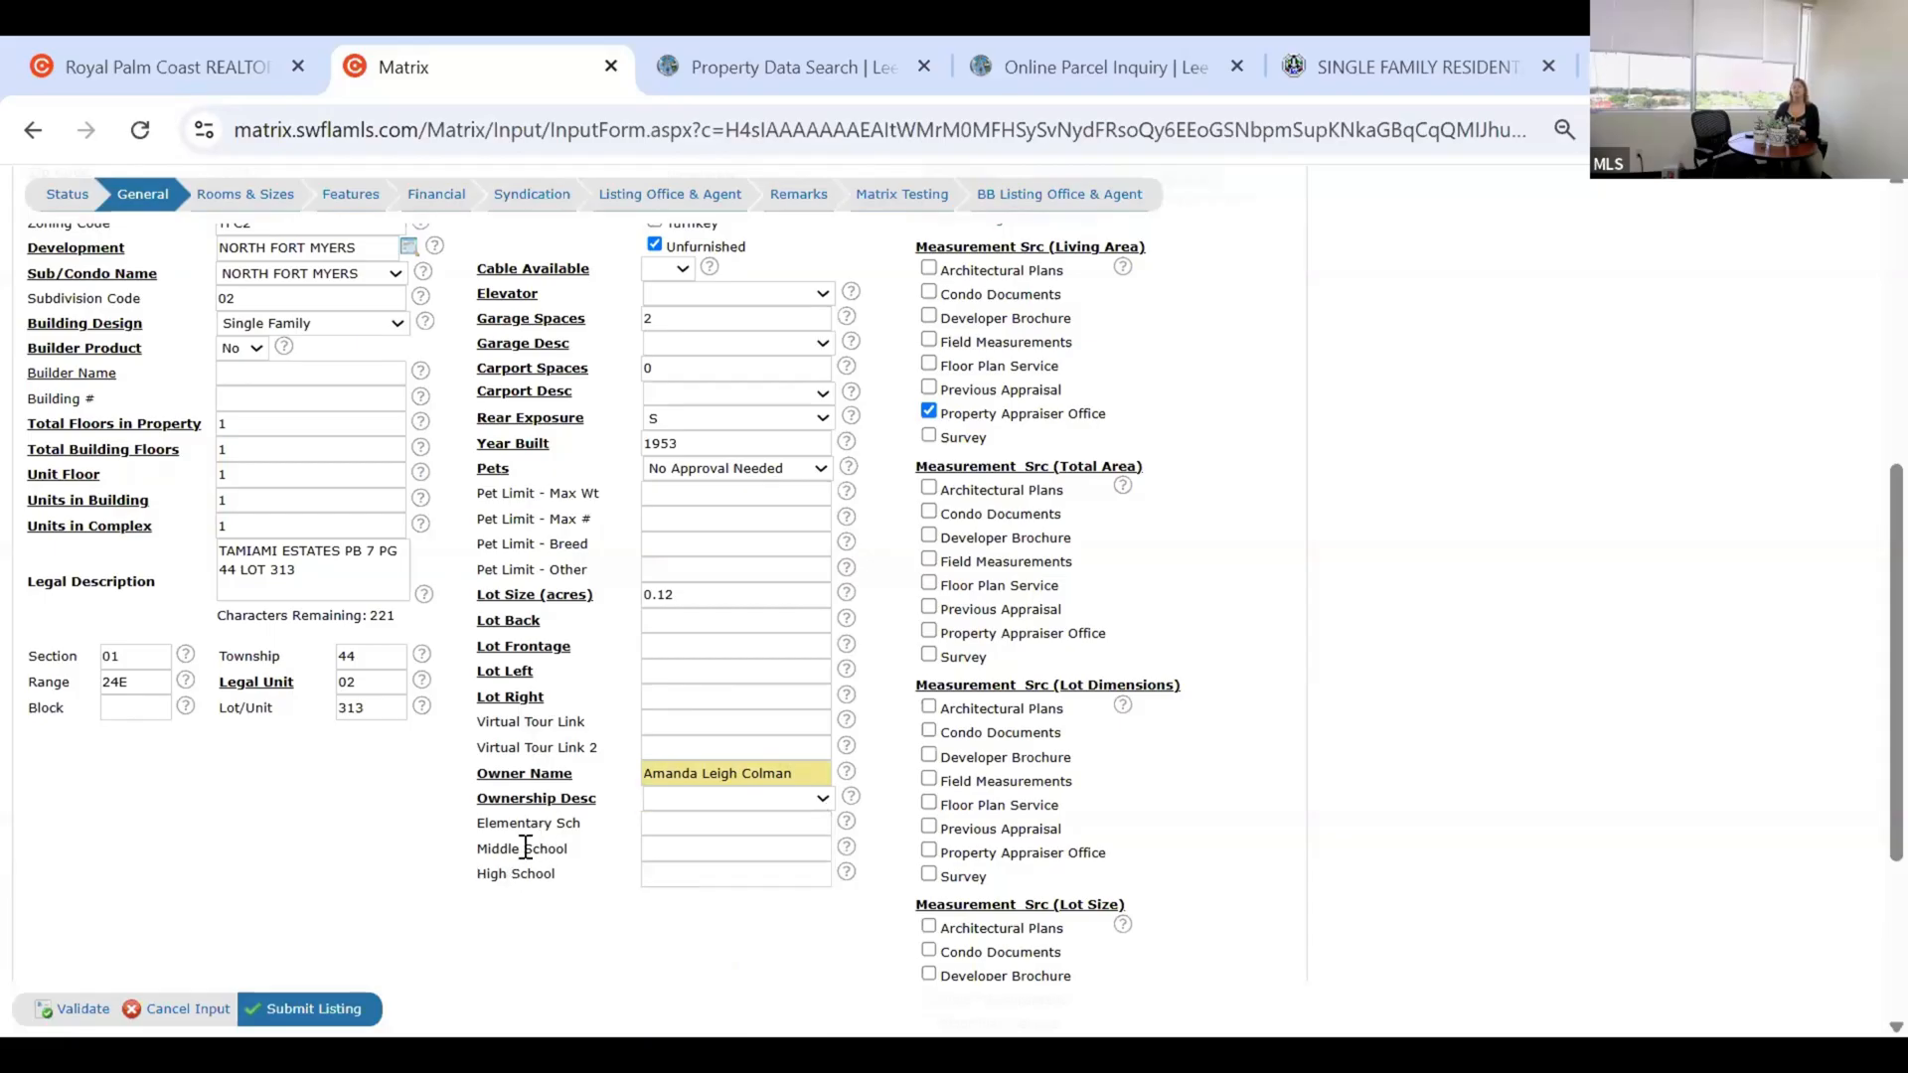
left_click(732, 827)
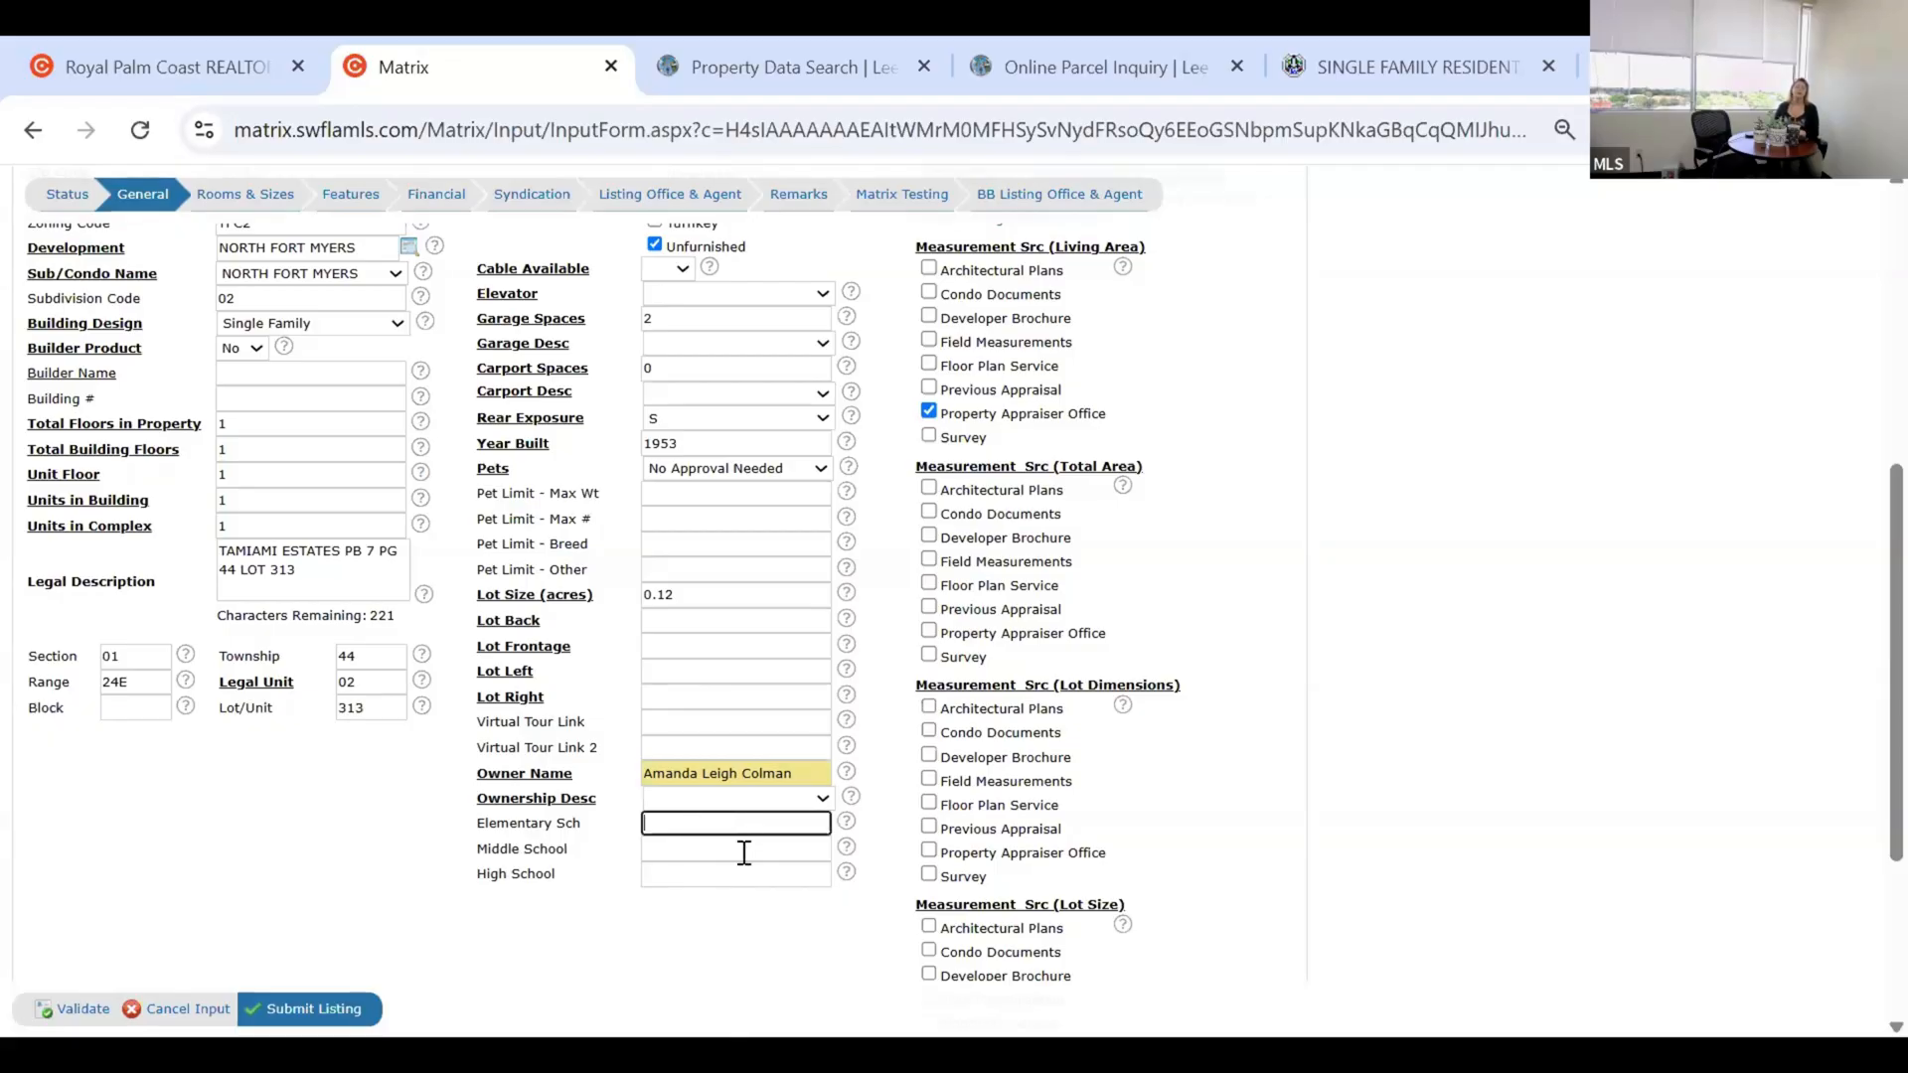
left_click(741, 847)
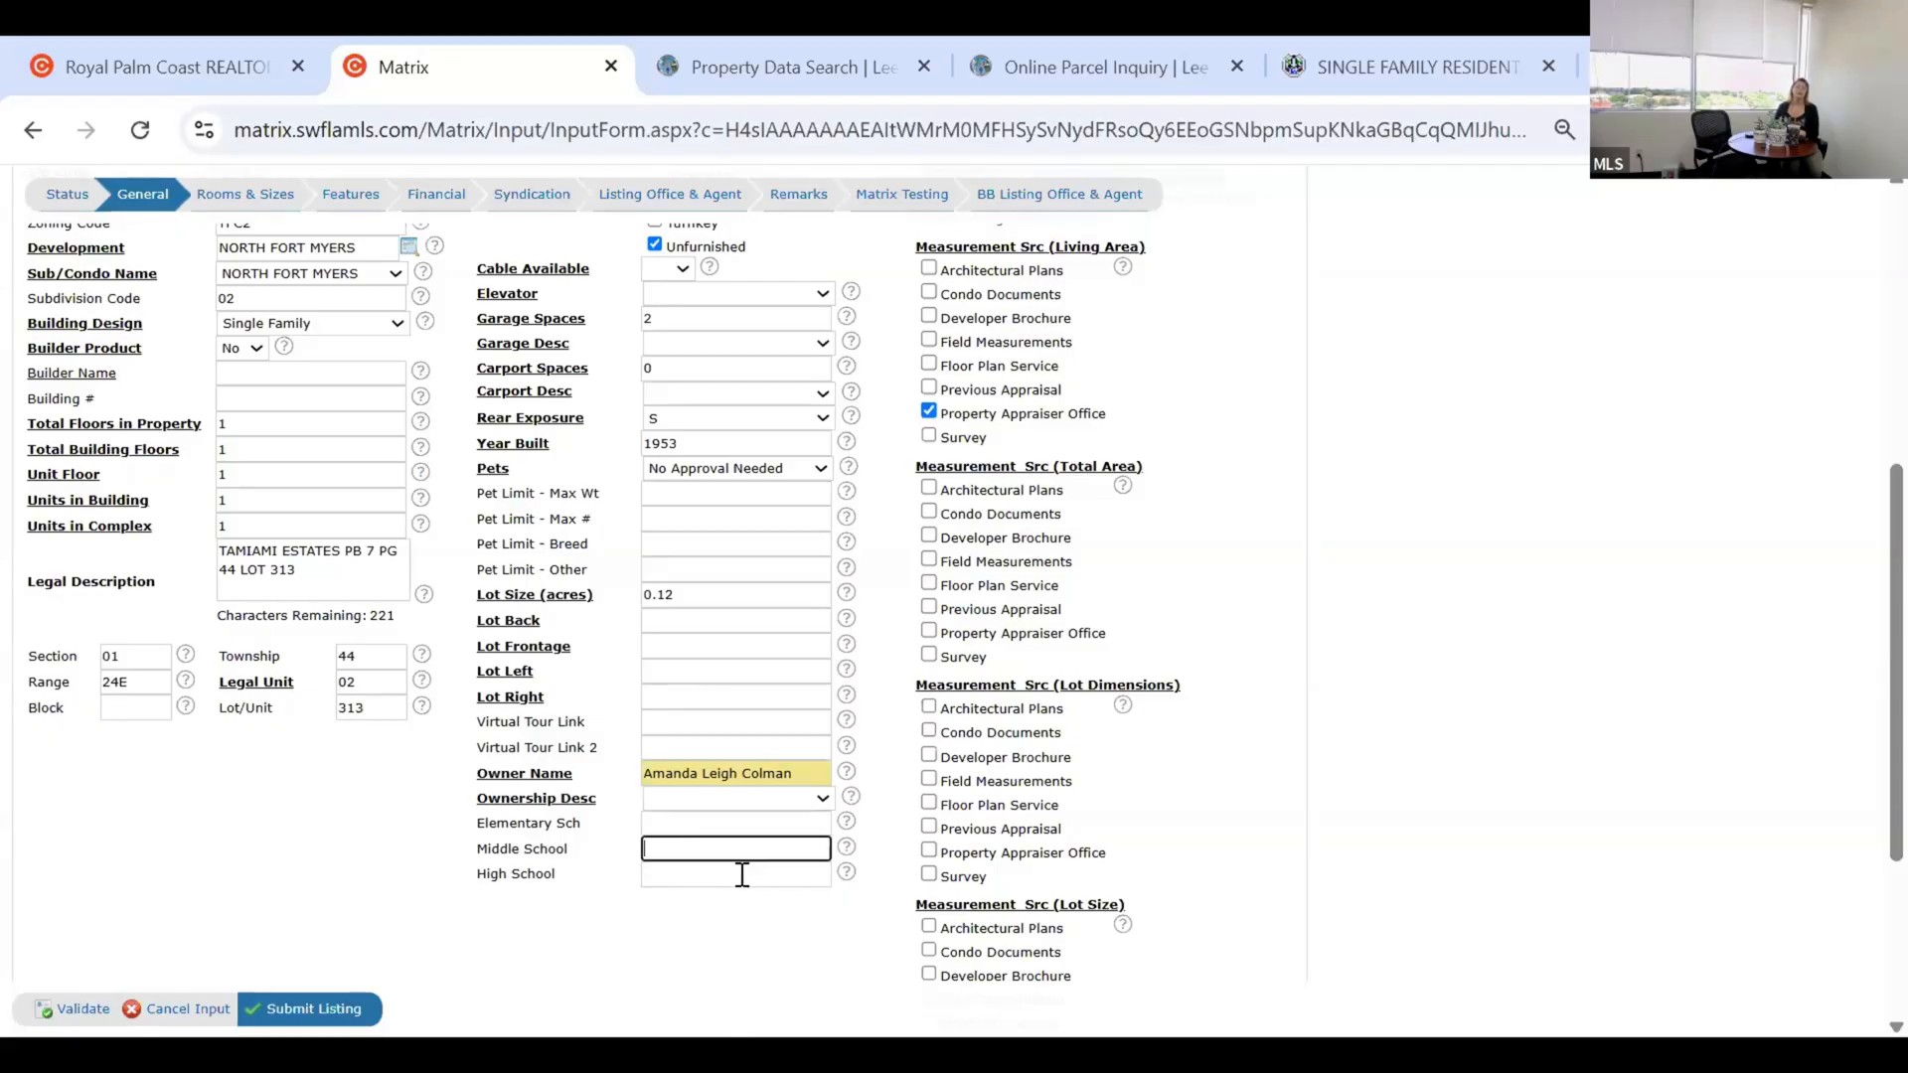
left_click(747, 825)
scroll(1139, 602, "up", 3)
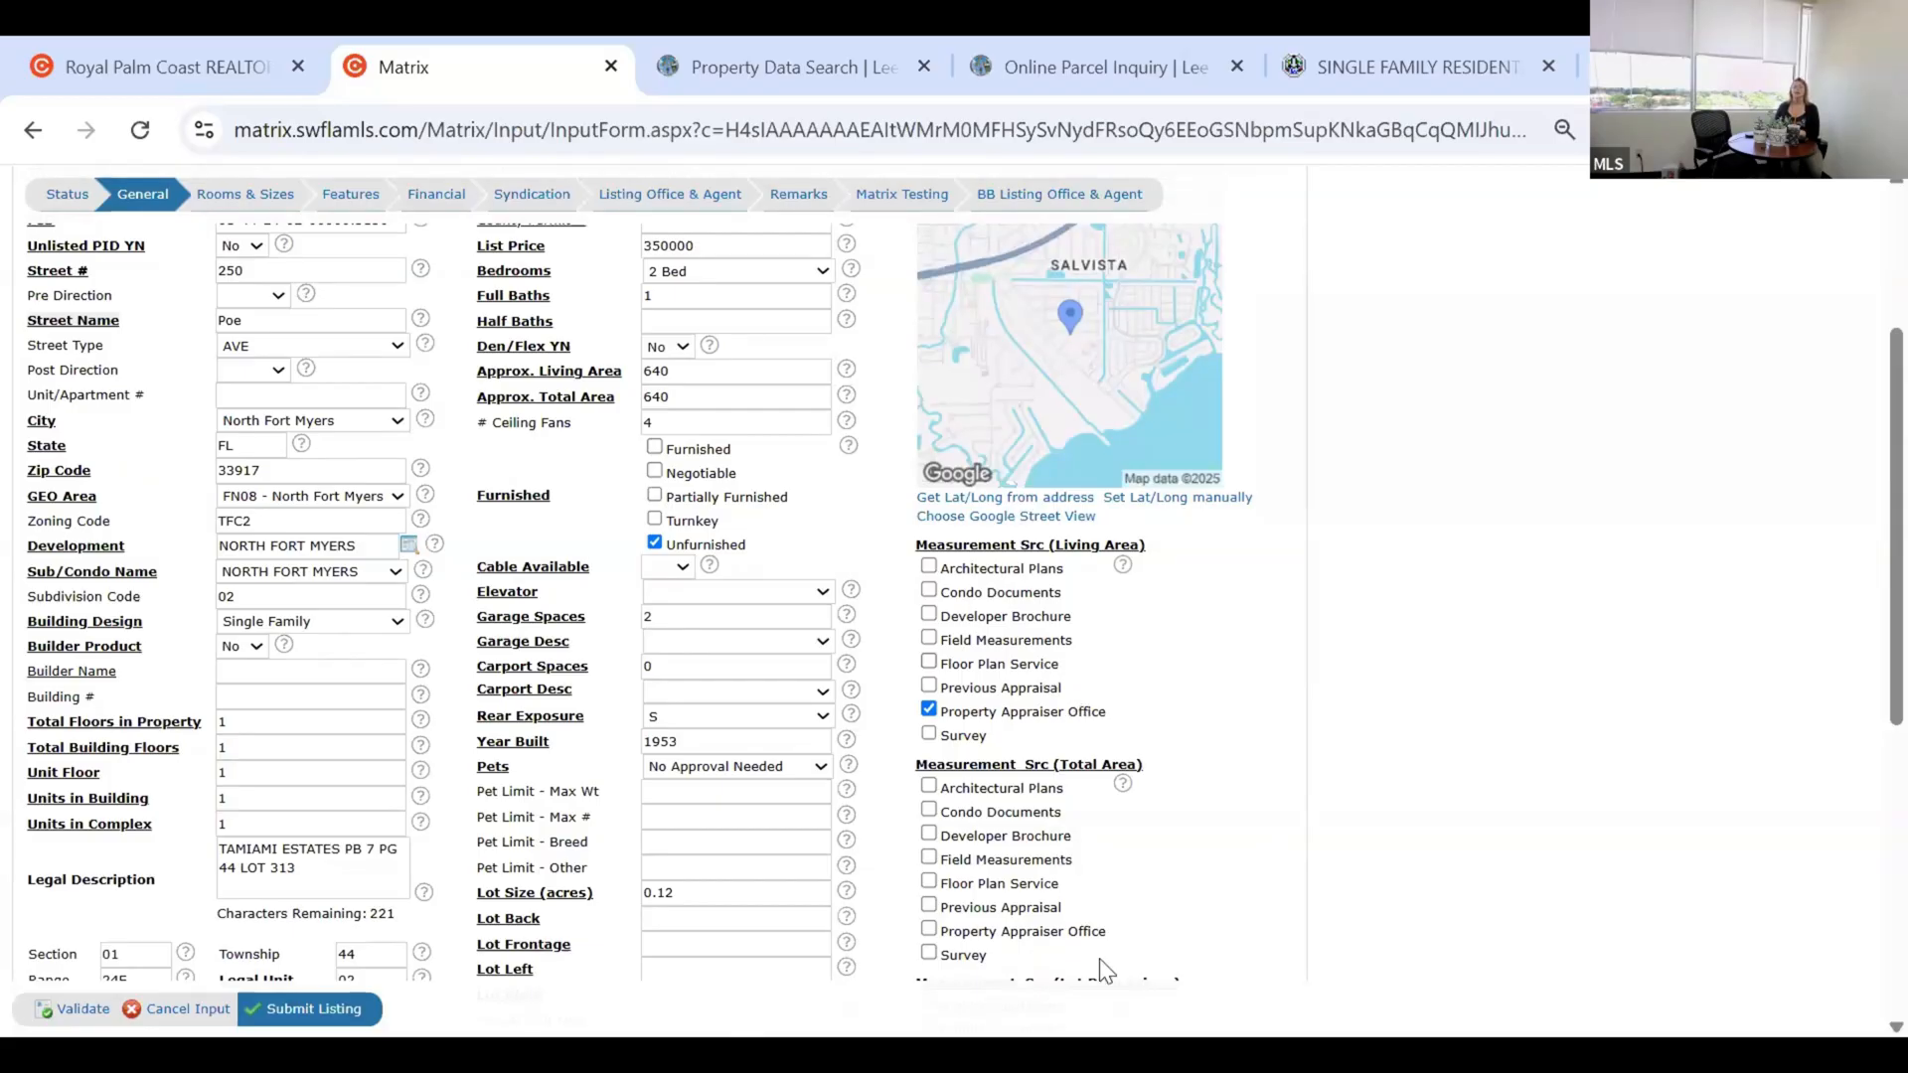
scroll(1074, 845, "down", 3)
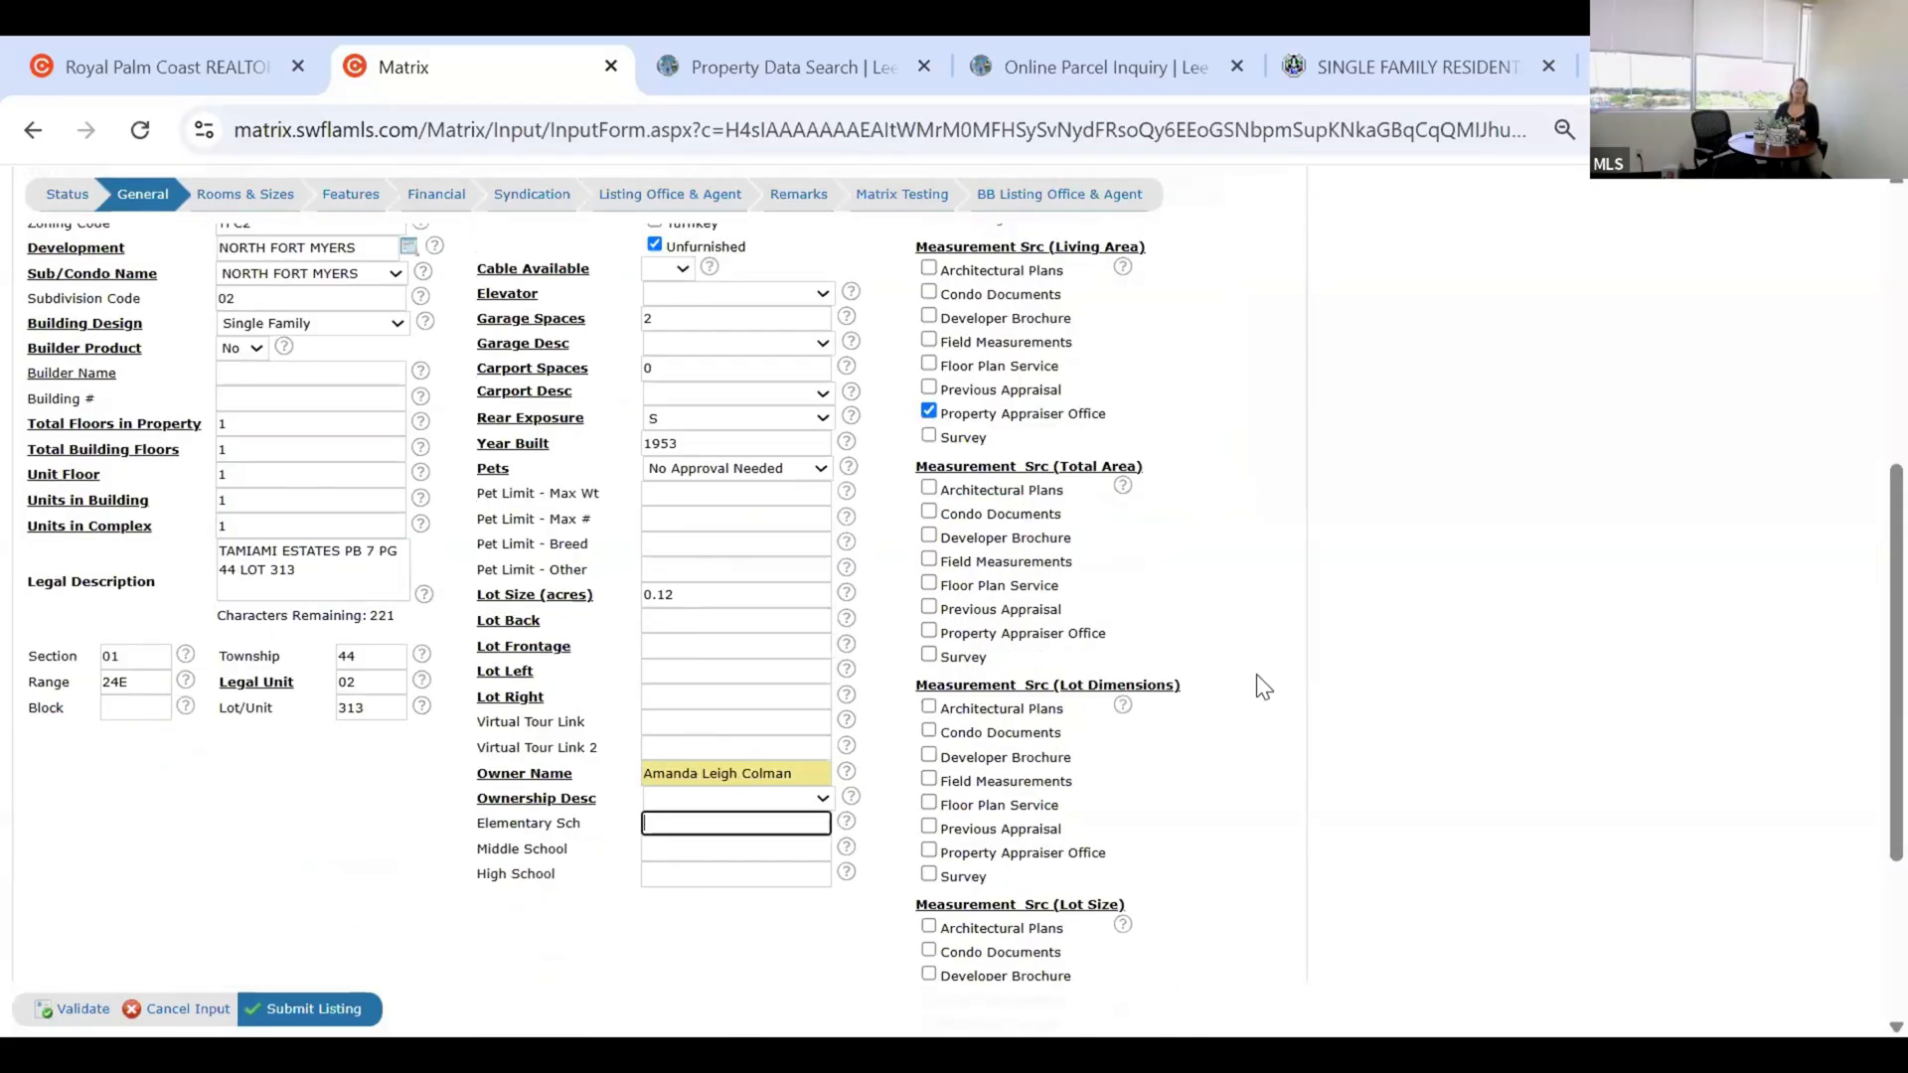
scroll(1262, 687, "up", 3)
scroll(1162, 735, "up", 3)
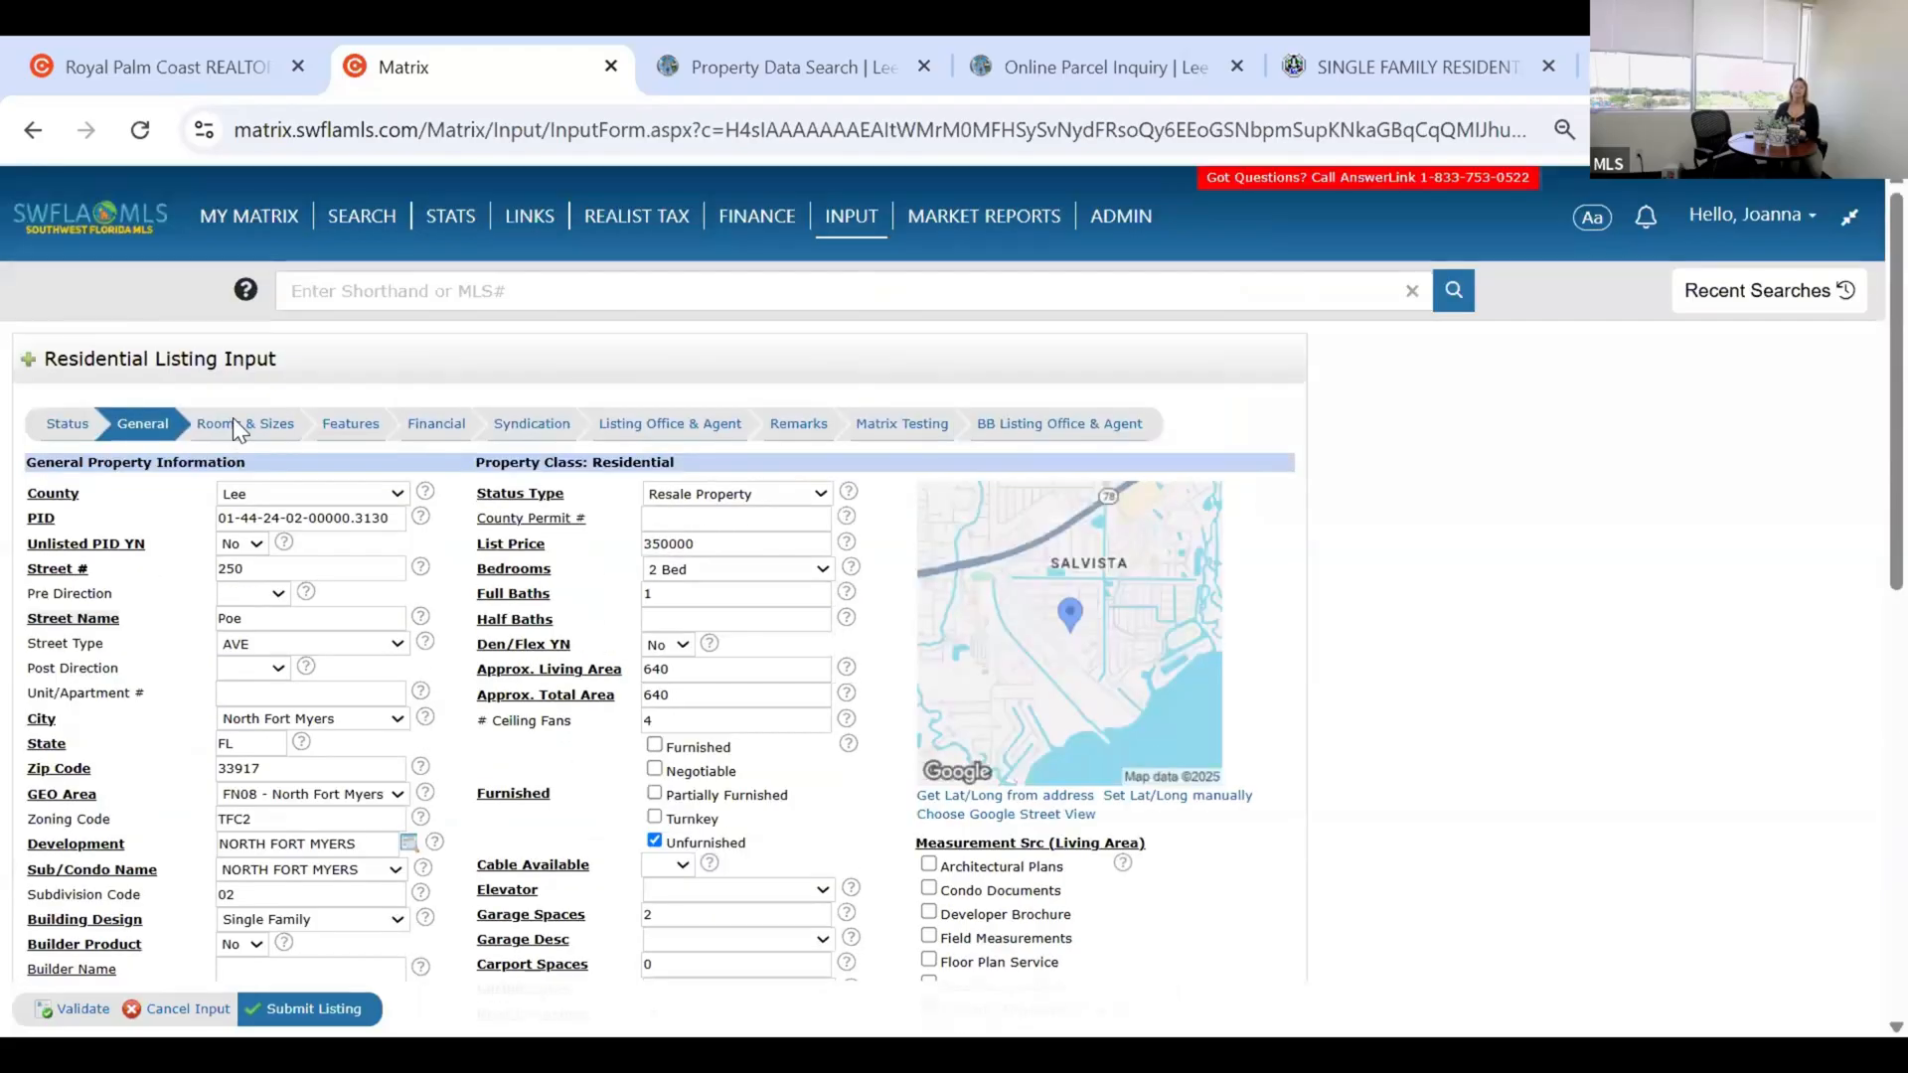
Open Rooms & Sizes and click into Room Width, leaving the dimensions empty.
left_click(255, 433)
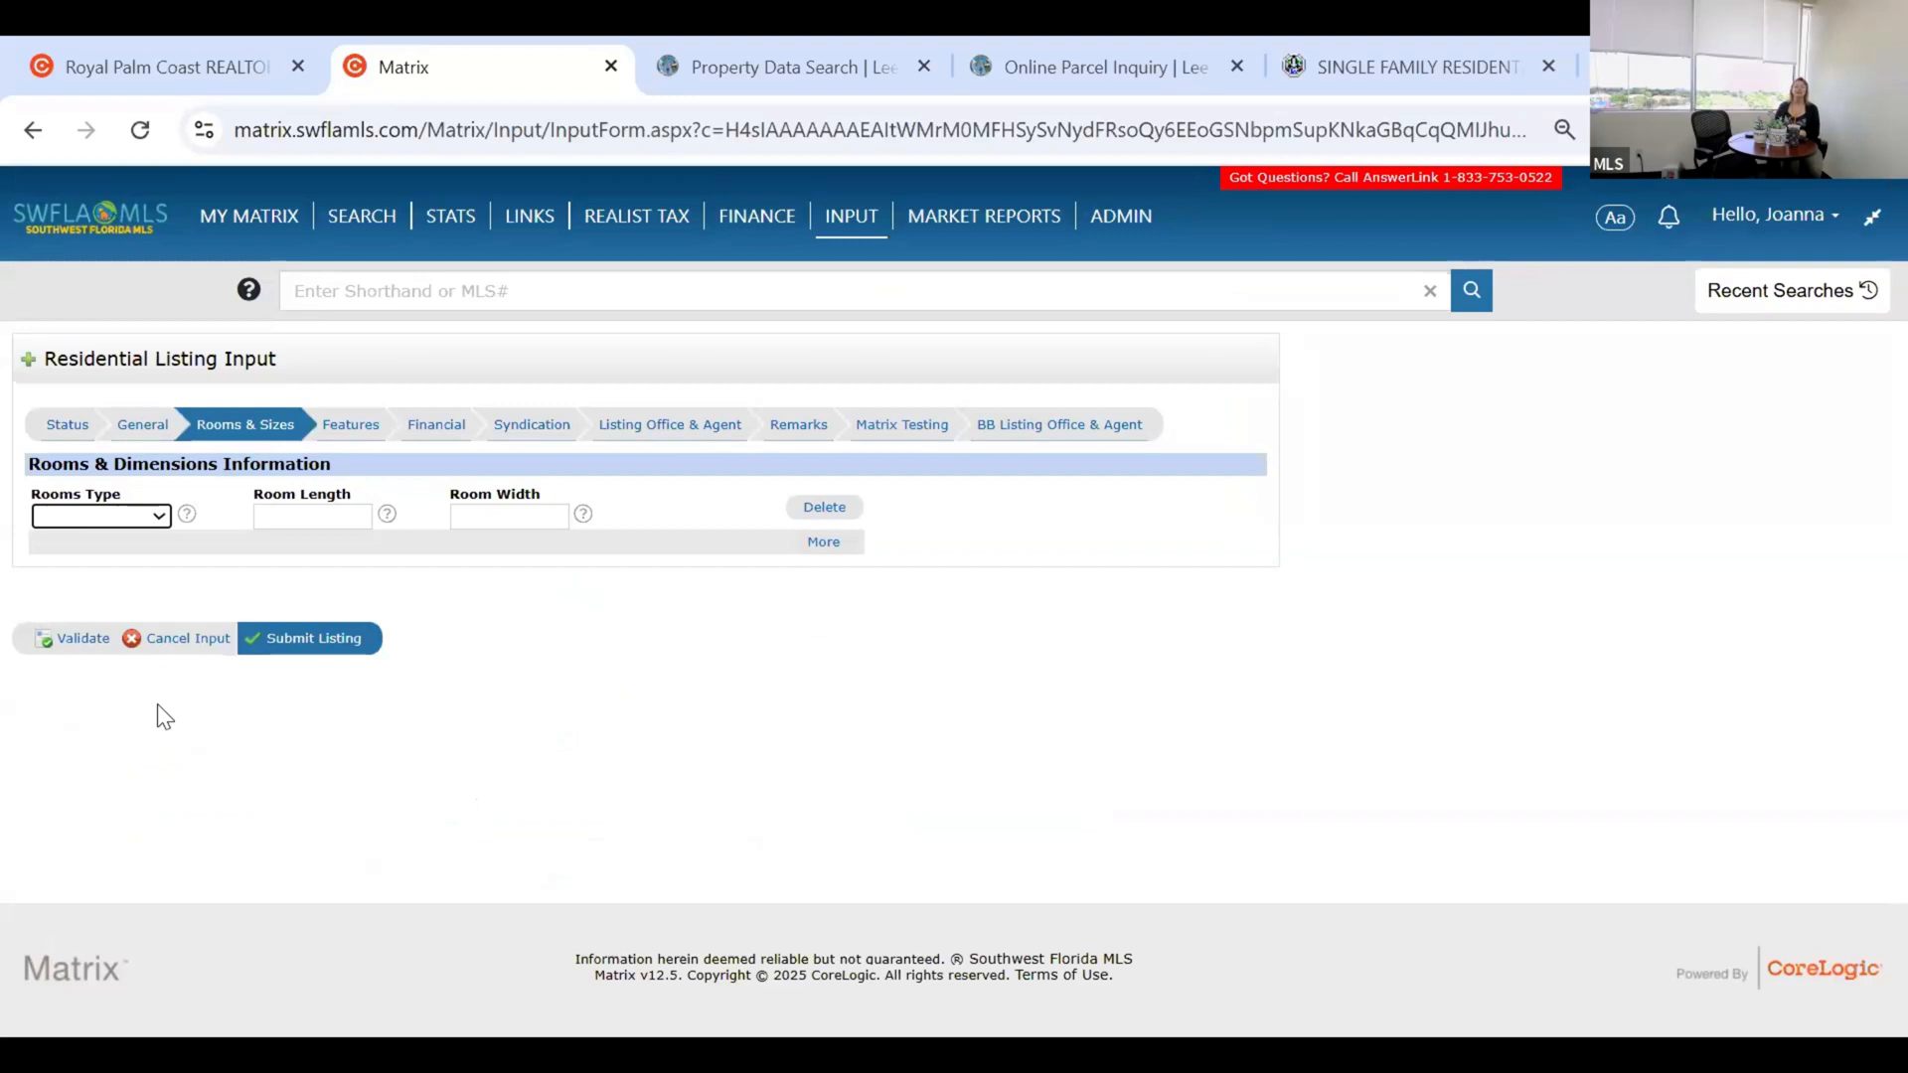
left_click(481, 513)
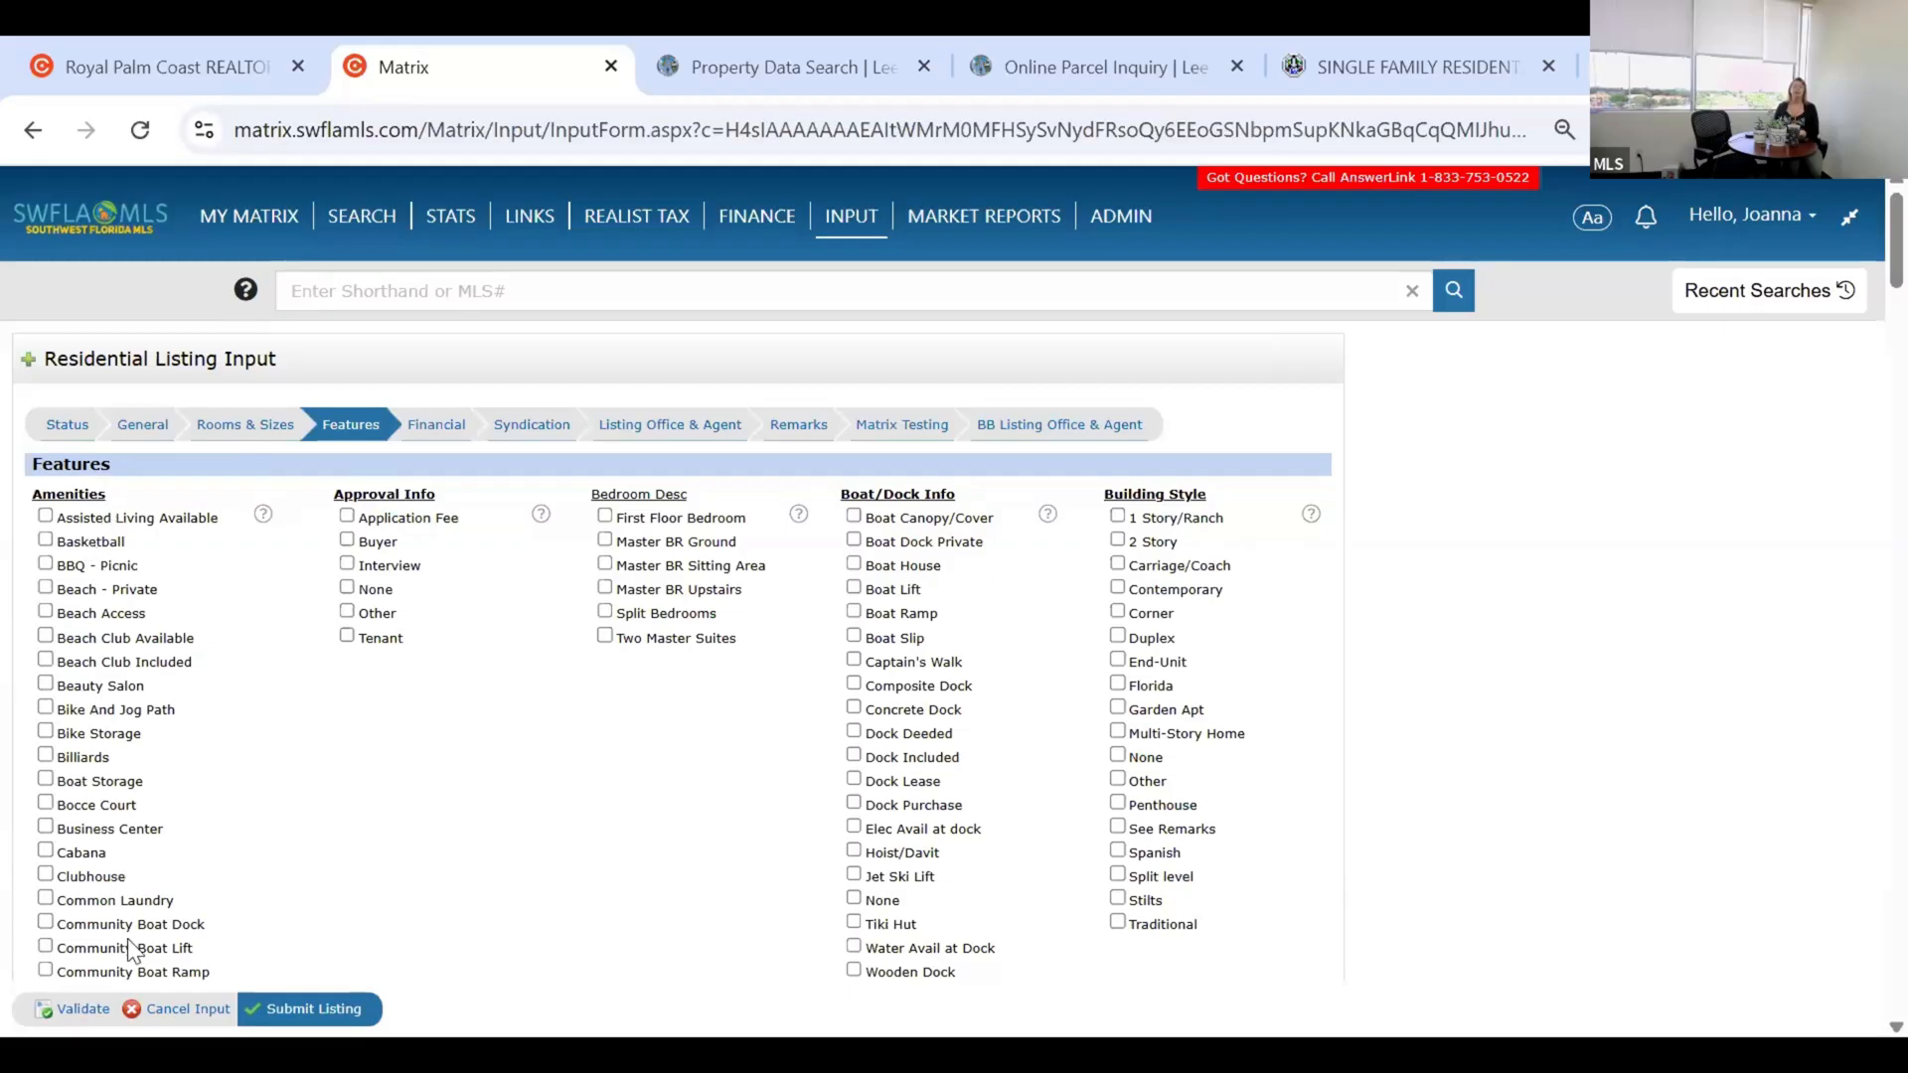
scroll(425, 811, "down", 3)
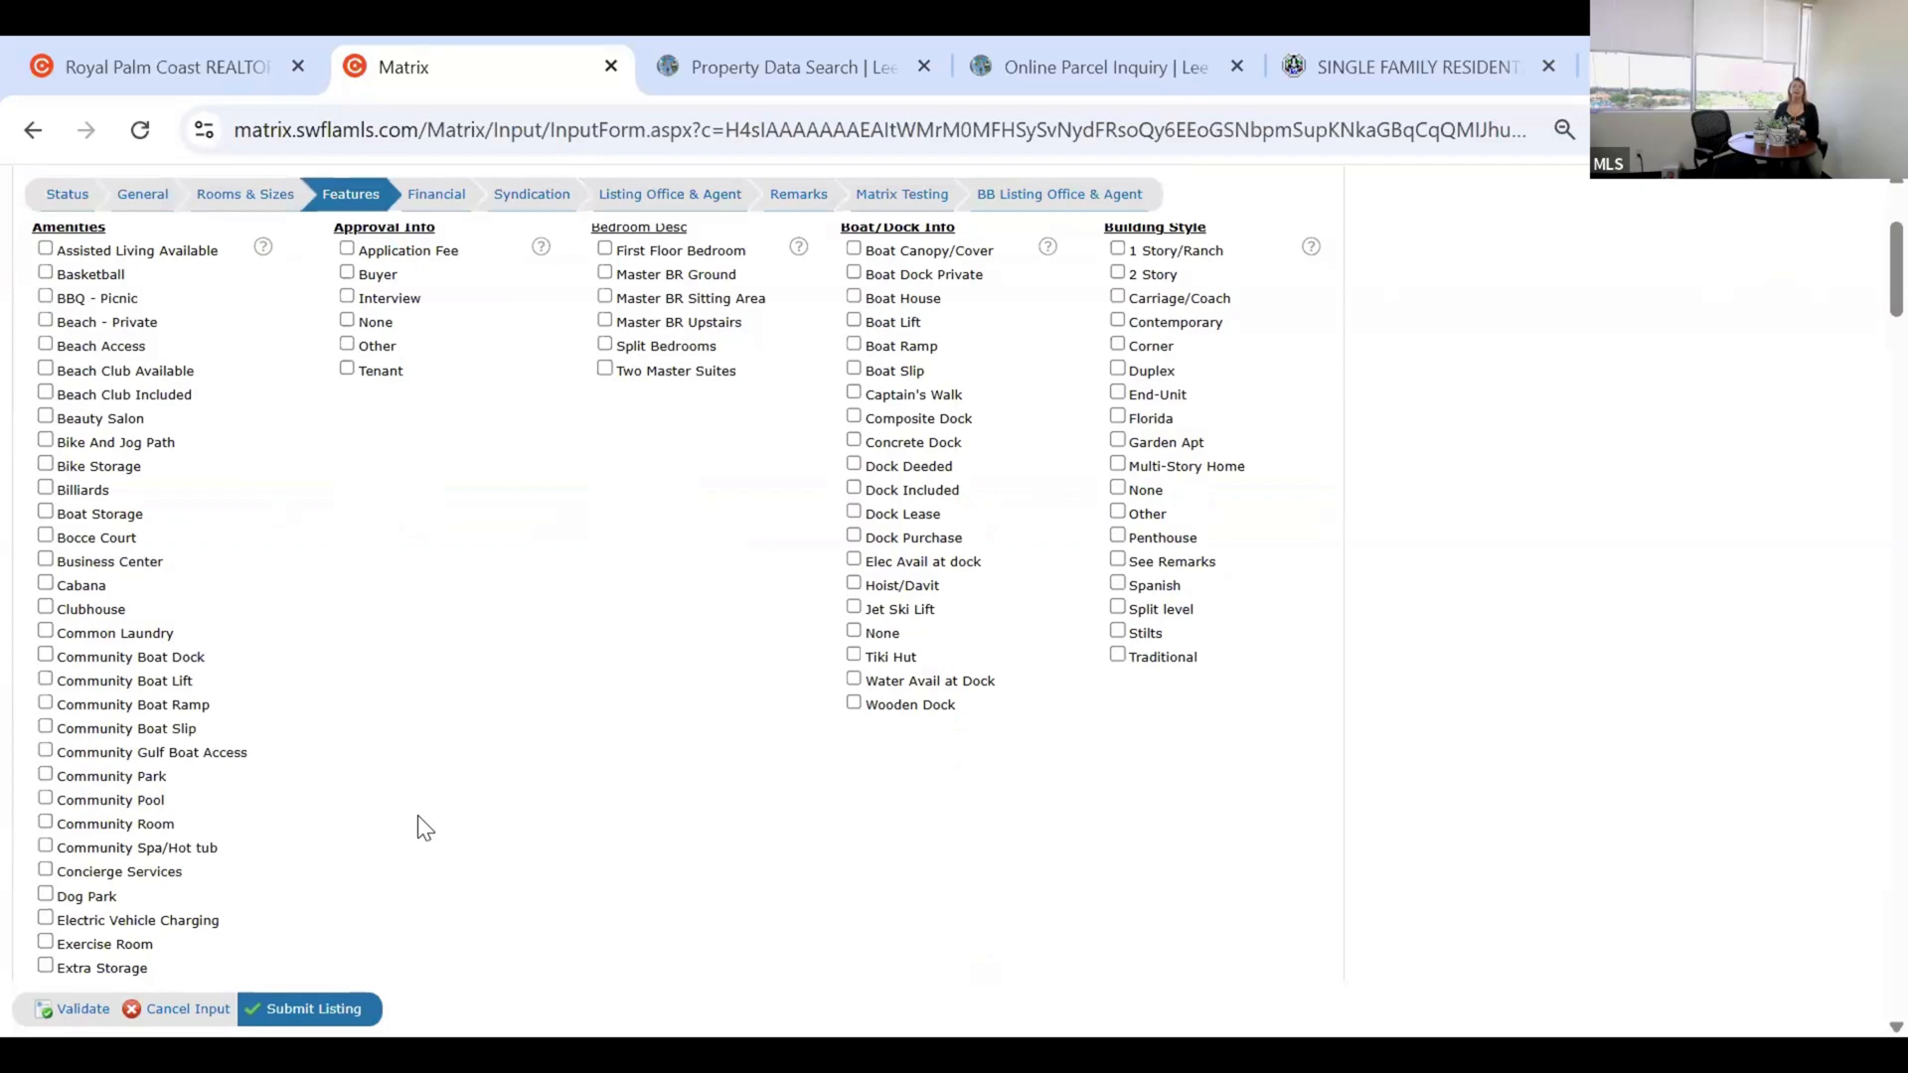
scroll(425, 828, "down", 15)
scroll(403, 799, "down", 15)
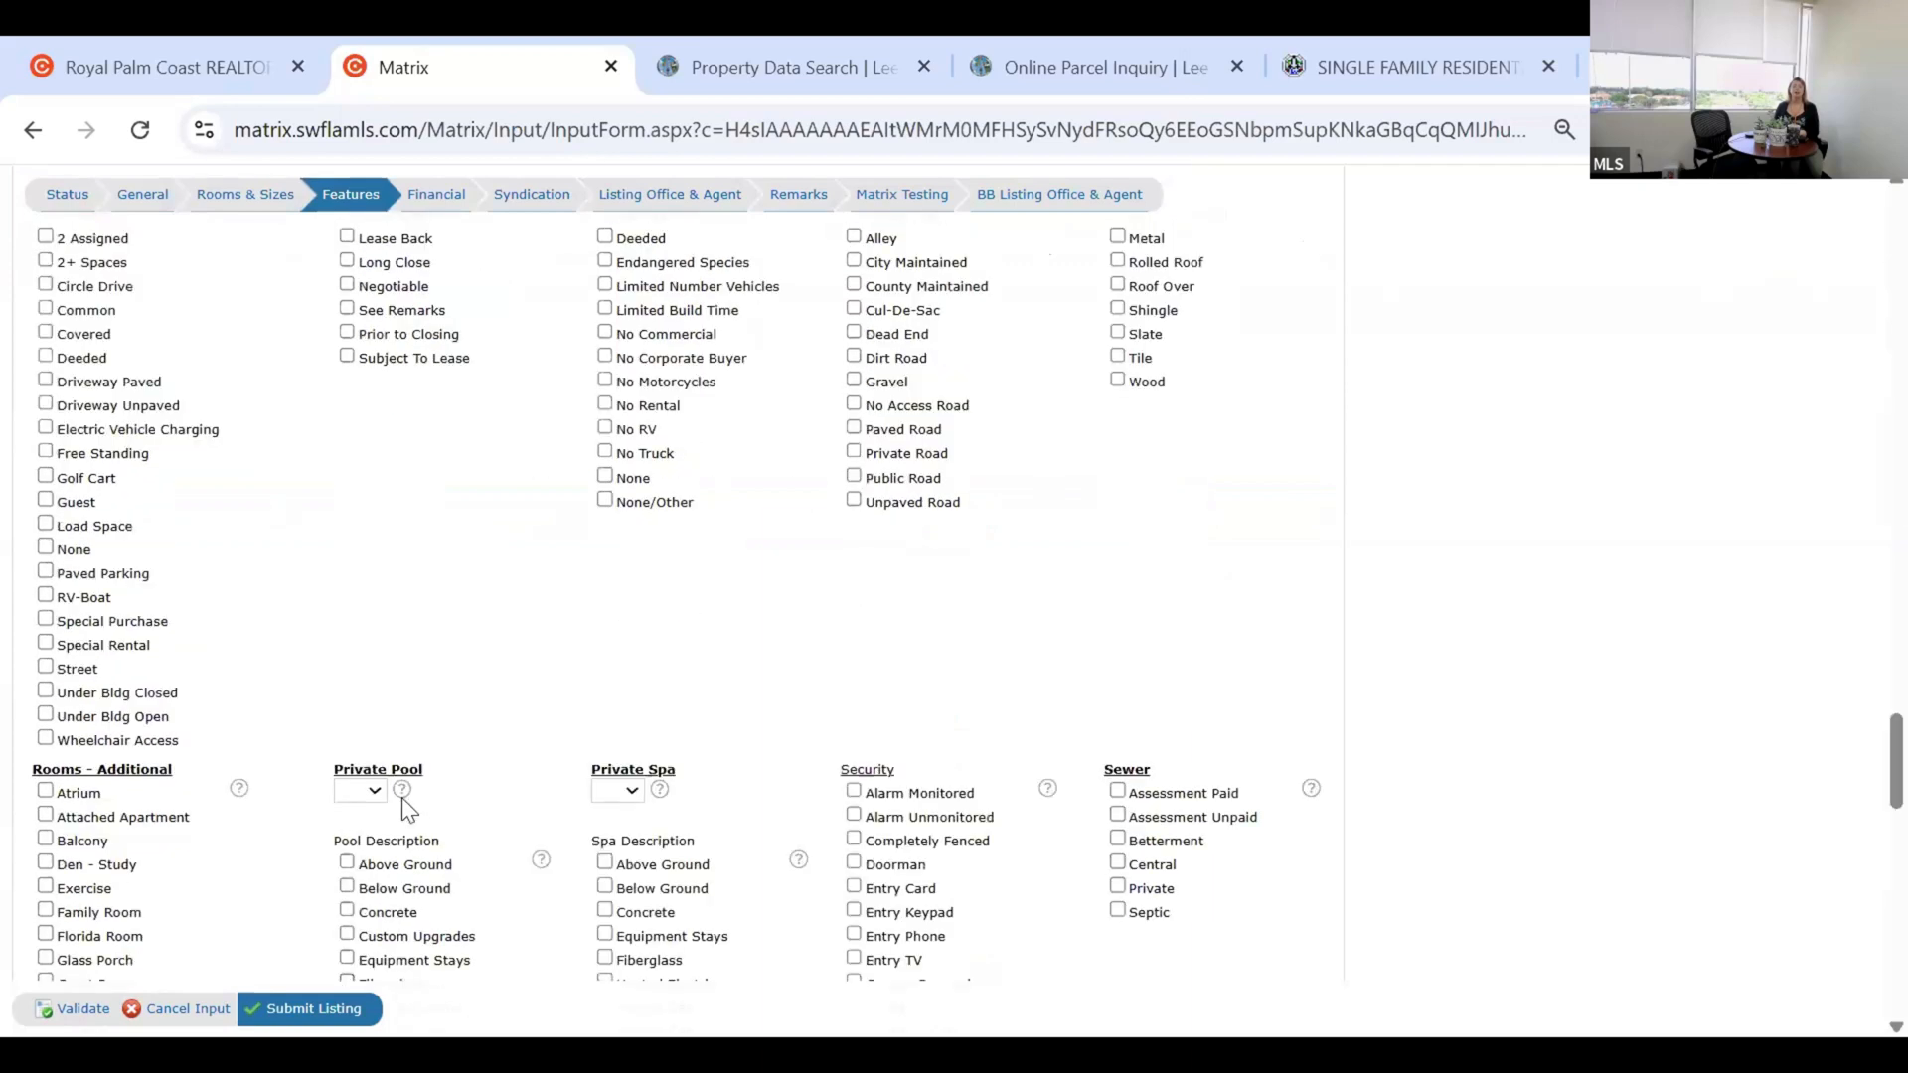
scroll(403, 799, "up", 9)
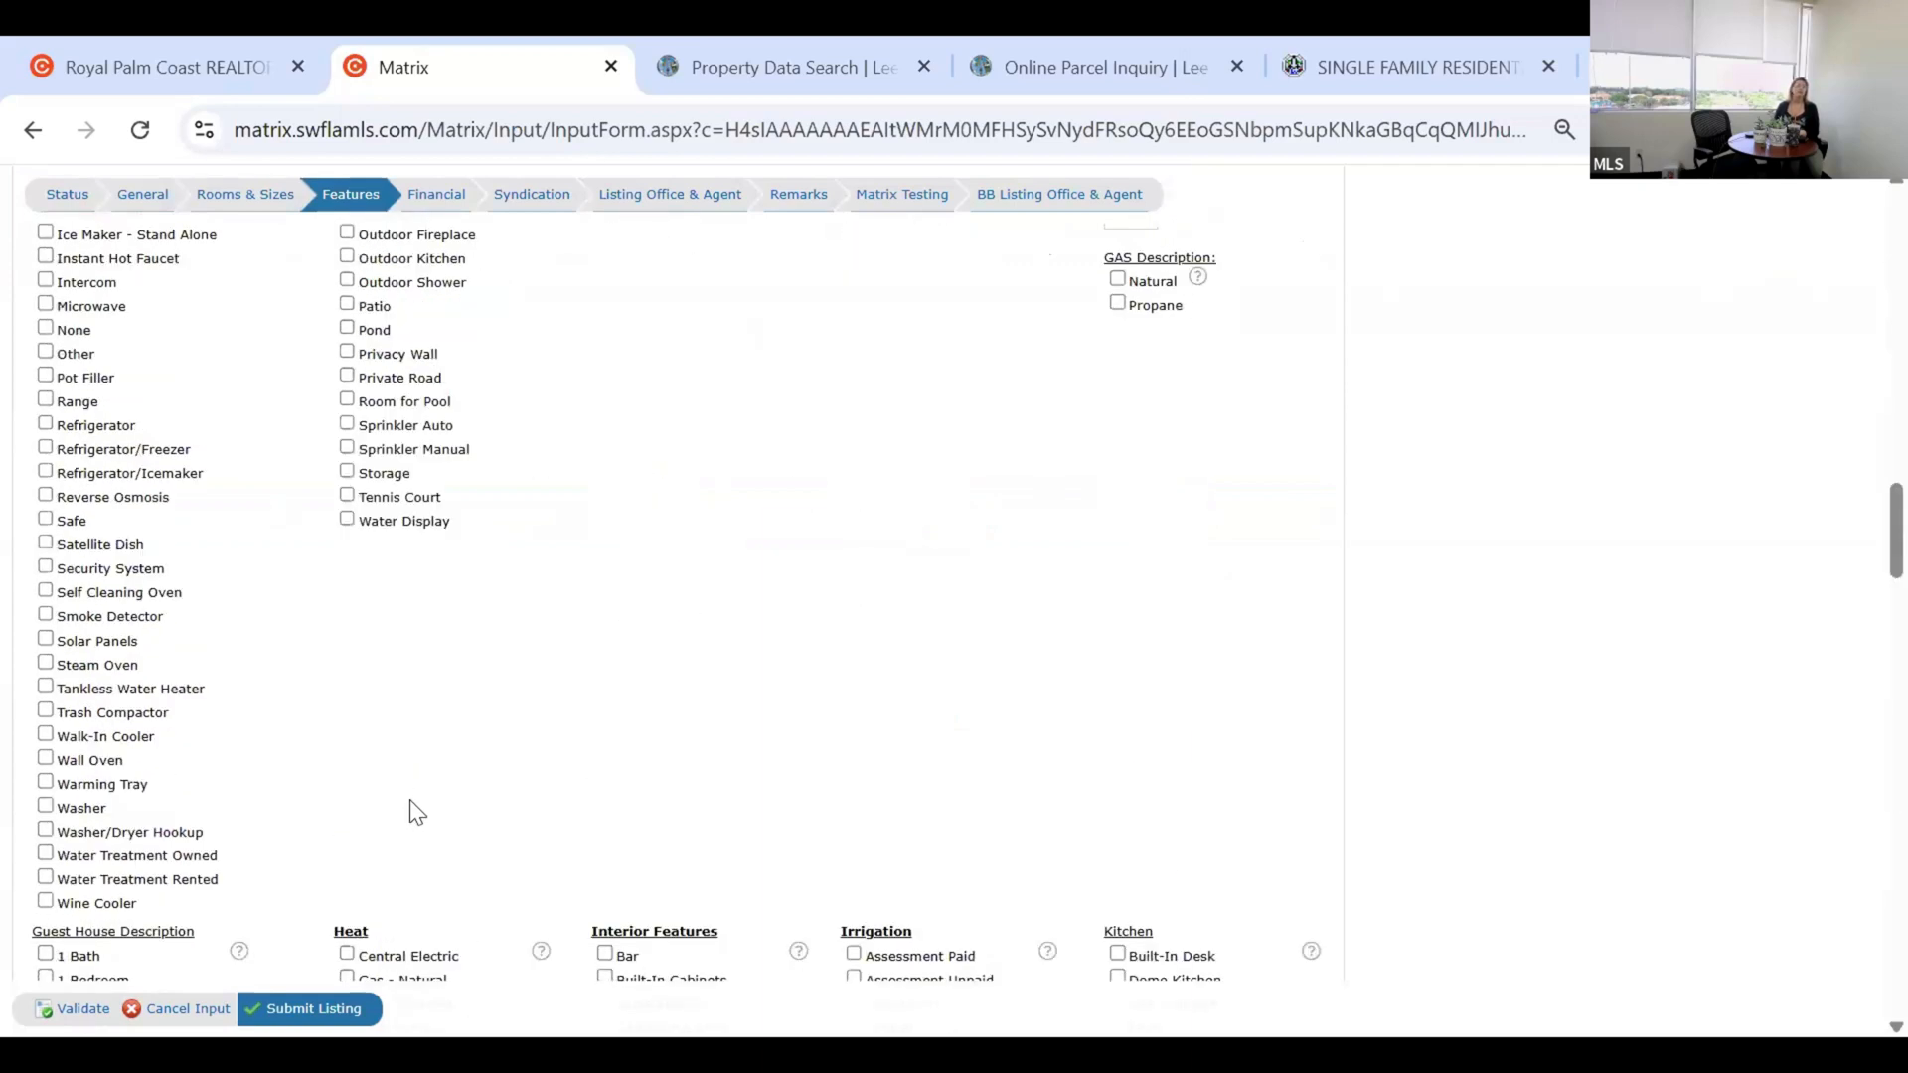
scroll(404, 805, "up", 10)
scroll(408, 799, "up", 4)
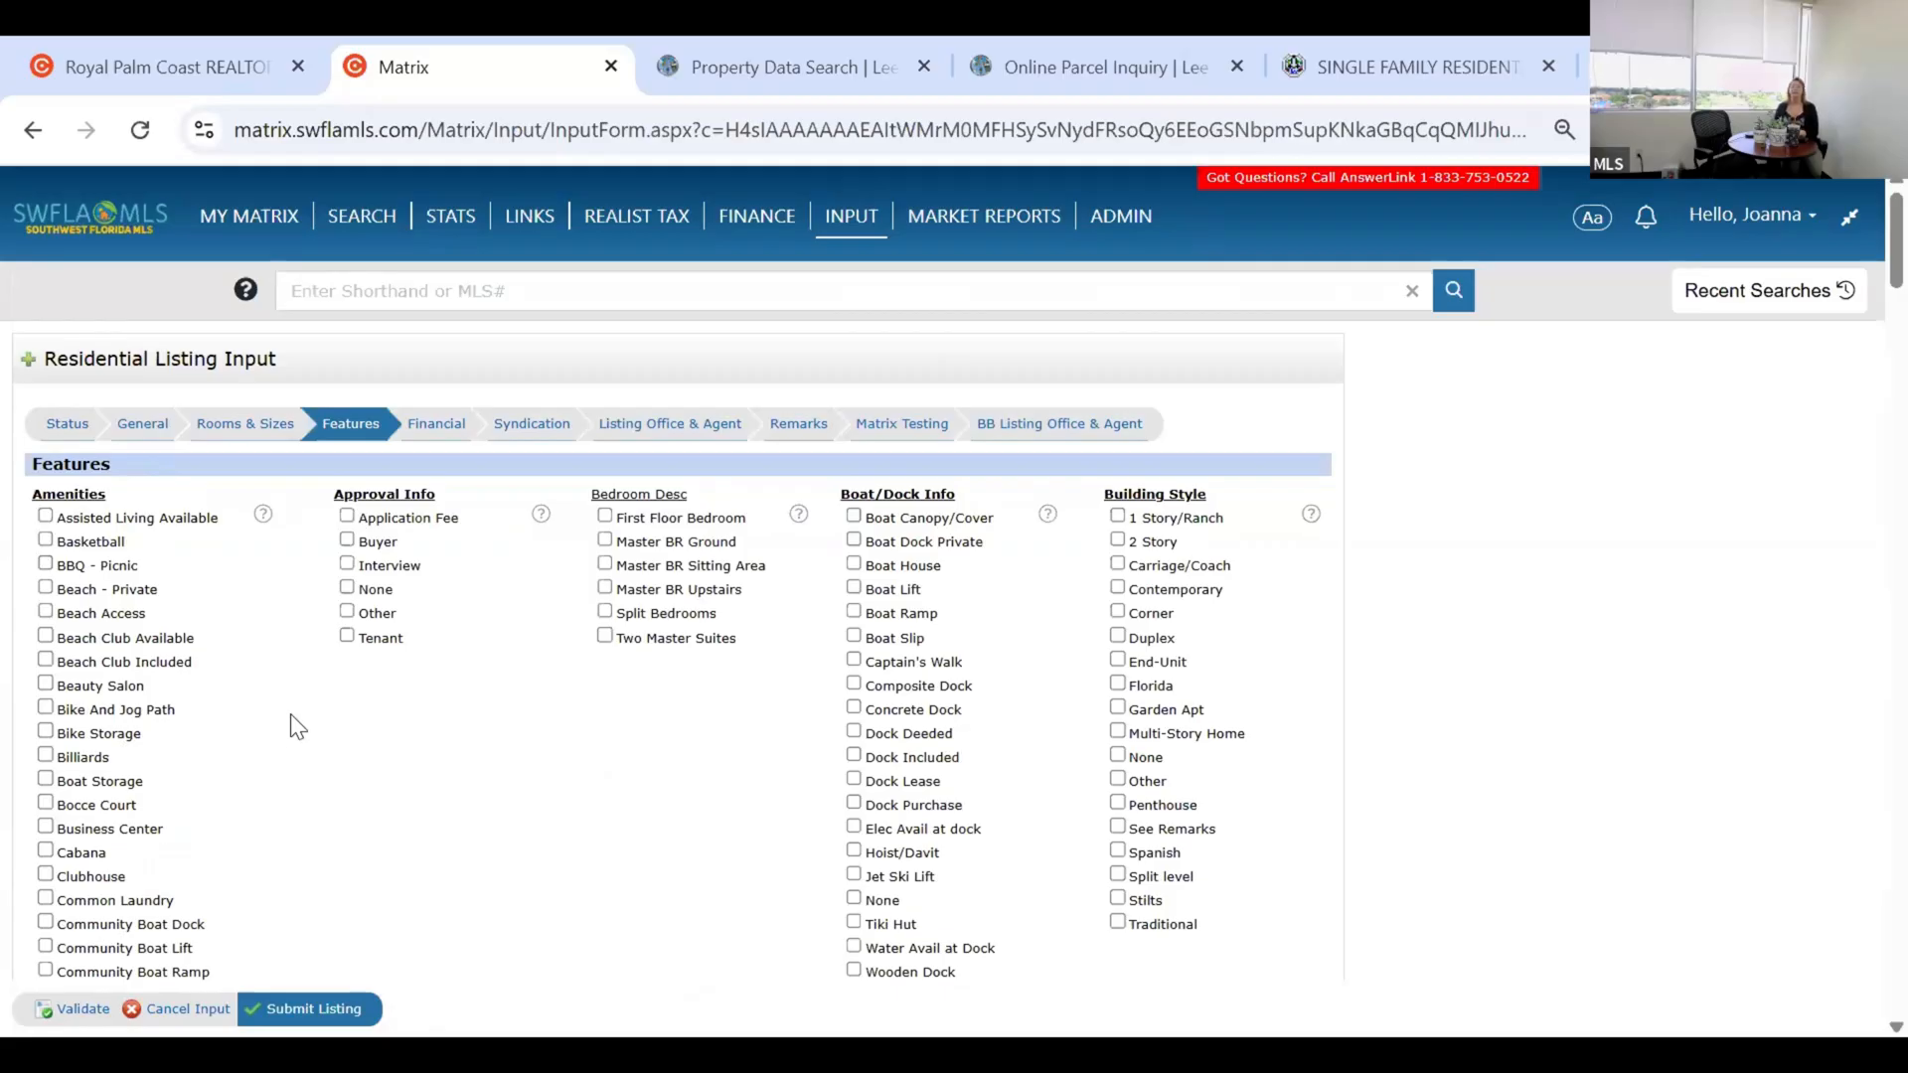
scroll(601, 751, "down", 4)
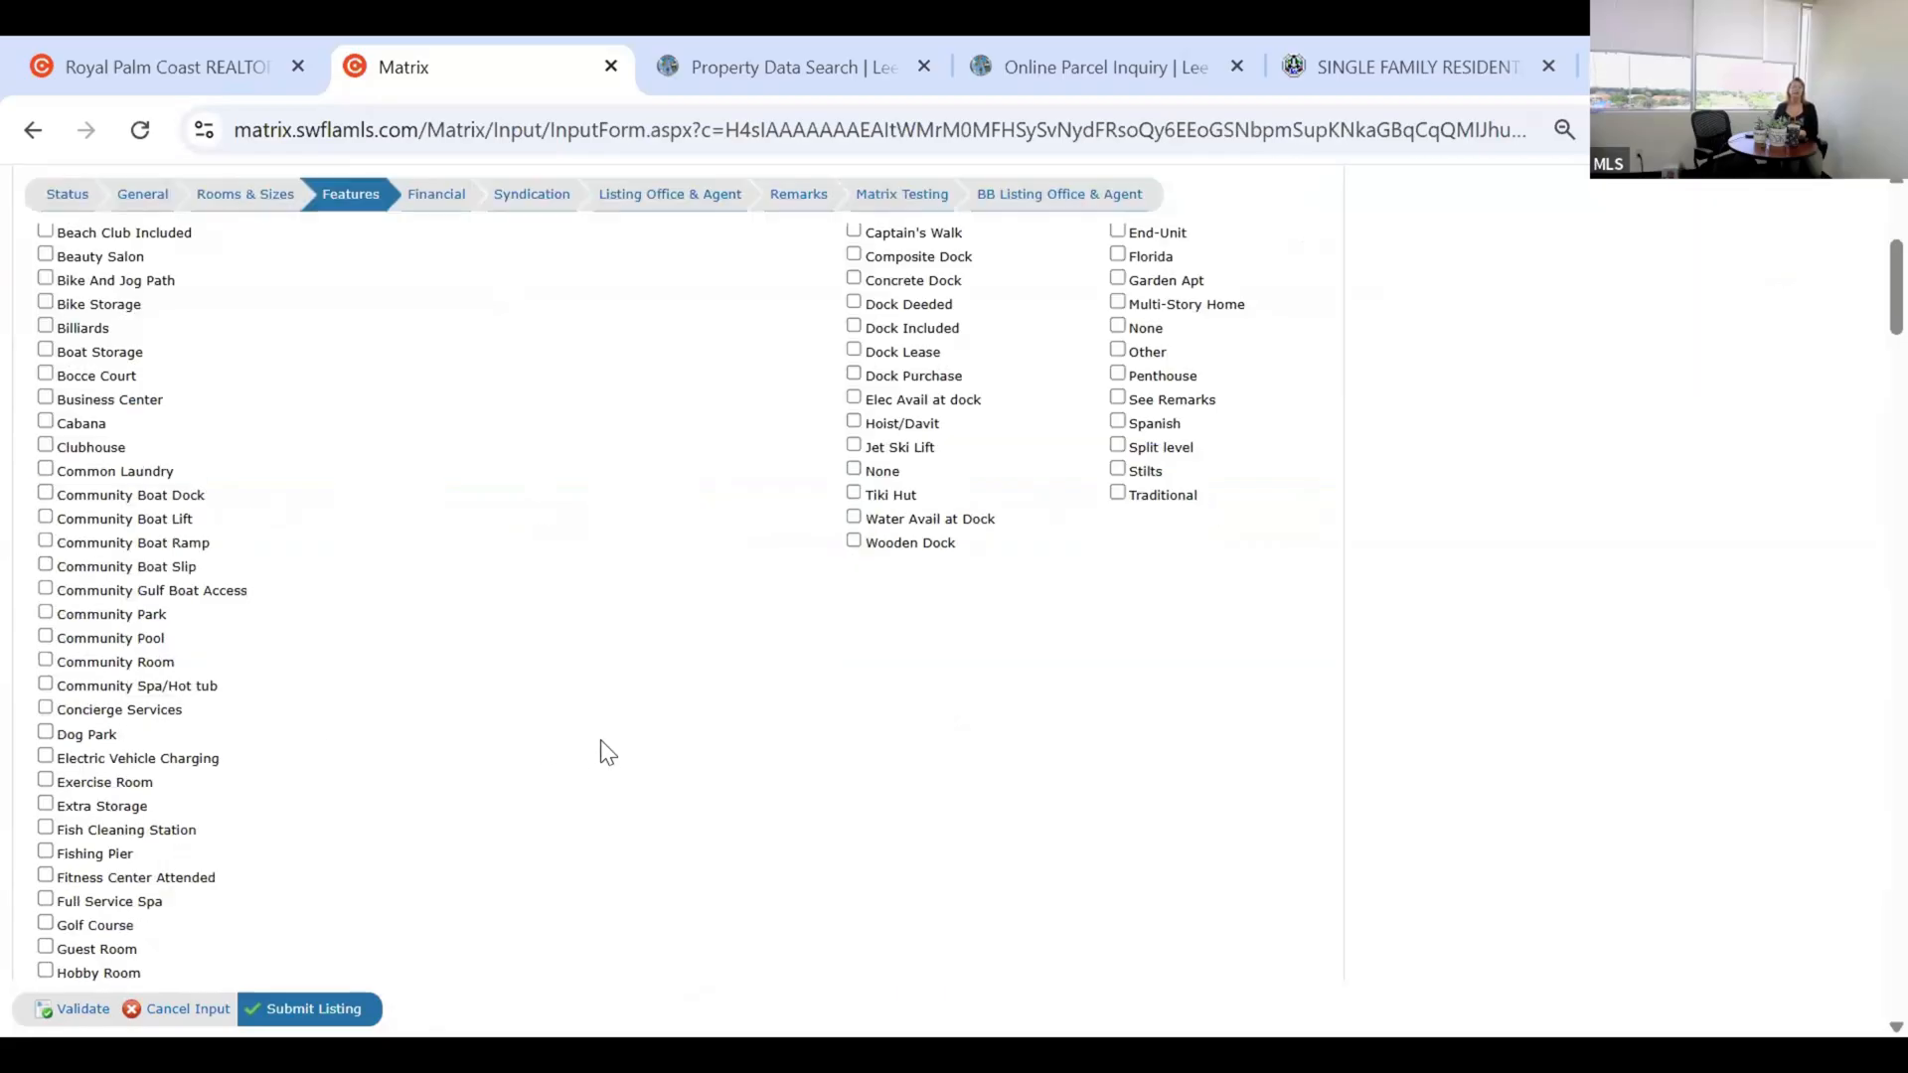
scroll(555, 846, "down", 10)
scroll(552, 846, "down", 2)
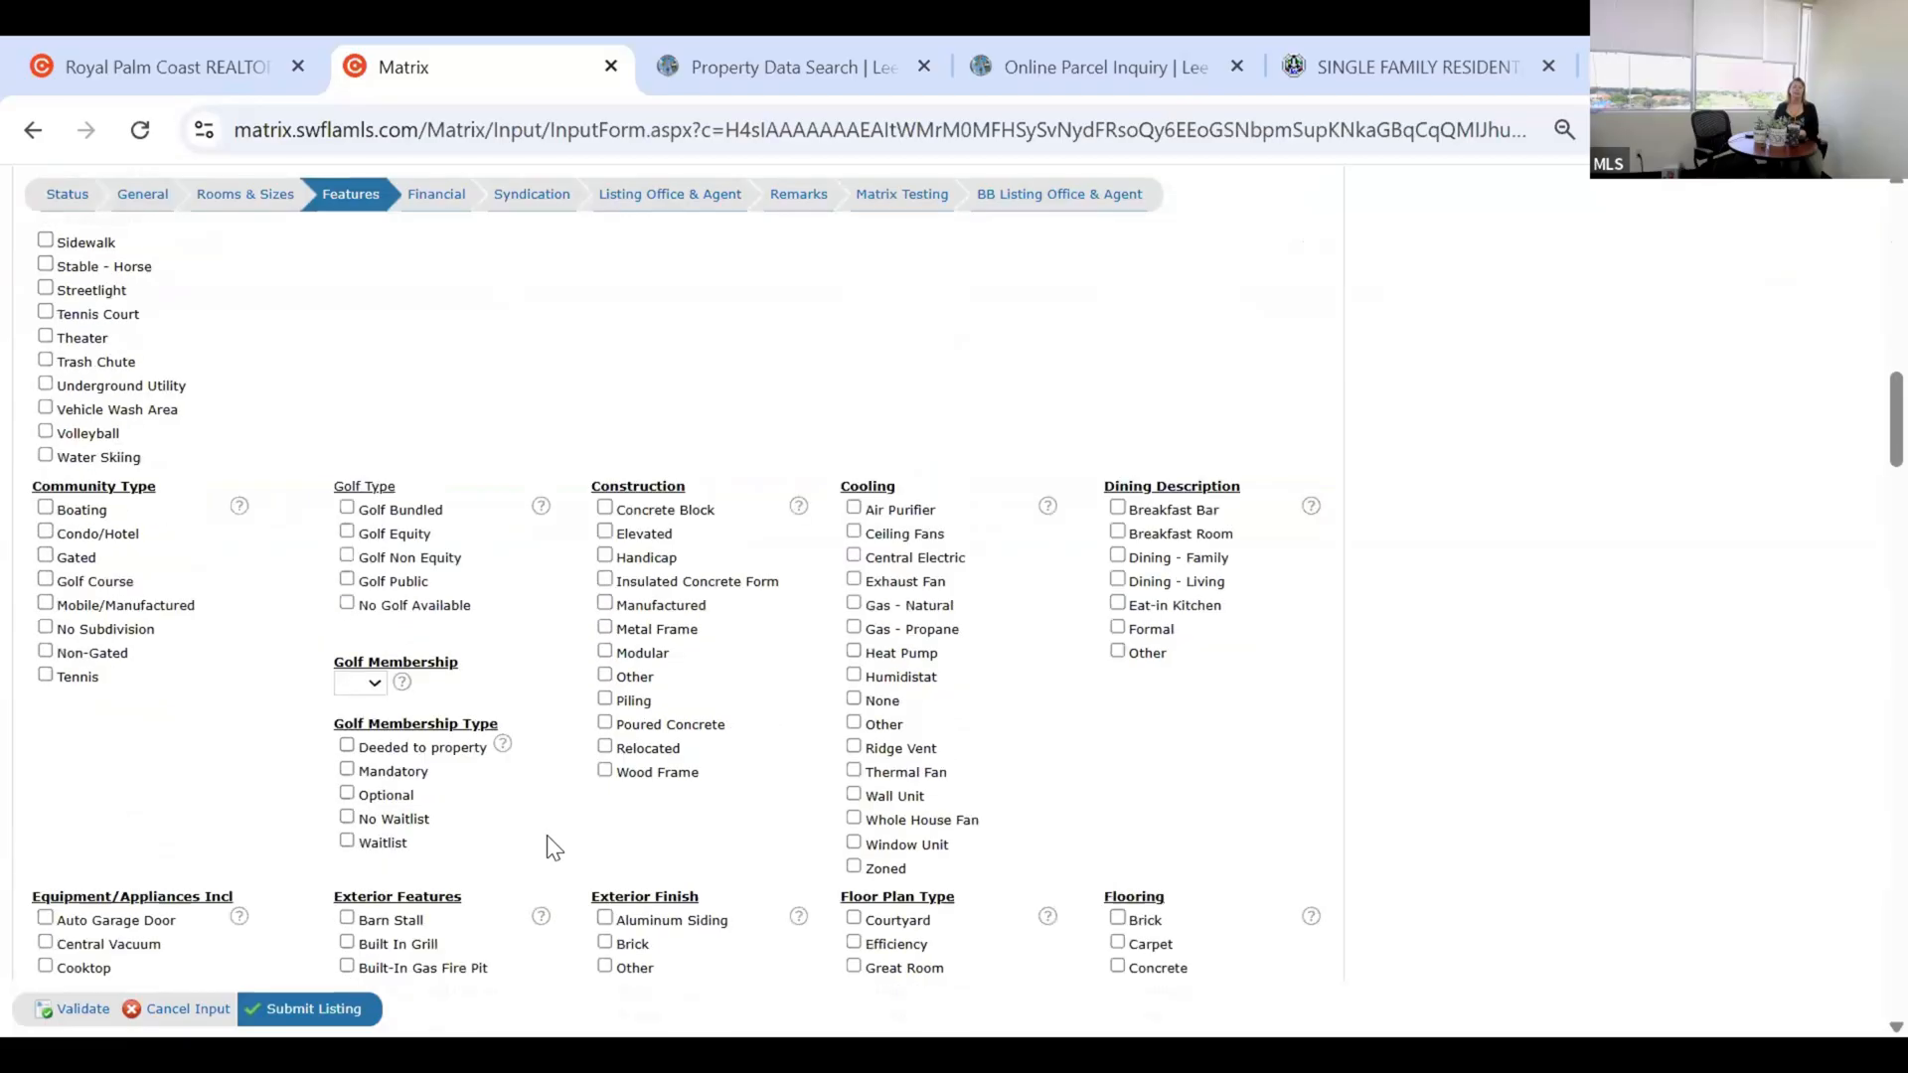
scroll(556, 848, "down", 1)
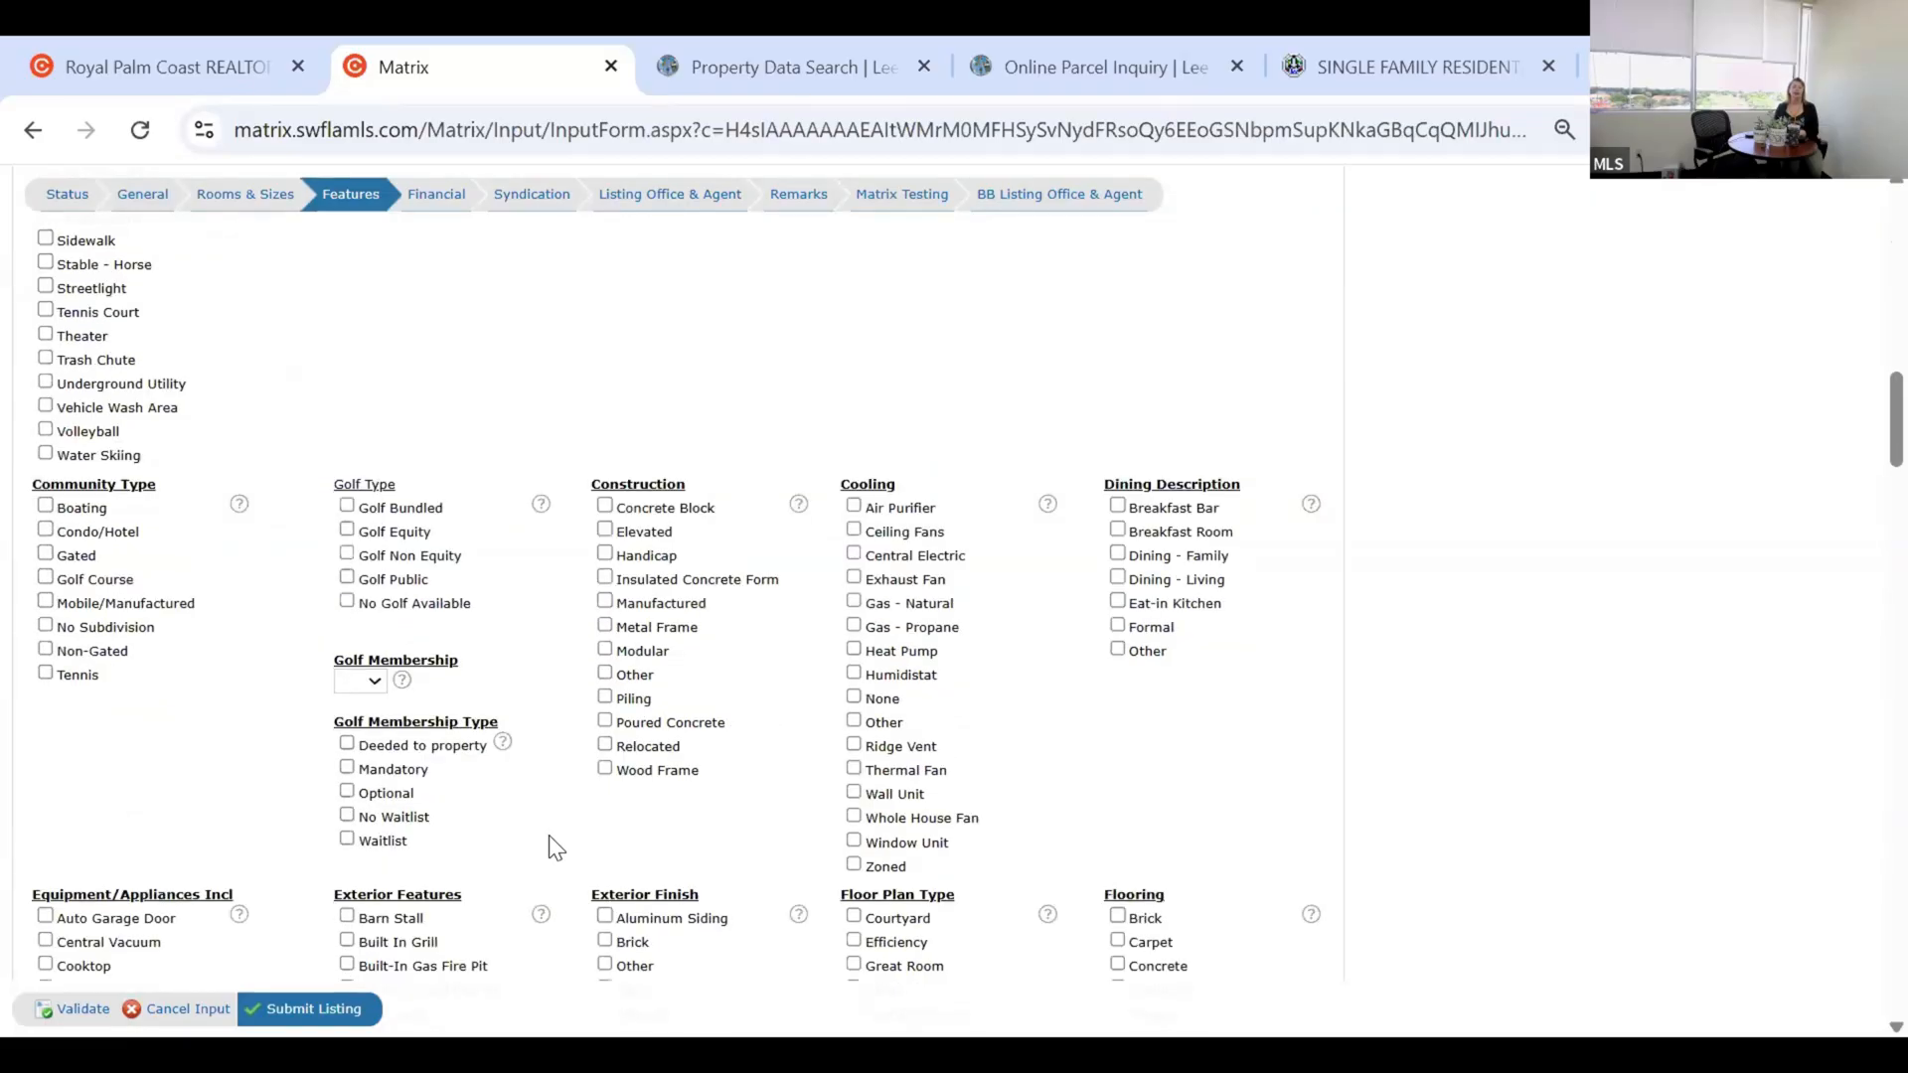
scroll(552, 846, "down", 2)
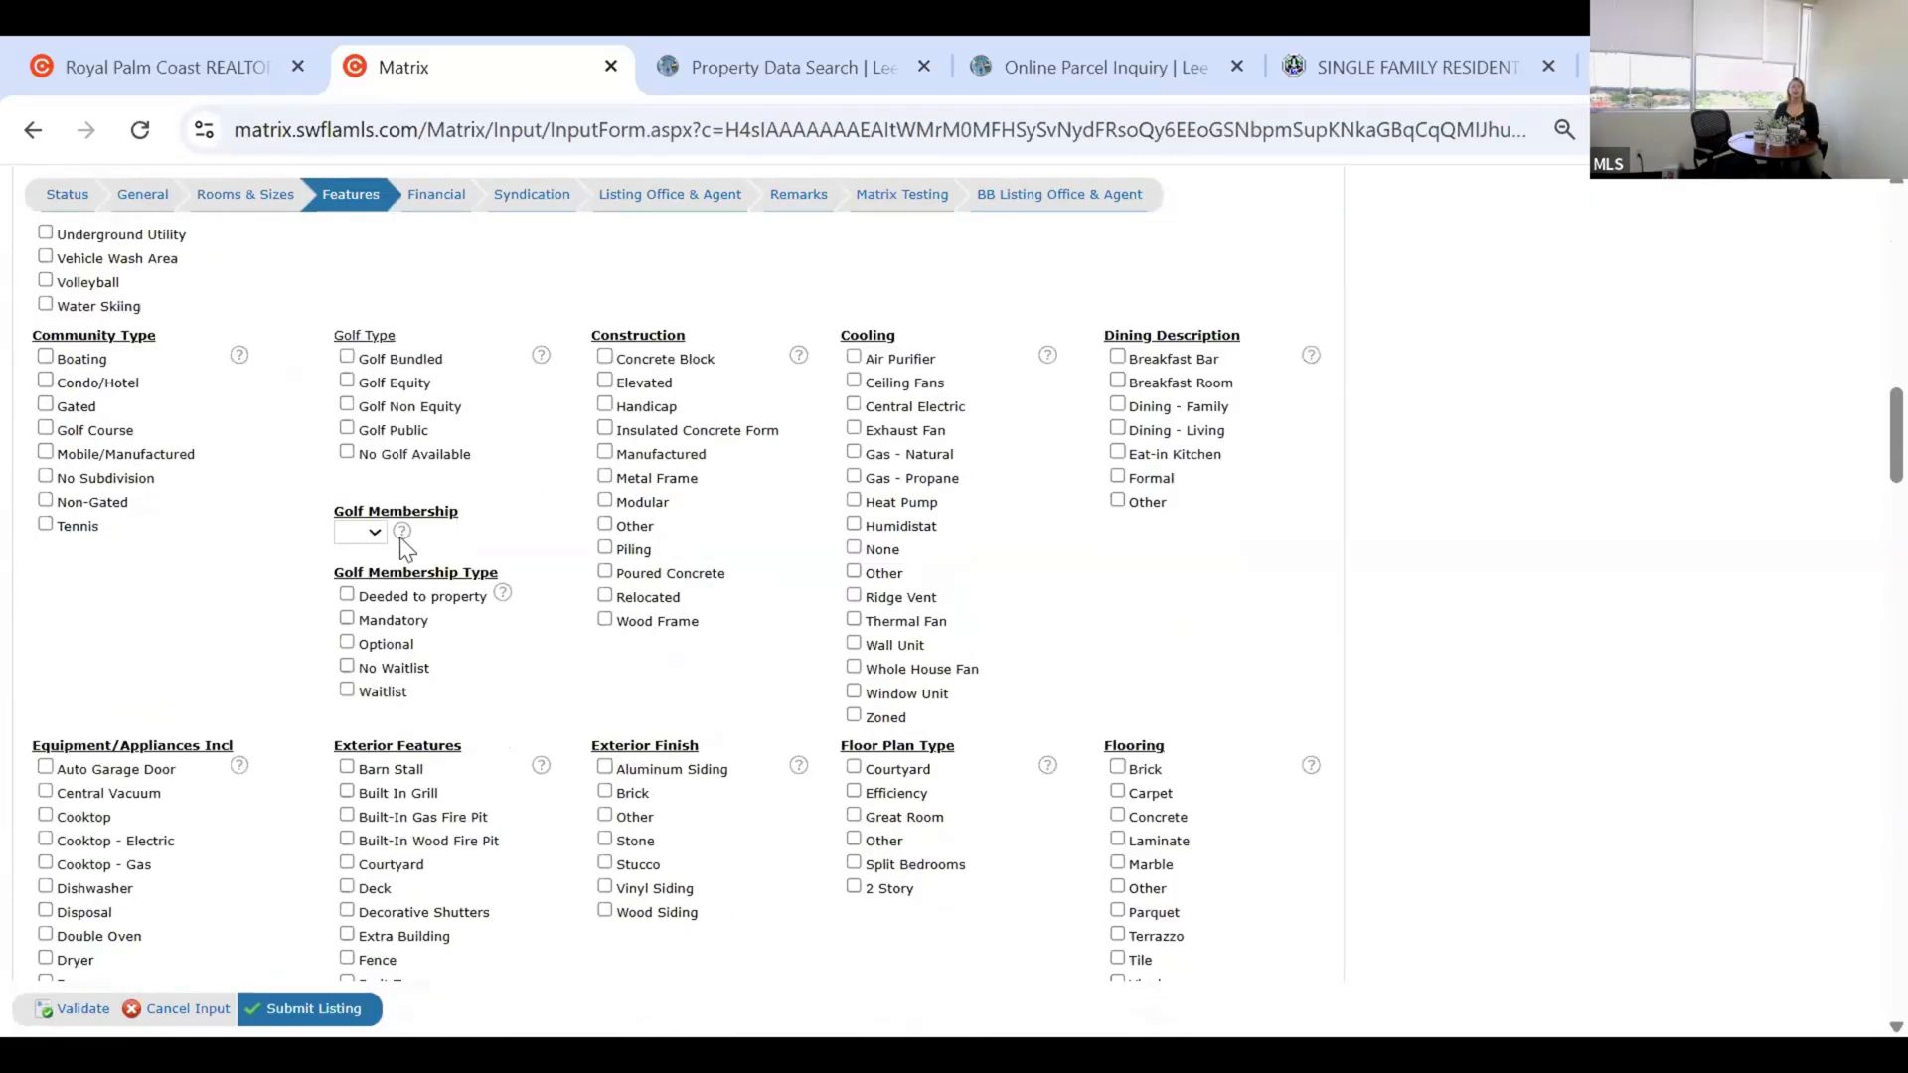
scroll(409, 551, "down", 2)
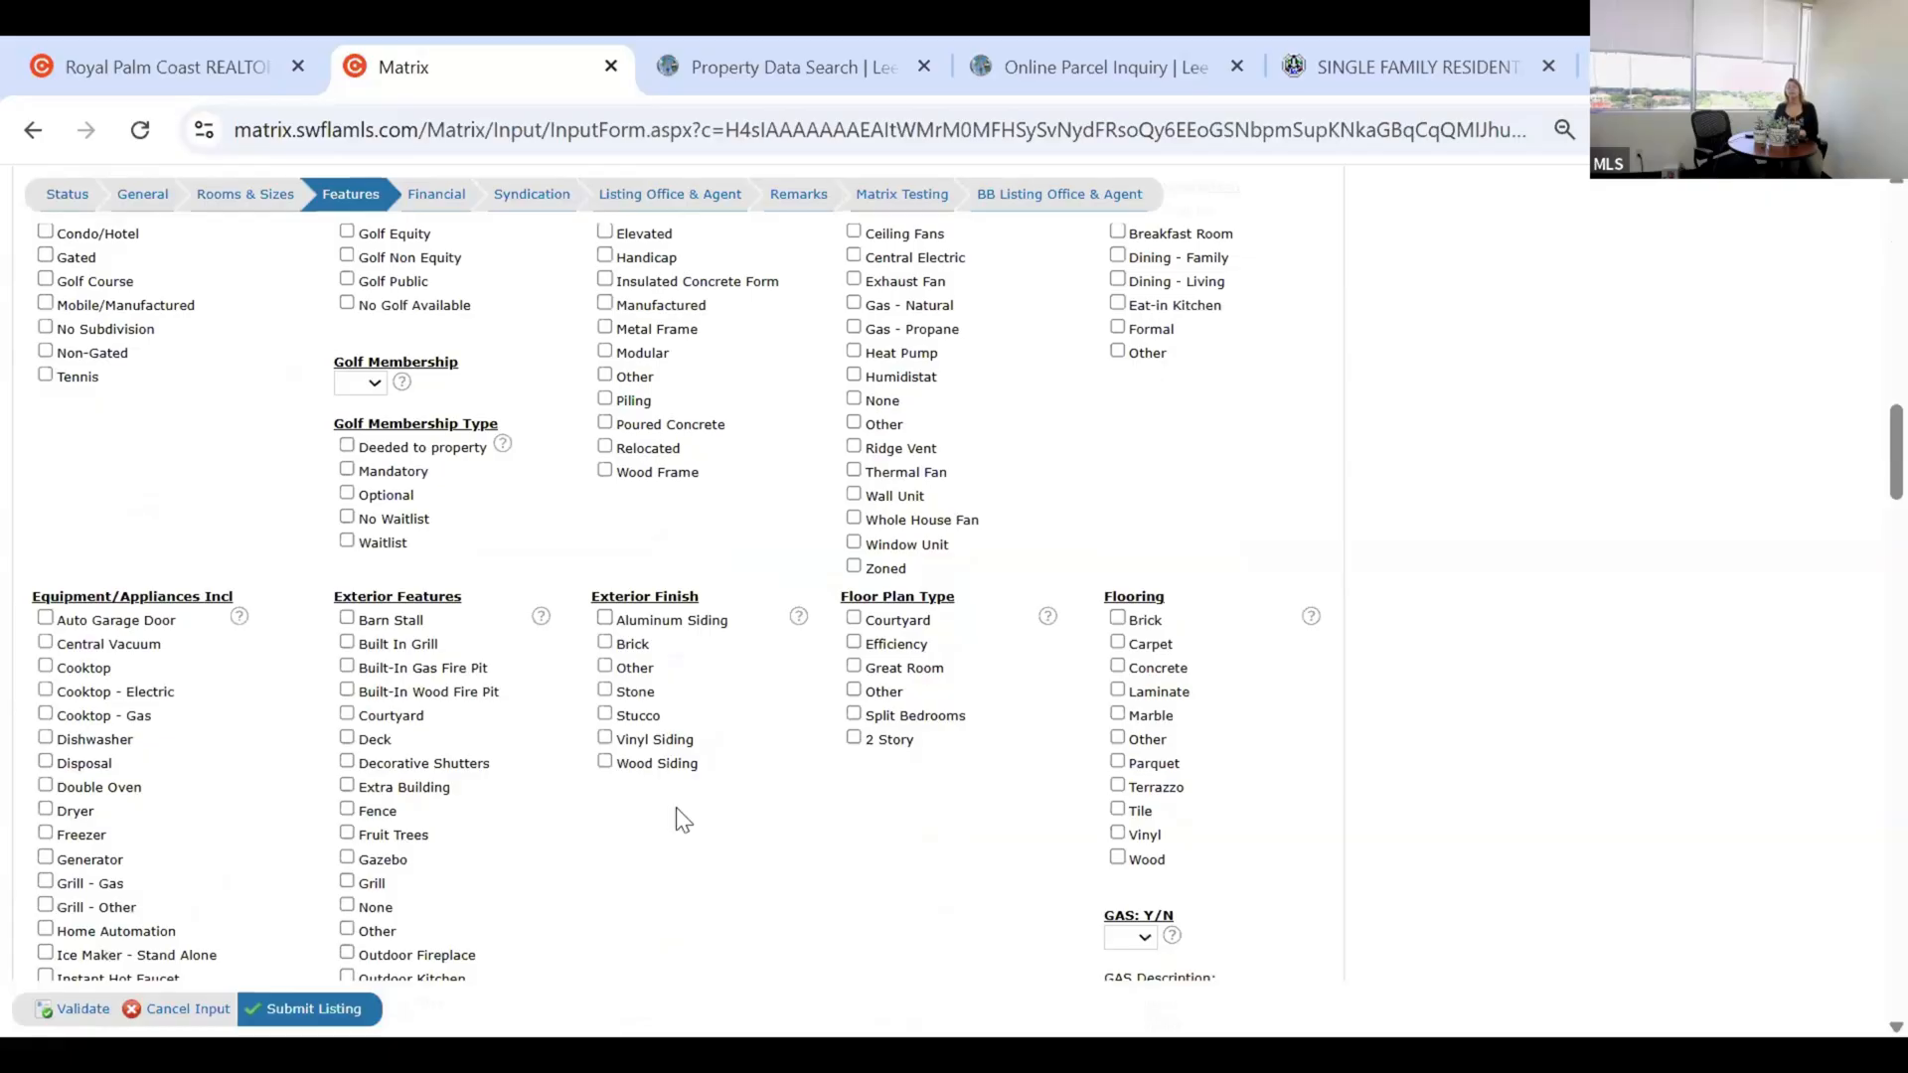
scroll(676, 813, "down", 1)
scroll(675, 813, "down", 1)
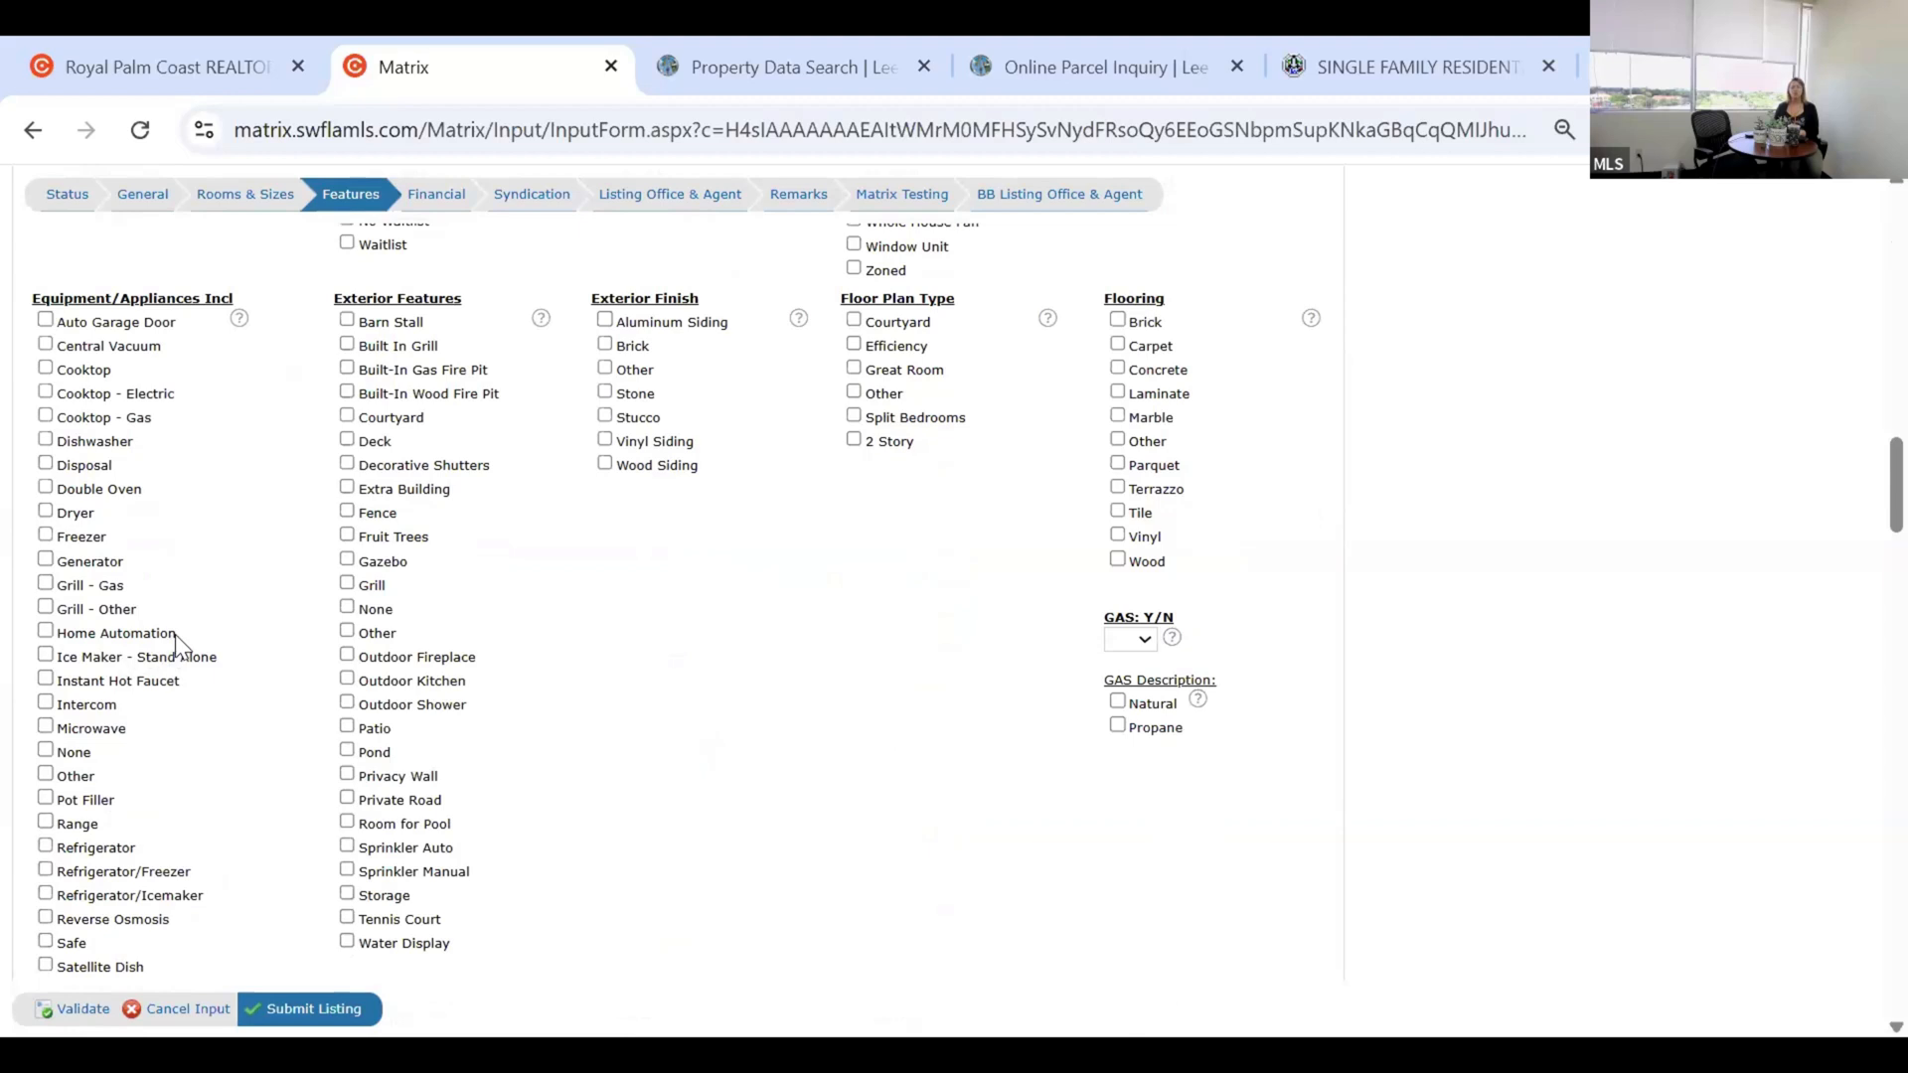
scroll(175, 642, "down", 2)
scroll(241, 655, "down", 4)
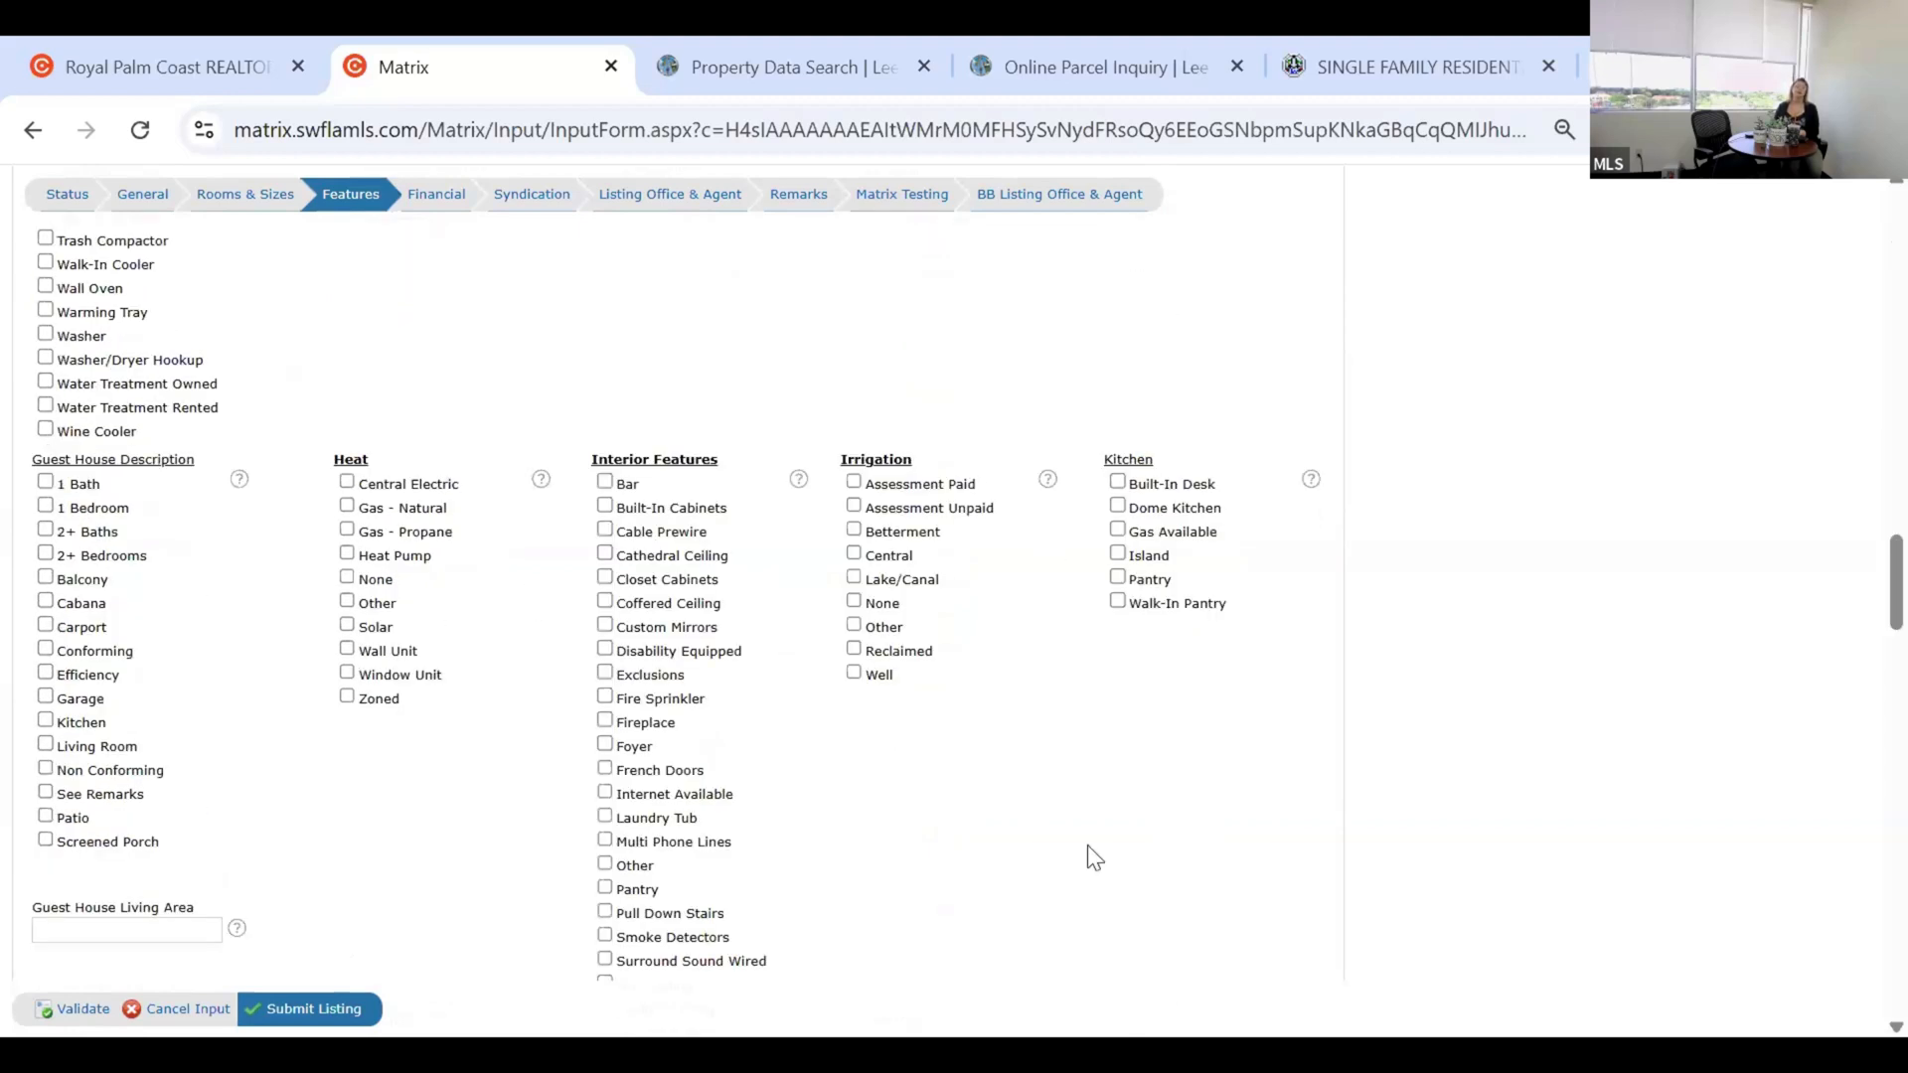
scroll(1089, 845, "down", 2)
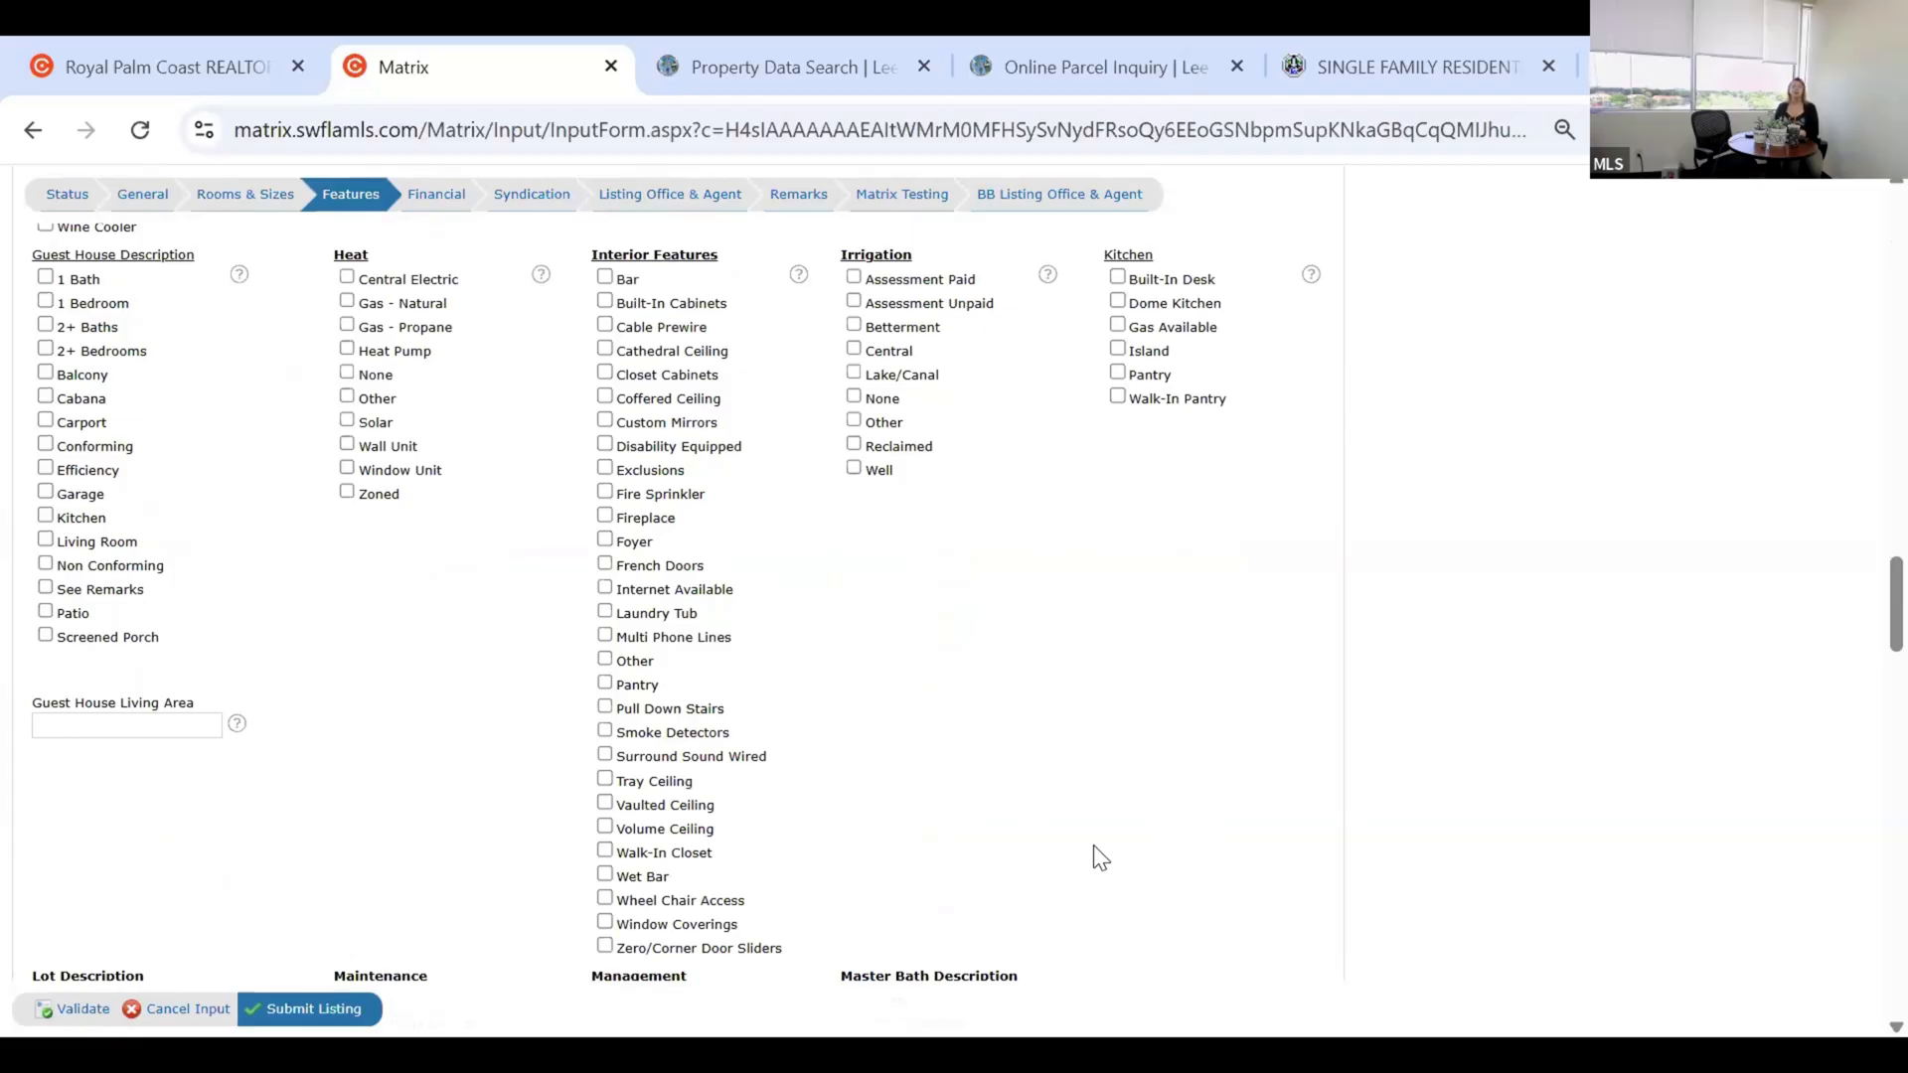
scroll(1095, 853, "down", 4)
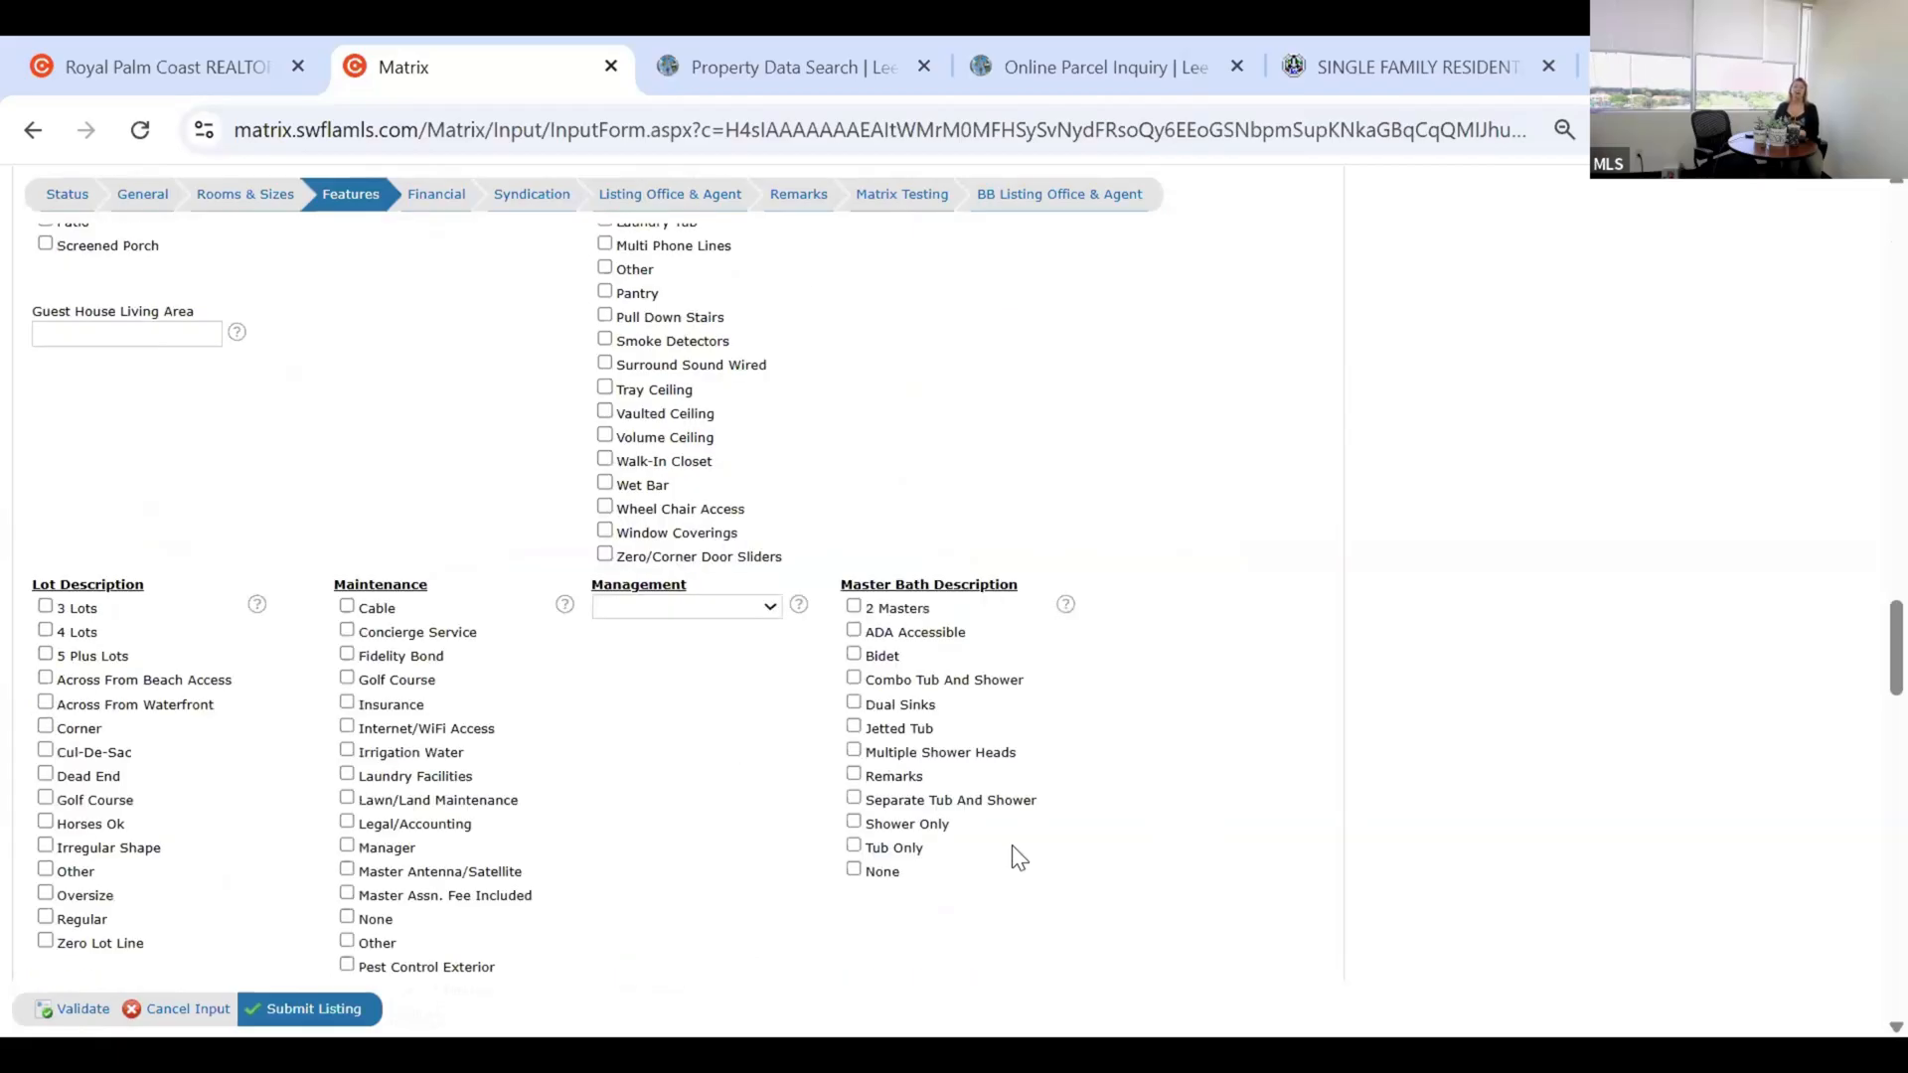
scroll(1016, 856, "down", 2)
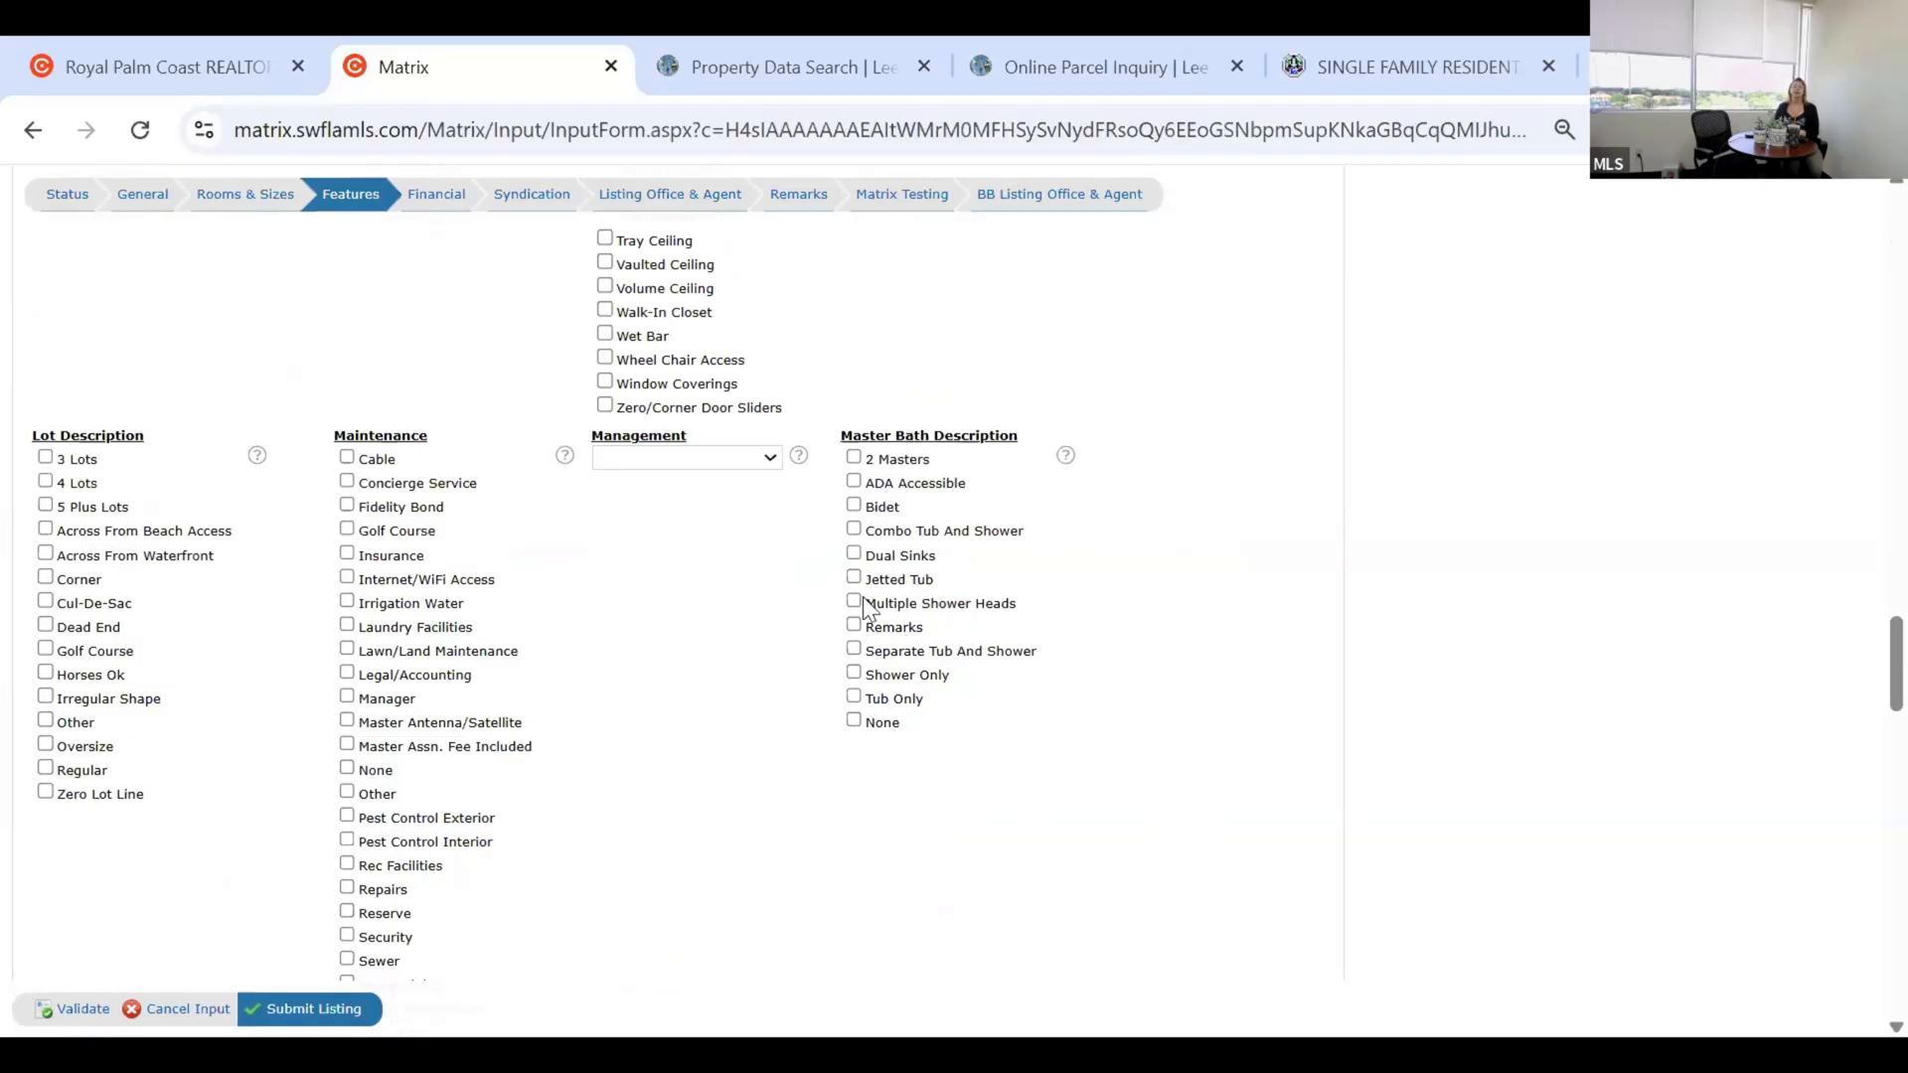
left_click(853, 458)
left_click(853, 601)
left_click(853, 457)
scroll(798, 553, "down", 5)
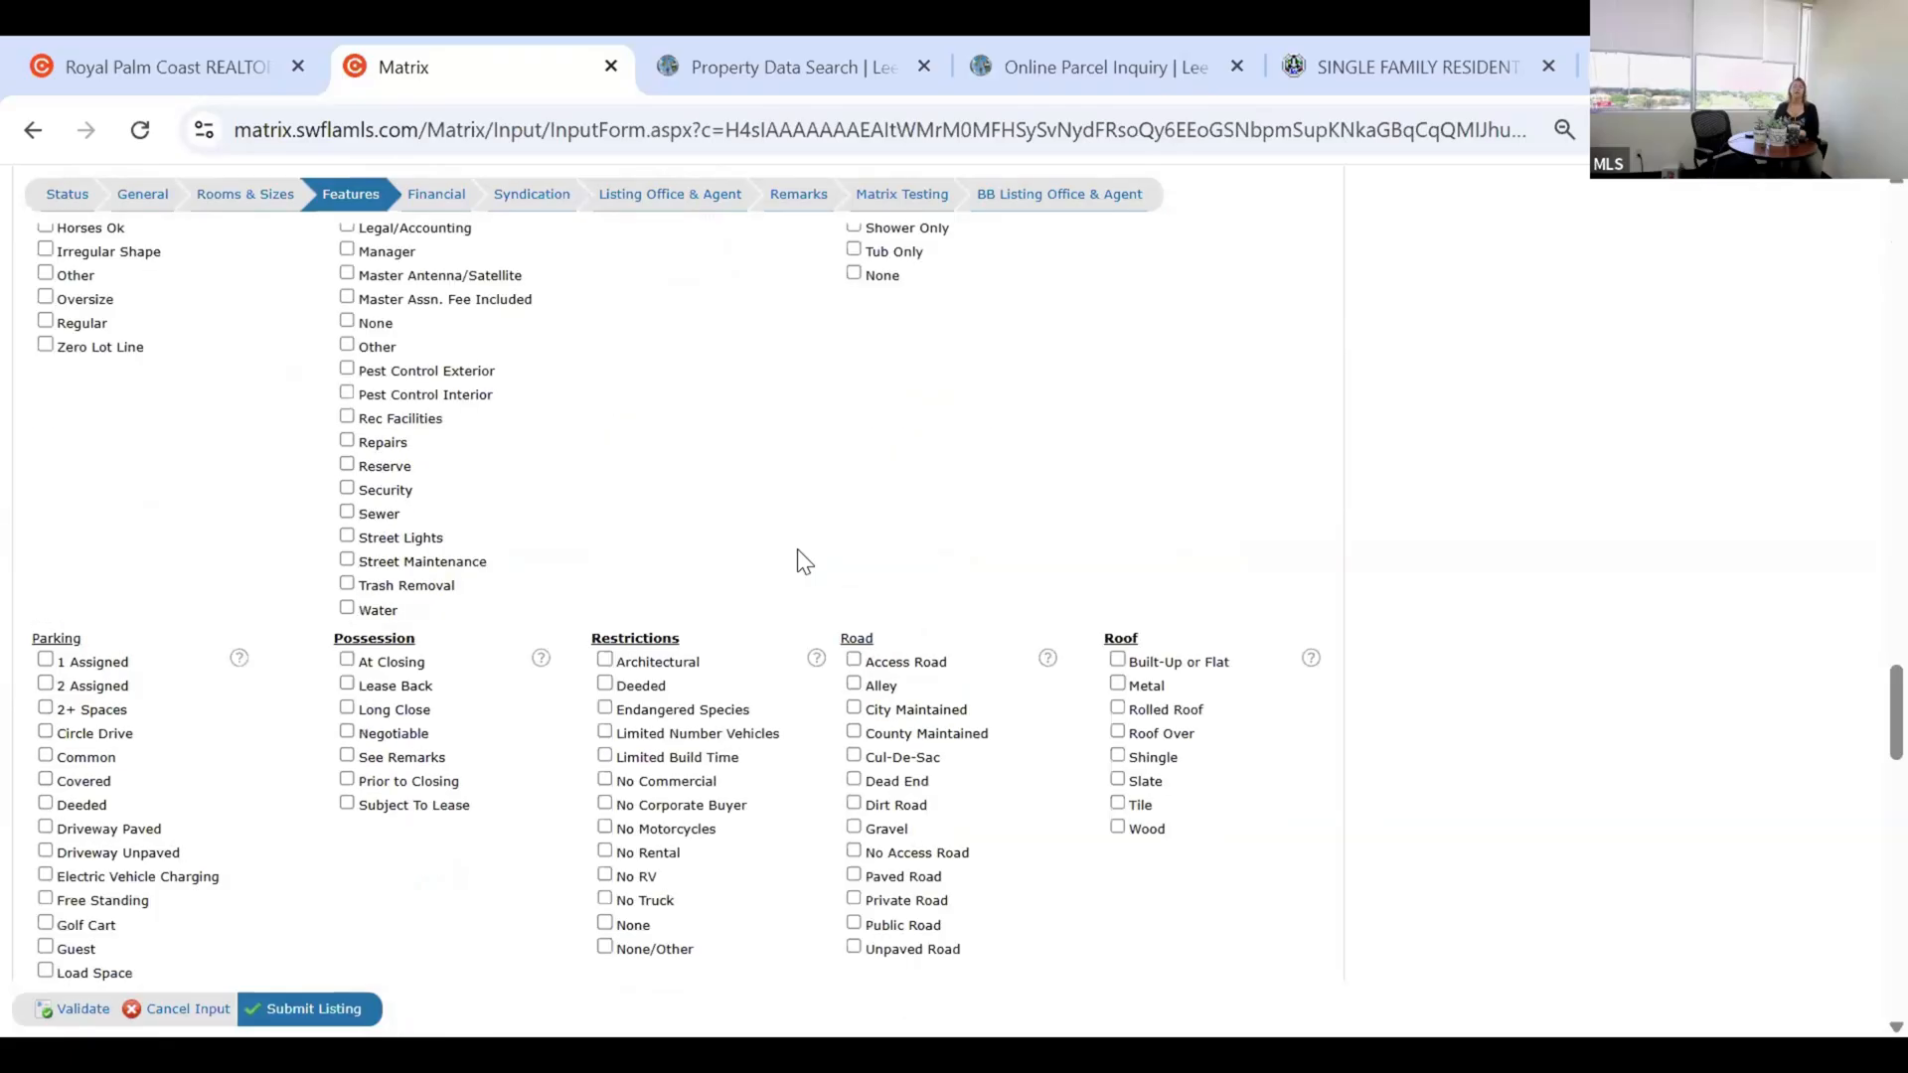
scroll(797, 561, "down", 2)
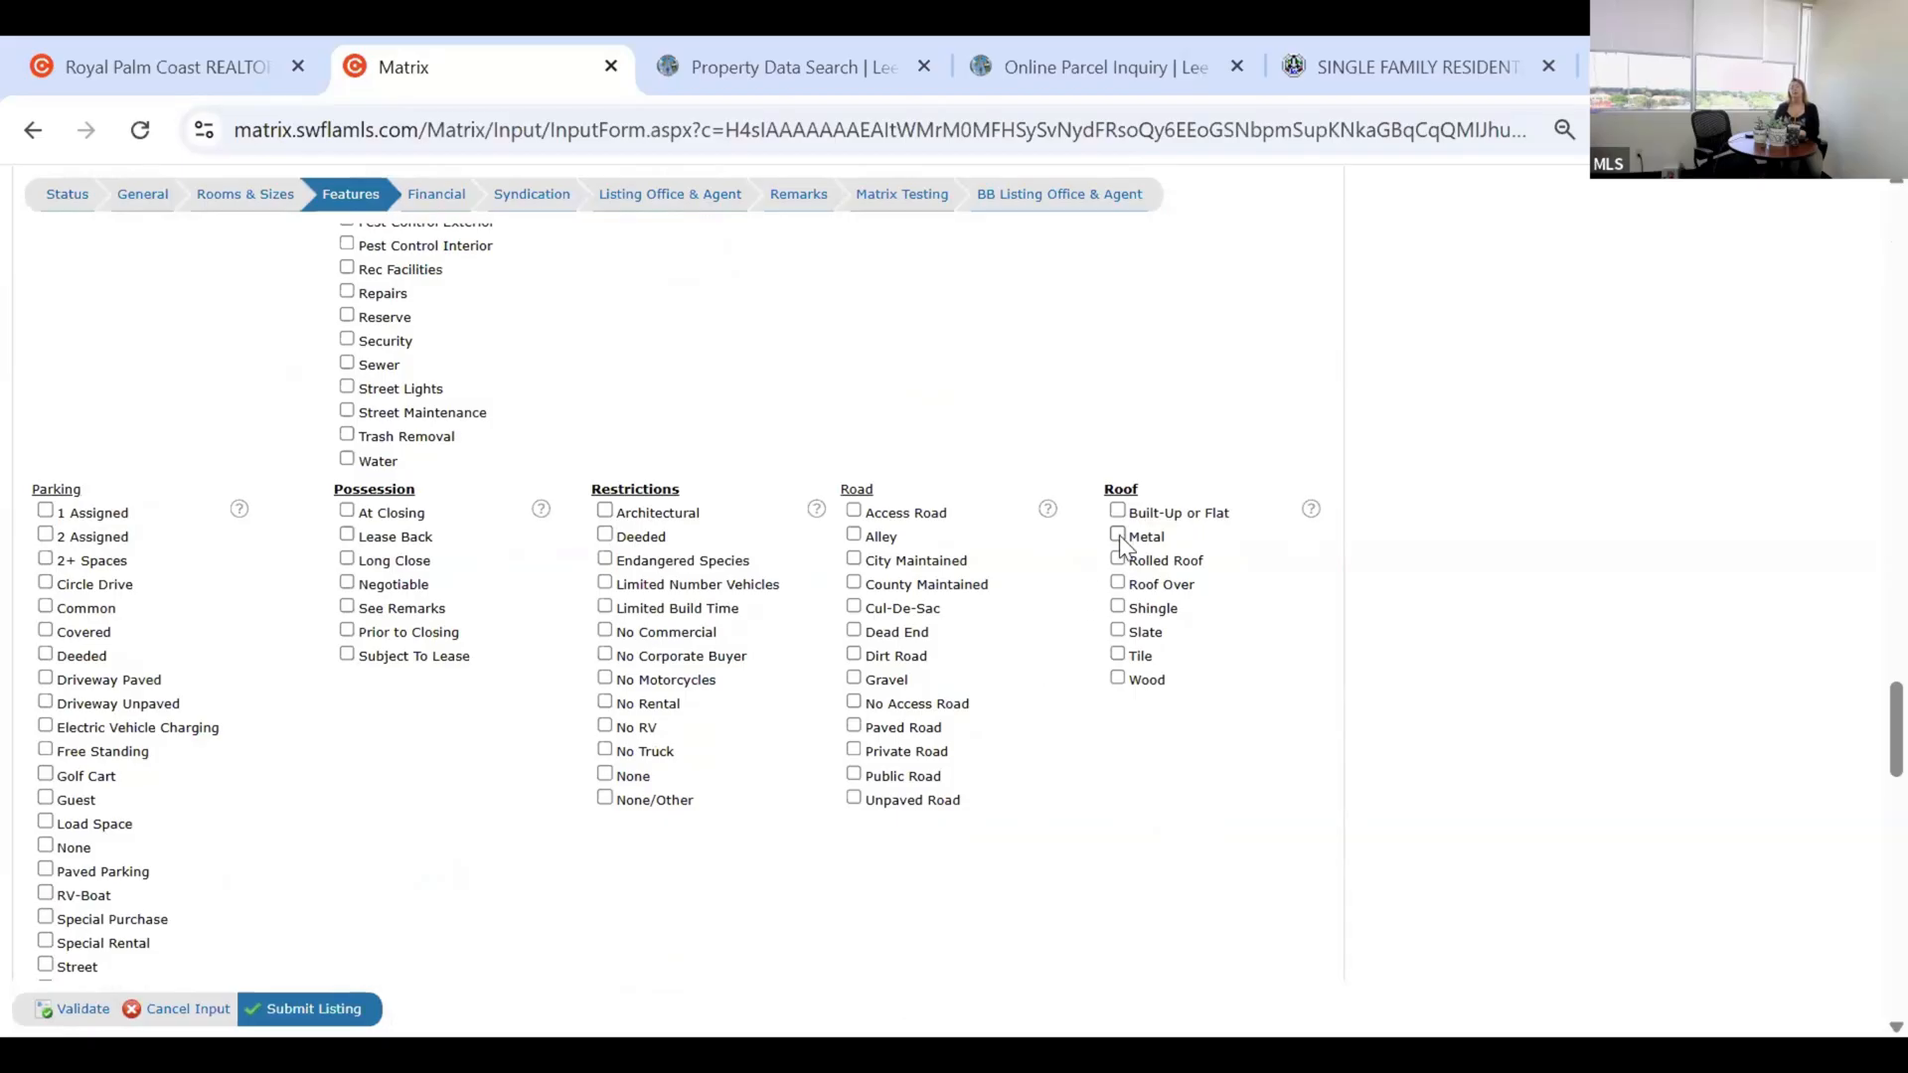
left_click(1119, 537)
left_click(1119, 537)
scroll(1055, 616, "down", 3)
scroll(1054, 602, "down", 3)
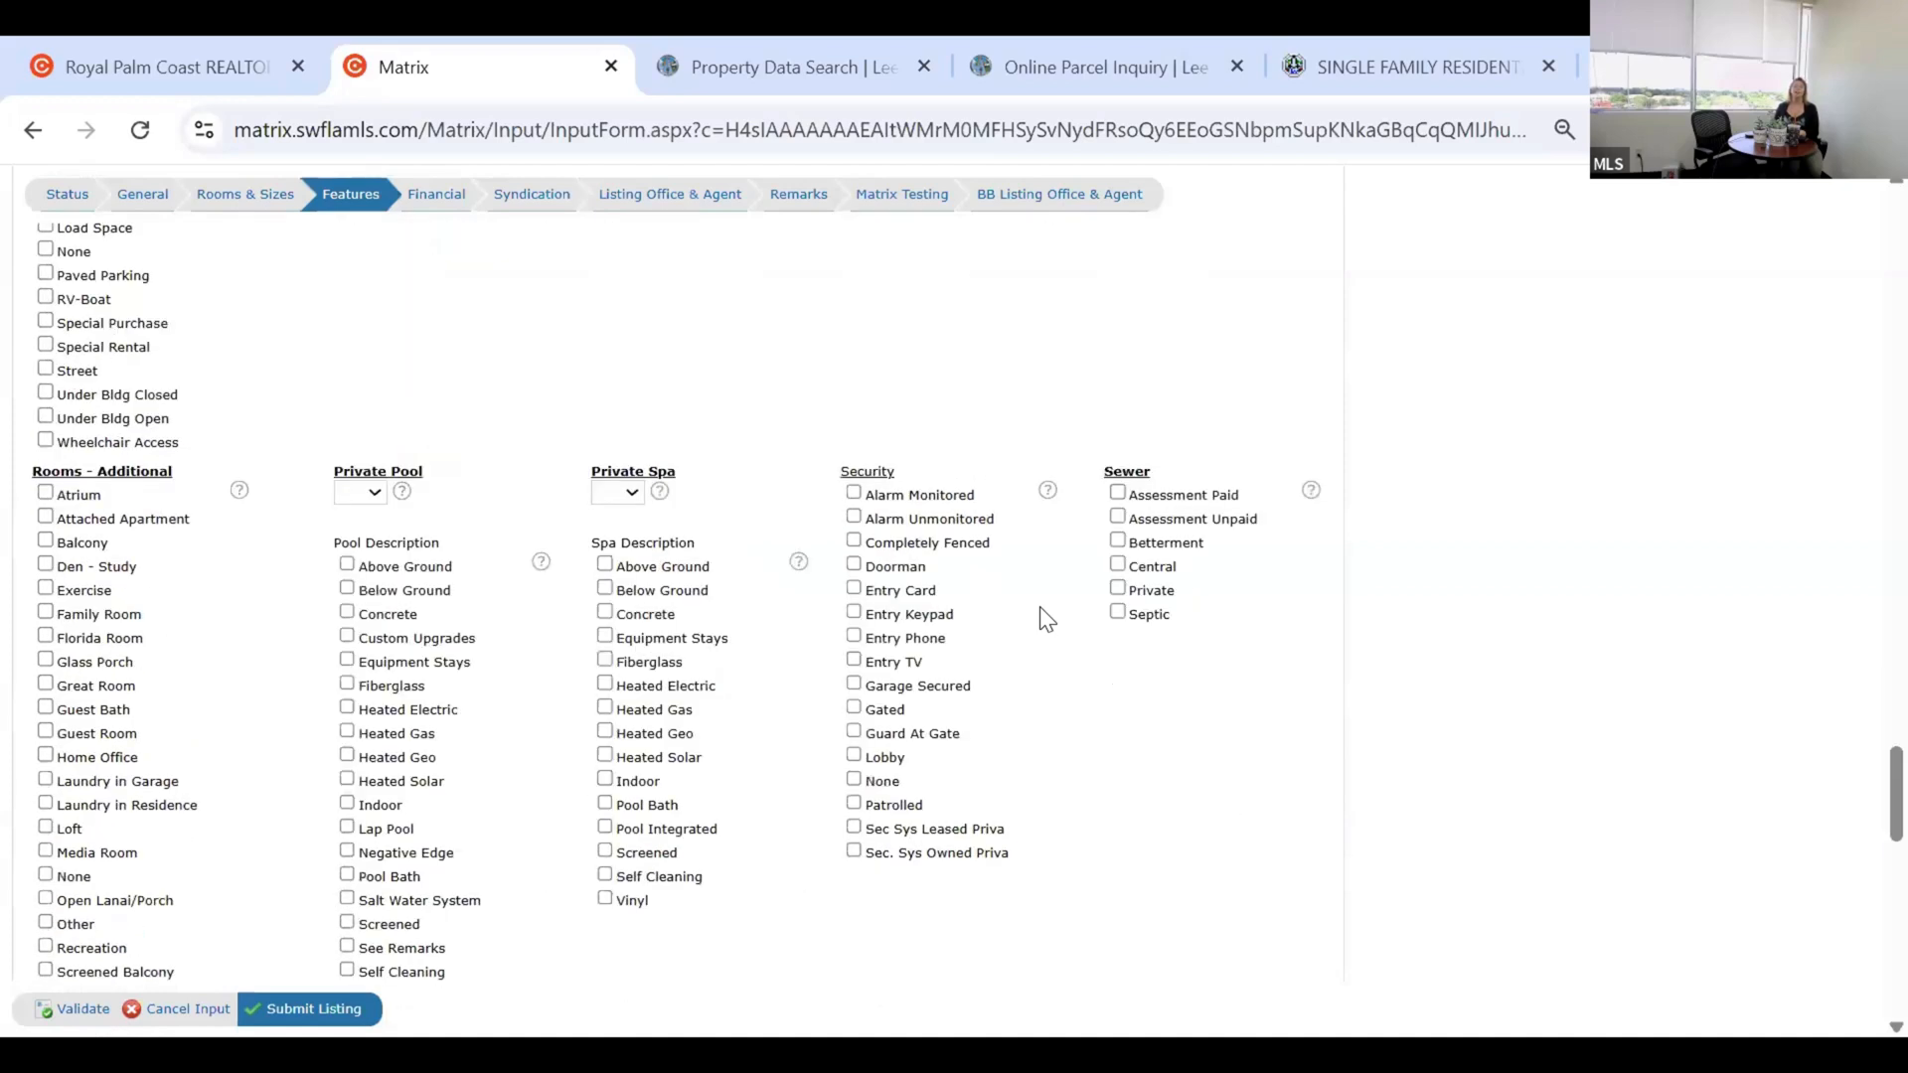
scroll(1041, 608, "down", 3)
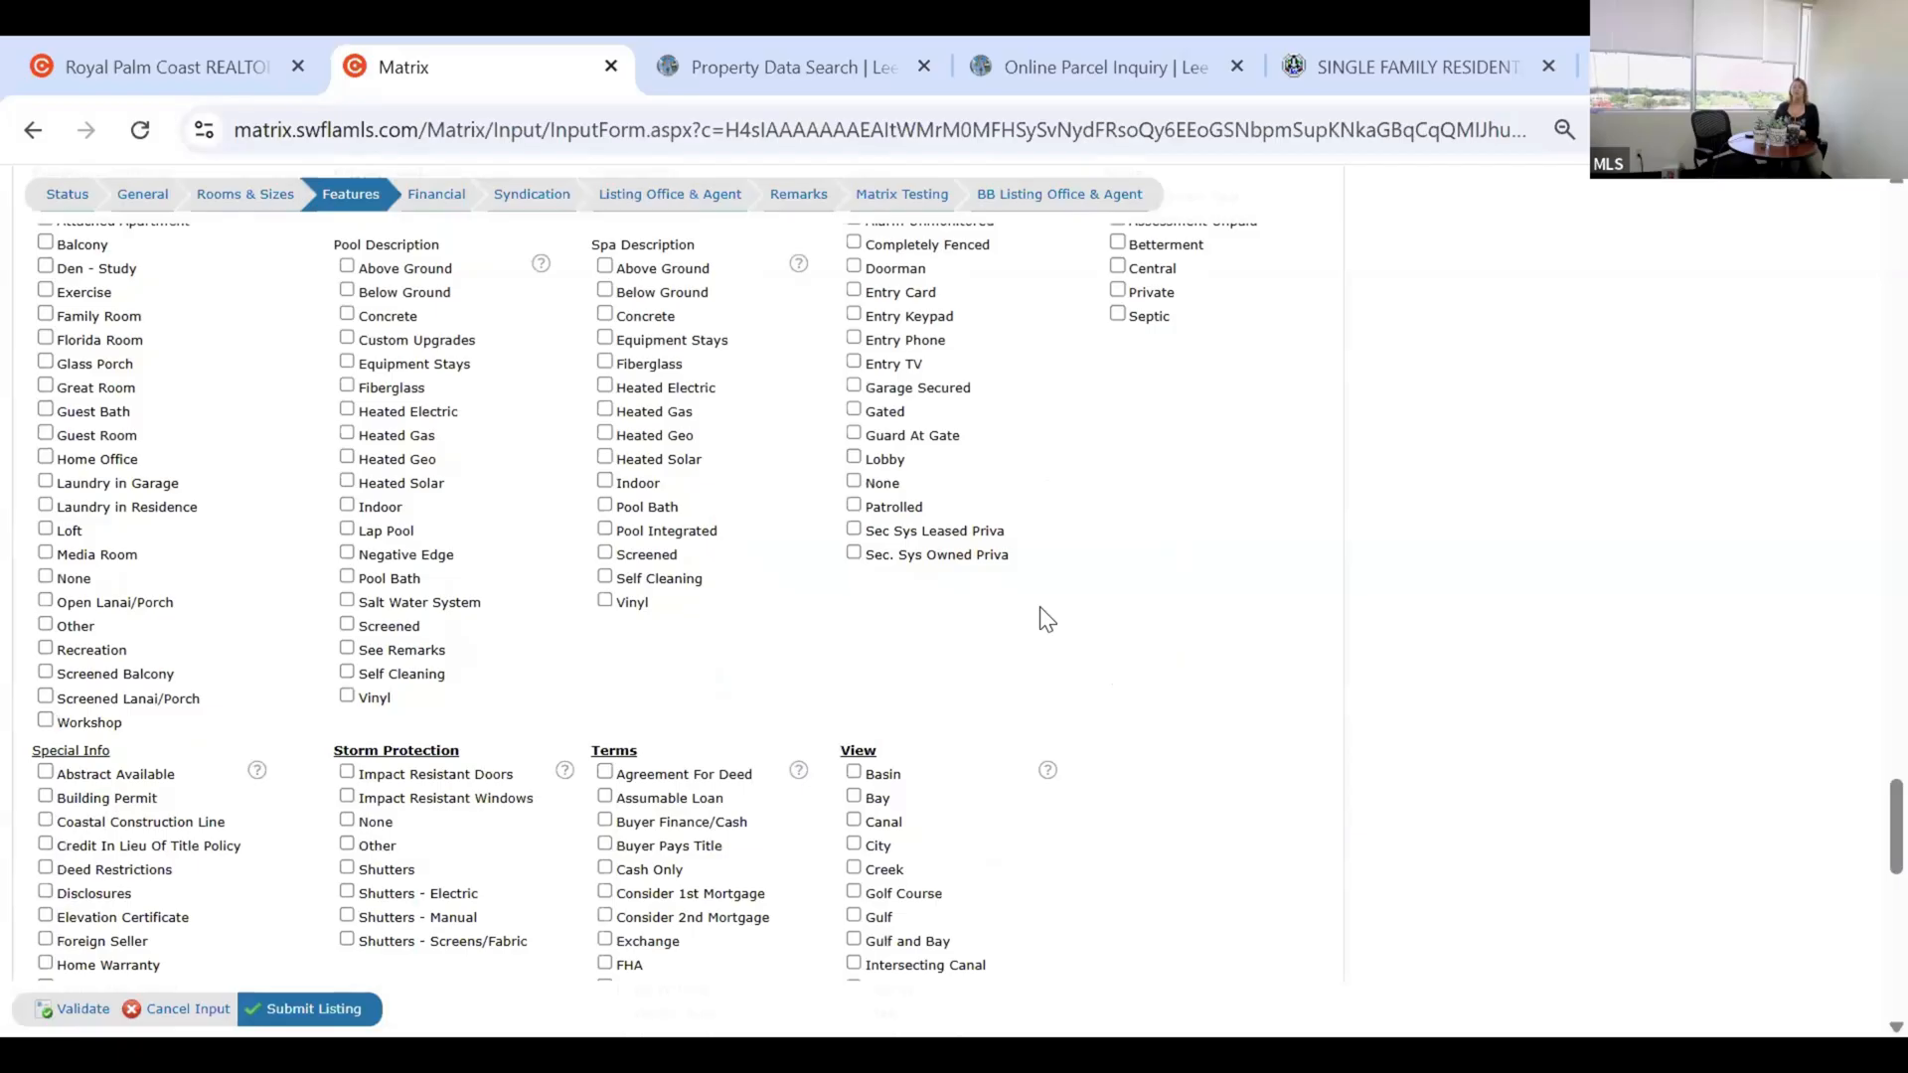
scroll(1046, 608, "down", 1)
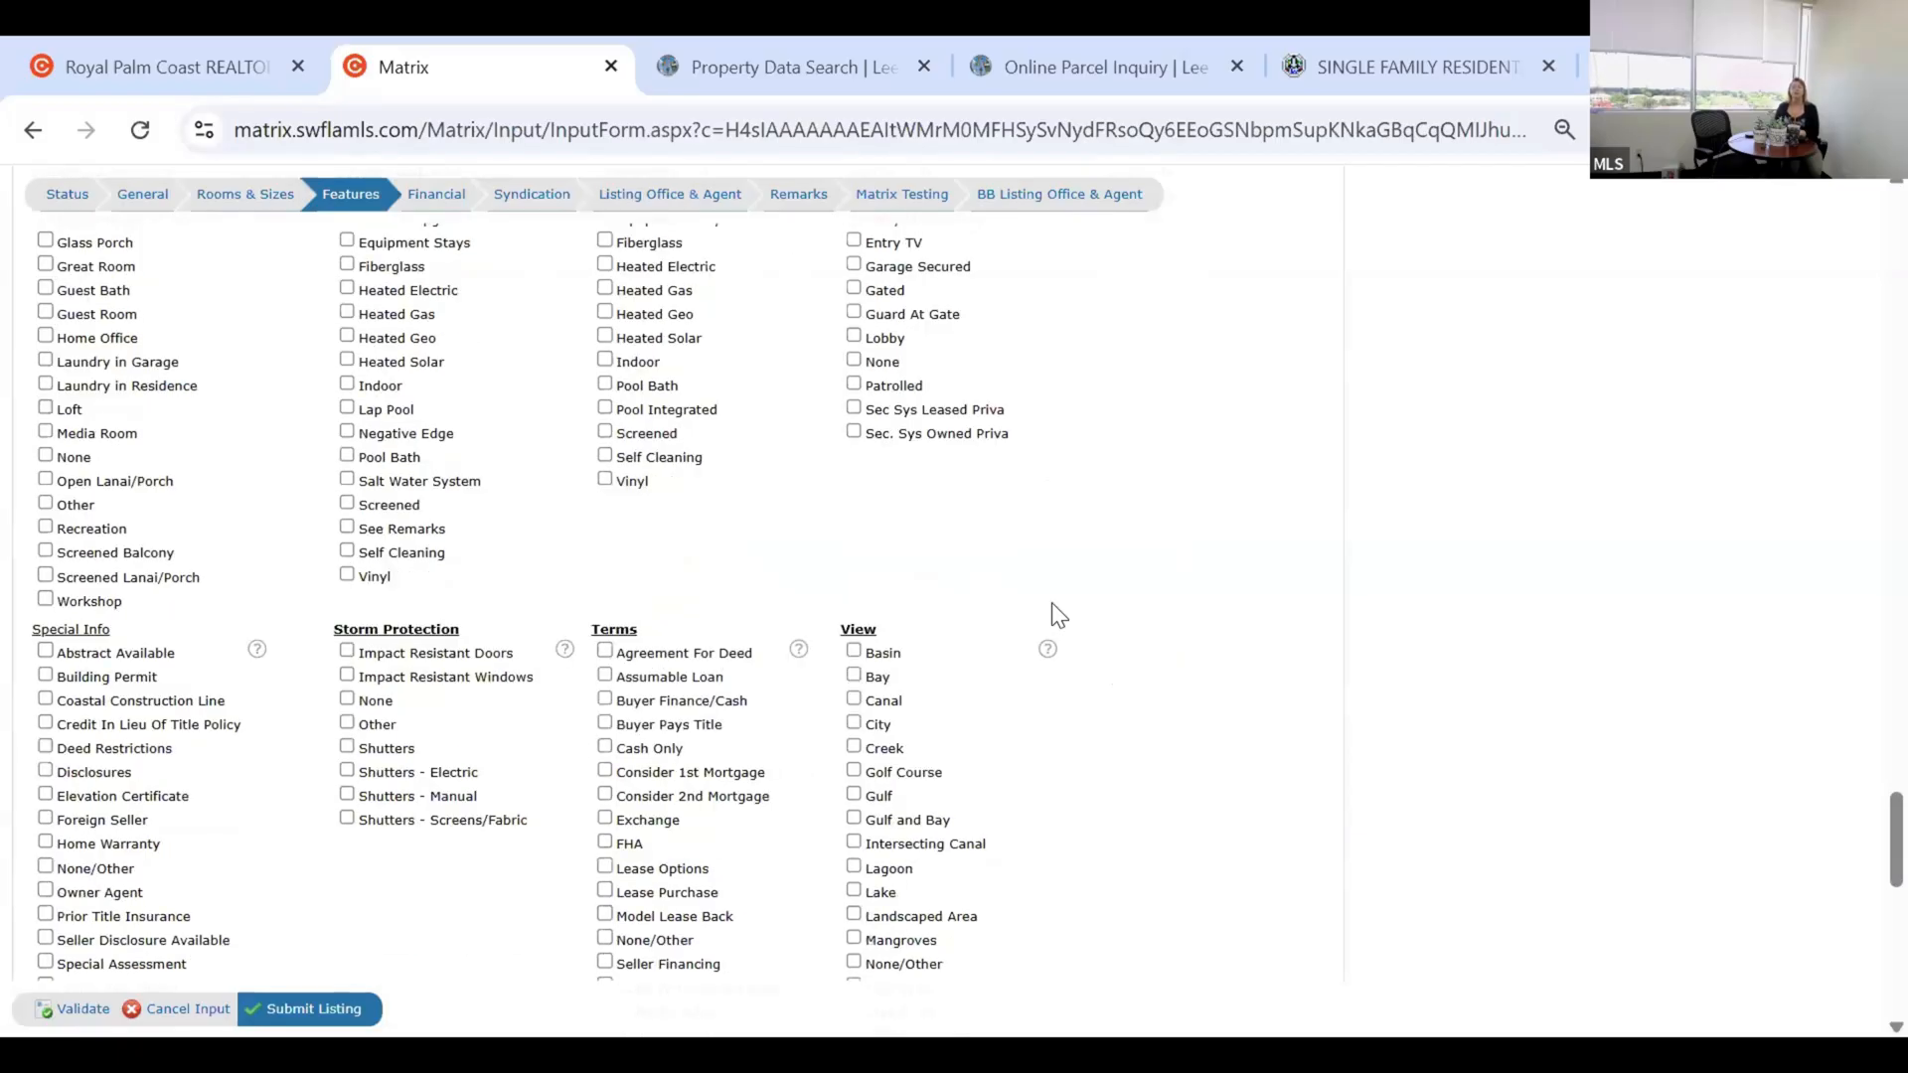
scroll(1052, 602, "down", 2)
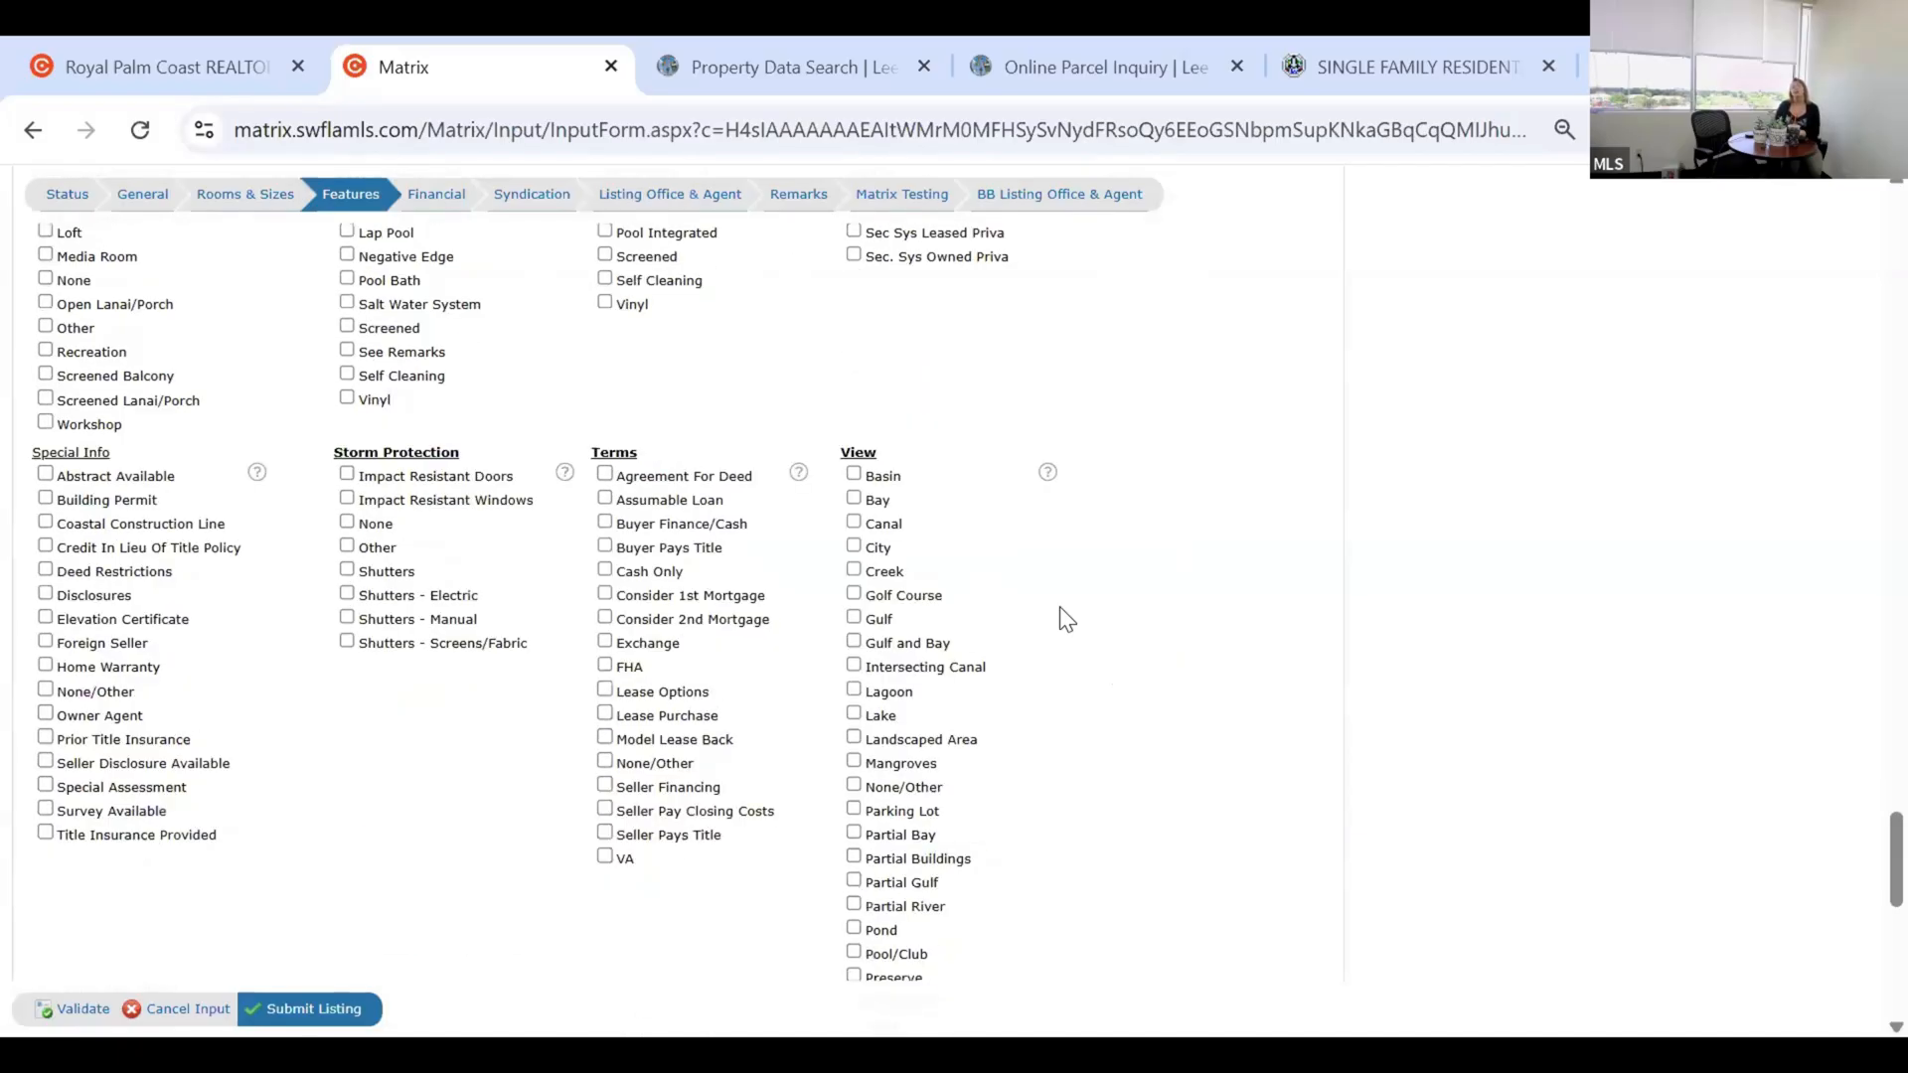
scroll(1059, 606, "down", 2)
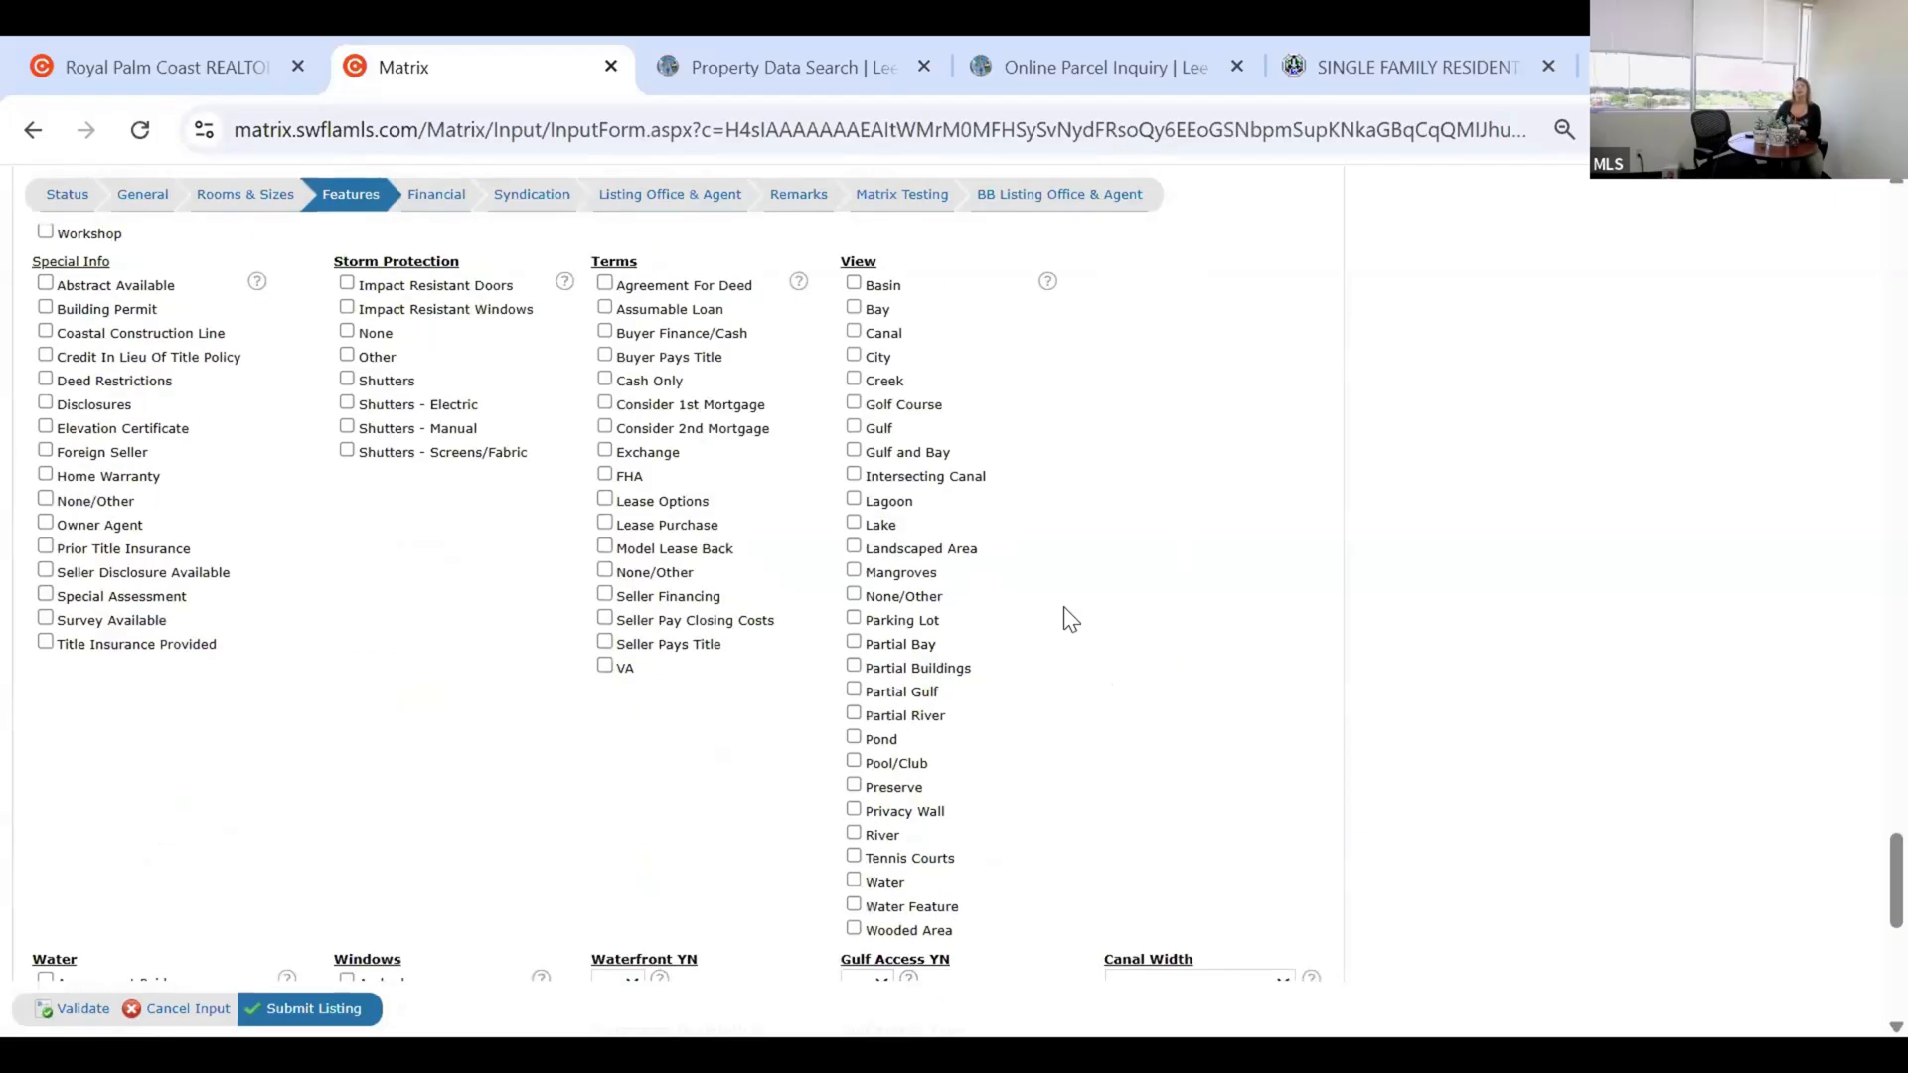
scroll(1063, 607, "down", 2)
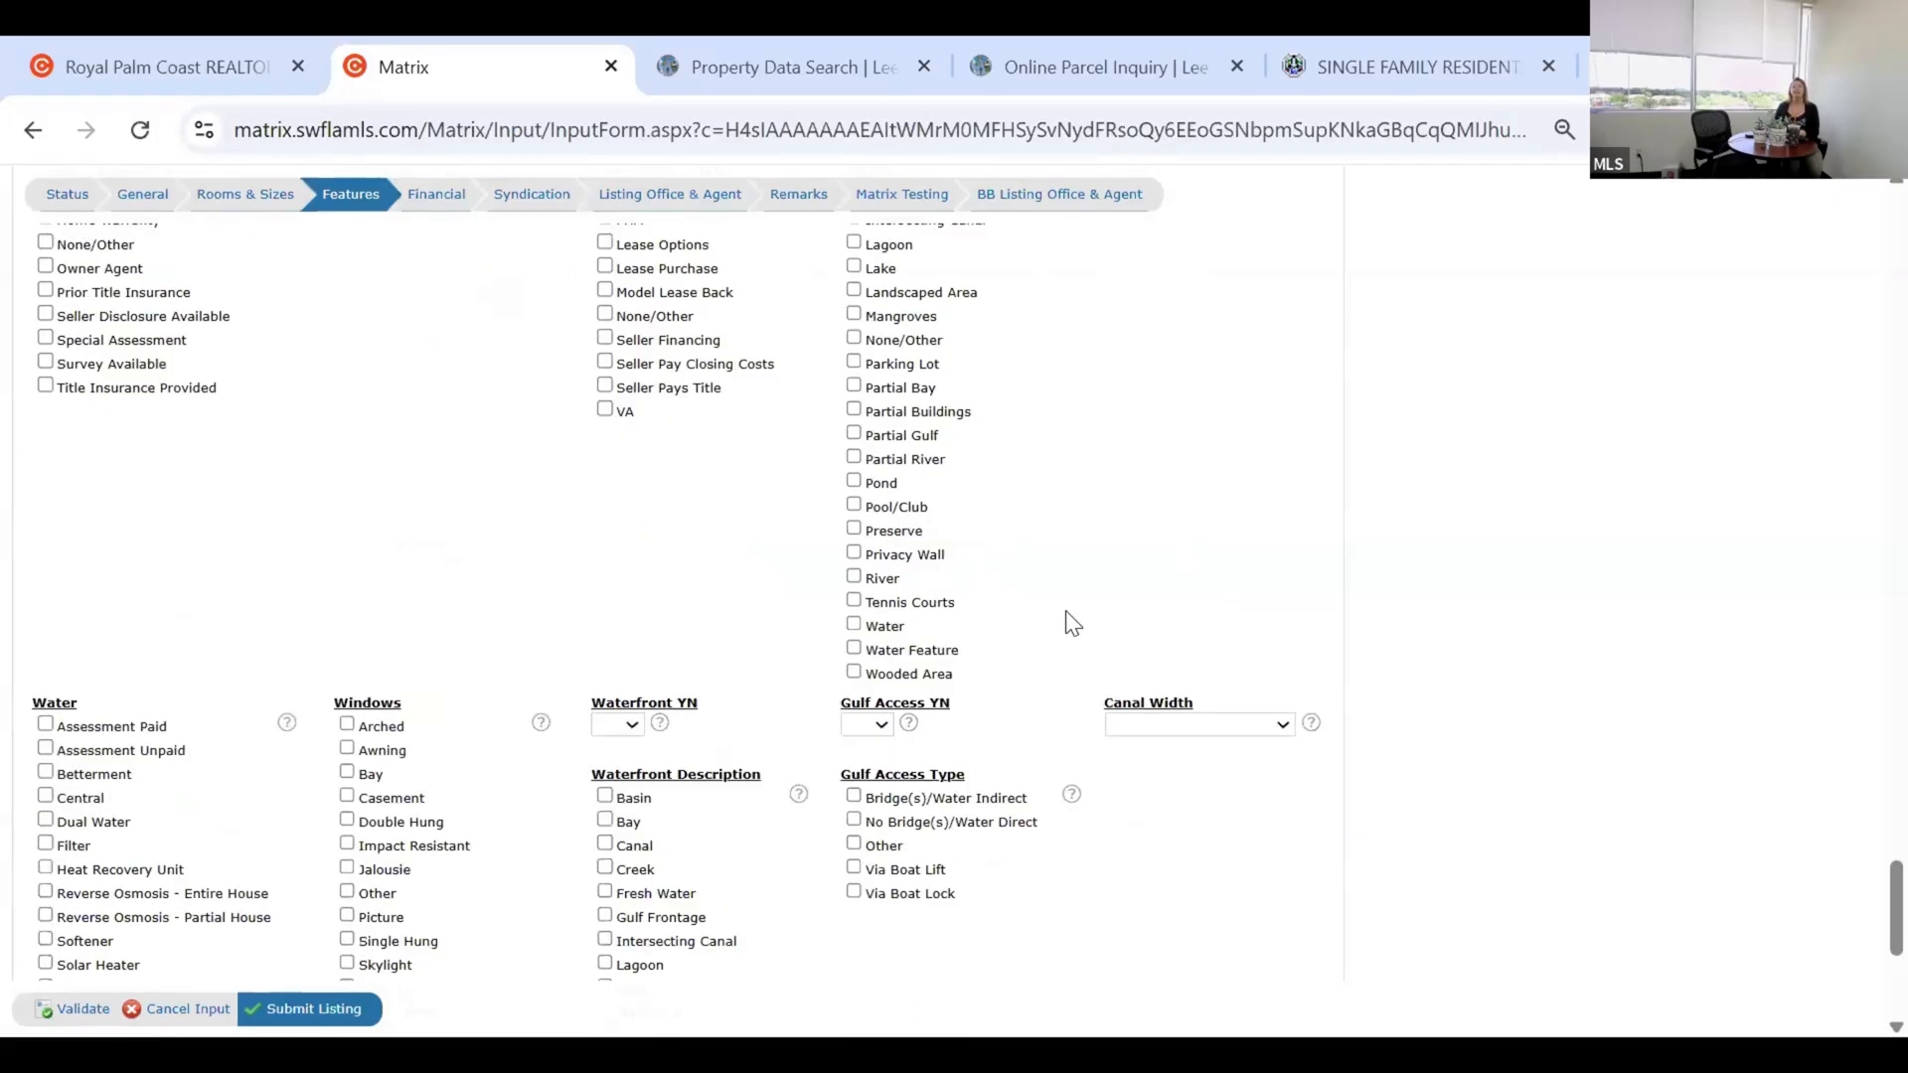
scroll(1072, 623, "down", 3)
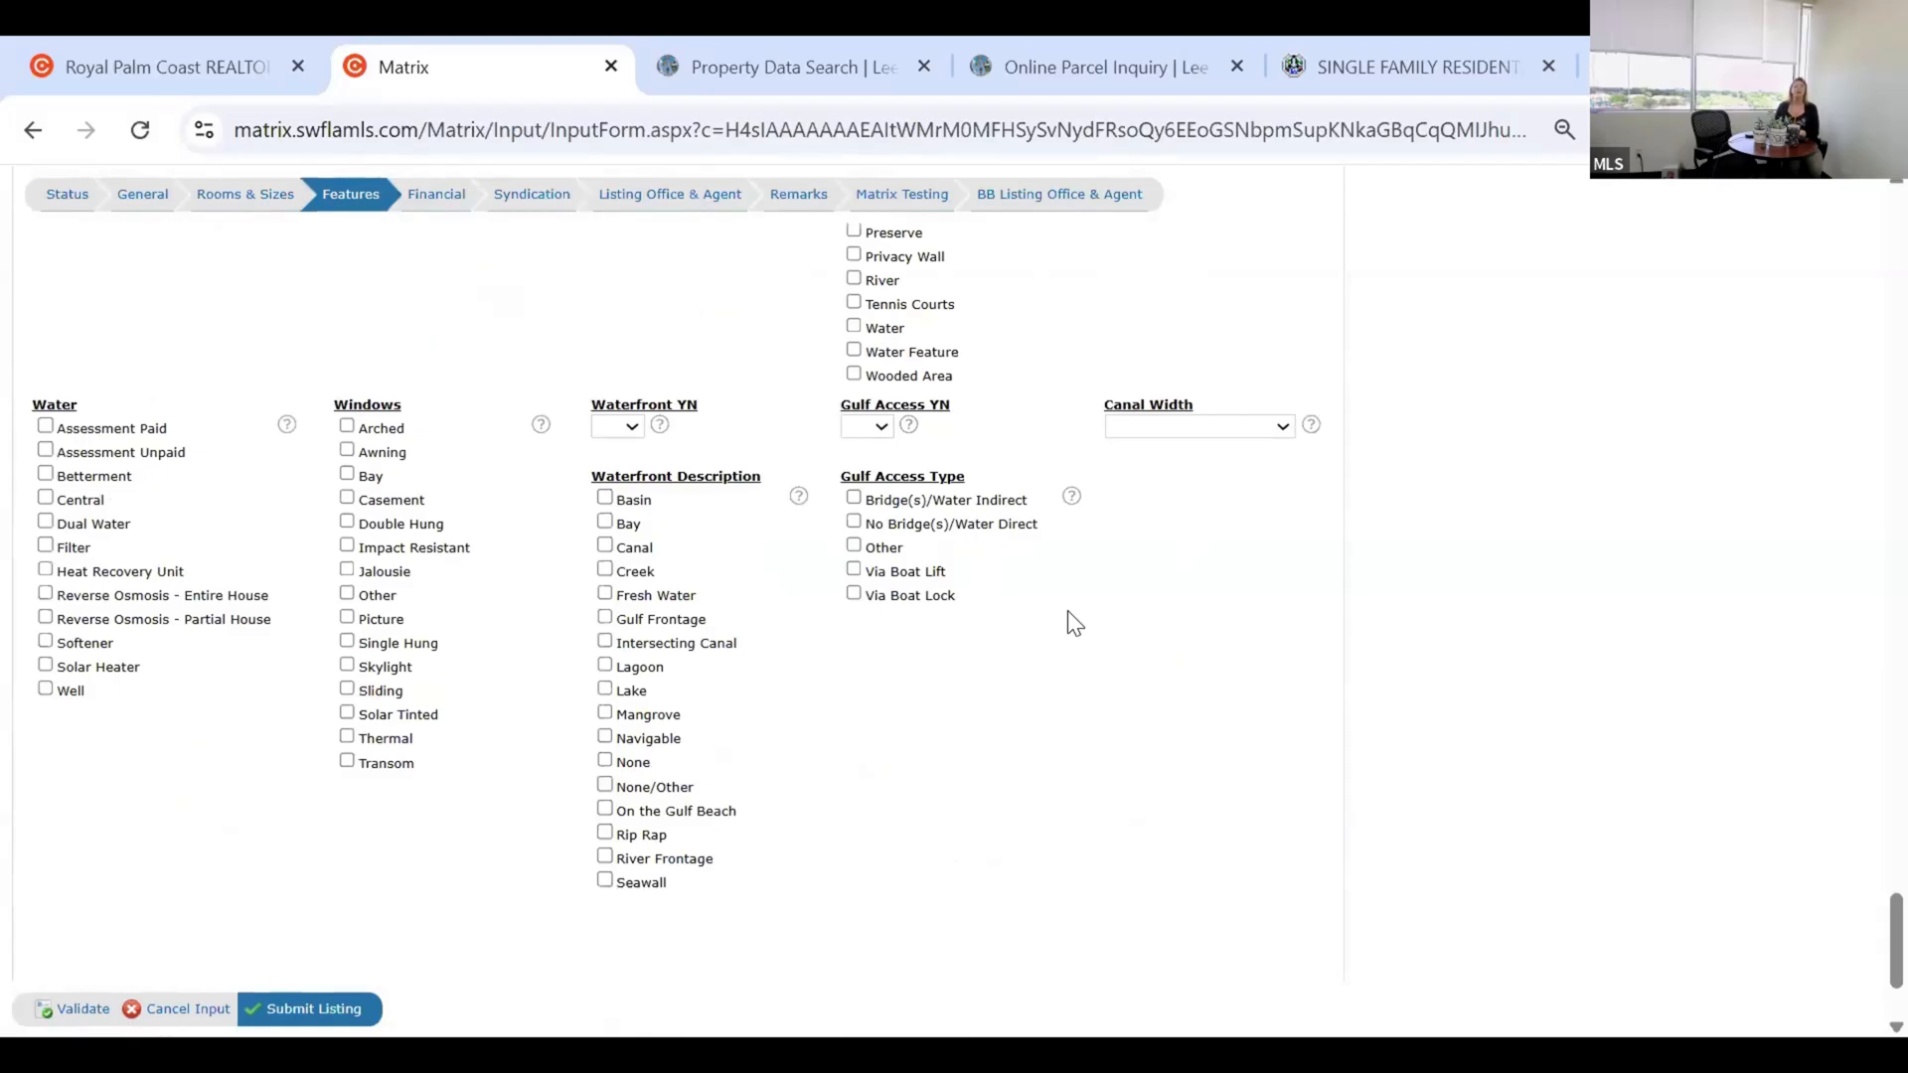
scroll(1074, 623, "down", 2)
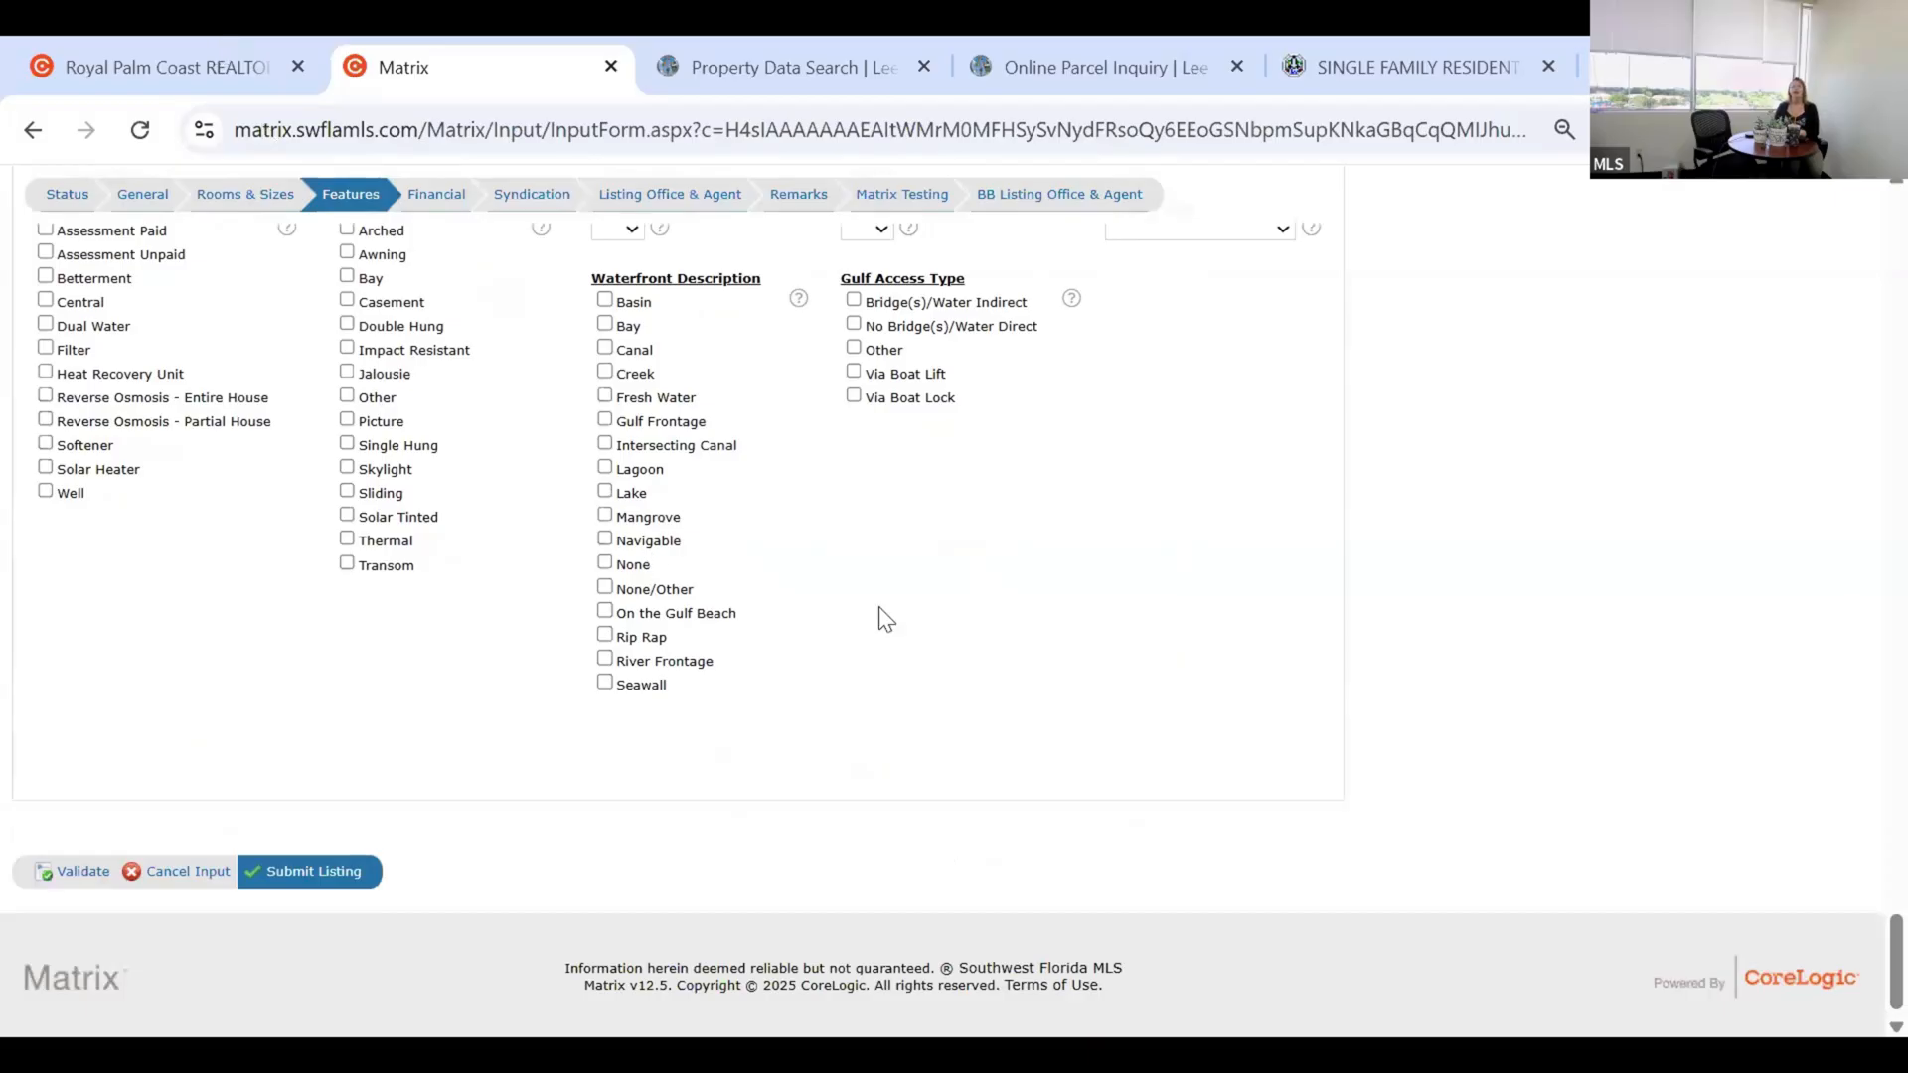
scroll(1158, 626, "up", 3)
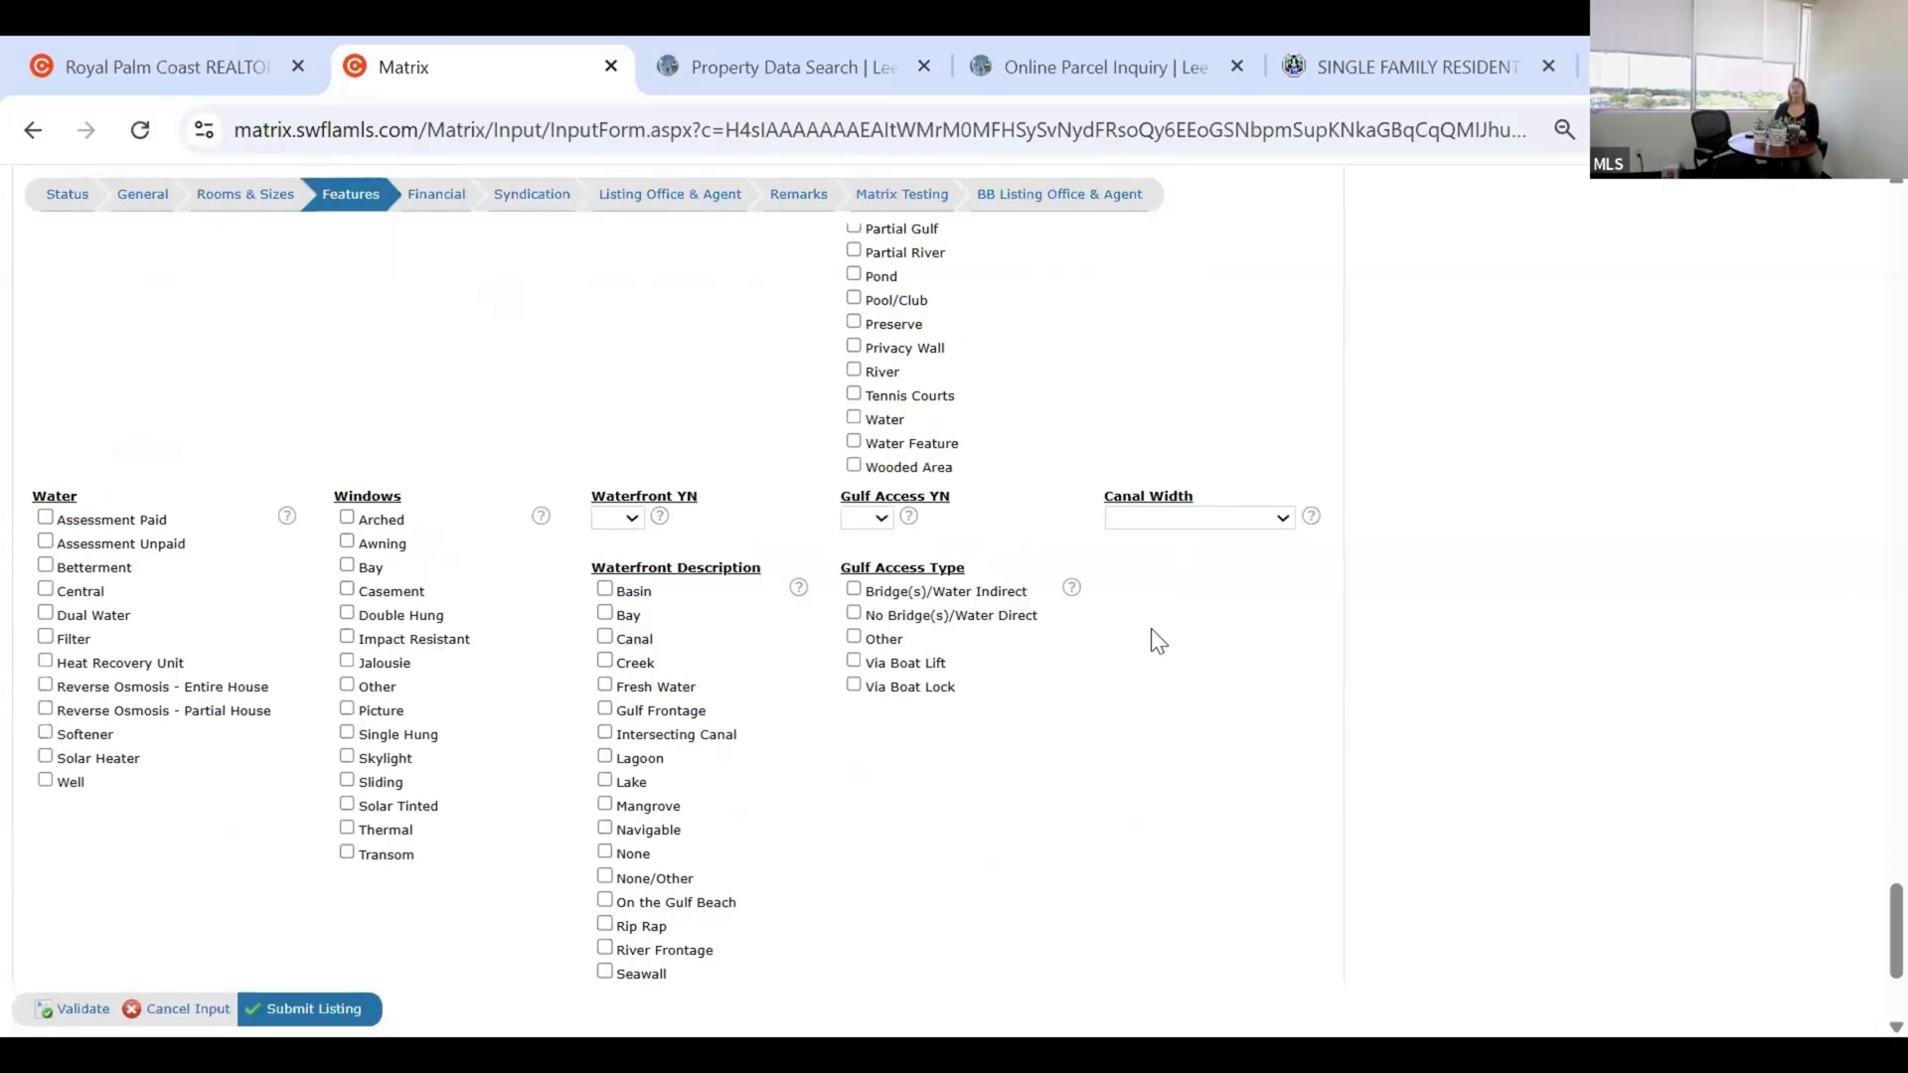
scroll(1168, 636, "up", 2)
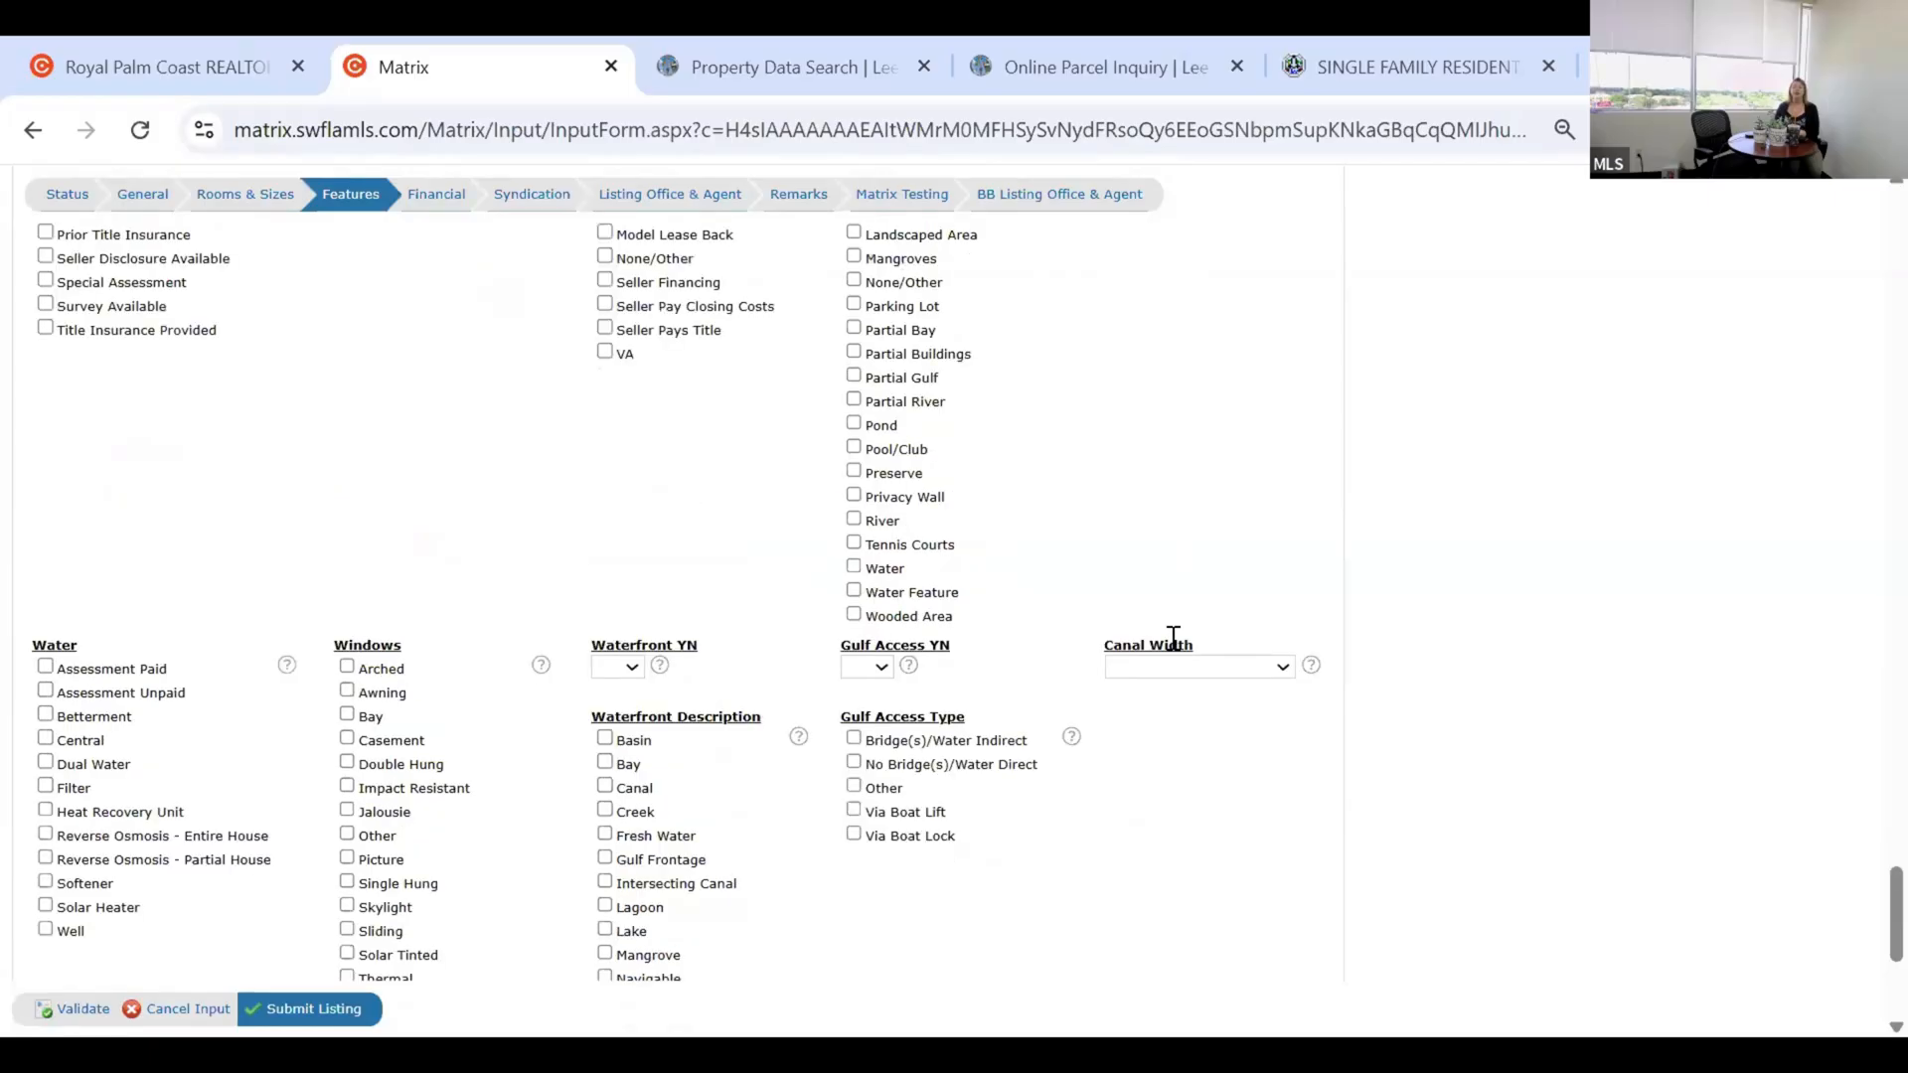
scroll(1176, 646, "up", 3)
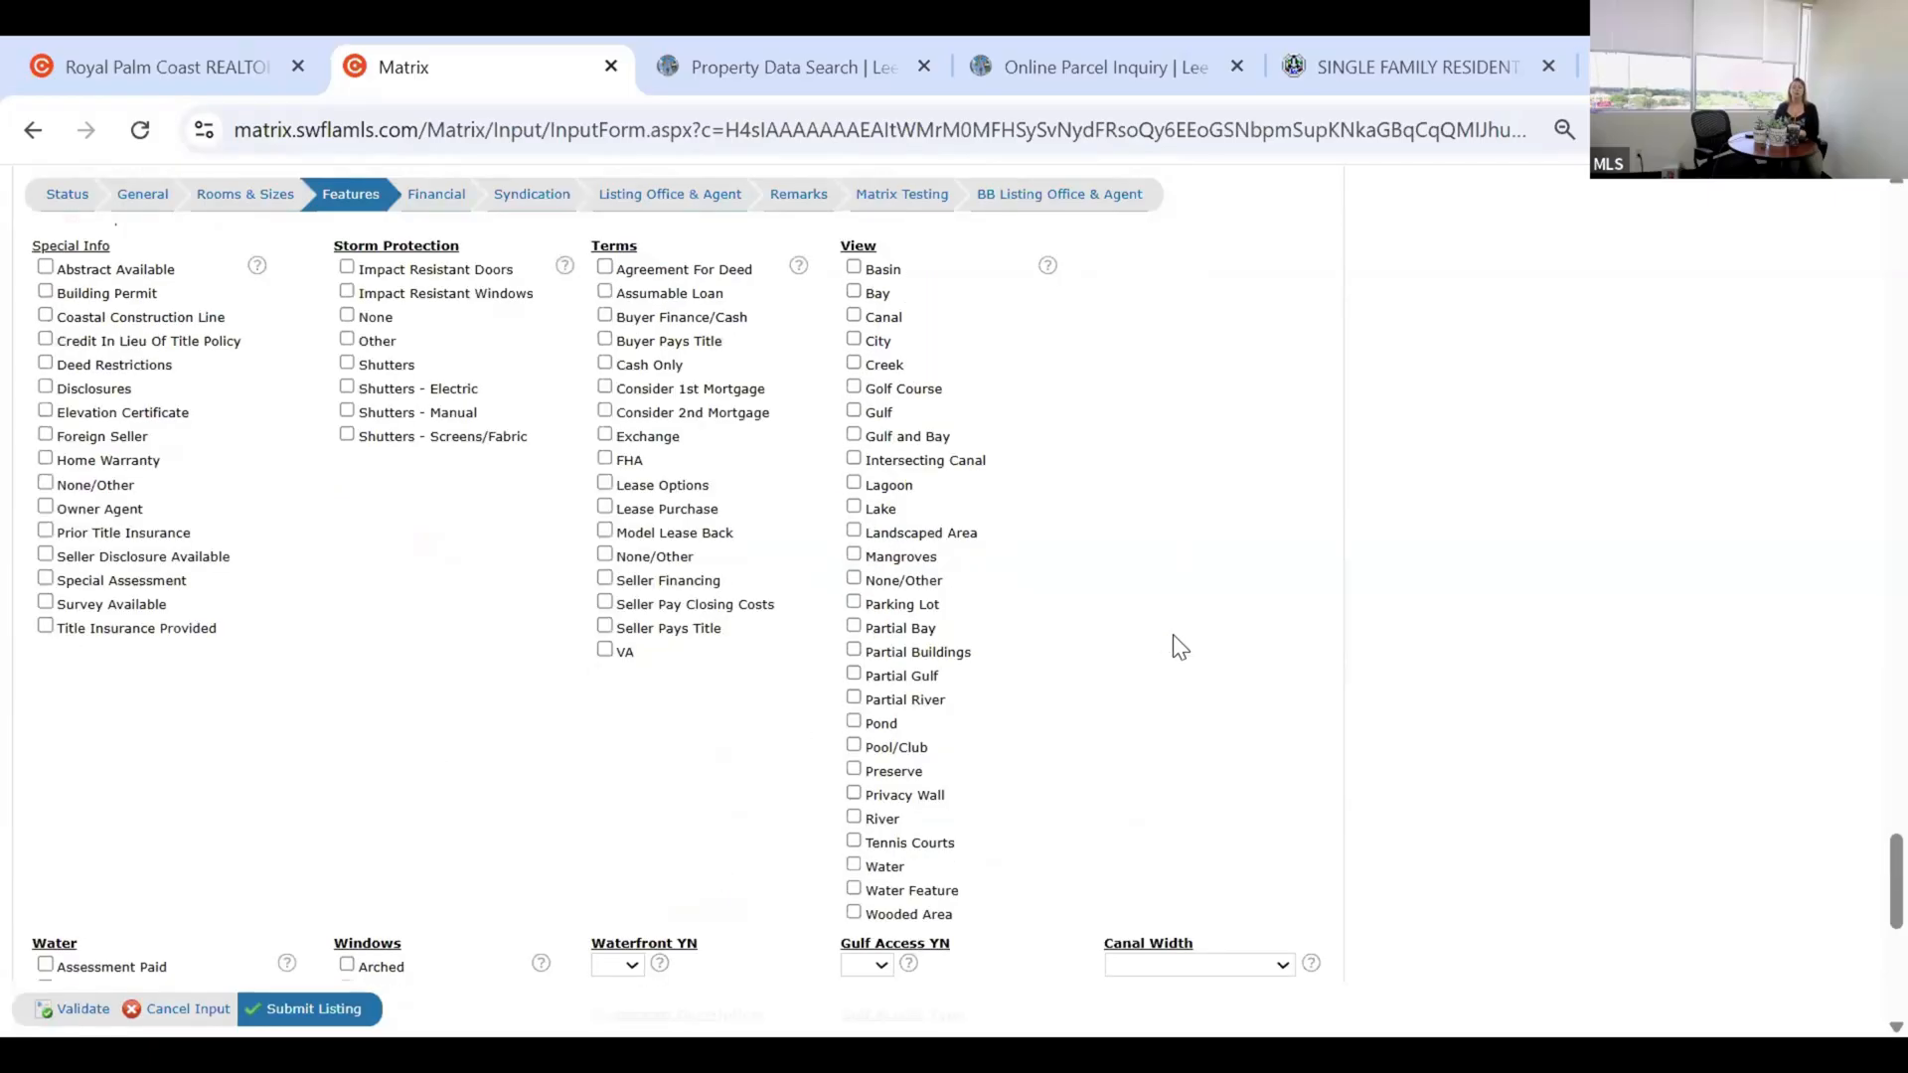
scroll(1128, 596, "up", 3)
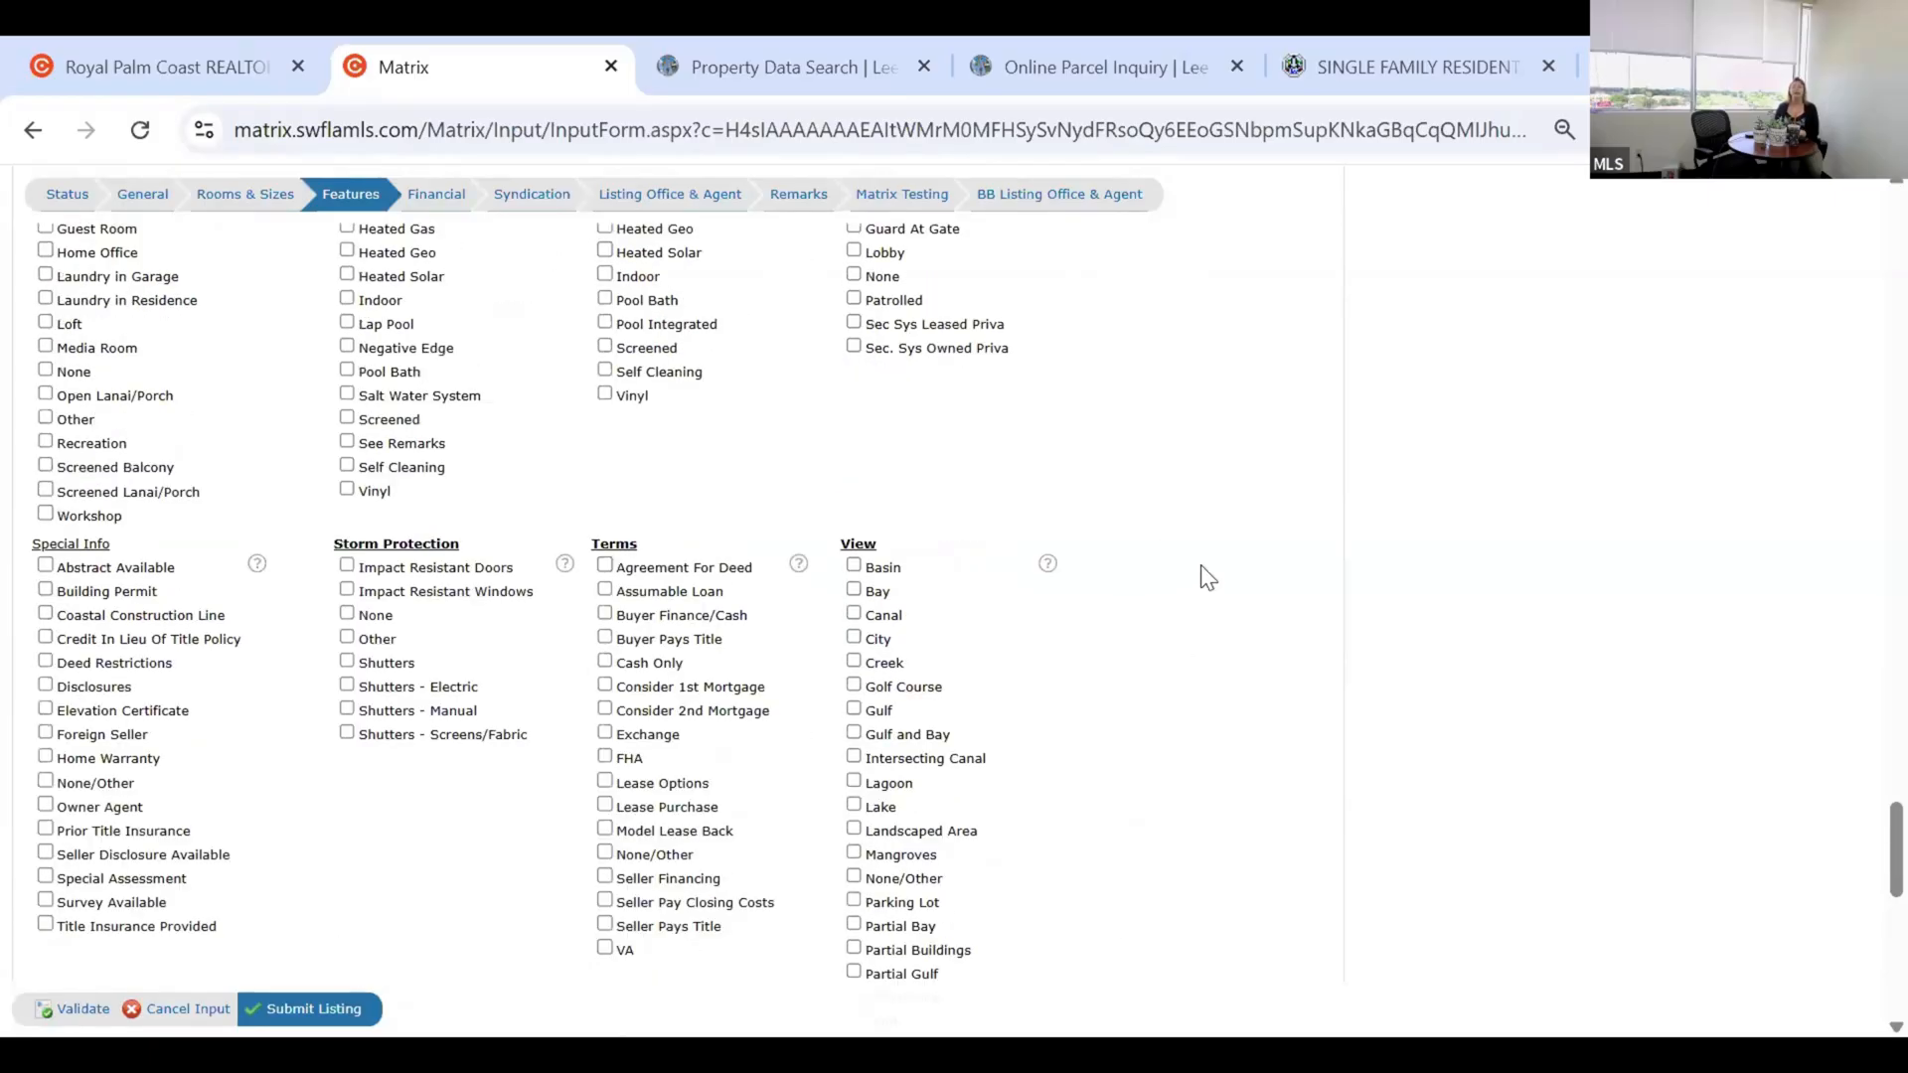
scroll(1196, 597, "up", 1)
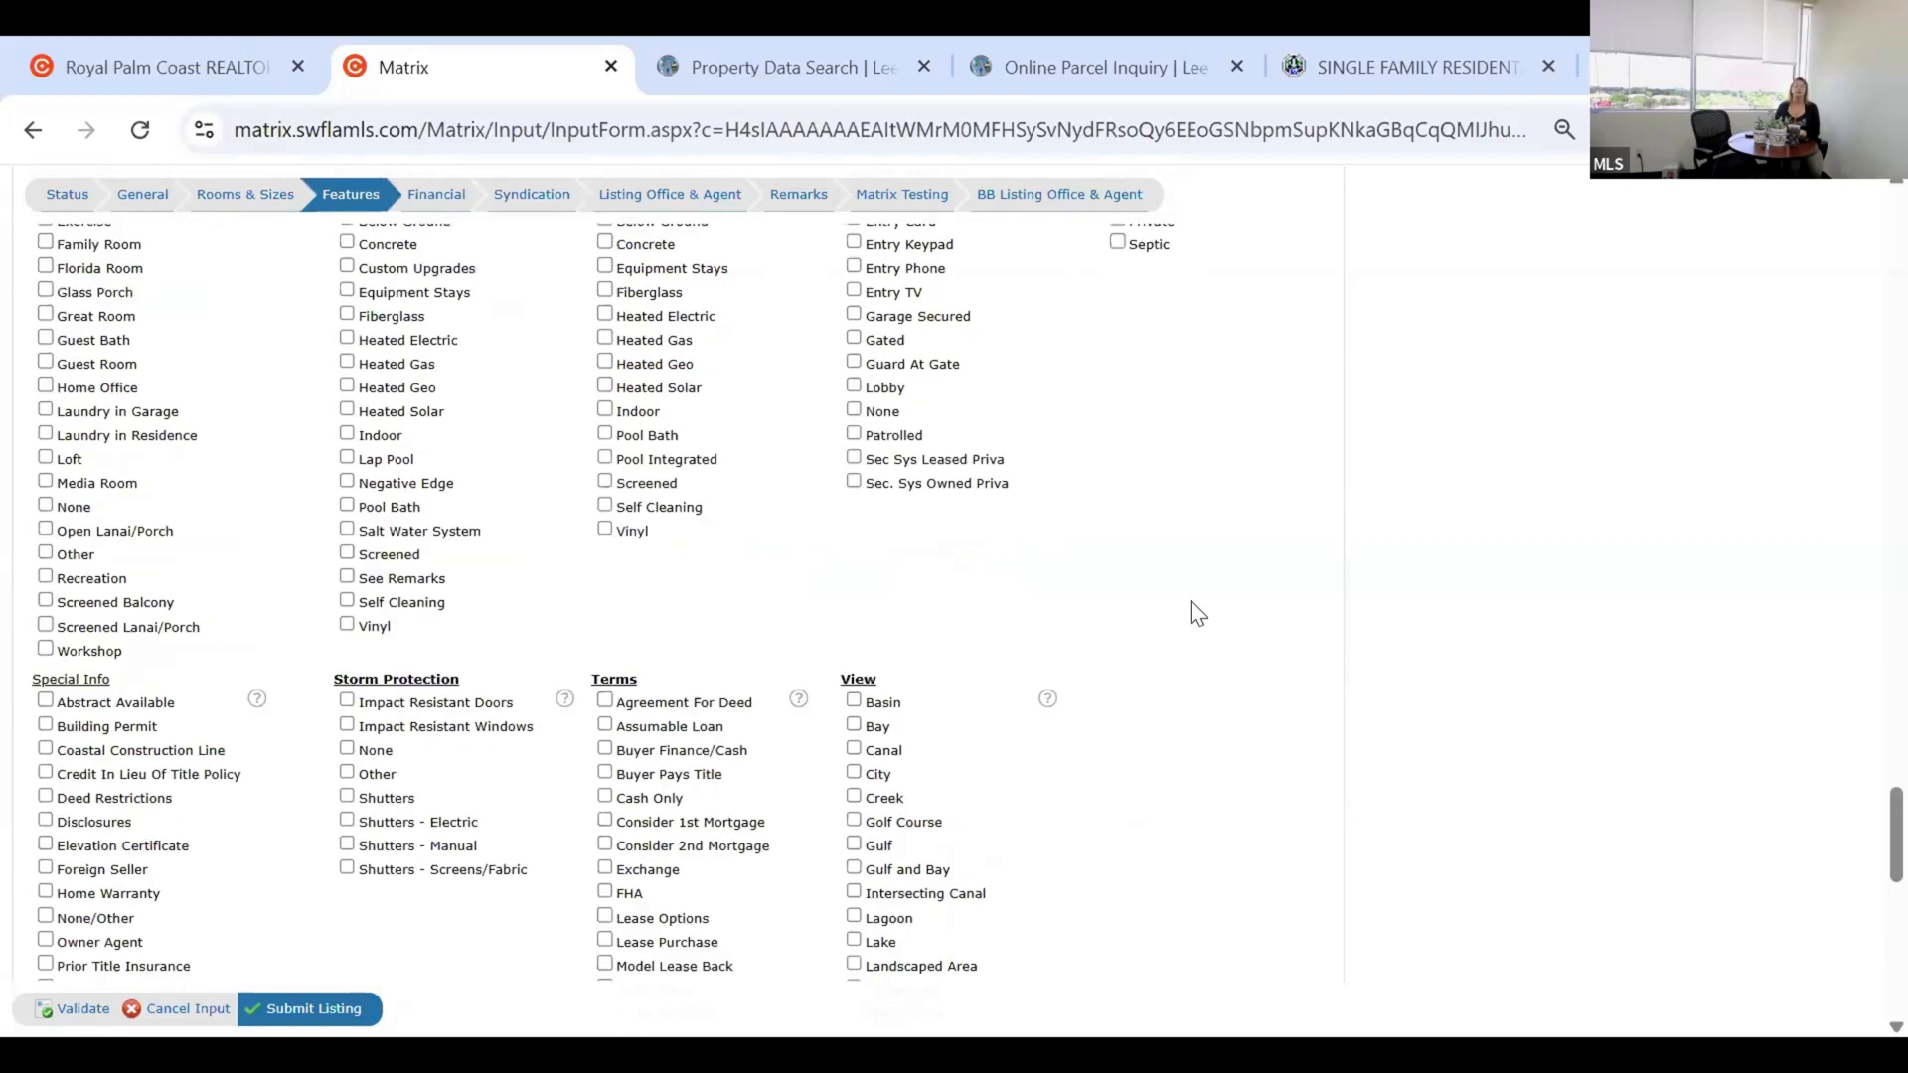
scroll(1181, 600, "up", 1)
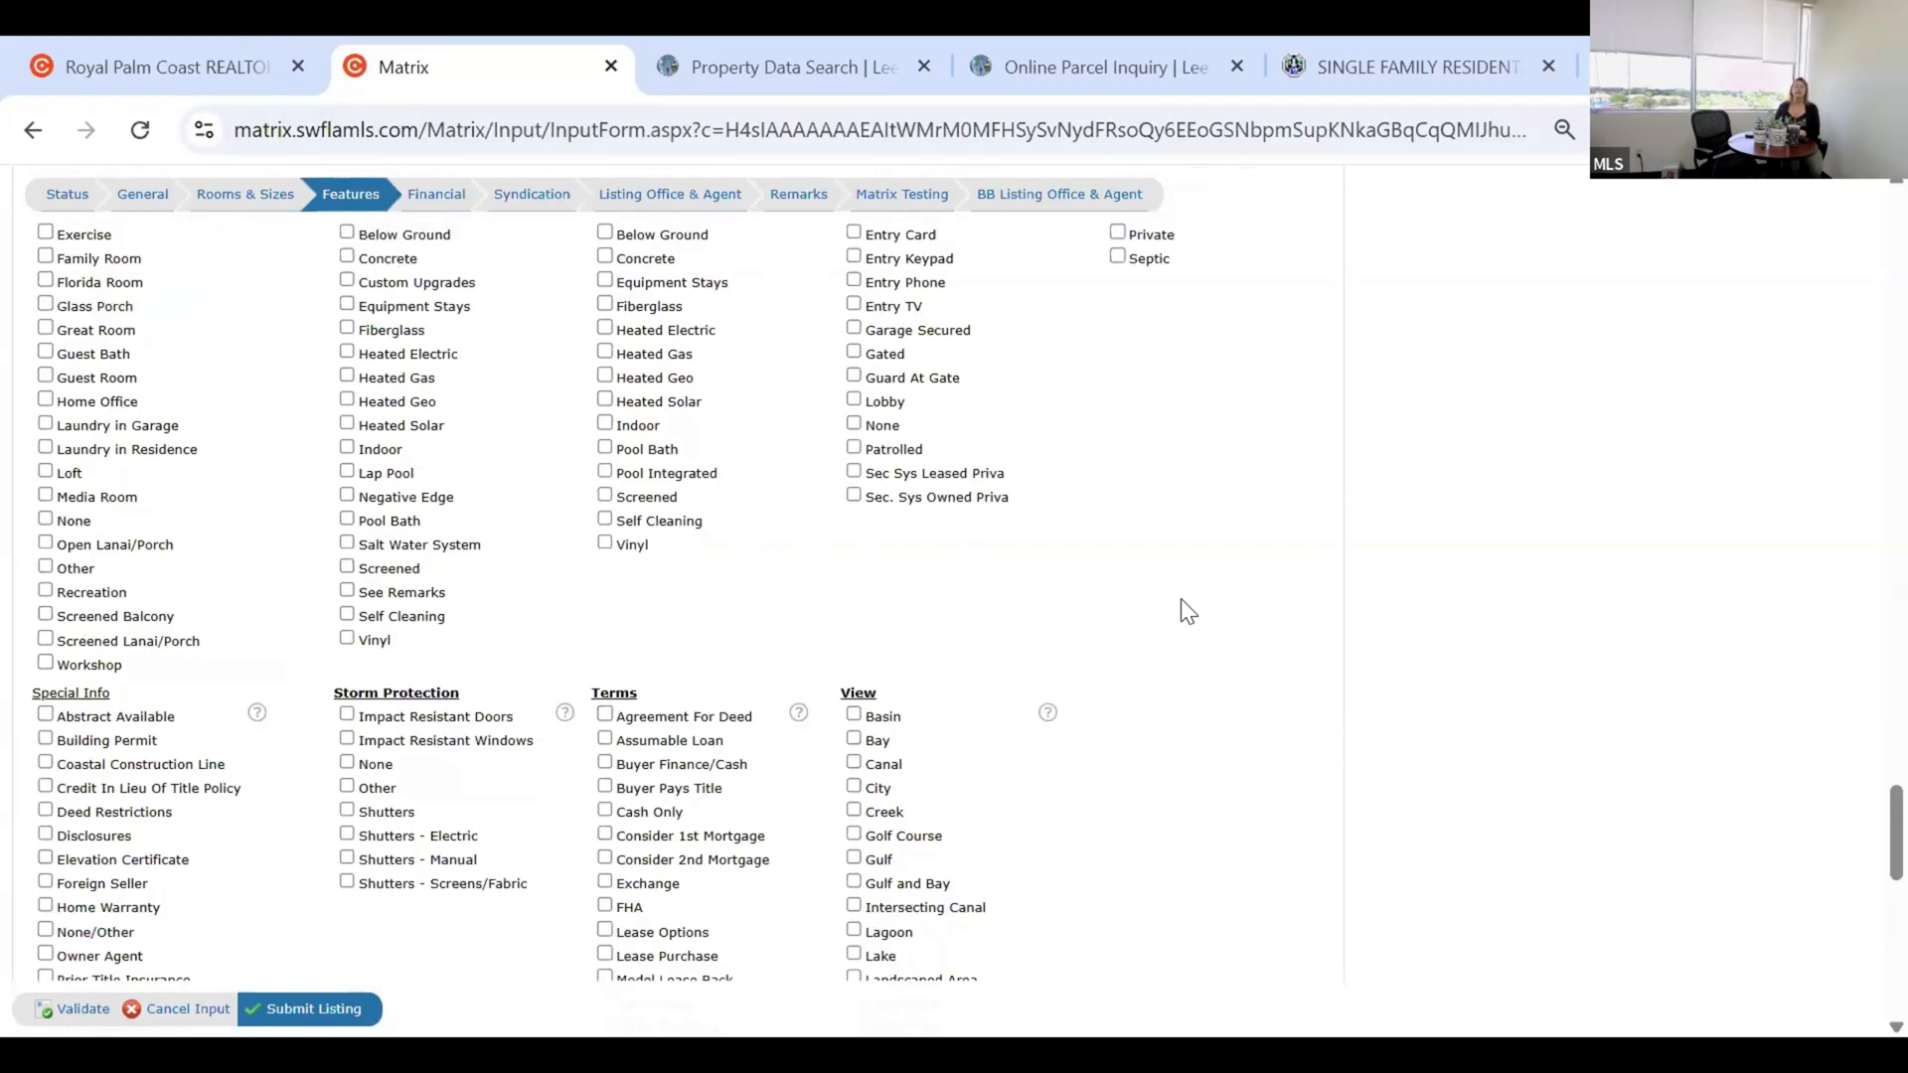
scroll(730, 749, "down", 5)
scroll(806, 724, "down", 1)
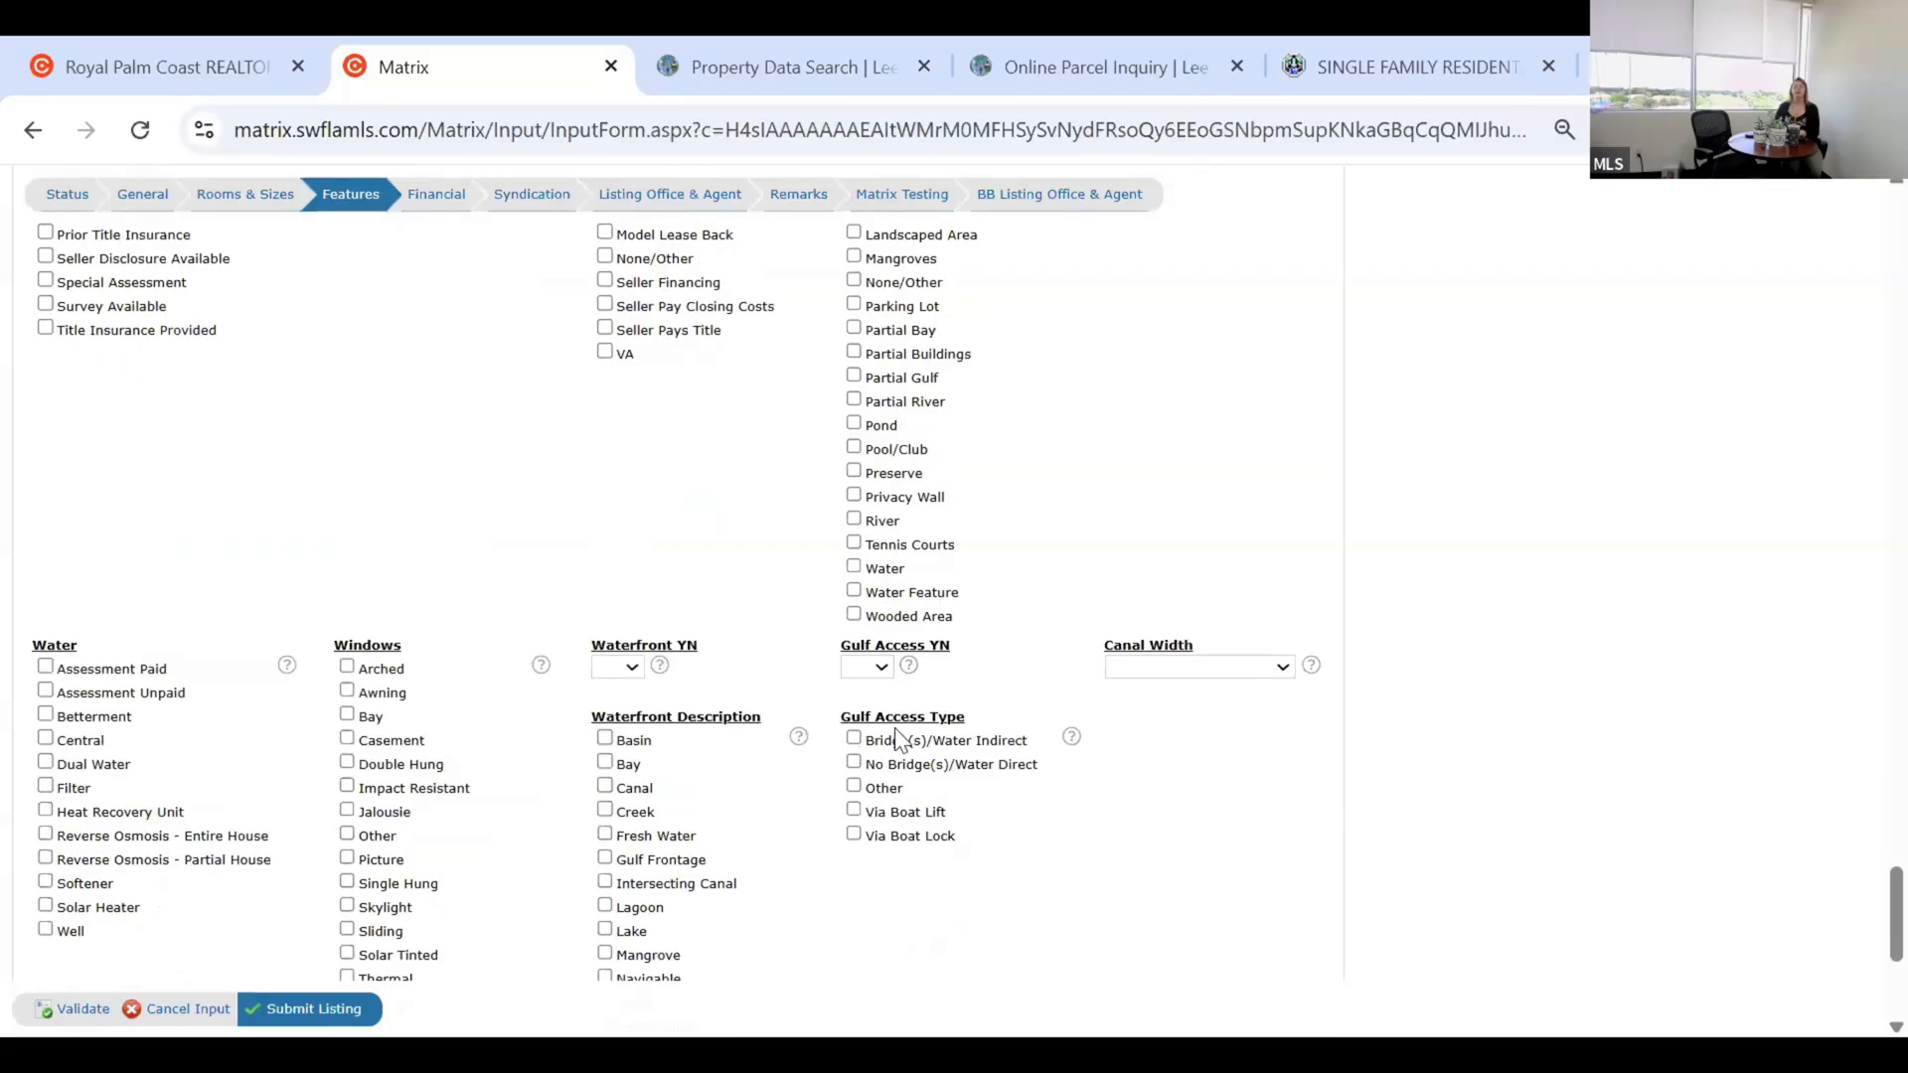
scroll(1043, 658, "up", 1)
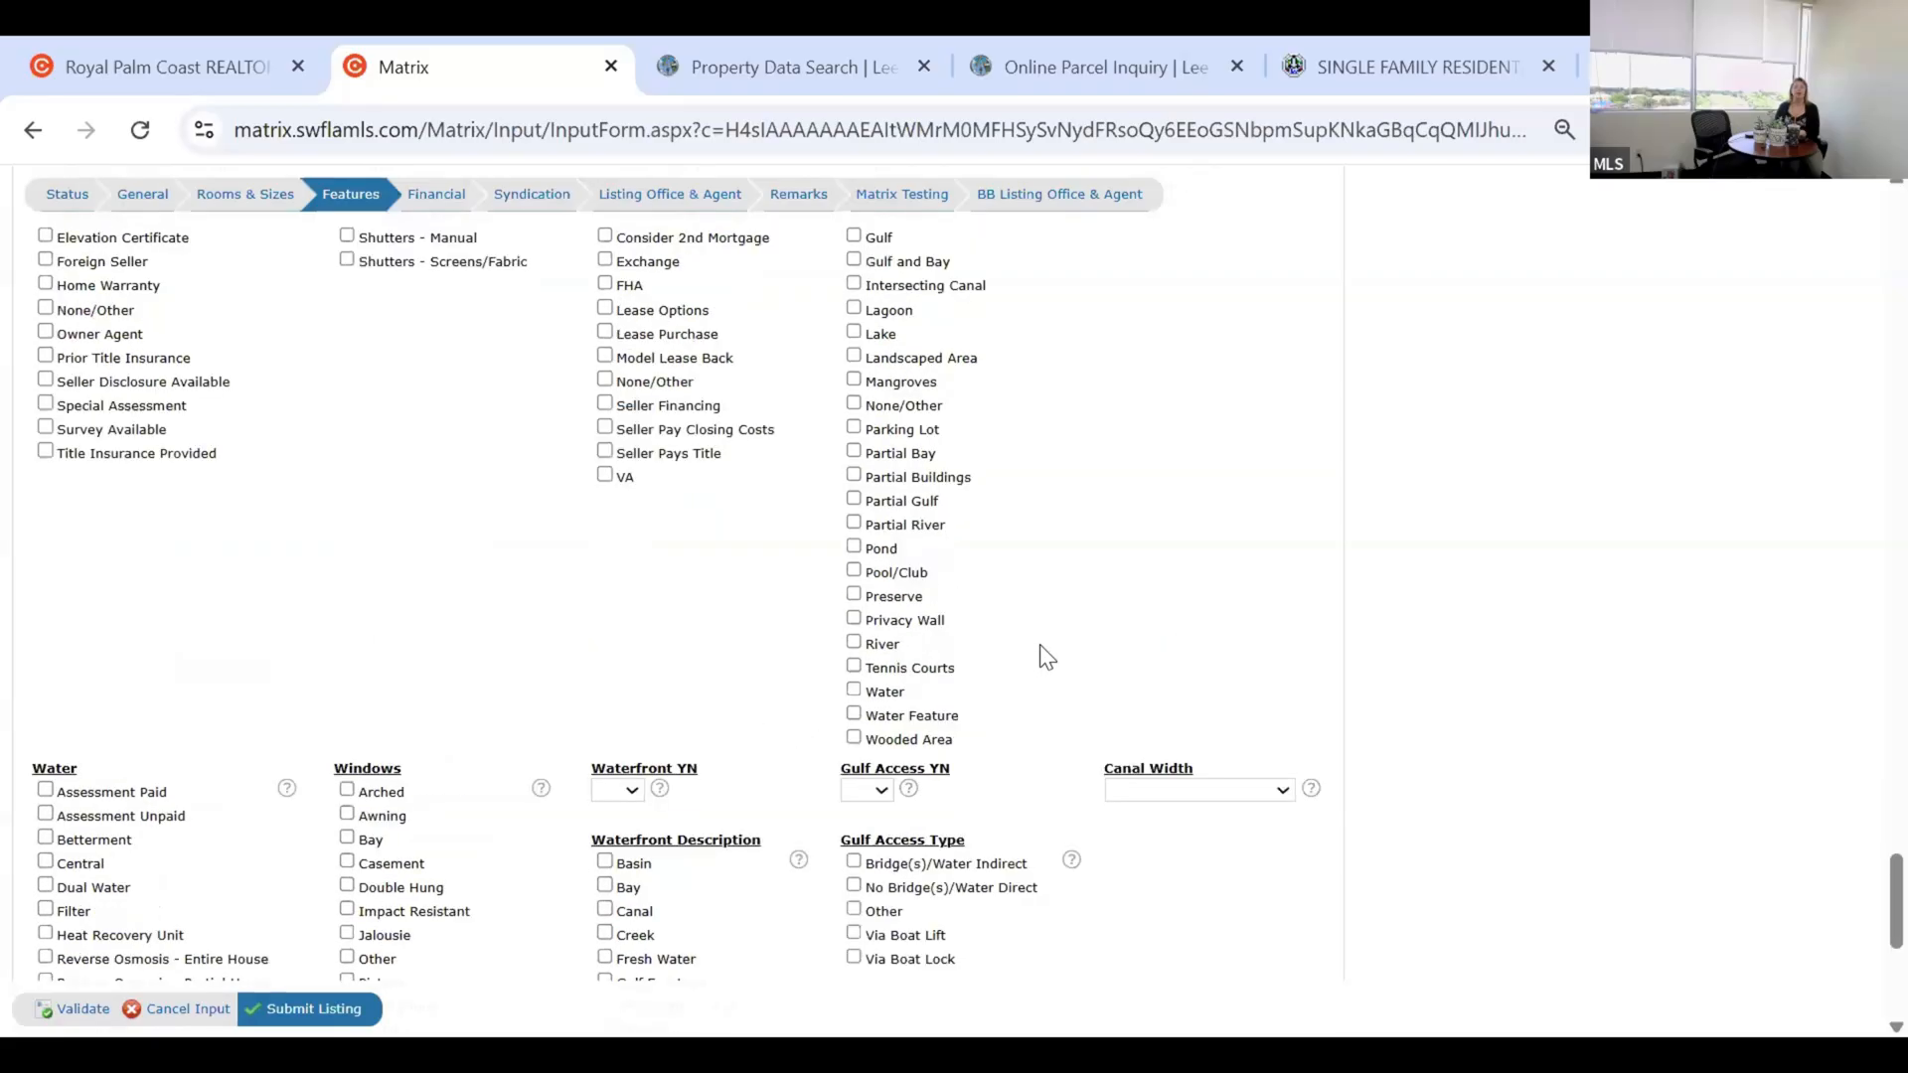
scroll(1033, 660, "up", 2)
scroll(1034, 661, "up", 5)
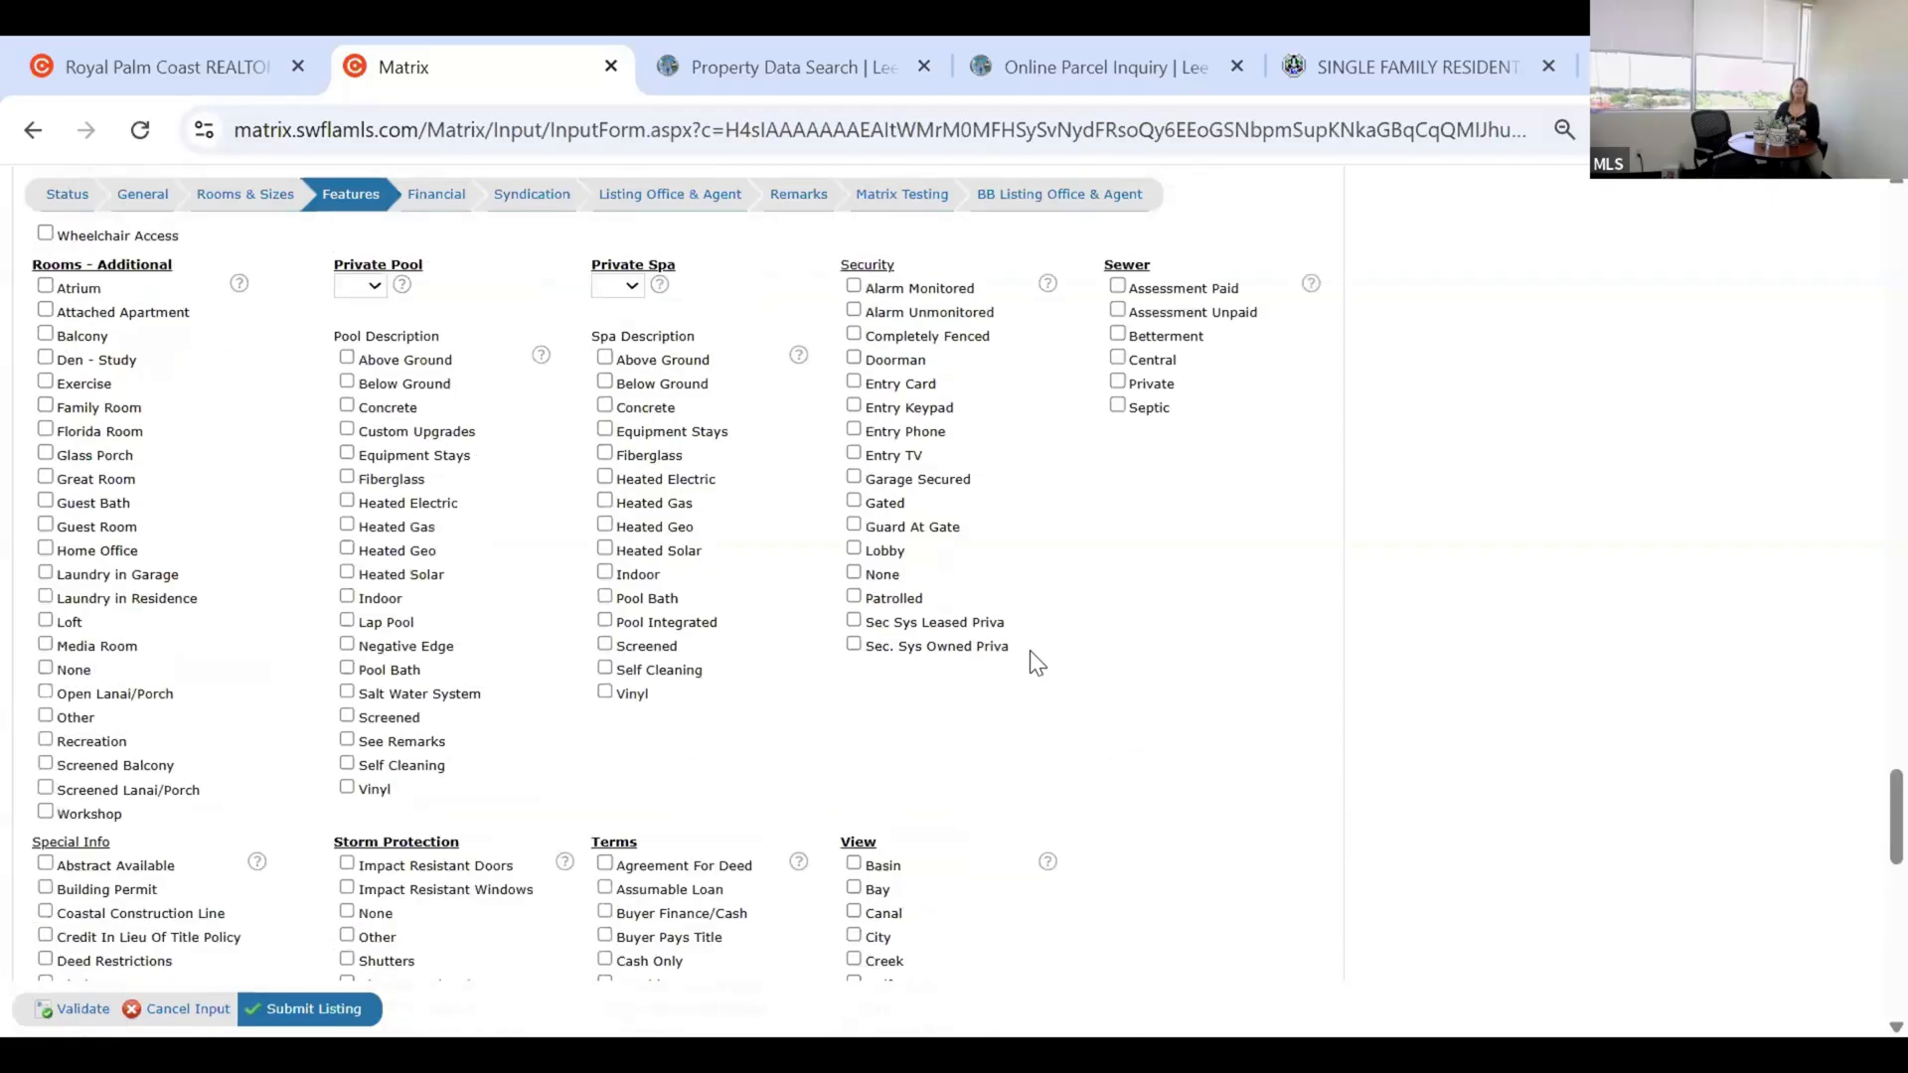
scroll(1036, 662, "up", 1)
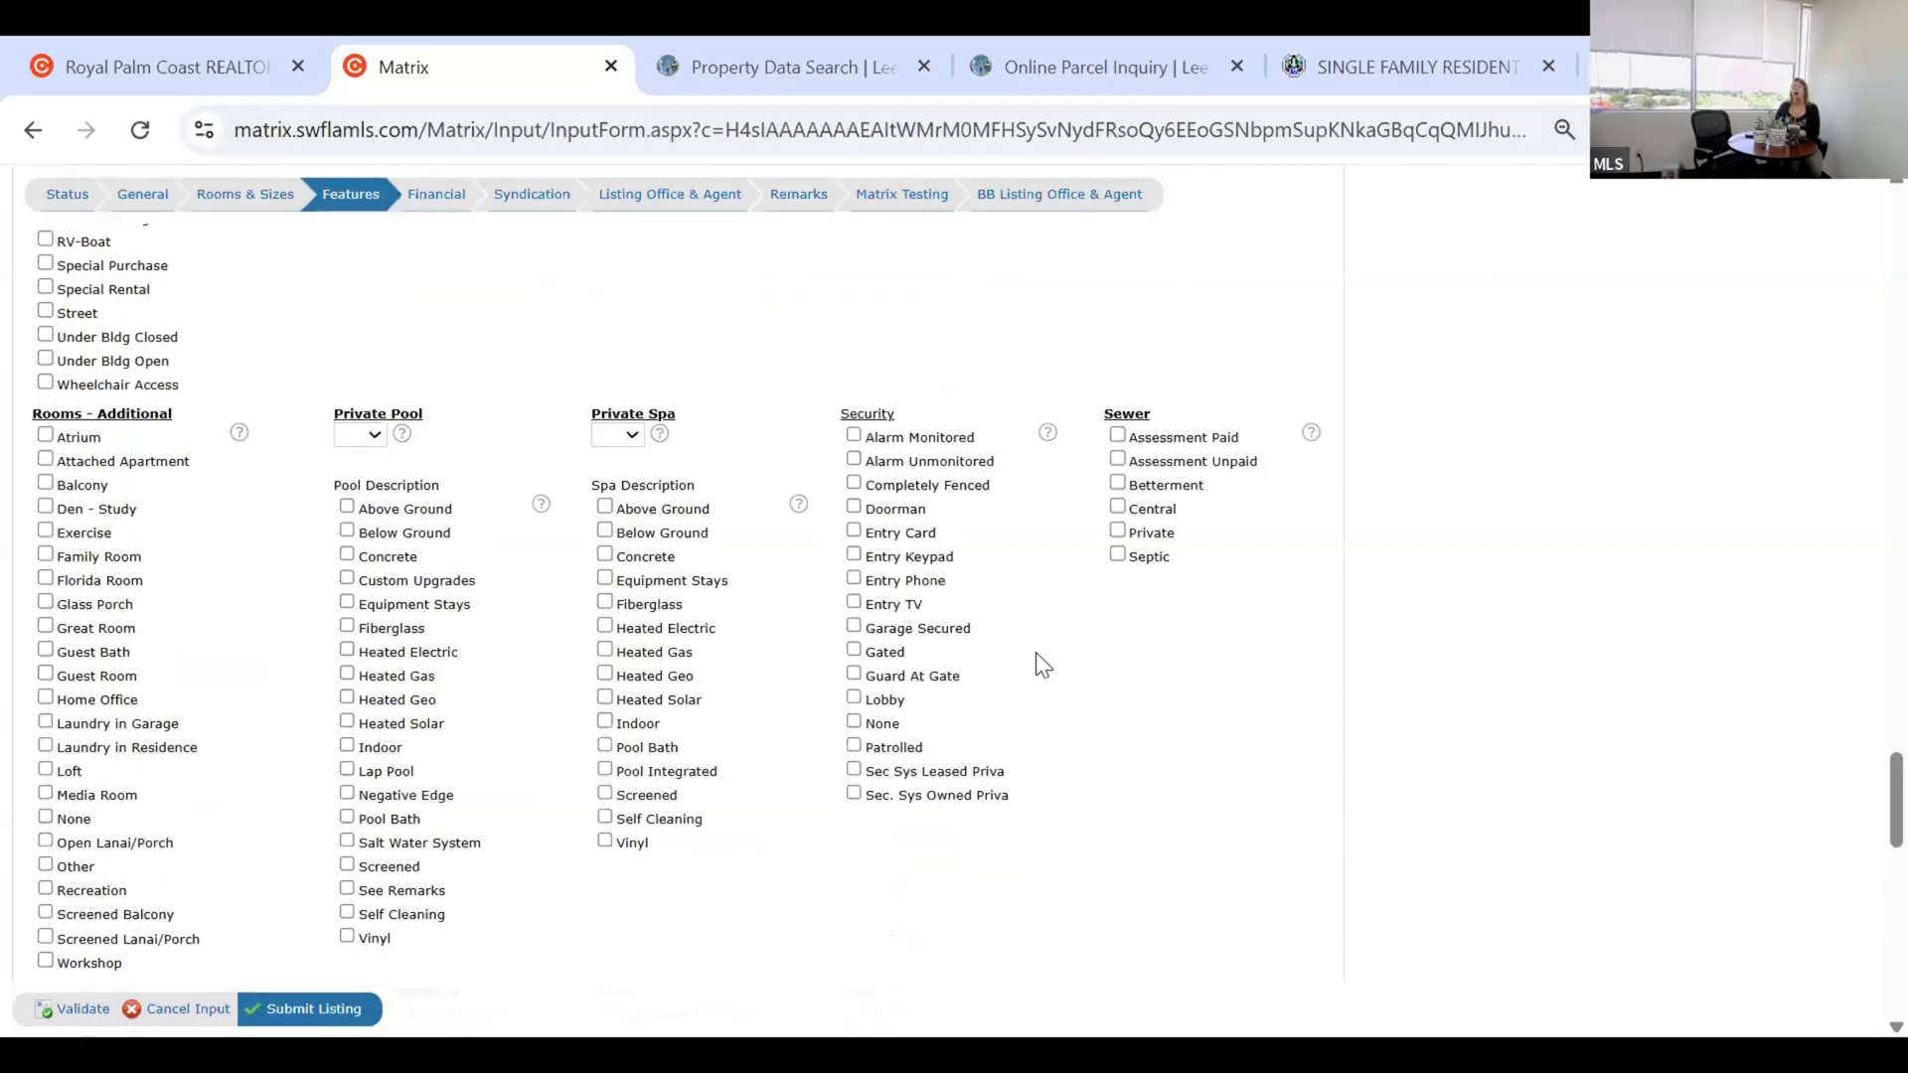
scroll(1035, 656, "up", 2)
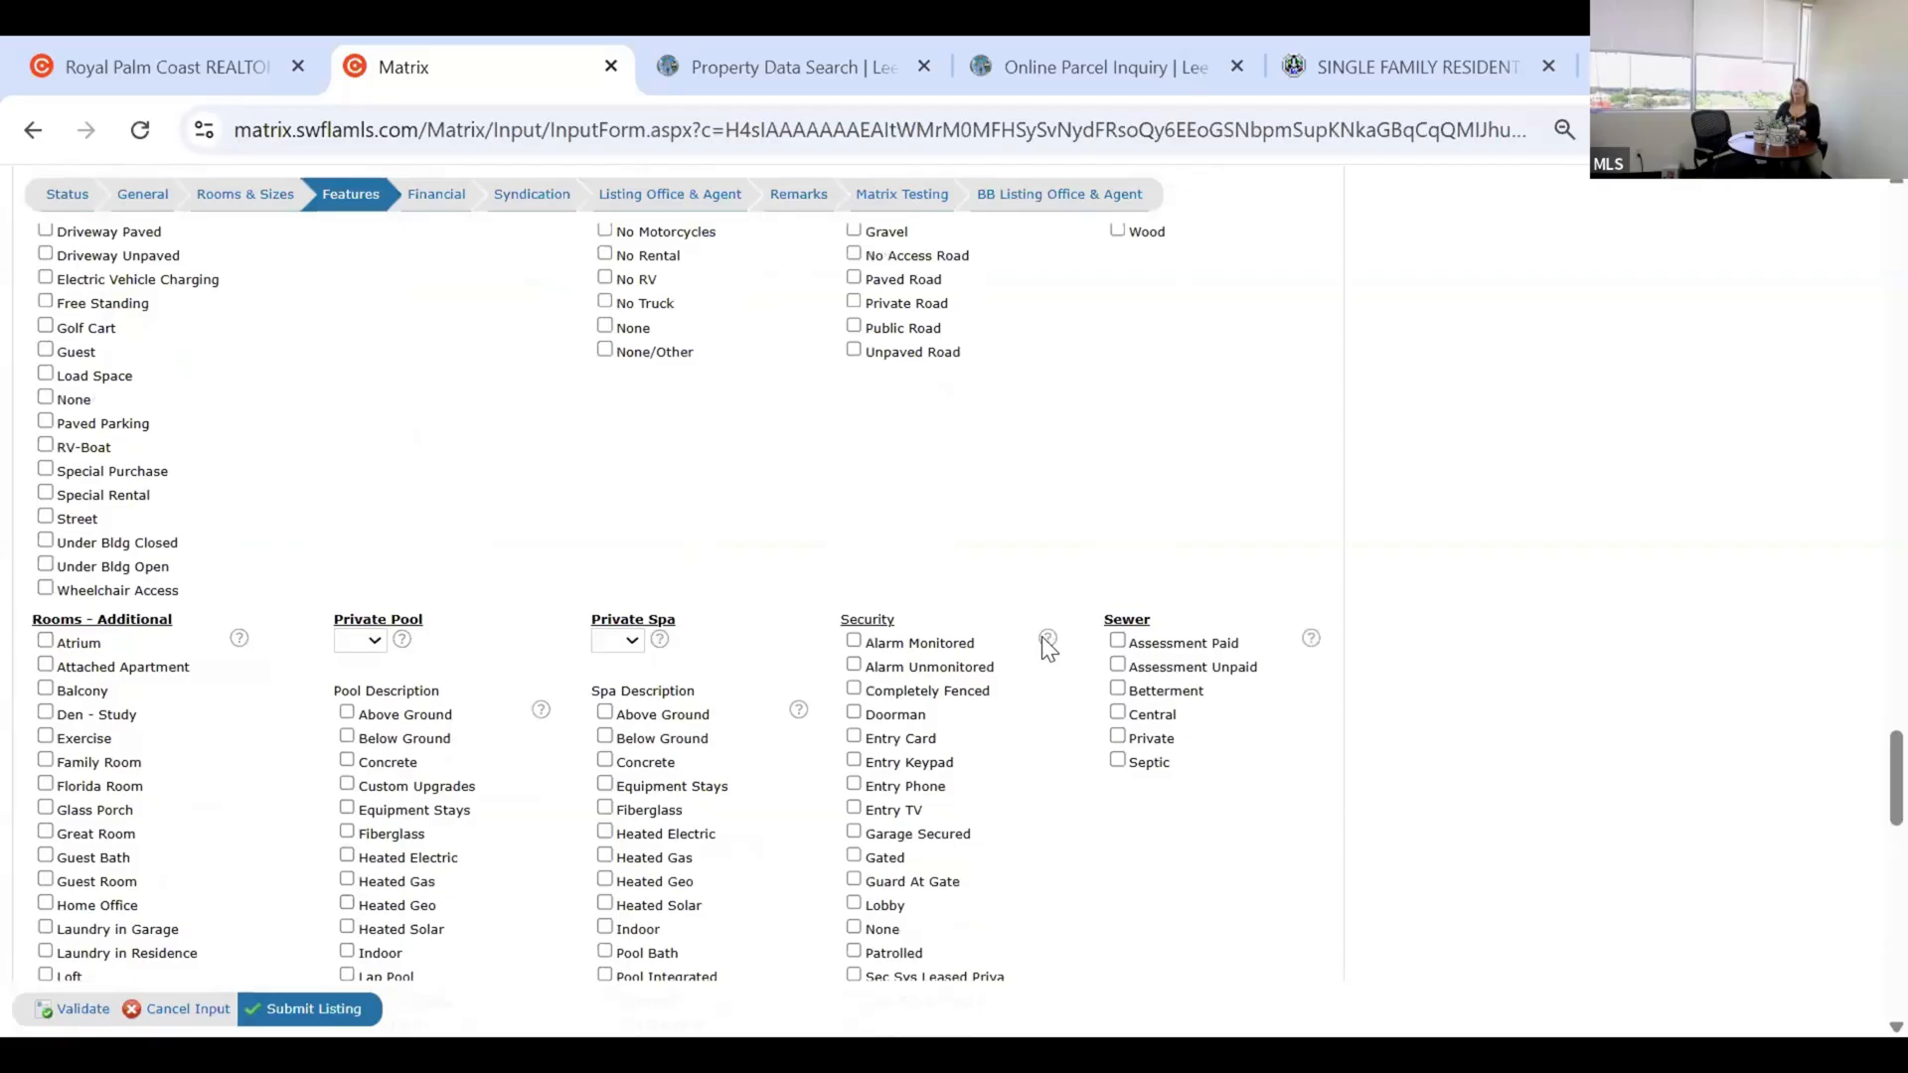
scroll(1042, 641, "up", 3)
scroll(843, 553, "up", 4)
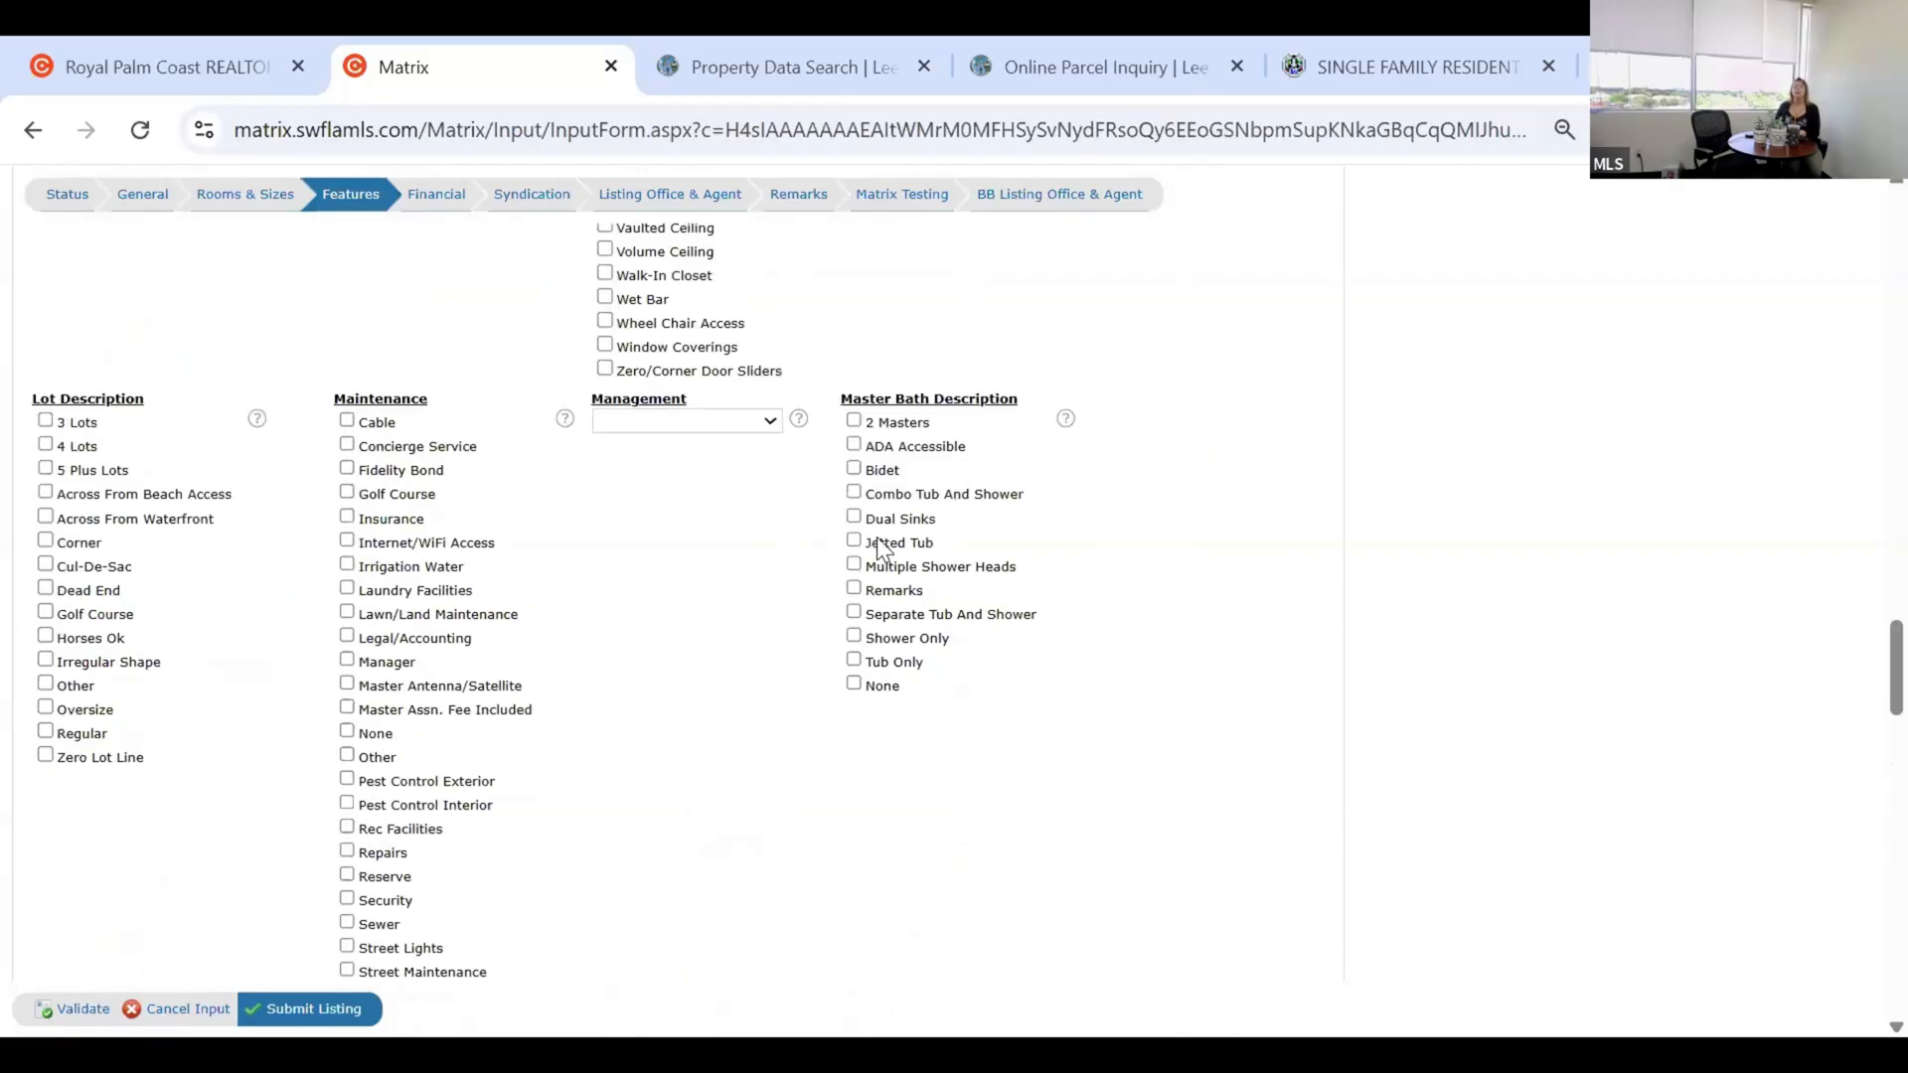
scroll(878, 544, "up", 7)
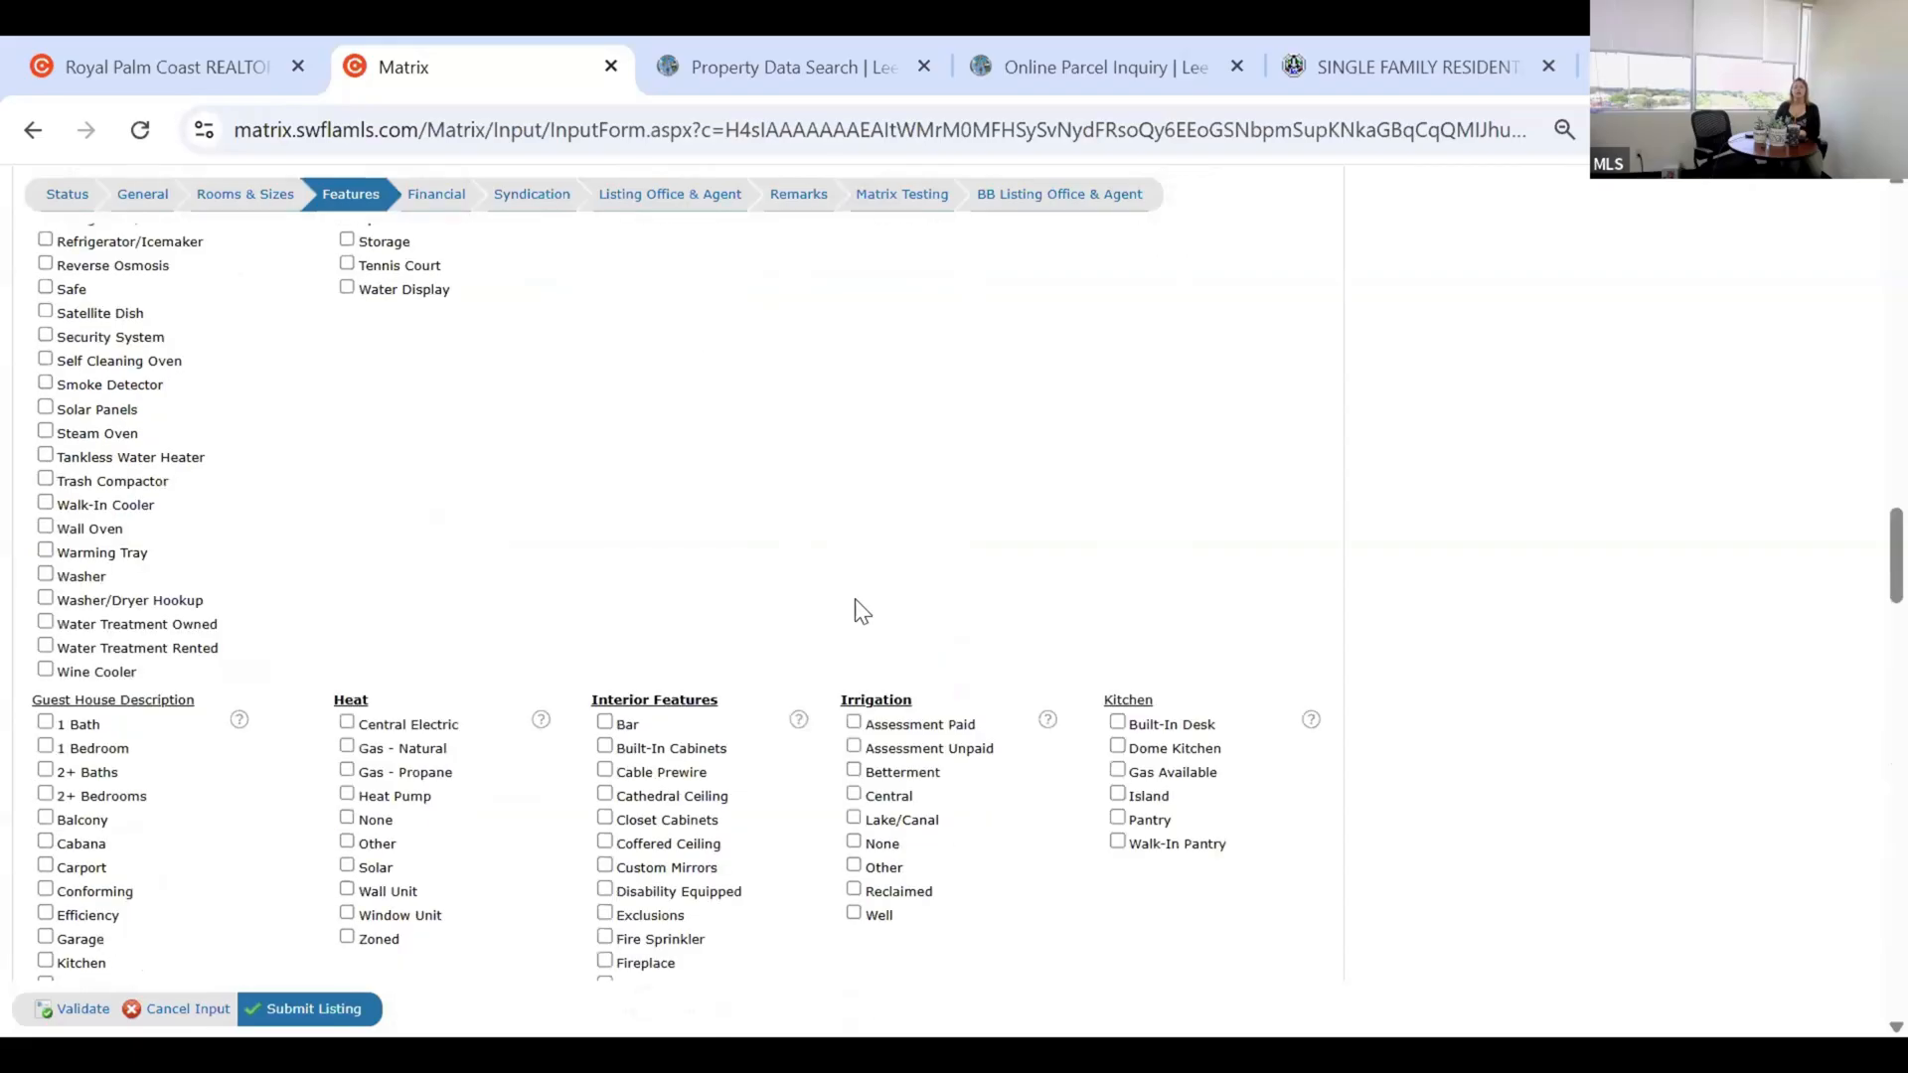
scroll(863, 612, "up", 6)
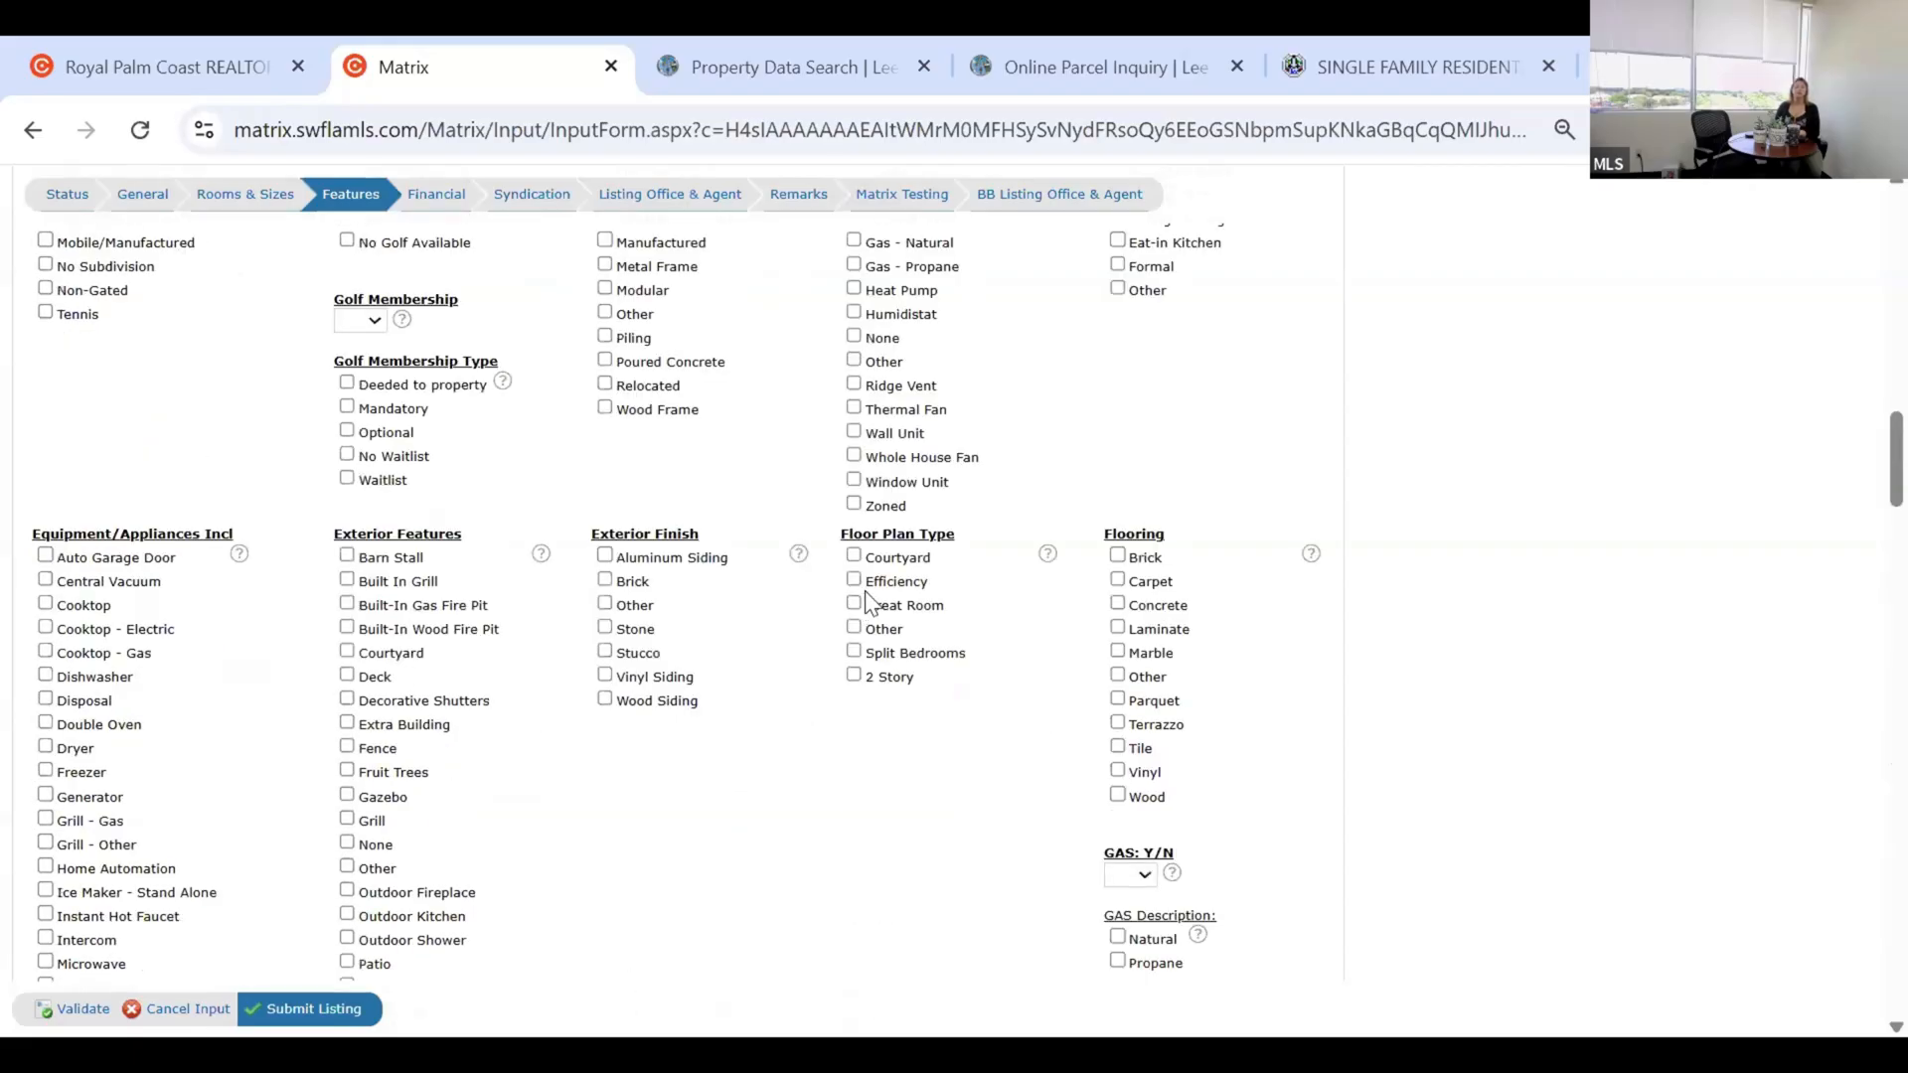
scroll(863, 601, "up", 6)
scroll(864, 542, "up", 6)
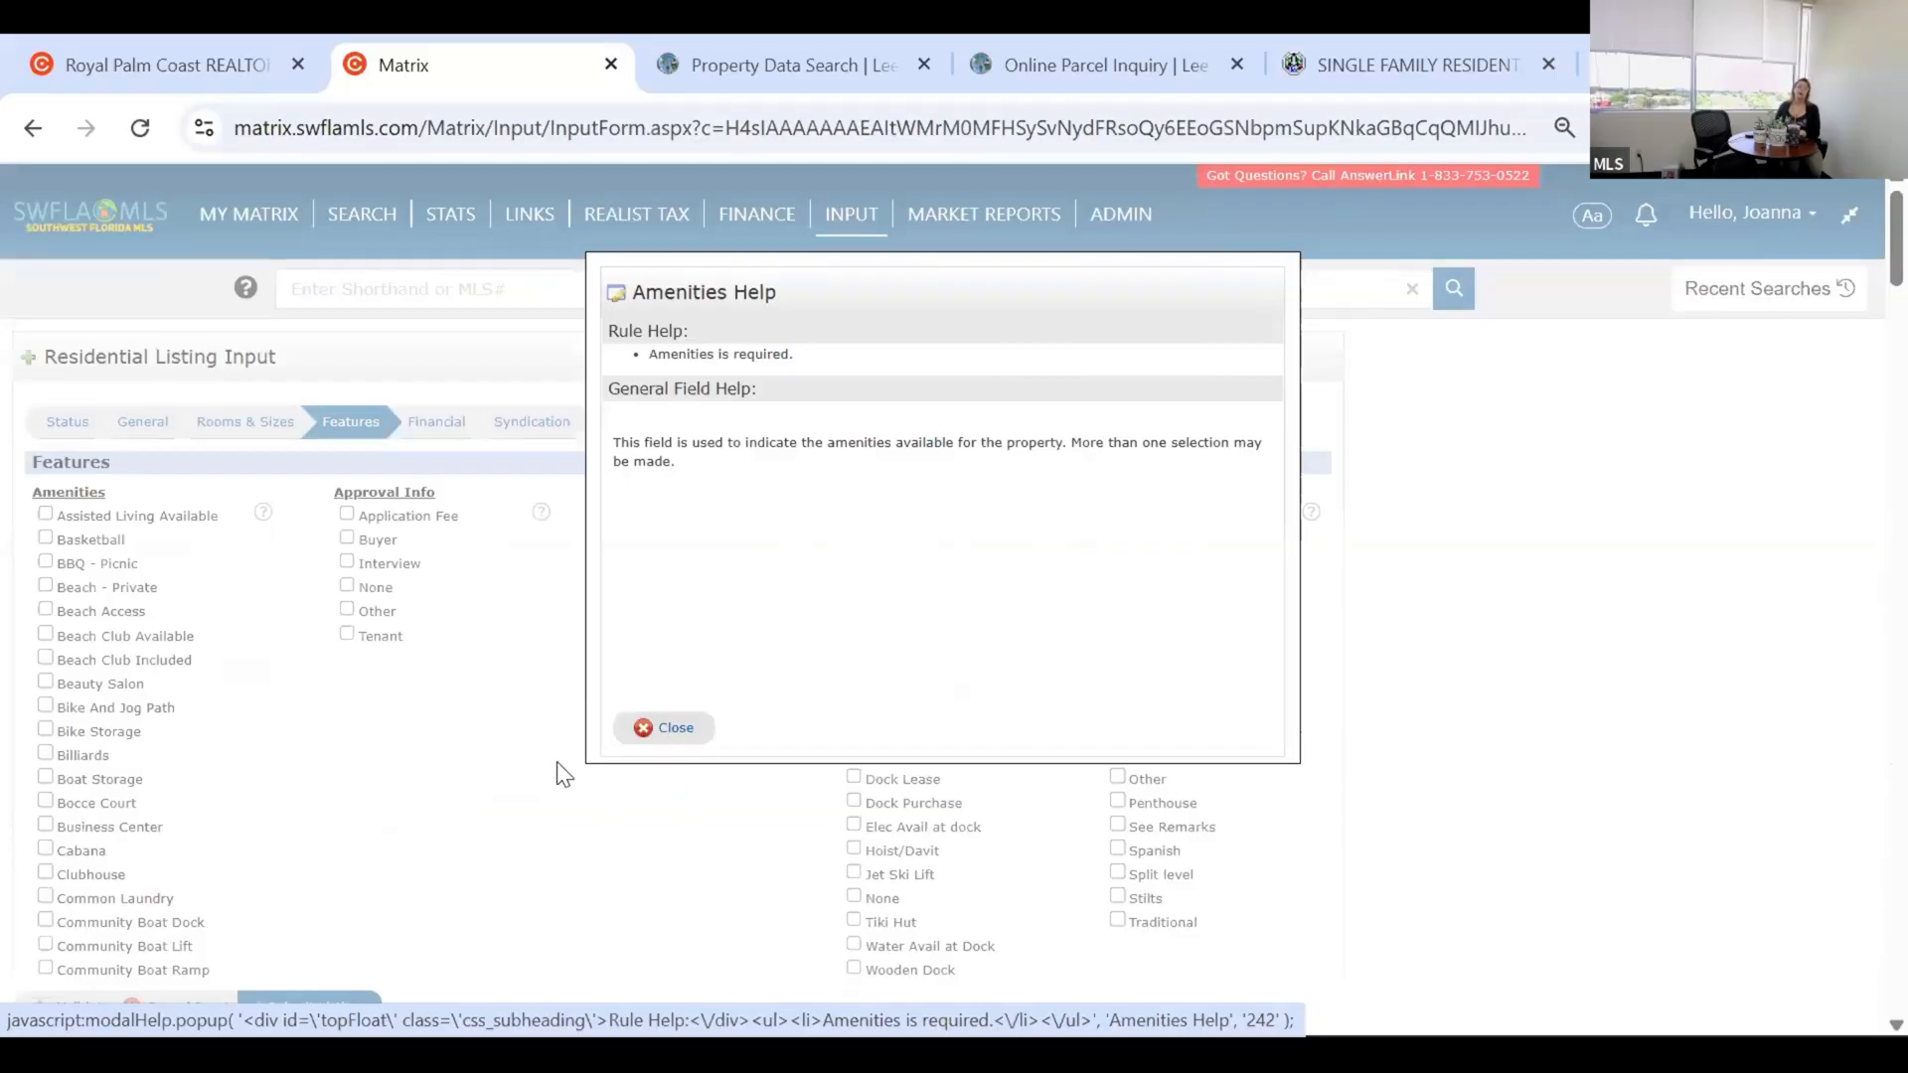
Close the Amenities help note and go to the Financial section with the 1397.42 2024 tax bill.
left_click(507, 769)
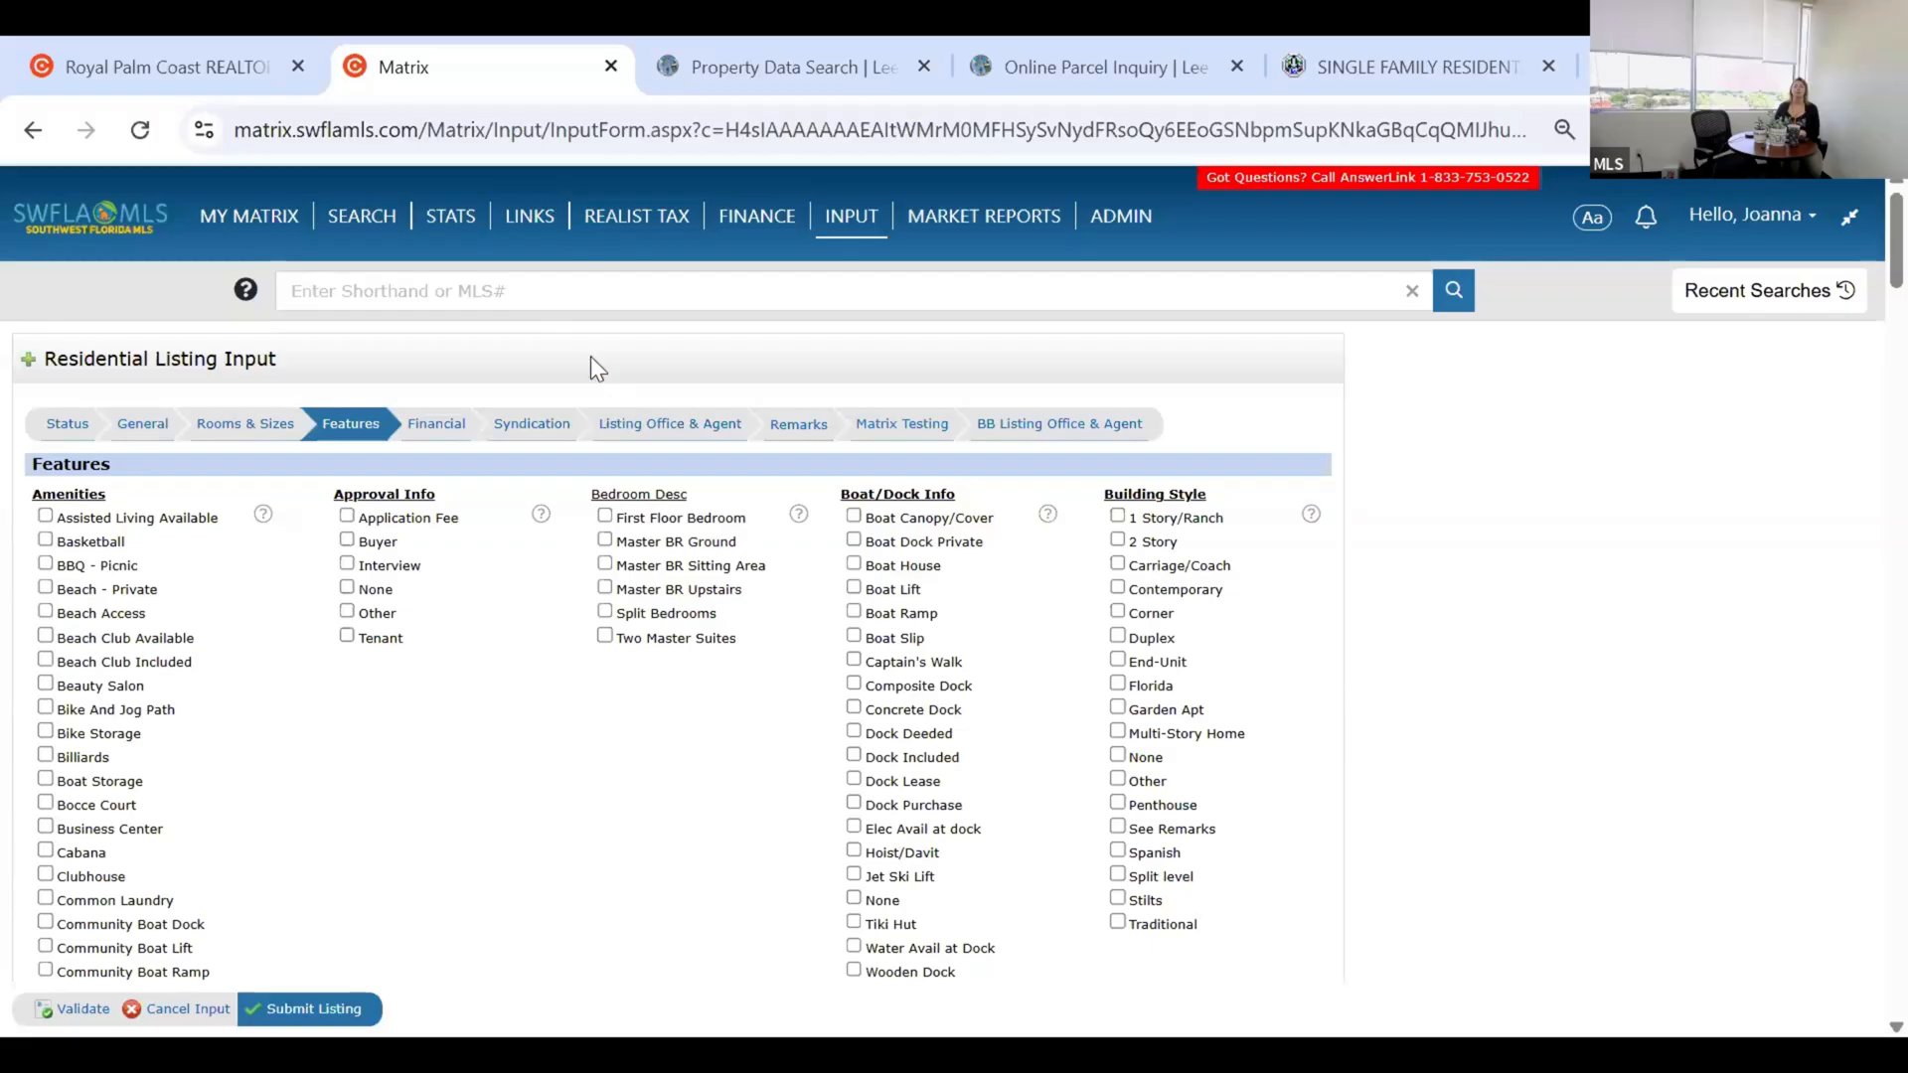
left_click(442, 434)
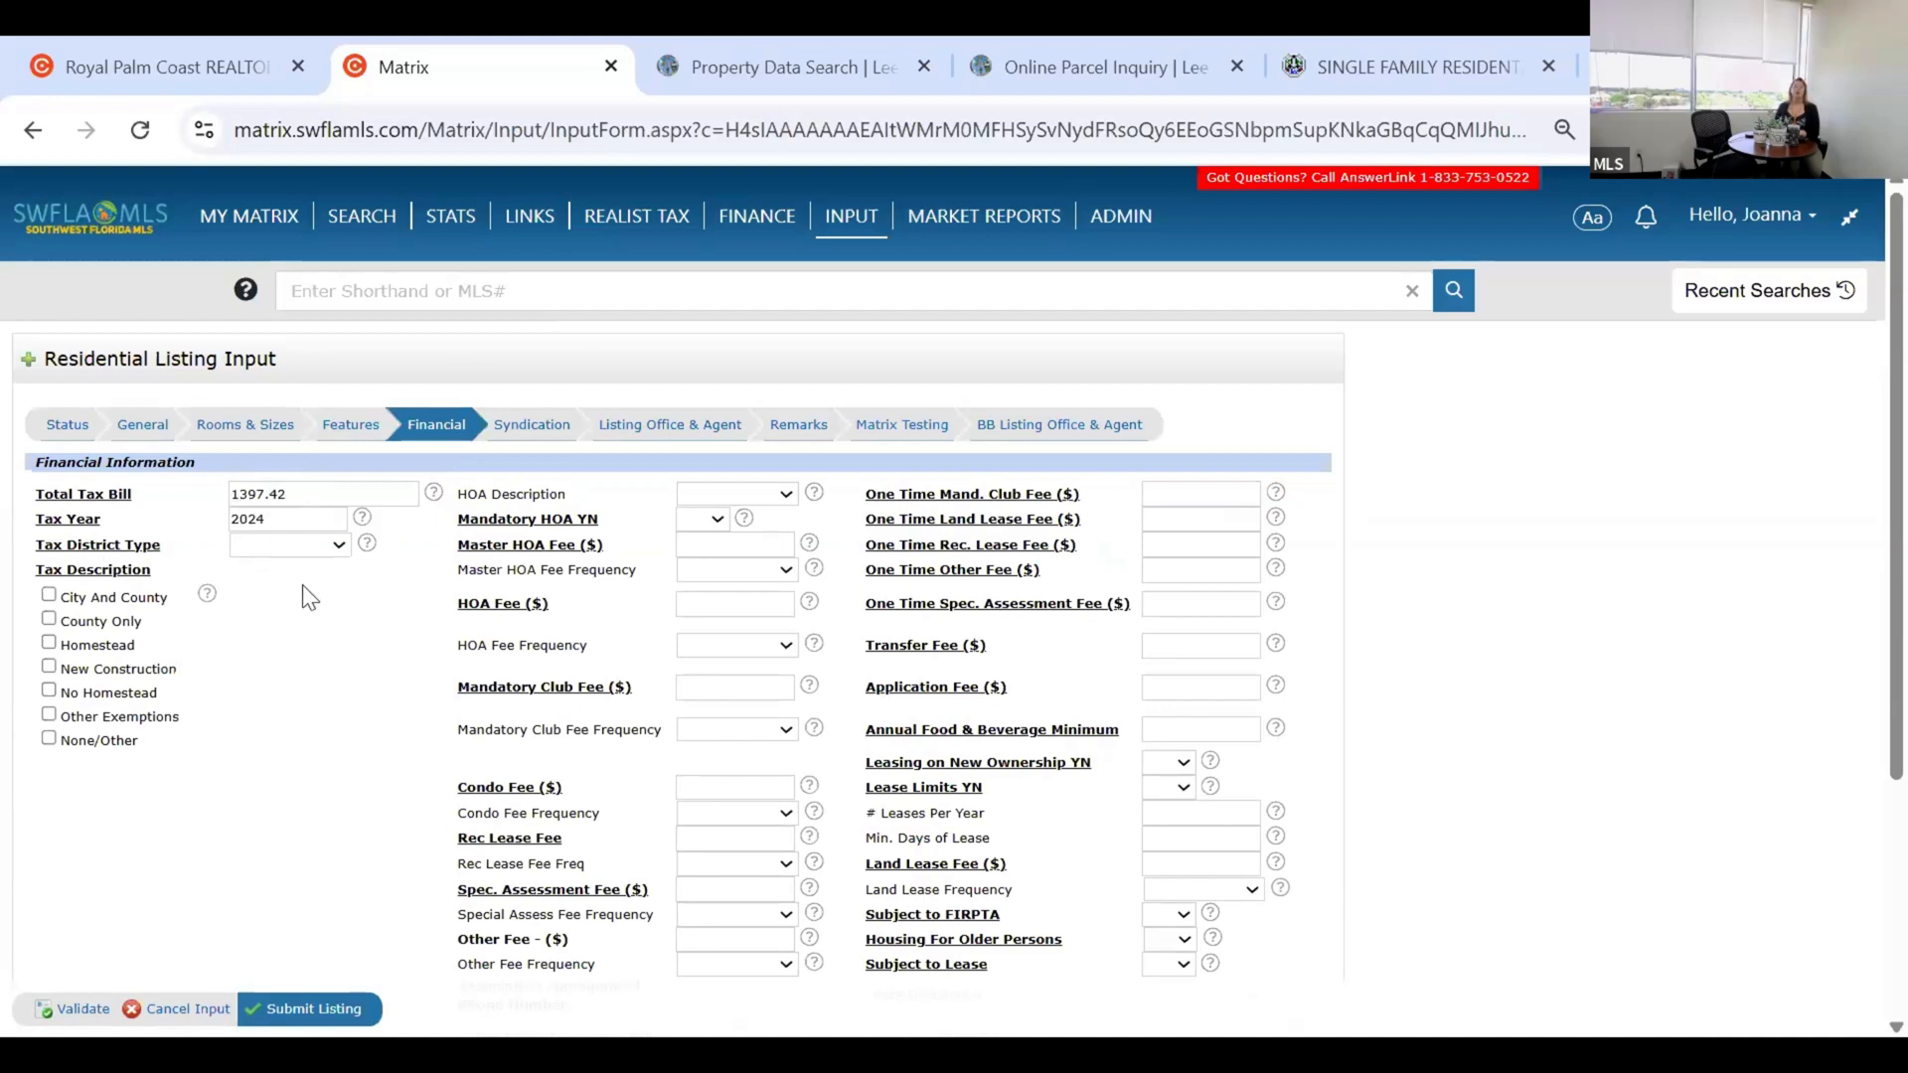
Choose Not Applicable for Tax District Type, leaving Homestead, County Only and City And County unchecked.
left_click(302, 548)
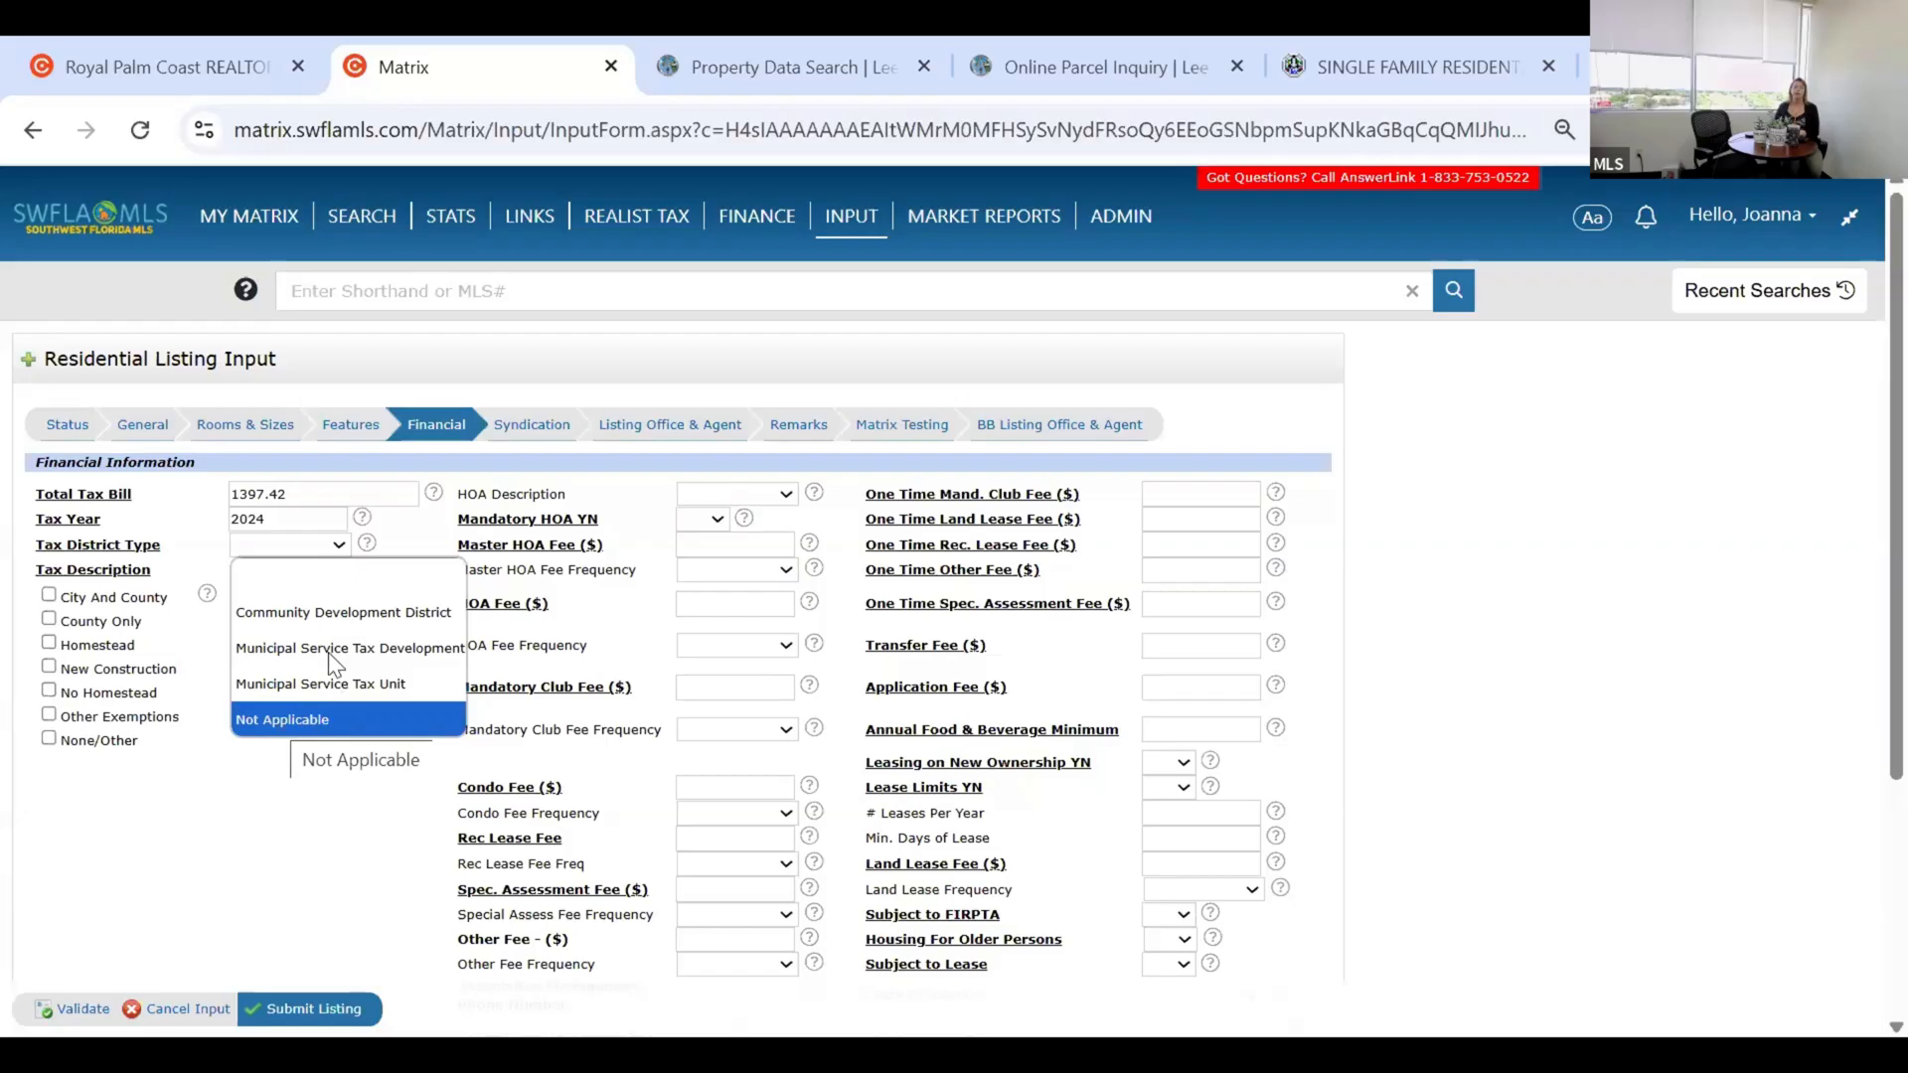
left_click(276, 715)
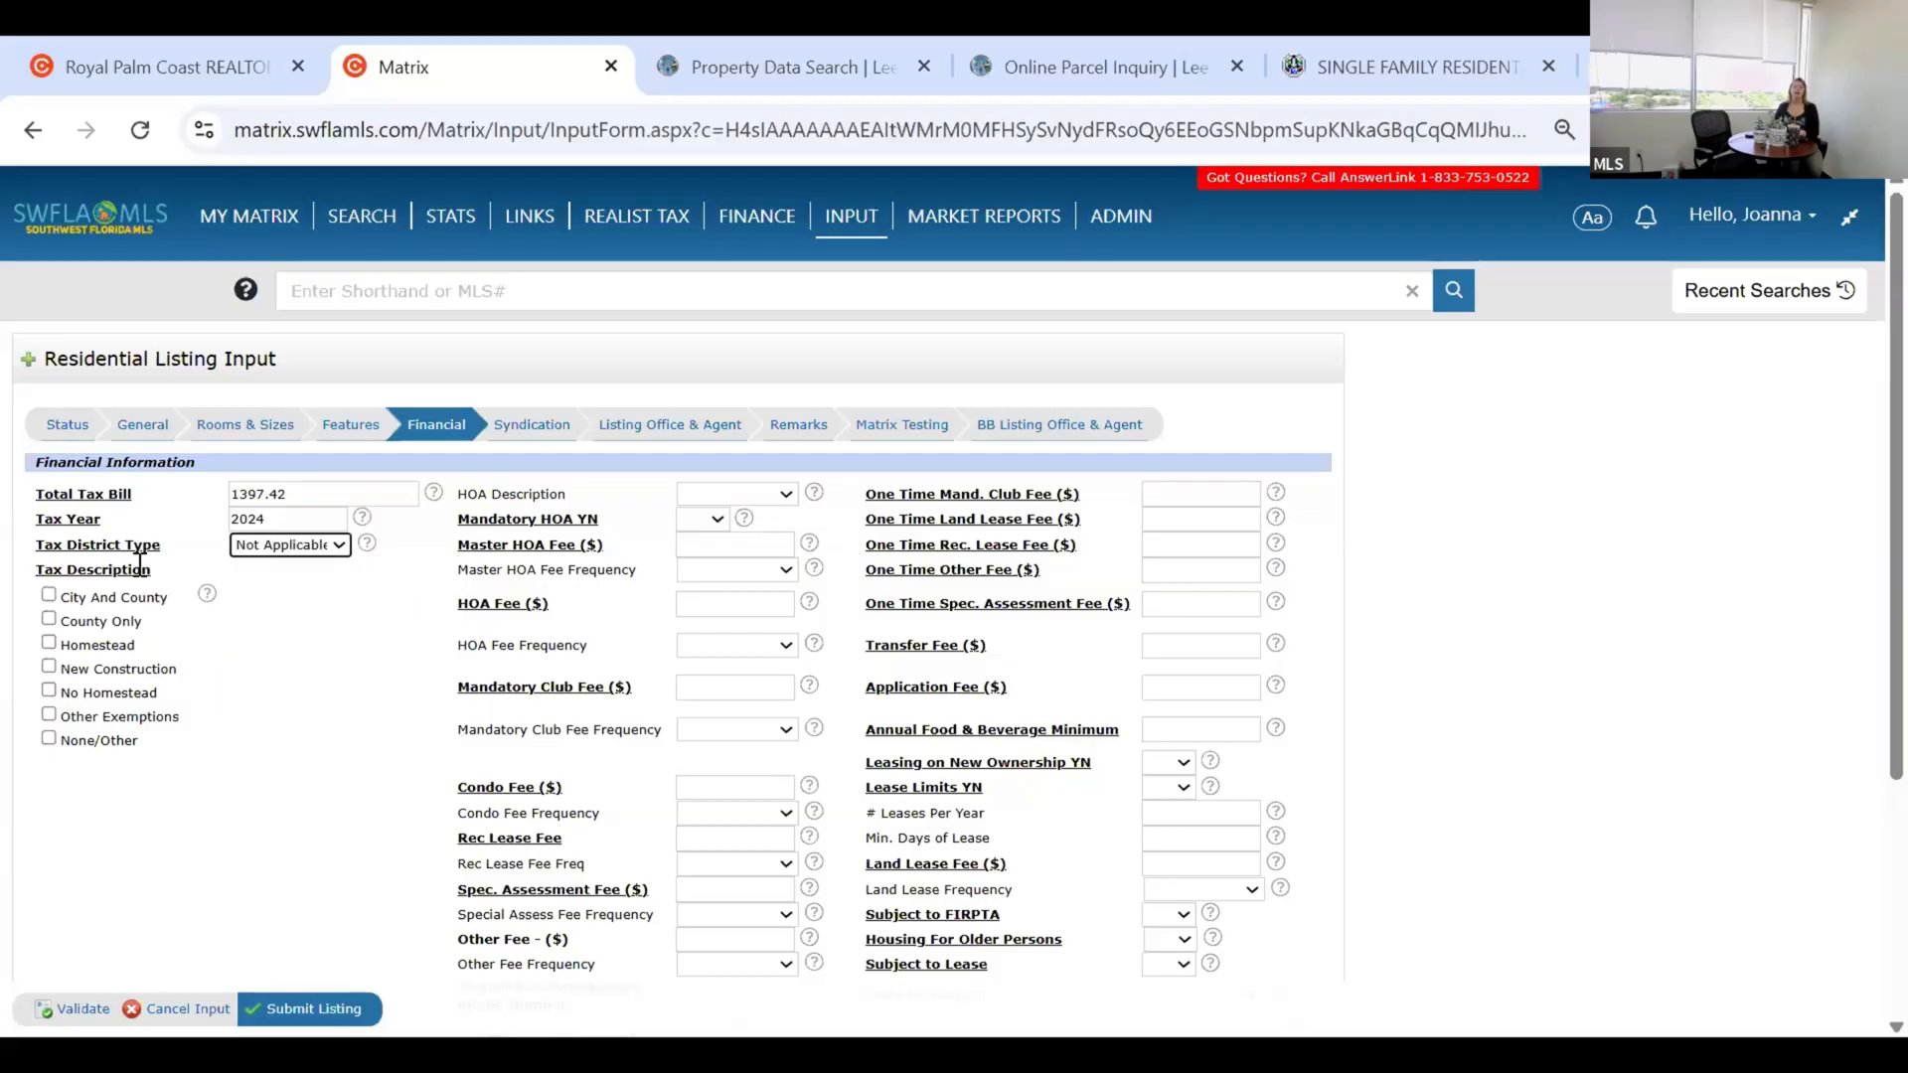
left_click(47, 645)
left_click(49, 619)
left_click(49, 596)
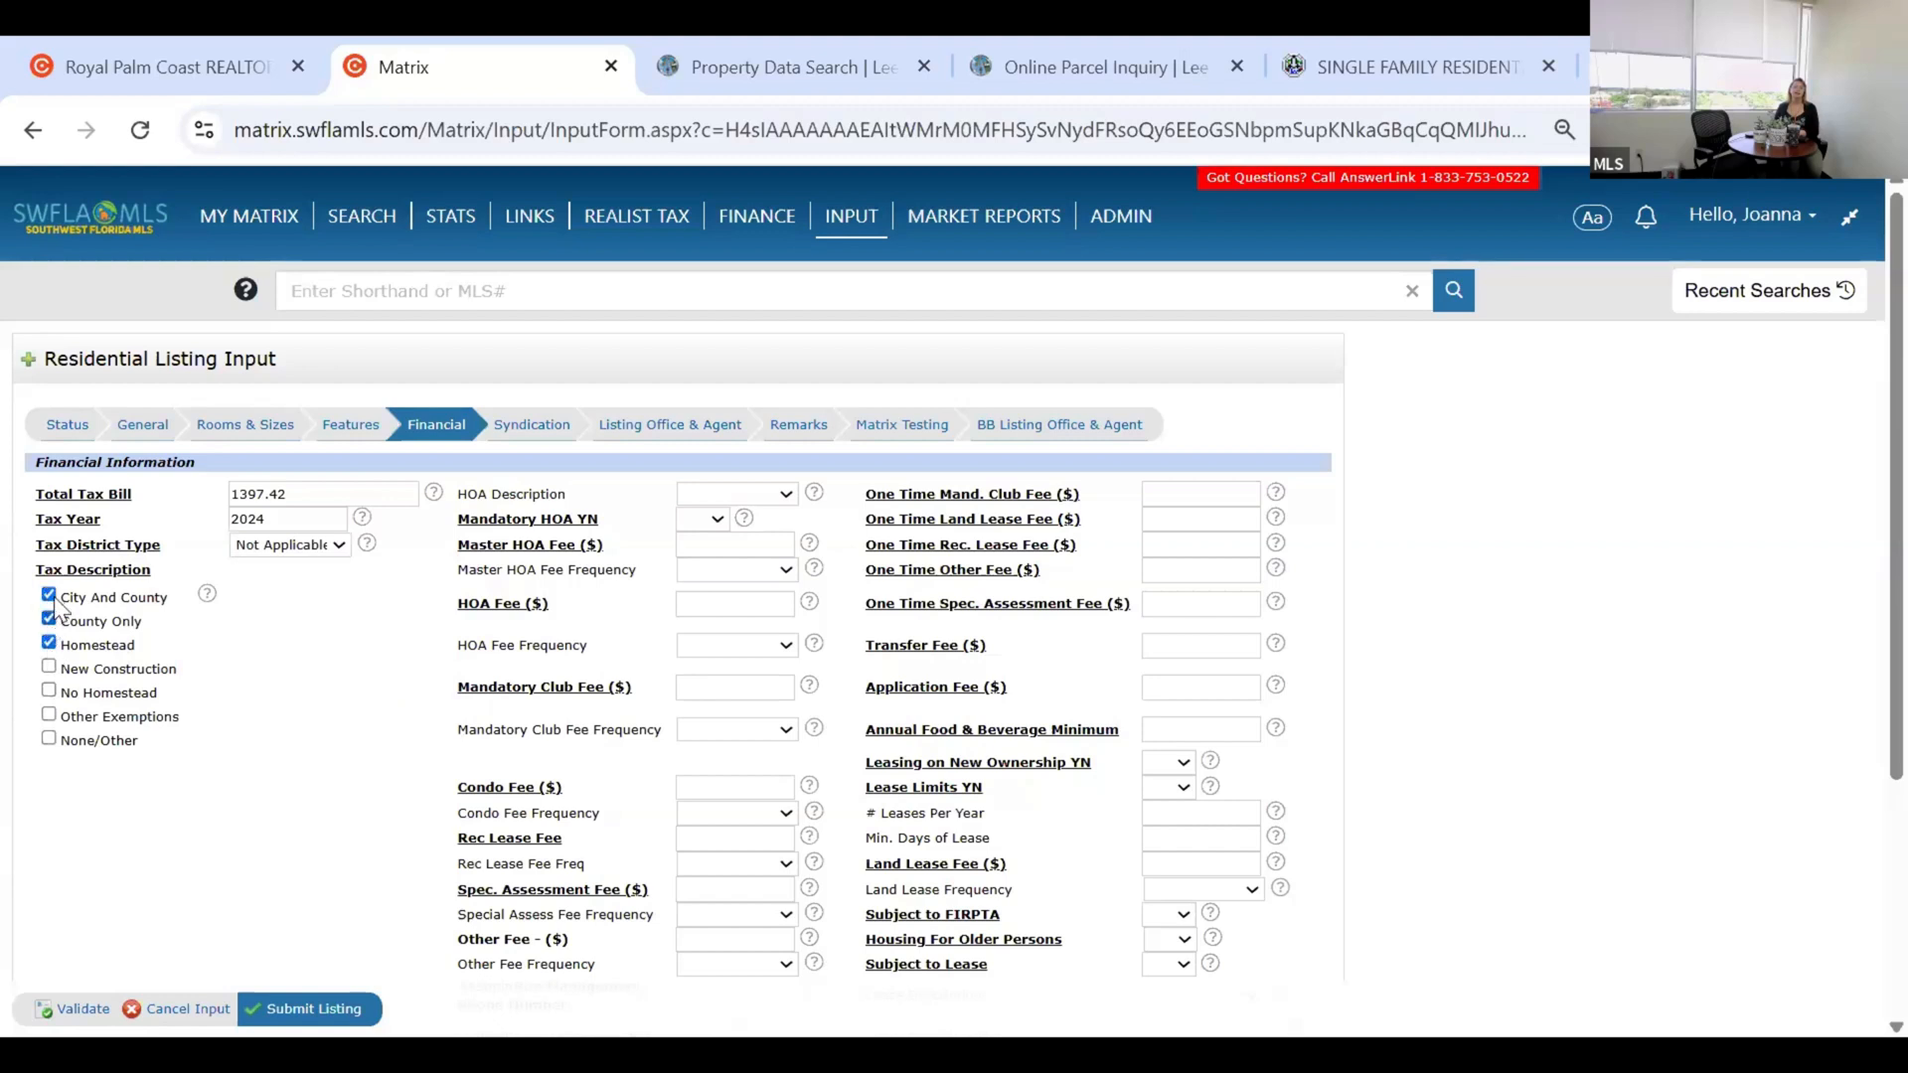
left_click(49, 595)
left_click(49, 620)
left_click(48, 646)
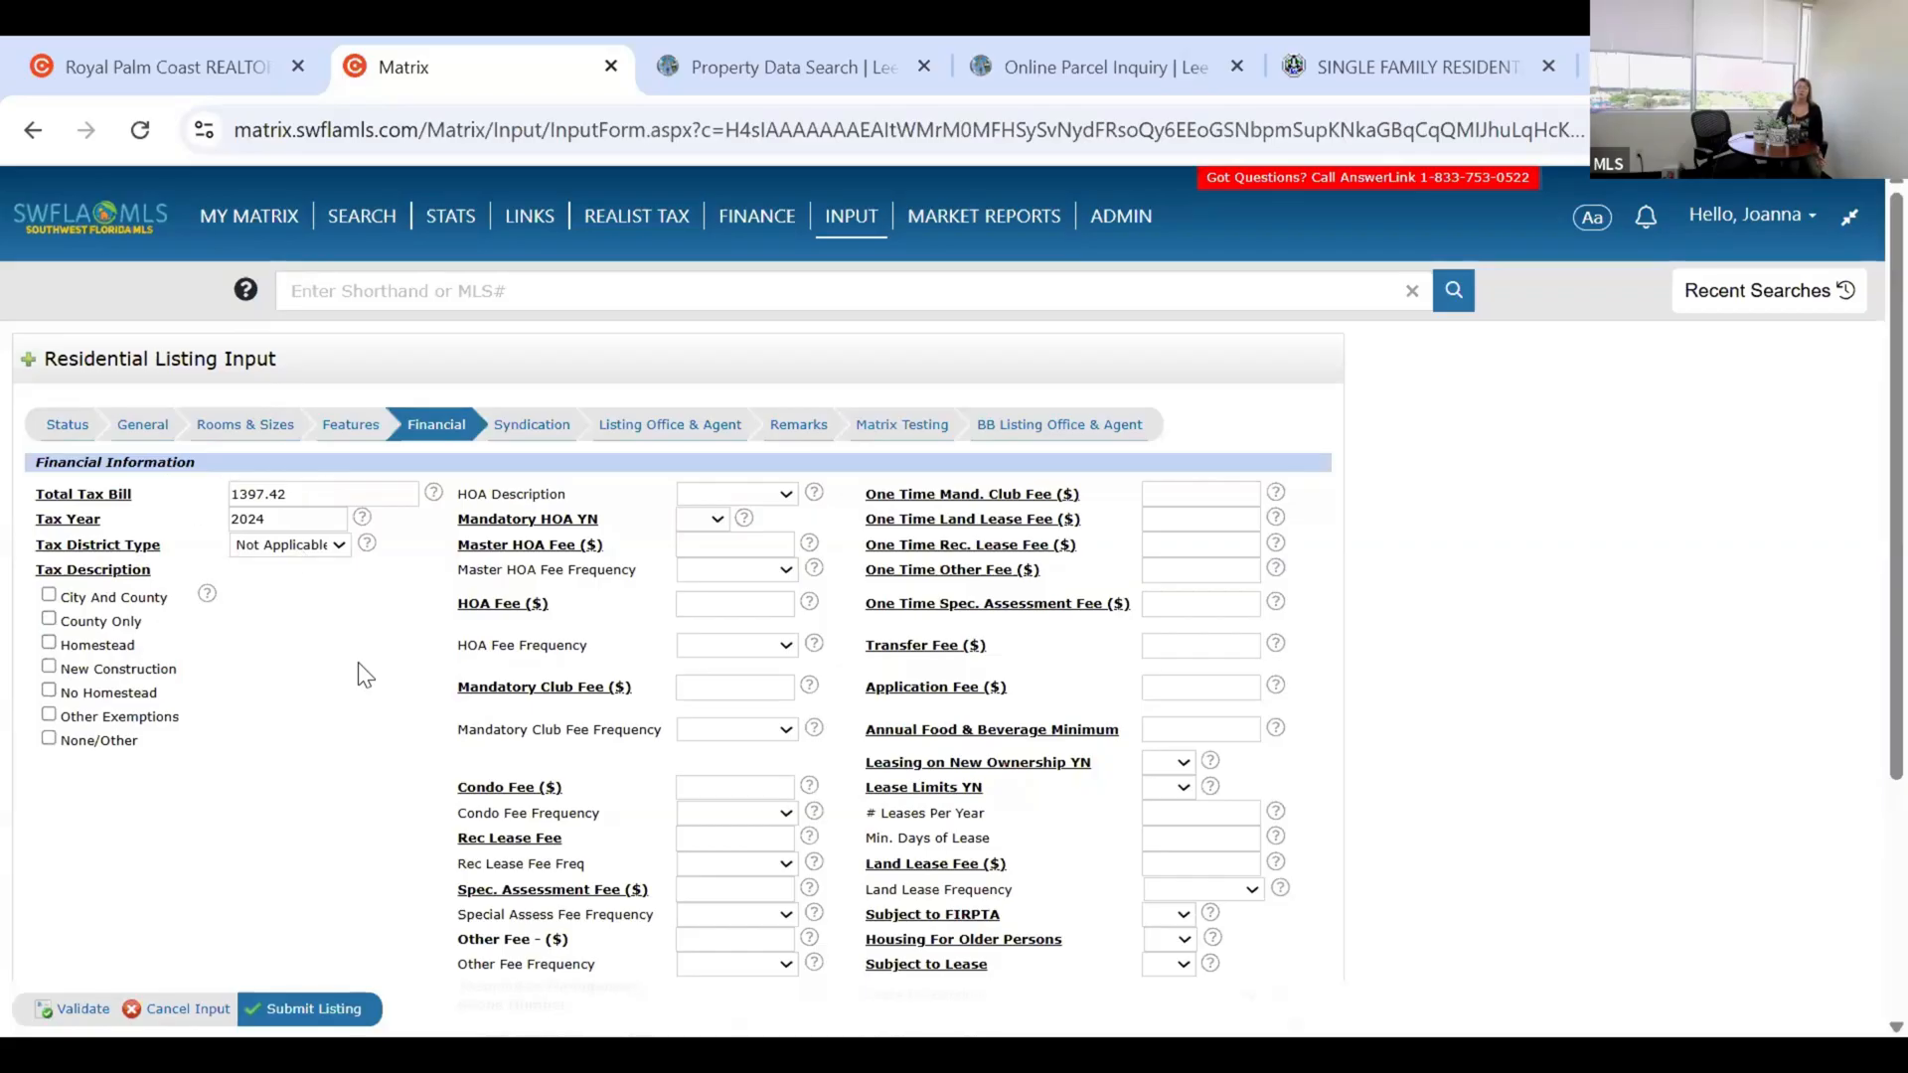
scroll(358, 662, "down", 1)
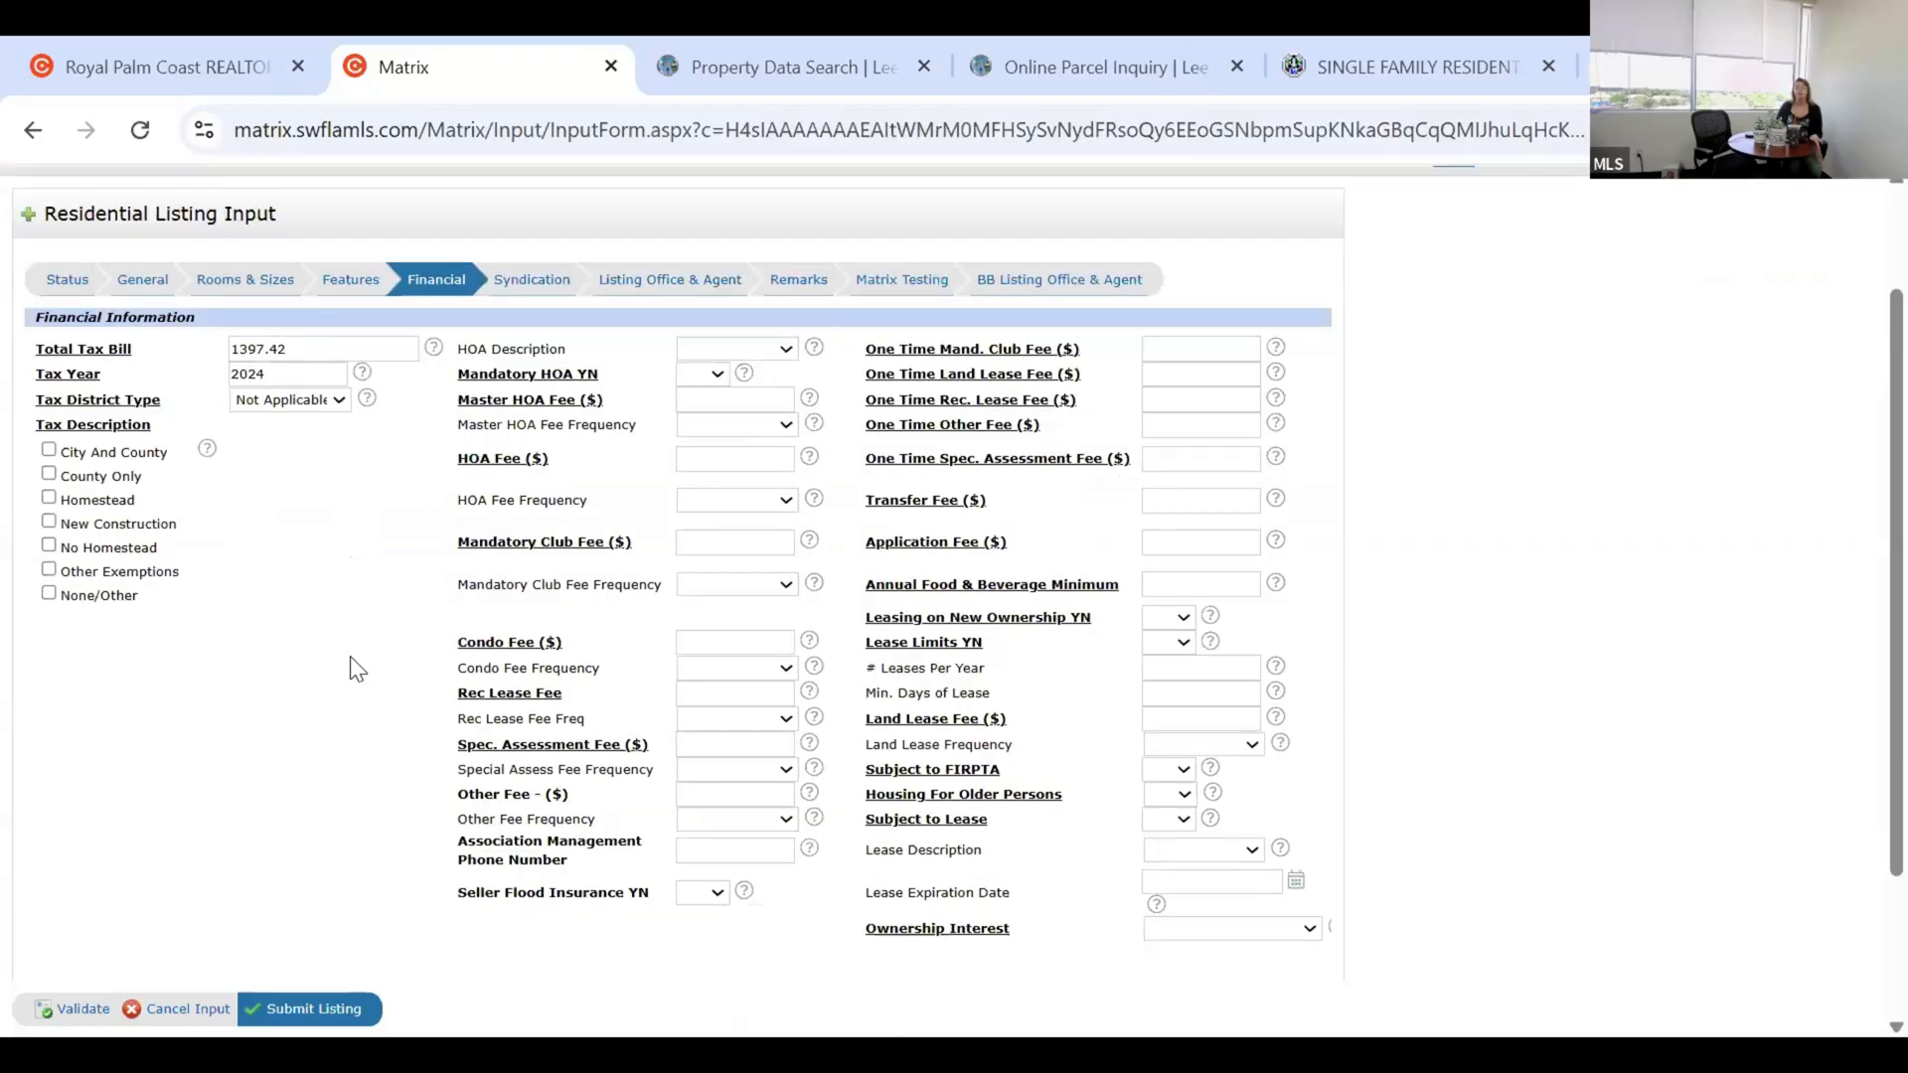
scroll(352, 655, "down", 1)
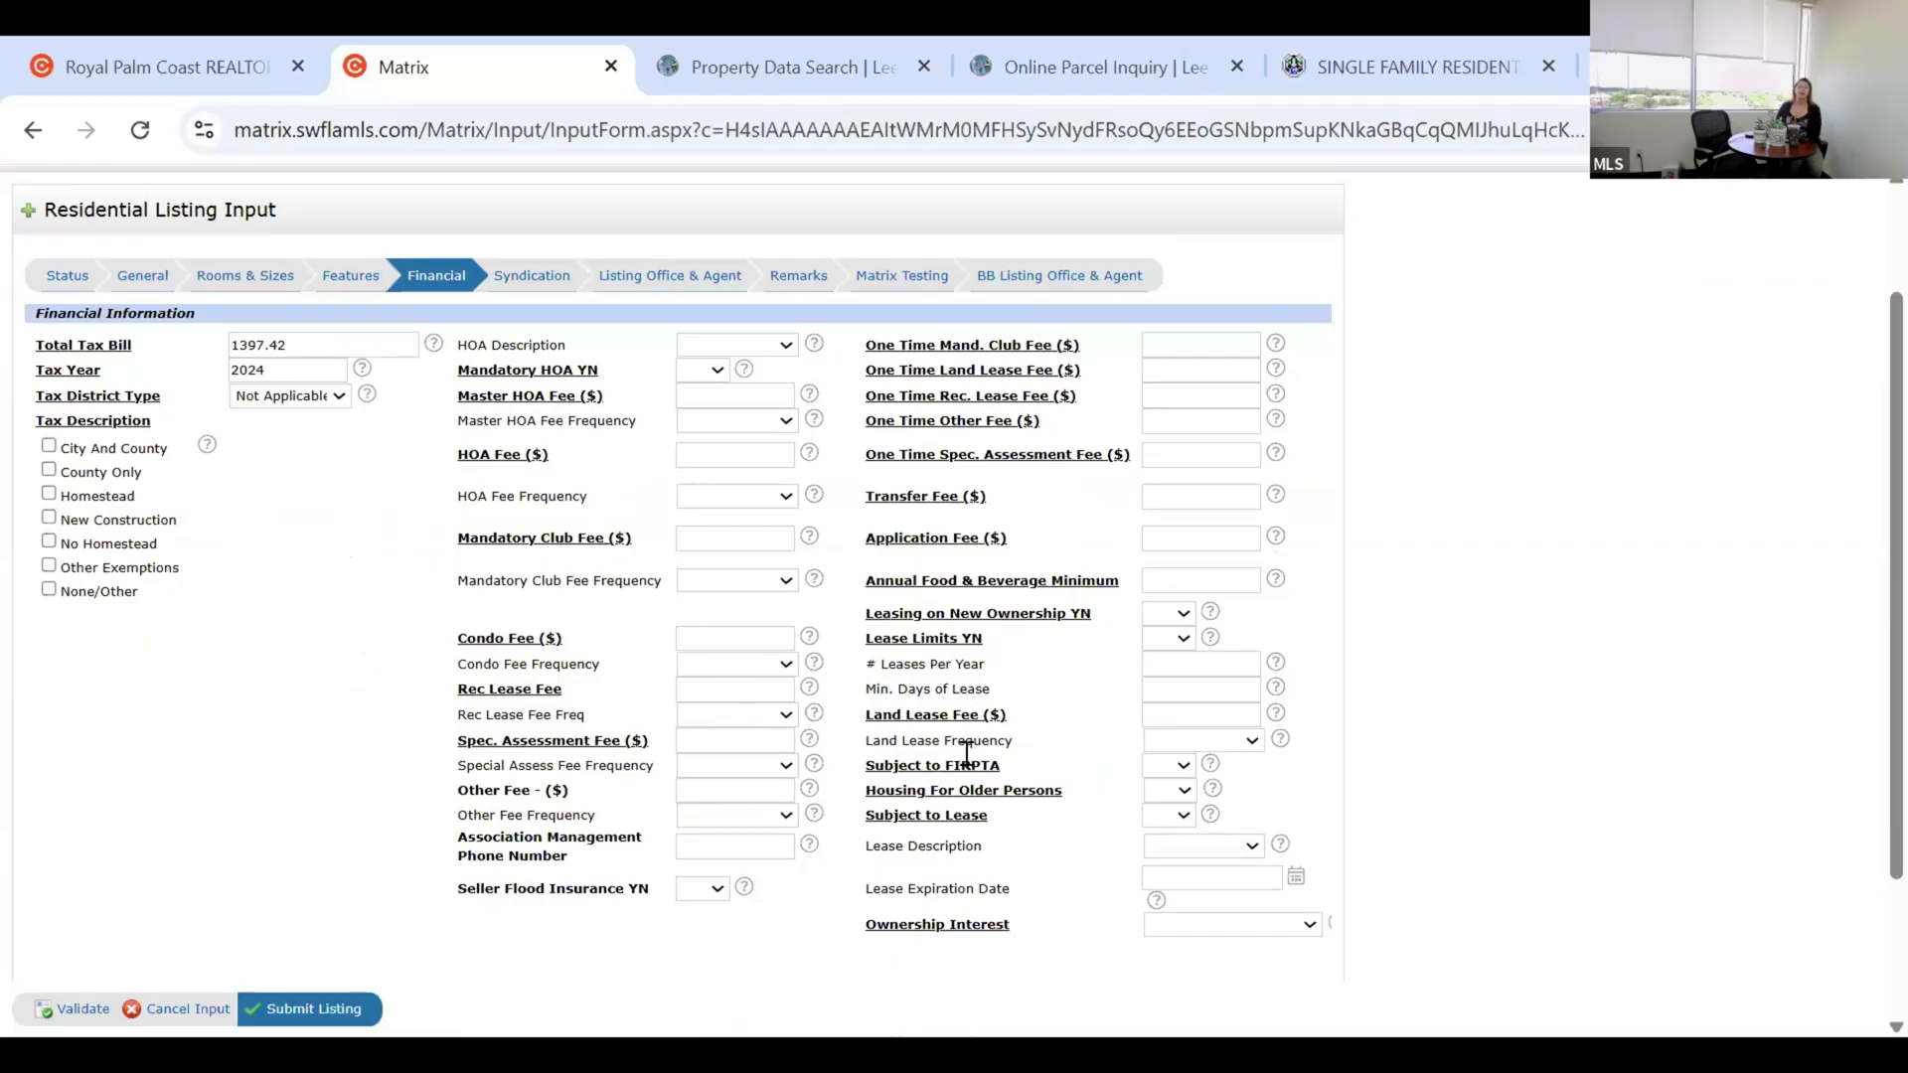
scroll(549, 788, "down", 2)
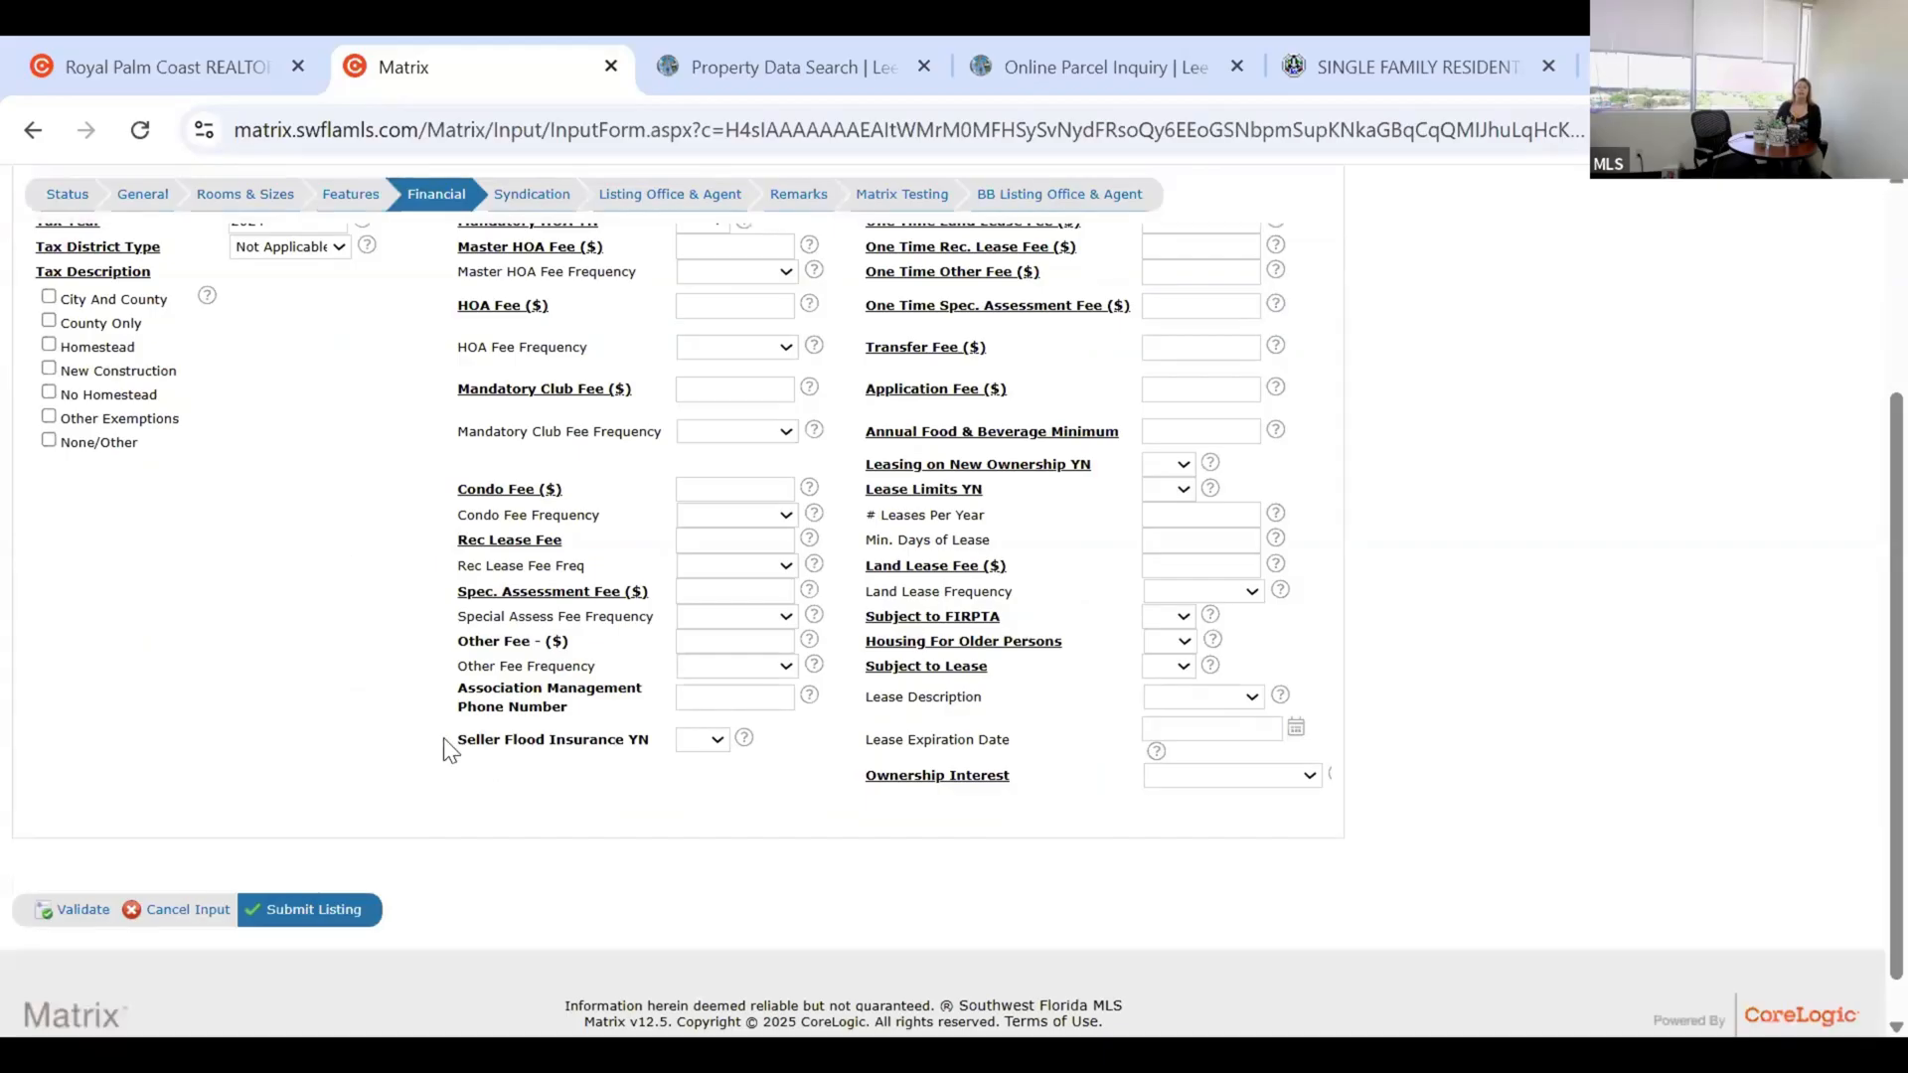
triple_click(651, 743)
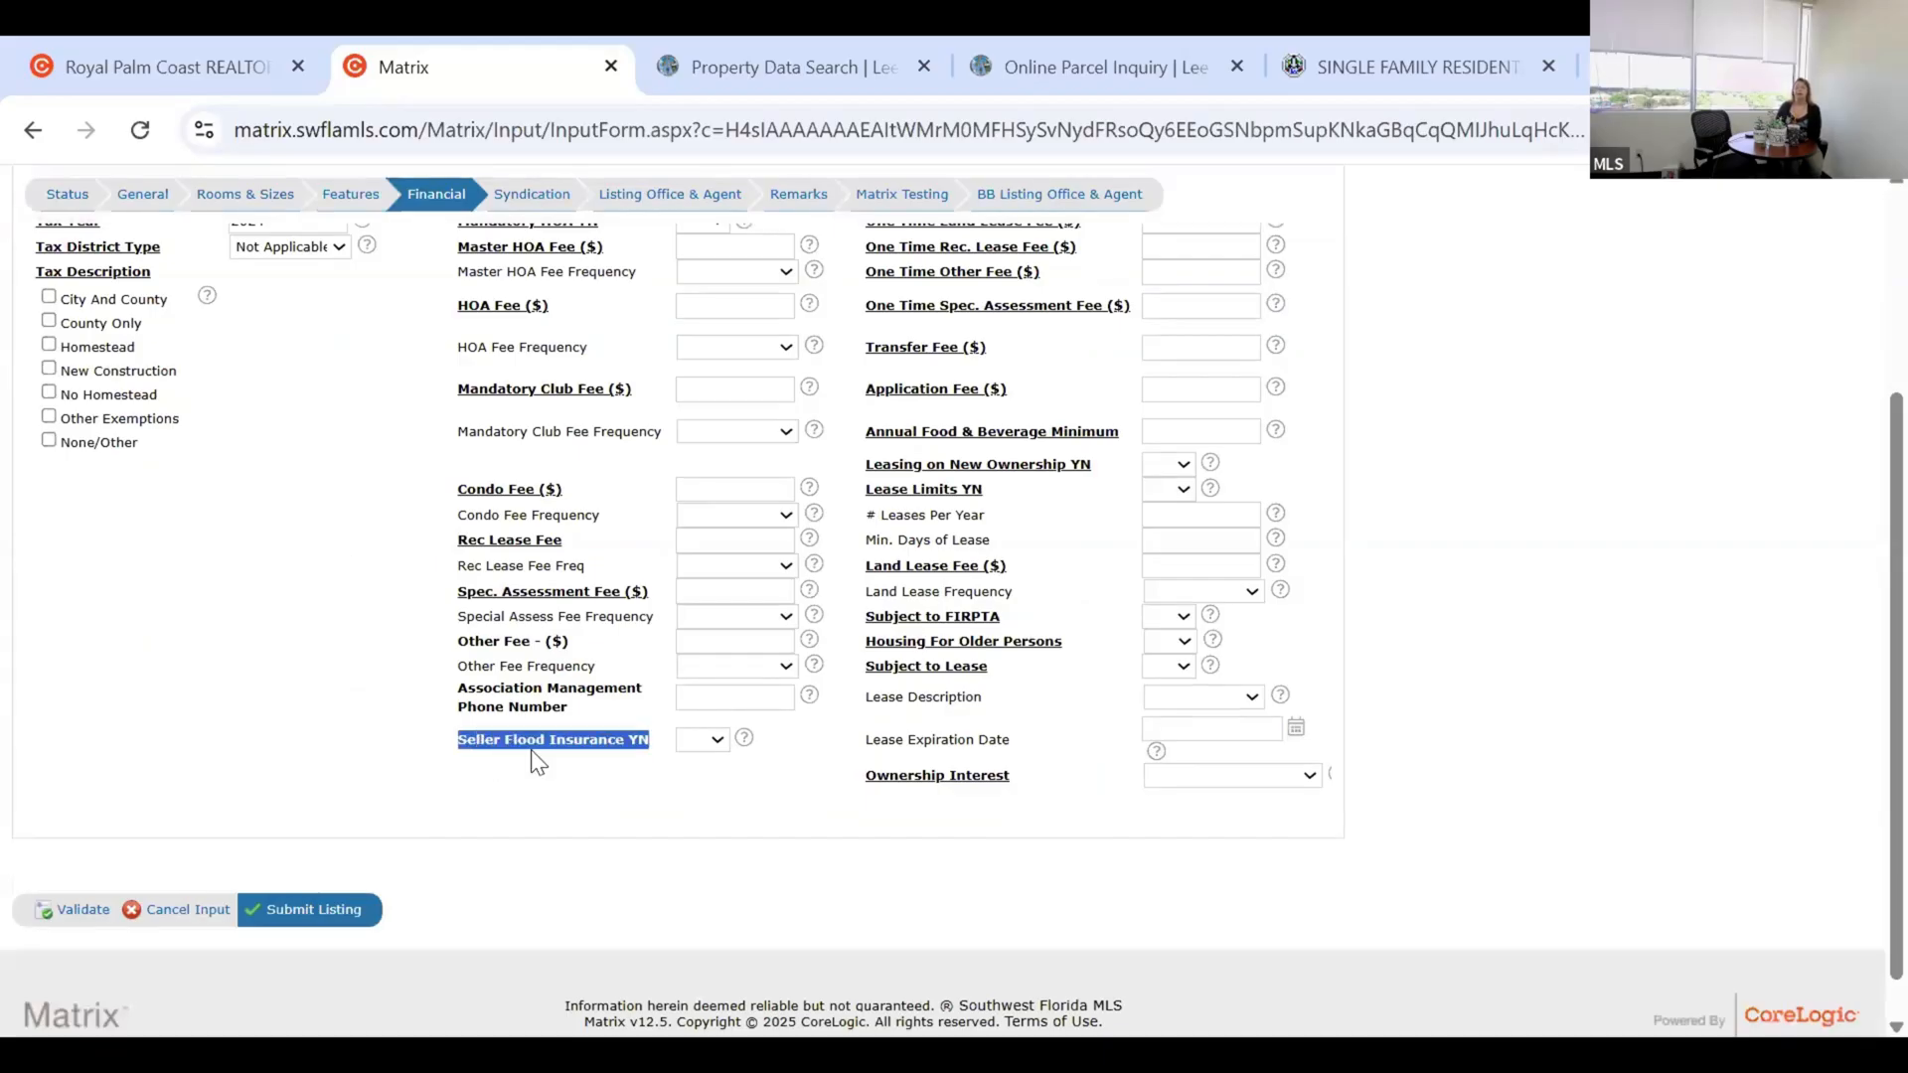
left_click(592, 790)
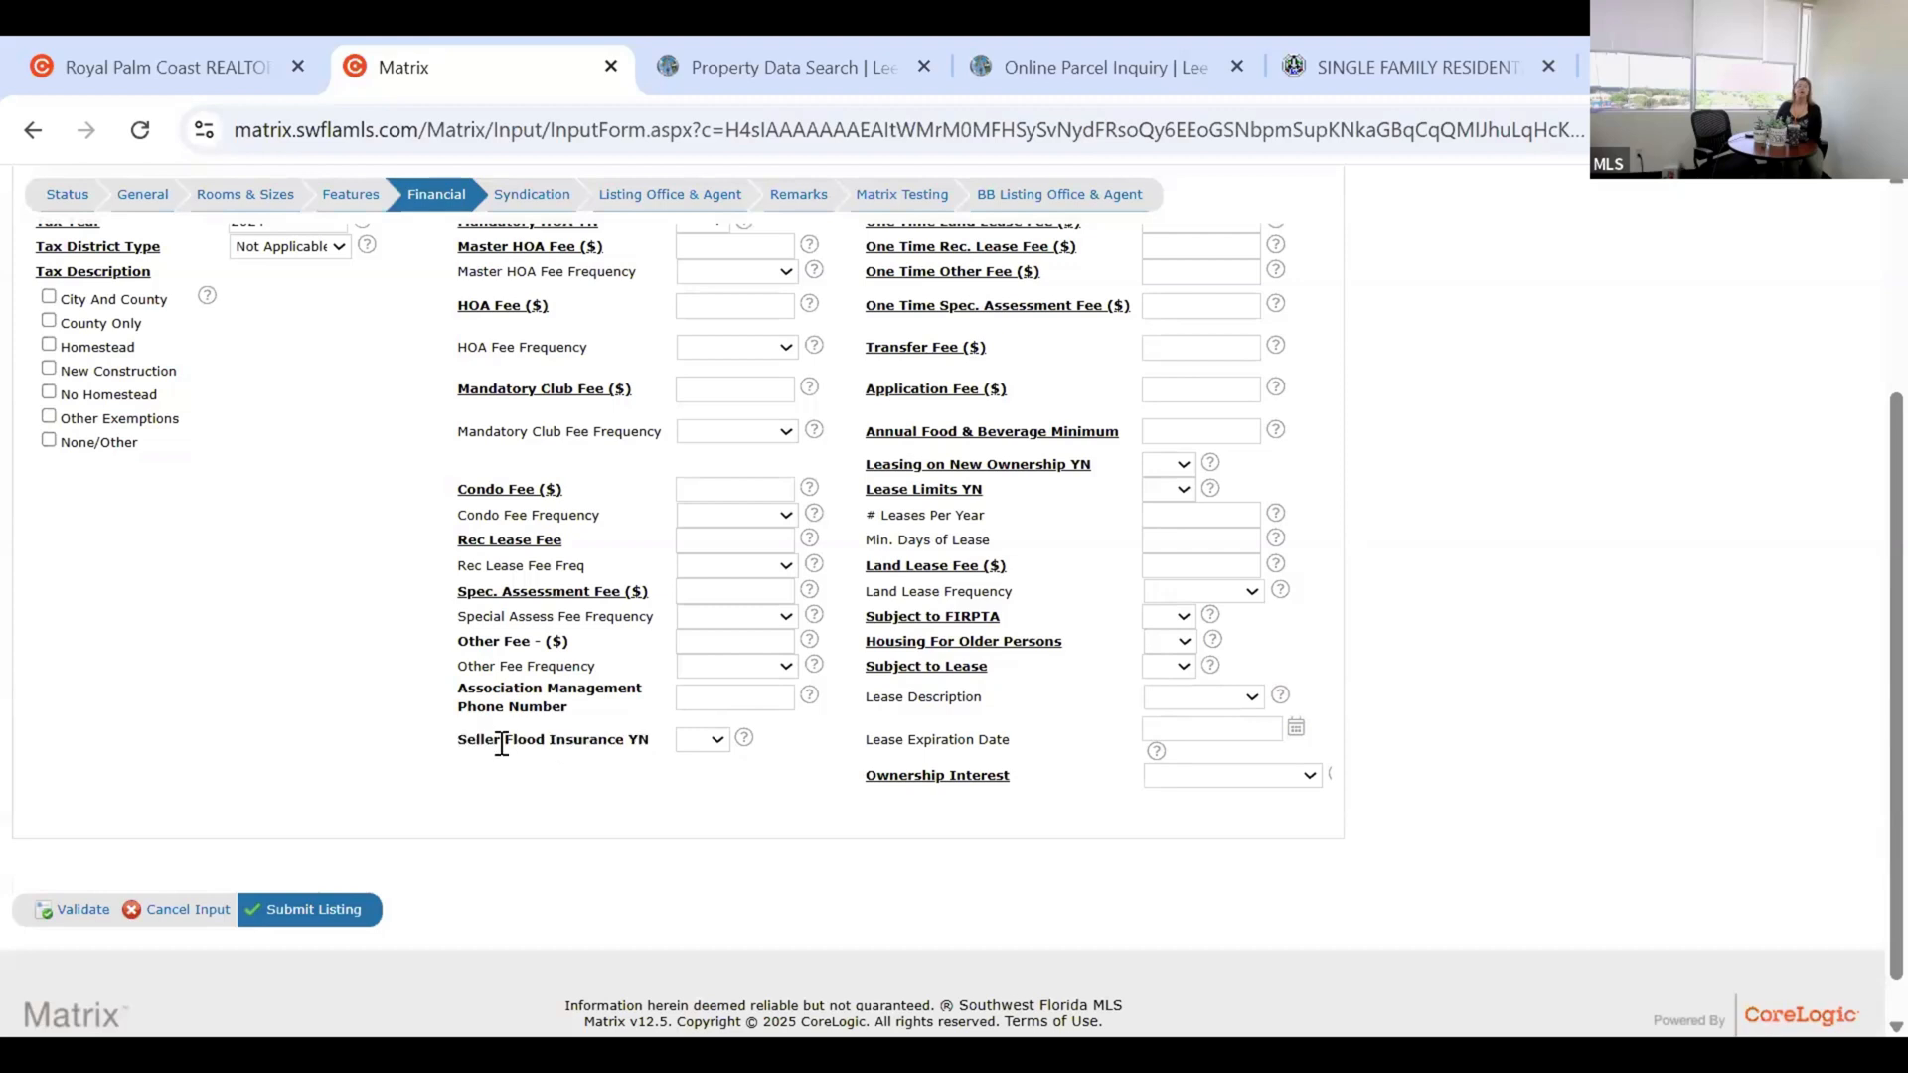
triple_click(544, 803)
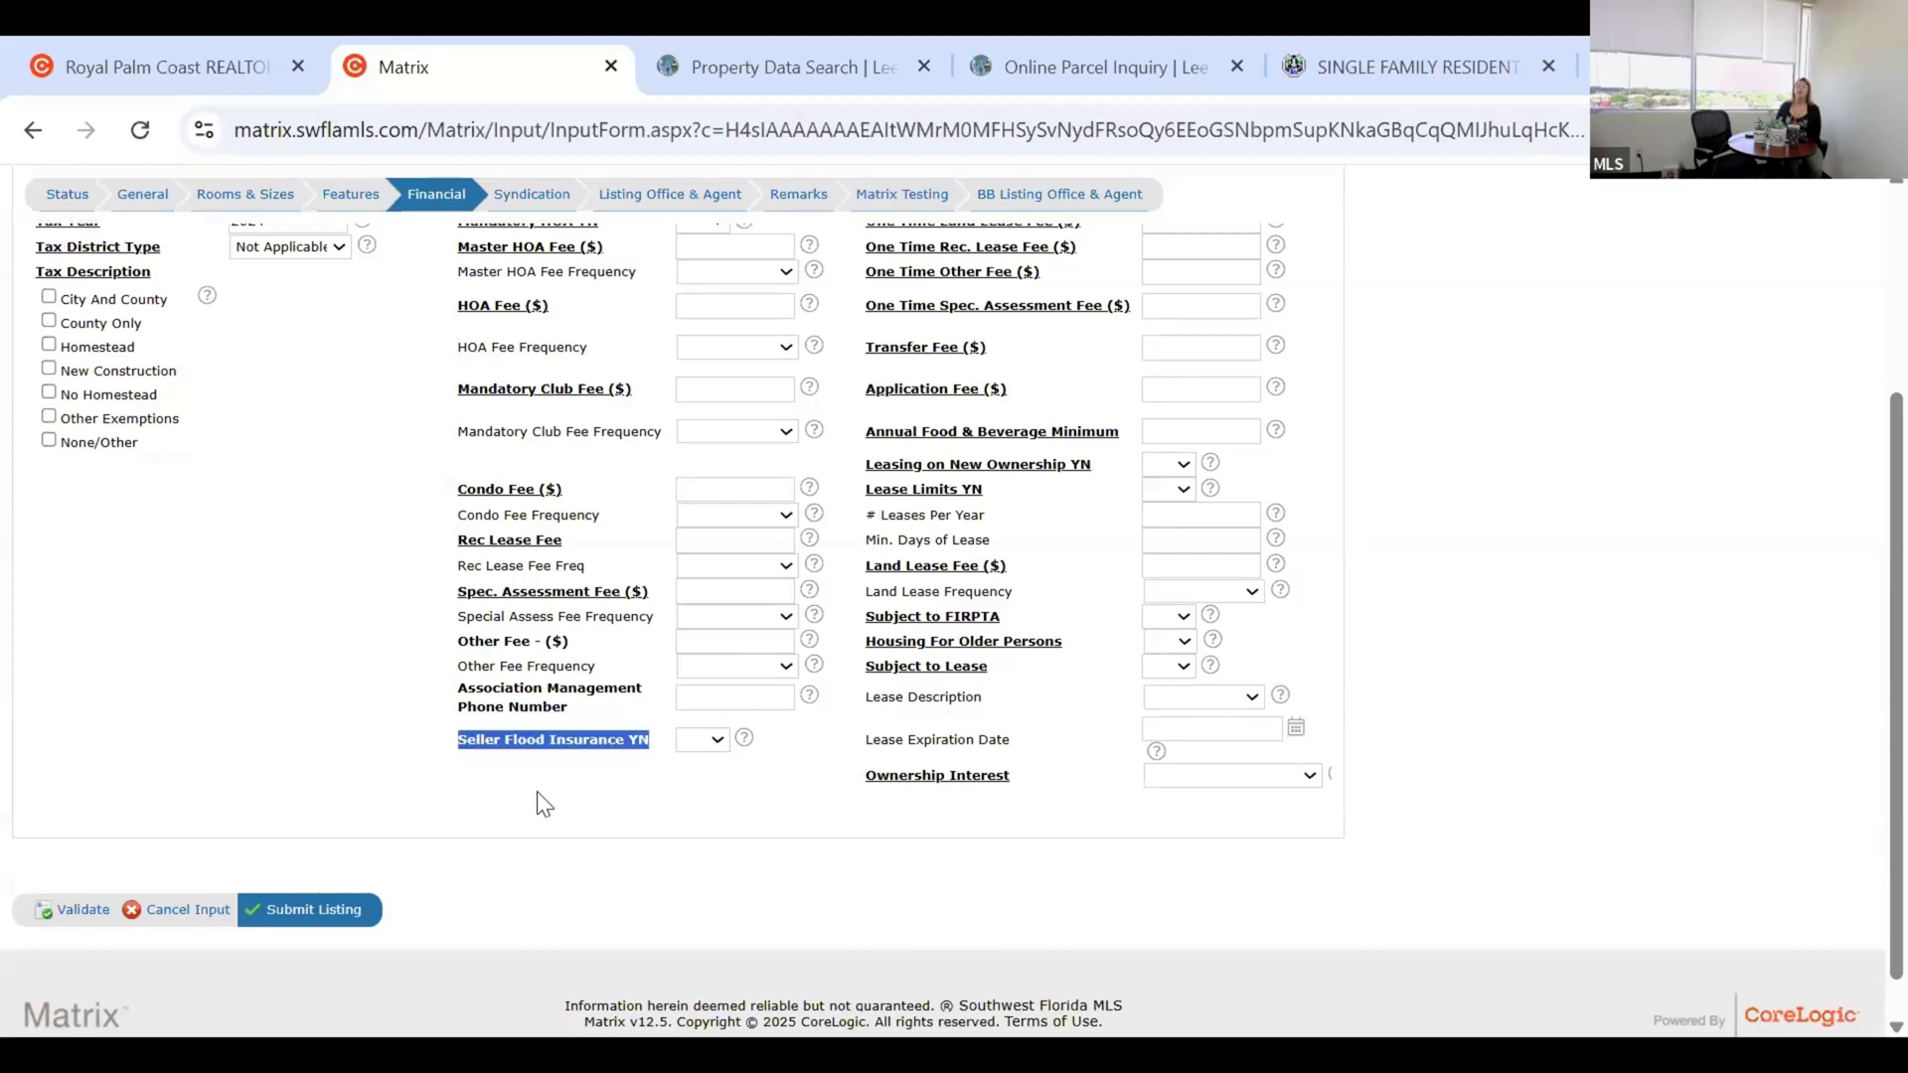
left_click(745, 809)
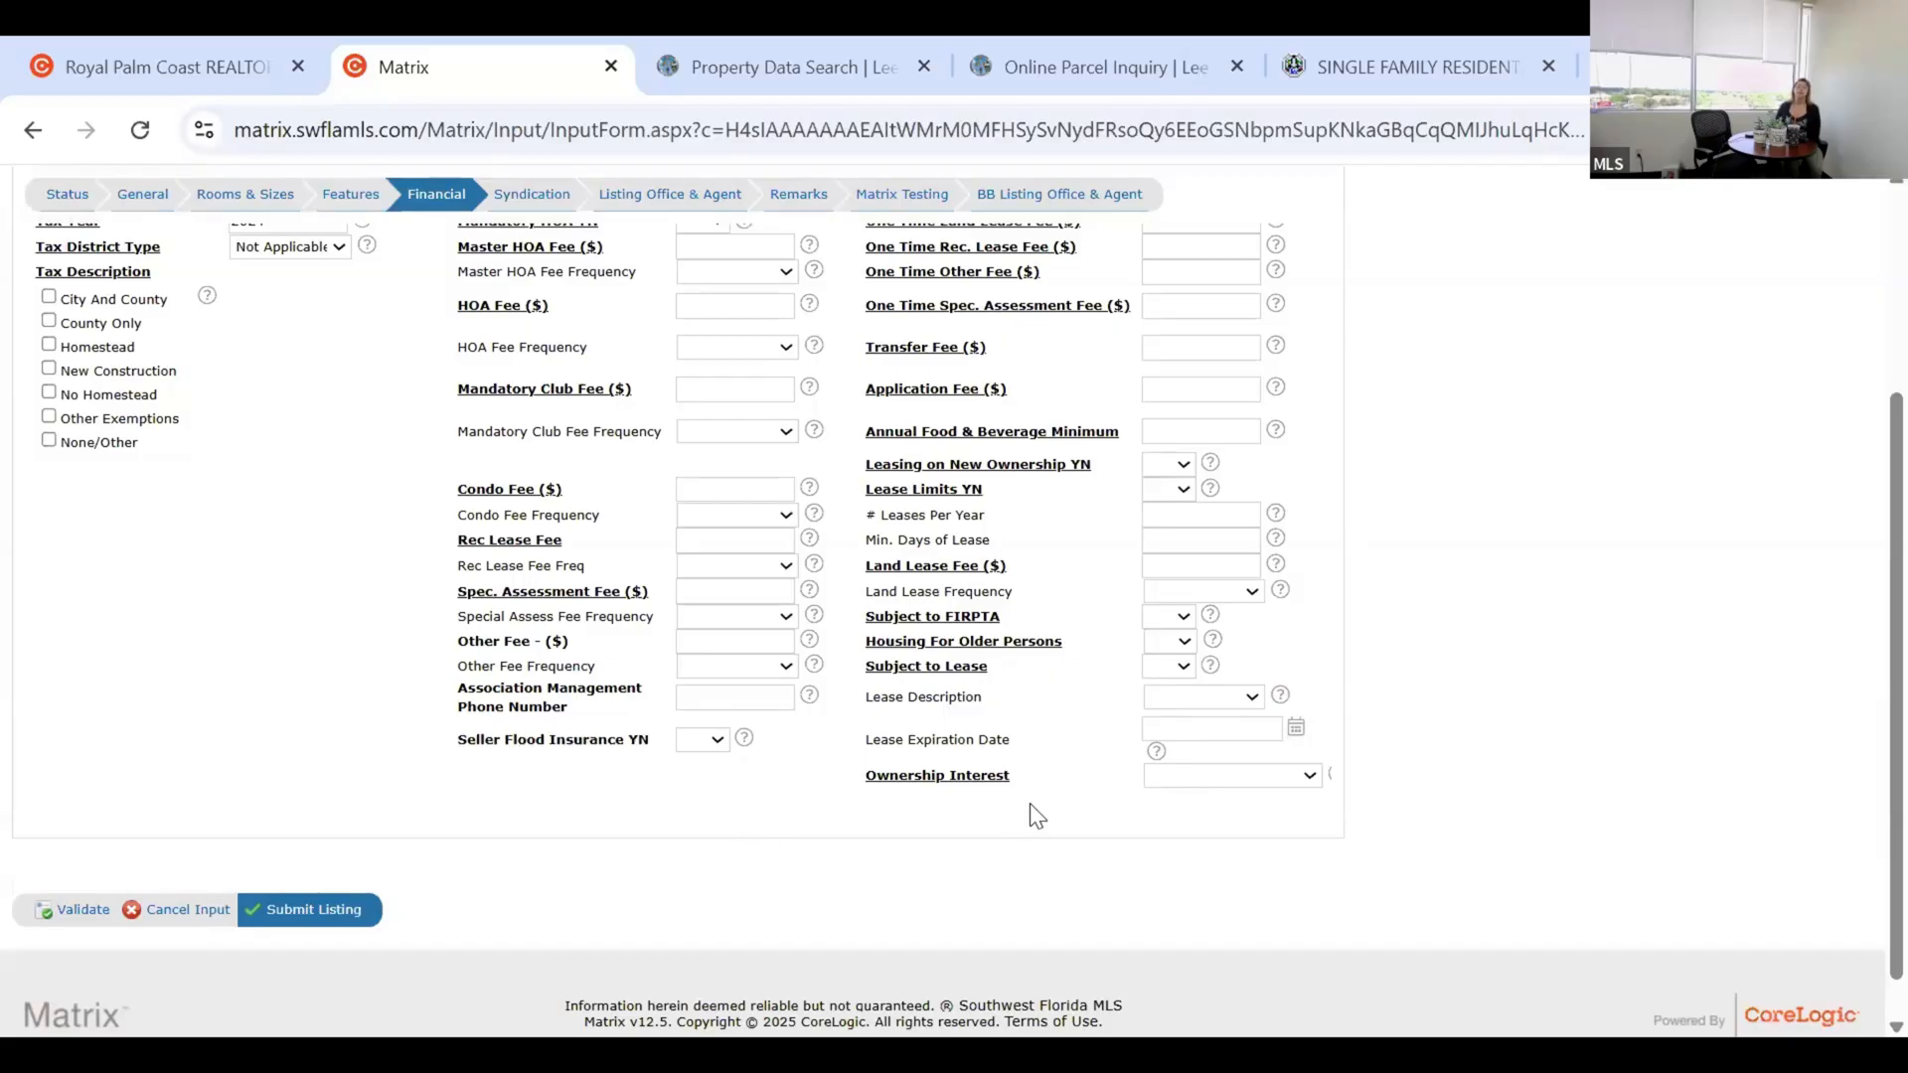
scroll(1034, 811, "up", 2)
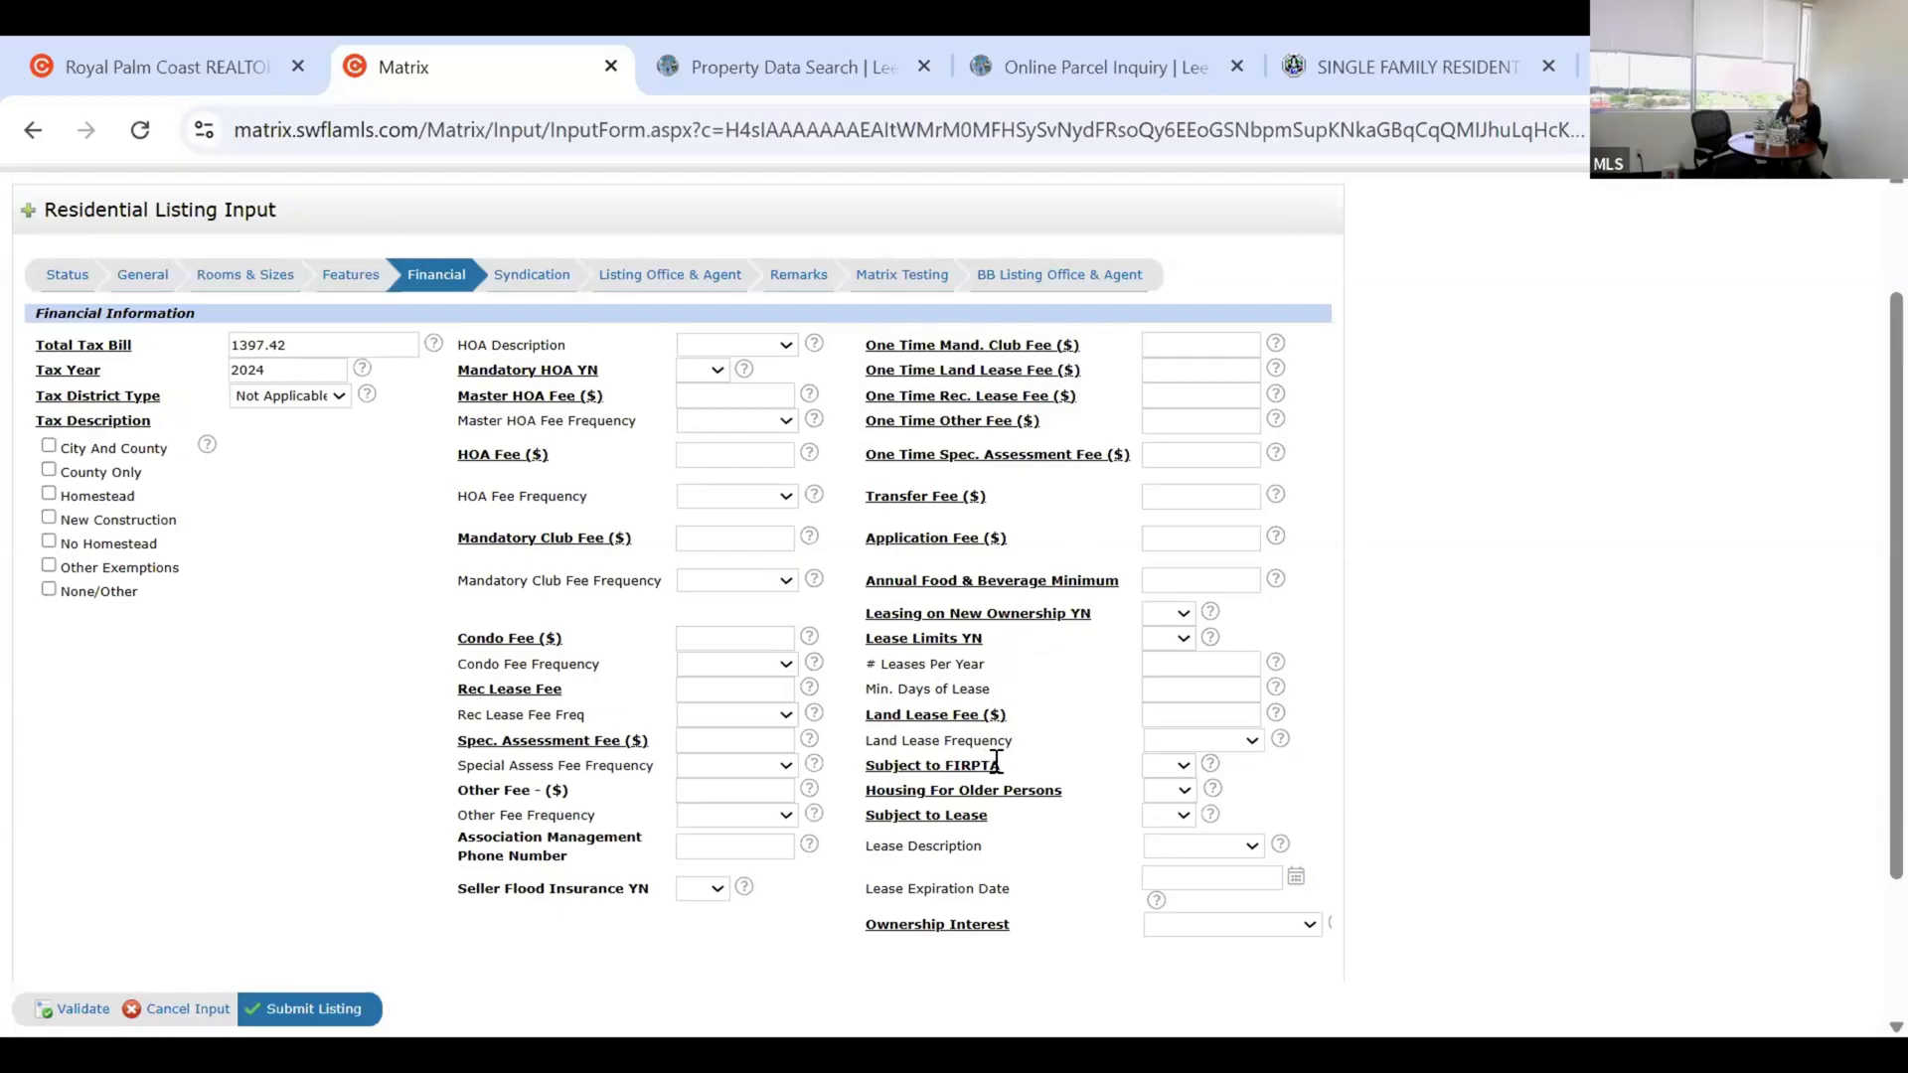
left_click_drag(874, 765, 1012, 760)
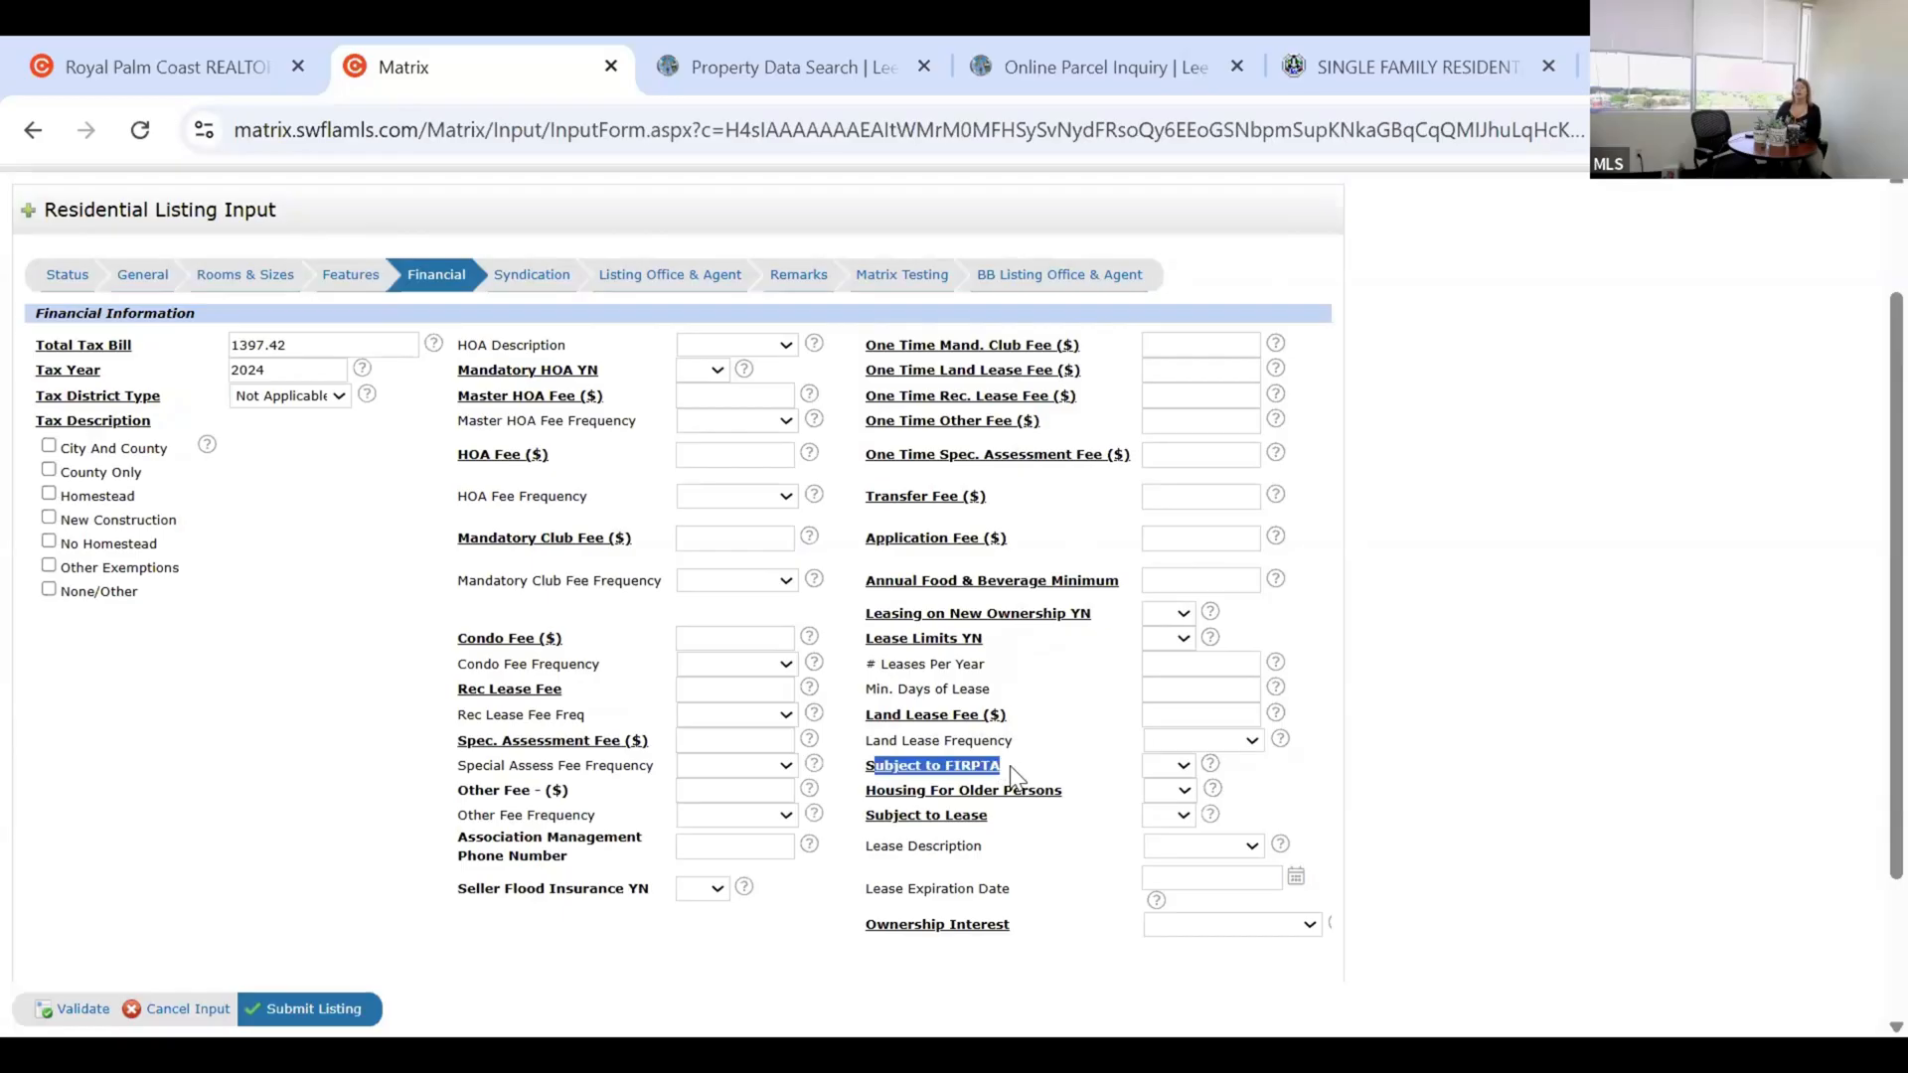
left_click(960, 767)
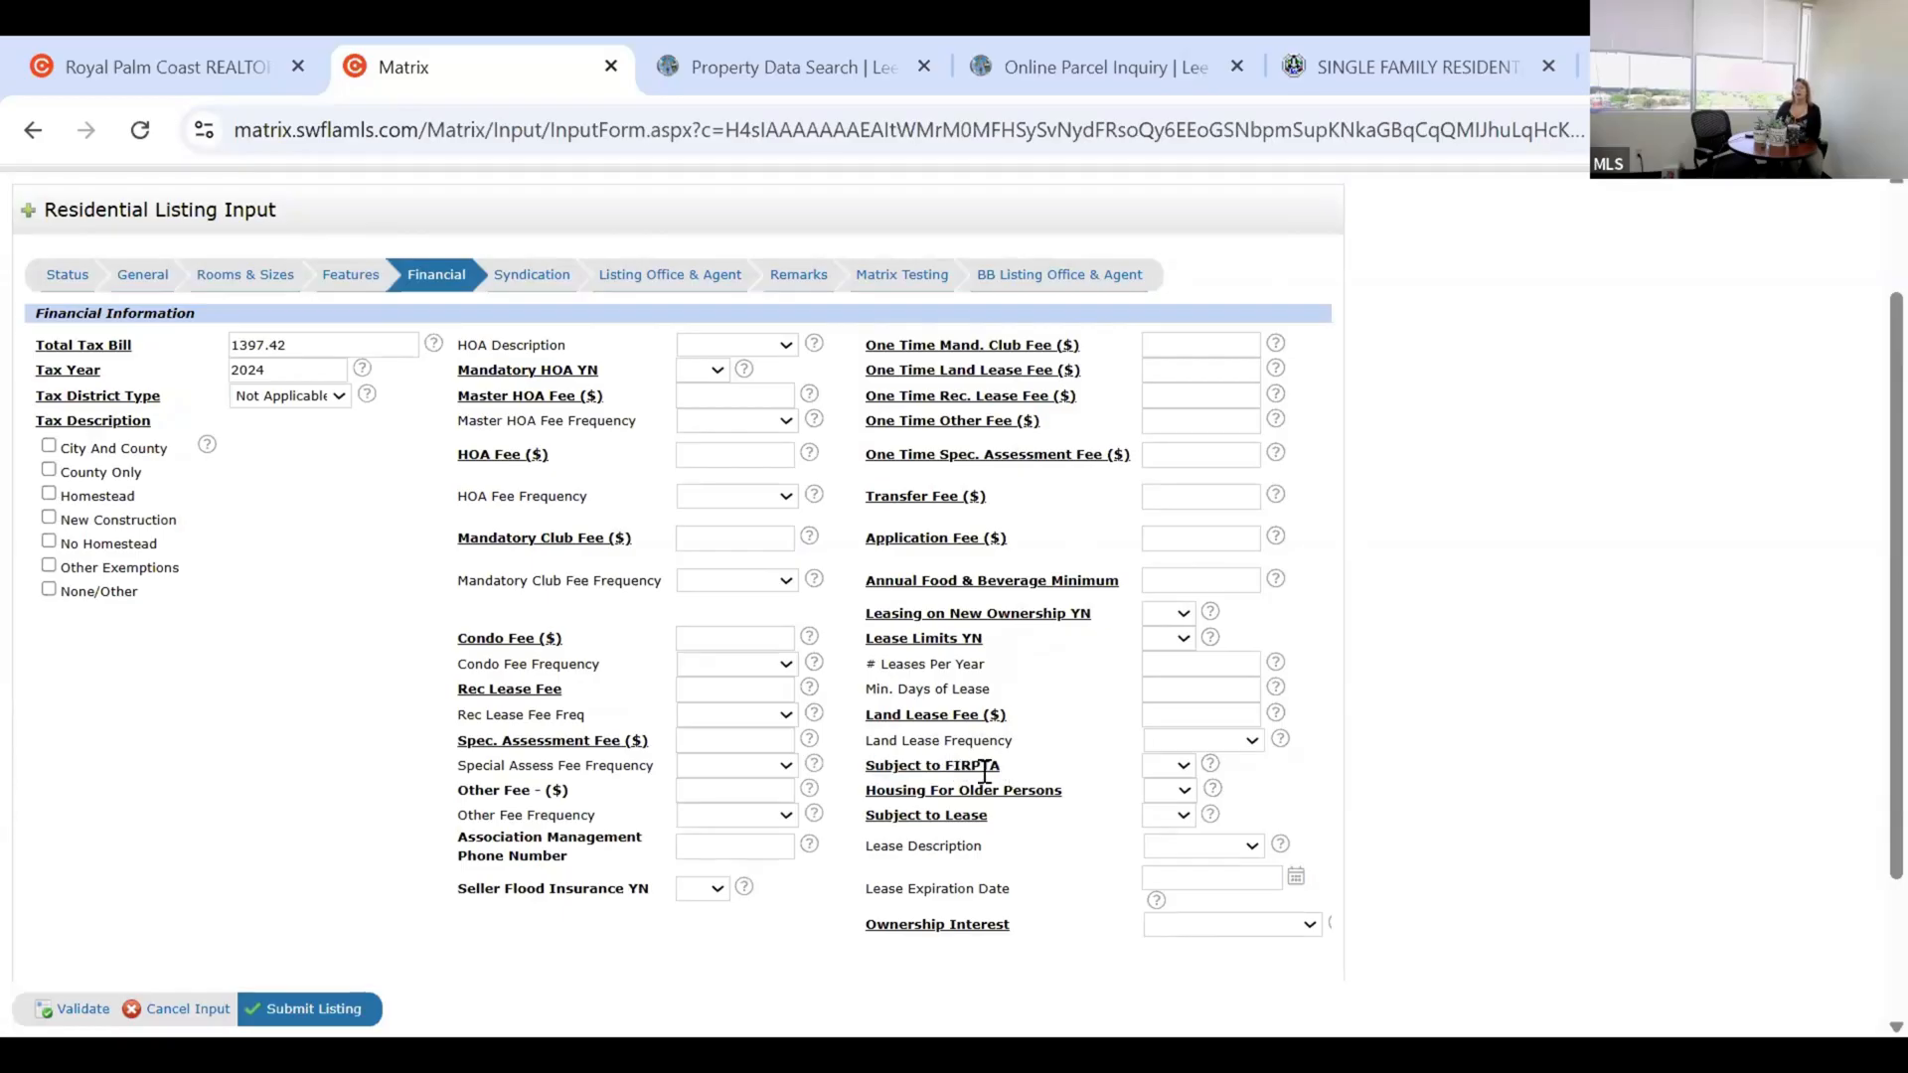
triple_click(1010, 761)
left_click(968, 767)
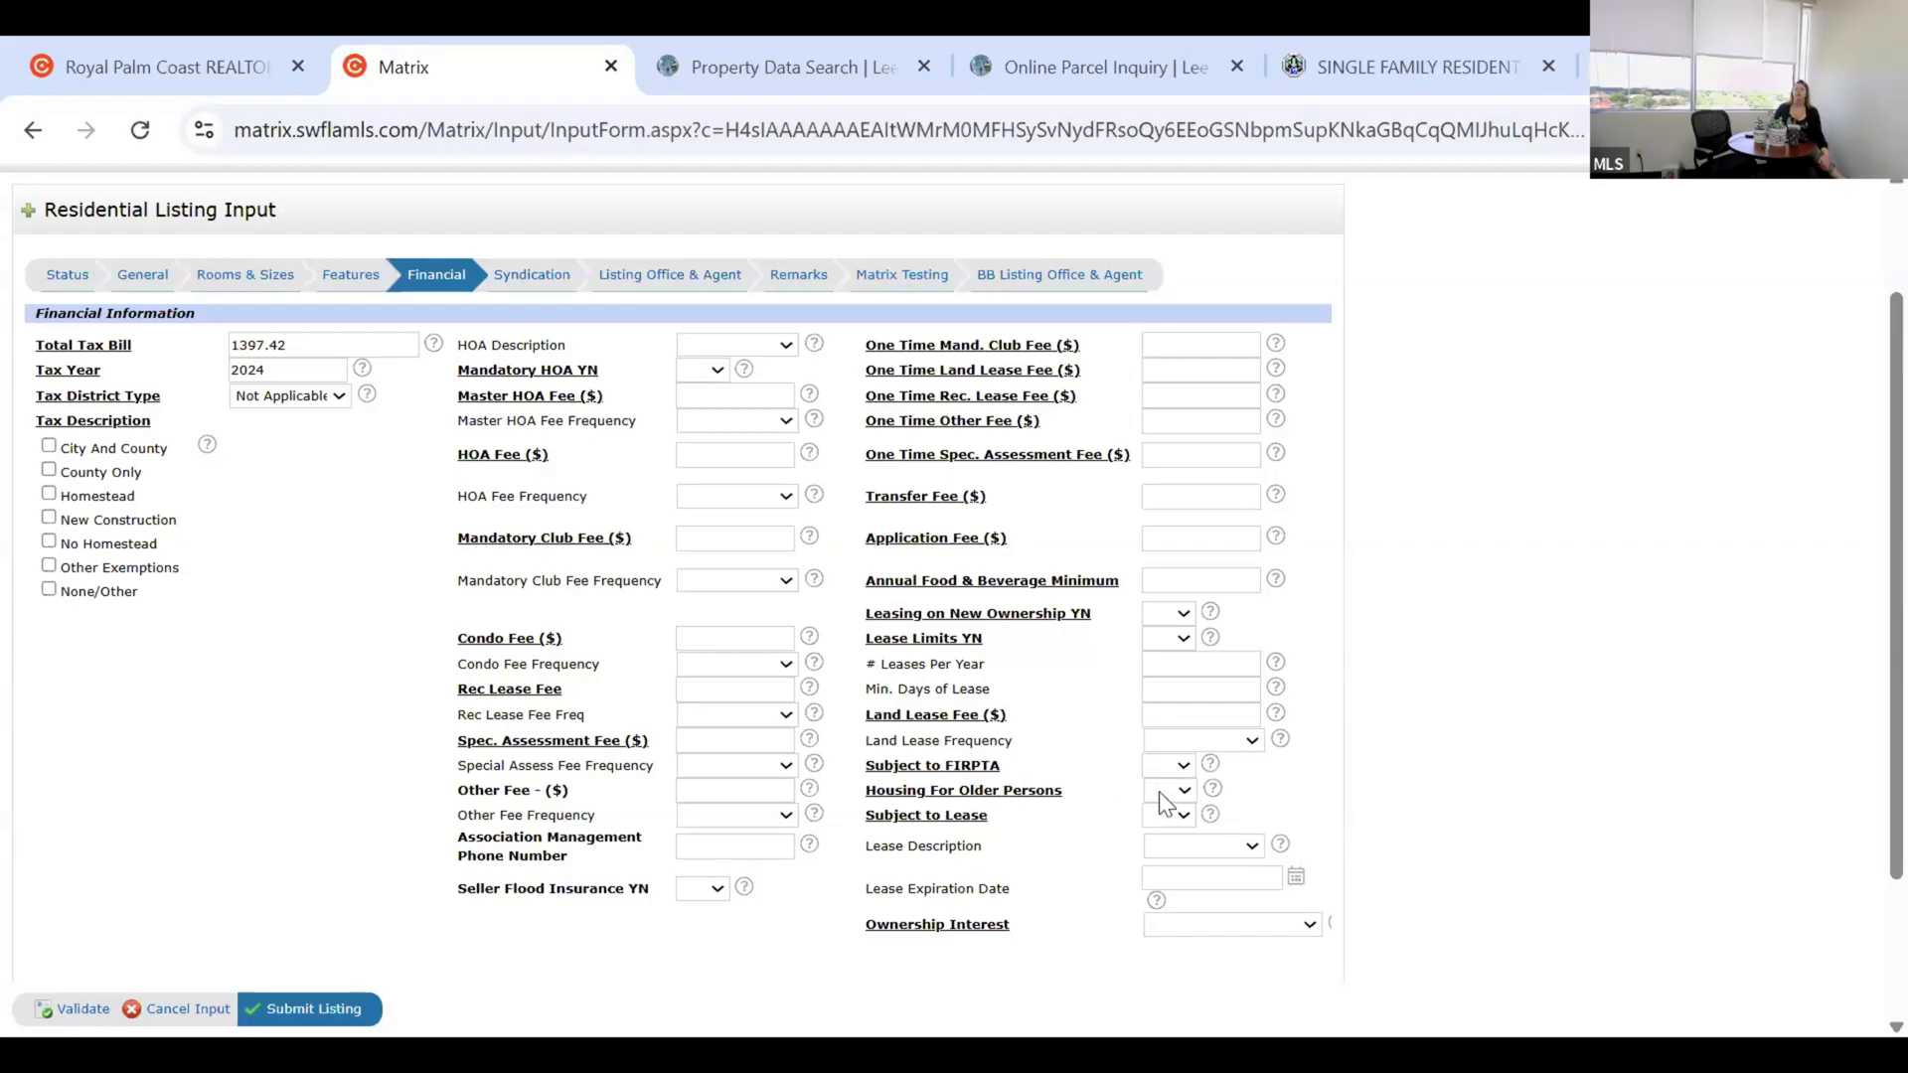
left_click(1157, 817)
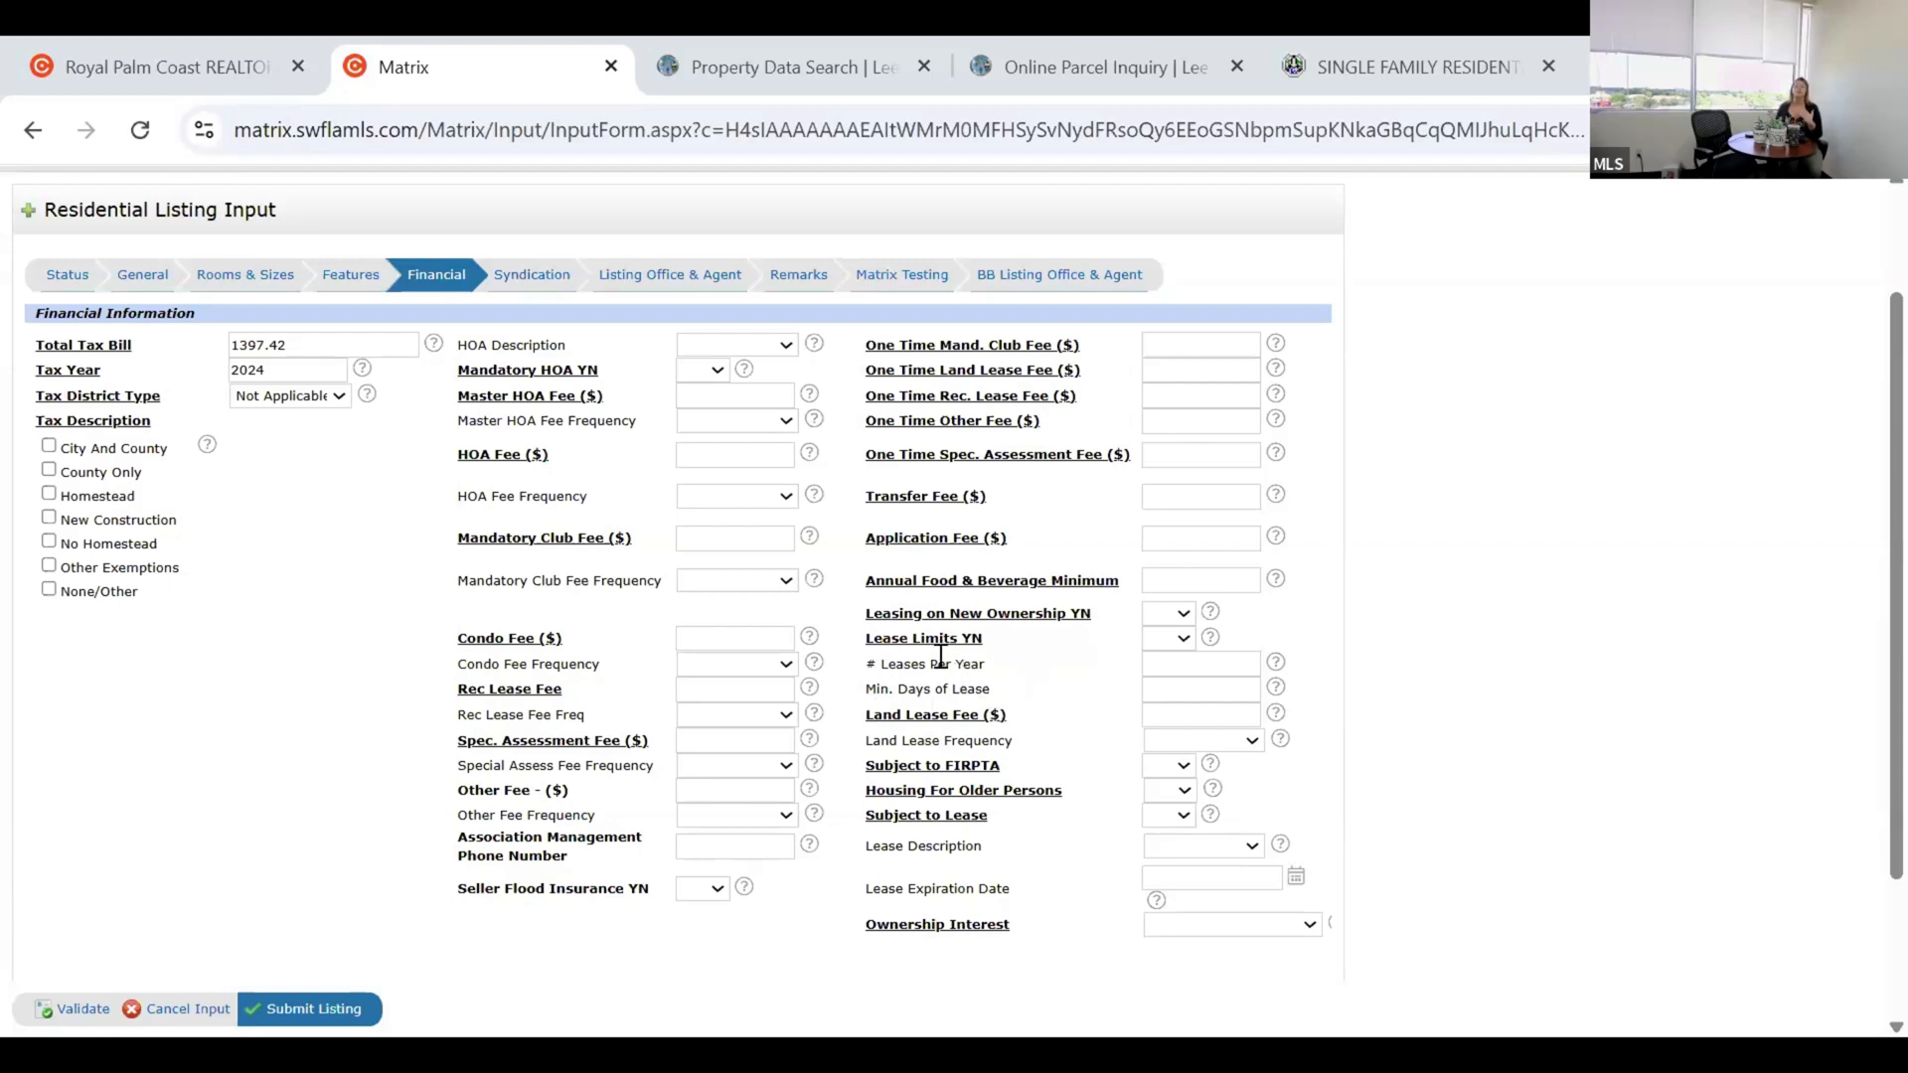
left_click(1162, 641)
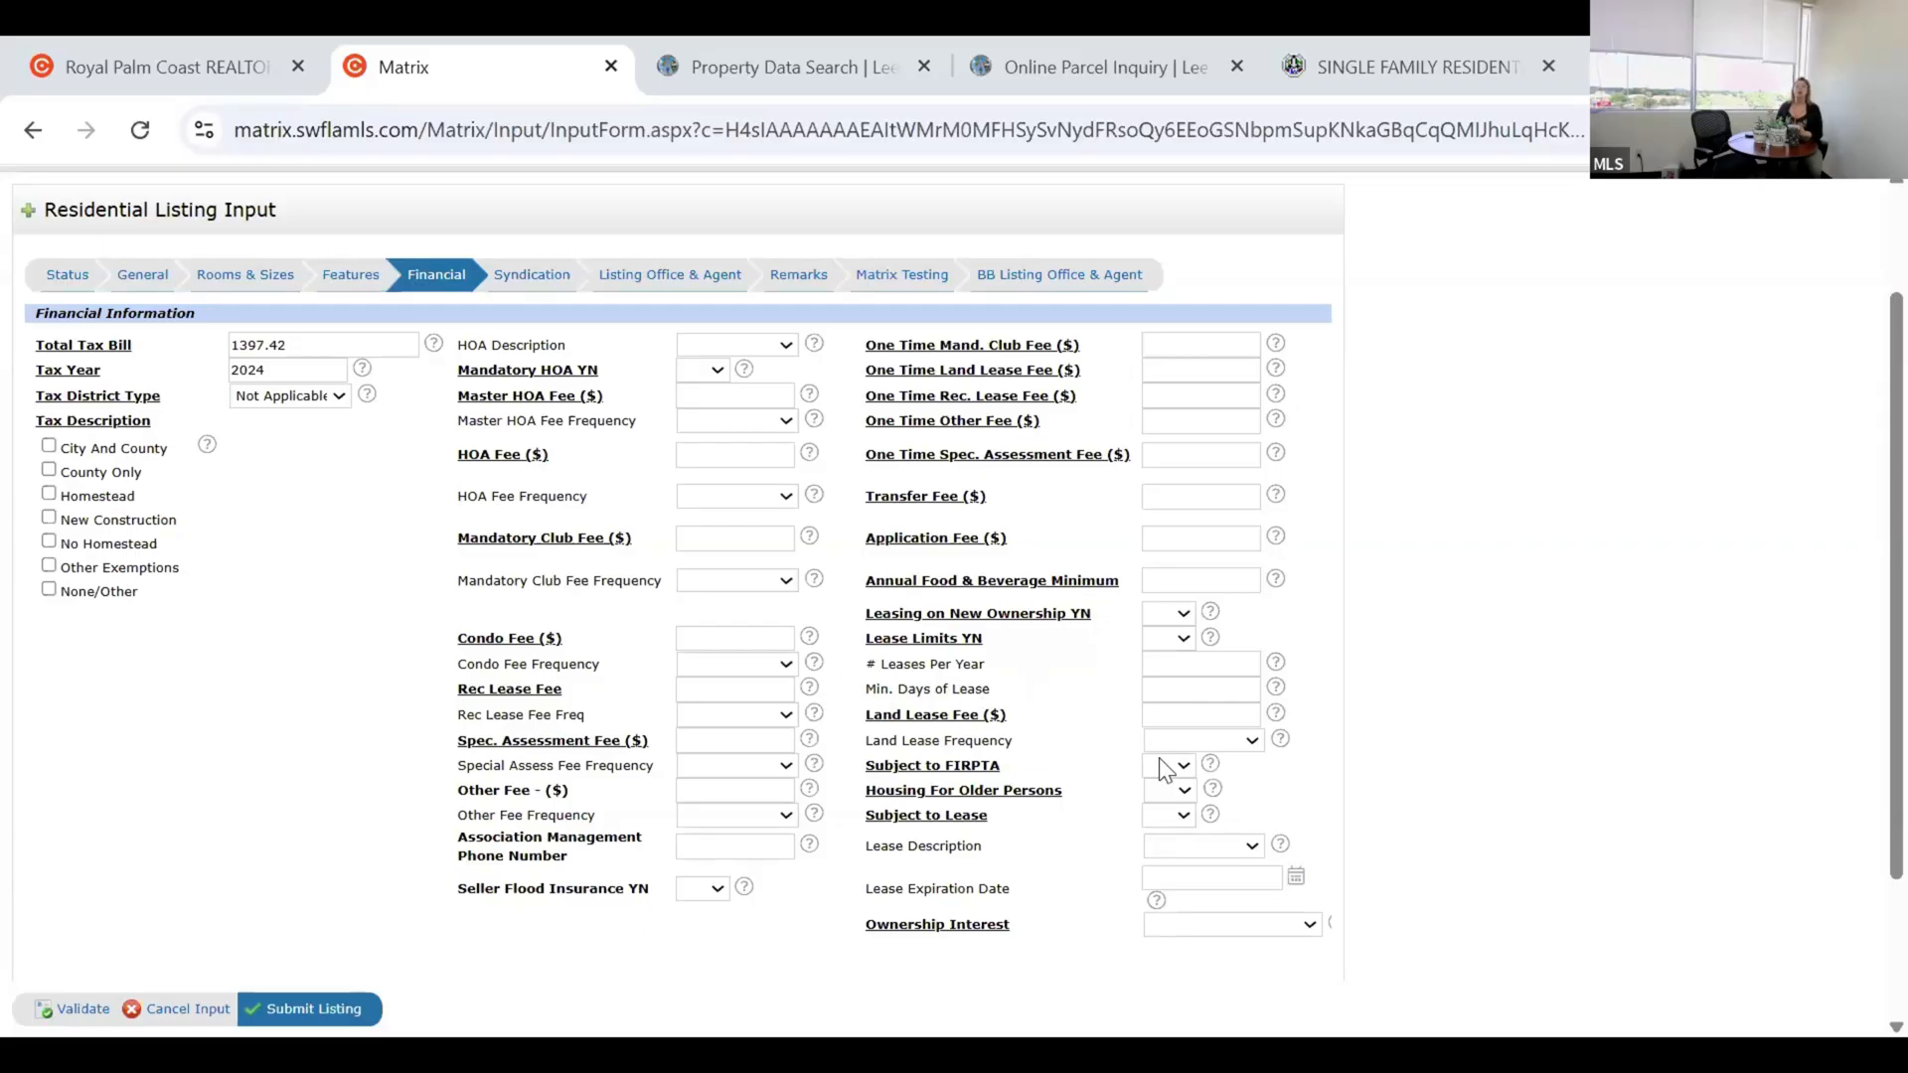
left_click(996, 679)
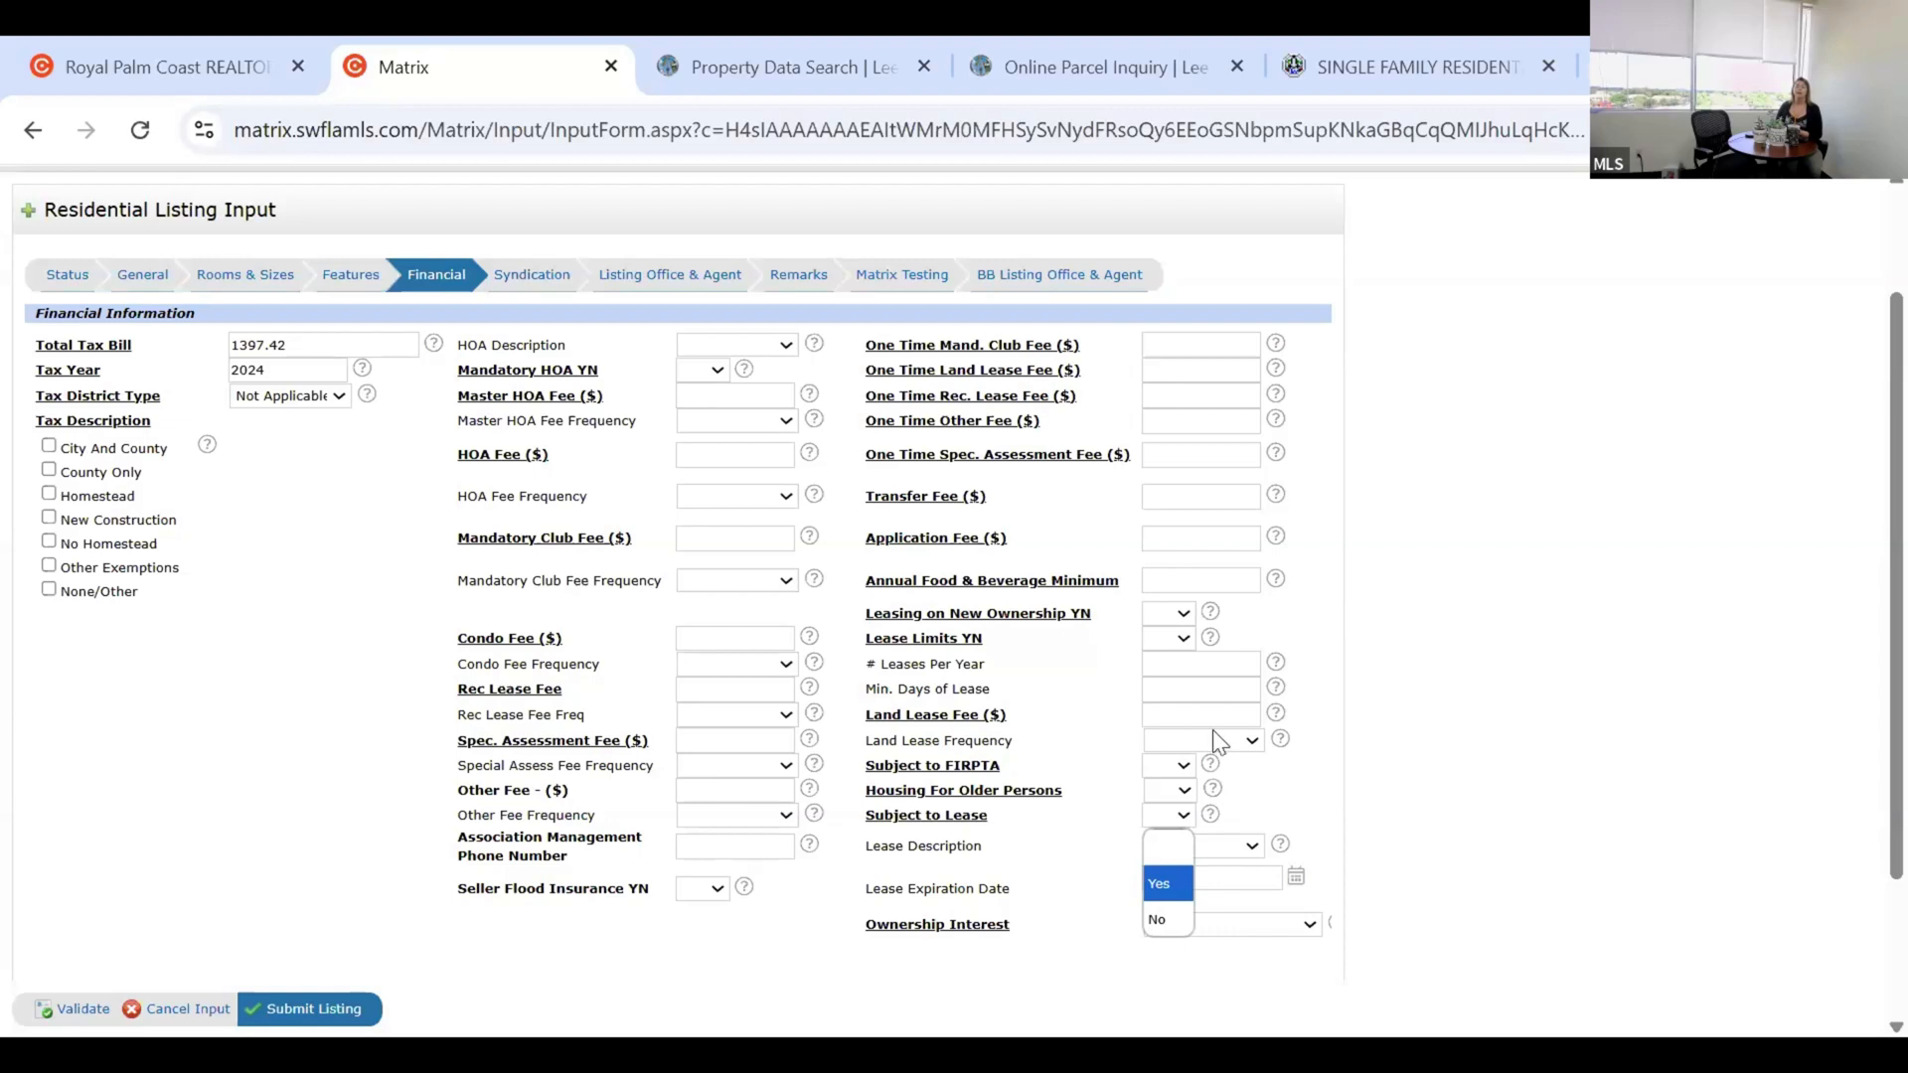
left_click(1168, 833)
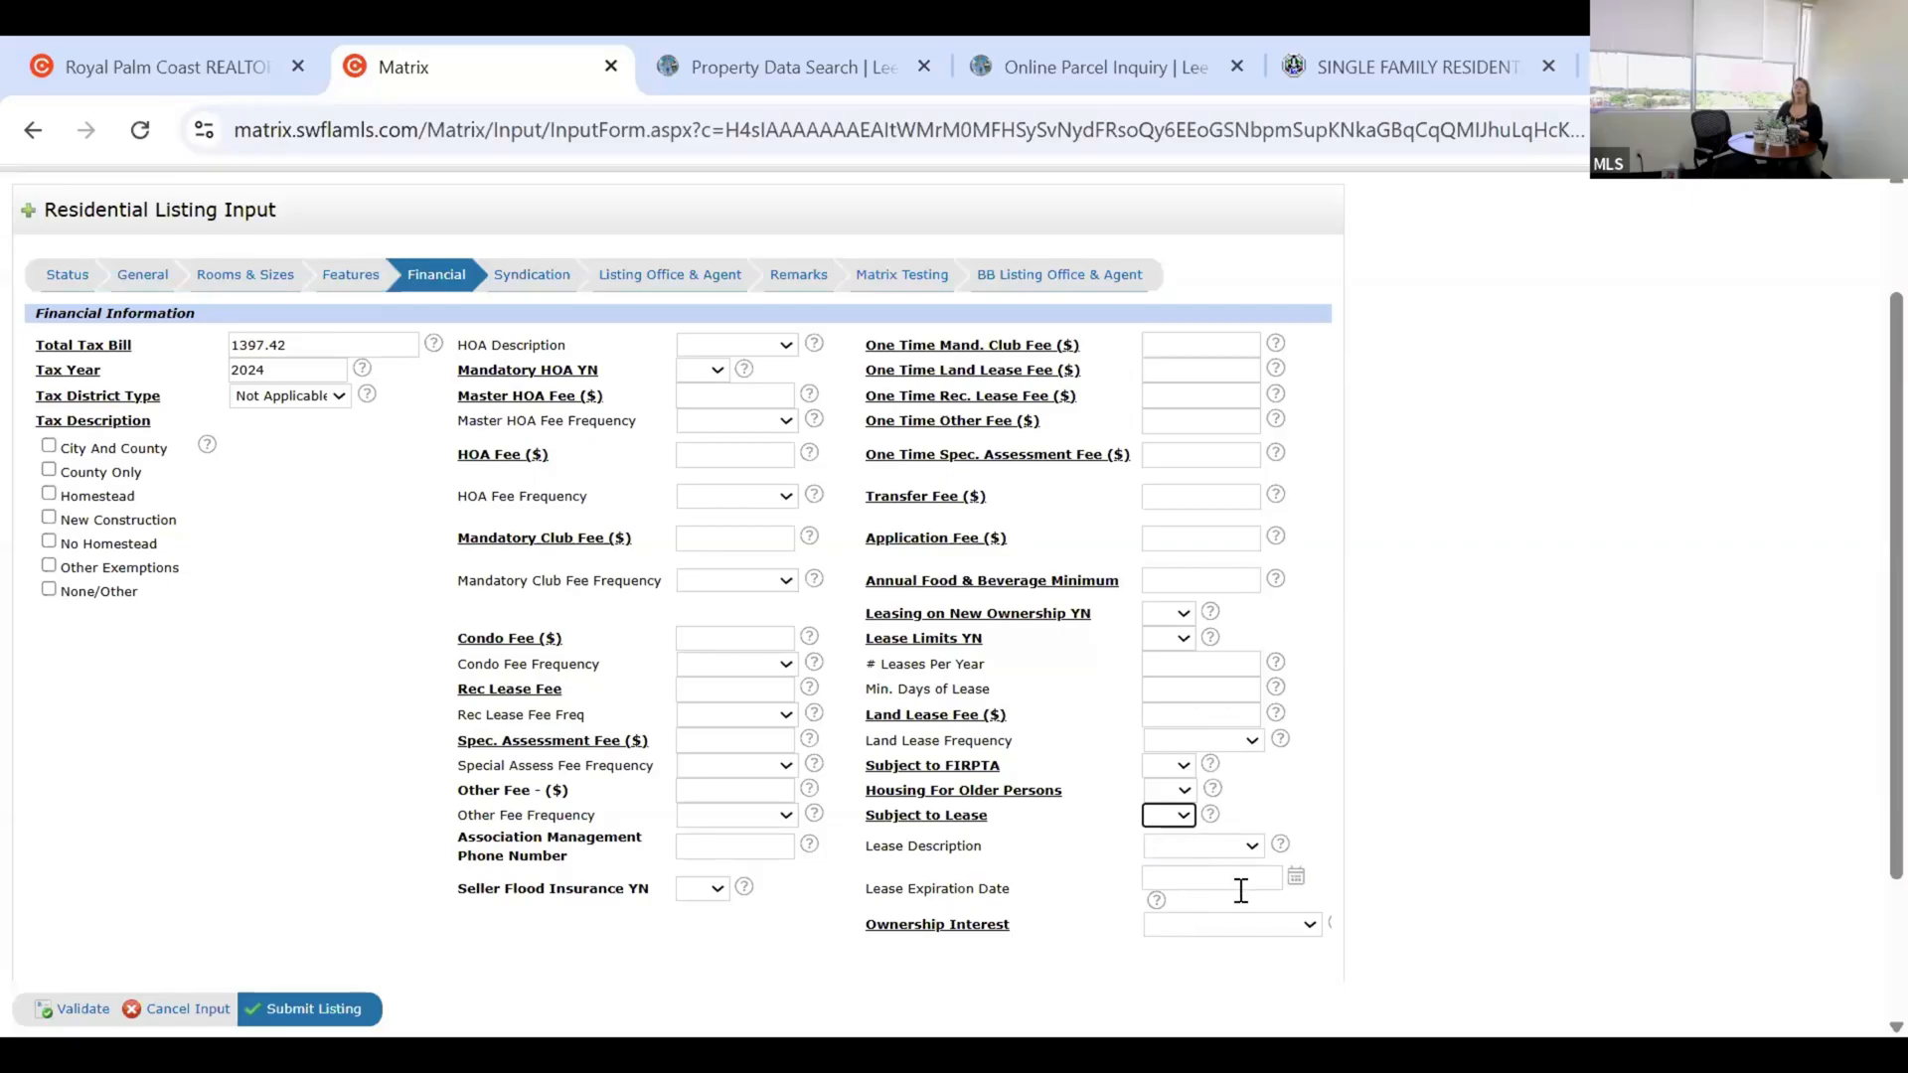
left_click(1267, 875)
View the Ownership Interest options without choosing one, then go to the Syndication section.
left_click(1258, 930)
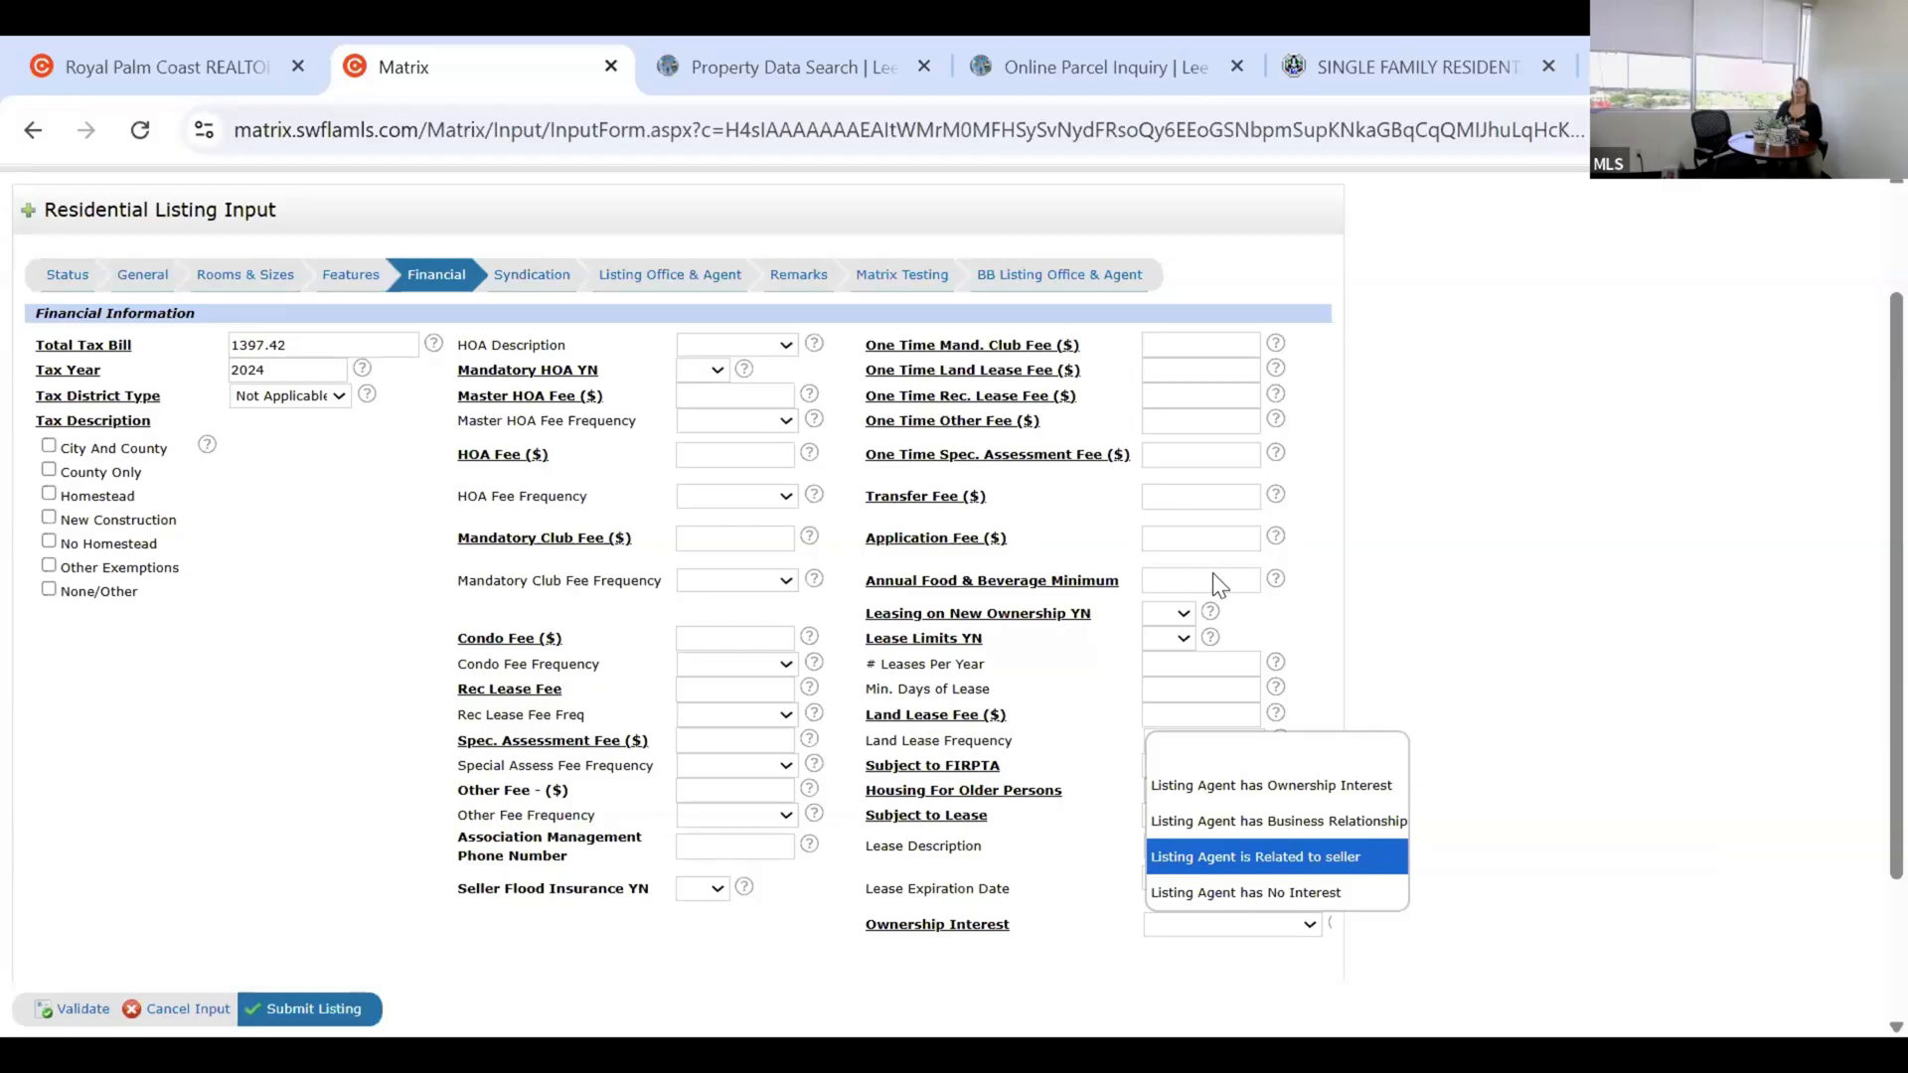
left_click(1444, 212)
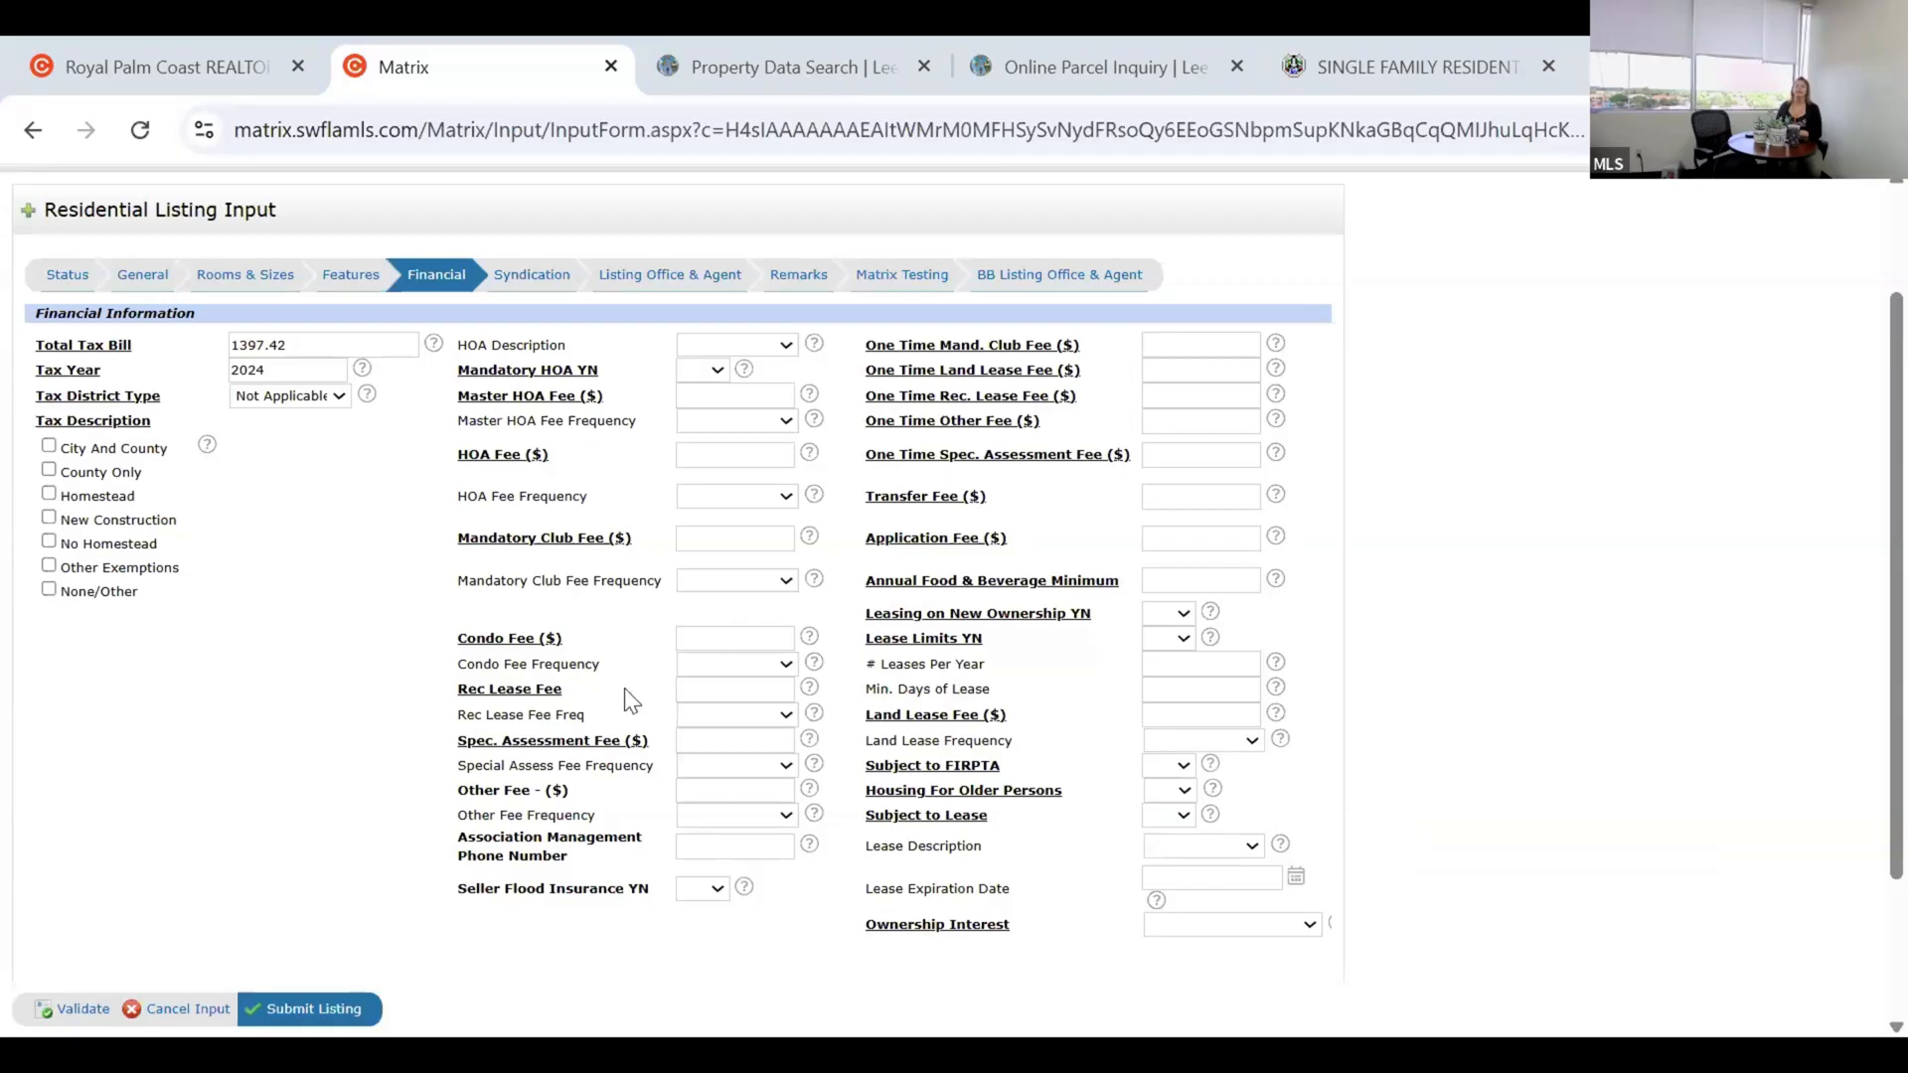
left_click(535, 277)
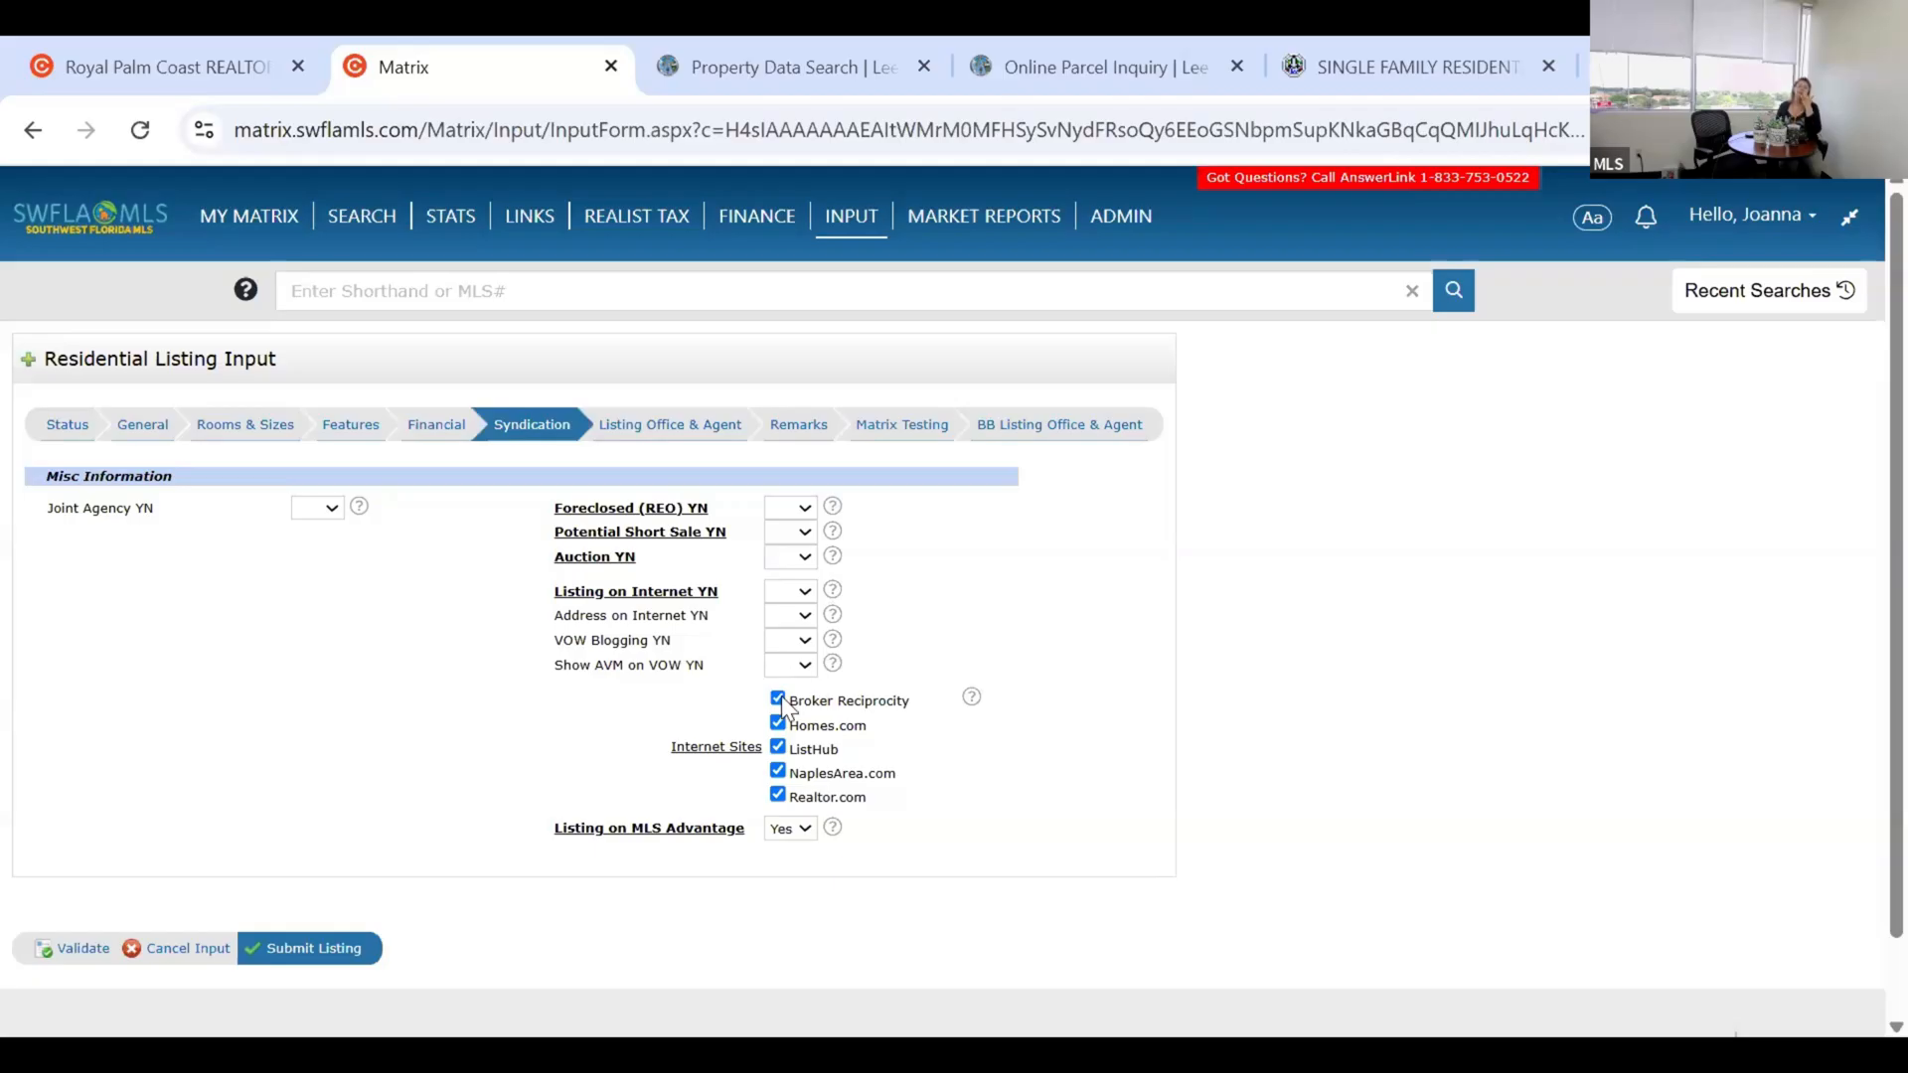
left_click(803, 592)
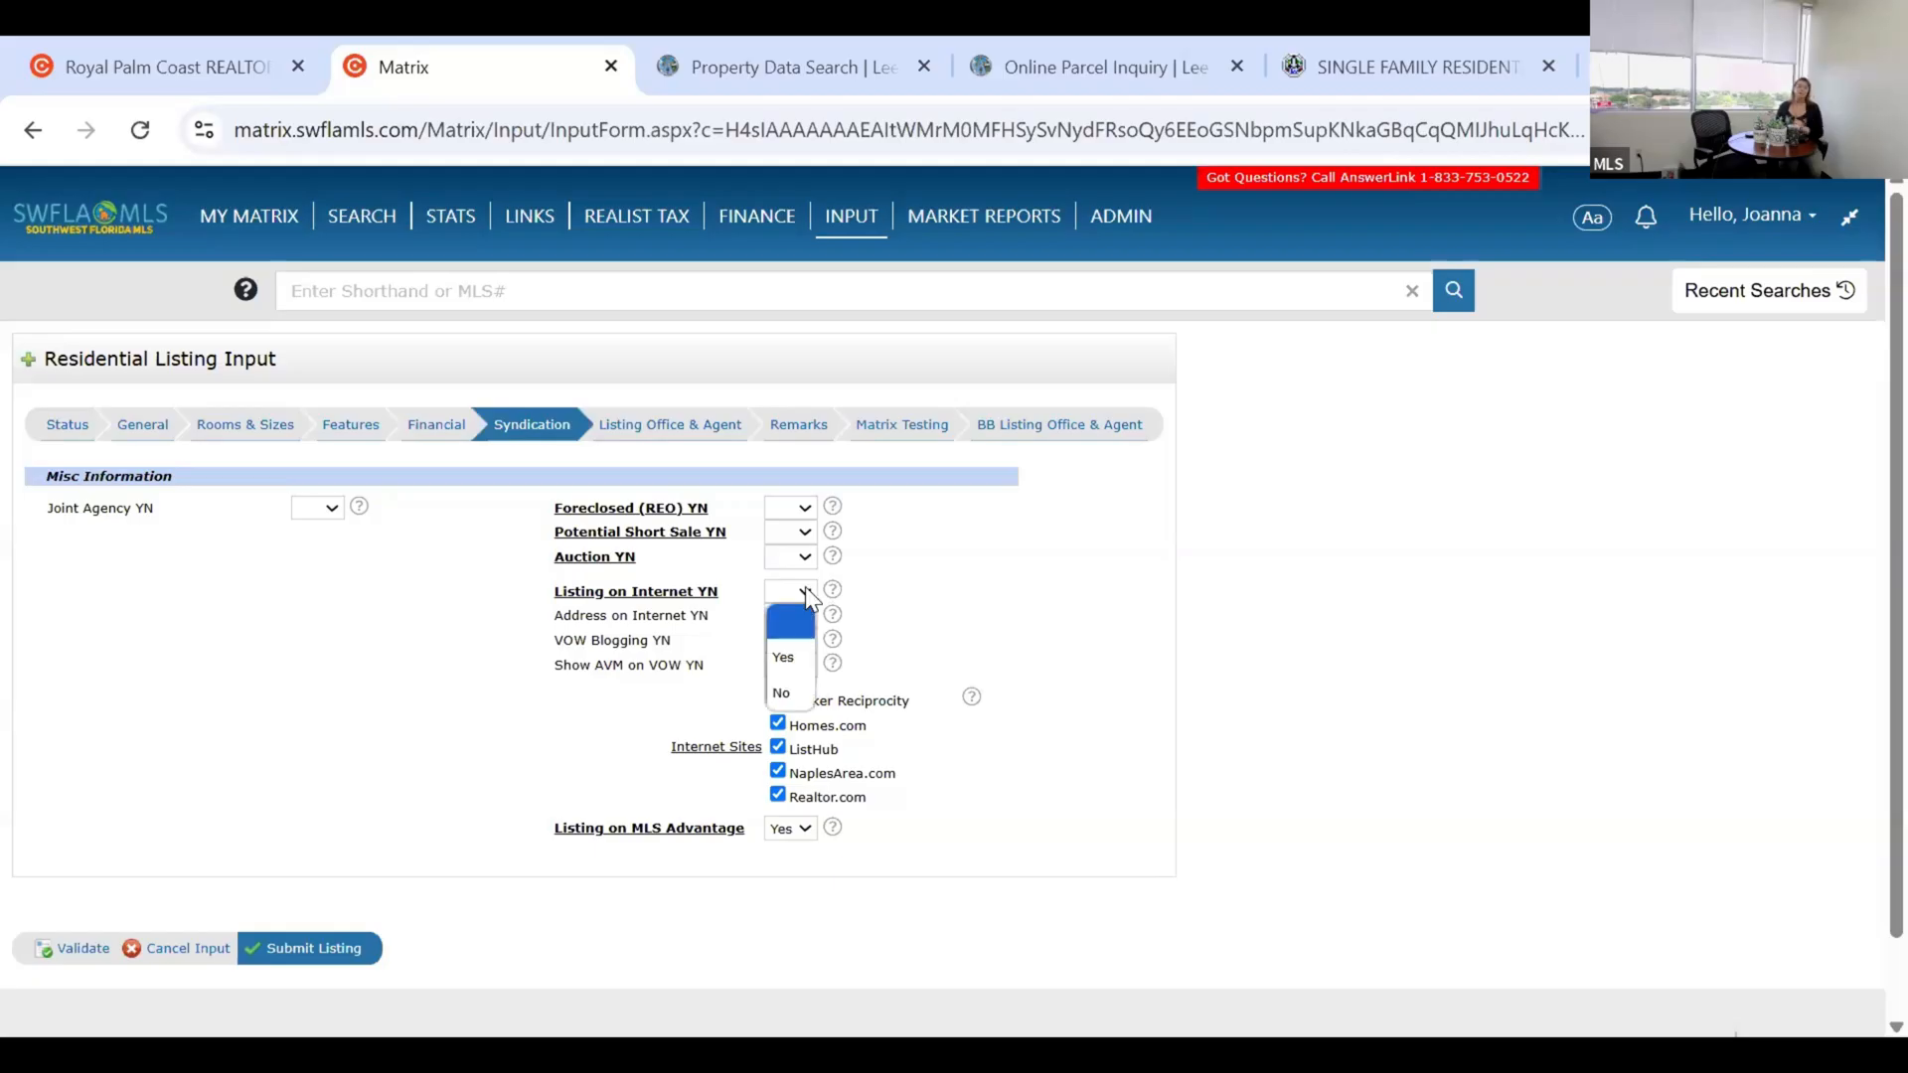
left_click(656, 617)
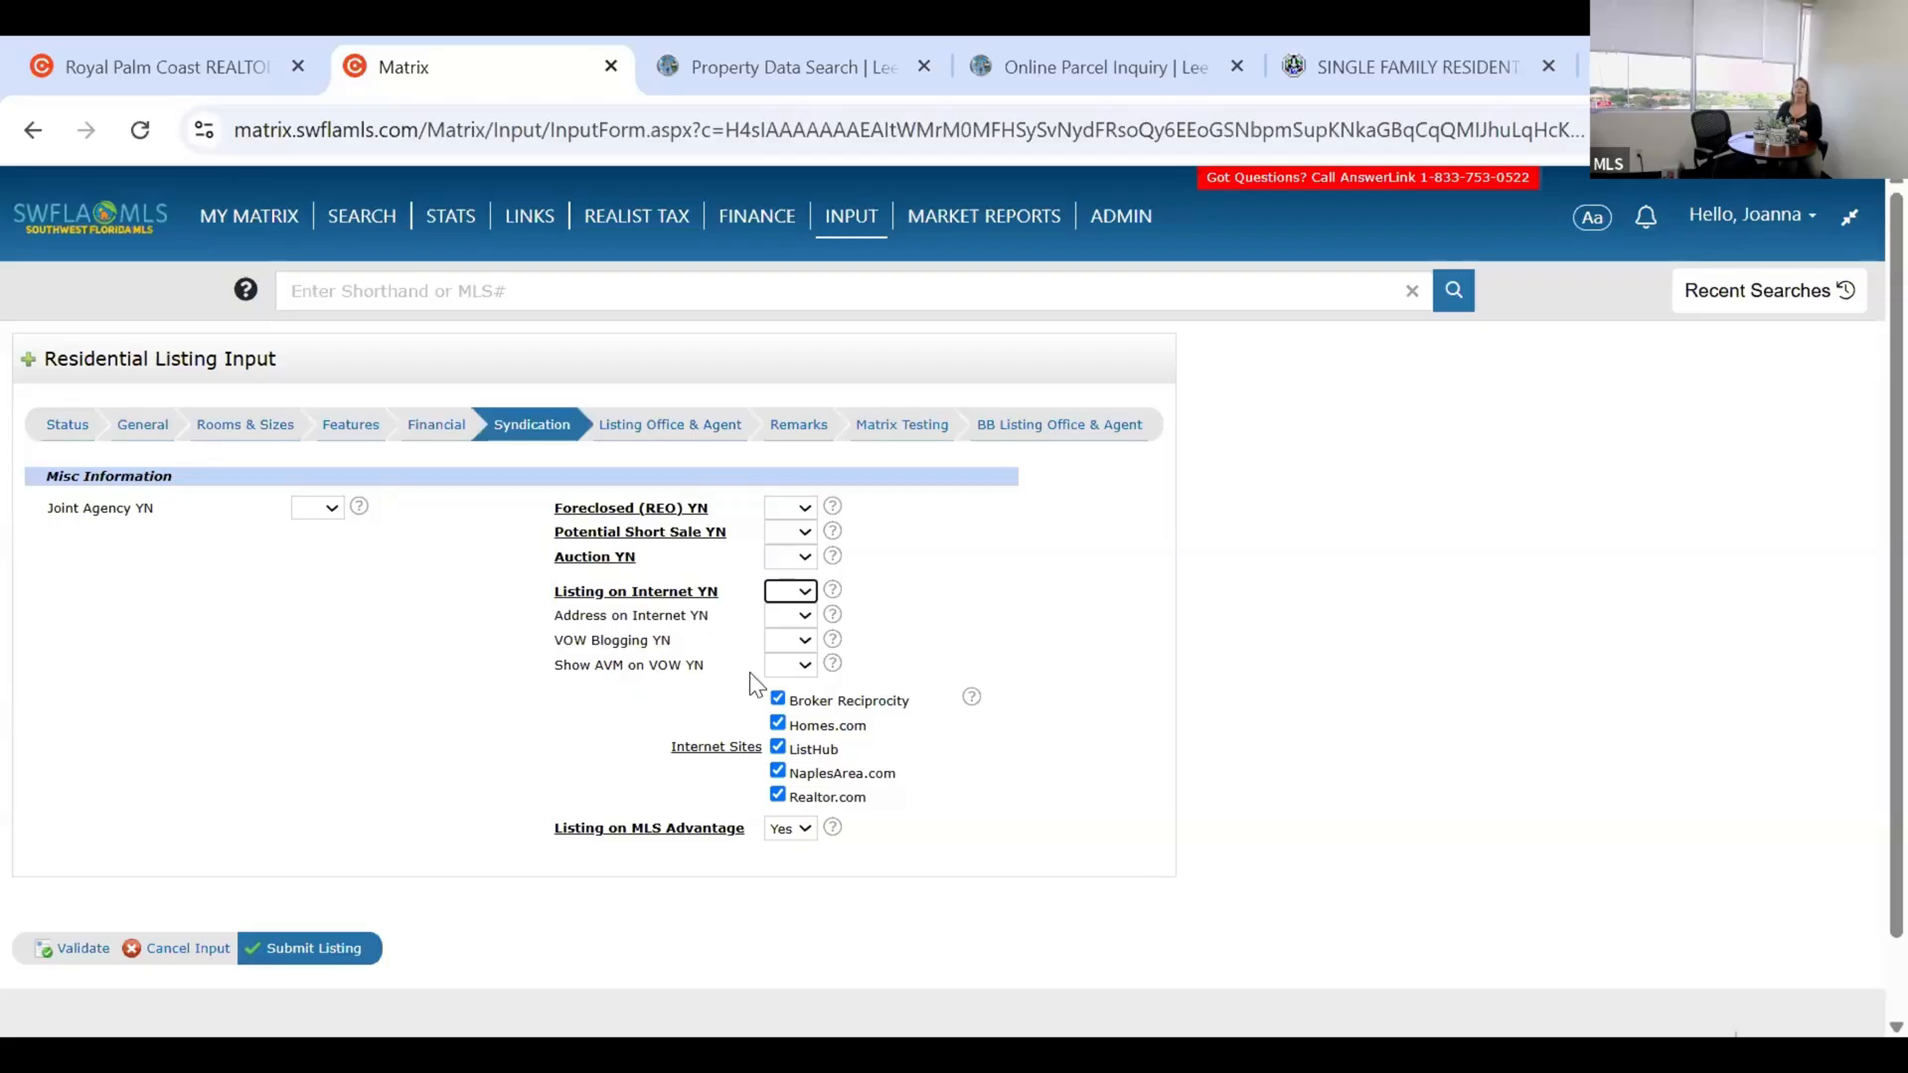
left_click(833, 664)
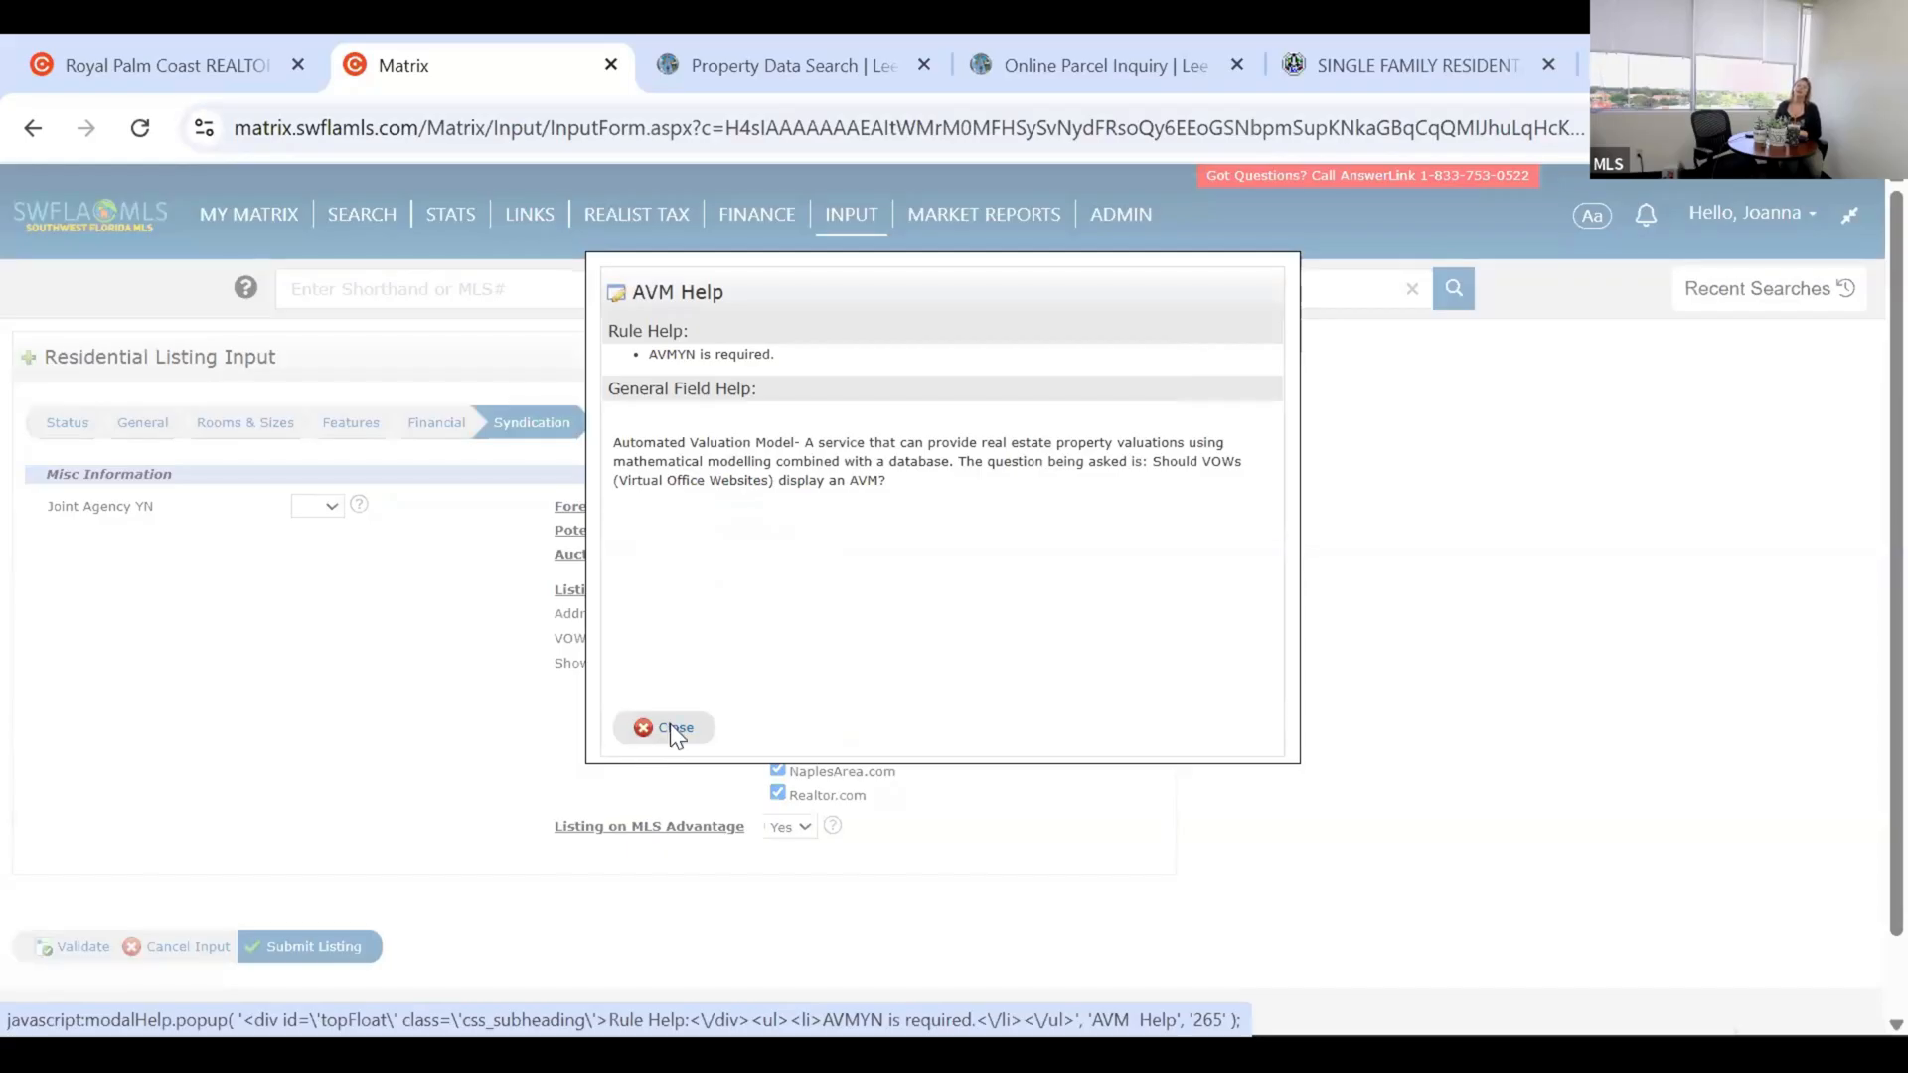
left_click(616, 723)
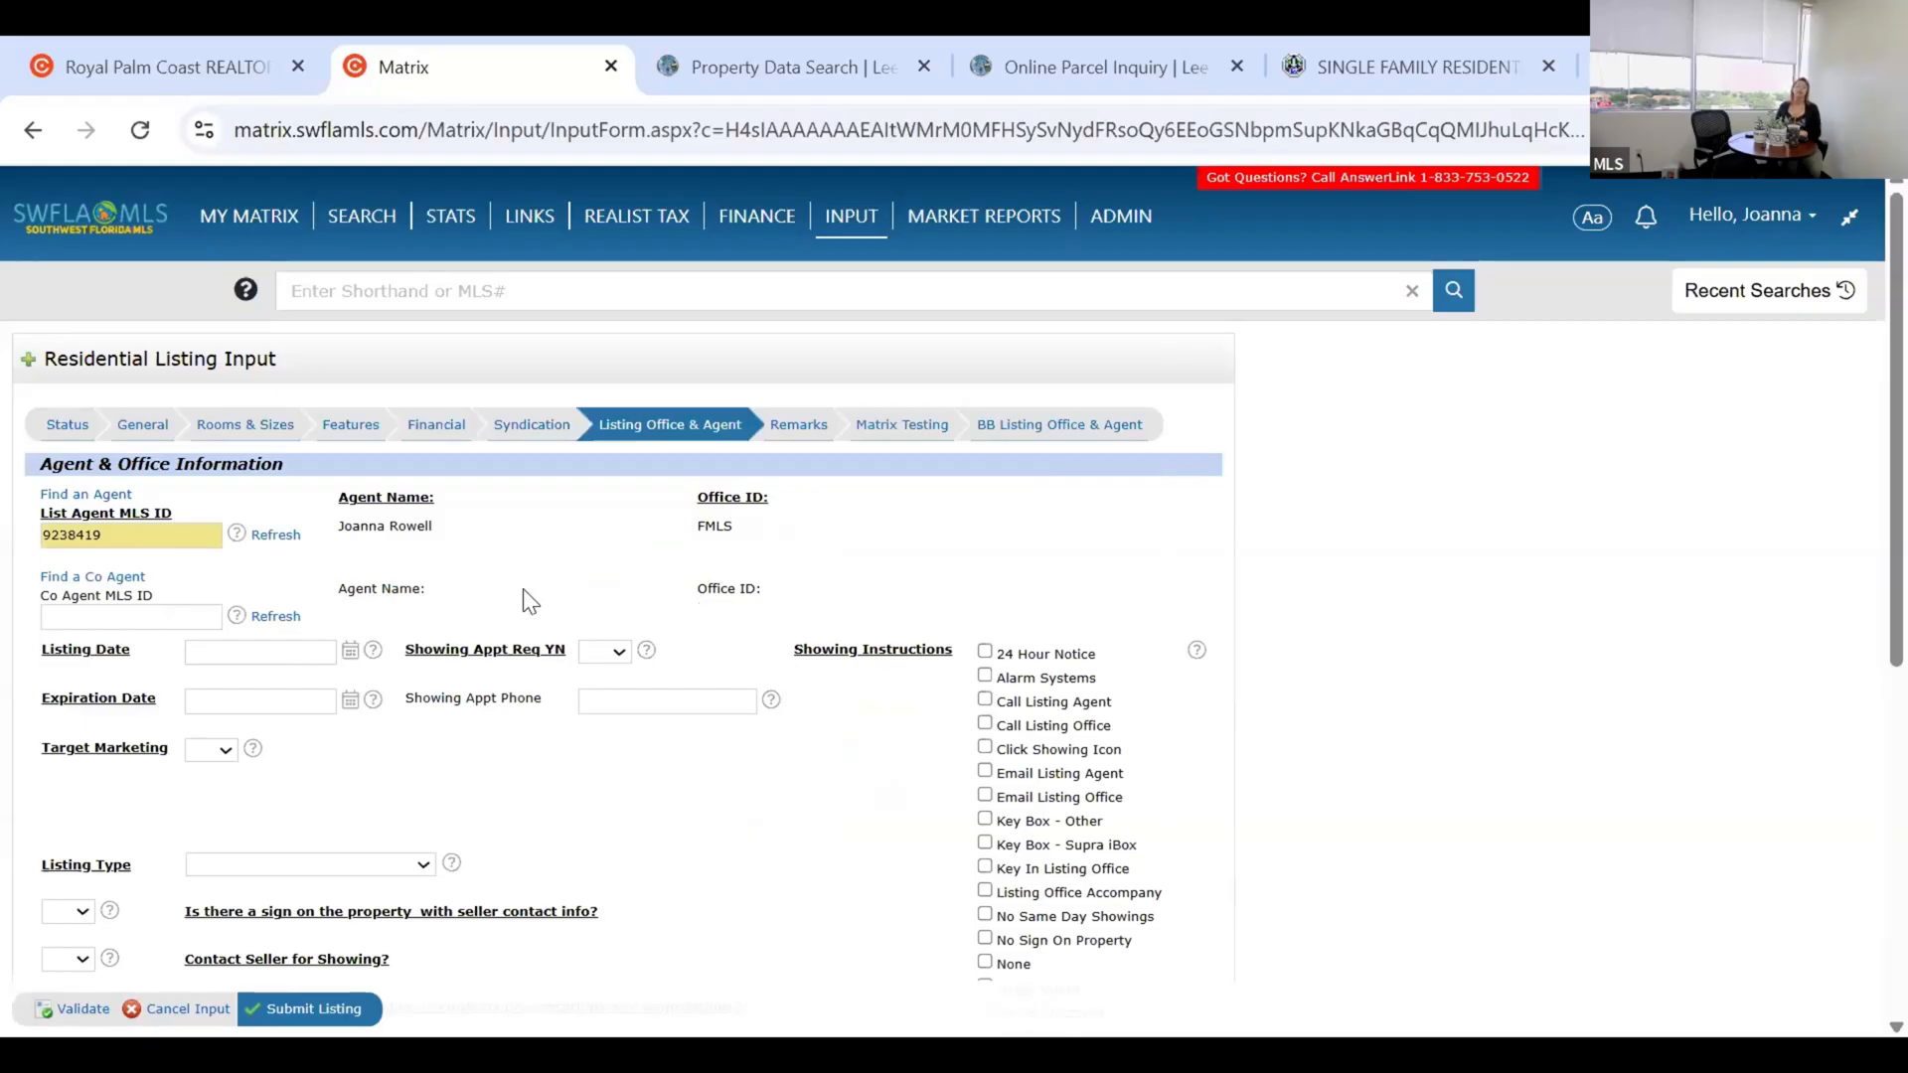
Check the prefilled List Agent MLS ID in the Listing Office & Agent section.
double_click(143, 545)
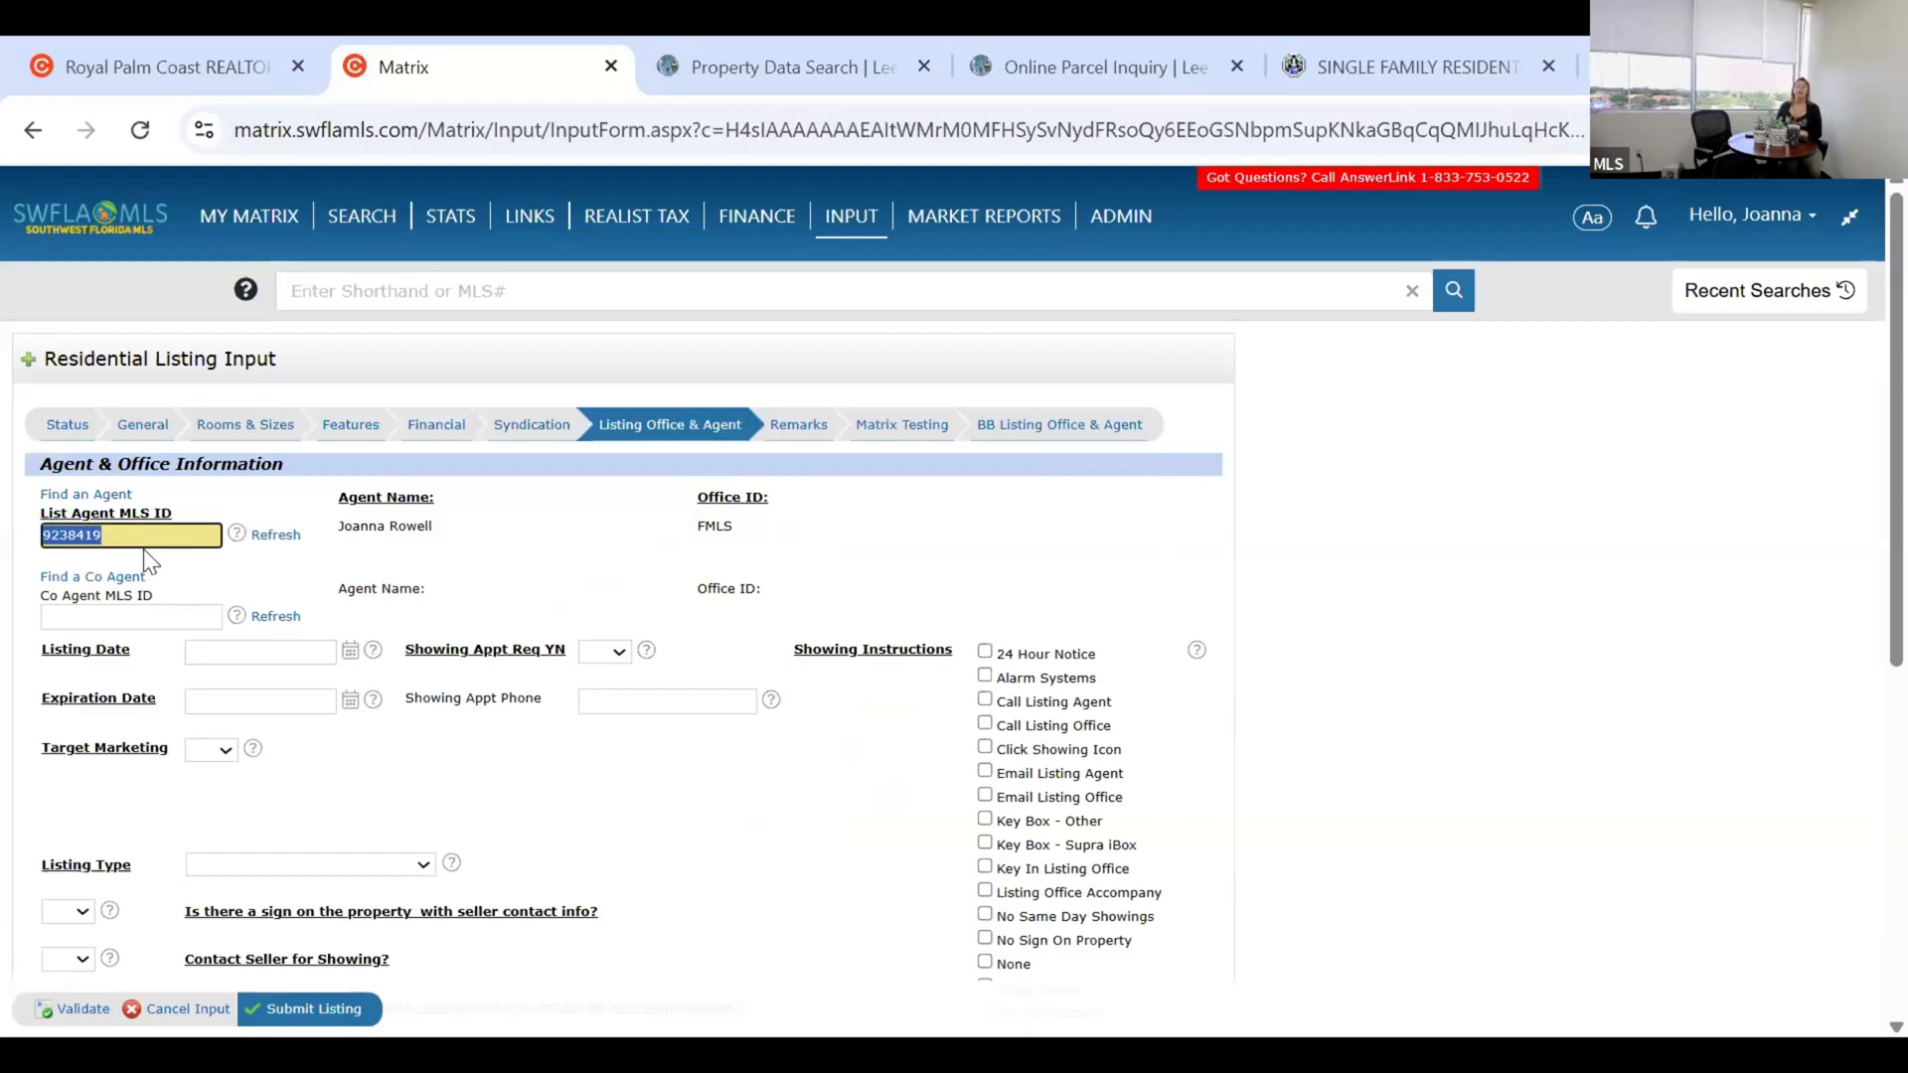
left_click(102, 491)
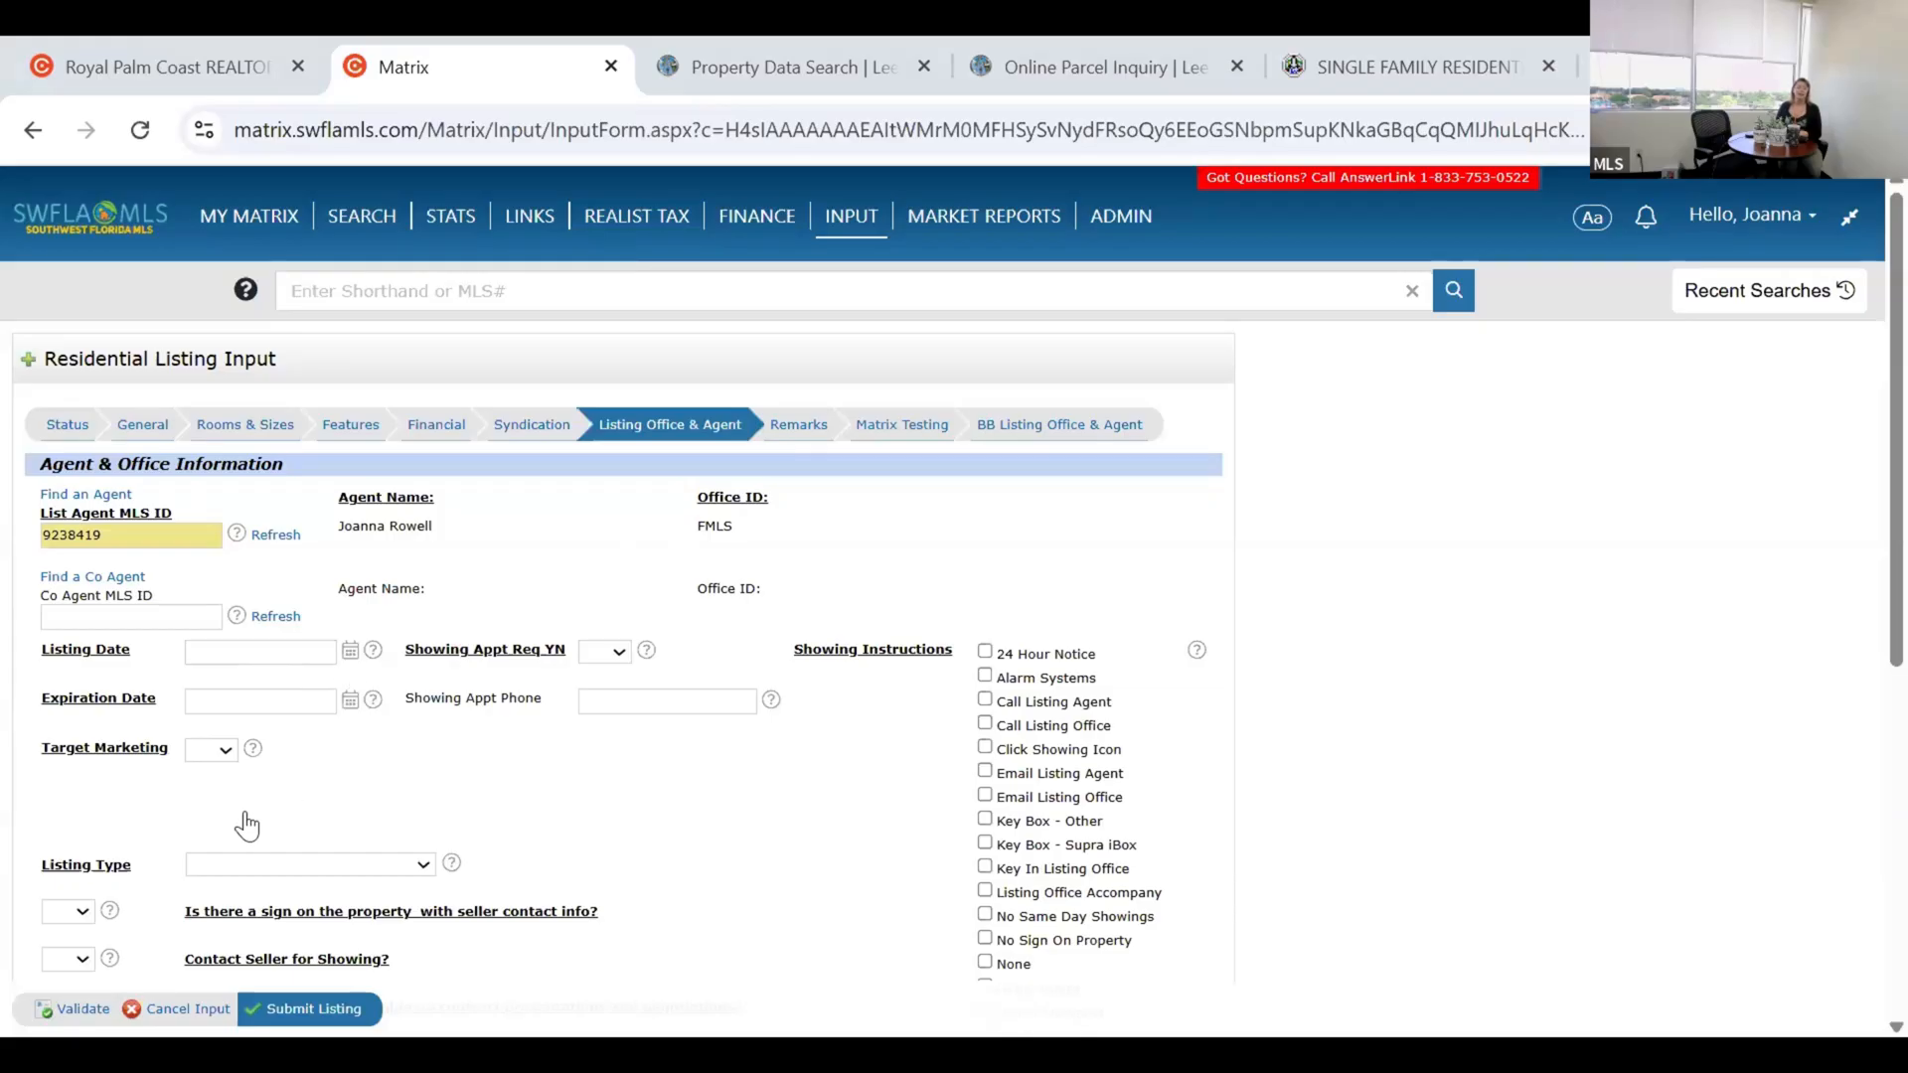
Confirm 06/16/2025 as the Listing Date in the calendar popup.
left_click(281, 655)
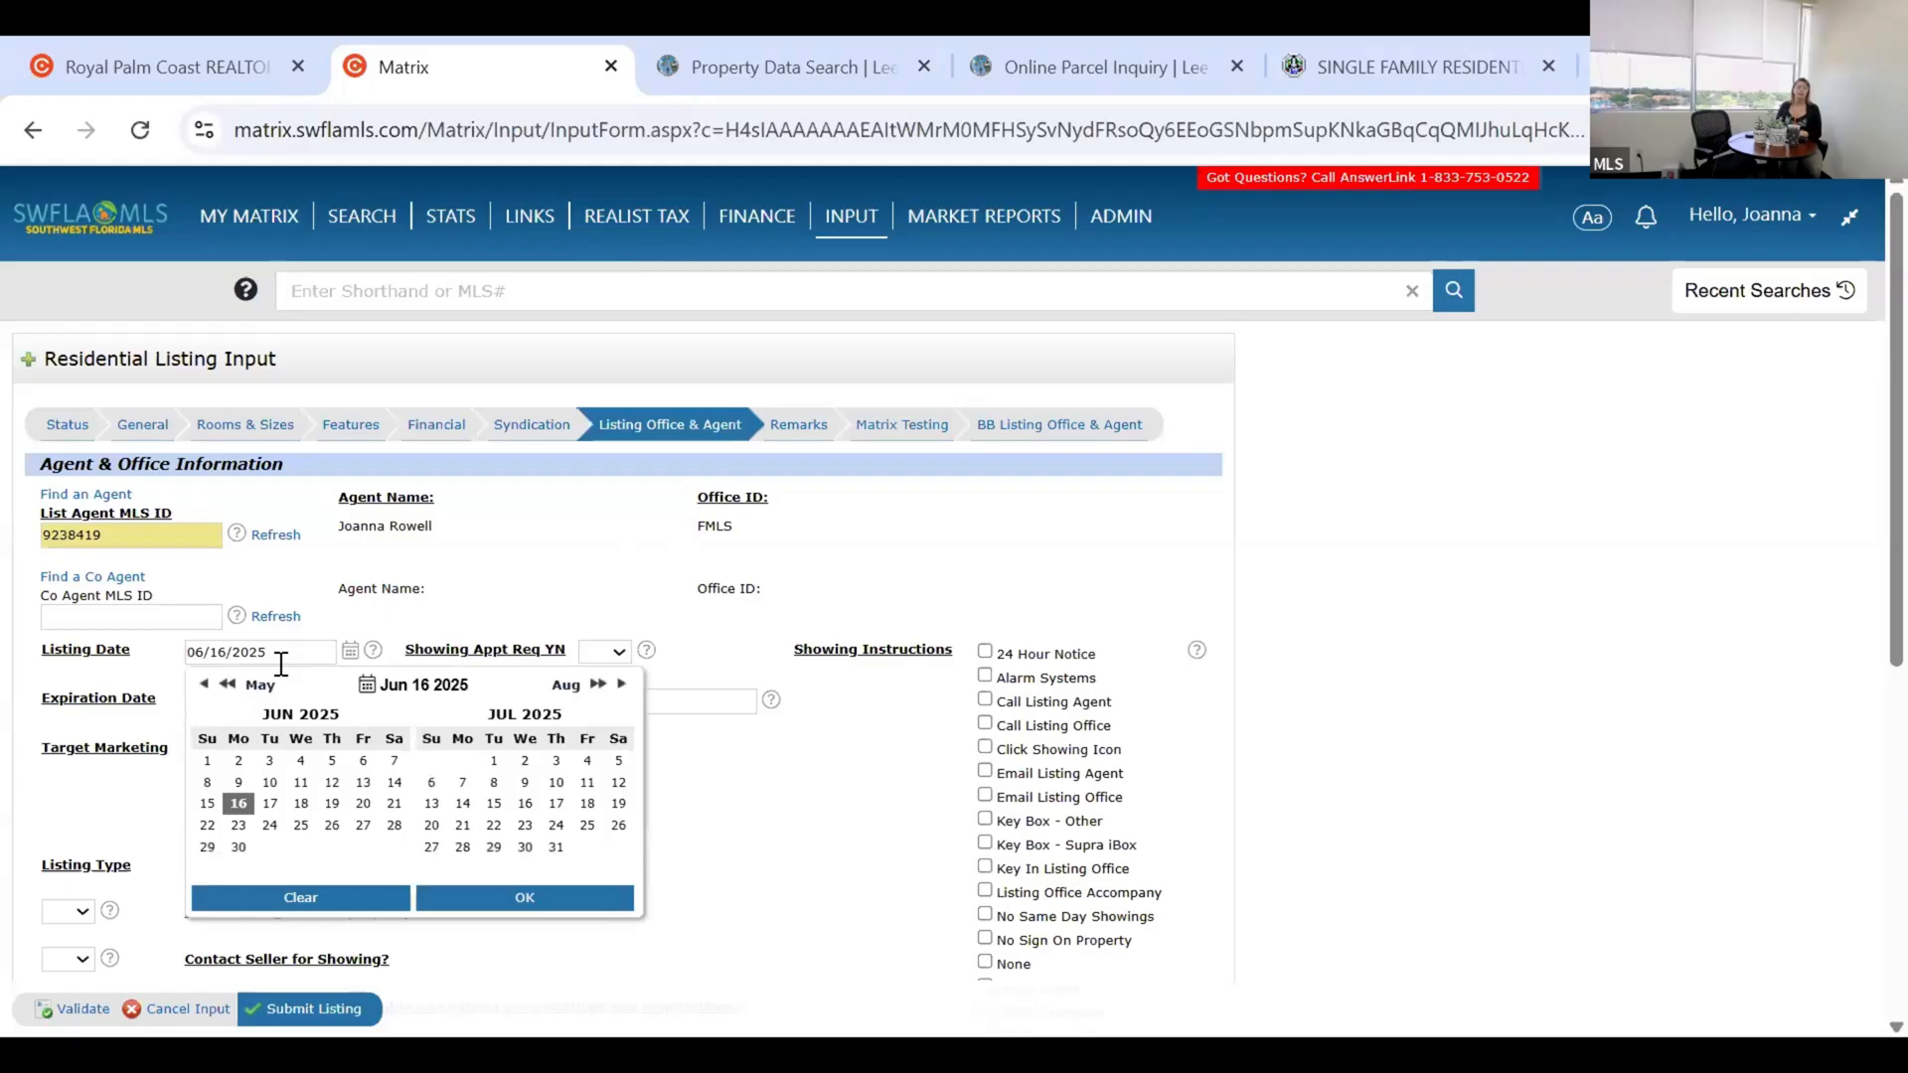
left_click(467, 895)
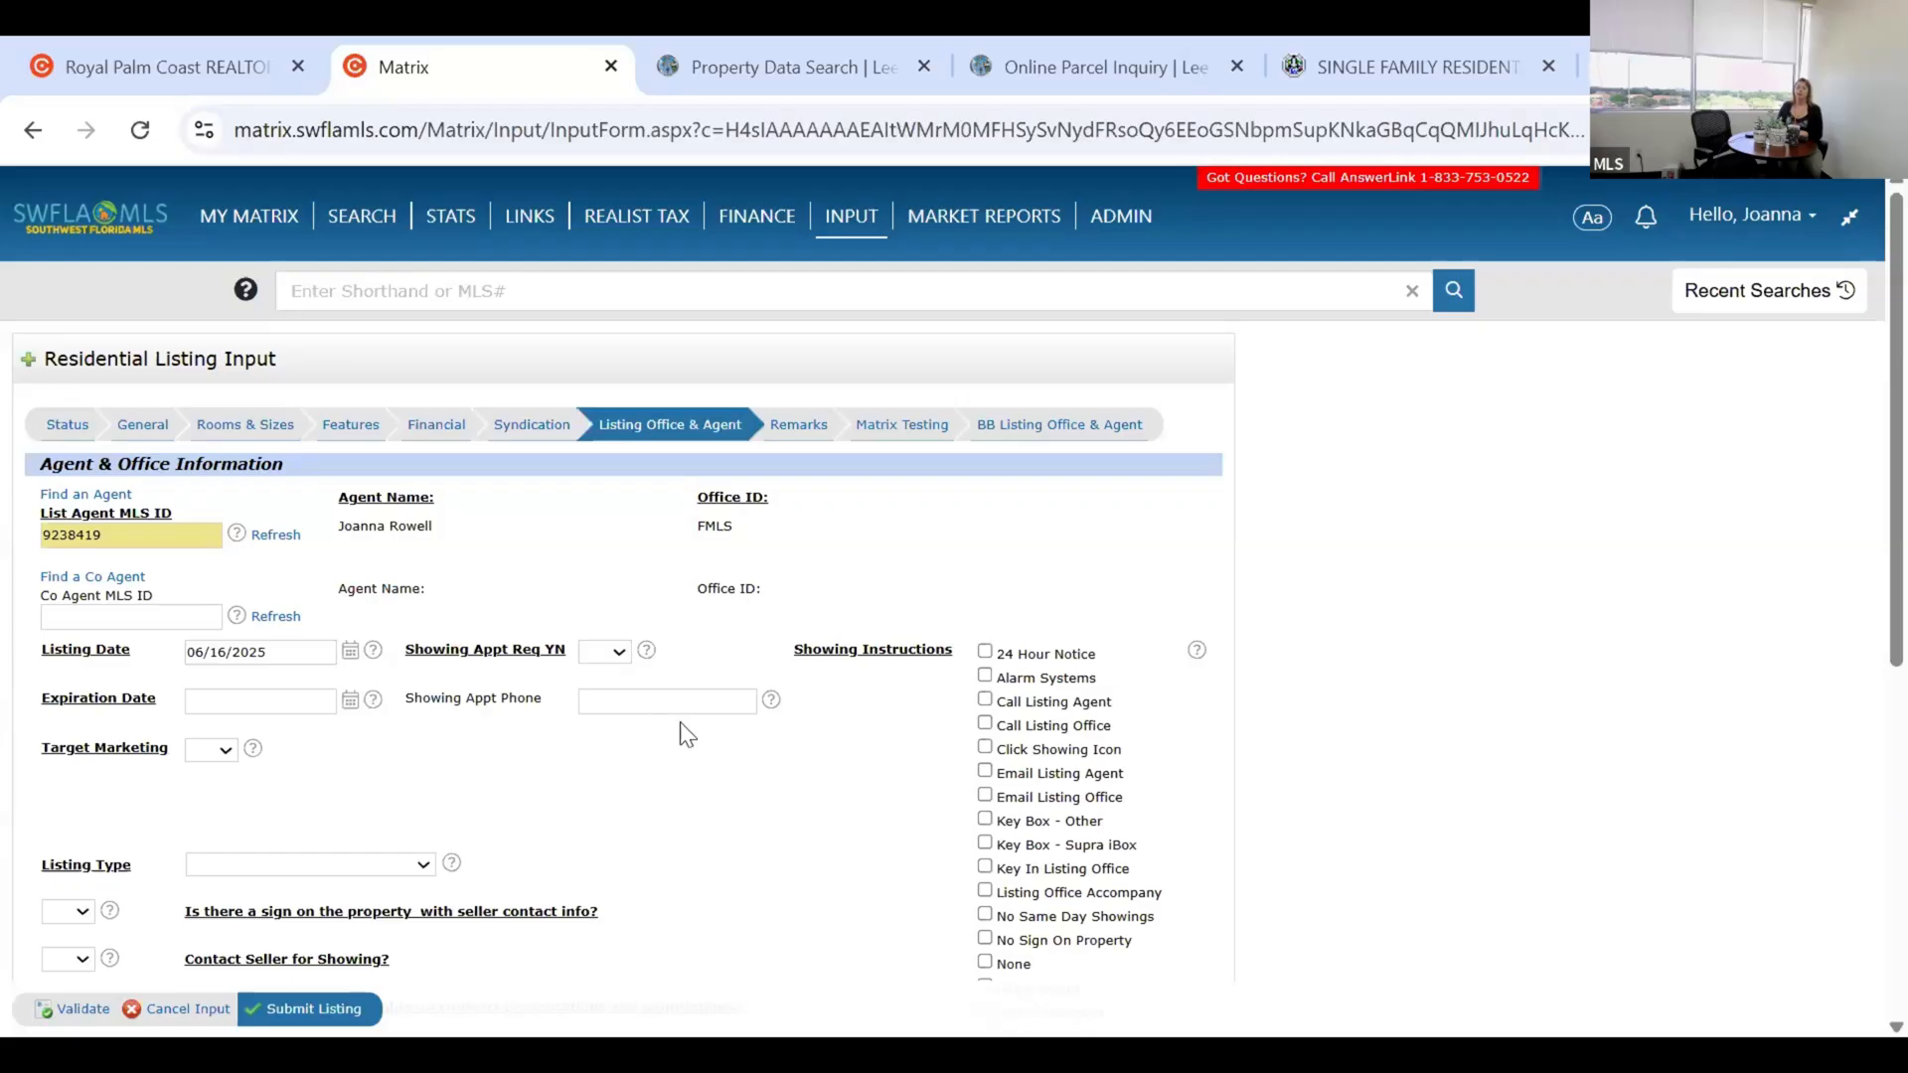
scroll(994, 597, "down", 1)
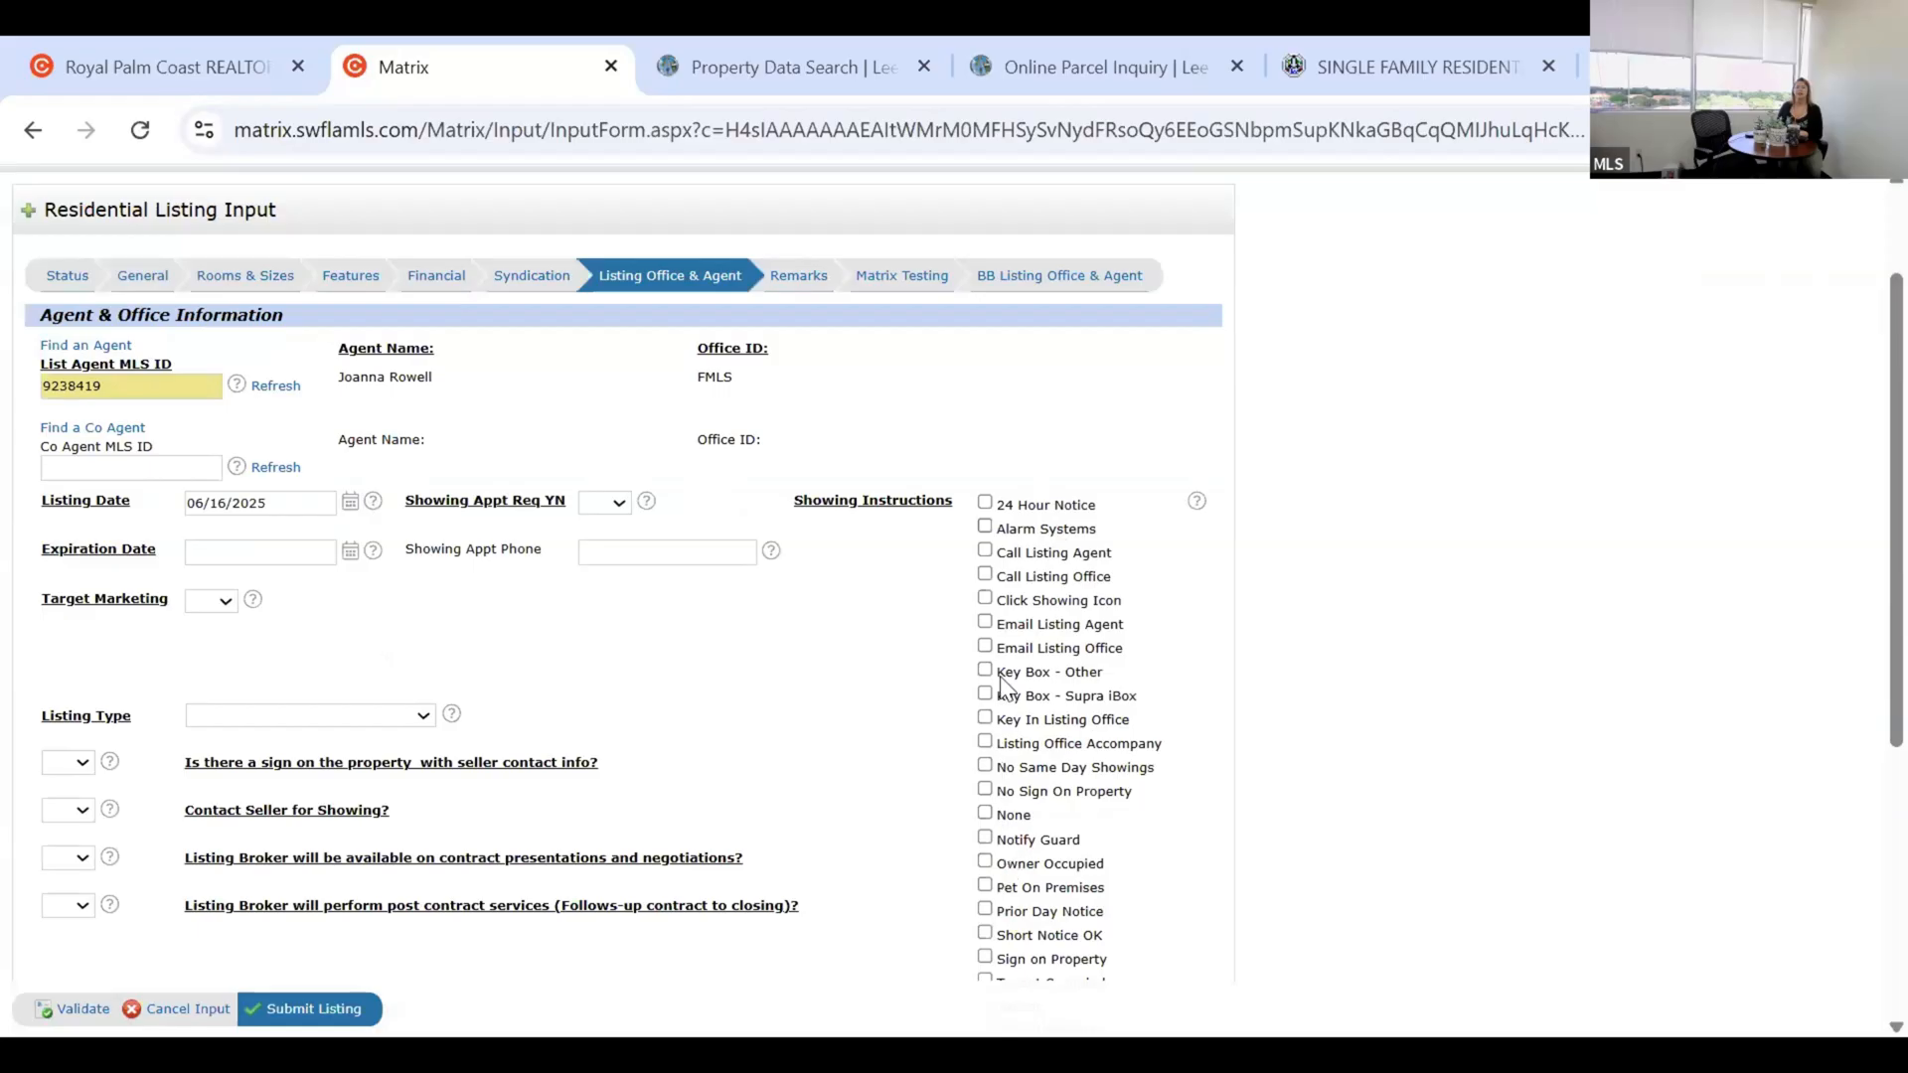
scroll(1001, 381, "down", 1)
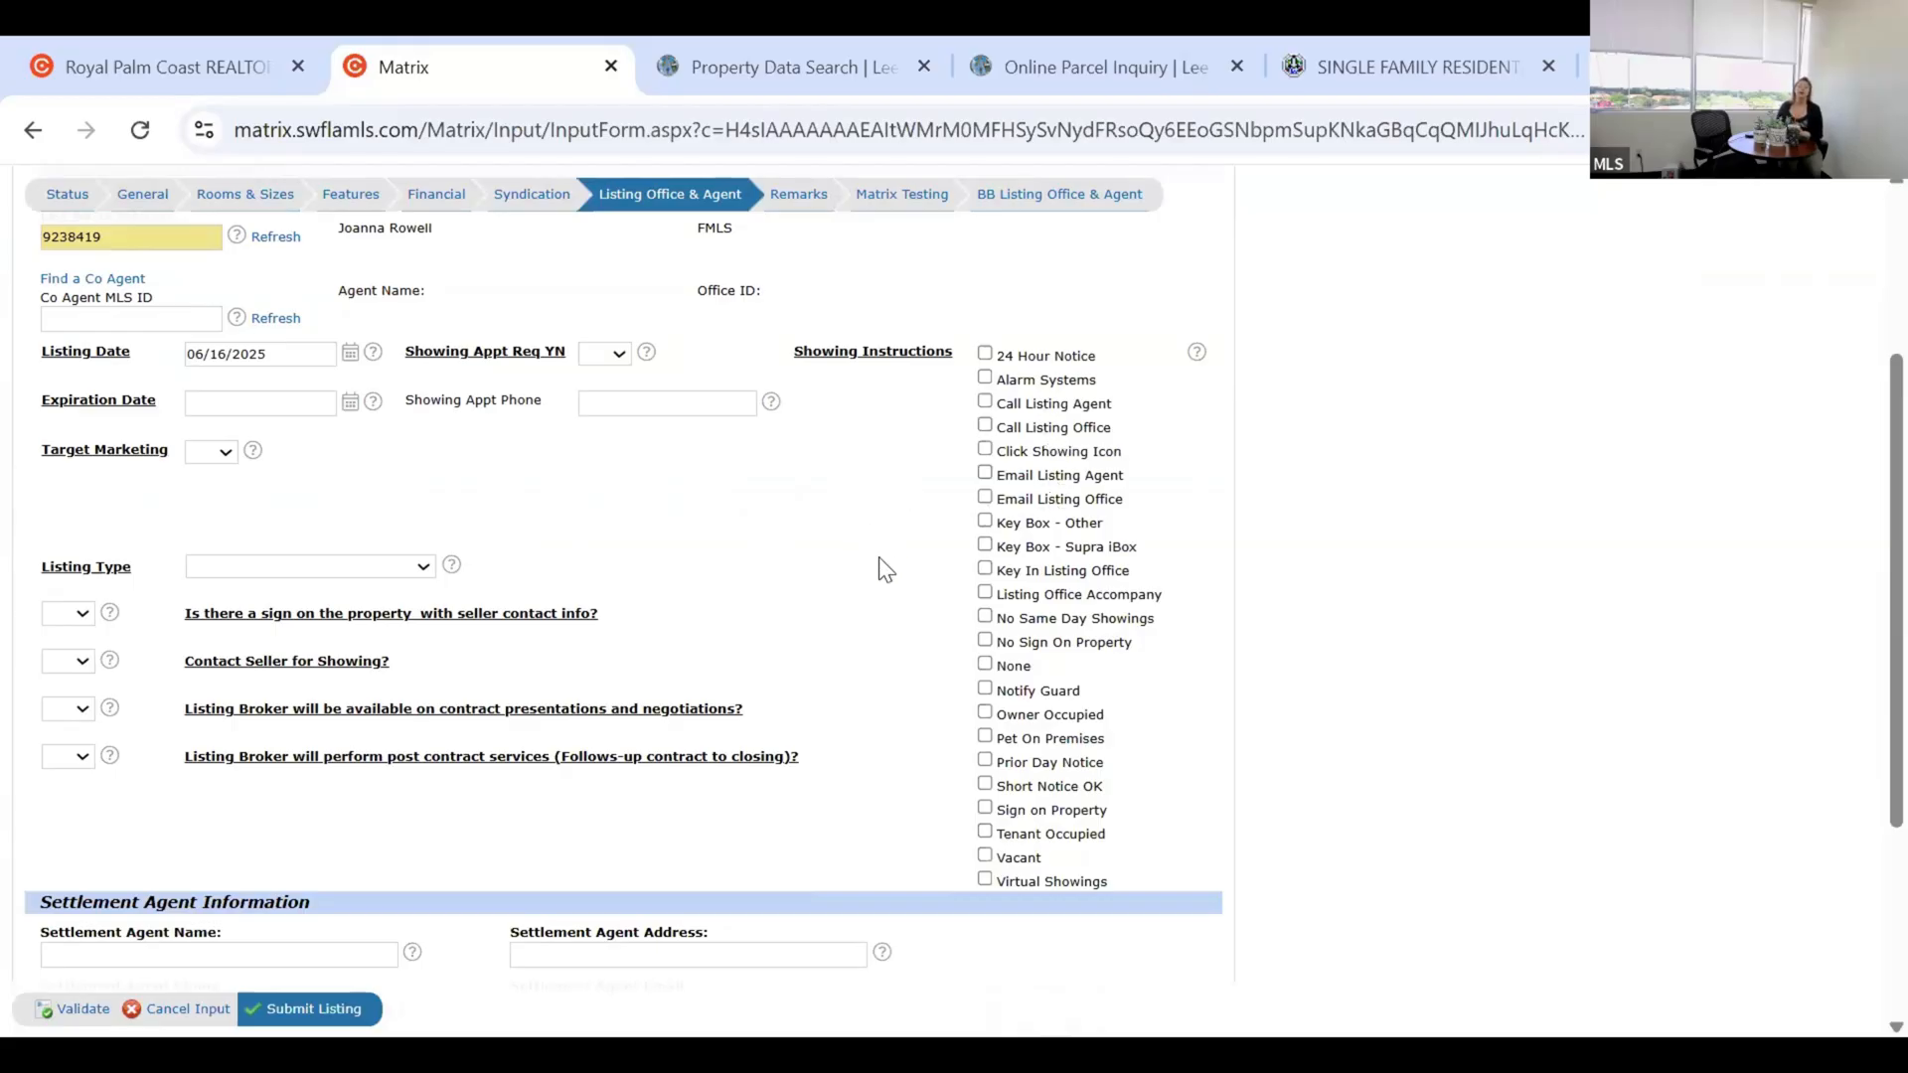
scroll(893, 577, "up", 2)
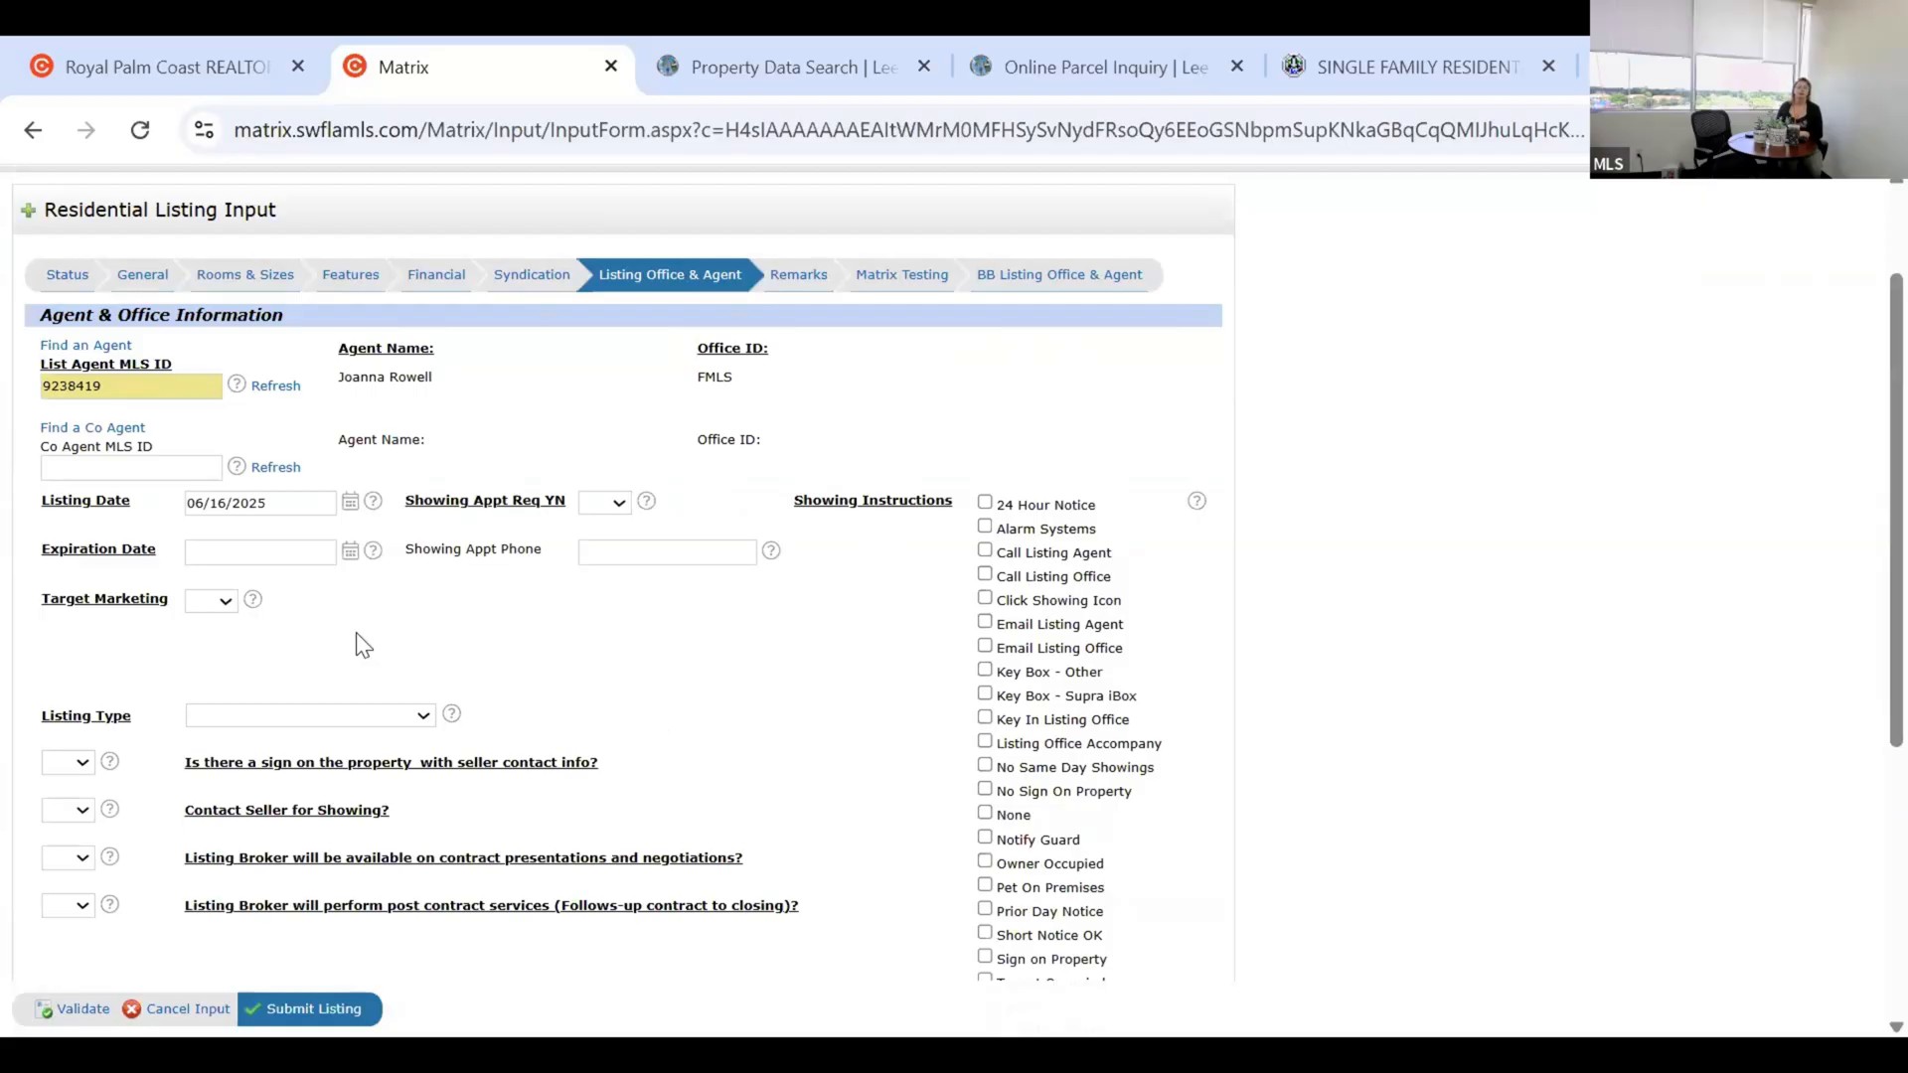
scroll(161, 630, "down", 1)
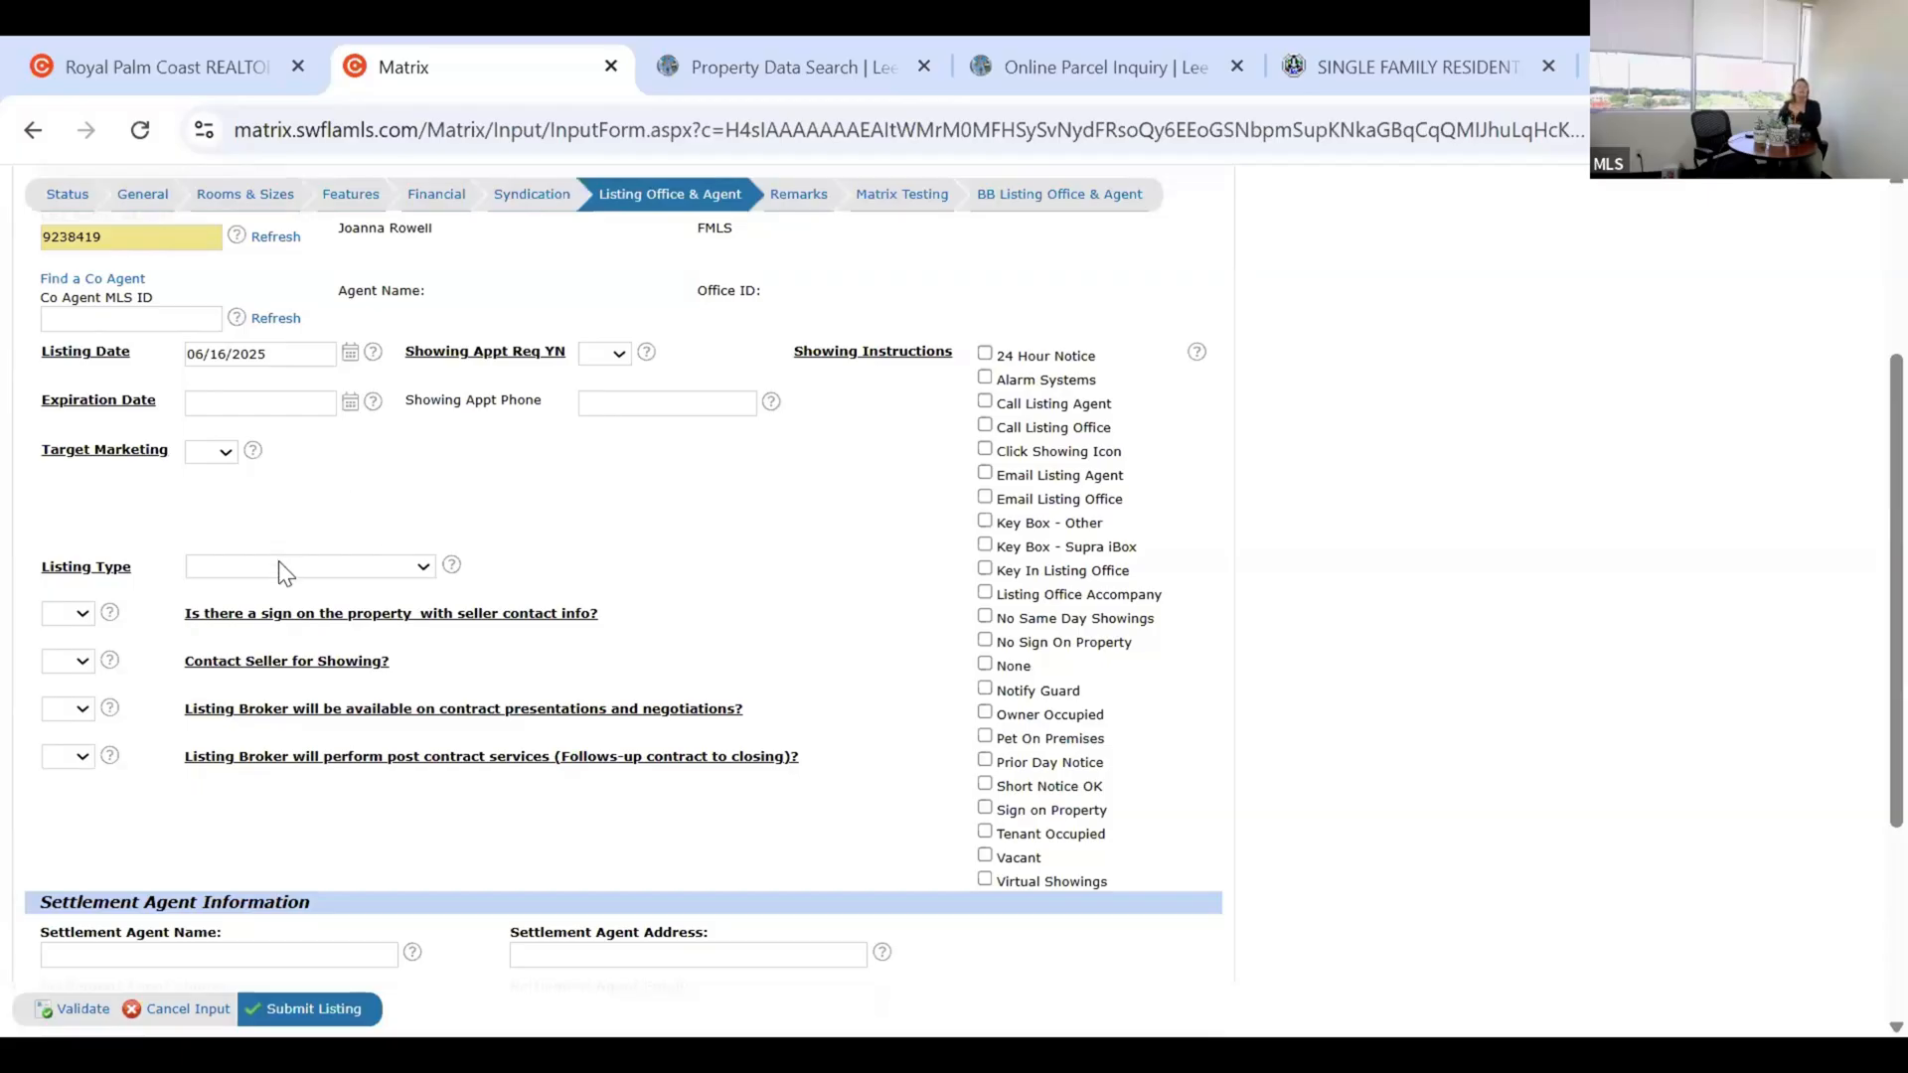
Change the Listing Type from Exclusive Right to Sell to Limited Services.
left_click(346, 550)
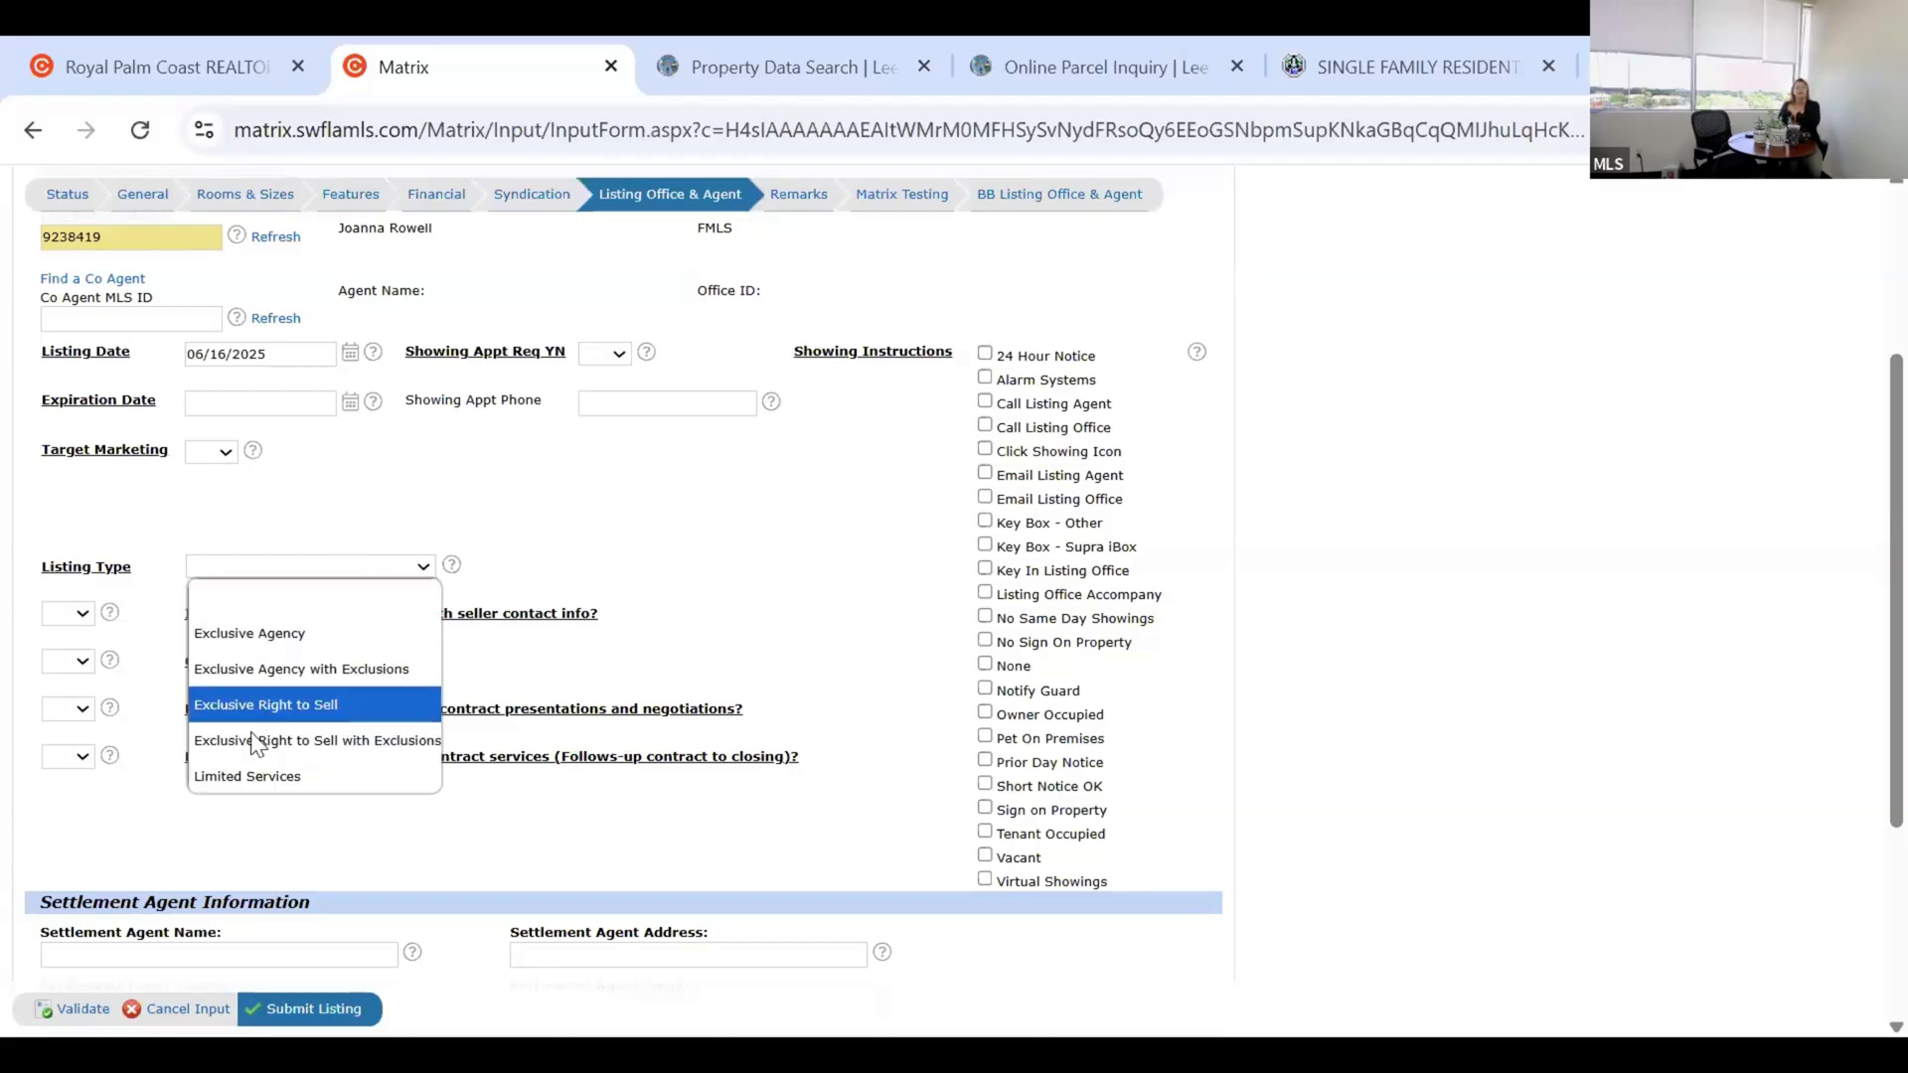
left_click(303, 703)
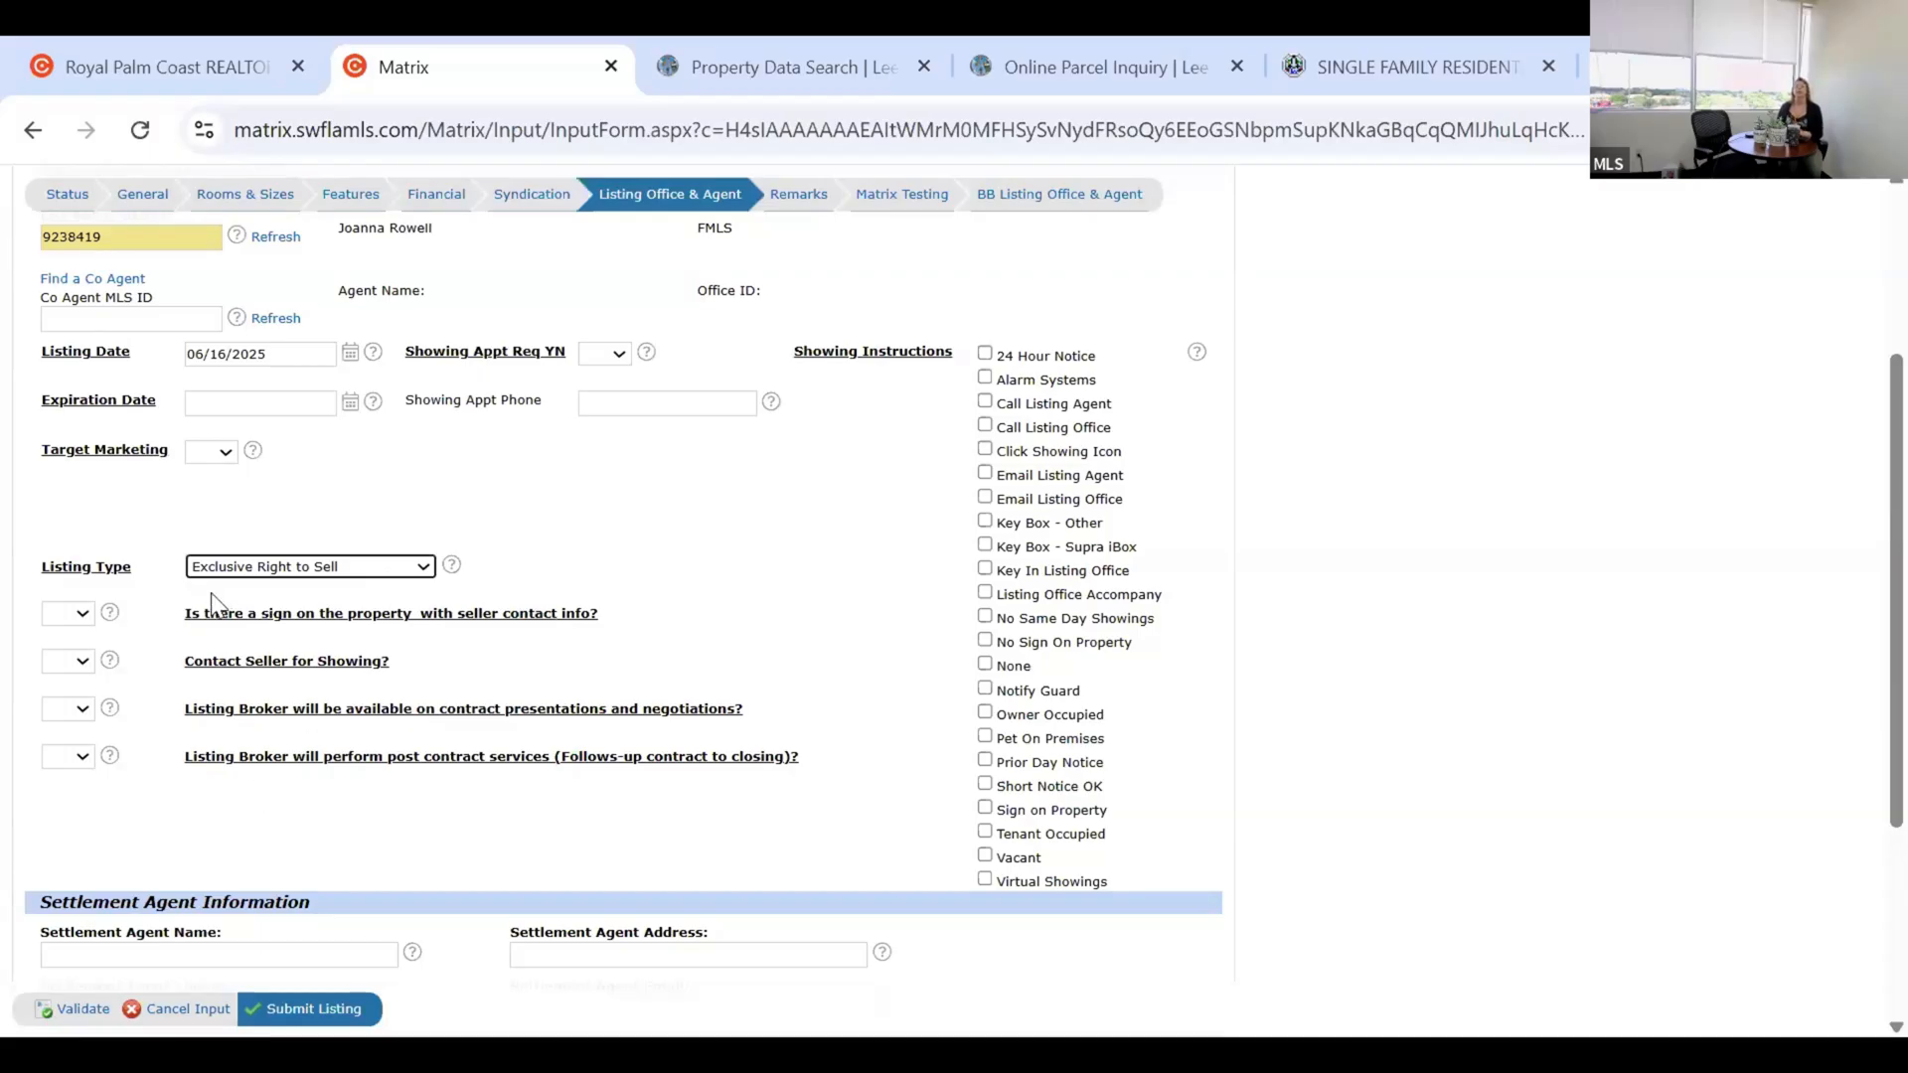
key("Down")
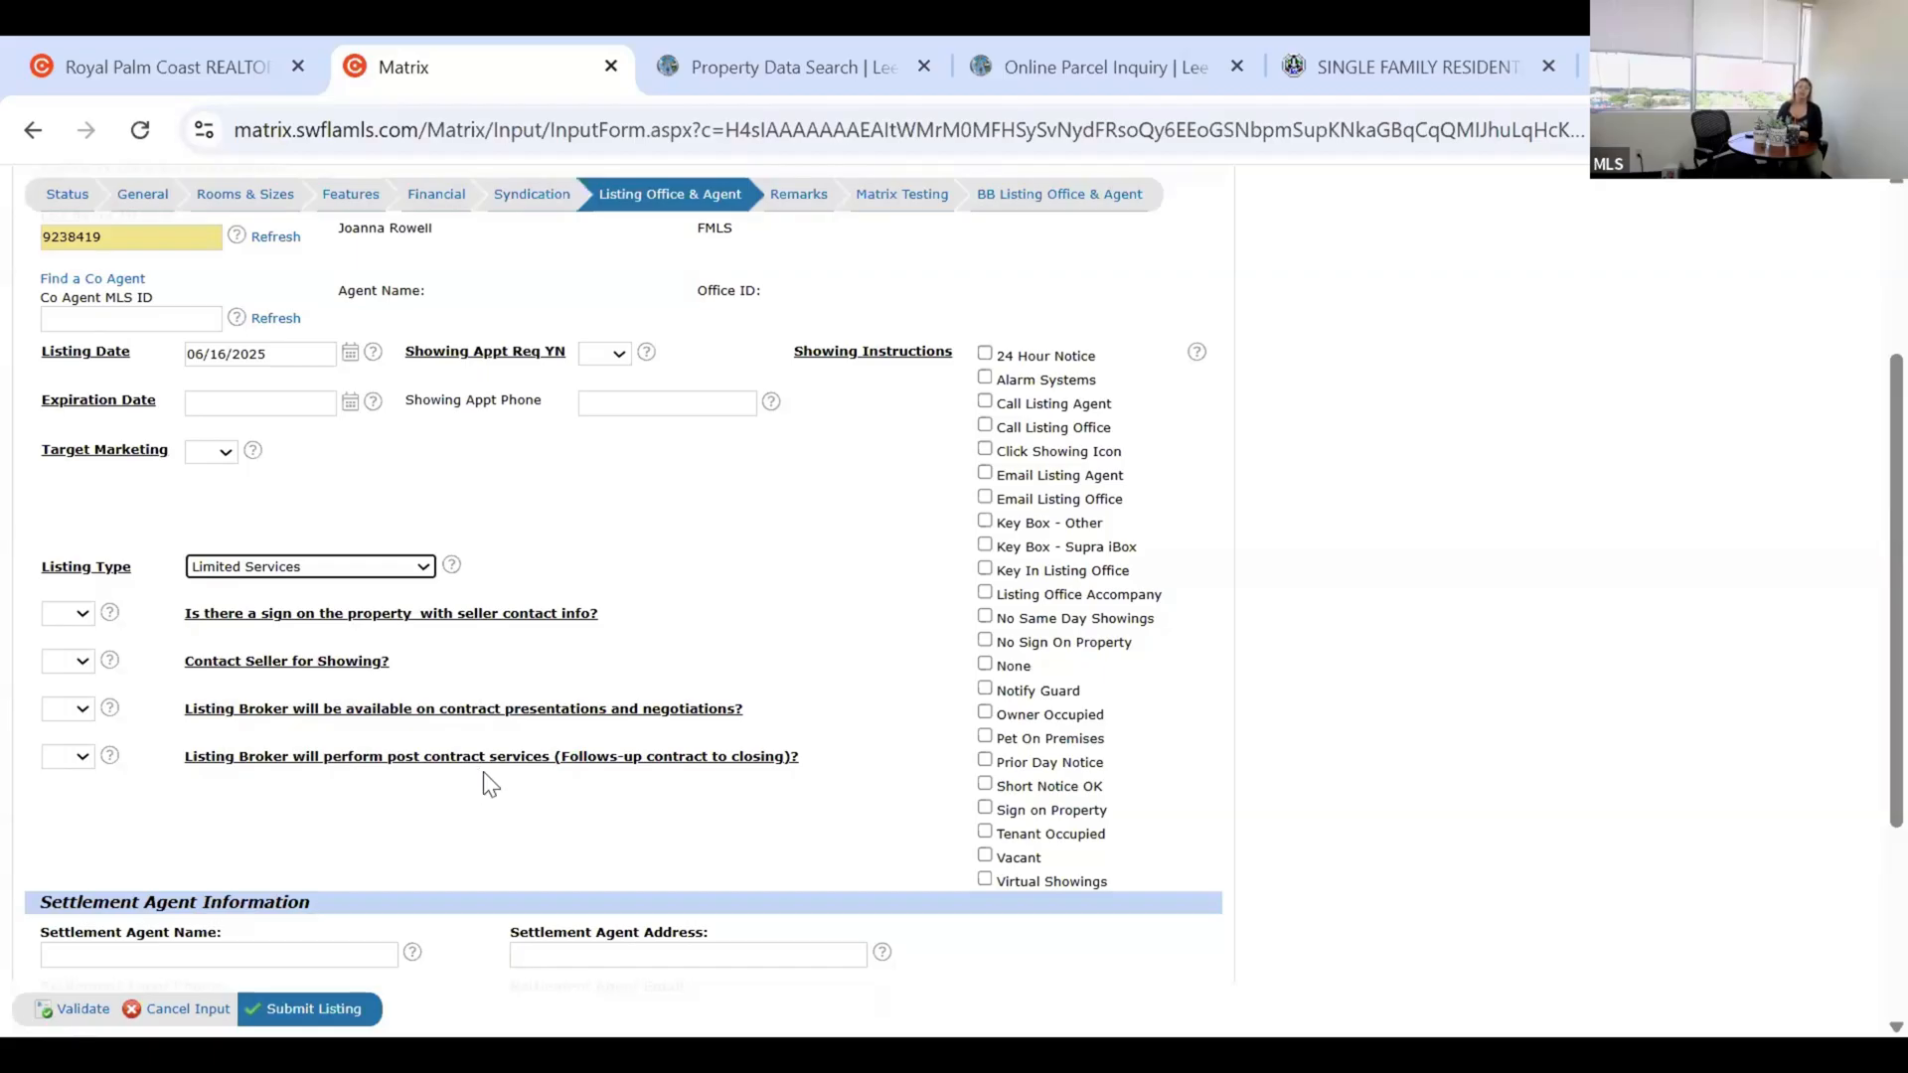
Scroll through the Listing Office & Agent section to review its remaining fields.
scroll(490, 777, "down", 1)
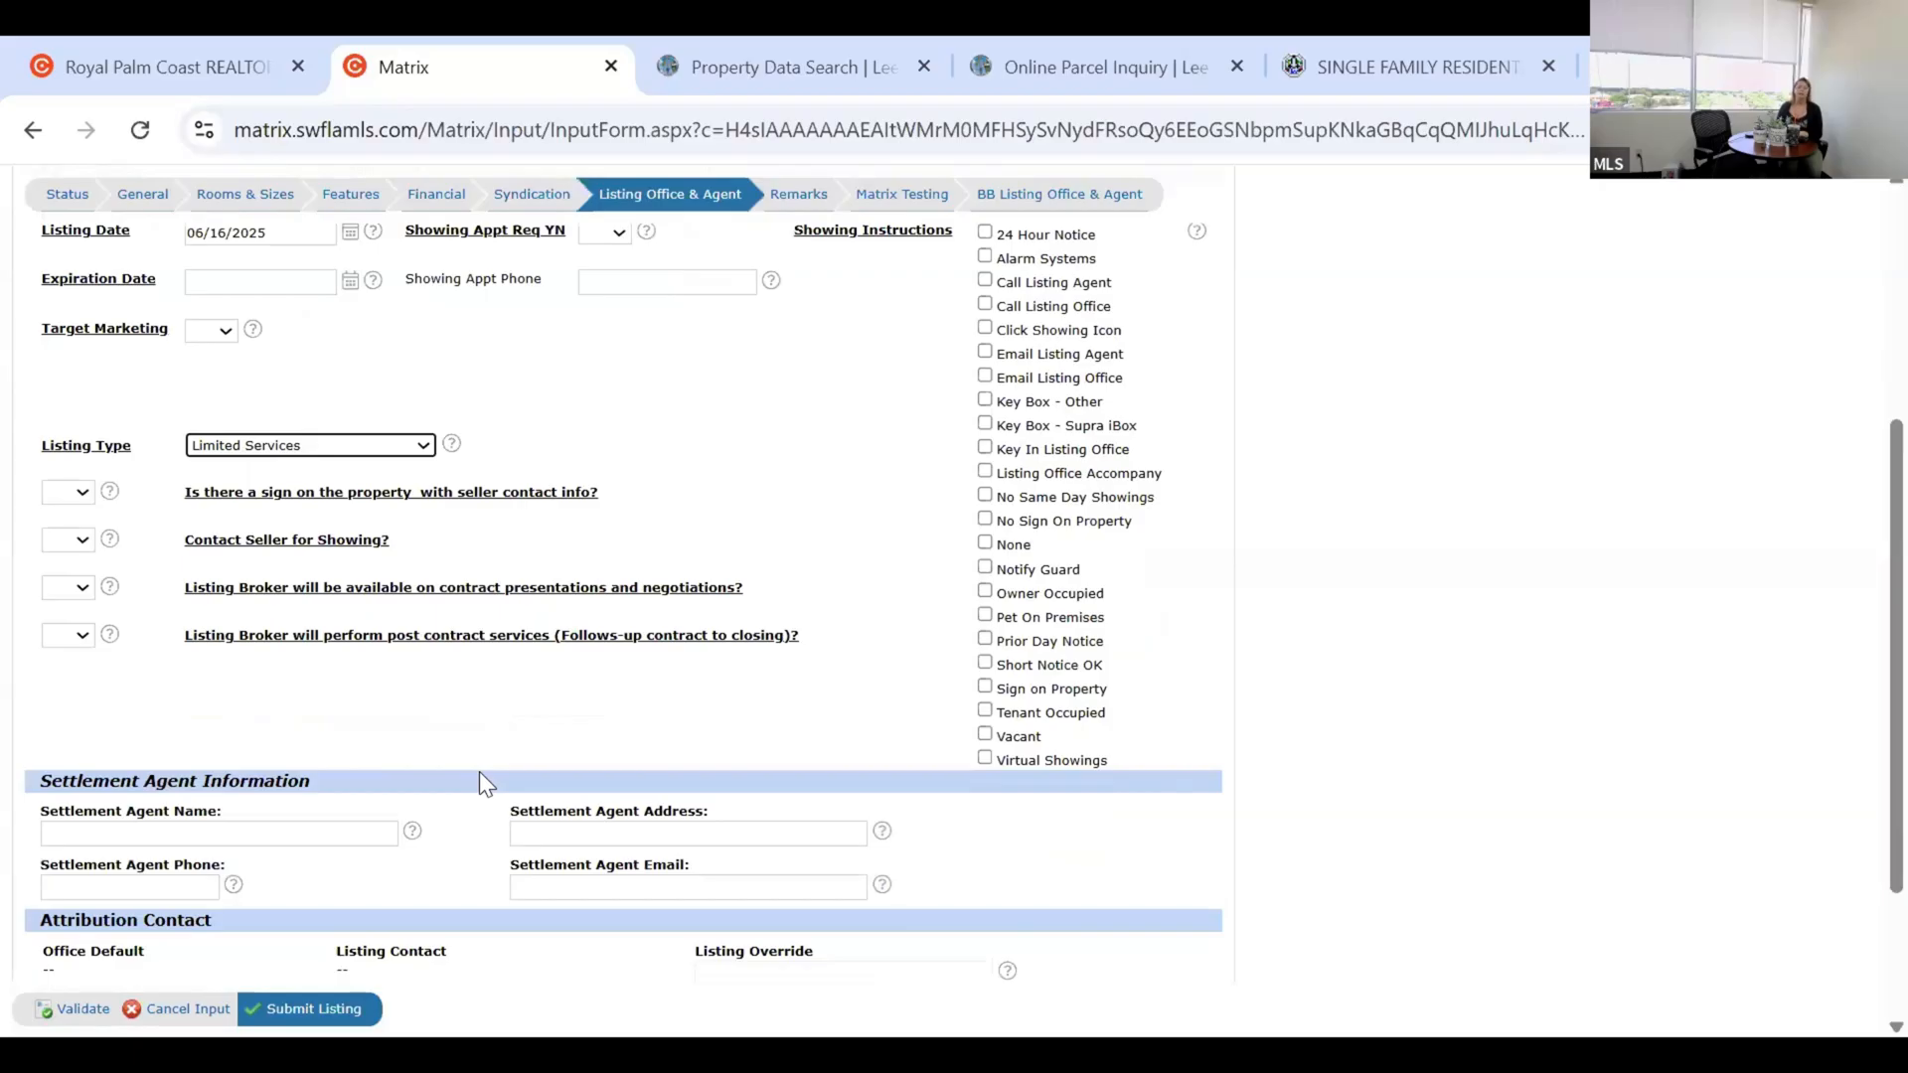
scroll(467, 775, "down", 1)
scroll(243, 755, "down", 2)
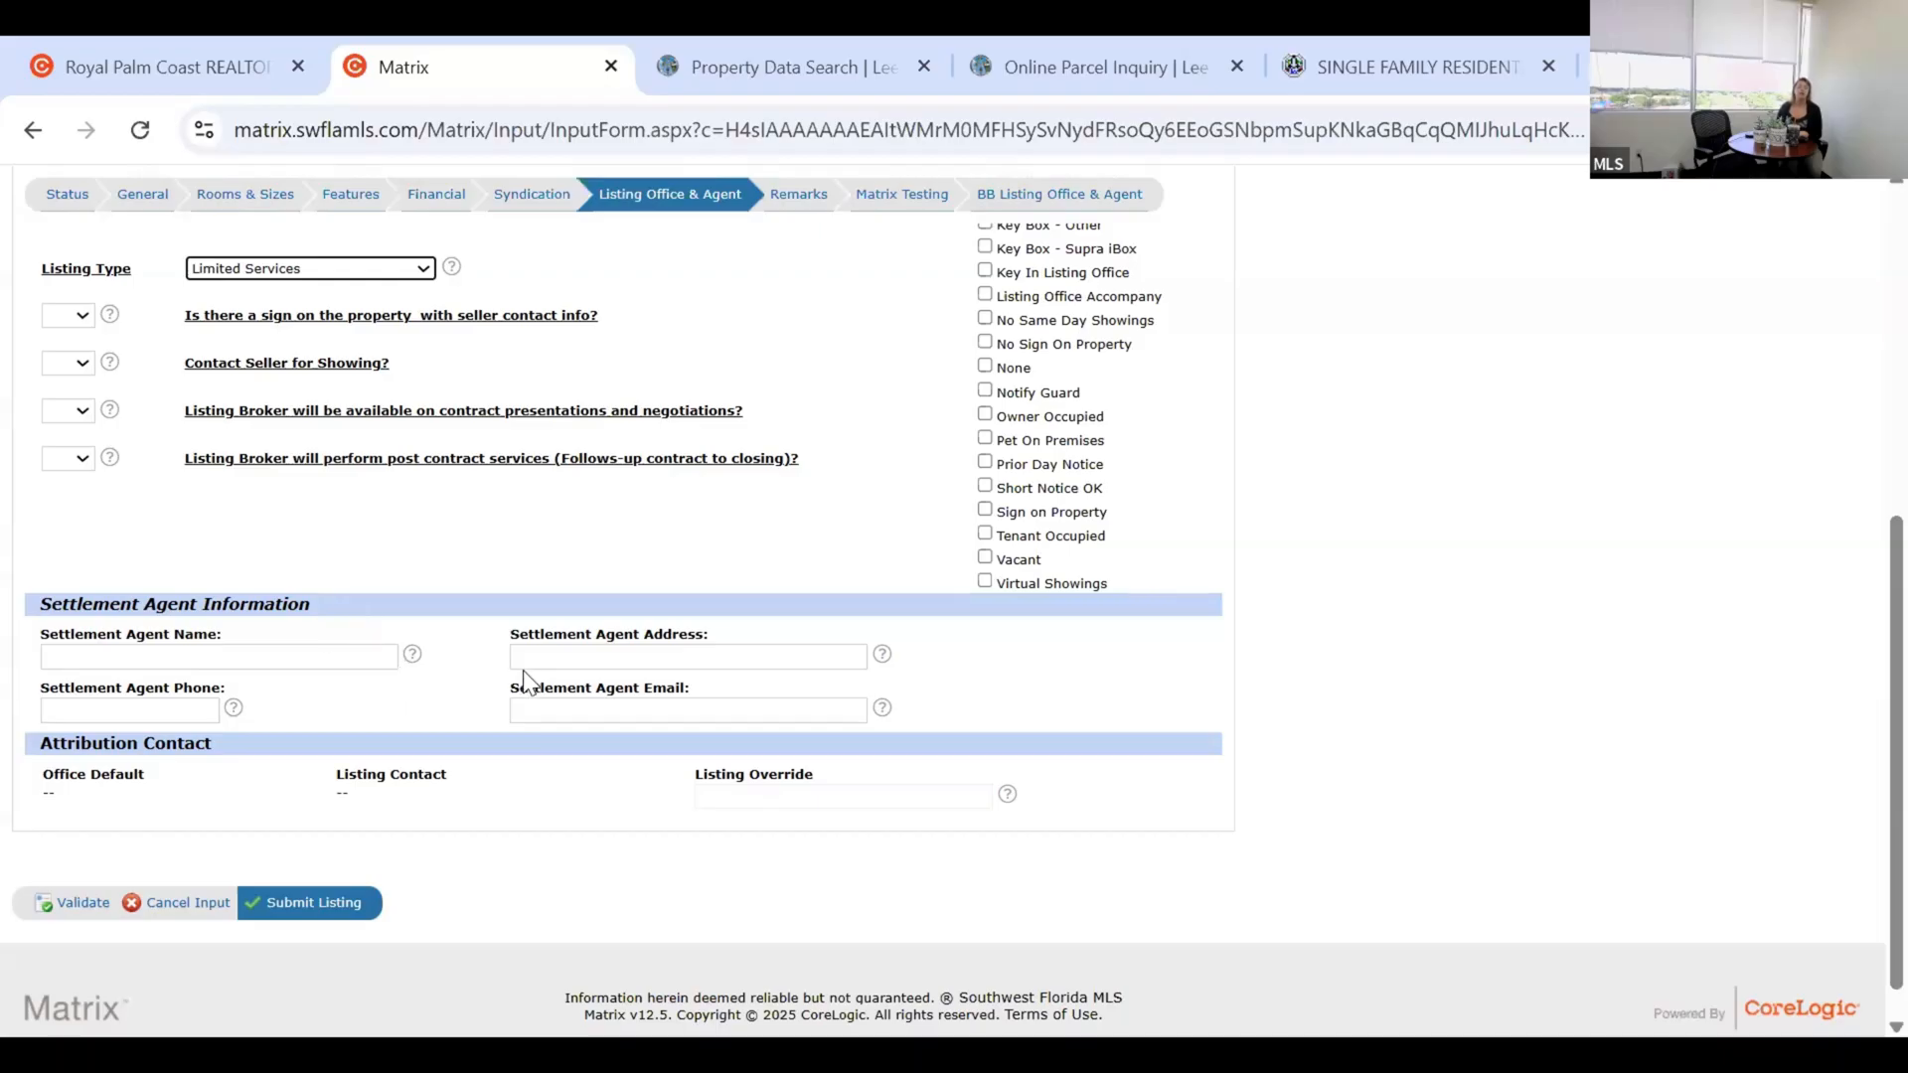
scroll(811, 698, "up", 3)
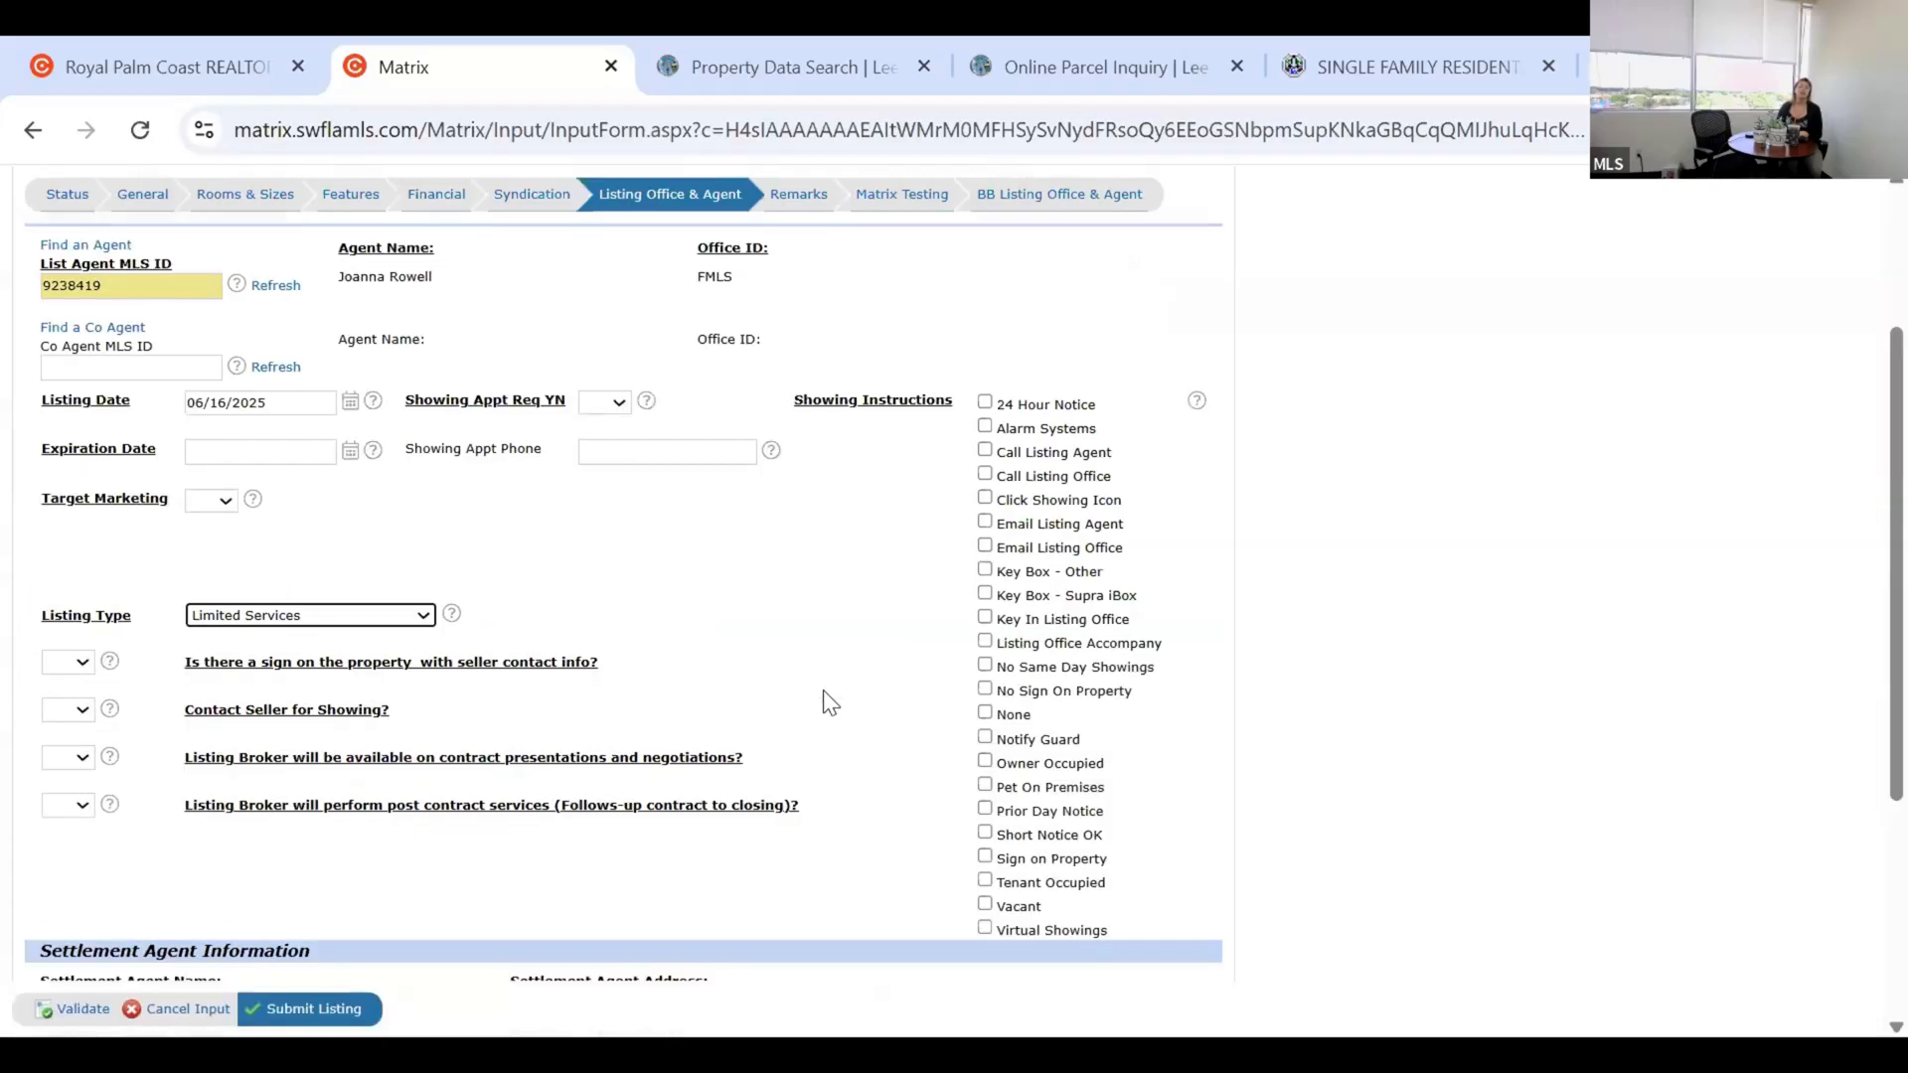
scroll(793, 293, "up", 1)
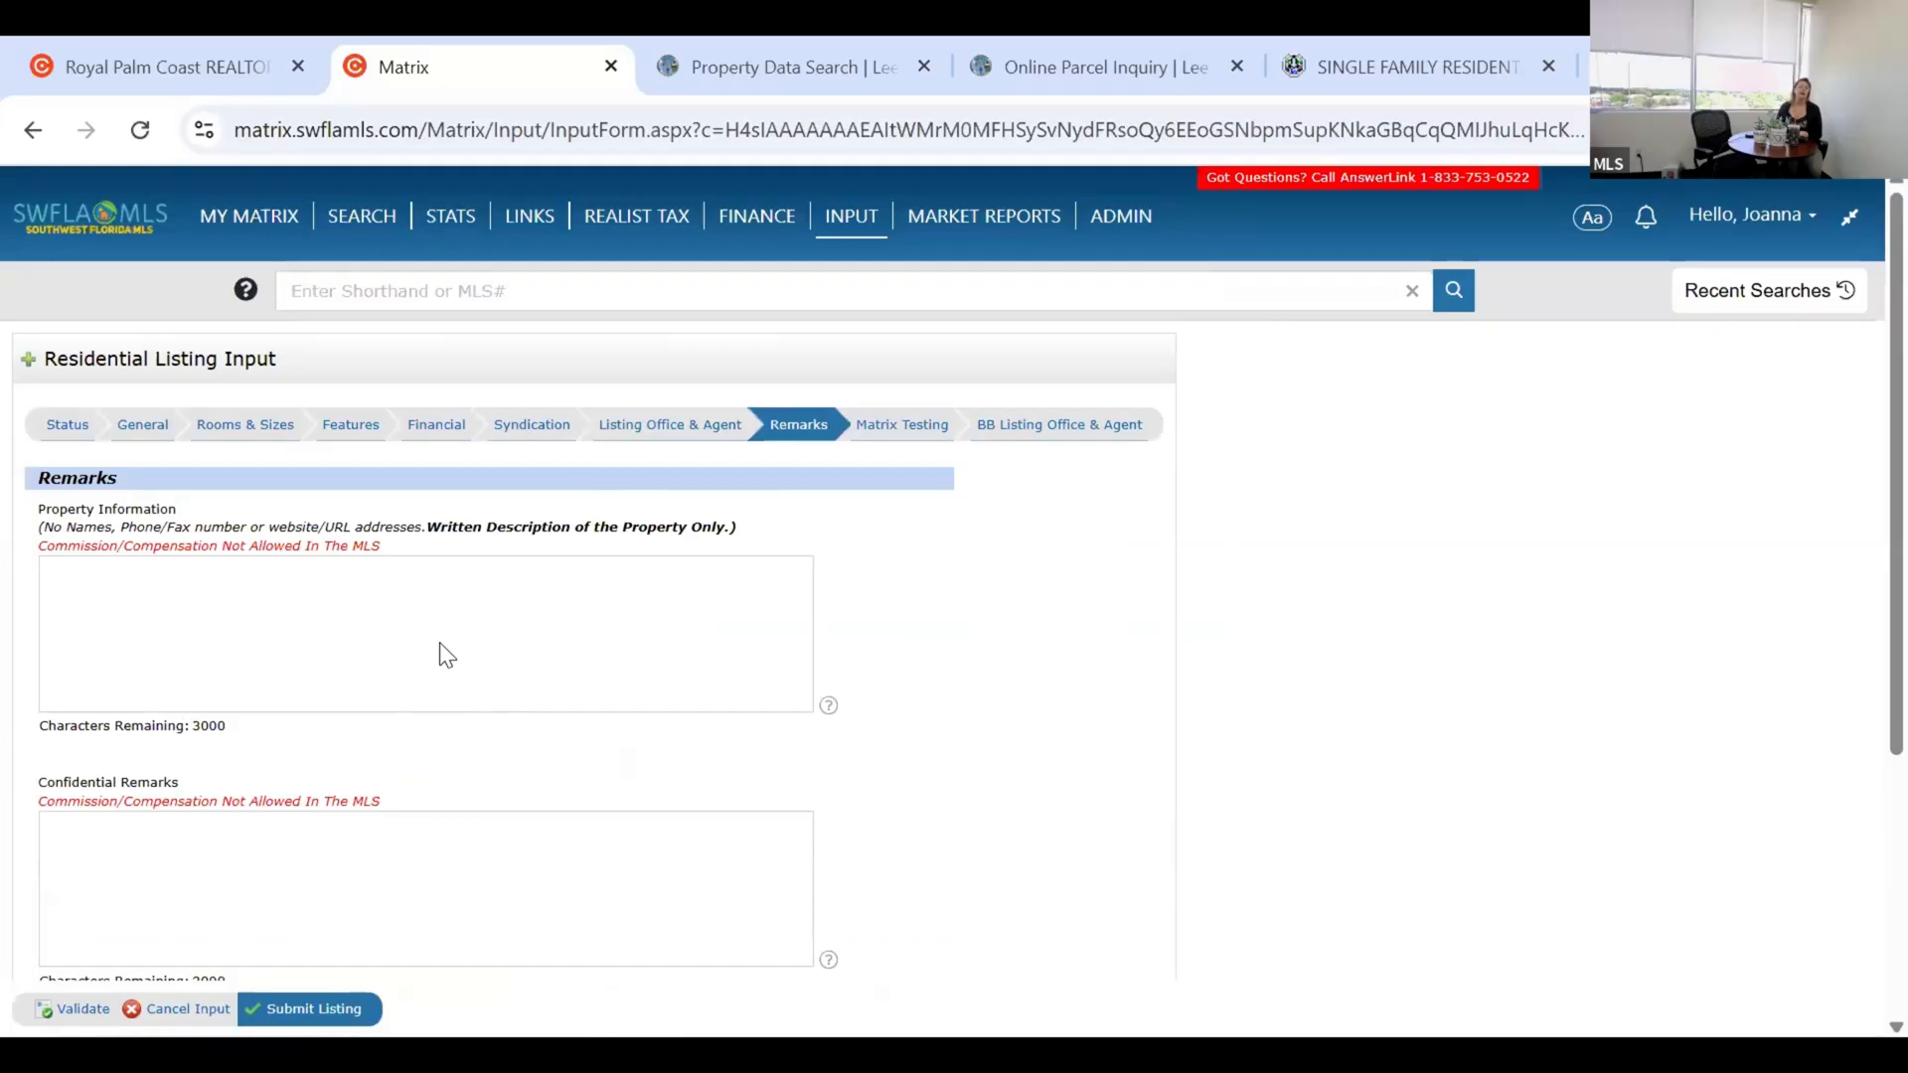
Scroll through the Remarks section's Property Information and Confidential Remarks fields.
scroll(439, 642, "down", 1)
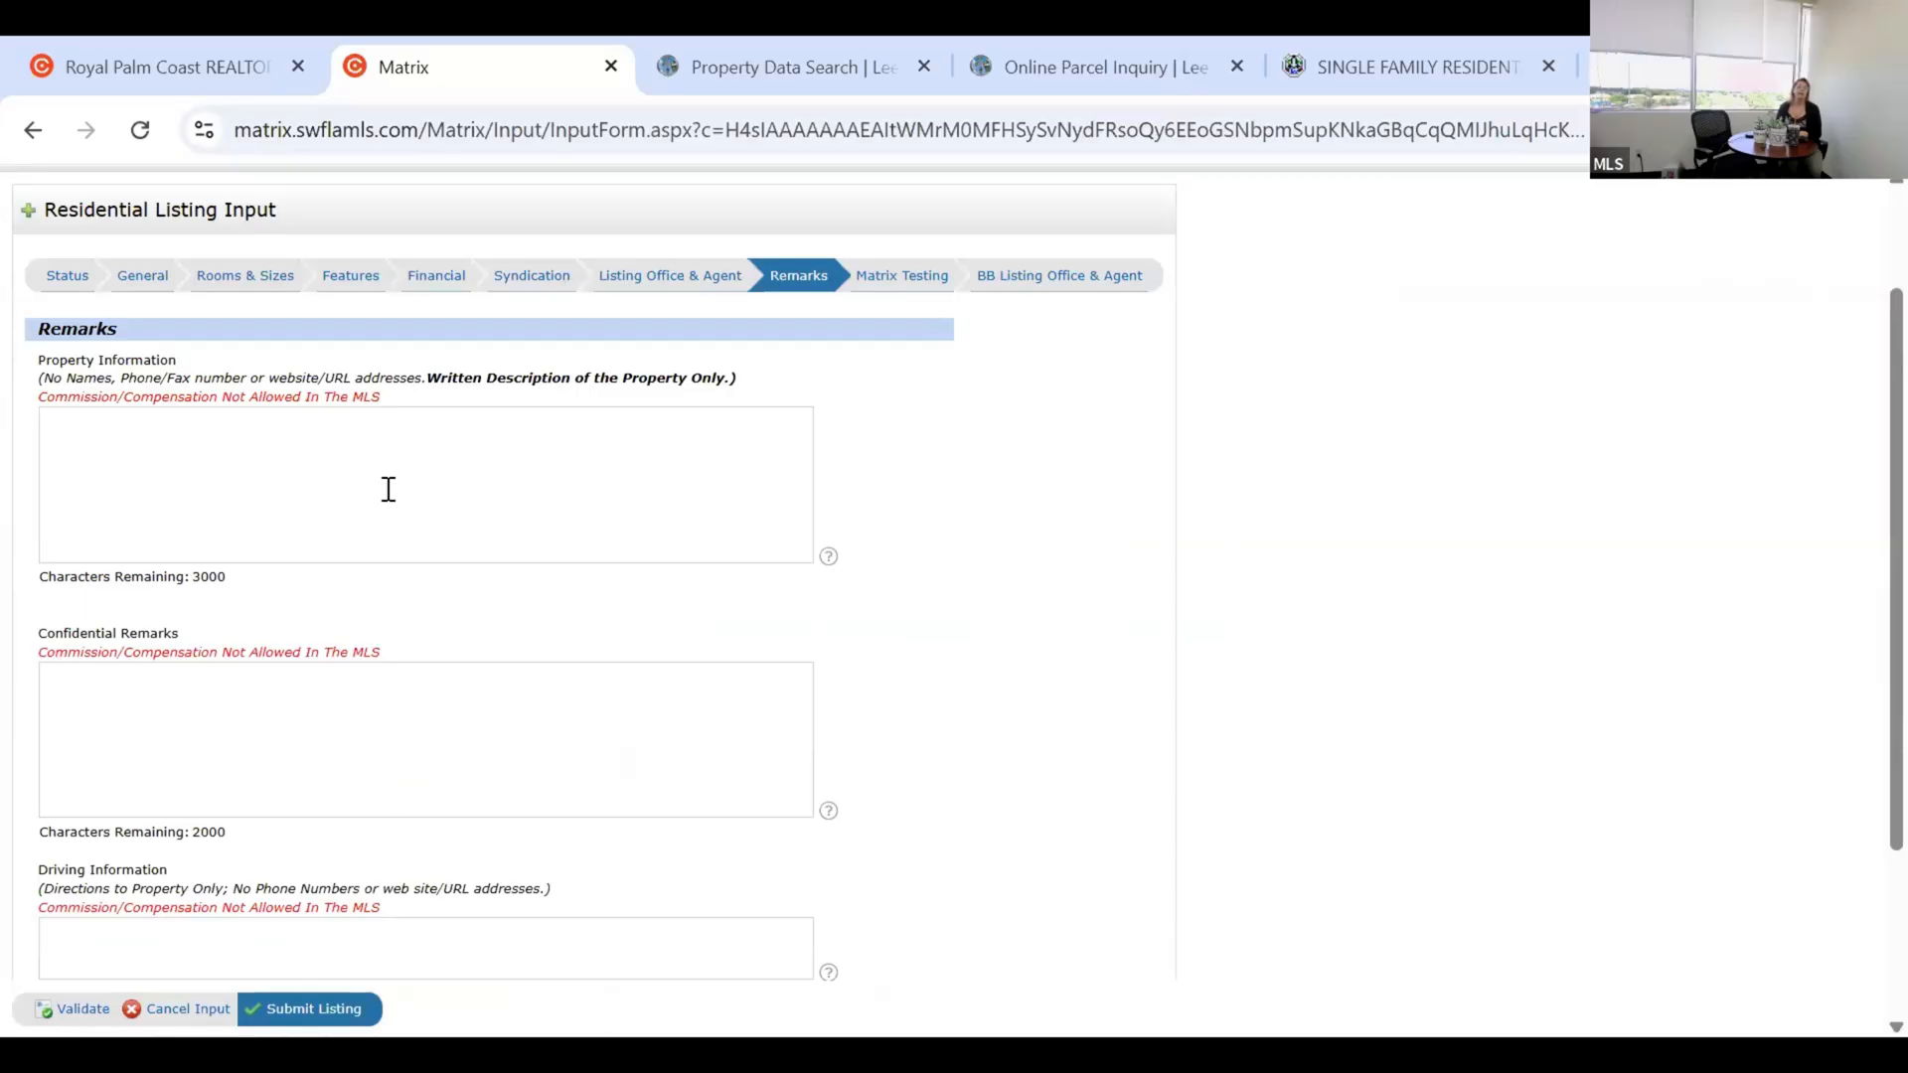
scroll(593, 565, "up", 2)
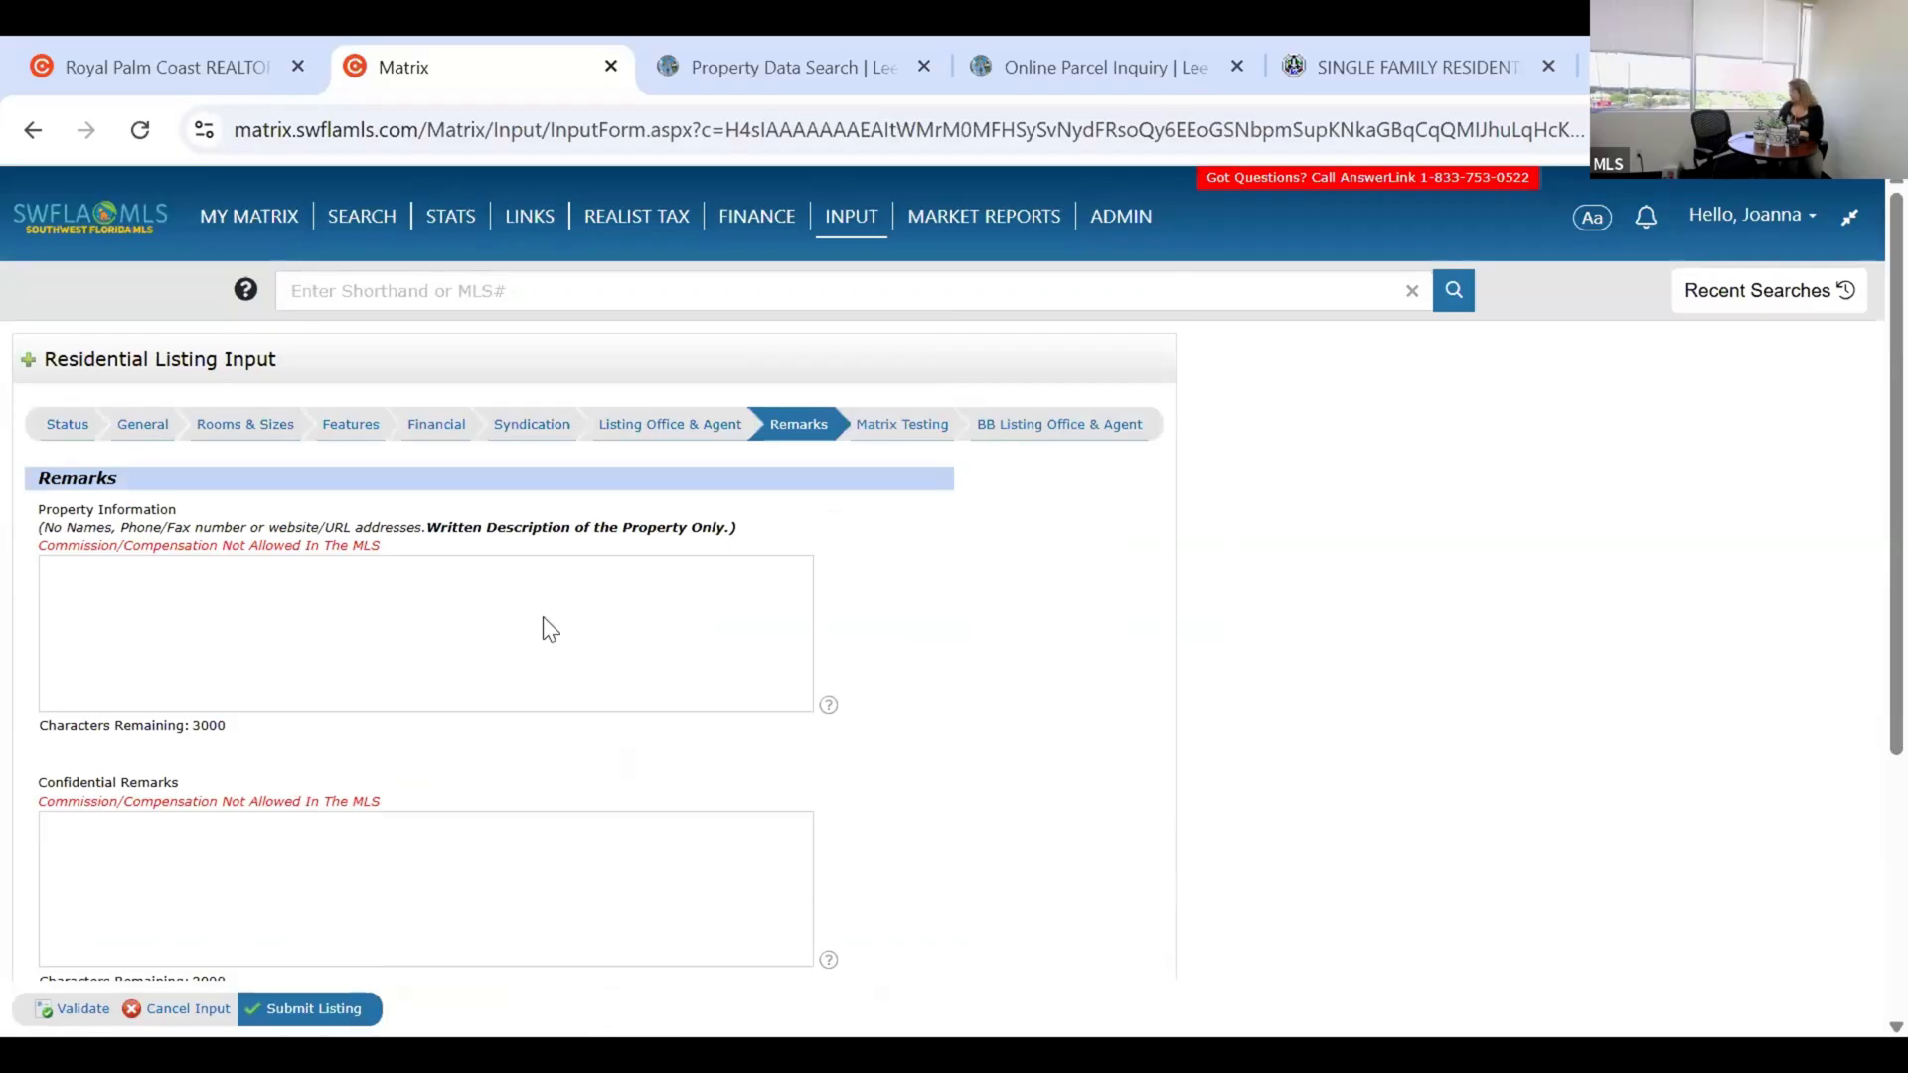
scroll(543, 626, "down", 2)
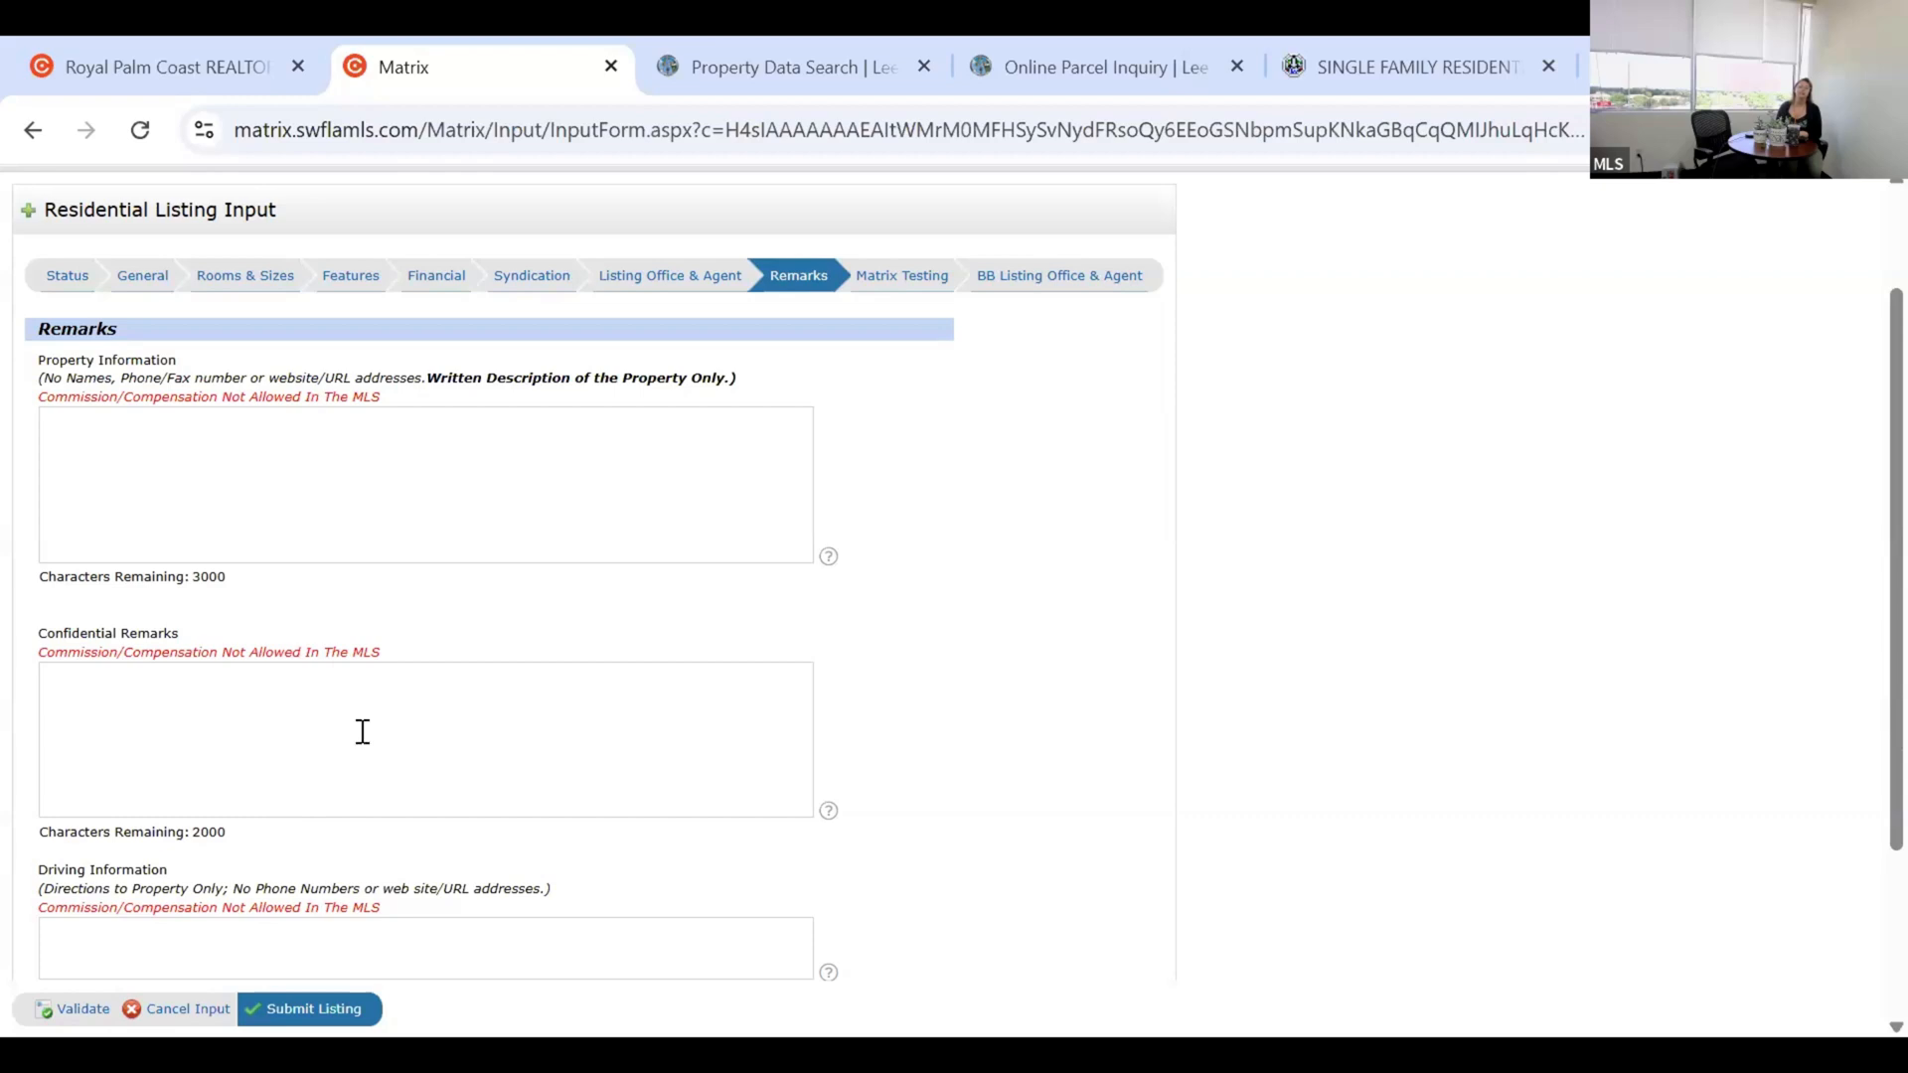
scroll(181, 750, "down", 1)
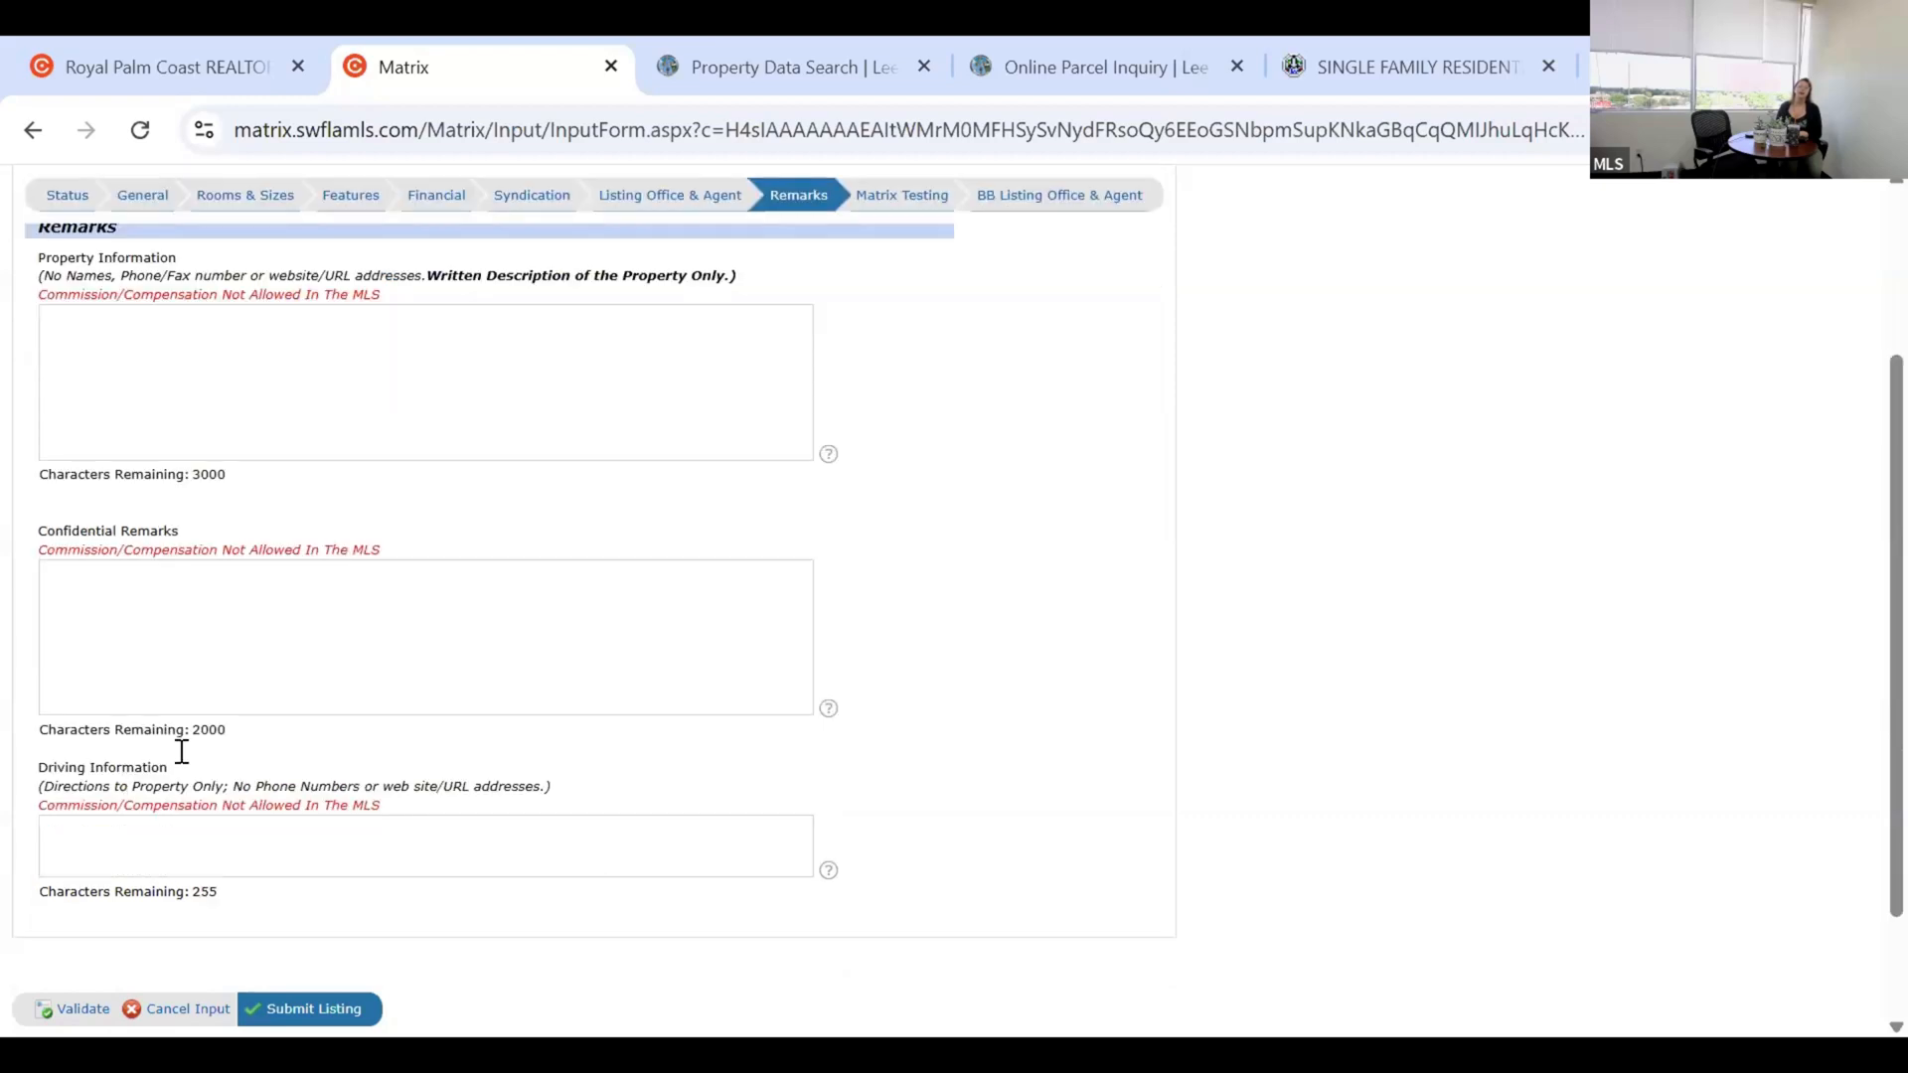
scroll(221, 795, "down", 1)
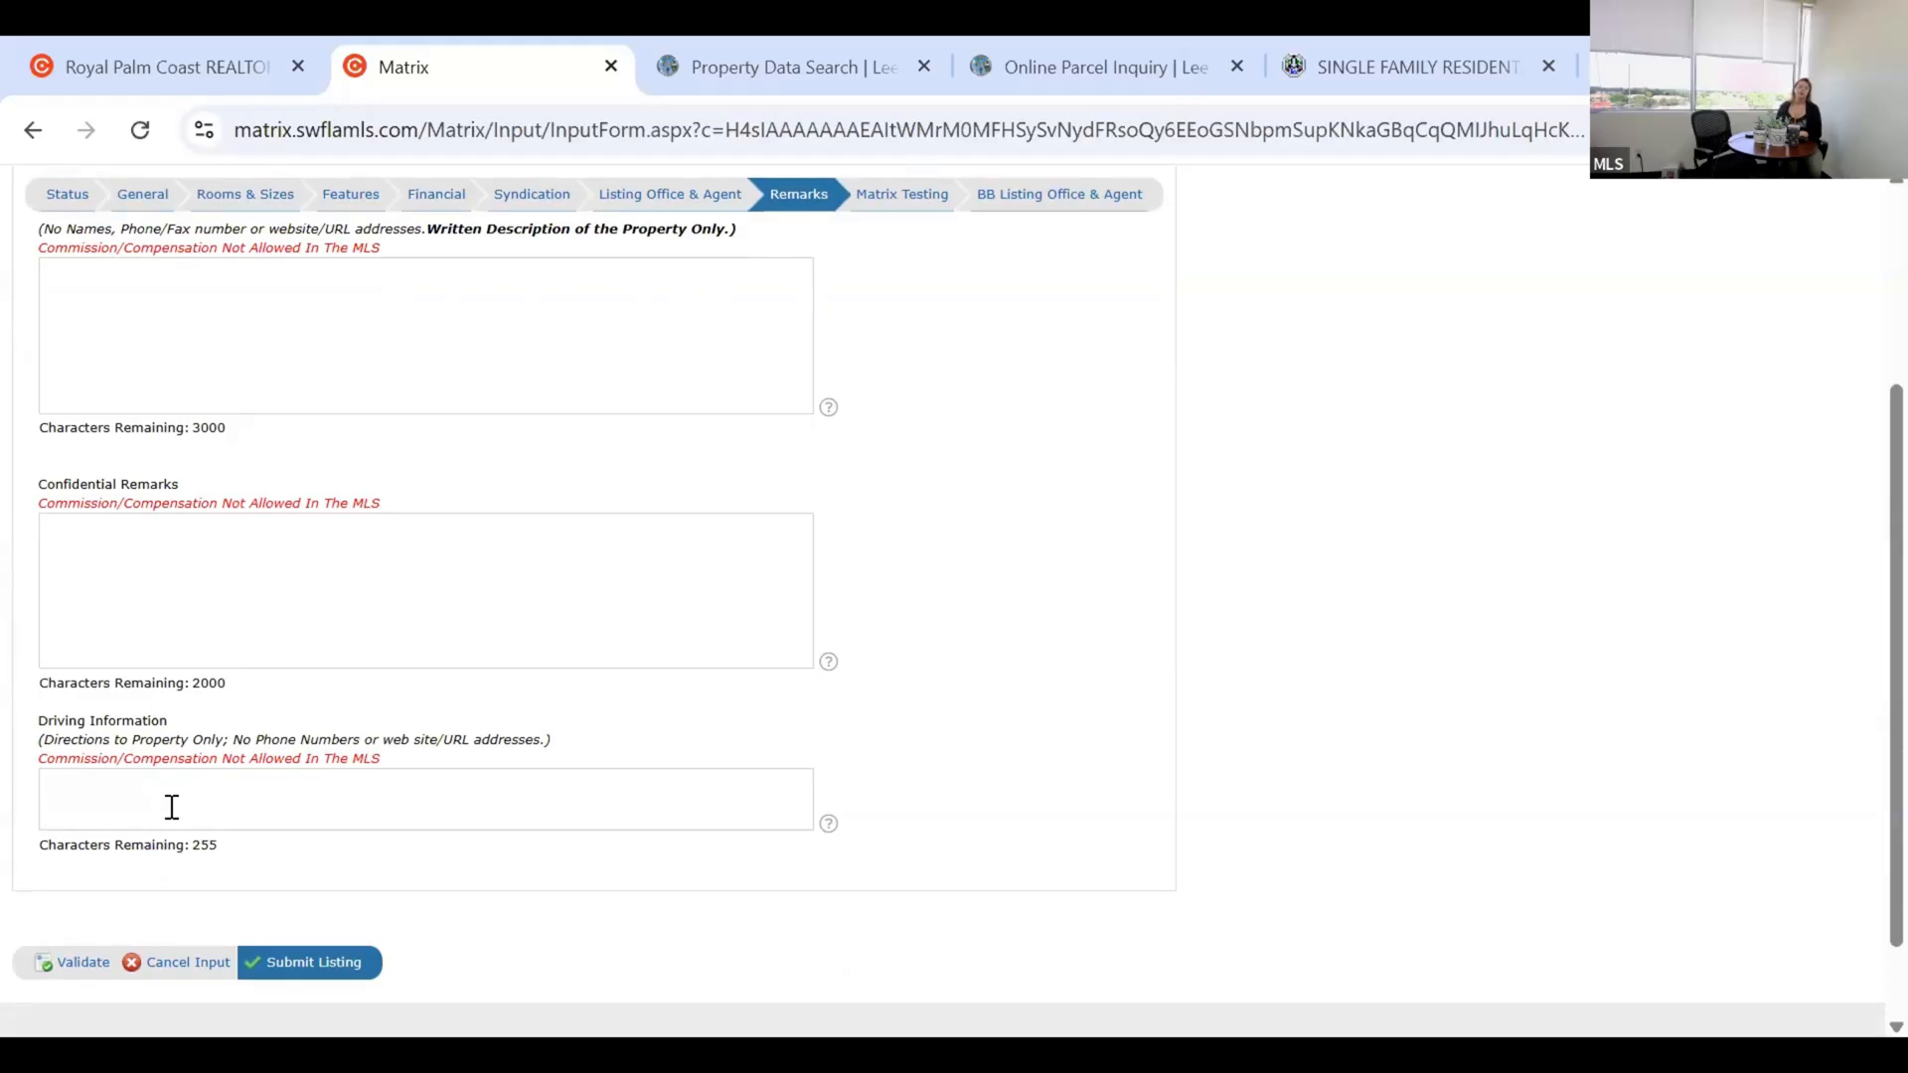
scroll(178, 807, "up", 2)
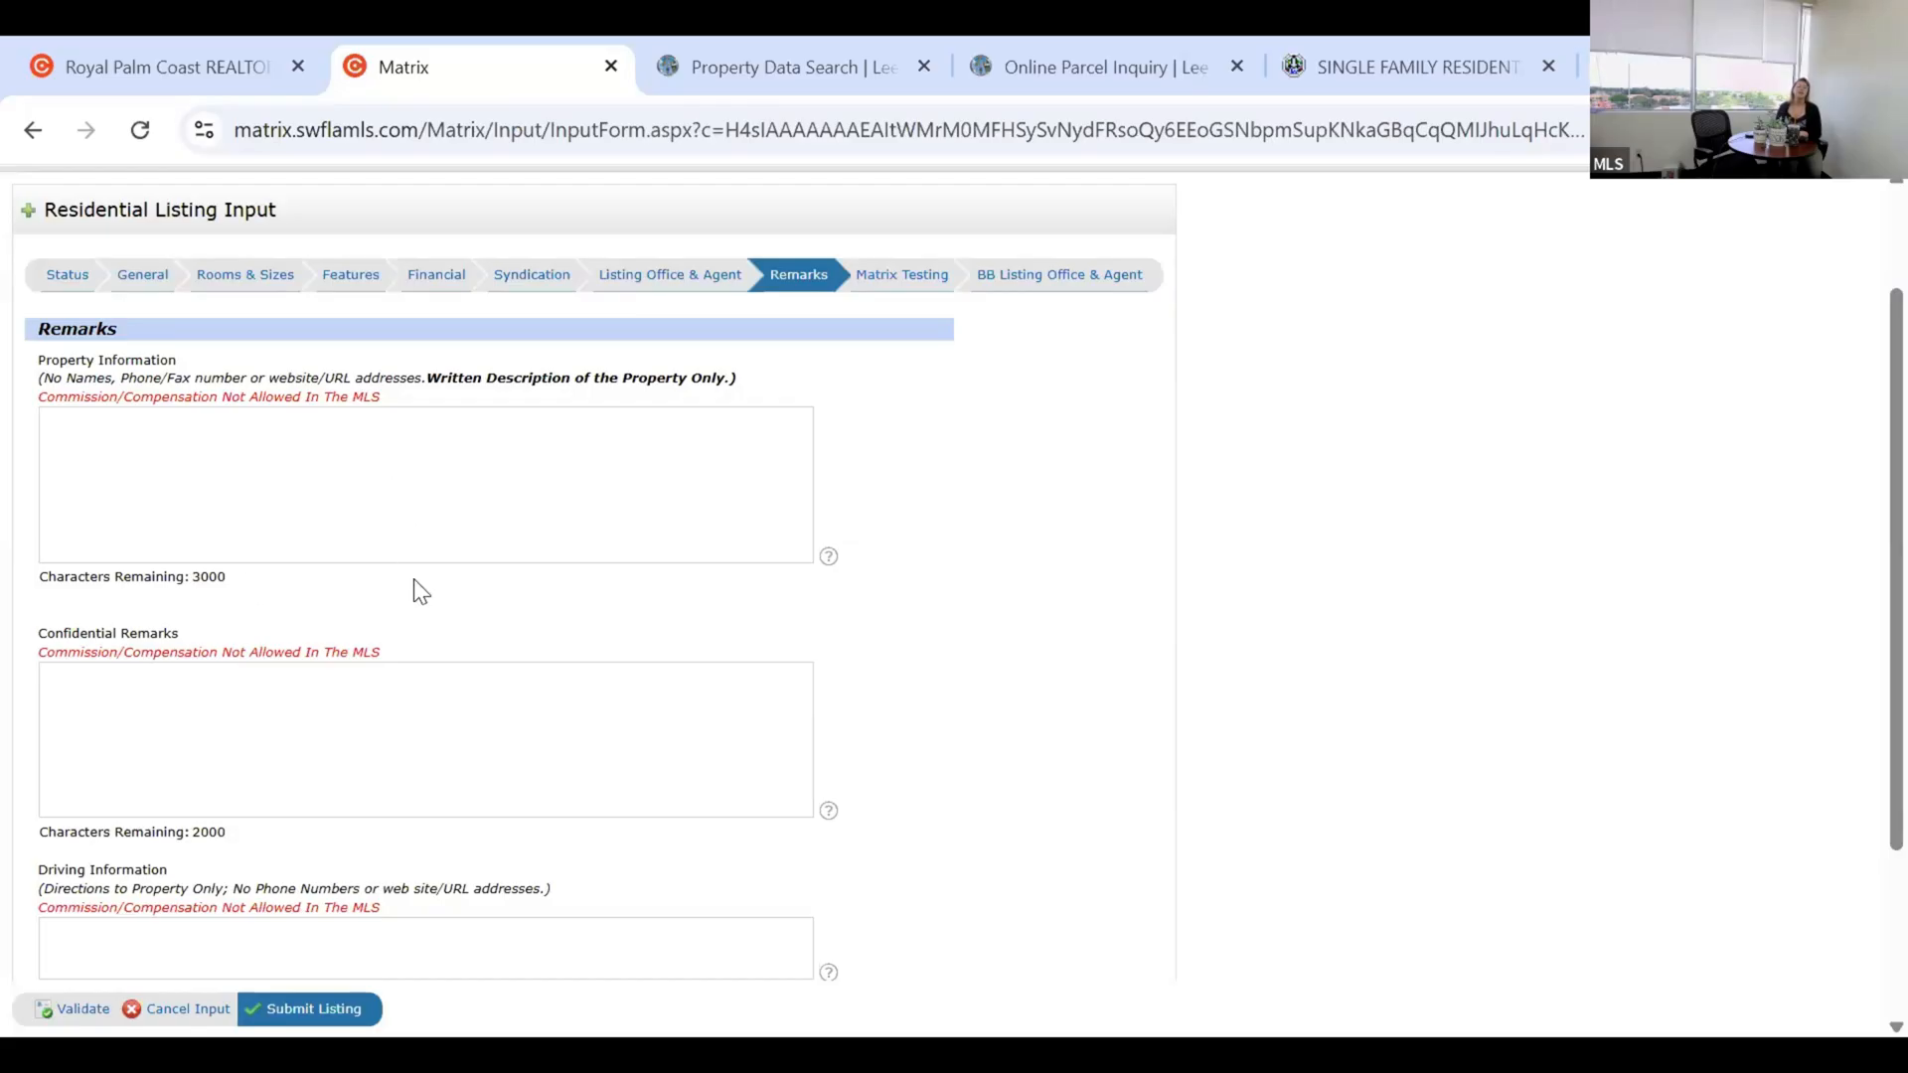
Highlight the red warning that commission is not allowed in remarks, then clear the highlight.
scroll(328, 656, "down", 2)
scroll(333, 706, "down", 1)
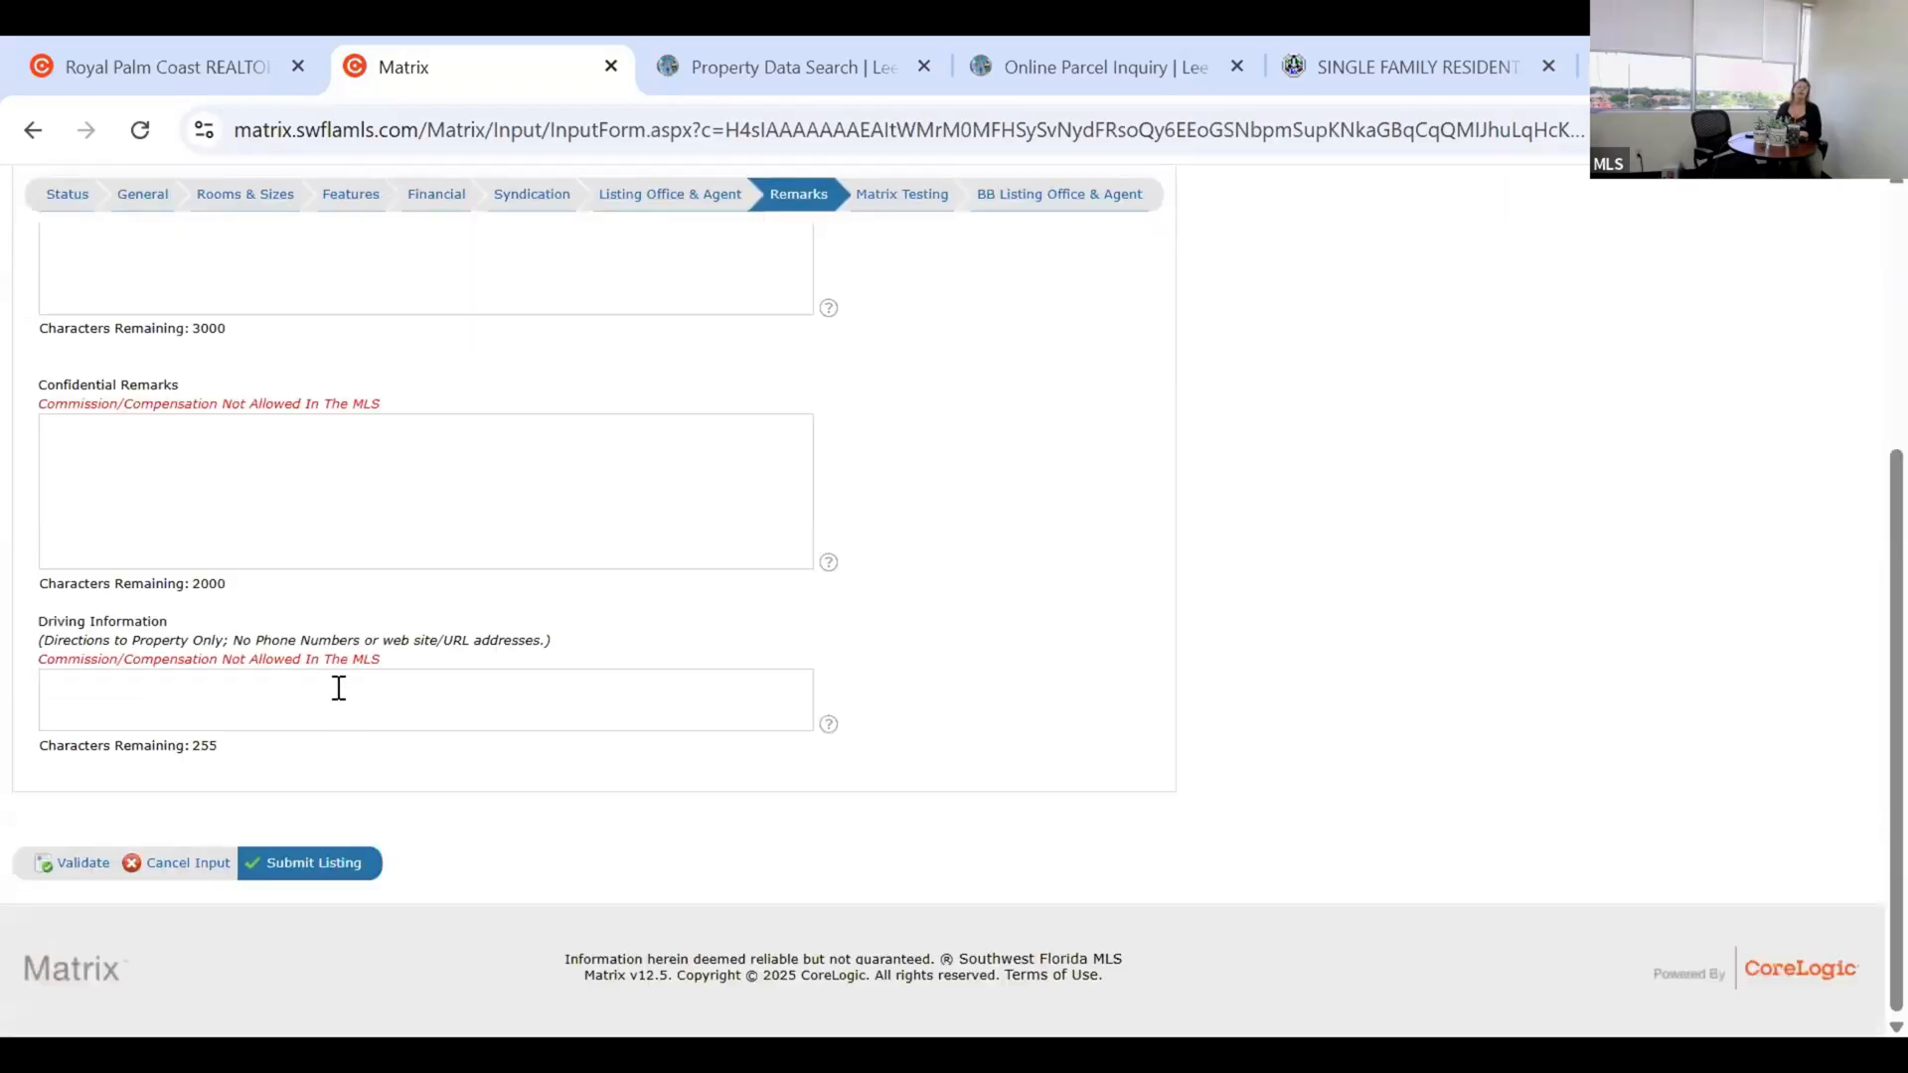
scroll(398, 666, "up", 3)
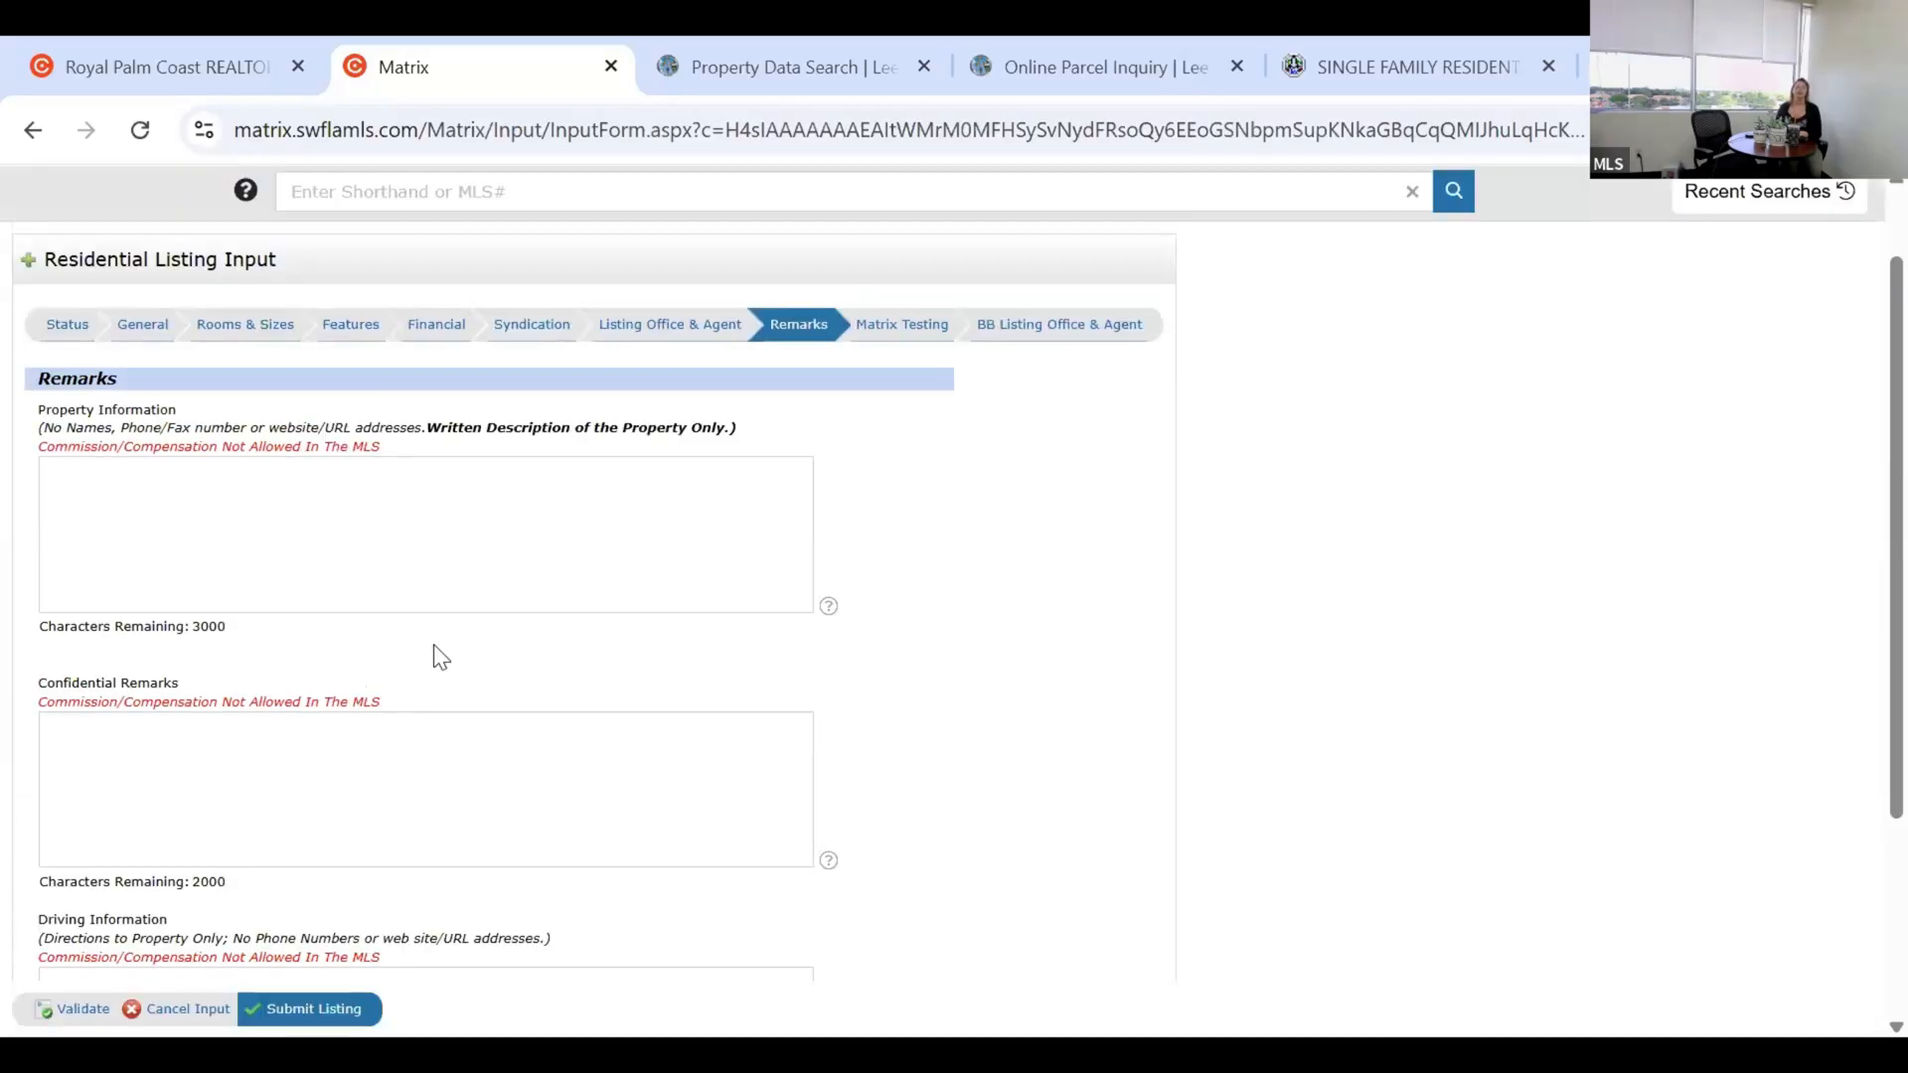
triple_click(201, 443)
left_click(1031, 429)
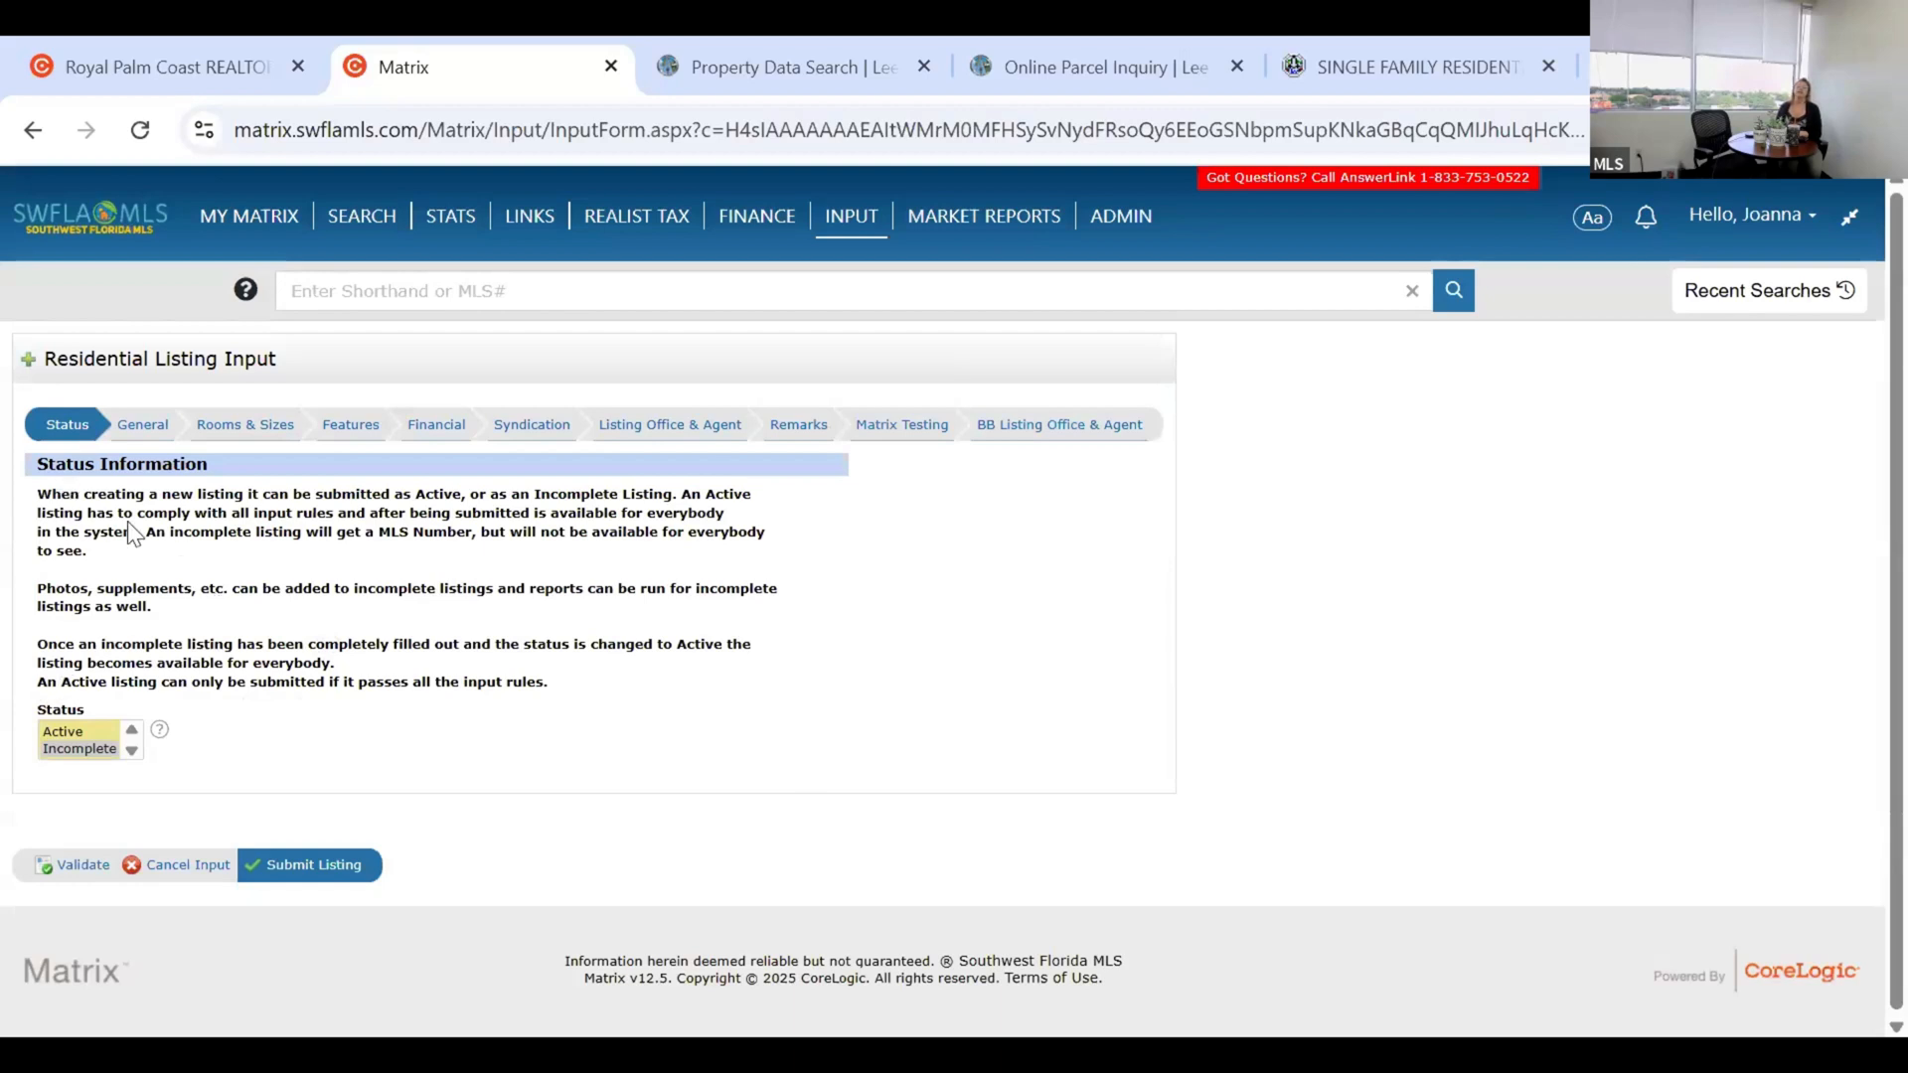
Submit the listing as Incomplete and point out the add photos, supplements and ShowingTime links.
left_click(59, 750)
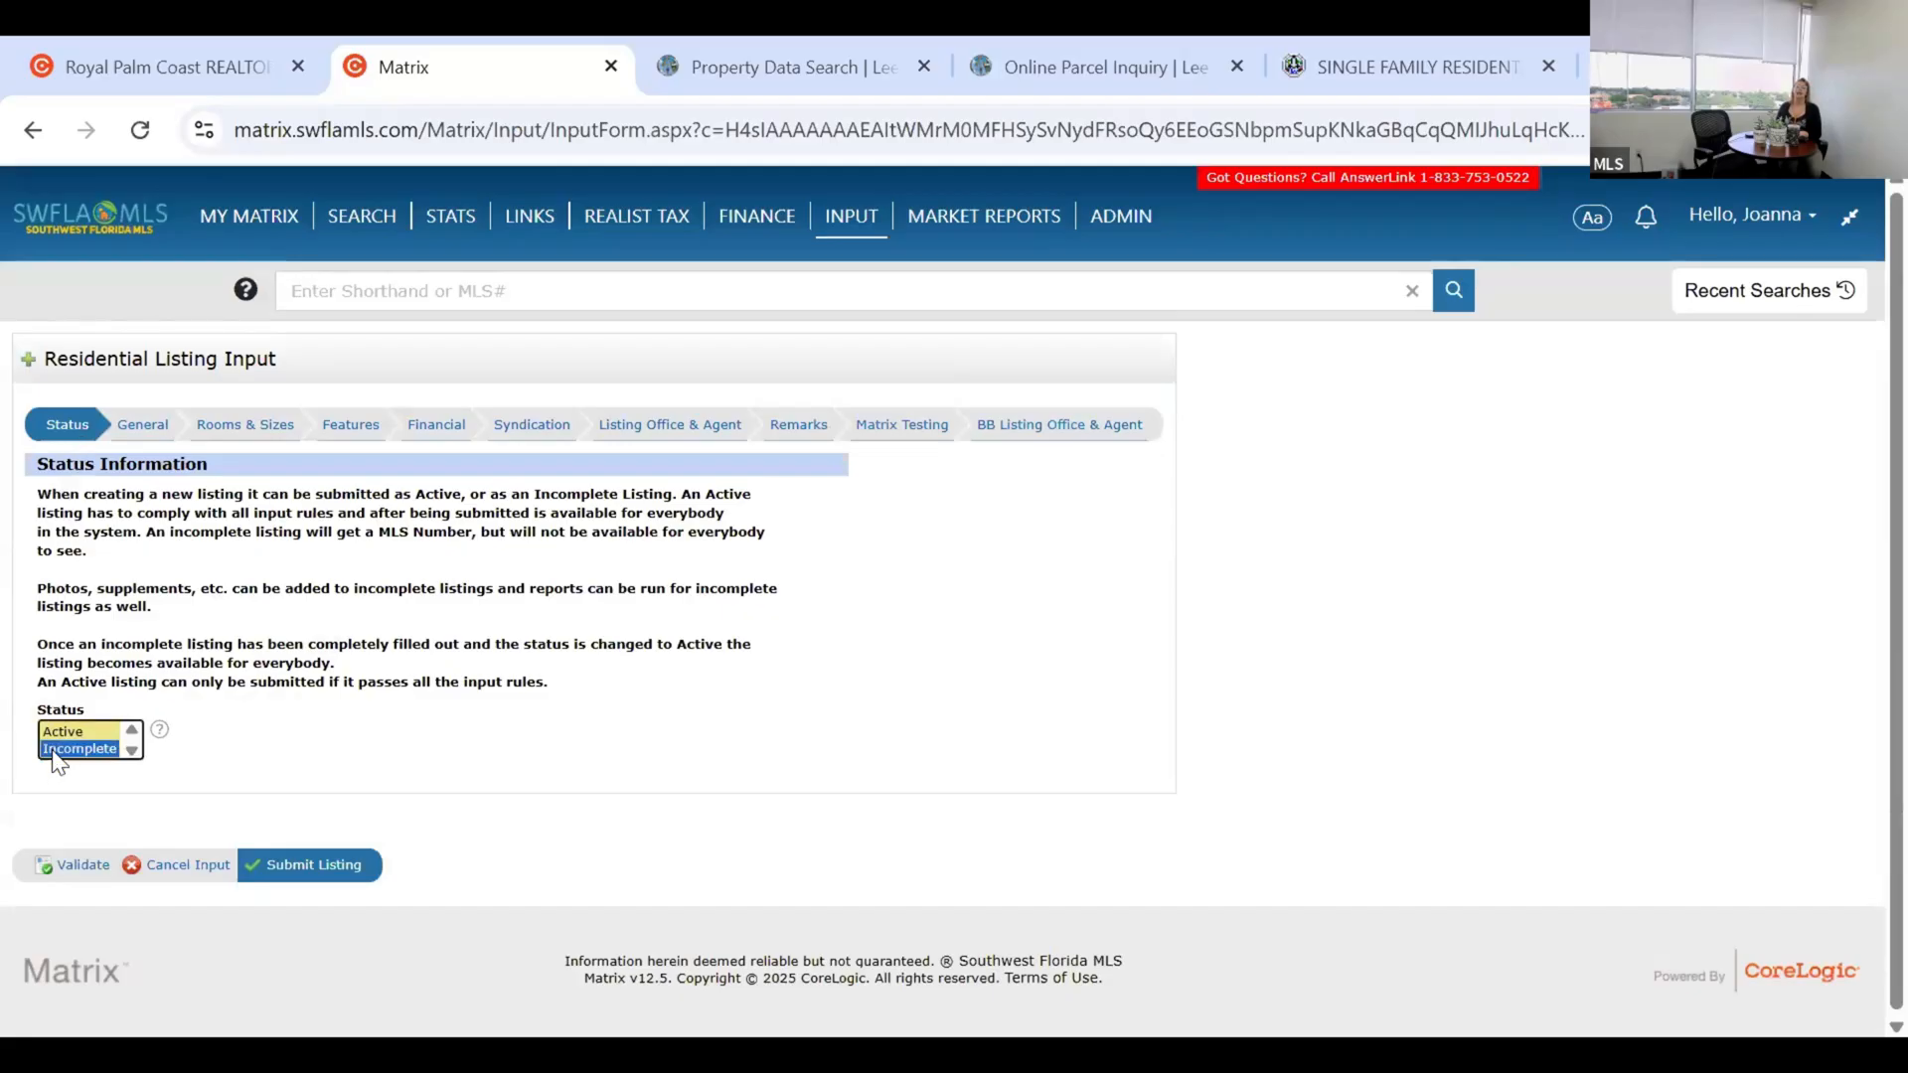
left_click(338, 871)
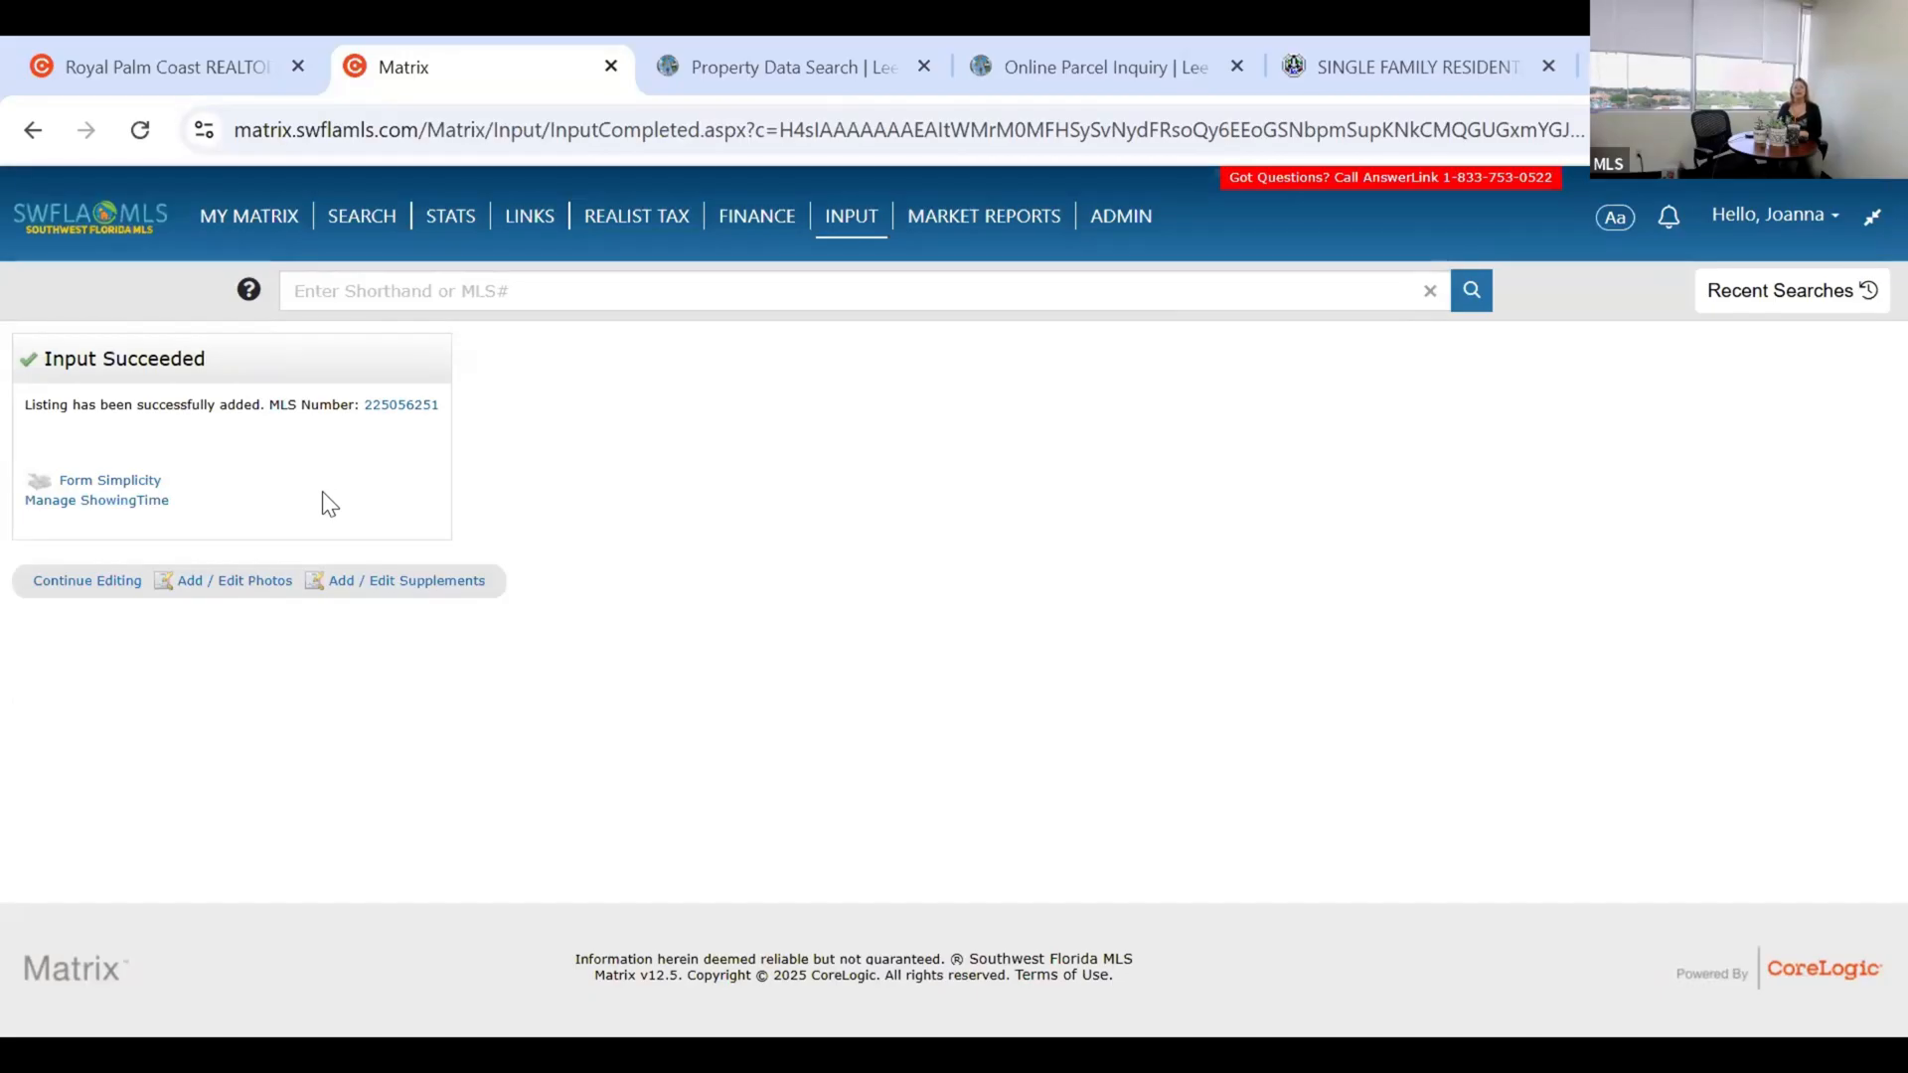
left_click(244, 586)
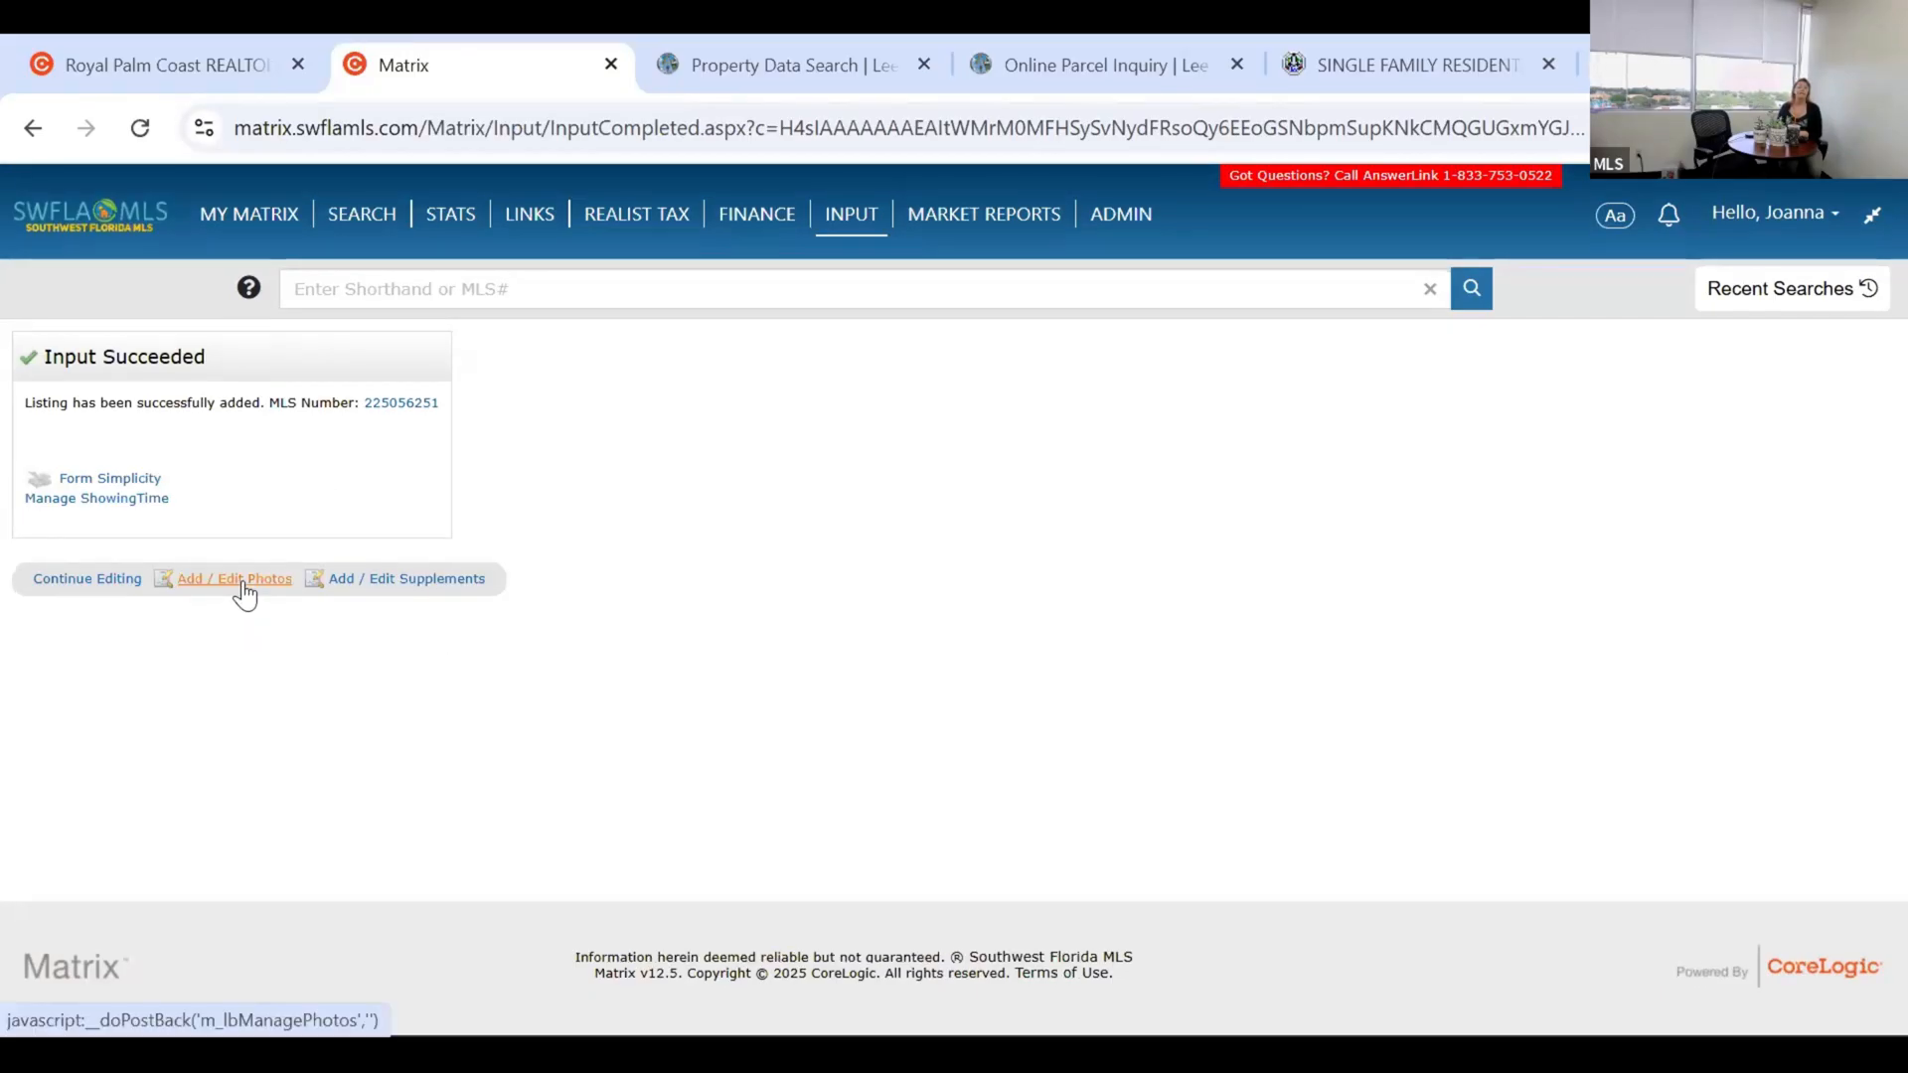
left_click(425, 586)
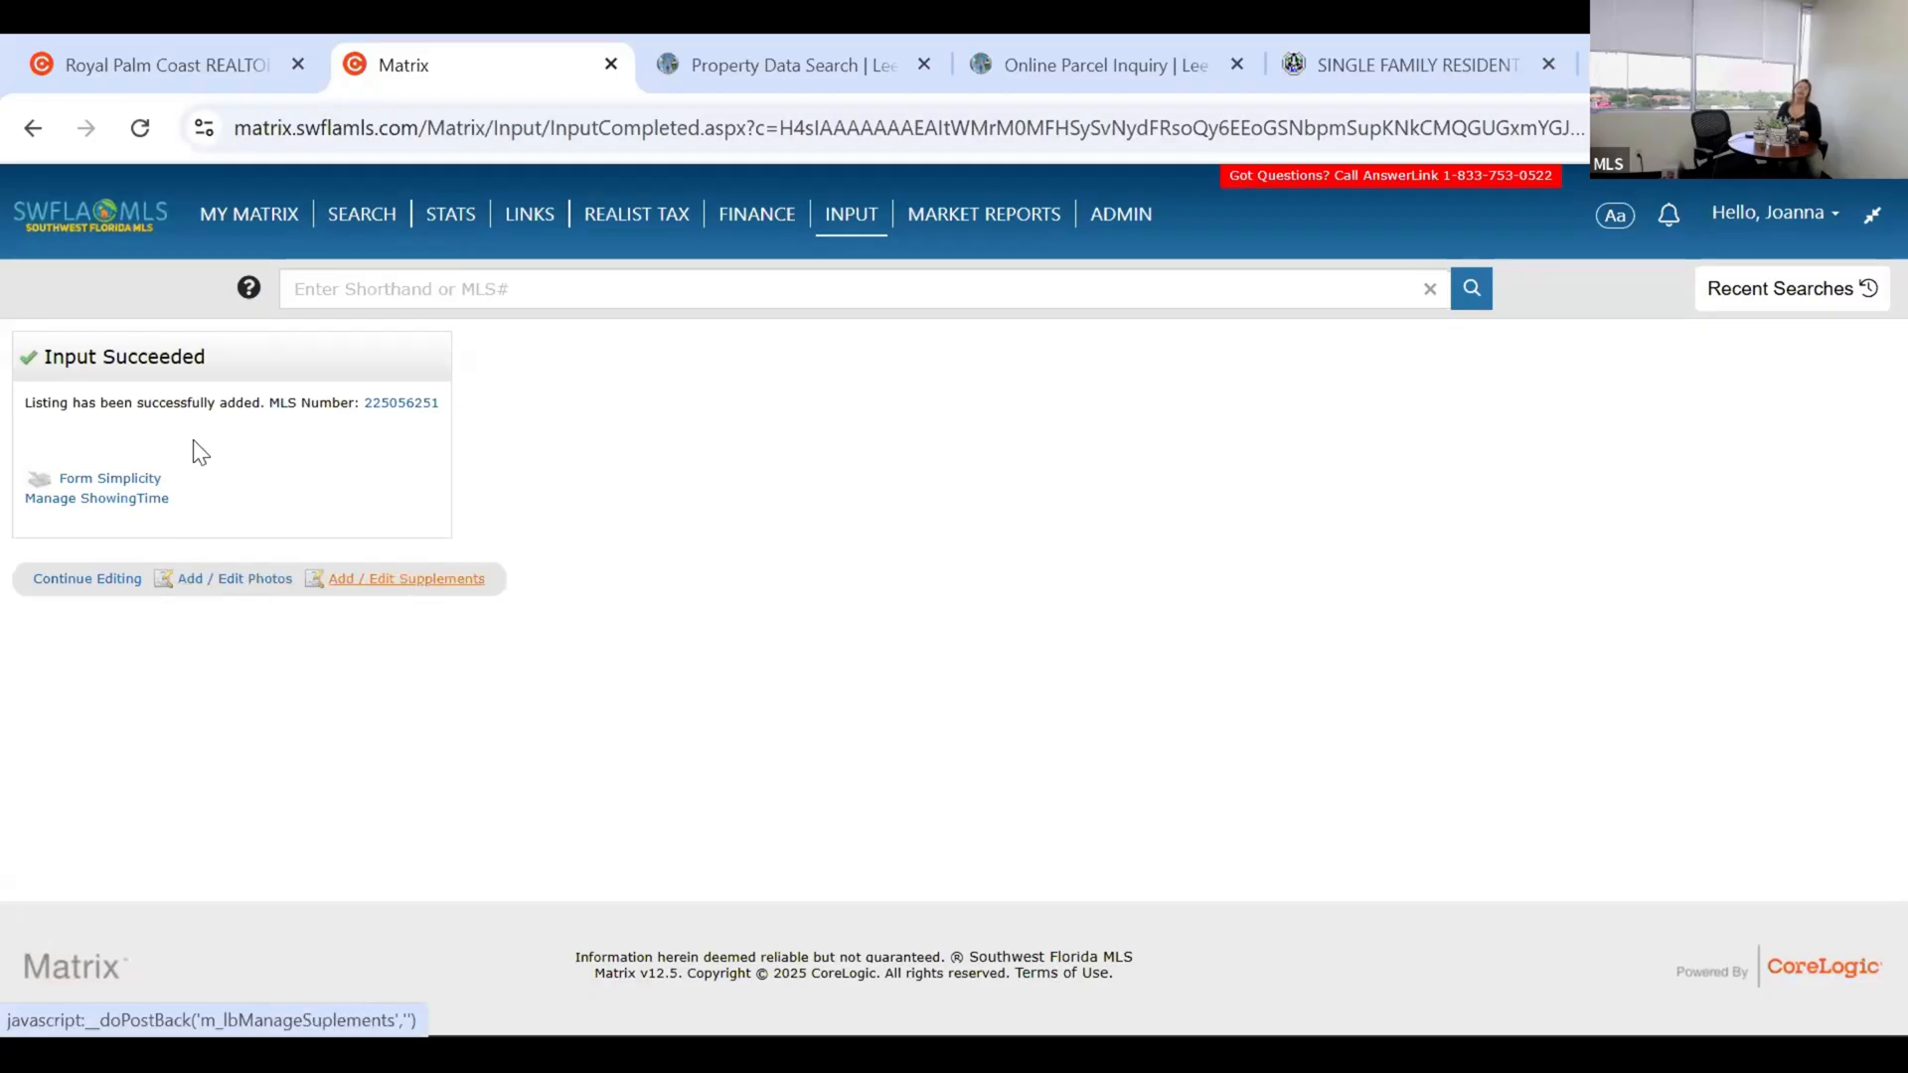
left_click(133, 509)
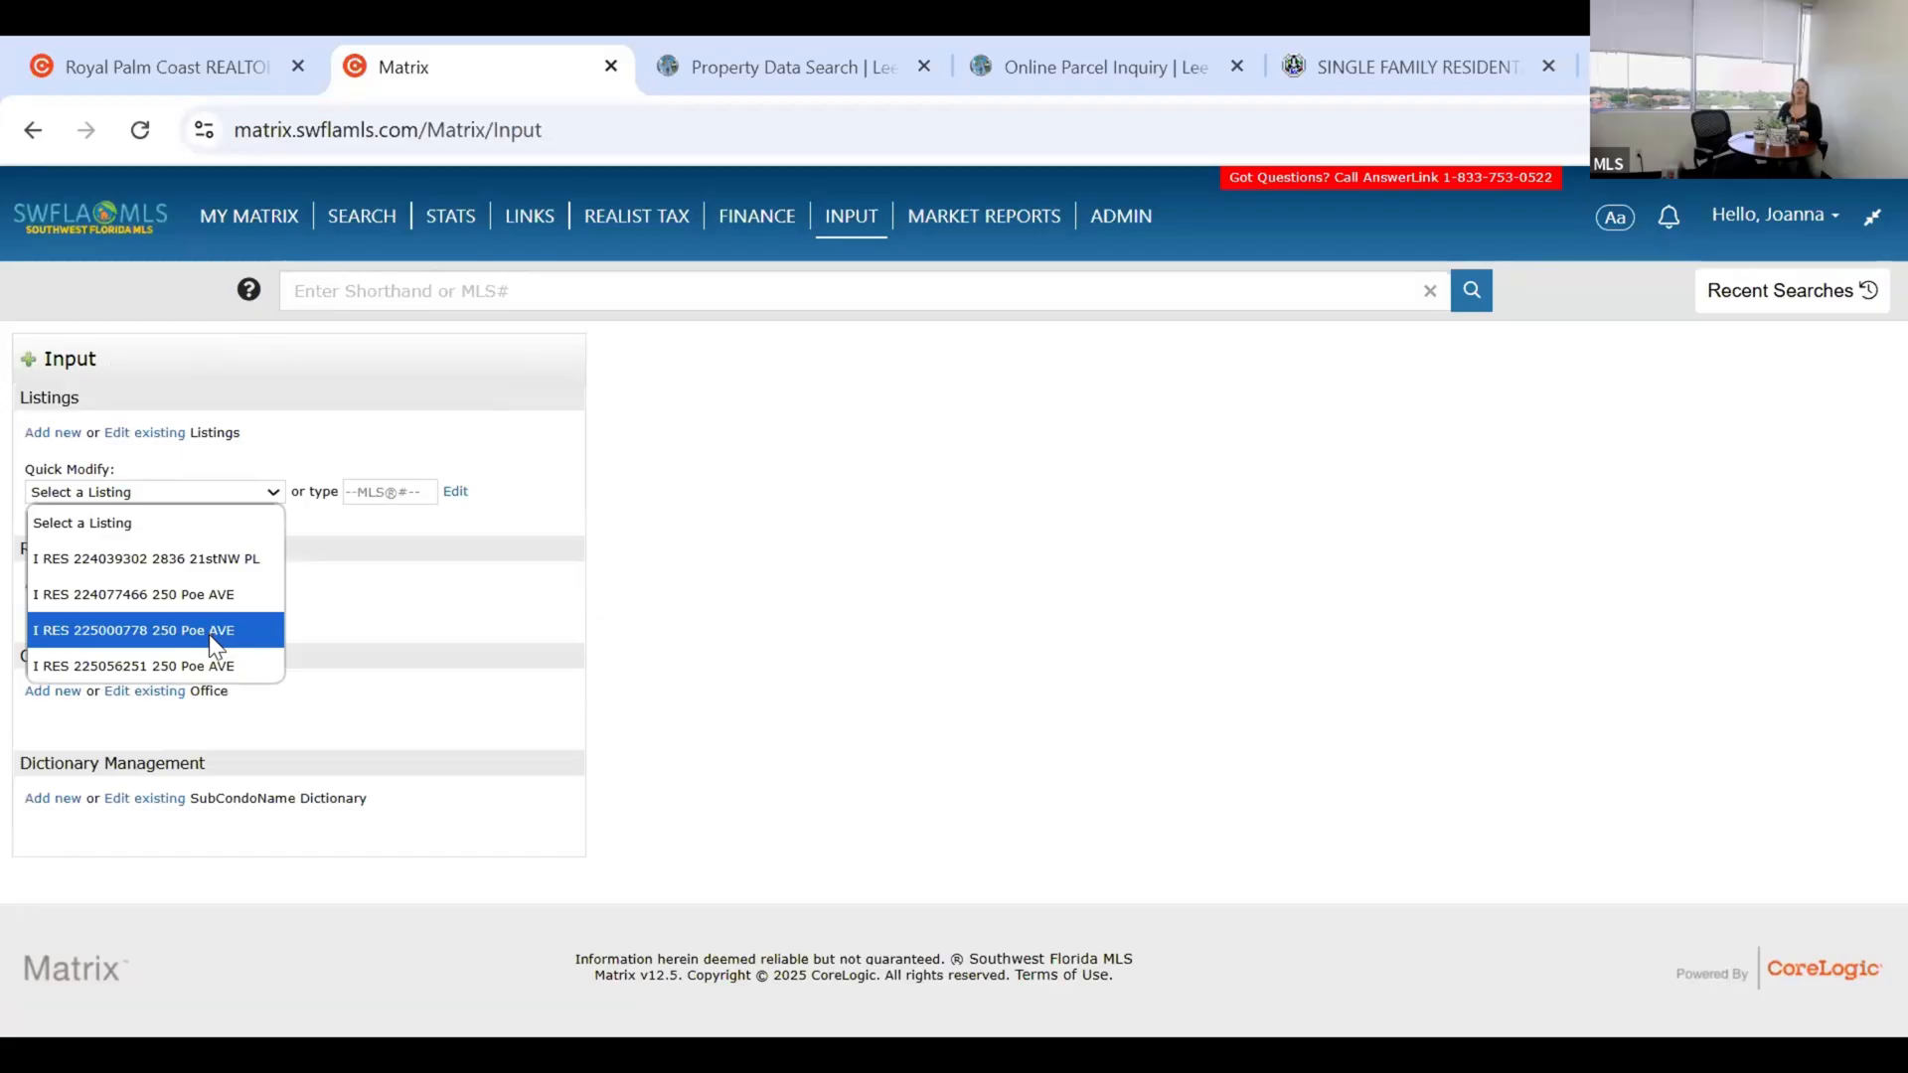
Open listing 225000778 for modification and go to its Manage Photos page.
left_click(210, 636)
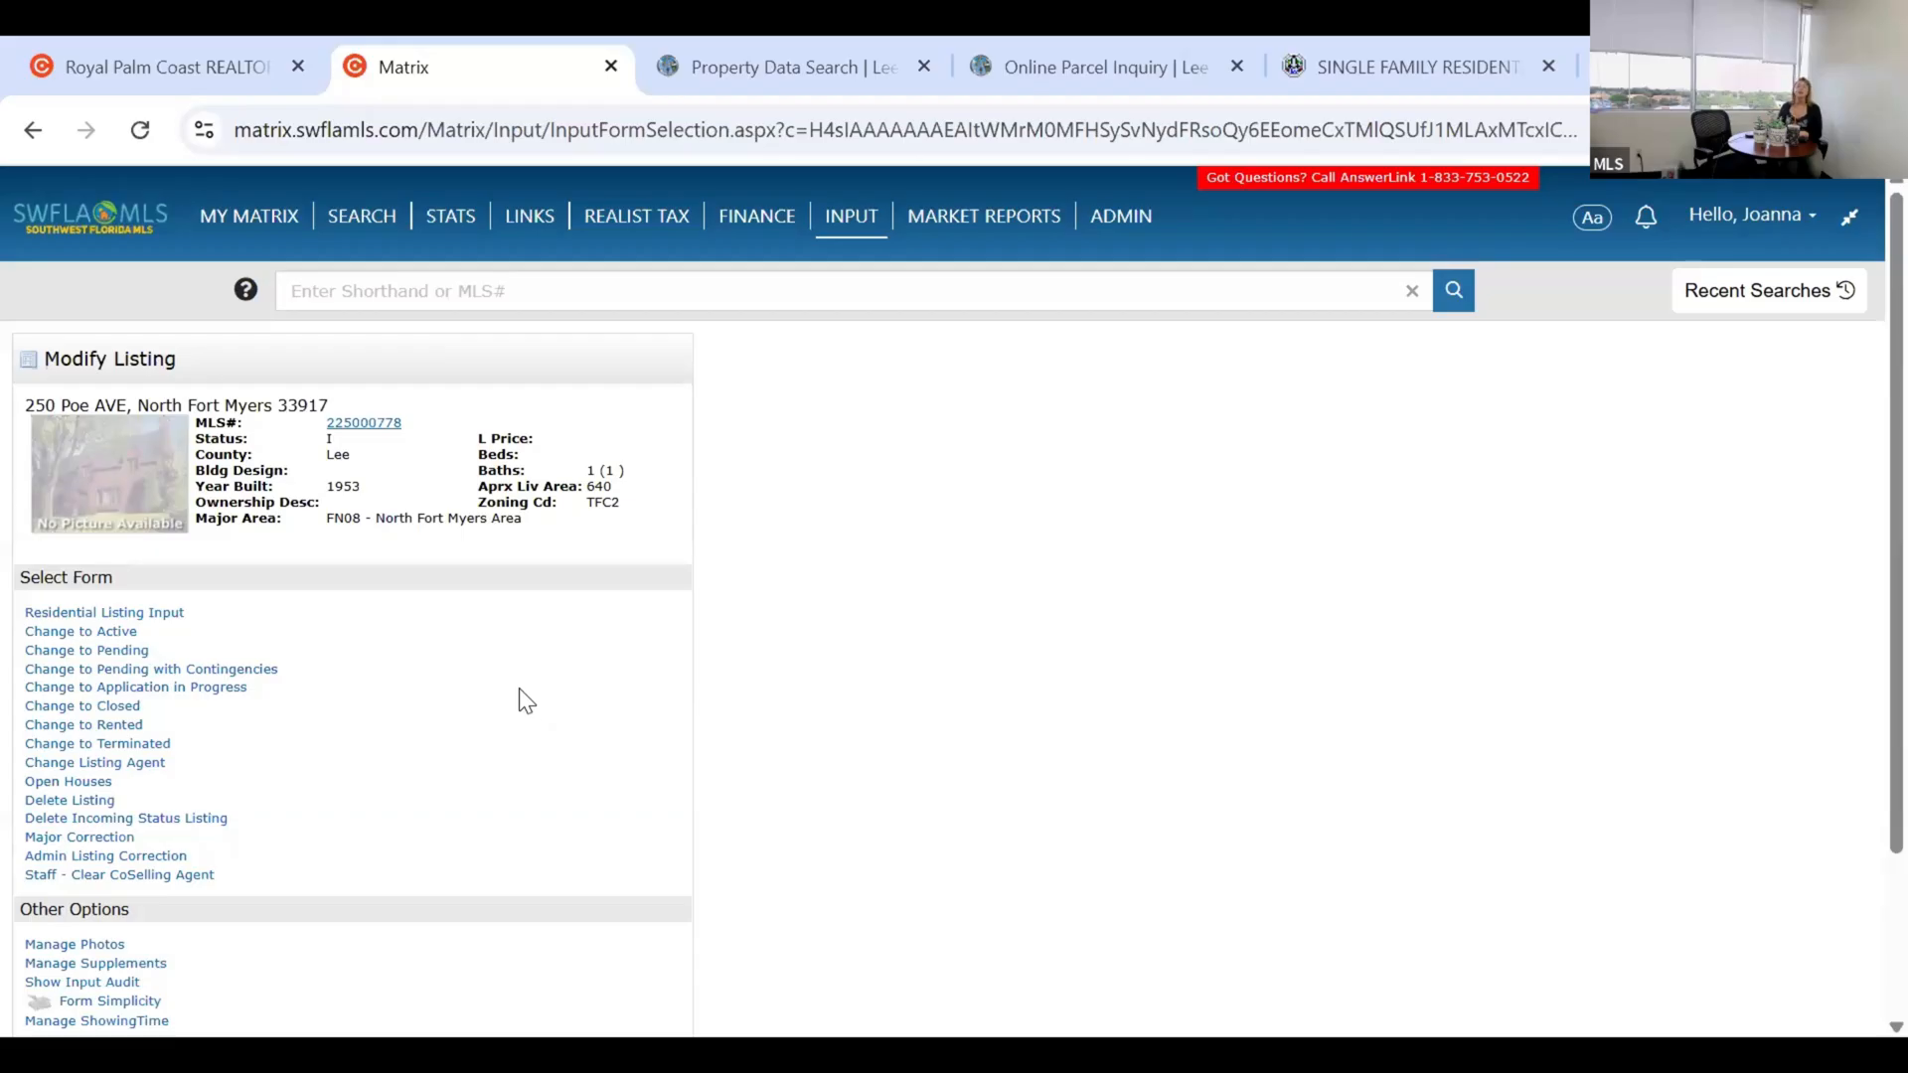
left_click(161, 616)
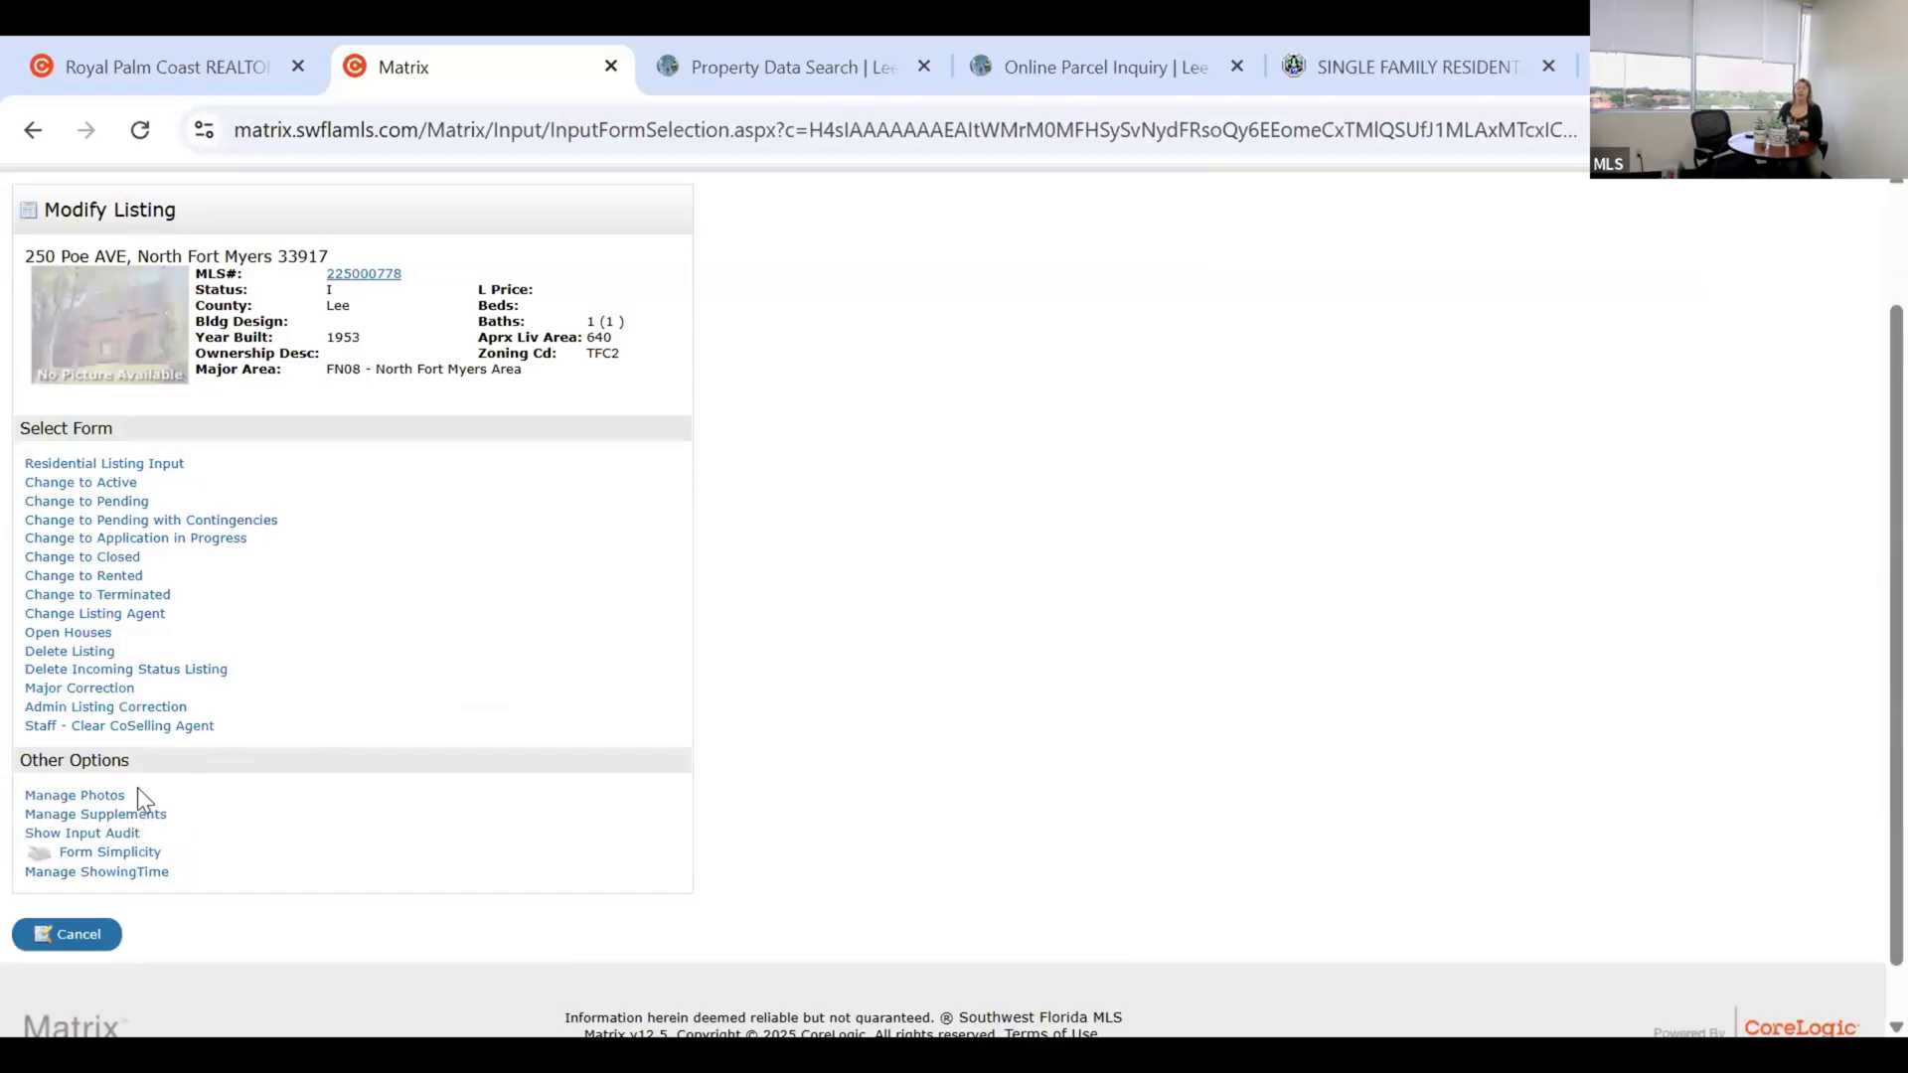
left_click(109, 796)
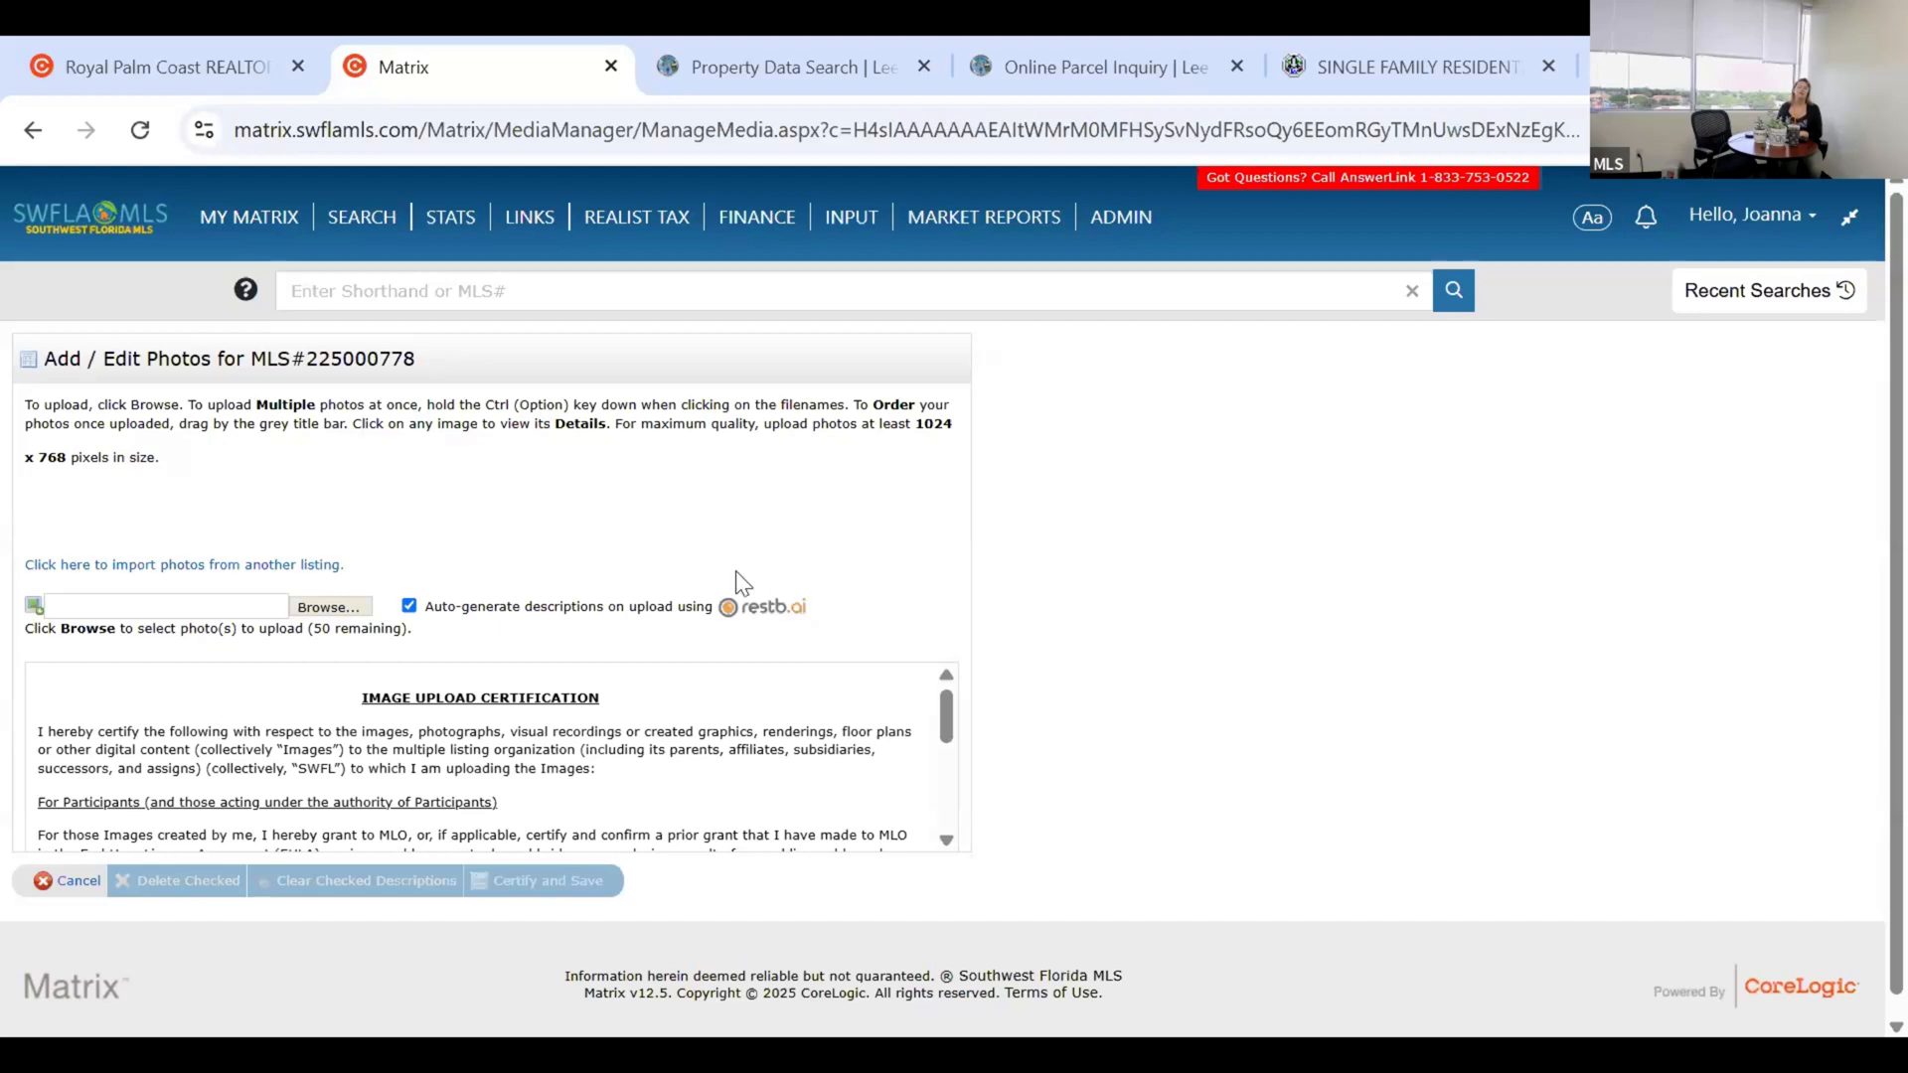
Upload the Bathroom, Bedroom, Kitchen, Living Room and Pool photos with Auto-generate descriptions kept on.
left_click(408, 606)
left_click(408, 606)
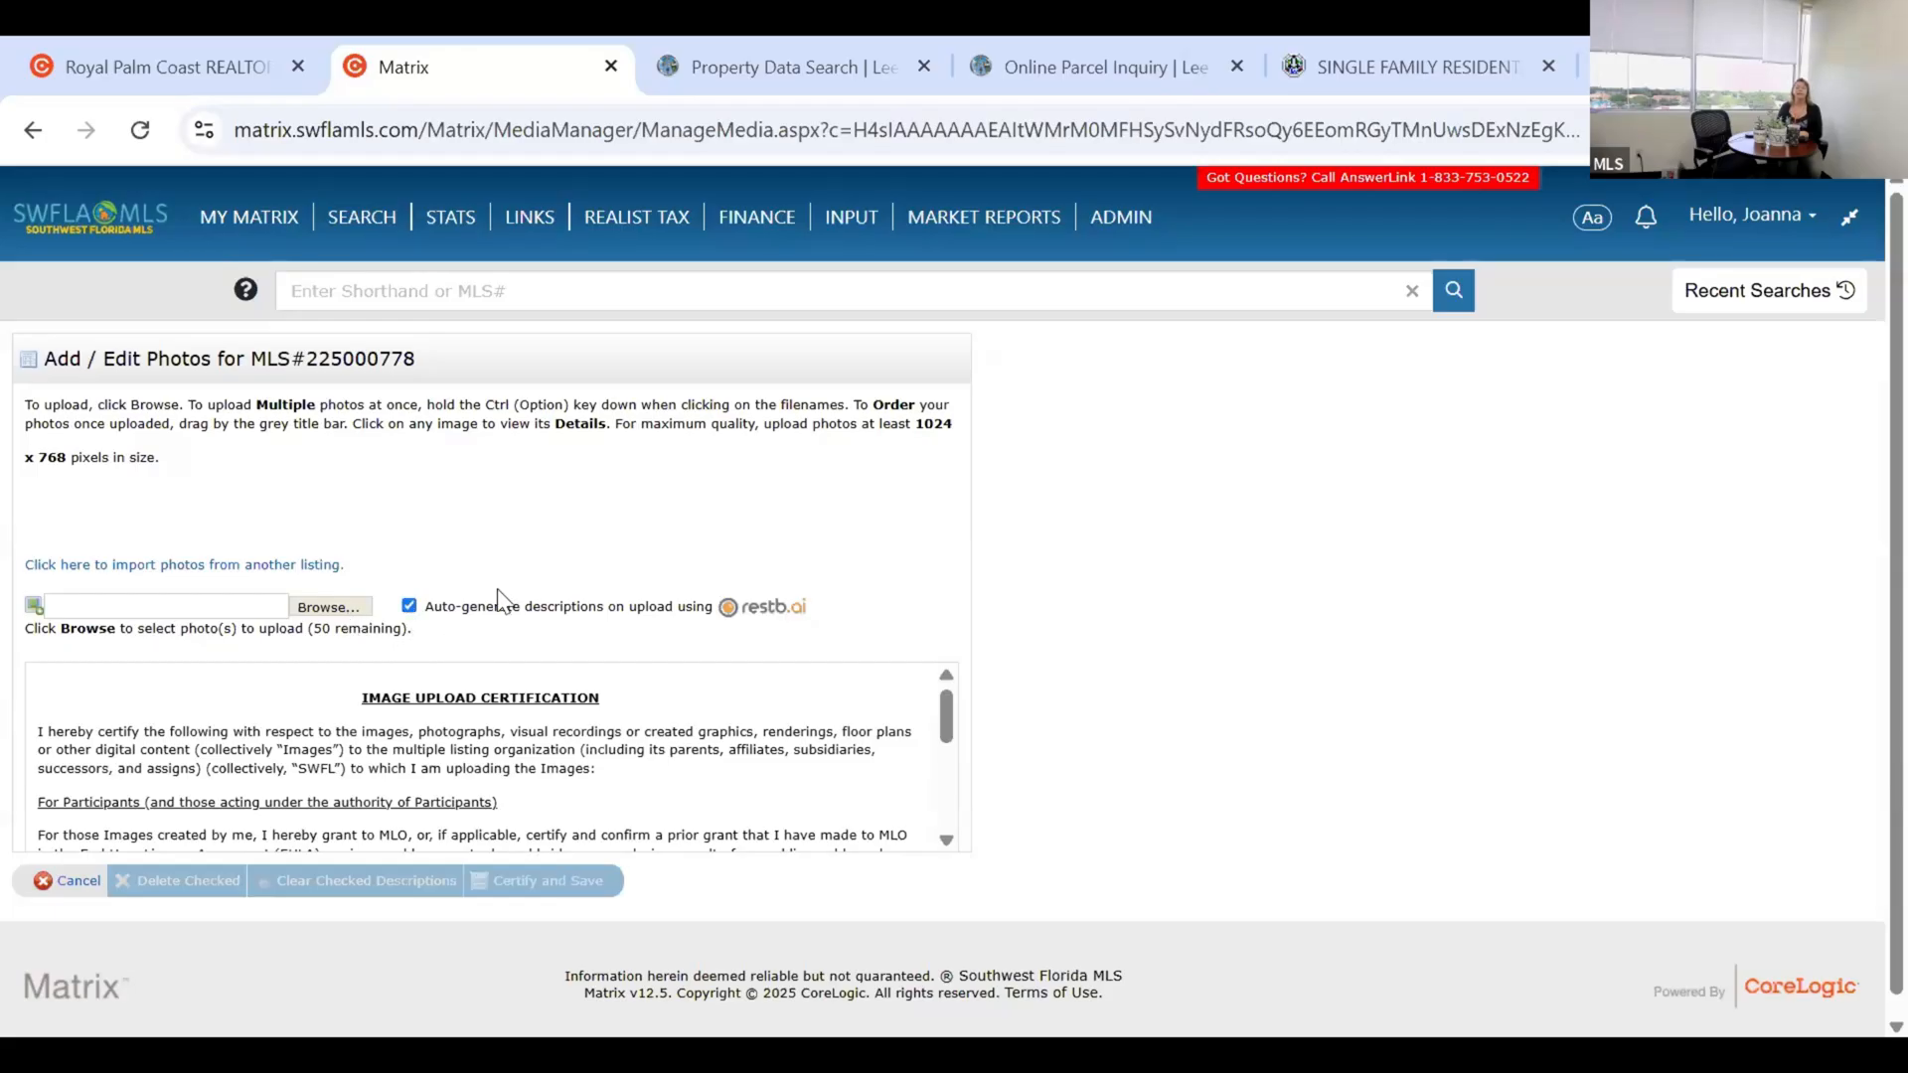
left_click(323, 609)
left_click(434, 593)
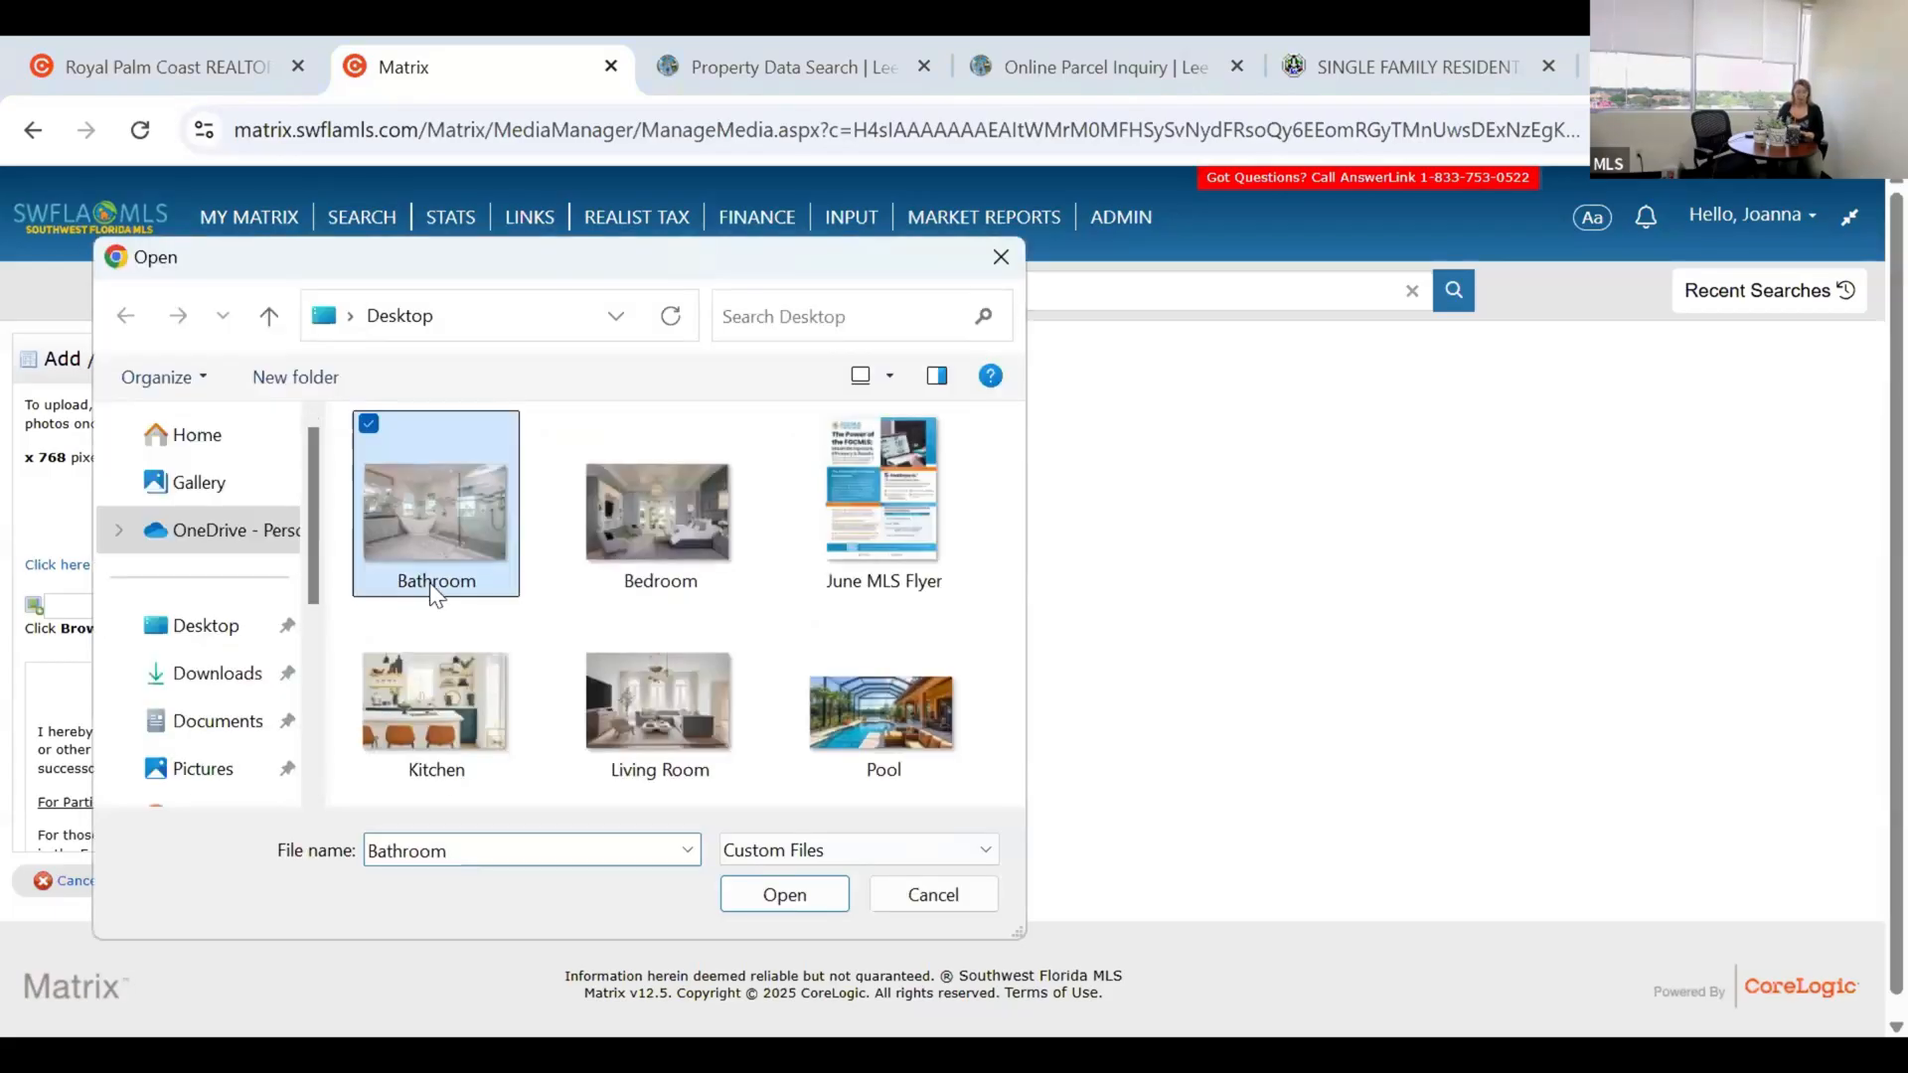
left_click(618, 542, "ctrl")
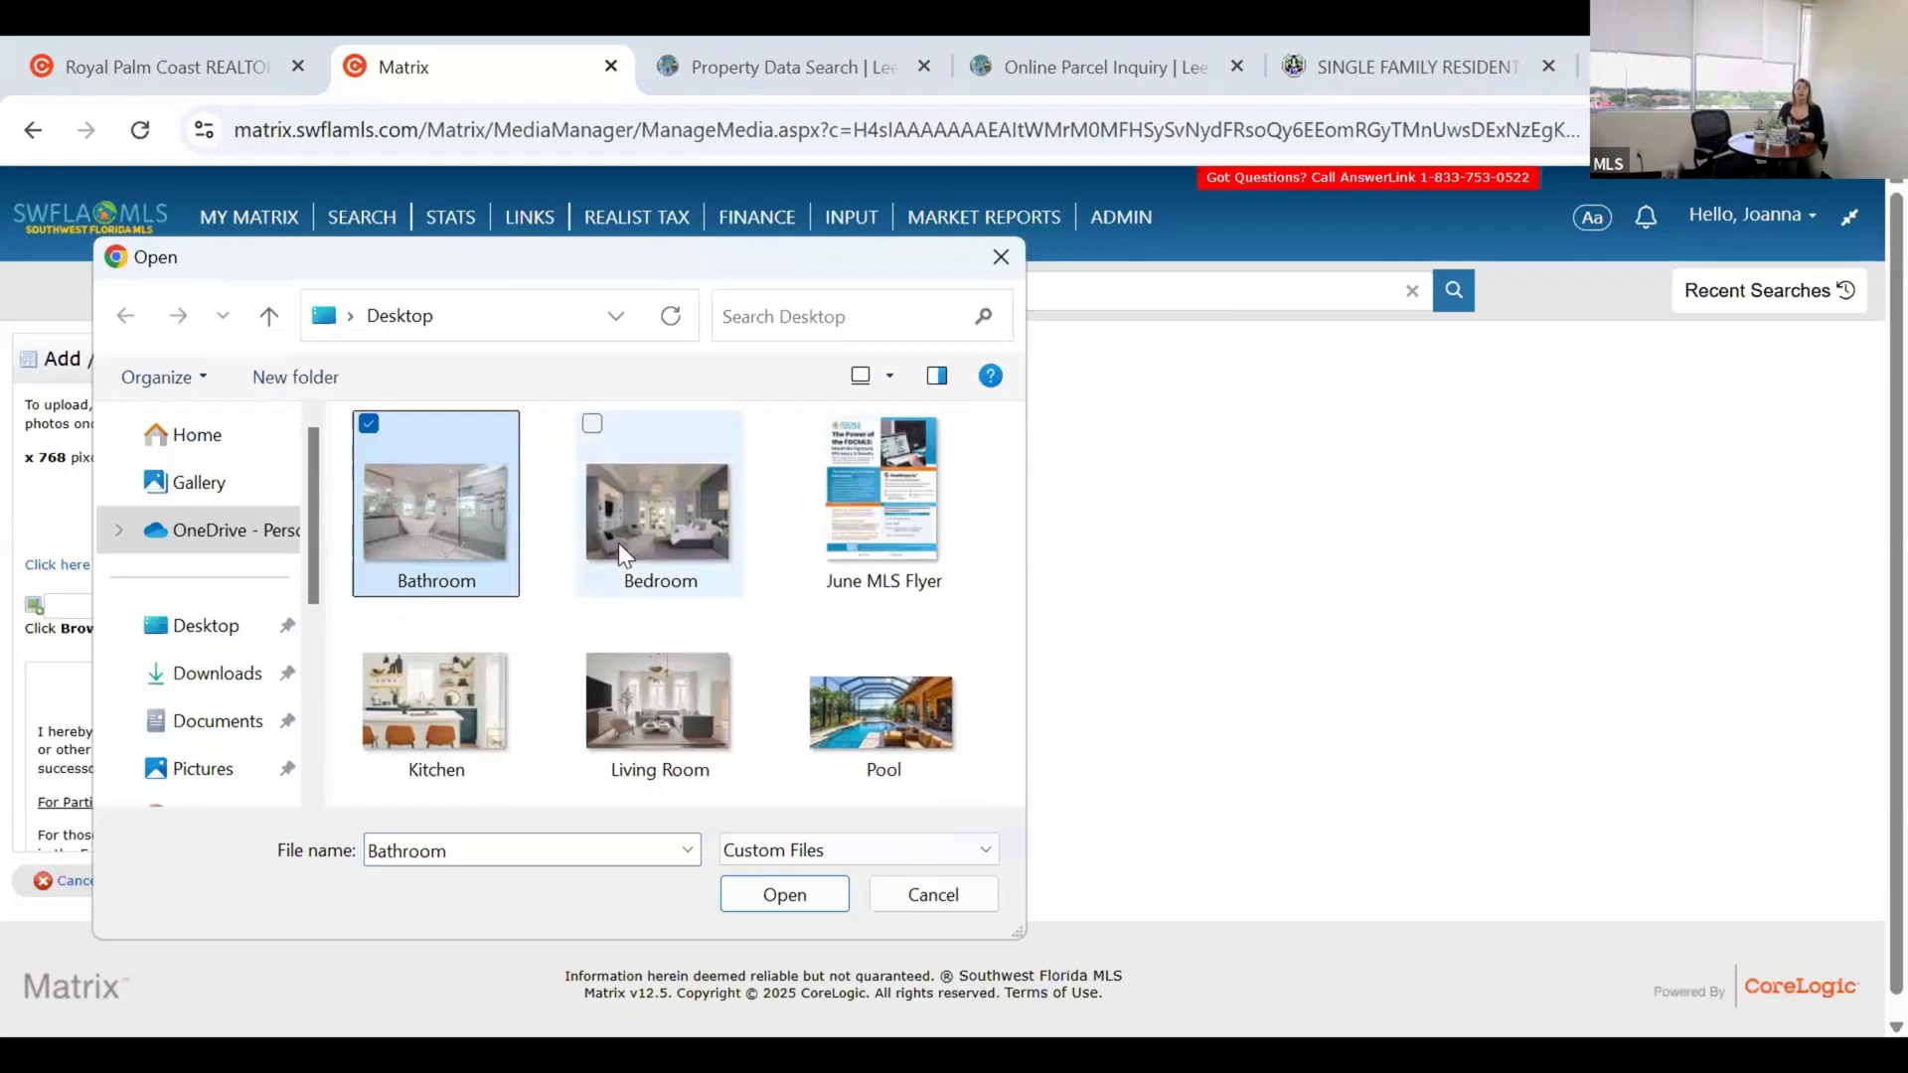
left_click(458, 688, "ctrl")
left_click(658, 716, "ctrl")
left_click(890, 727, "ctrl")
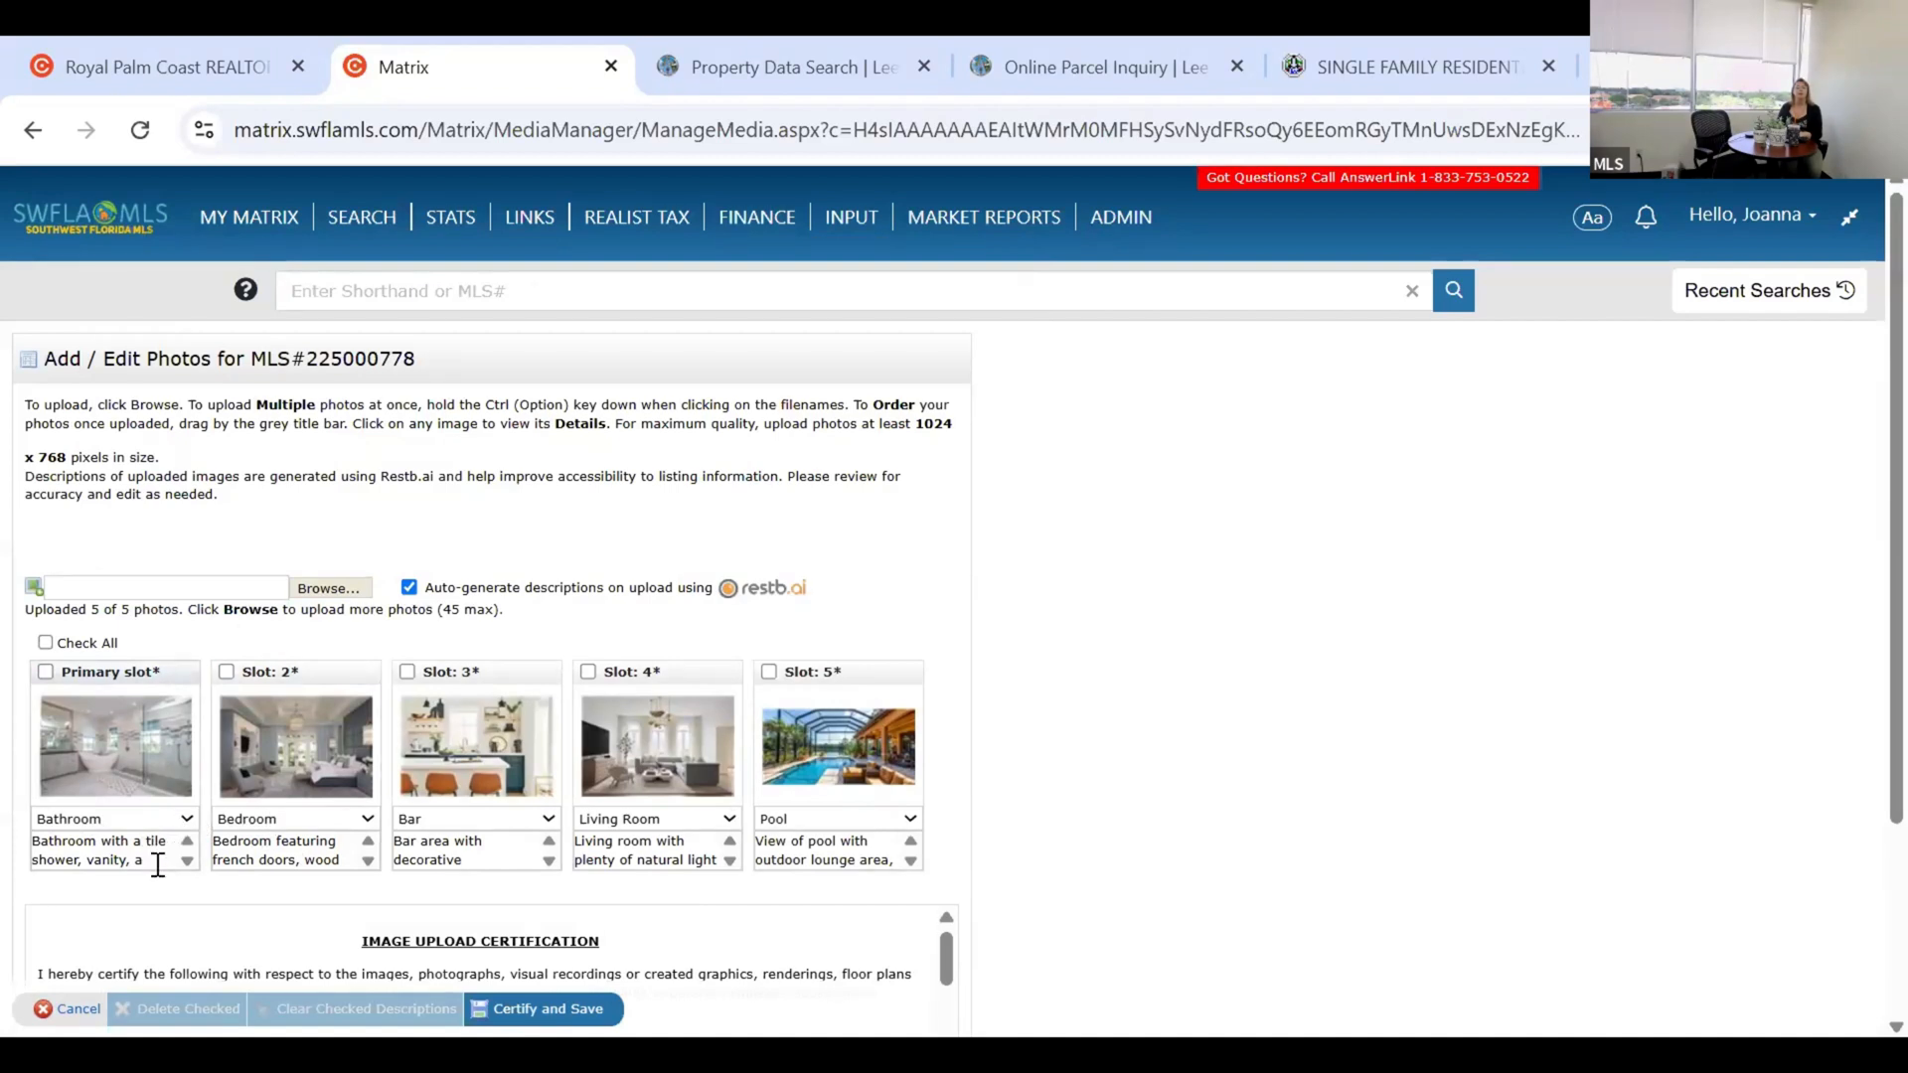
Review the generated descriptions, drag Bedroom into the Primary slot, and Certify and Save.
left_click(199, 833)
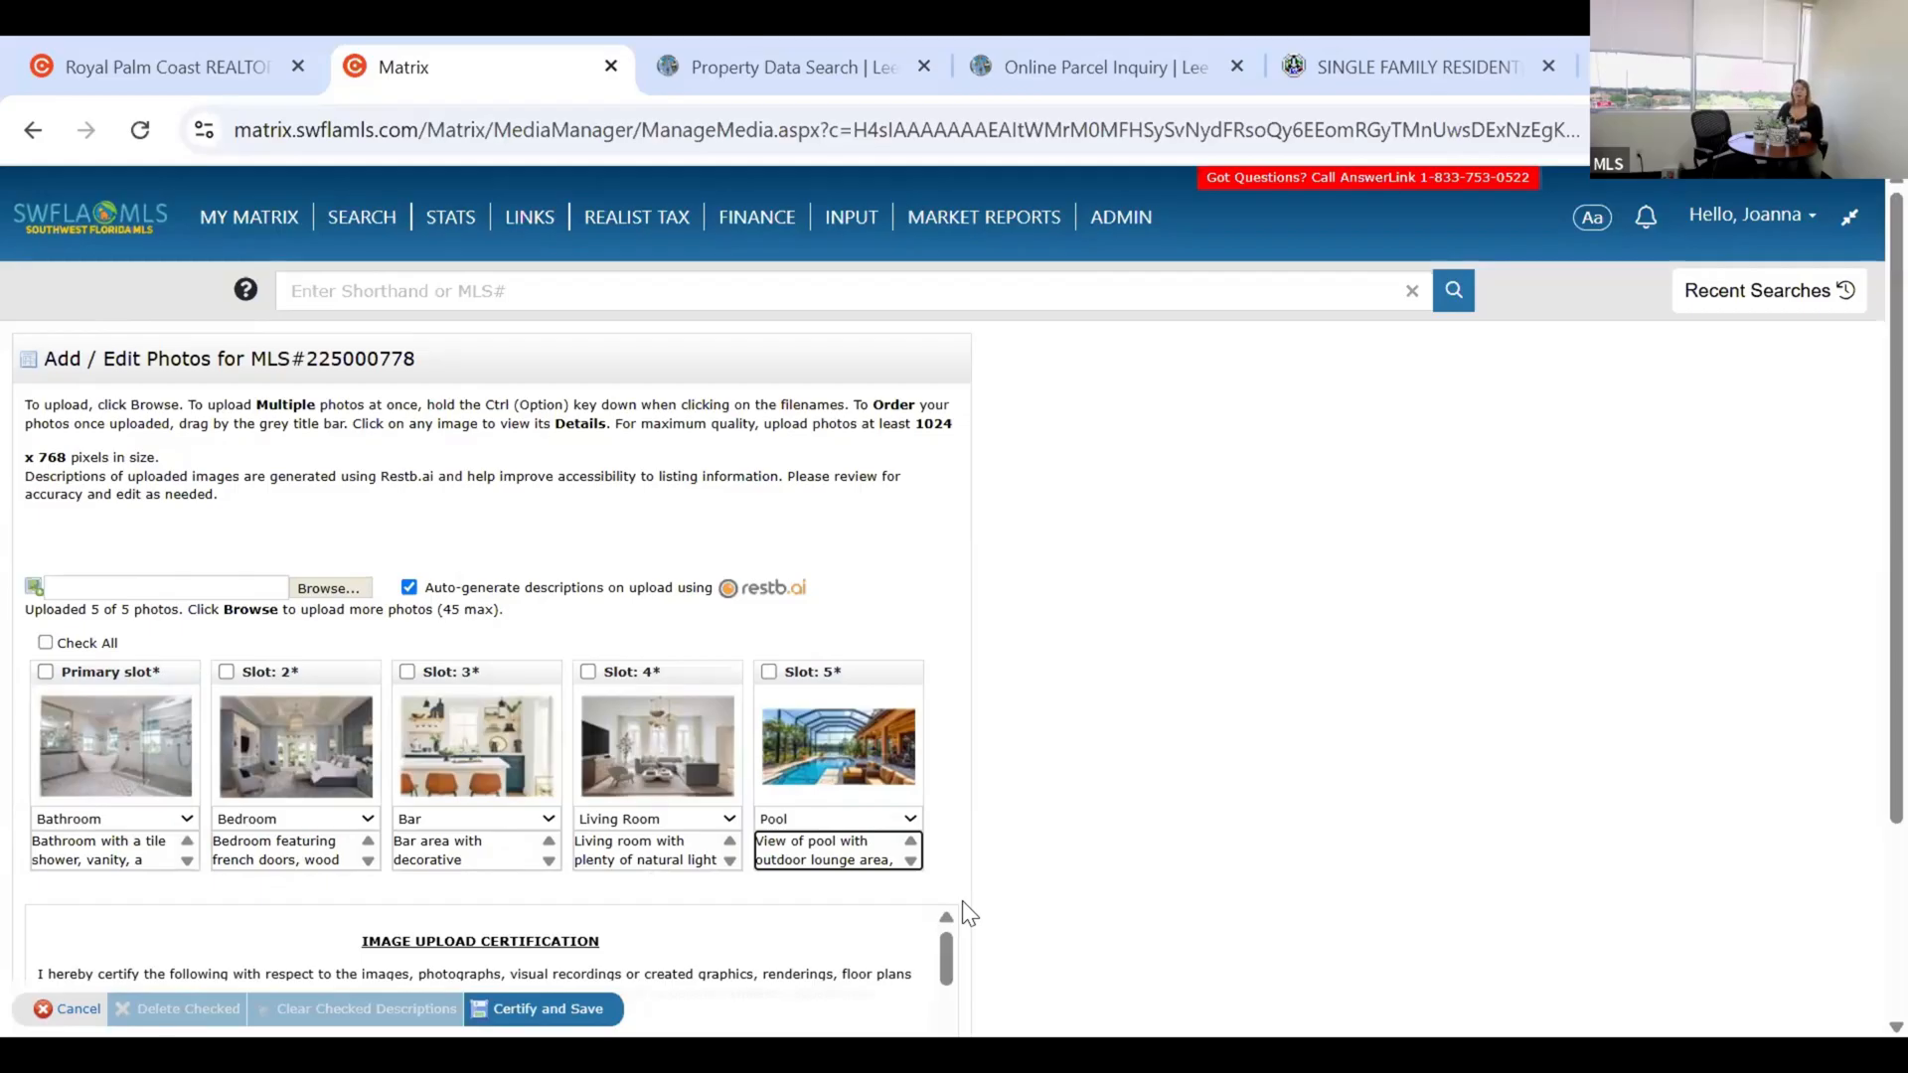
key("Down")
key("Down")
key("Down")
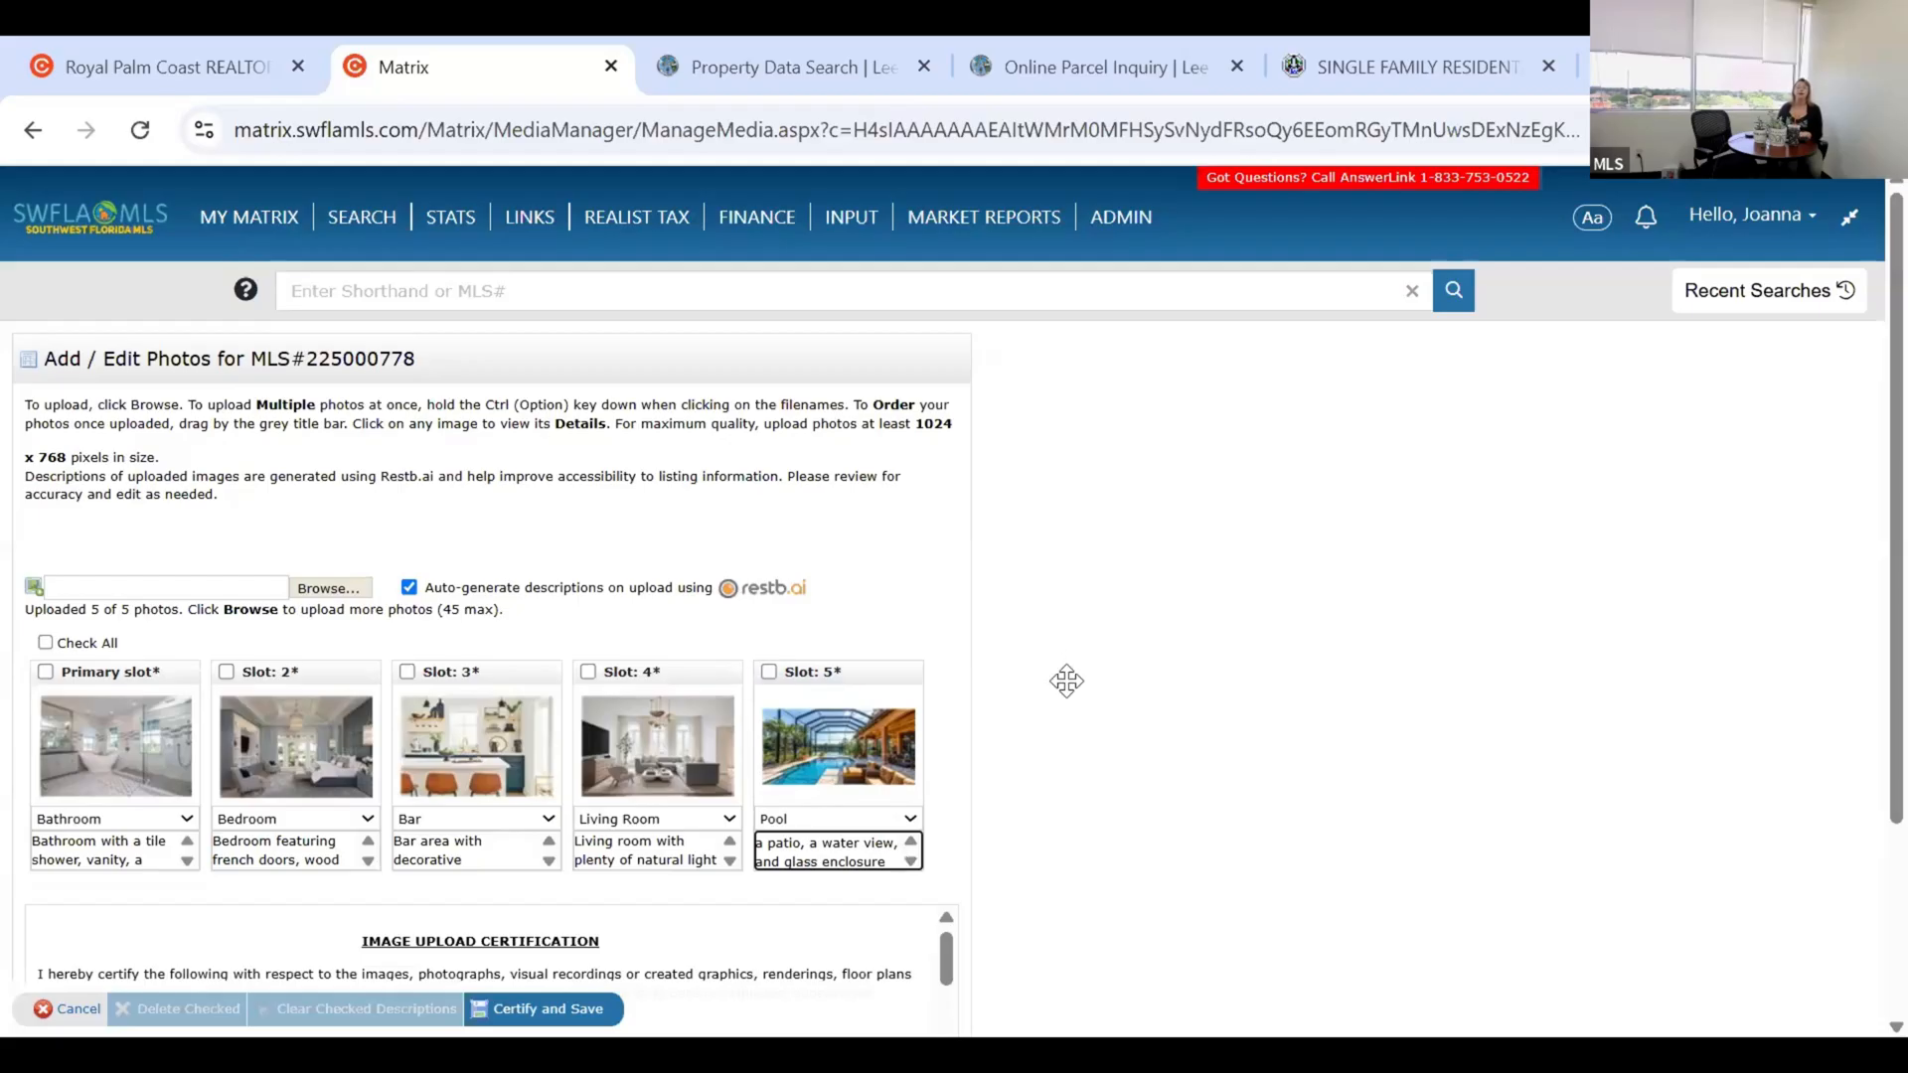
scroll(1066, 681, "down", 2)
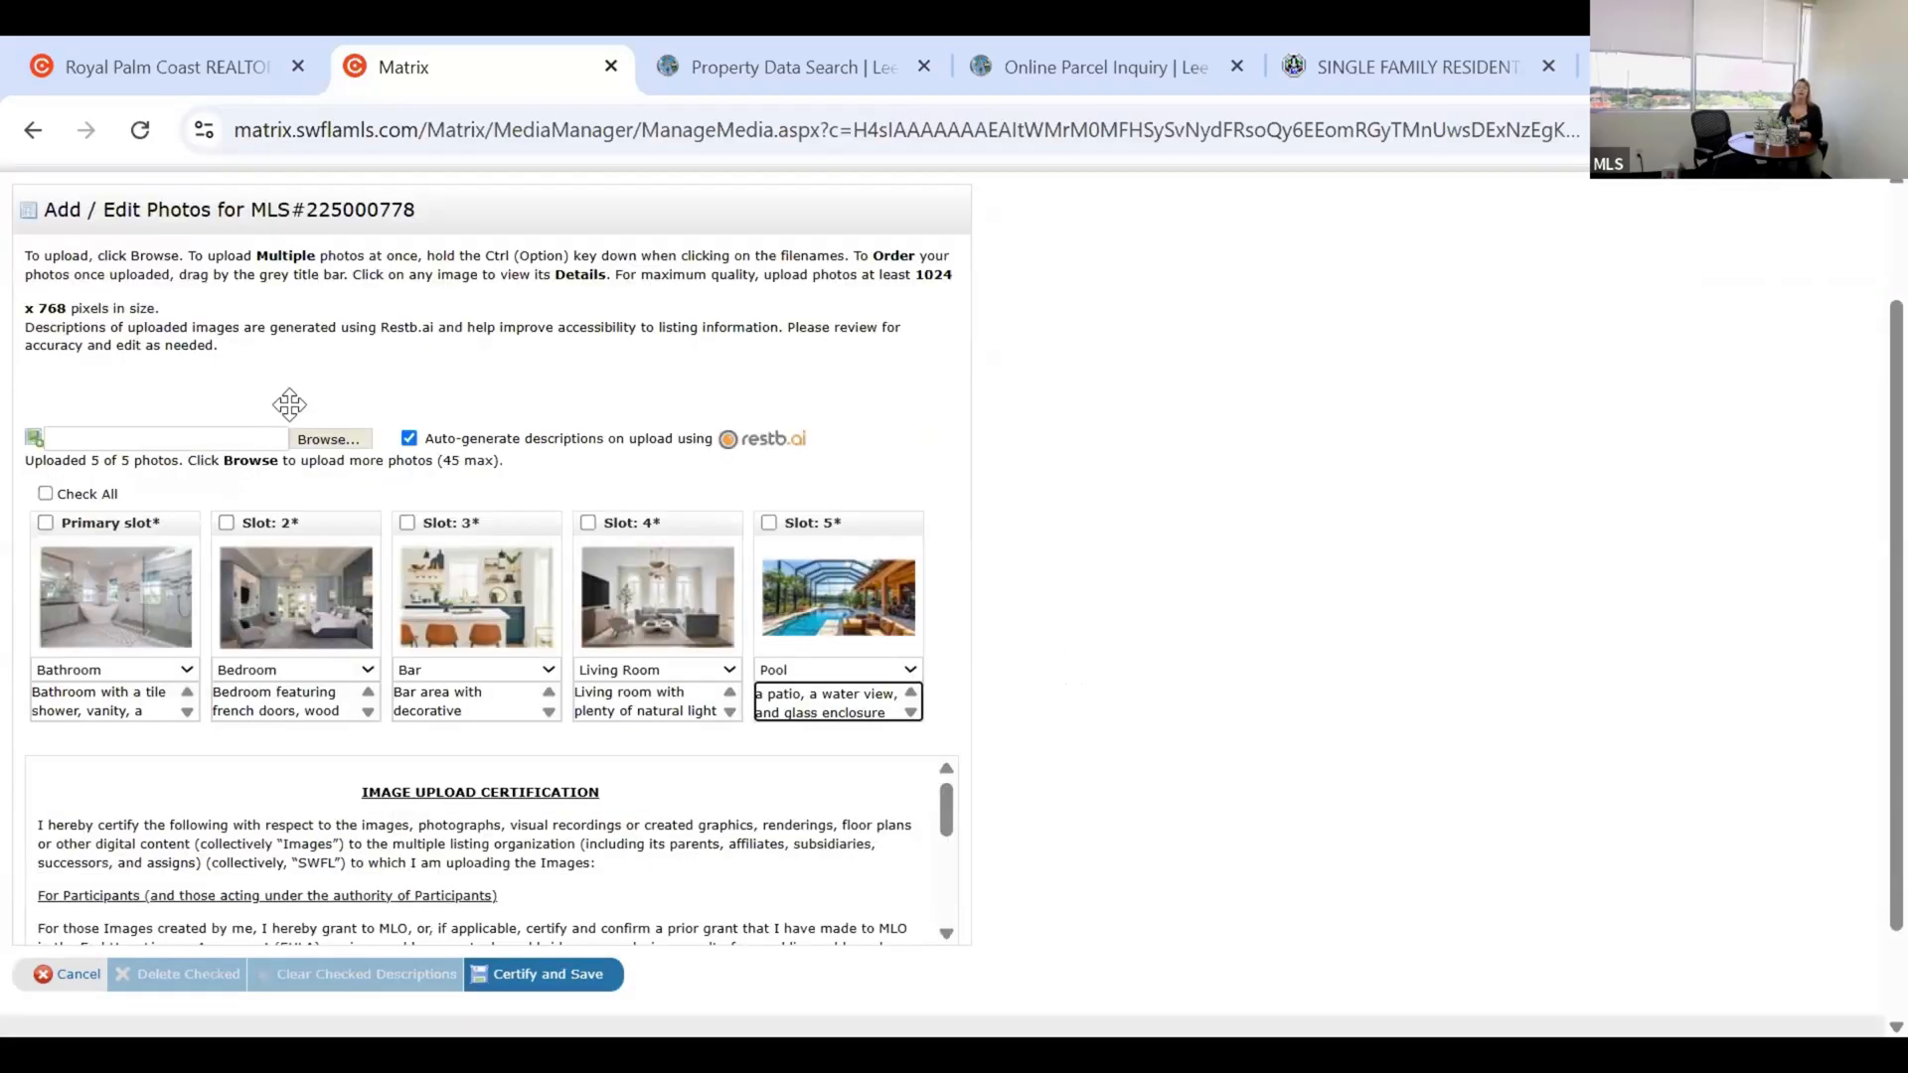
scroll(290, 407, "down", 2)
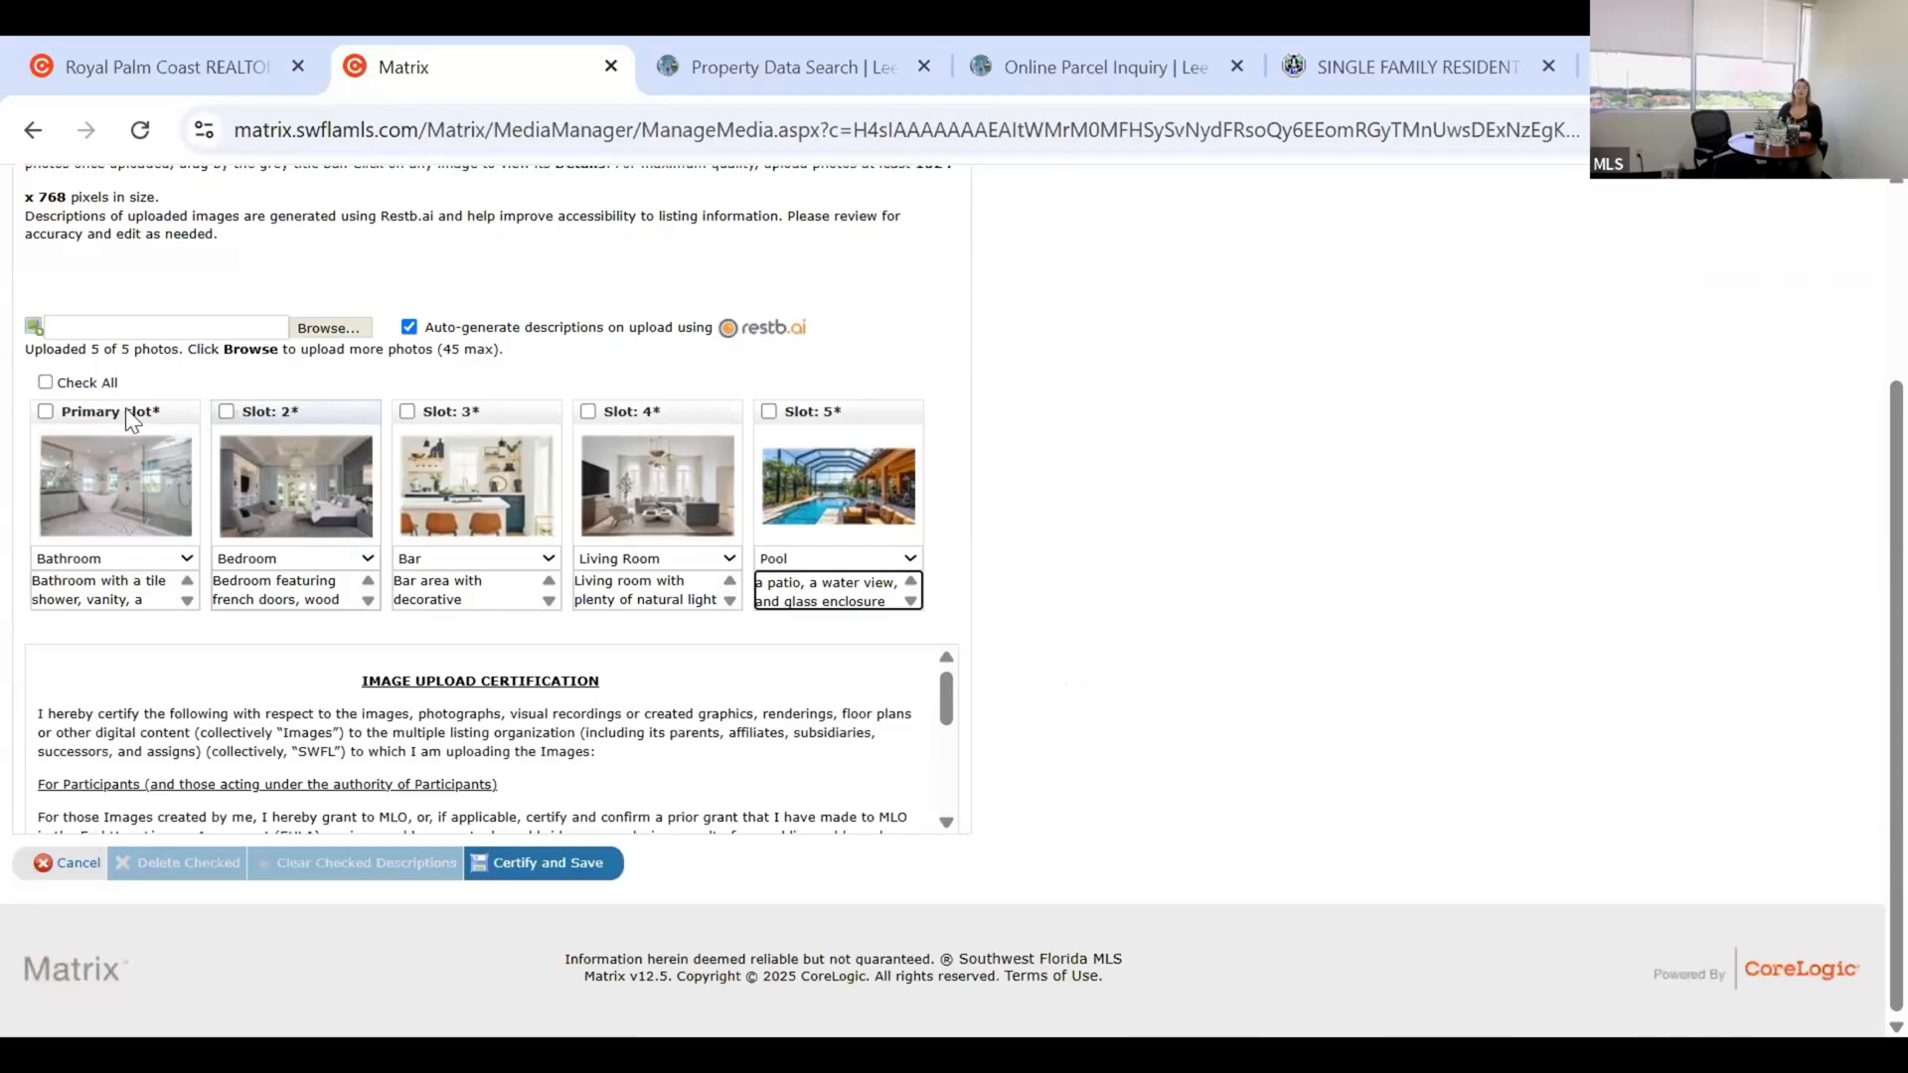
left_click_drag(126, 408, 100, 408)
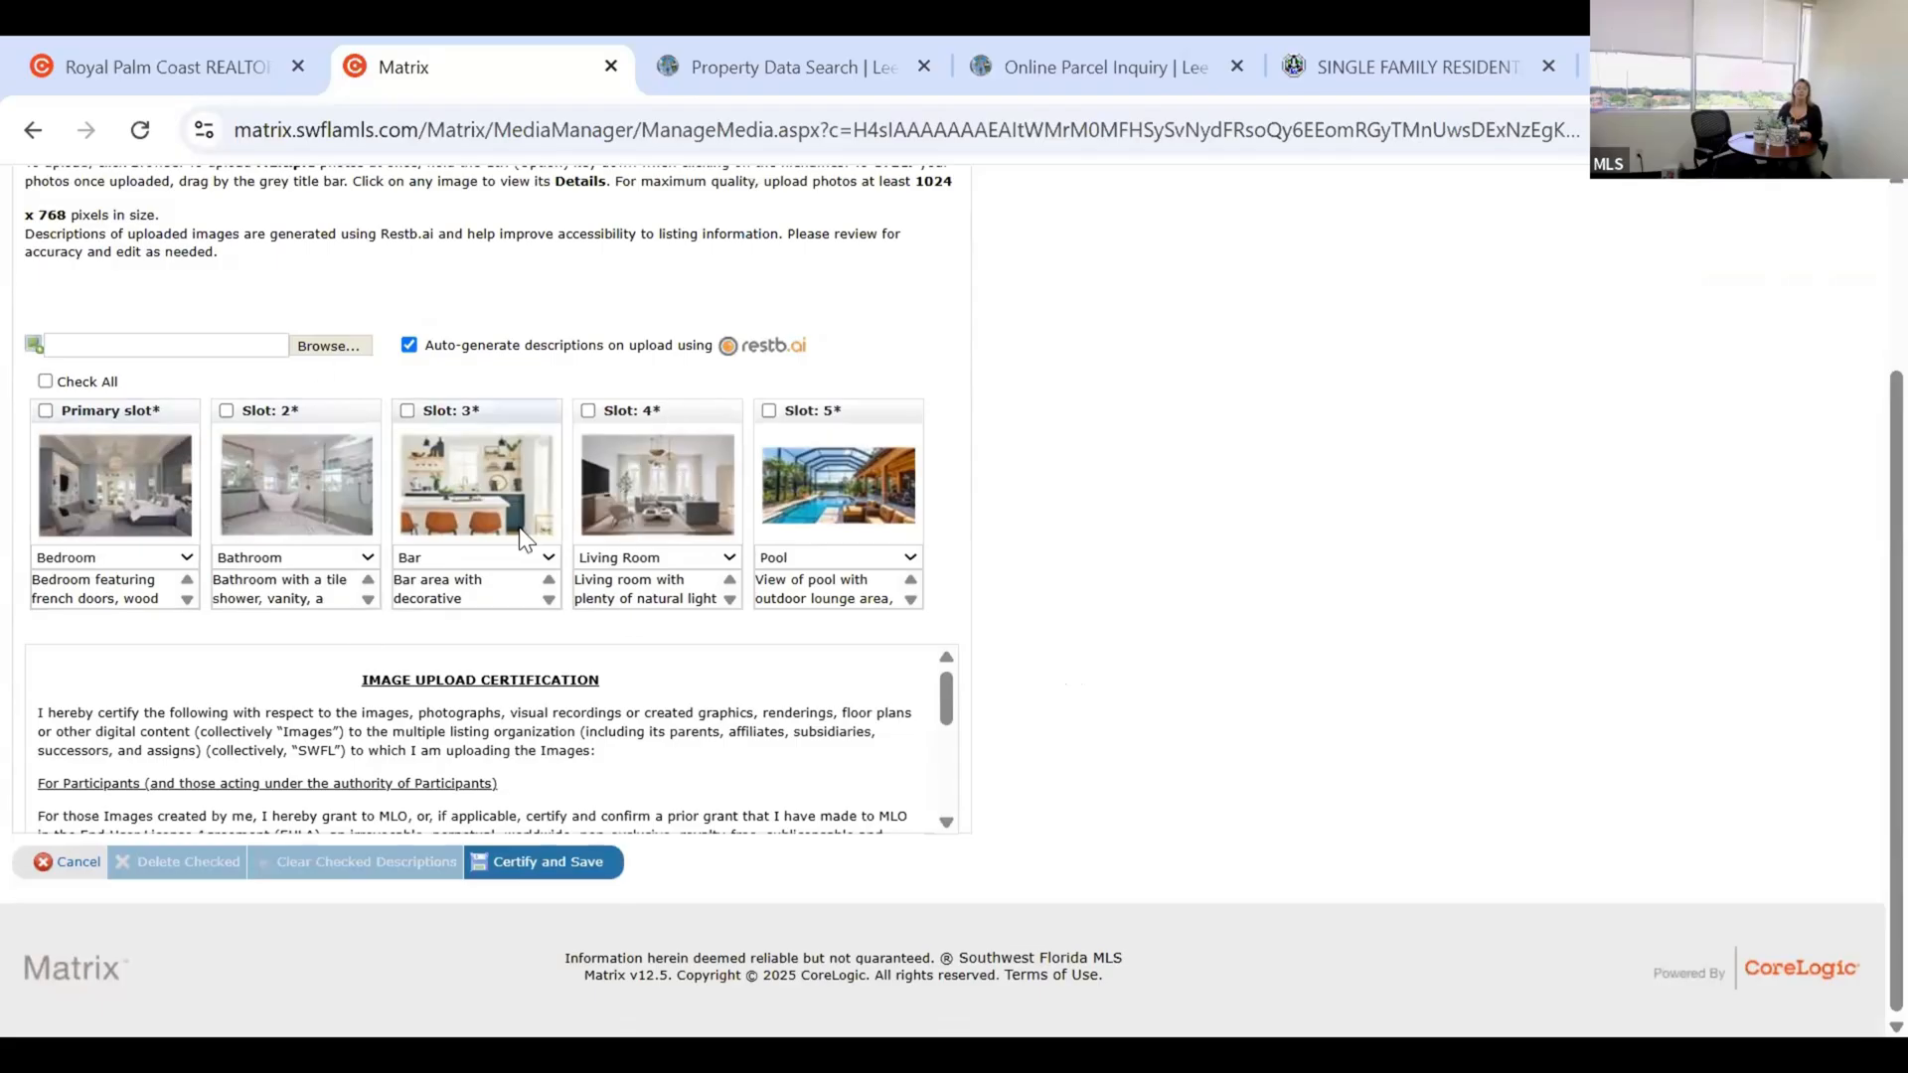
left_click(552, 870)
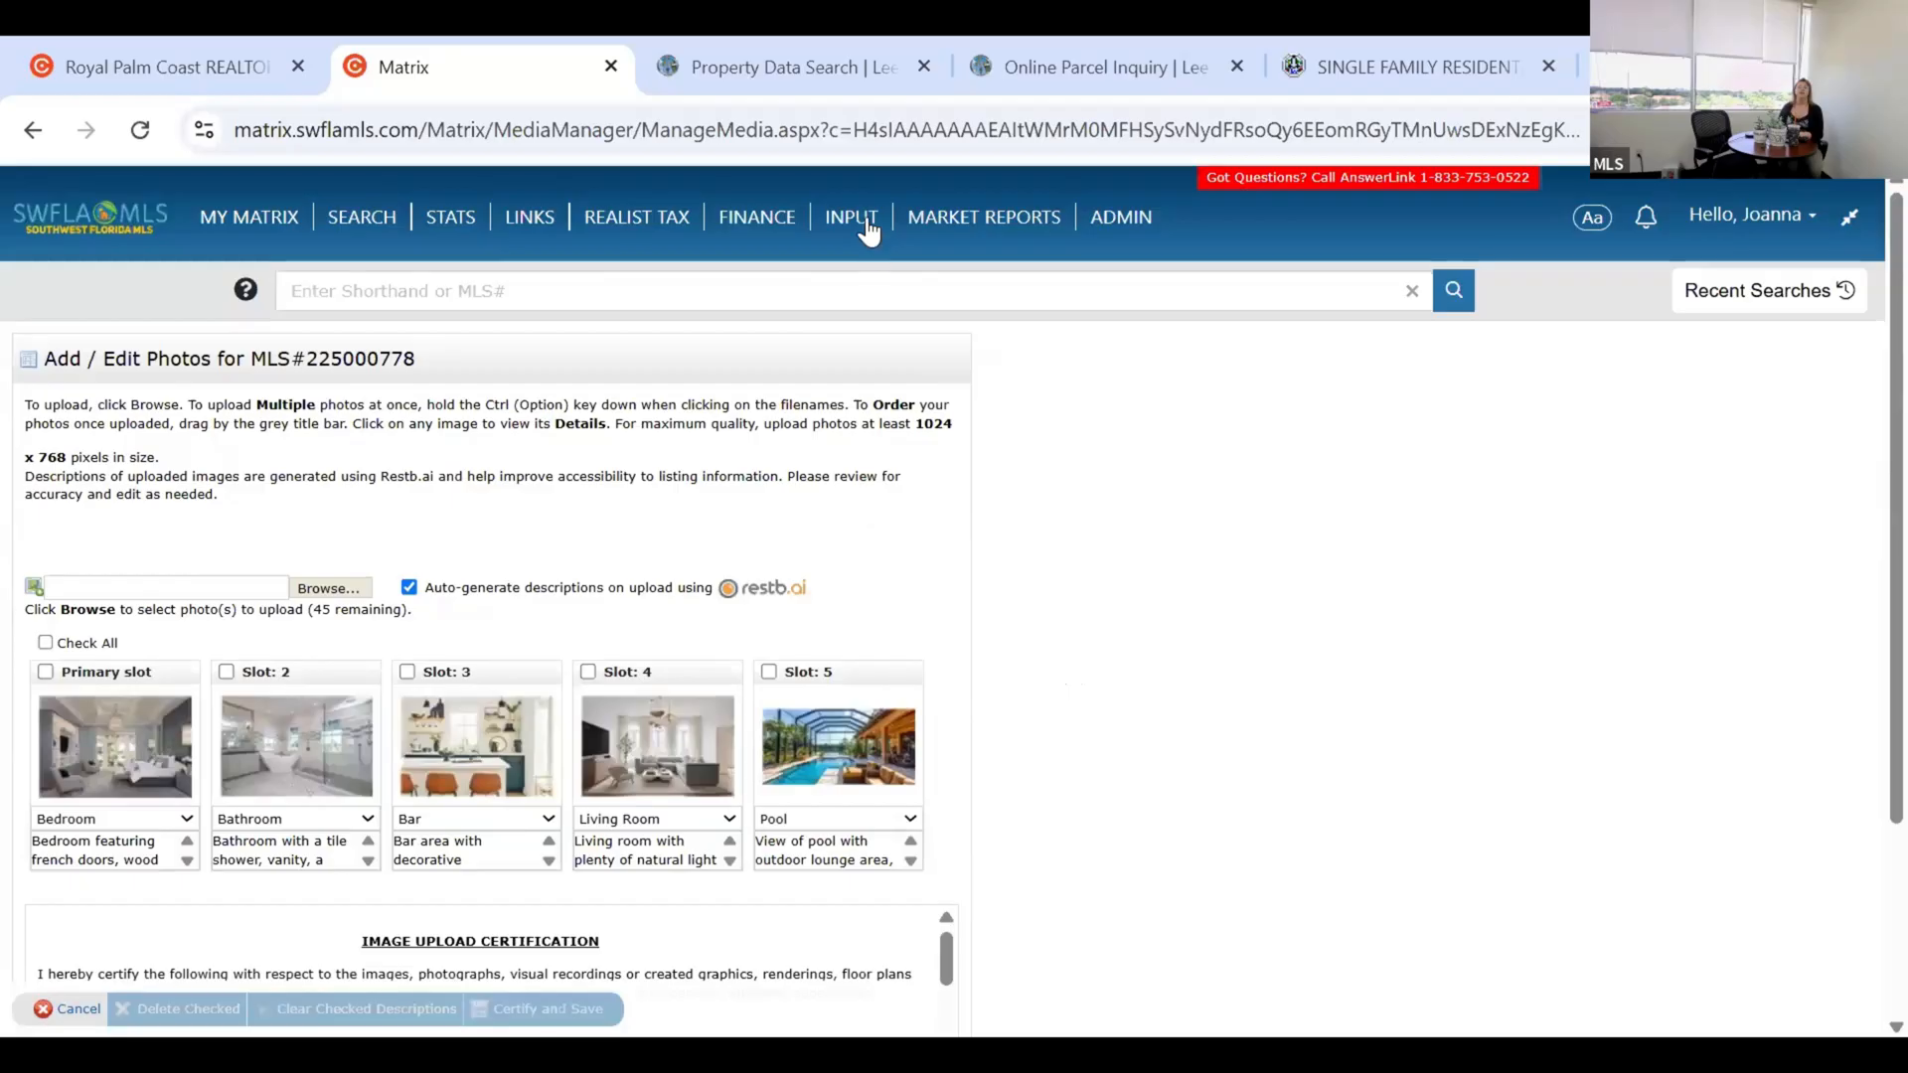
Show the supplement description field and file chooser for listing 225000778's supplement upload.
left_click(882, 244)
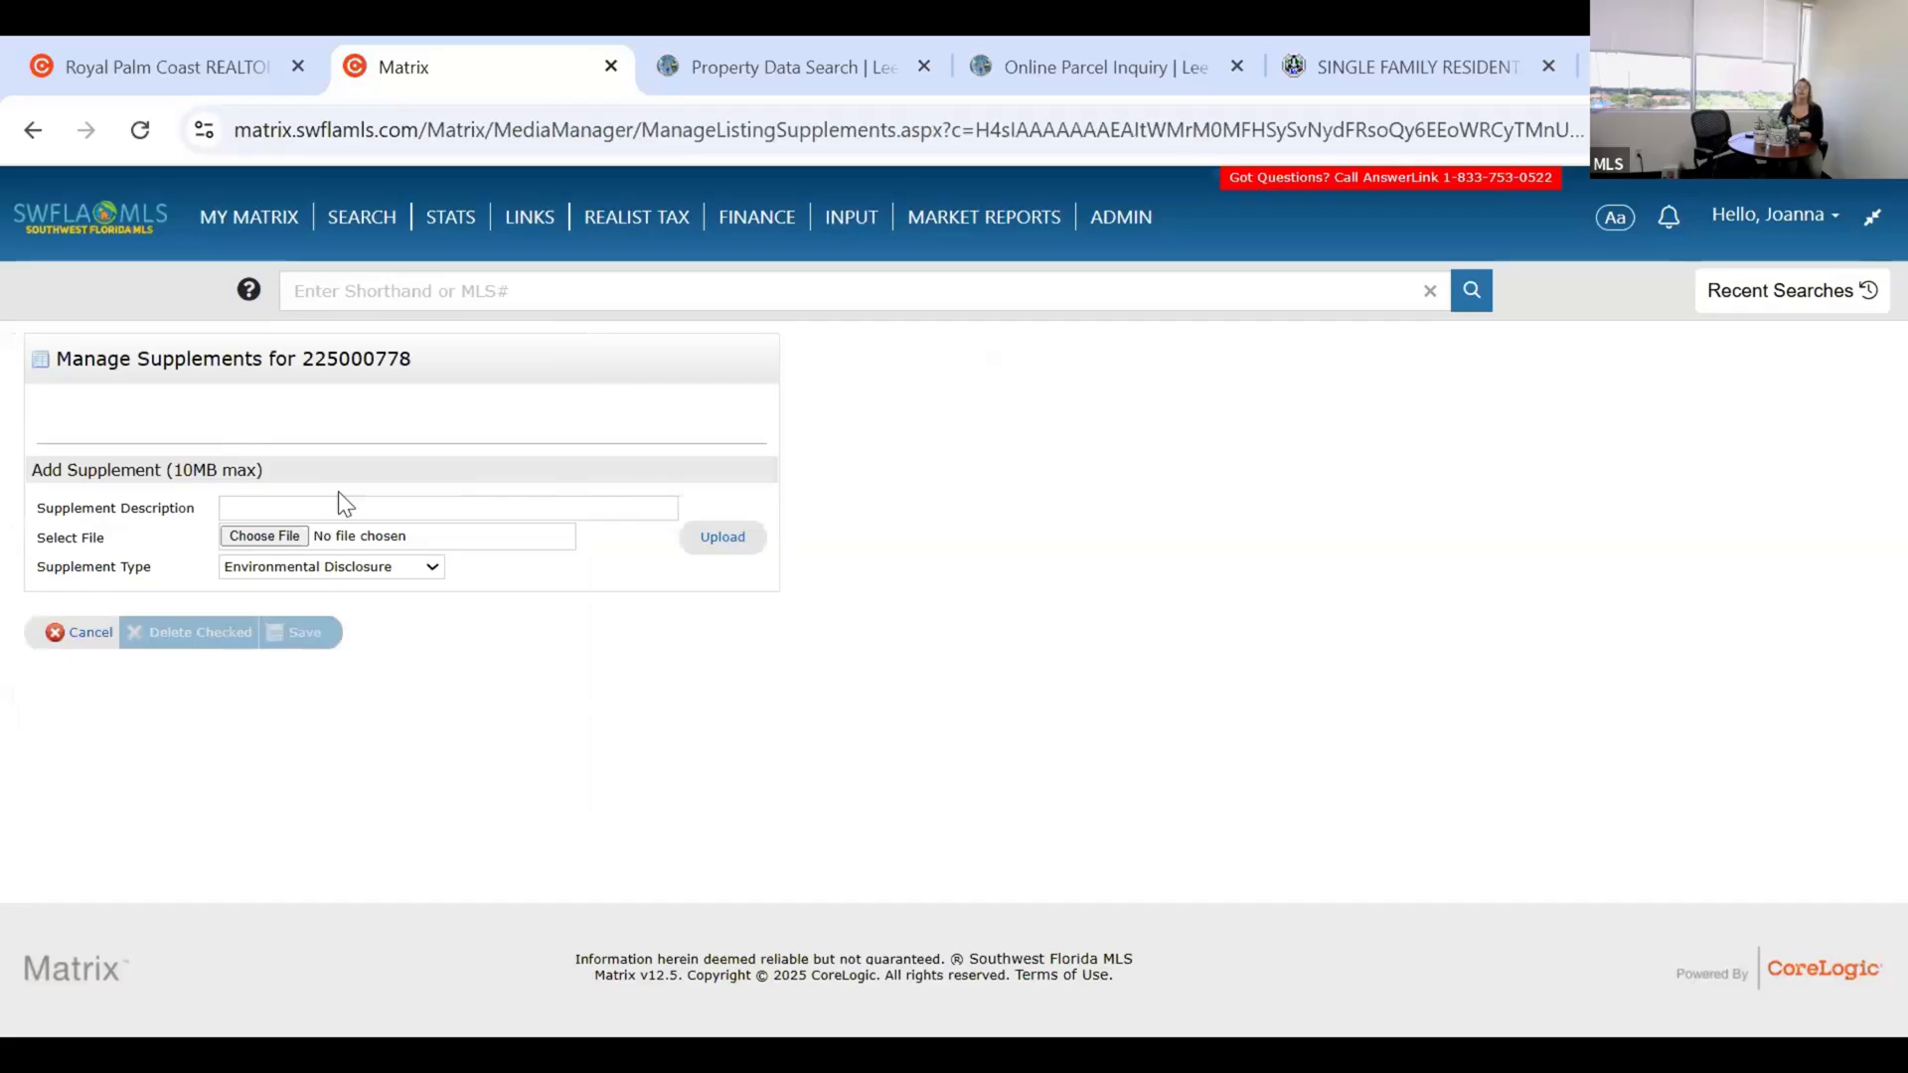
left_click(261, 508)
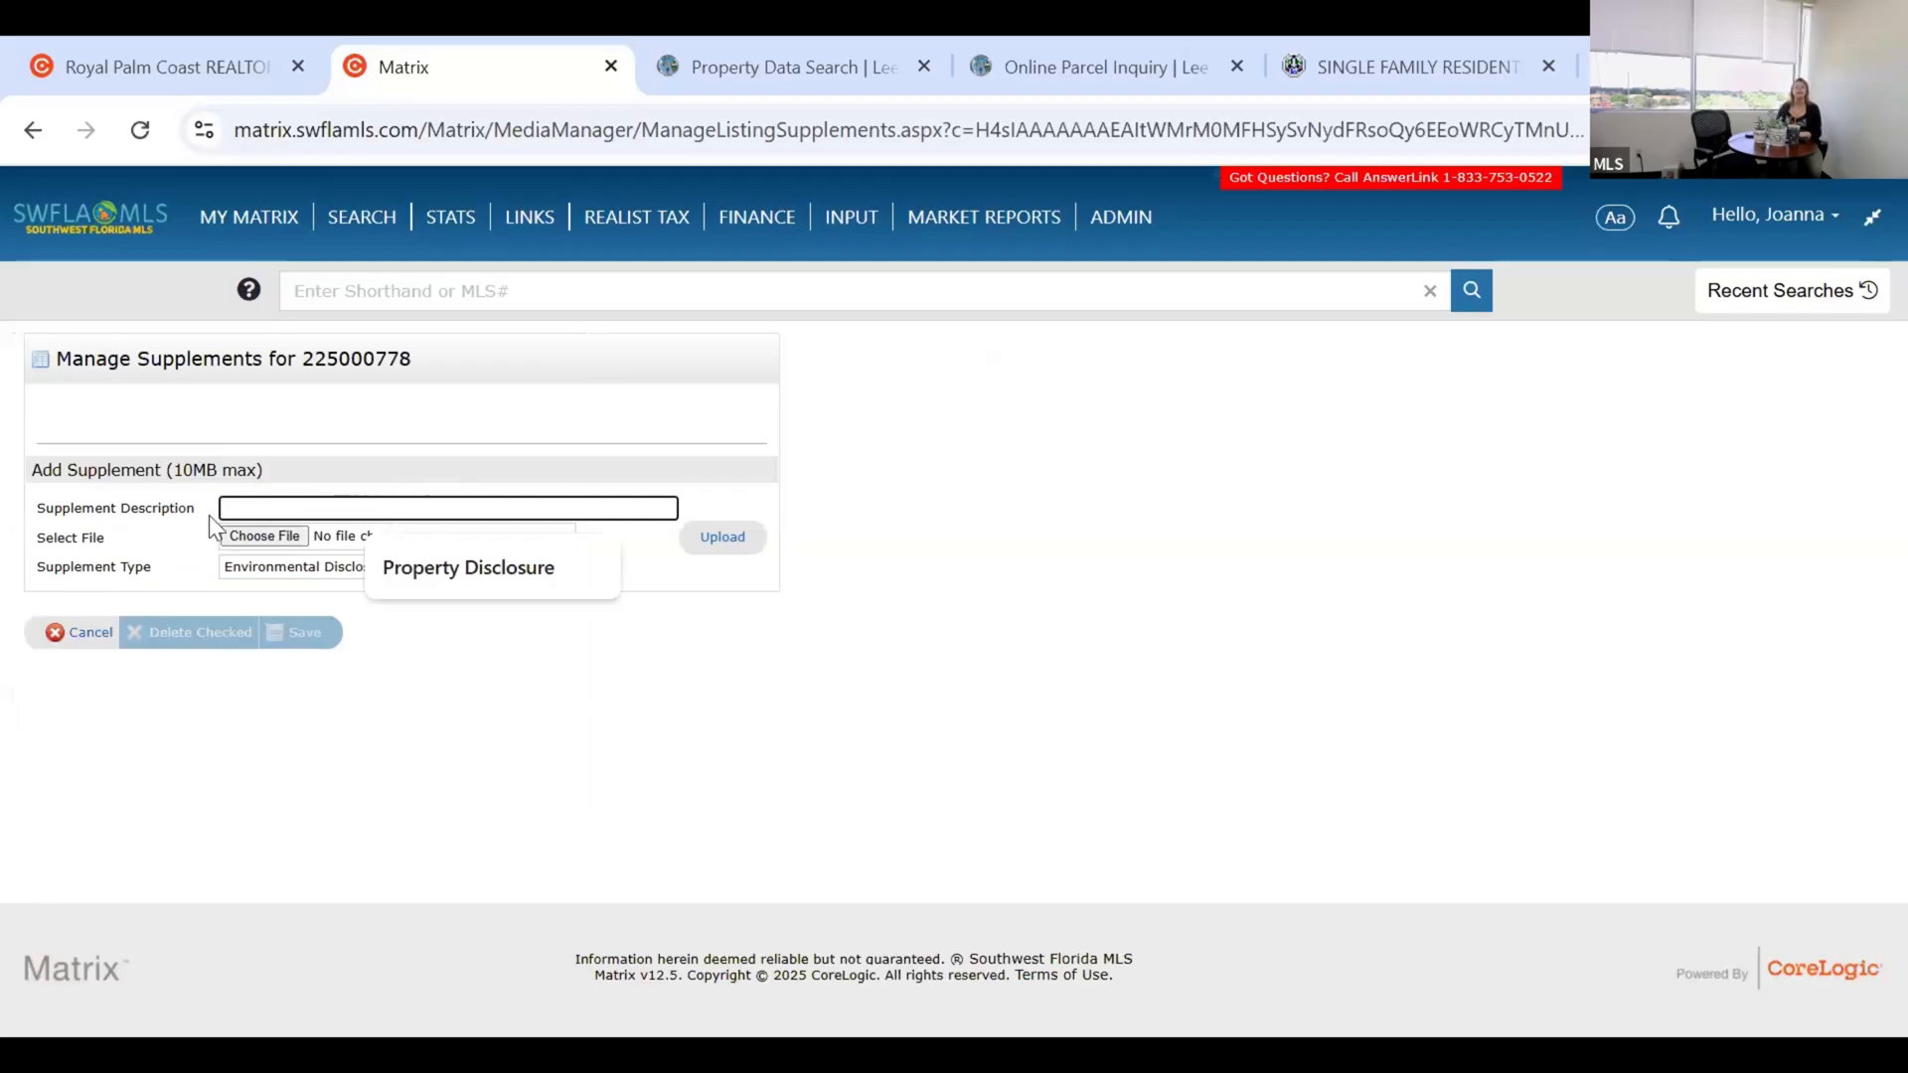
left_click(264, 536)
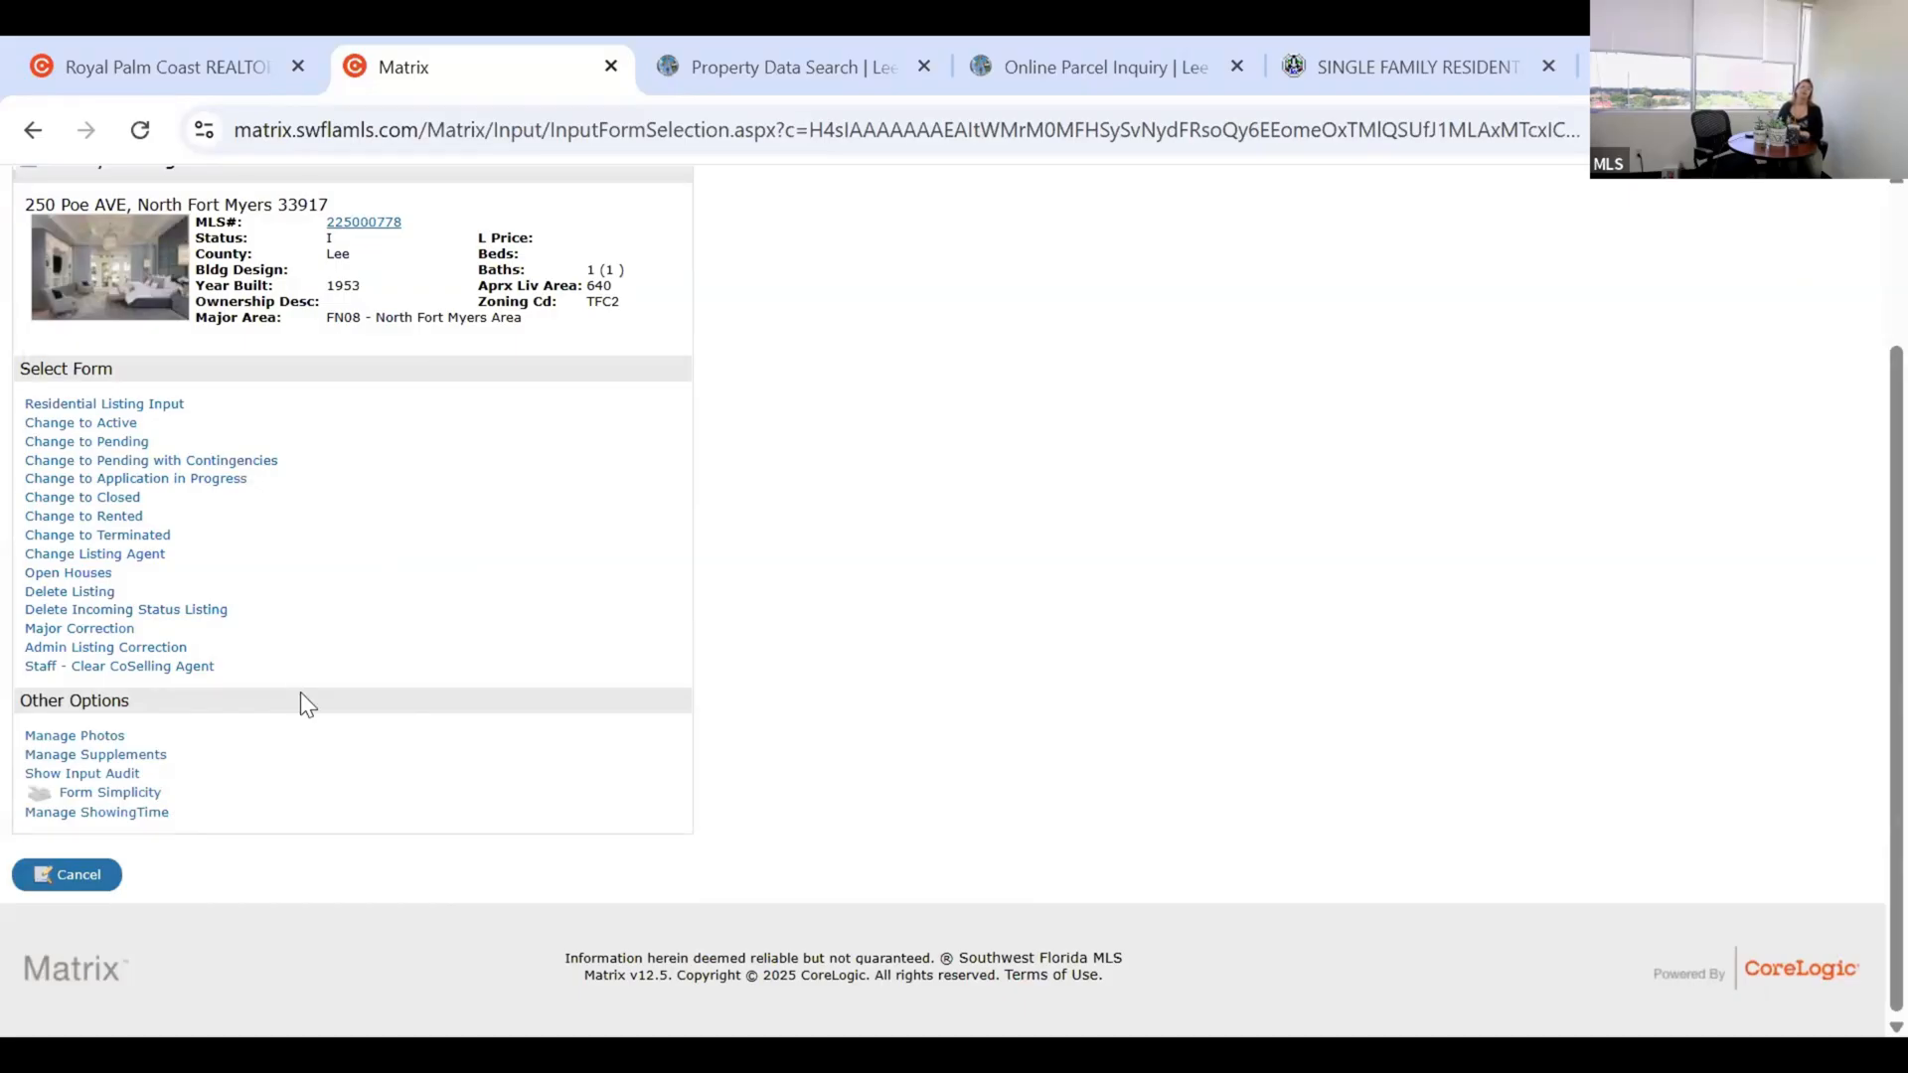
Add and delete an extra open house row, then check the Remarks and Virtual Open House URL fields.
left_click(77, 575)
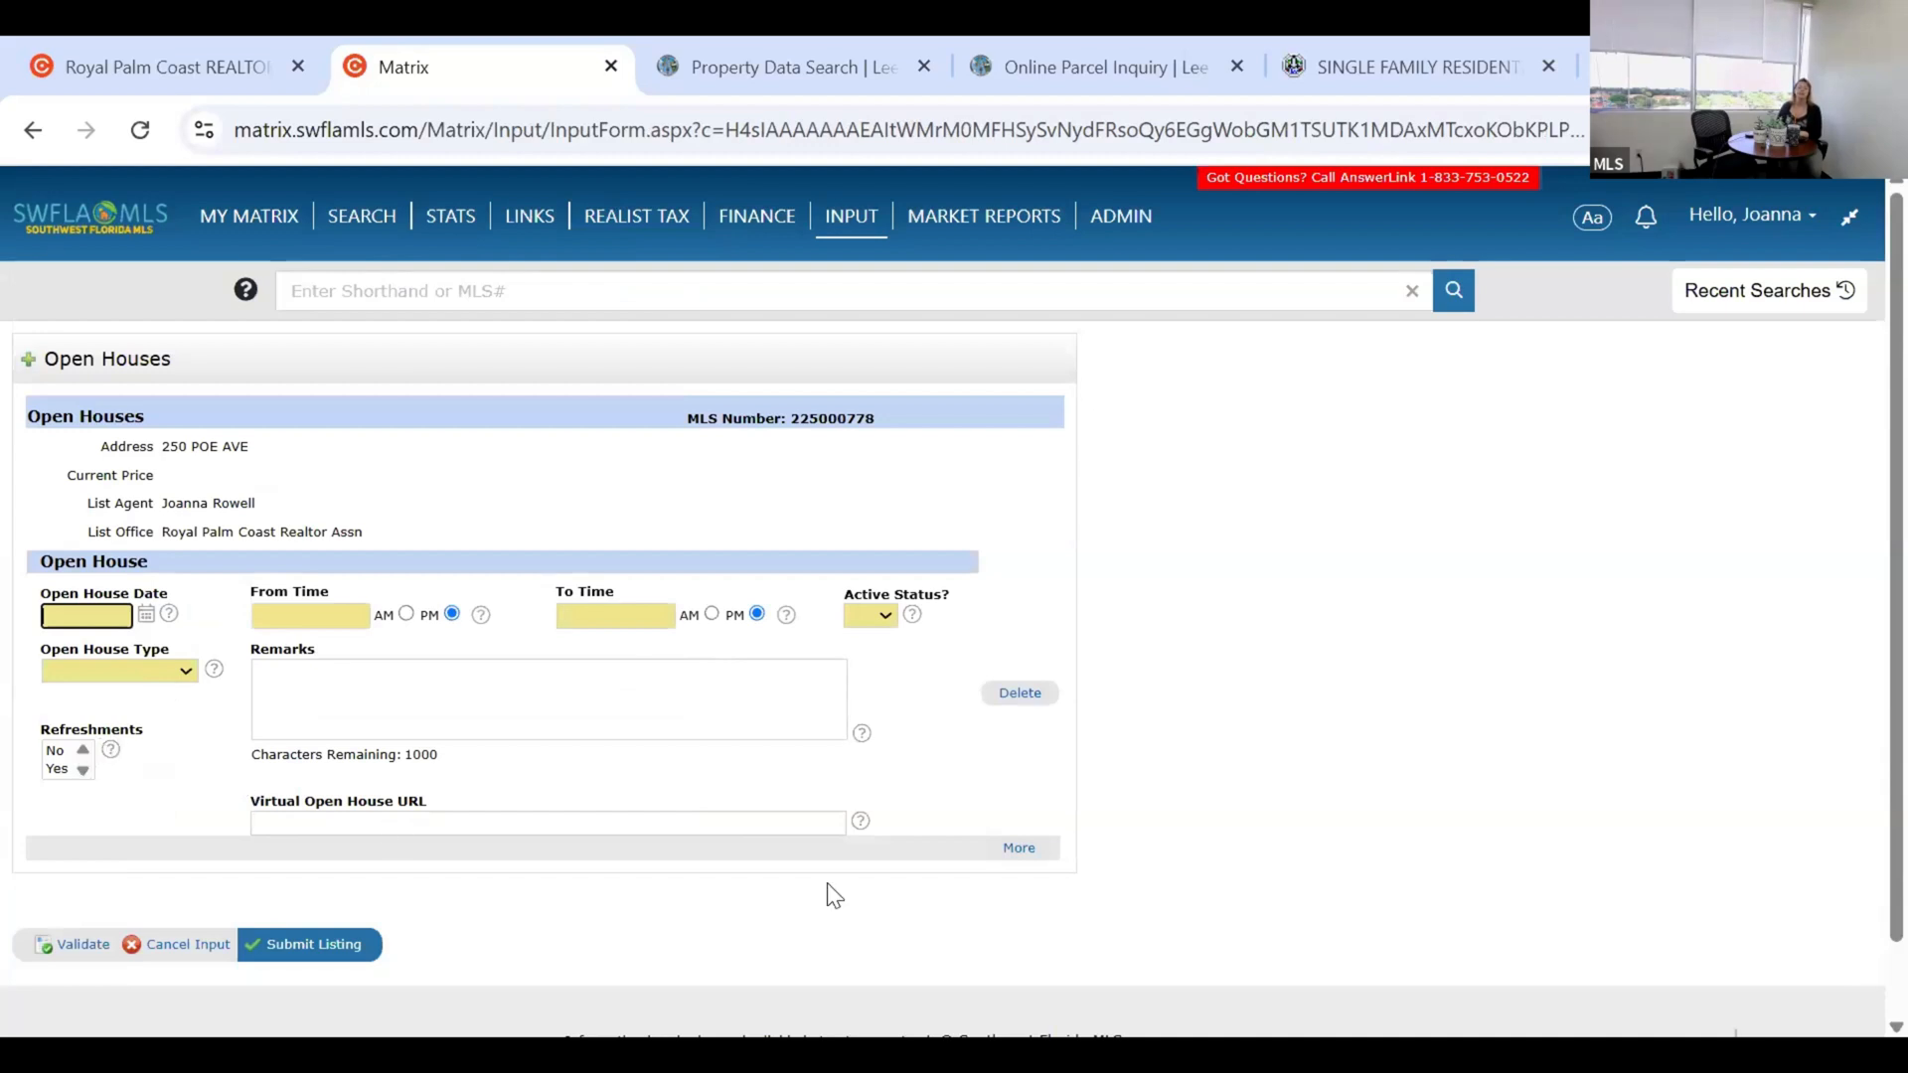
left_click(813, 817)
left_click(1015, 847)
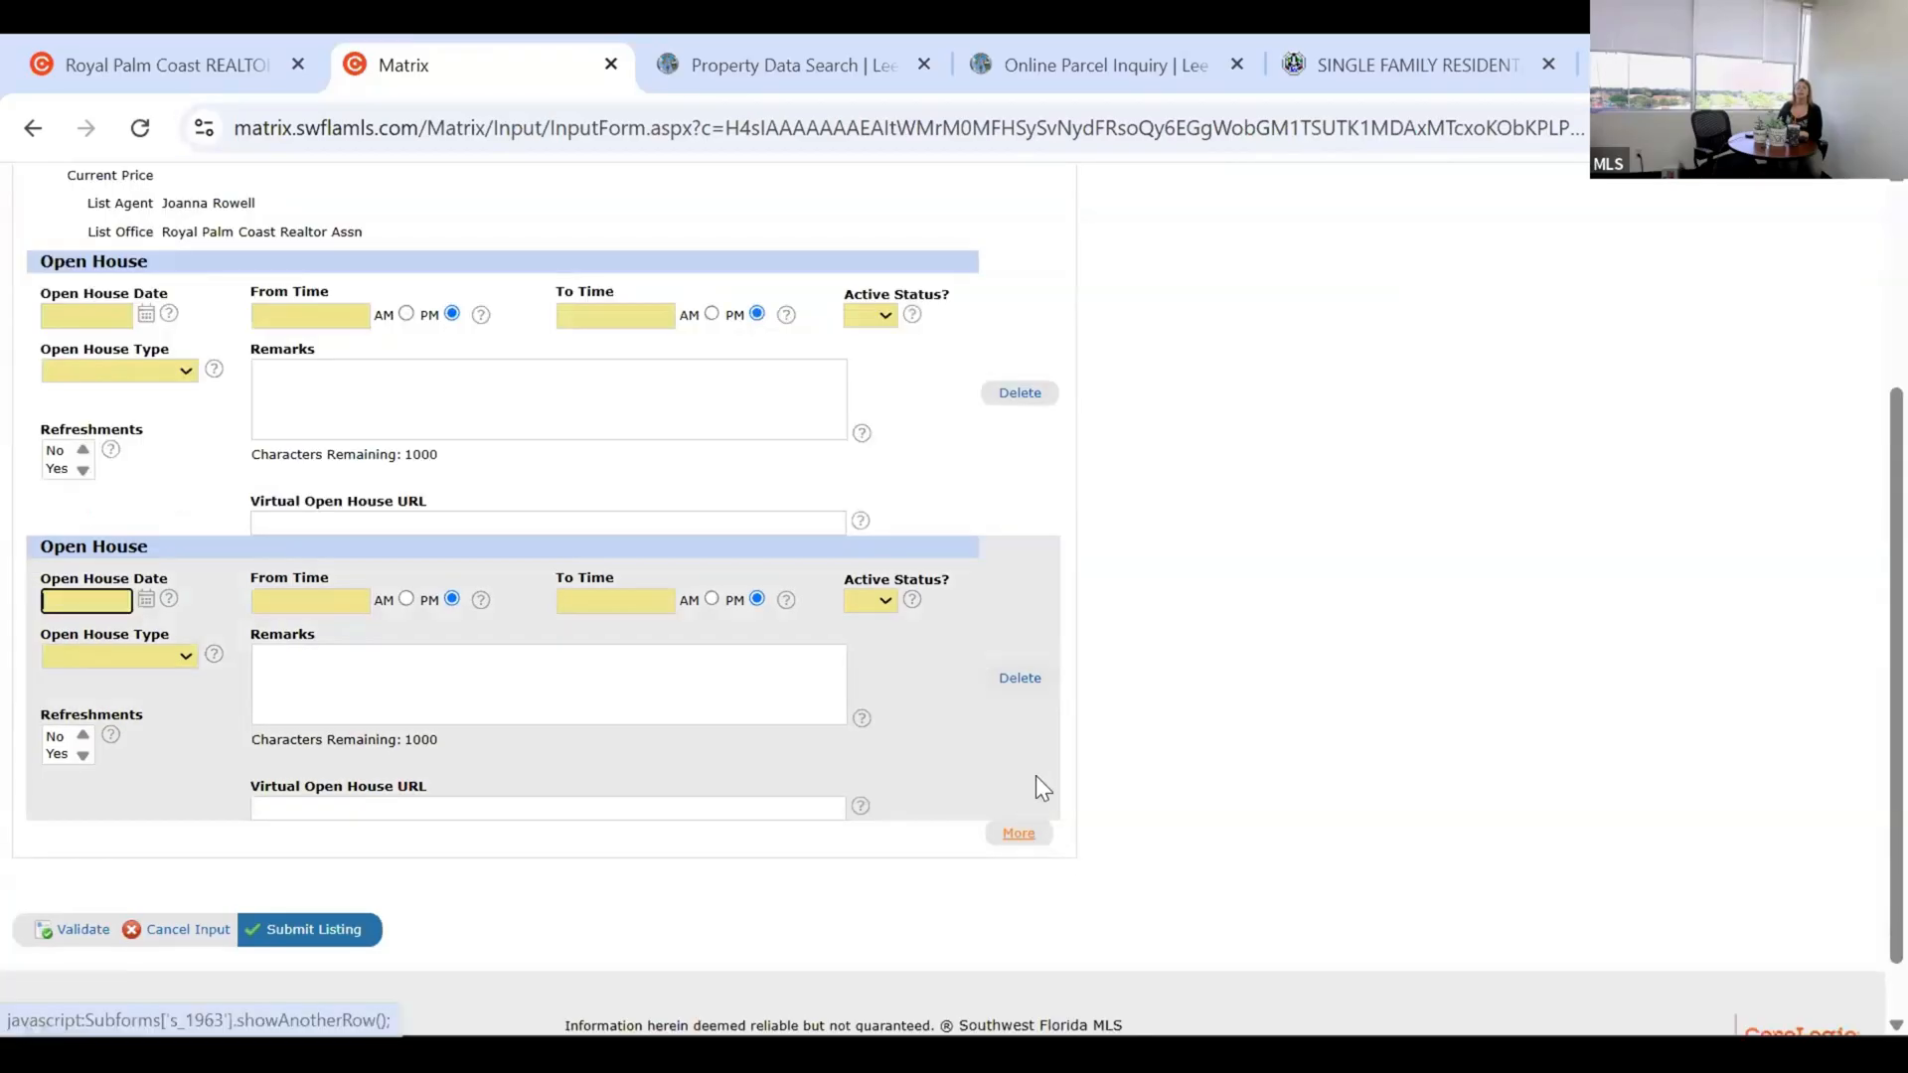
scroll(1093, 698, "up", 3)
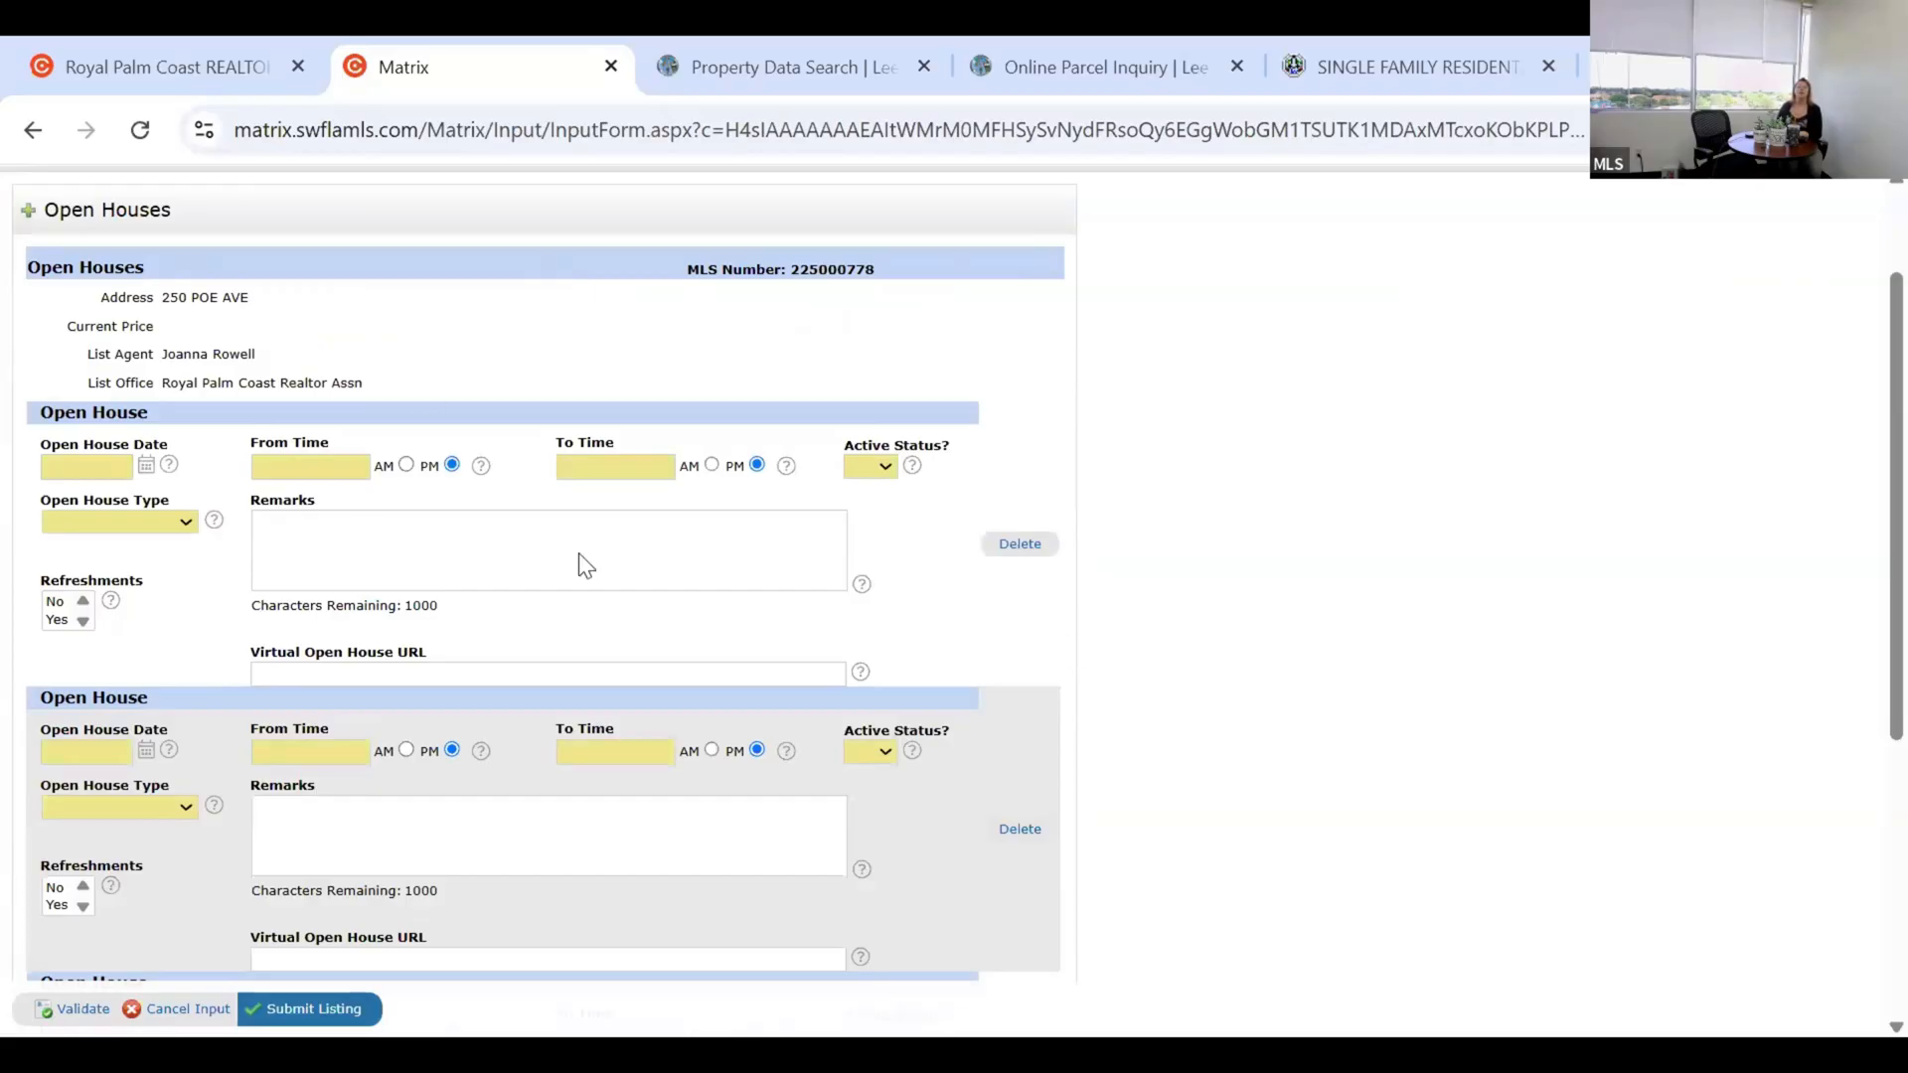
left_click(1034, 547)
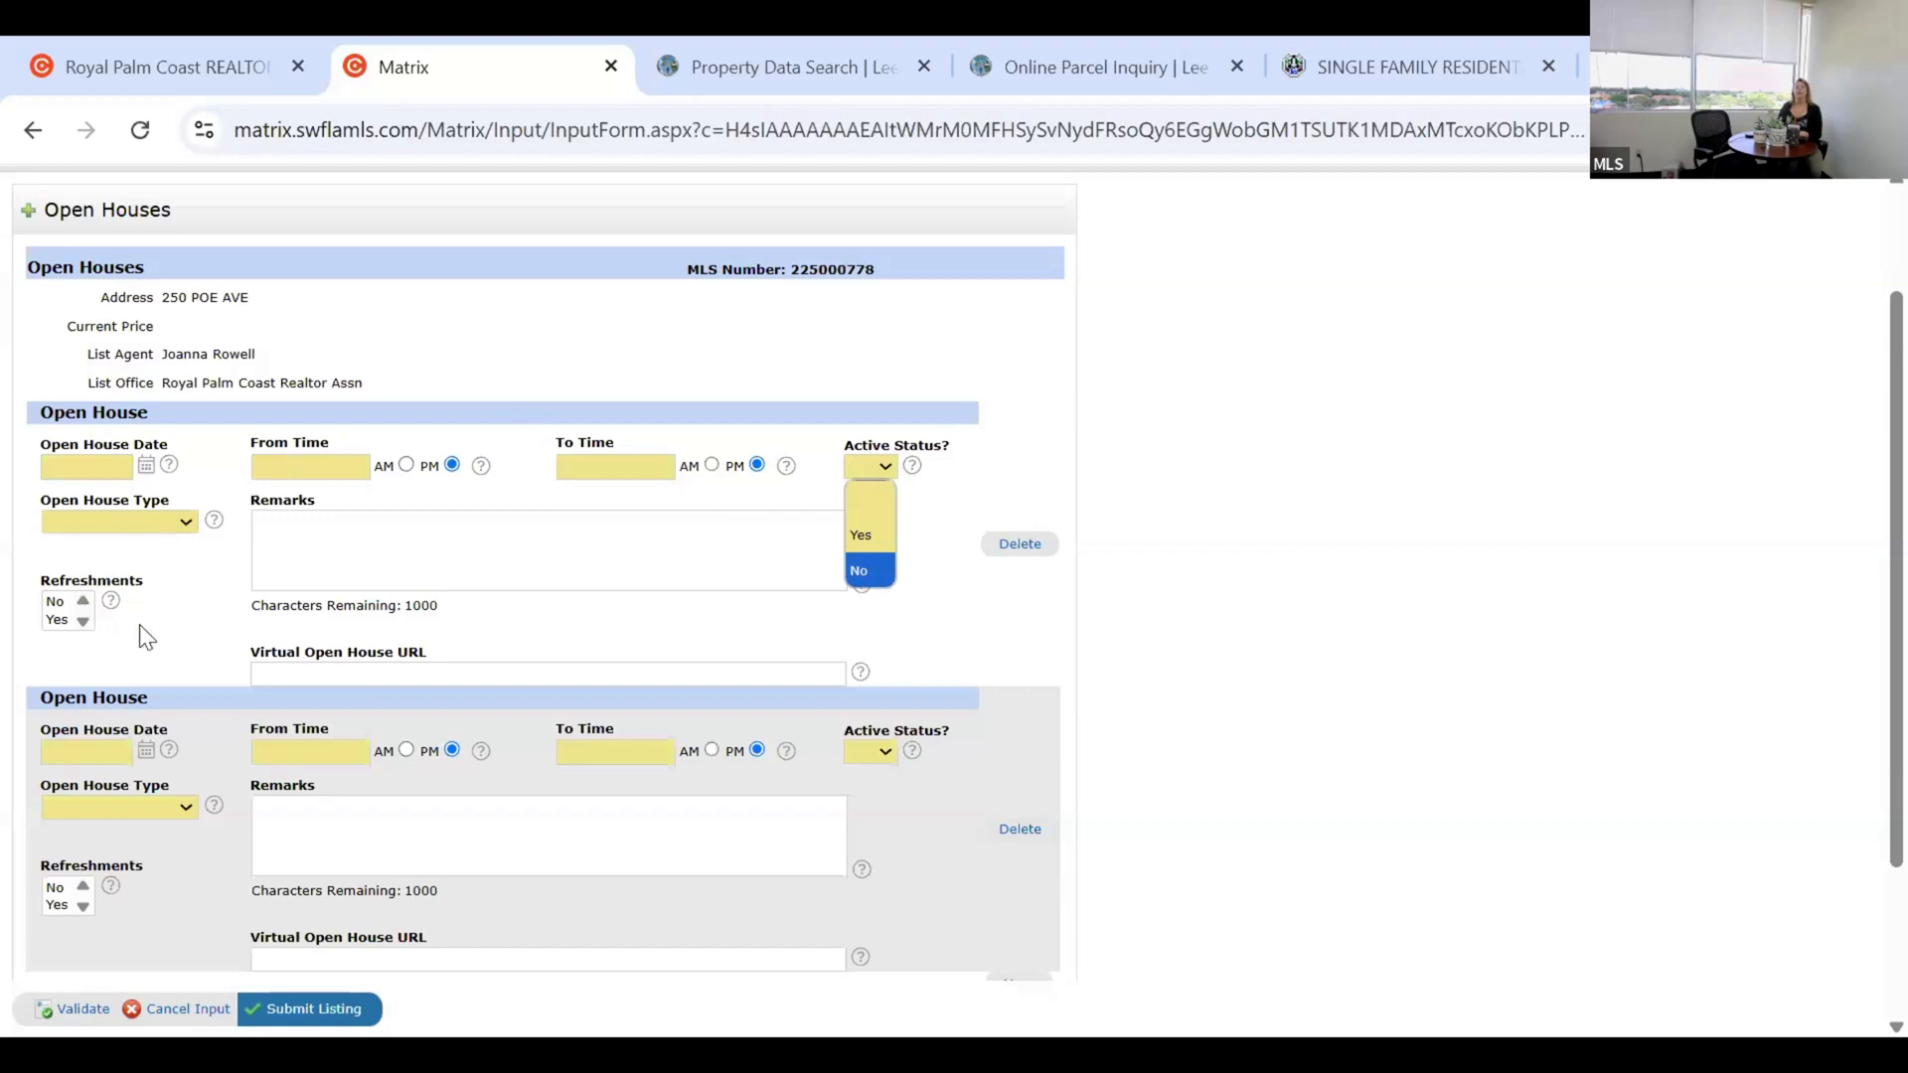
left_click(354, 573)
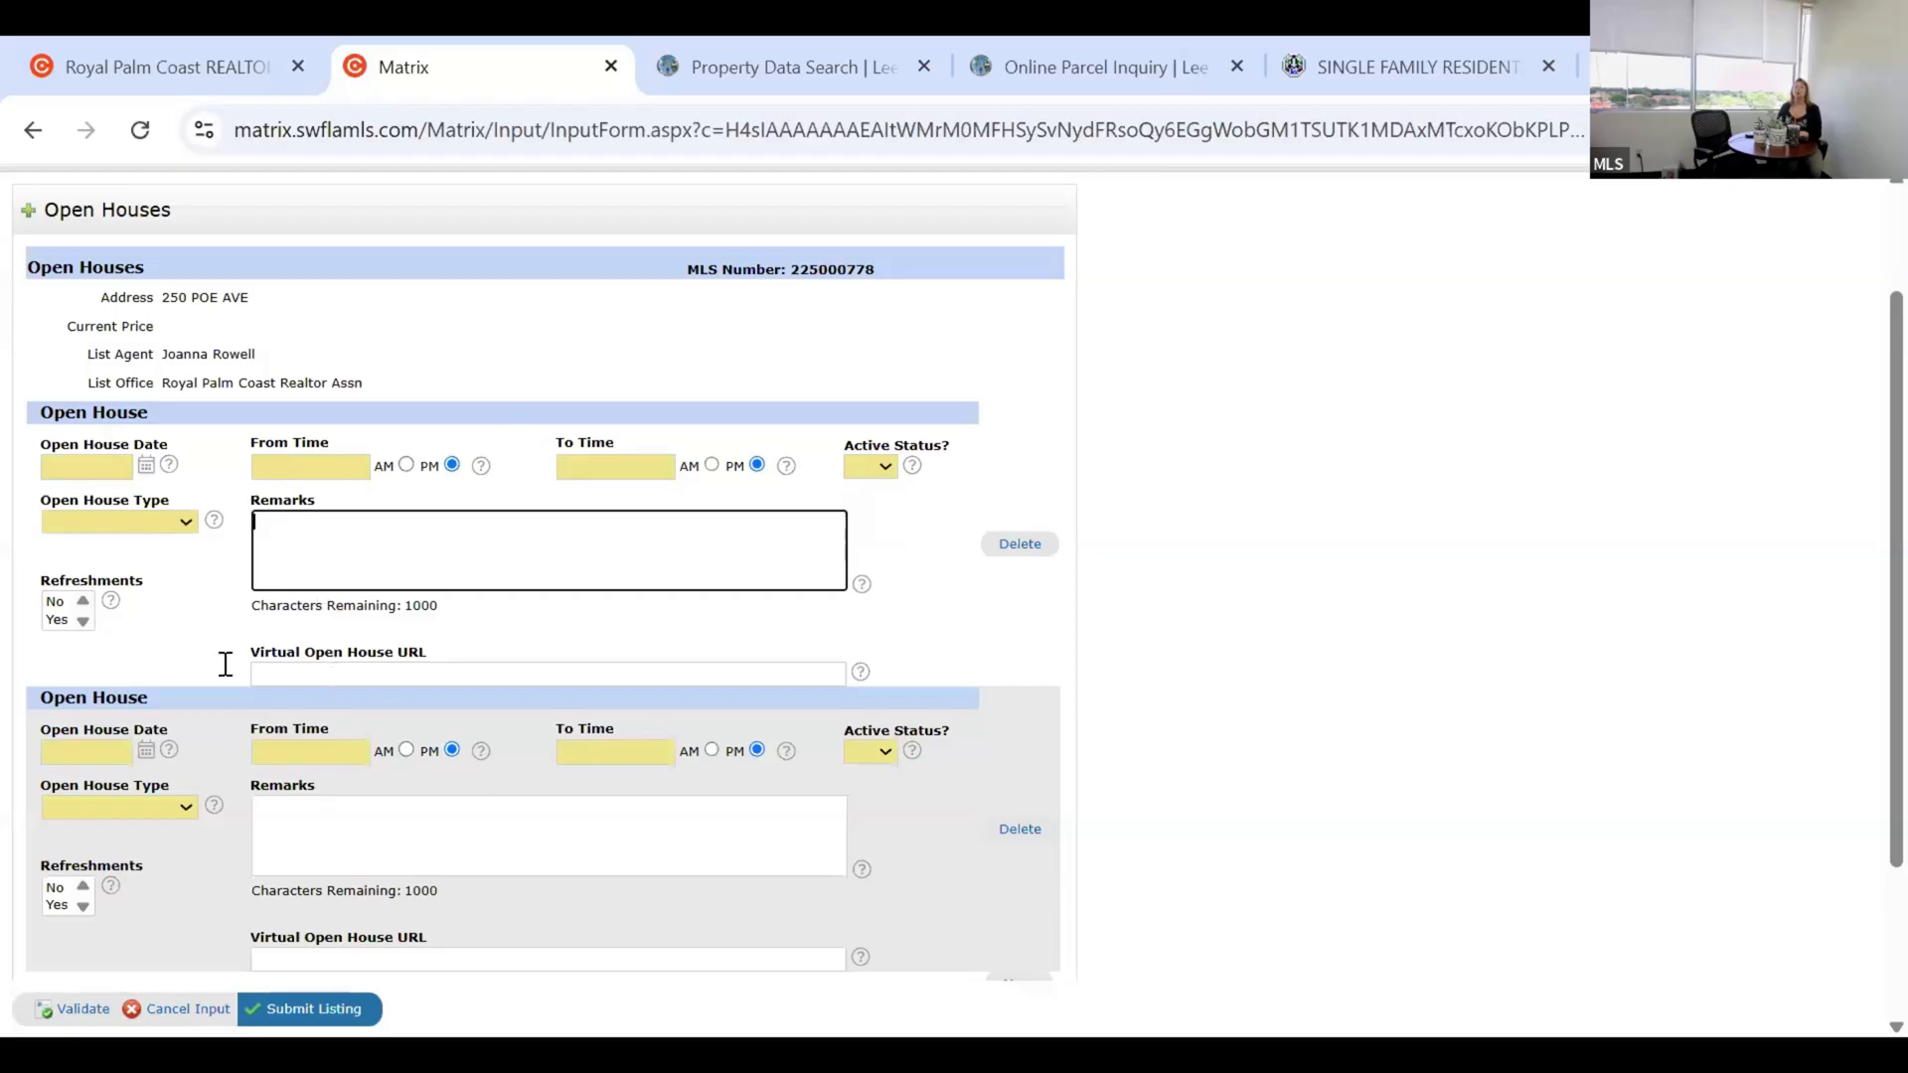
left_click(395, 675)
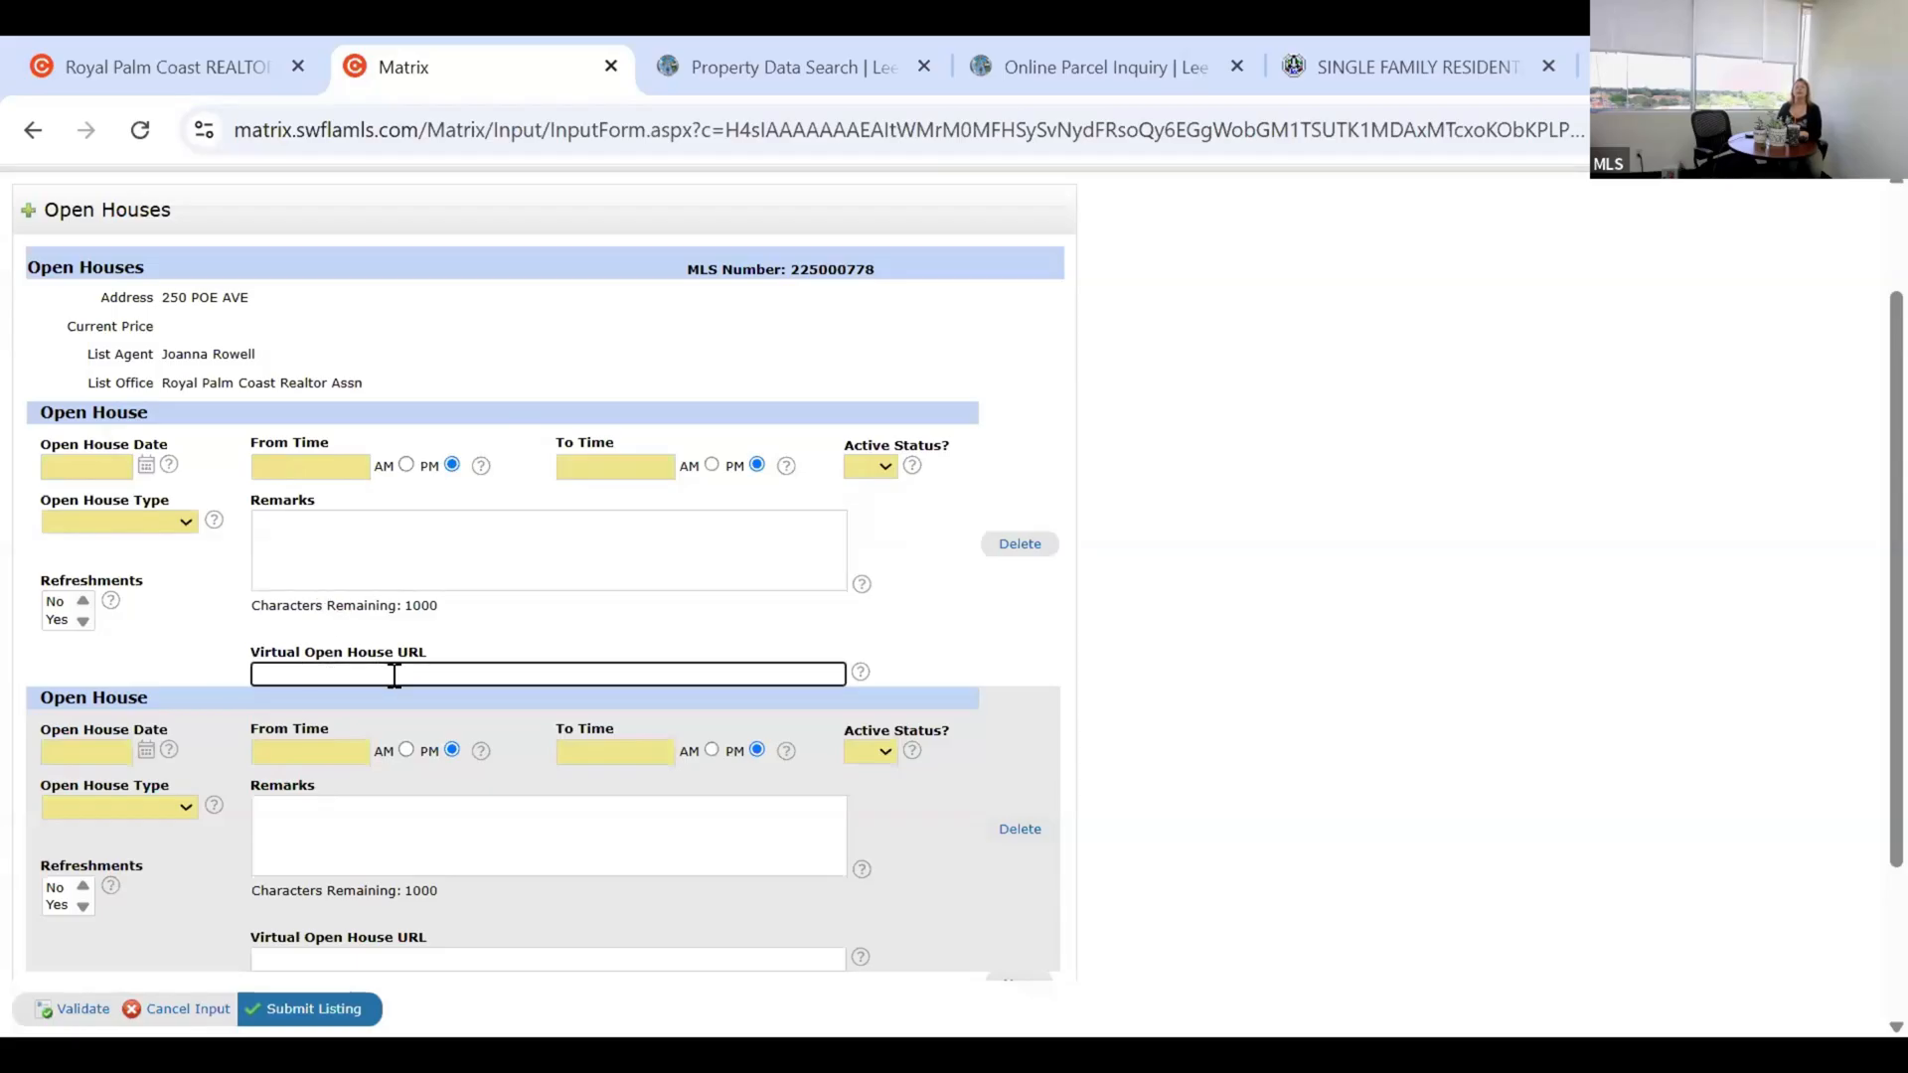